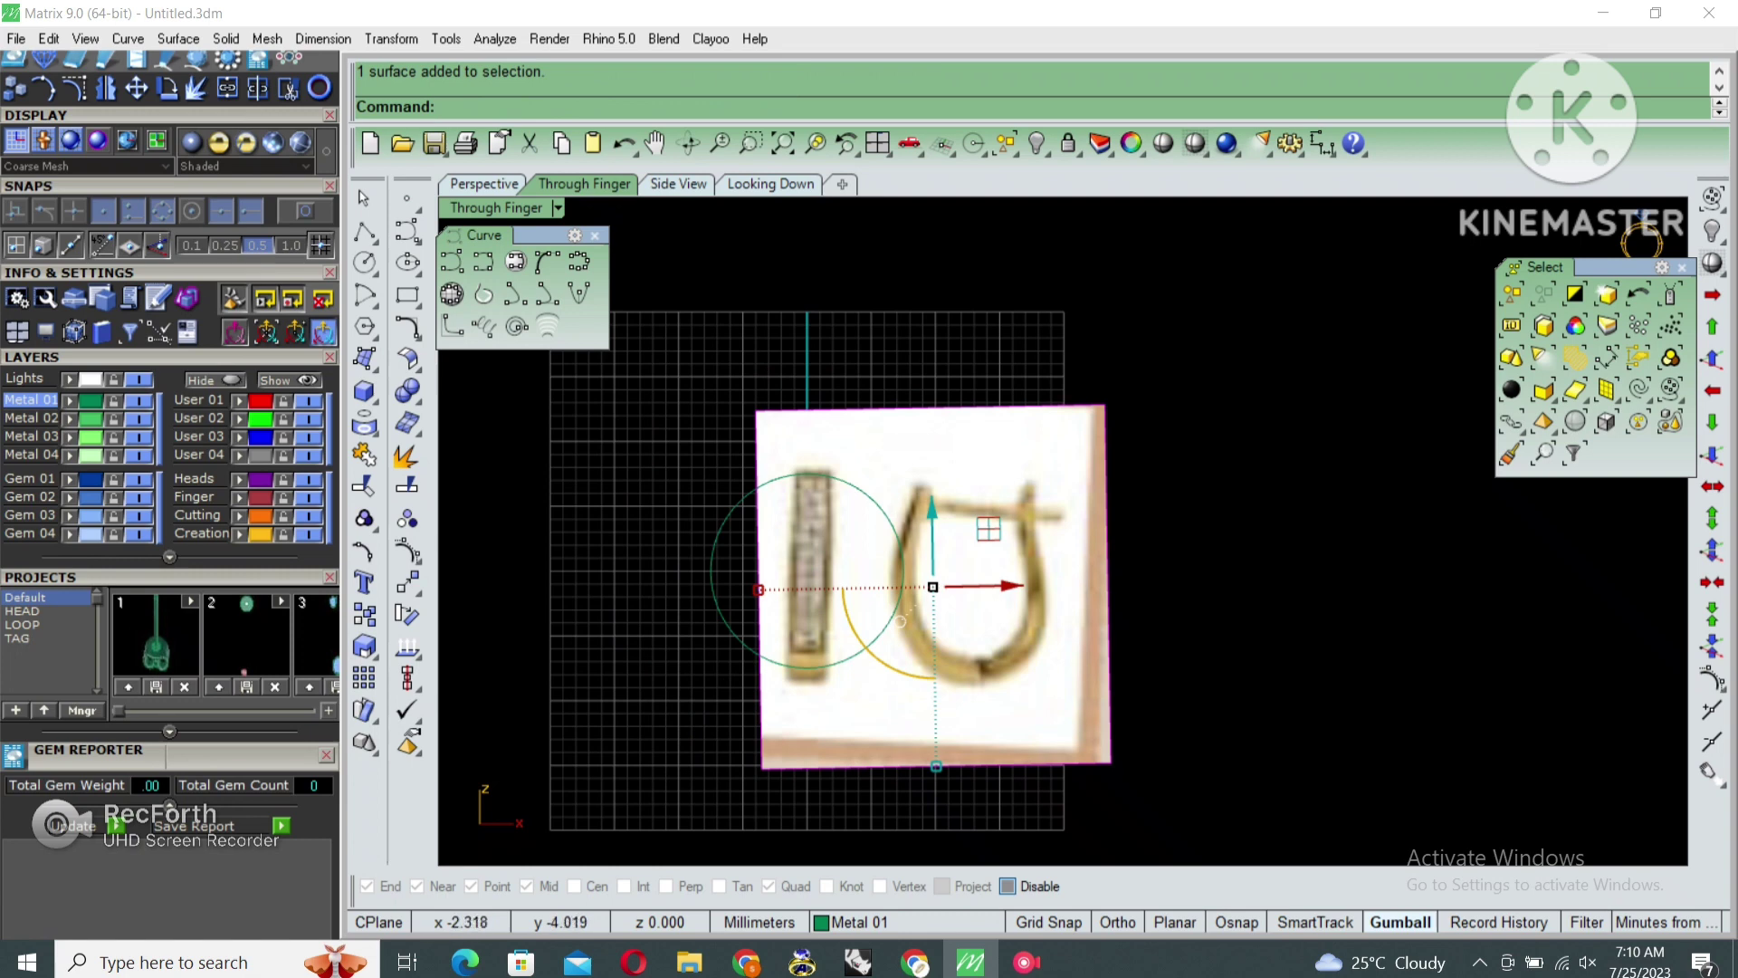
Scale the earring reference picture down about the origin, using a first reference of 17.657 mm and a second of about 16.6 mm
text(scale)
key(Return)
text(0)
key(Return)
scroll(817, 638, up, 3)
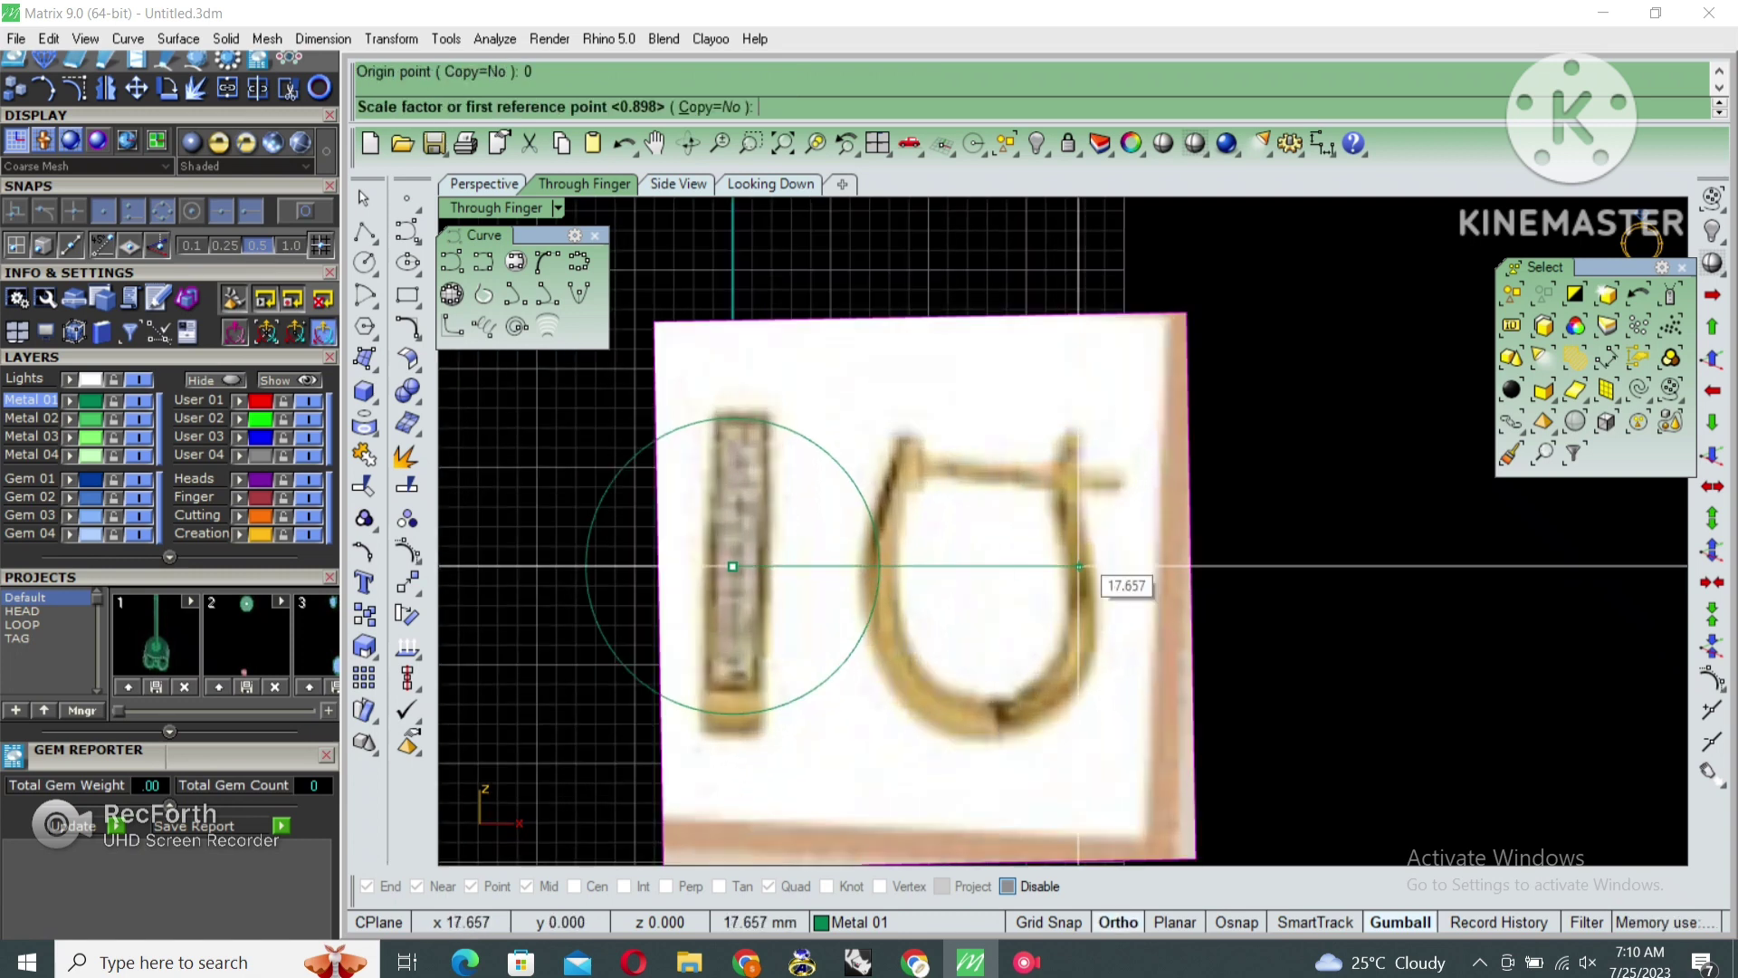
click(1079, 566)
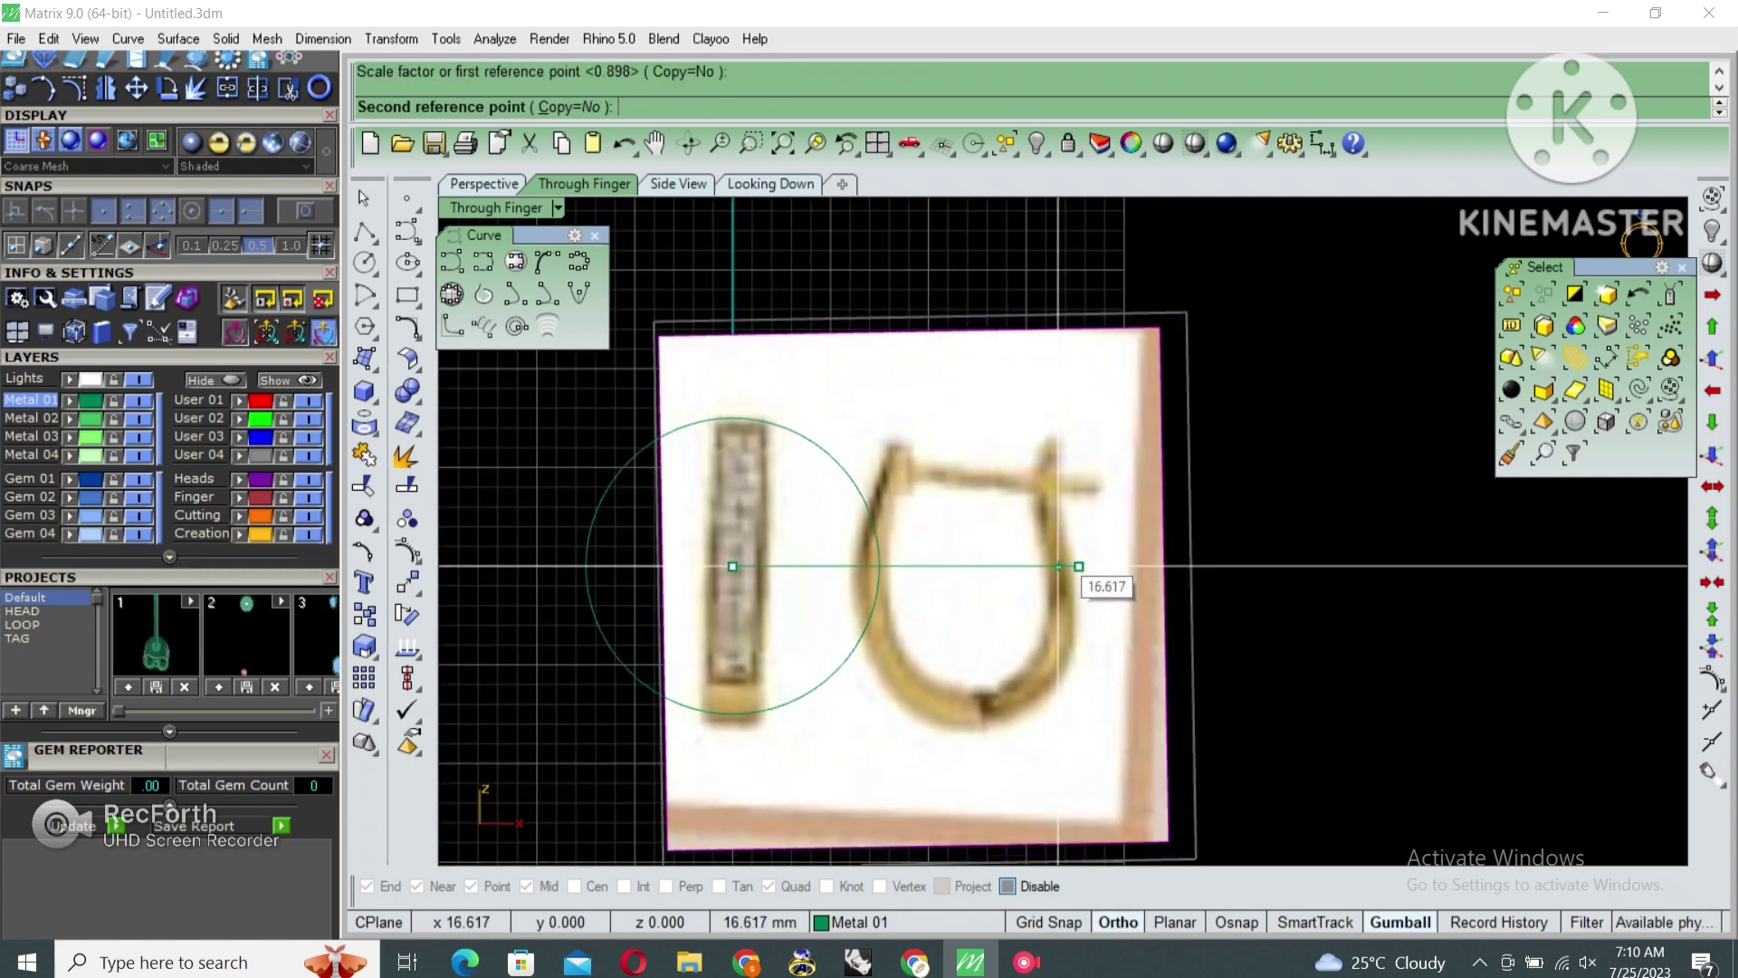
click(1077, 566)
Move the reference picture slightly left to align the front-view bar with the guide circle's centre
text(m)
key(Return)
scroll(876, 572, up, 2)
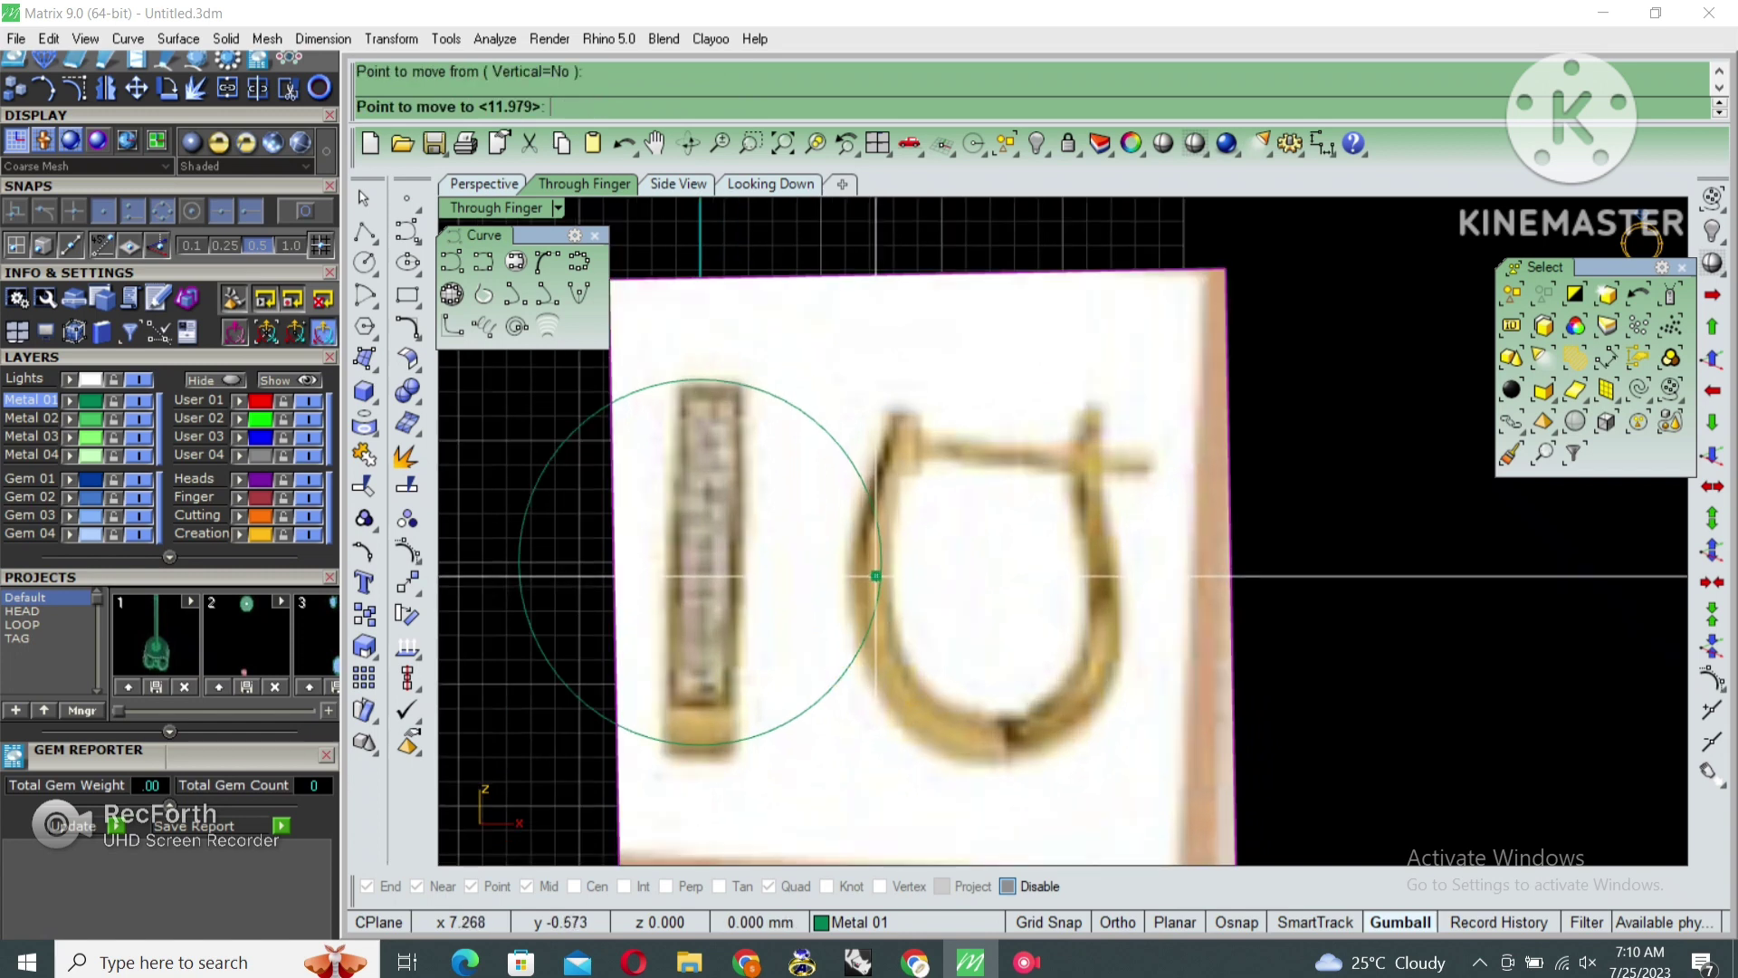
click(875, 571)
click(861, 572)
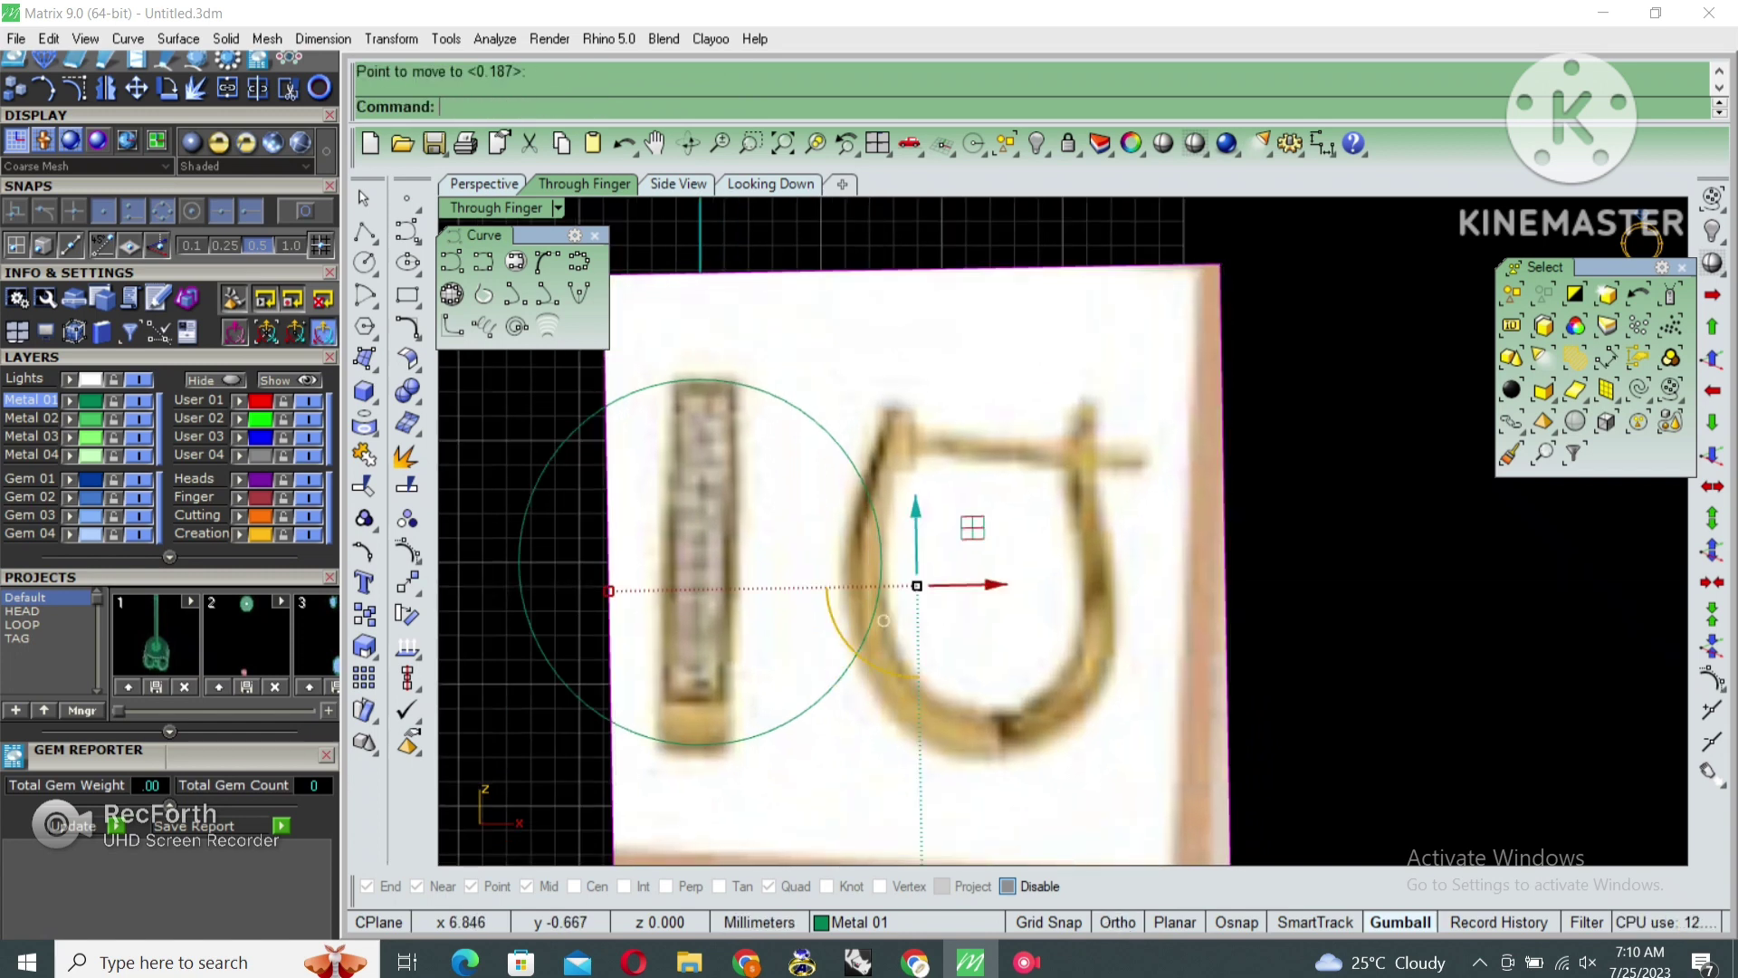
Rotate the reference picture slightly counterclockwise about the guide circle's centre to straighten the front-view bar
text(ro)
key(Return)
click(700, 561)
click(1082, 507)
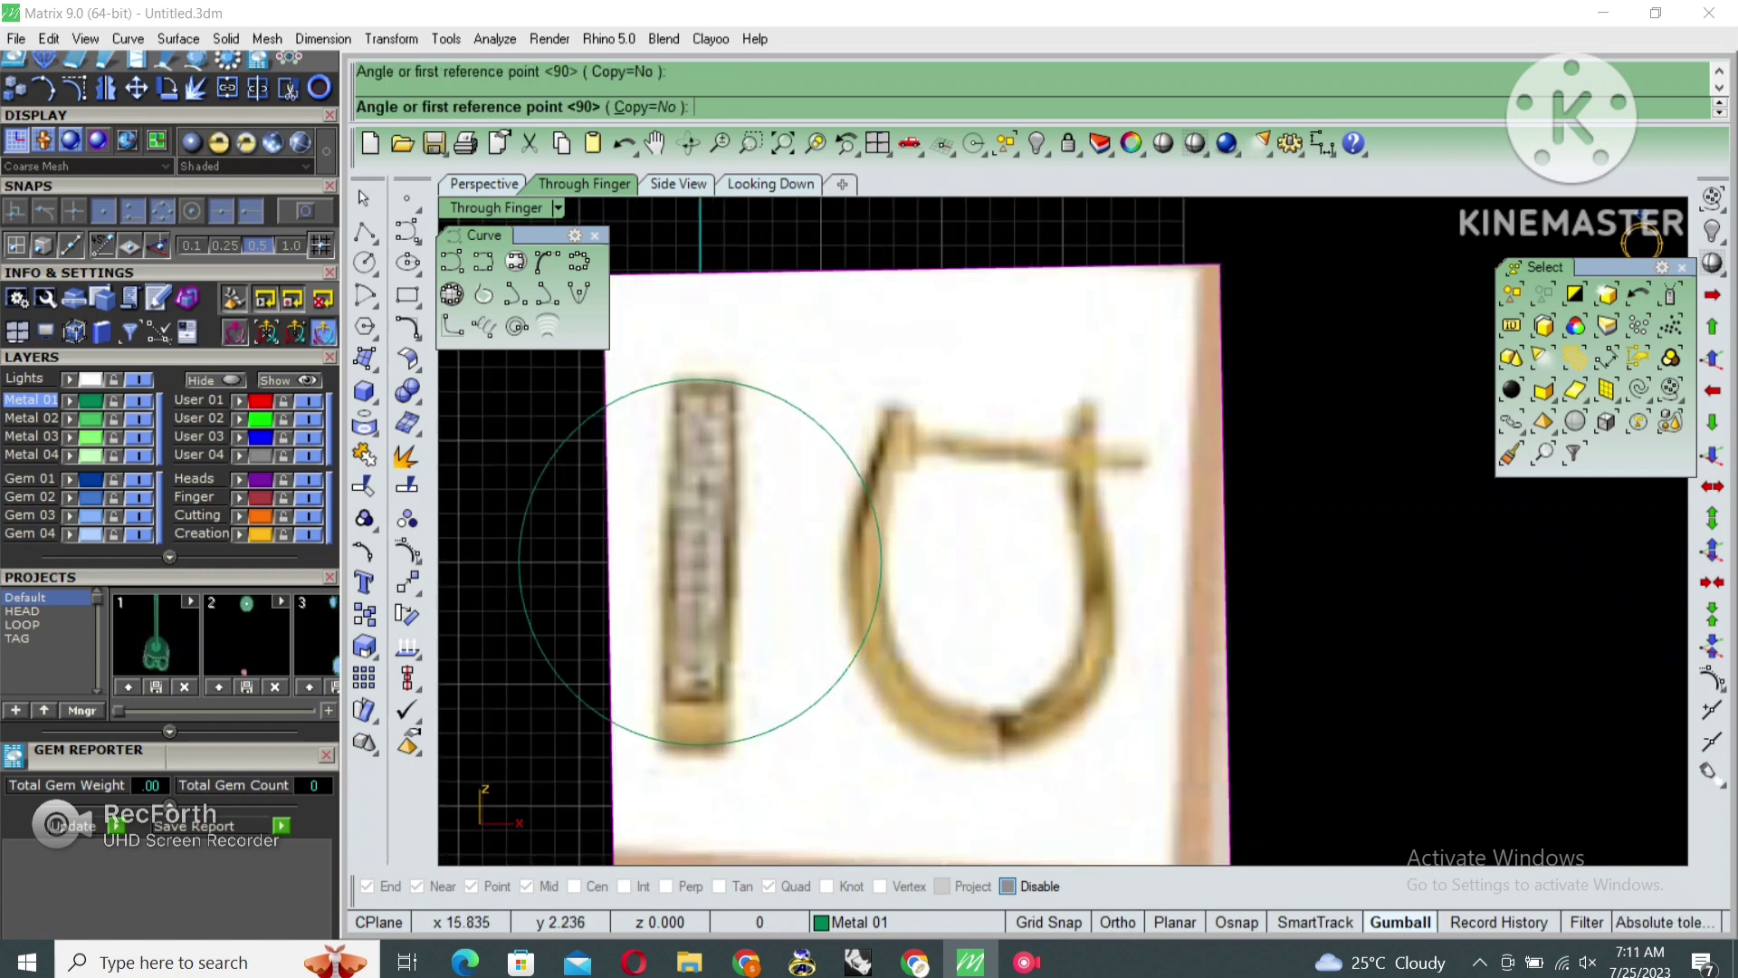
click(1082, 506)
scroll(972, 525, down, 2)
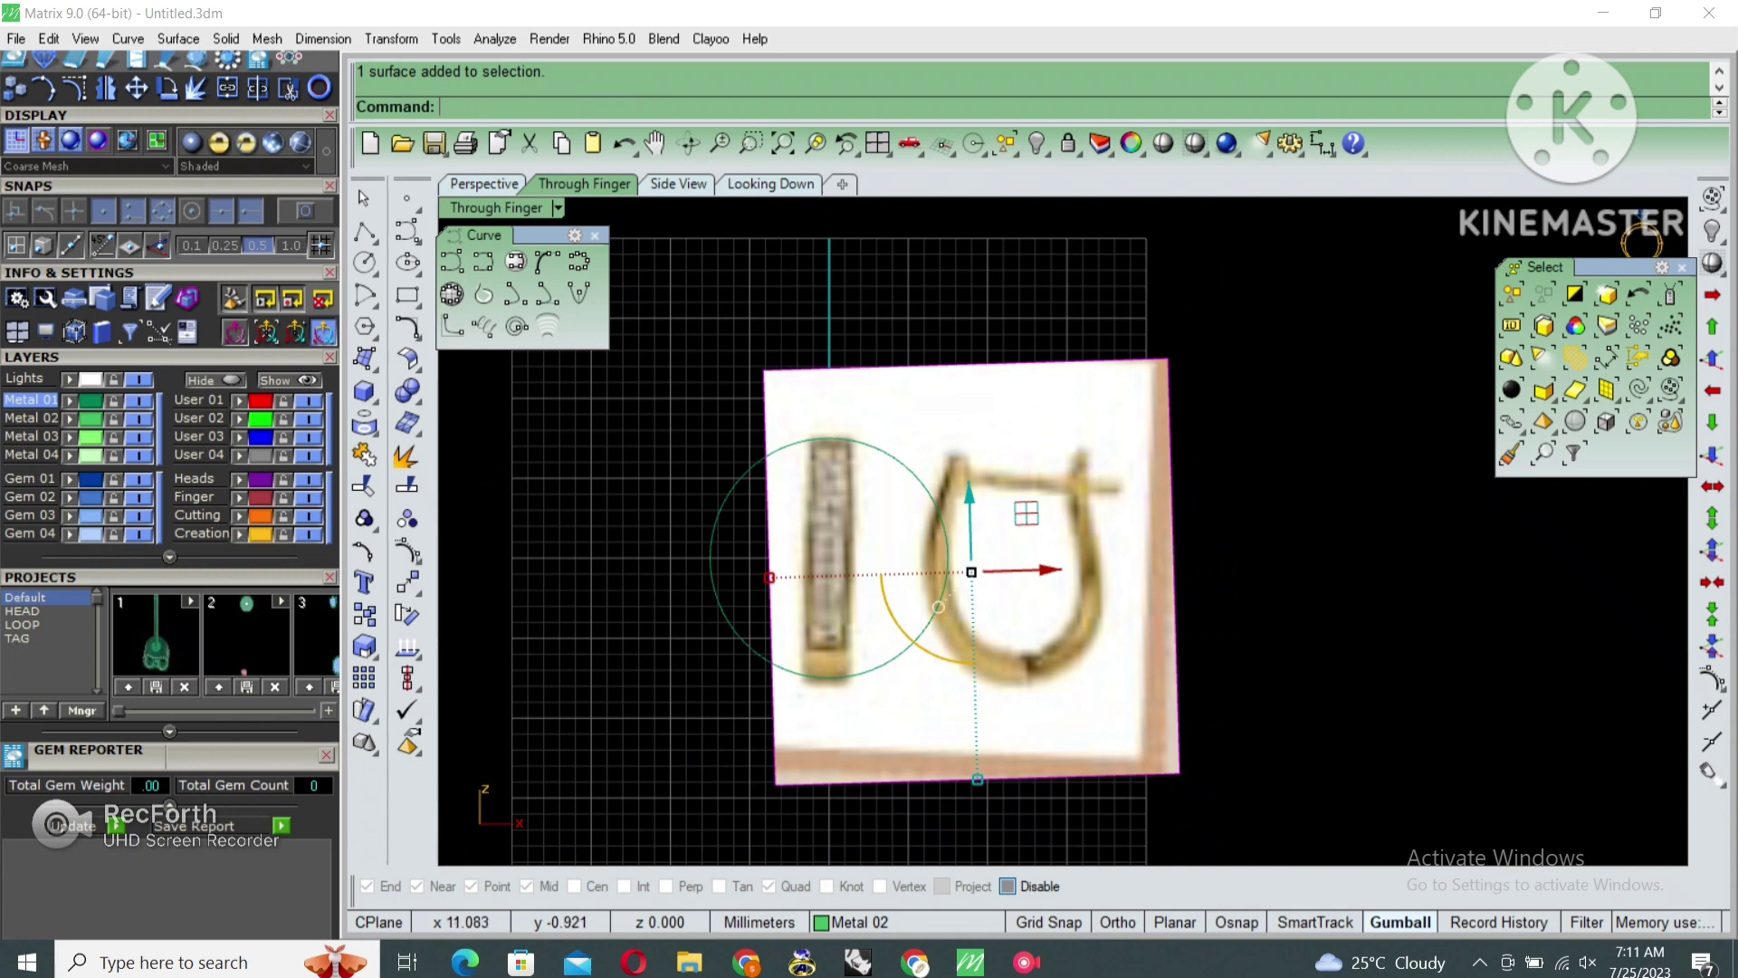
Delete the guide circle around the front-view bar
key(Escape)
right_click(911, 473)
click(928, 505)
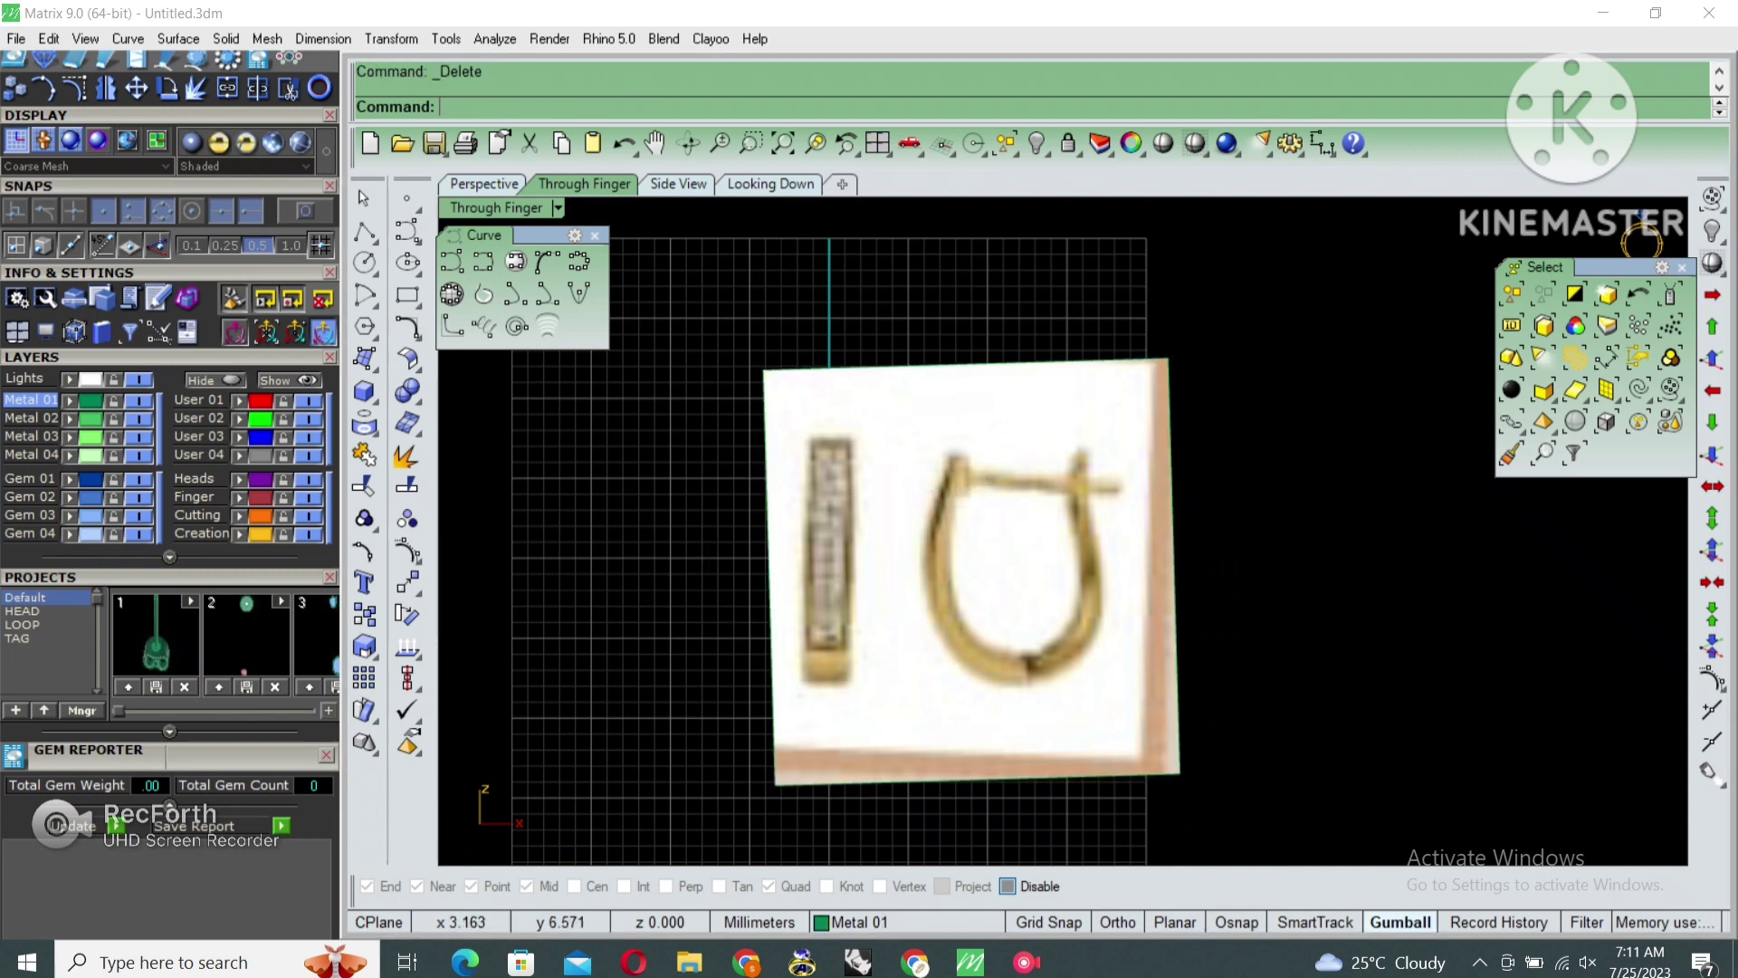
Draw a vertical line about 28 mm long on layer User 02, between the front and side views of the earring
click(199, 417)
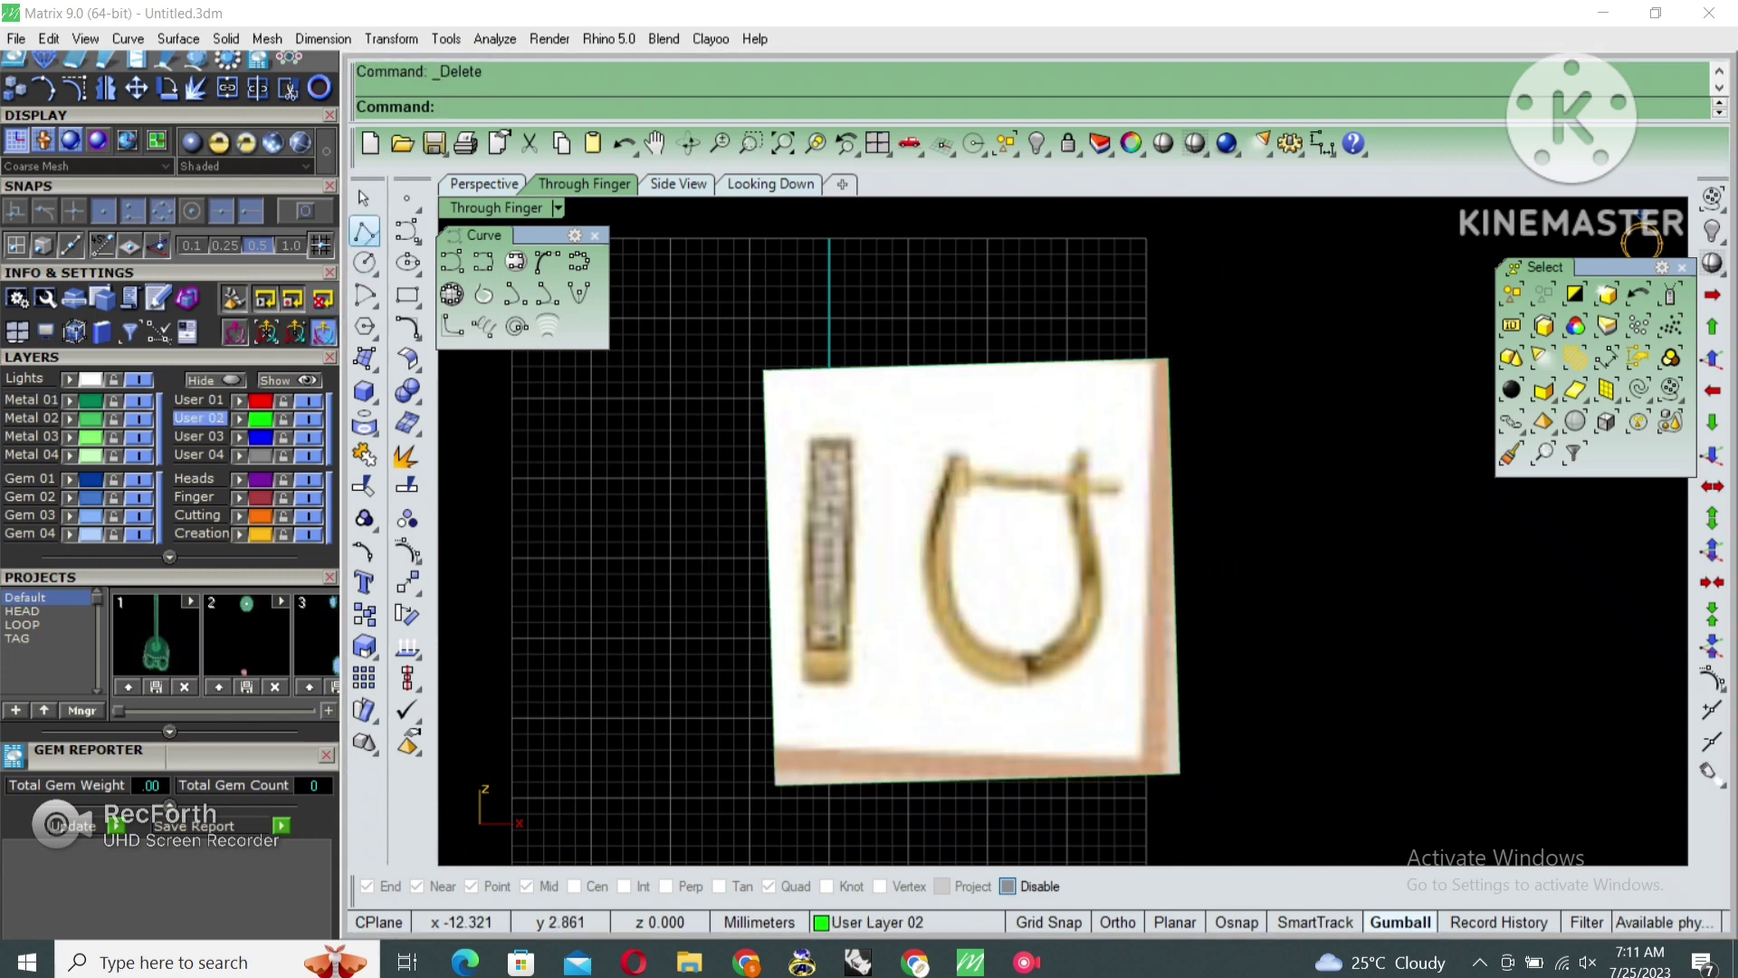
click(365, 232)
click(903, 344)
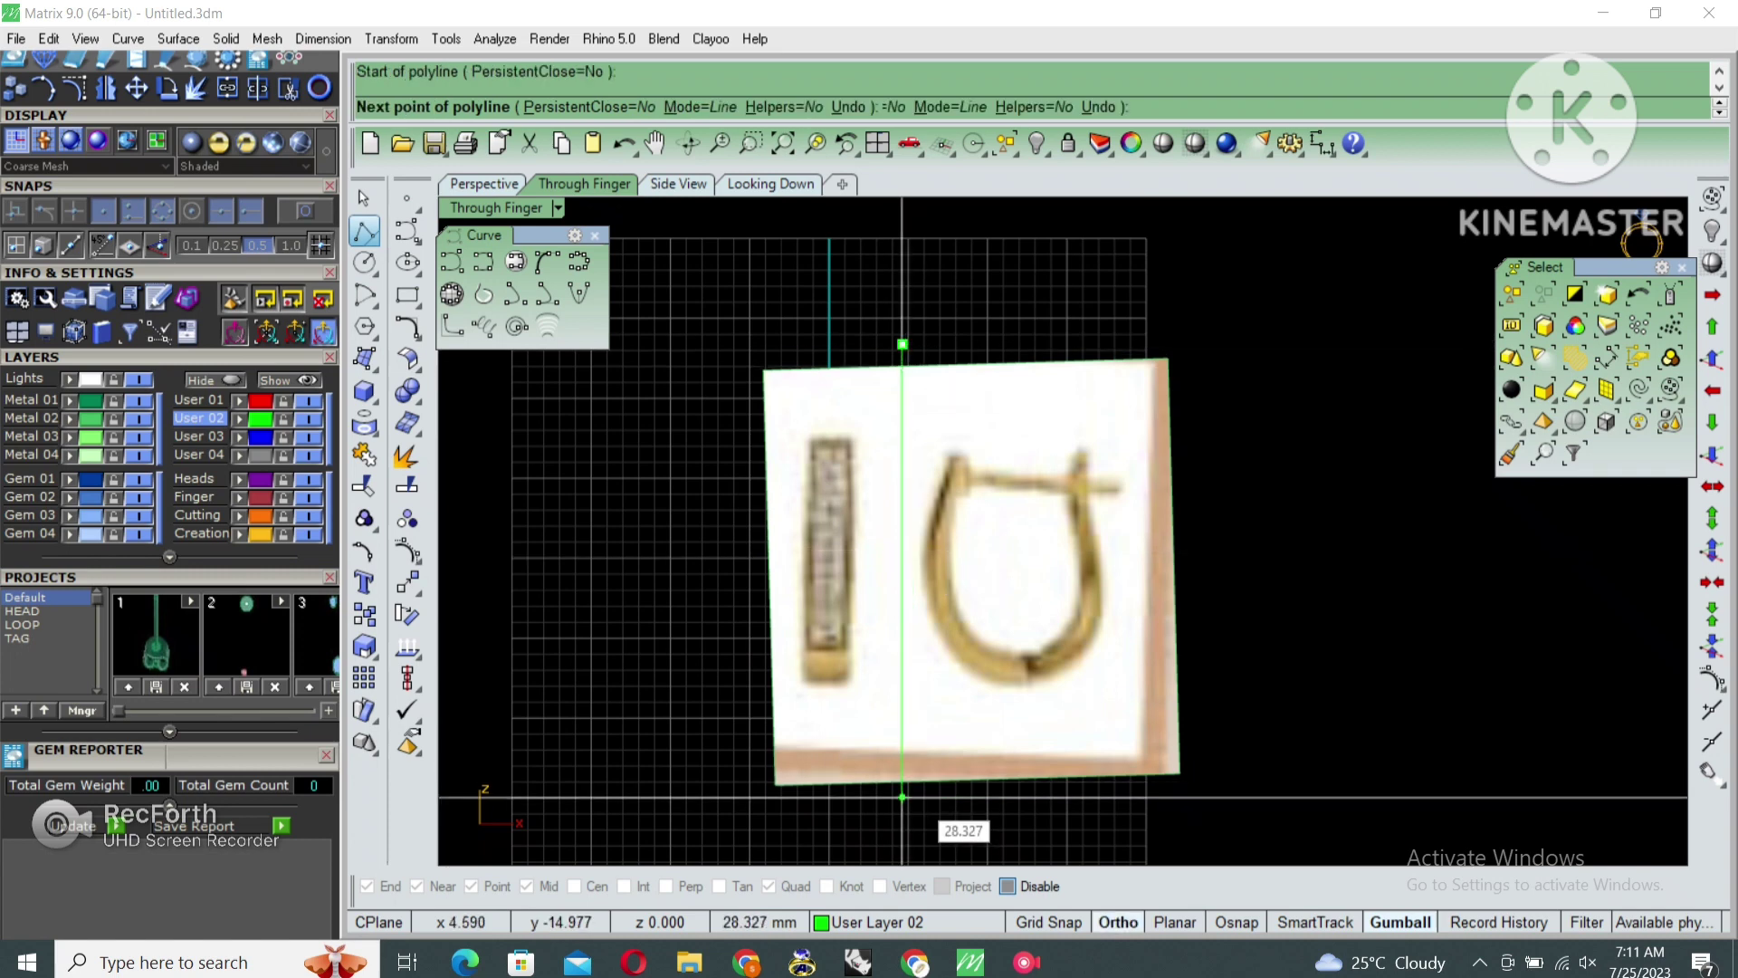
click(903, 797)
key(Return)
Split the reference picture into two parts with the vertical line
click(1028, 504)
text(split)
key(Return)
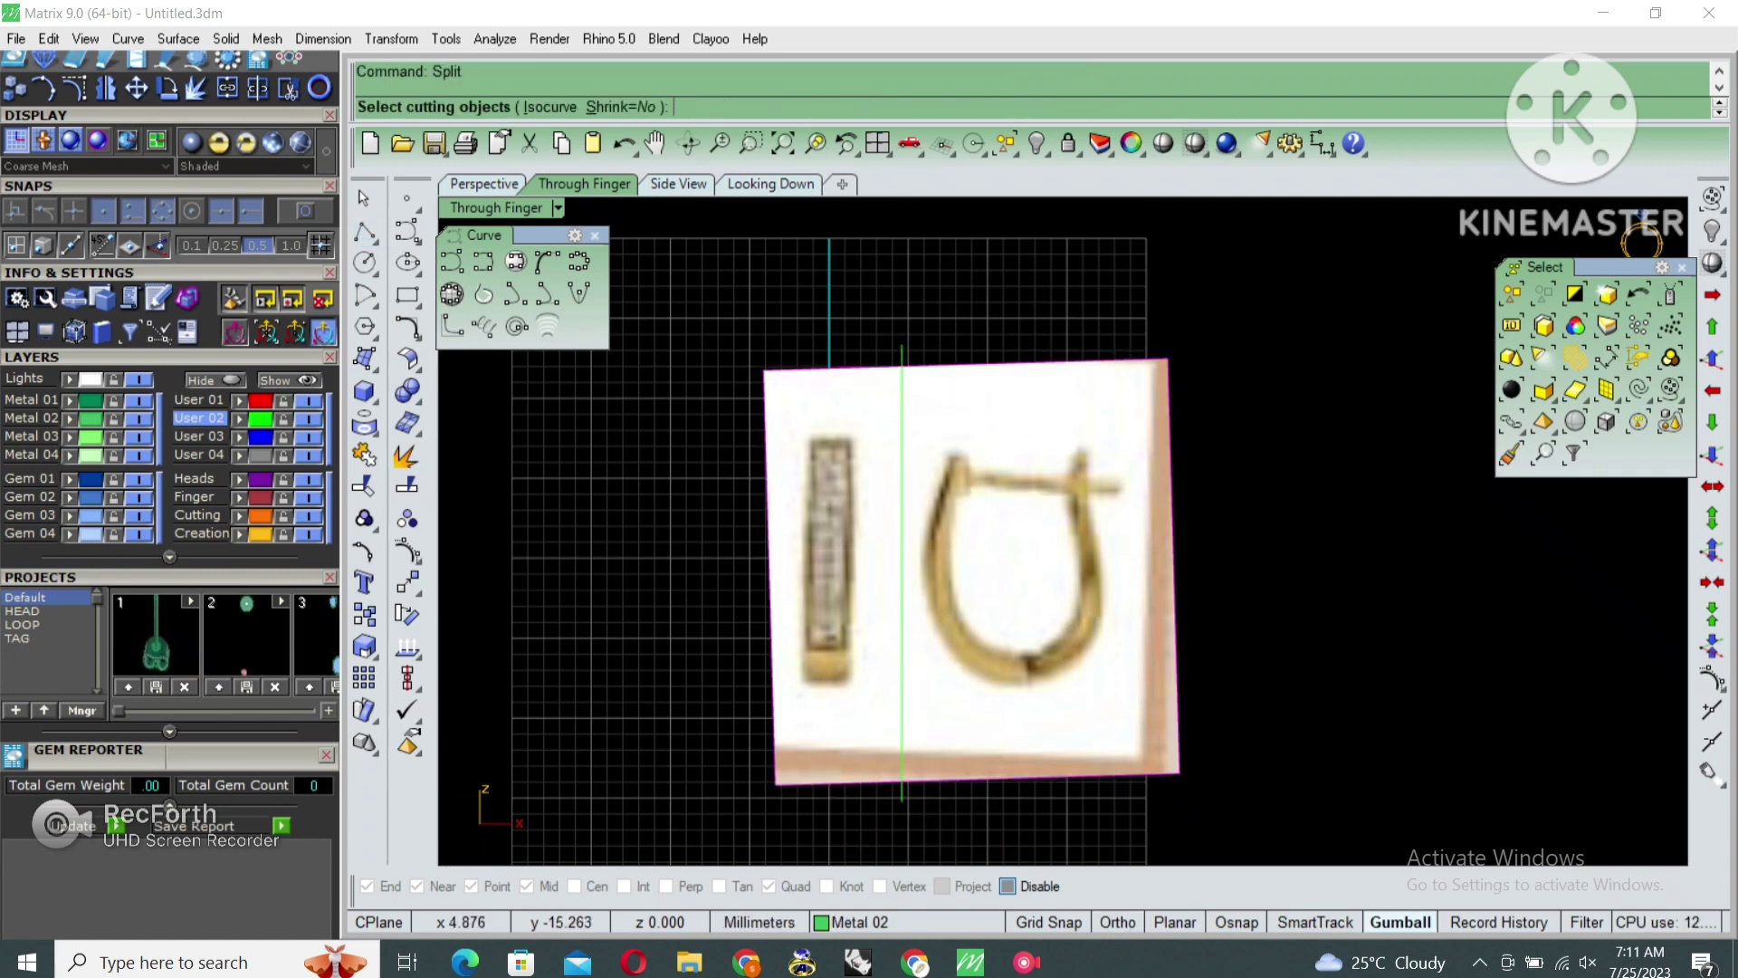
click(903, 561)
key(Return)
Rotate the part showing the hoop's side profile 90 degrees about the origin in the Looking Down view
click(1098, 513)
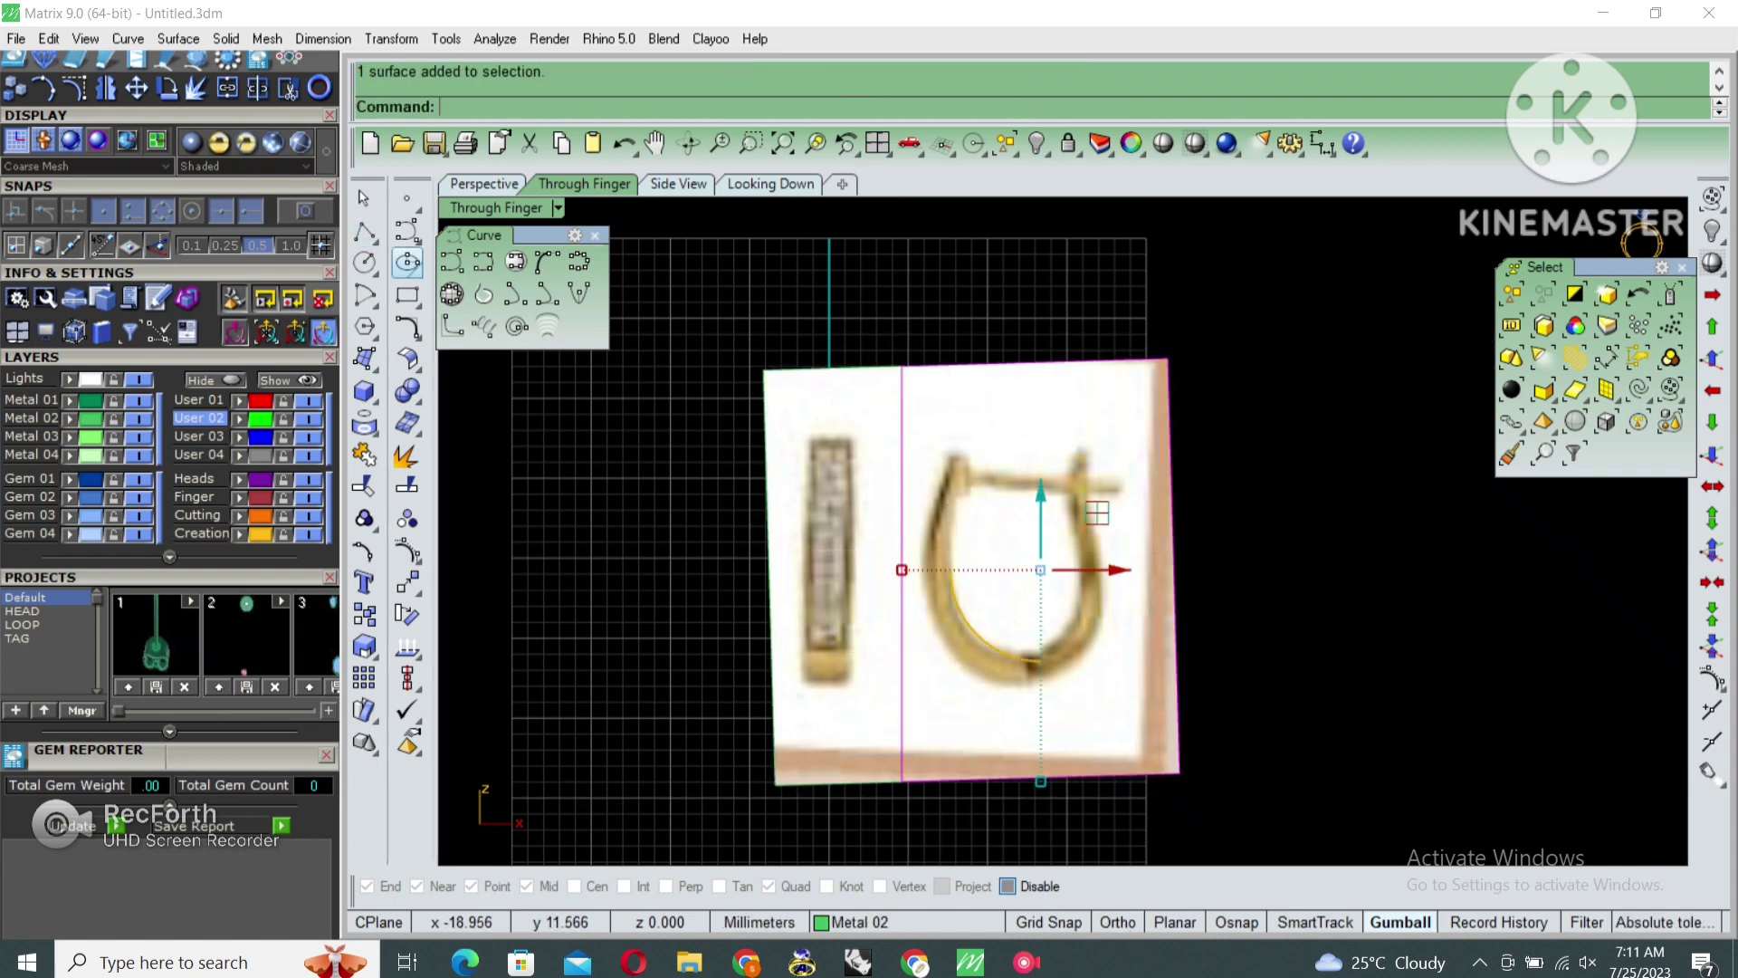
key(ctrl+m)
text(rotate)
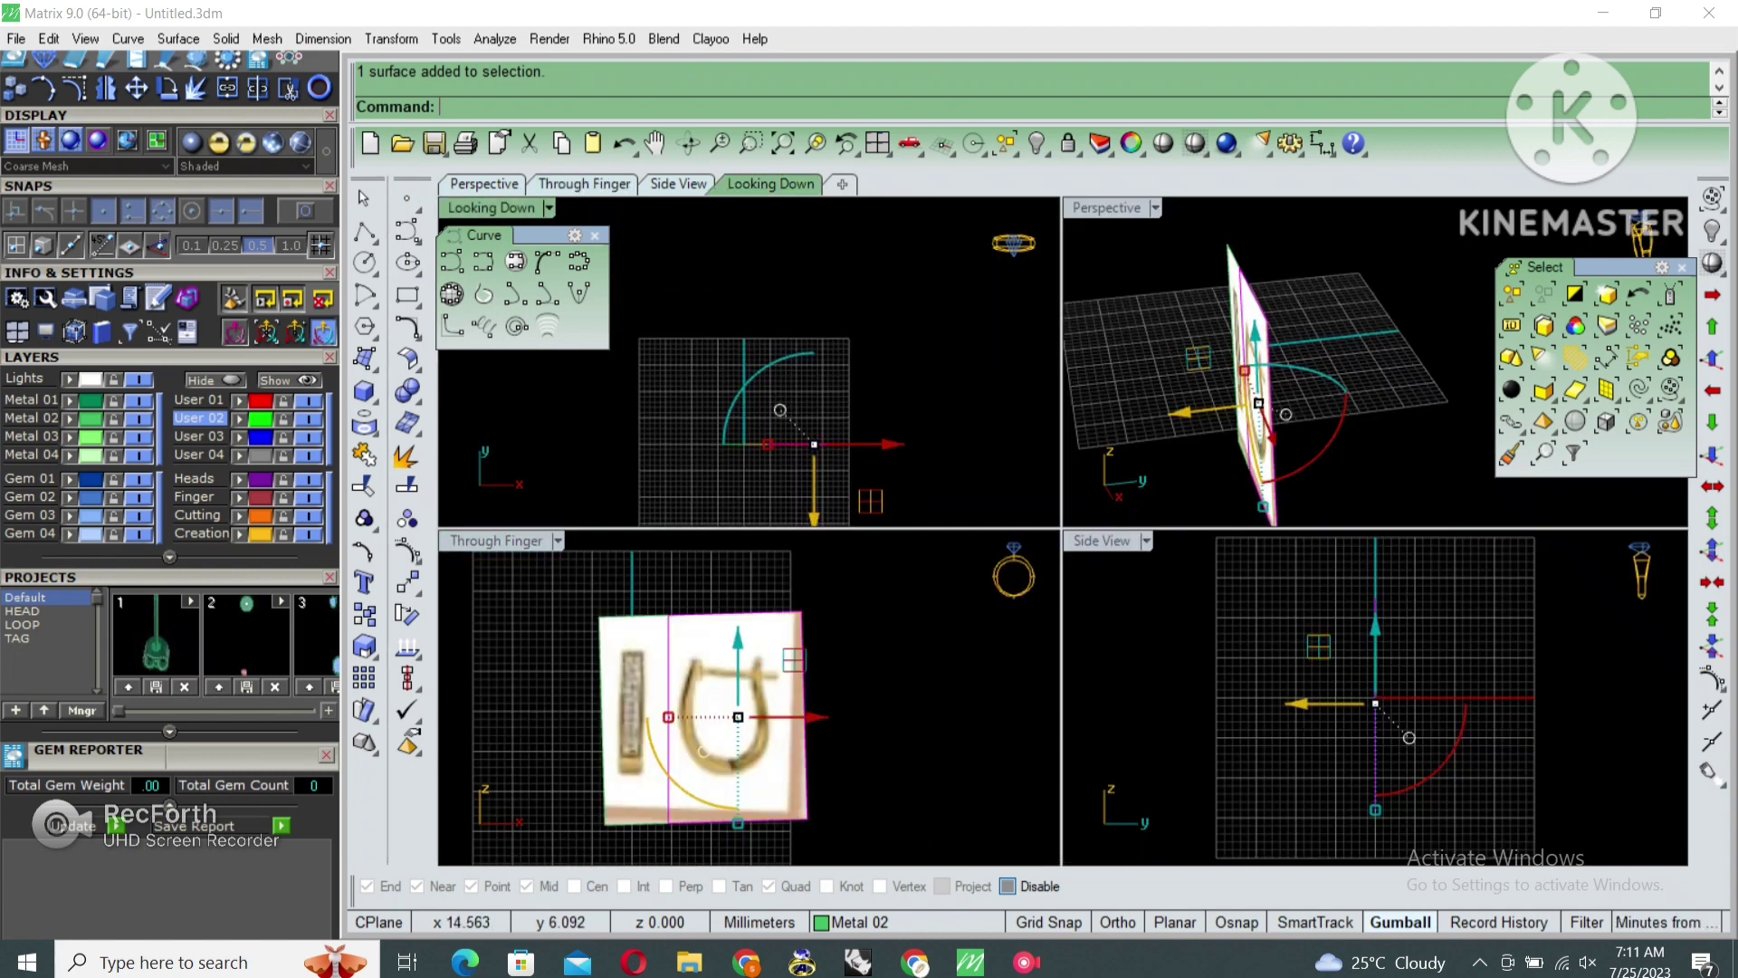
key(Return)
text(0)
key(Return)
click(860, 444)
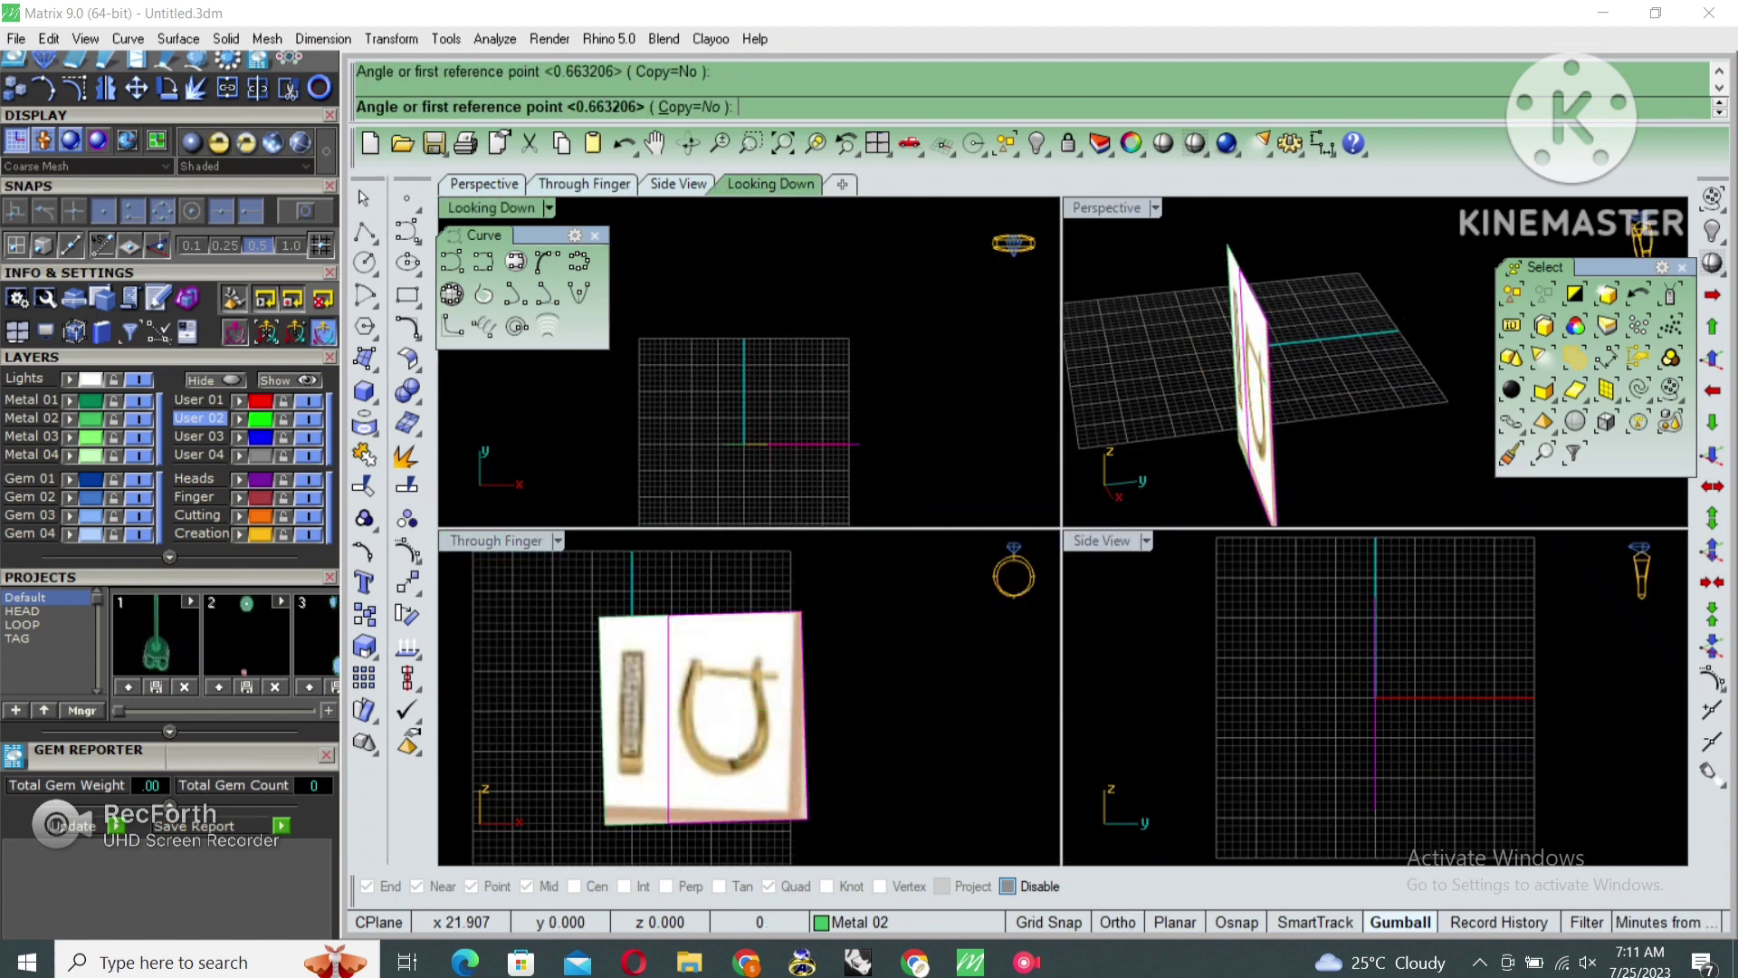
key(F8)
click(745, 327)
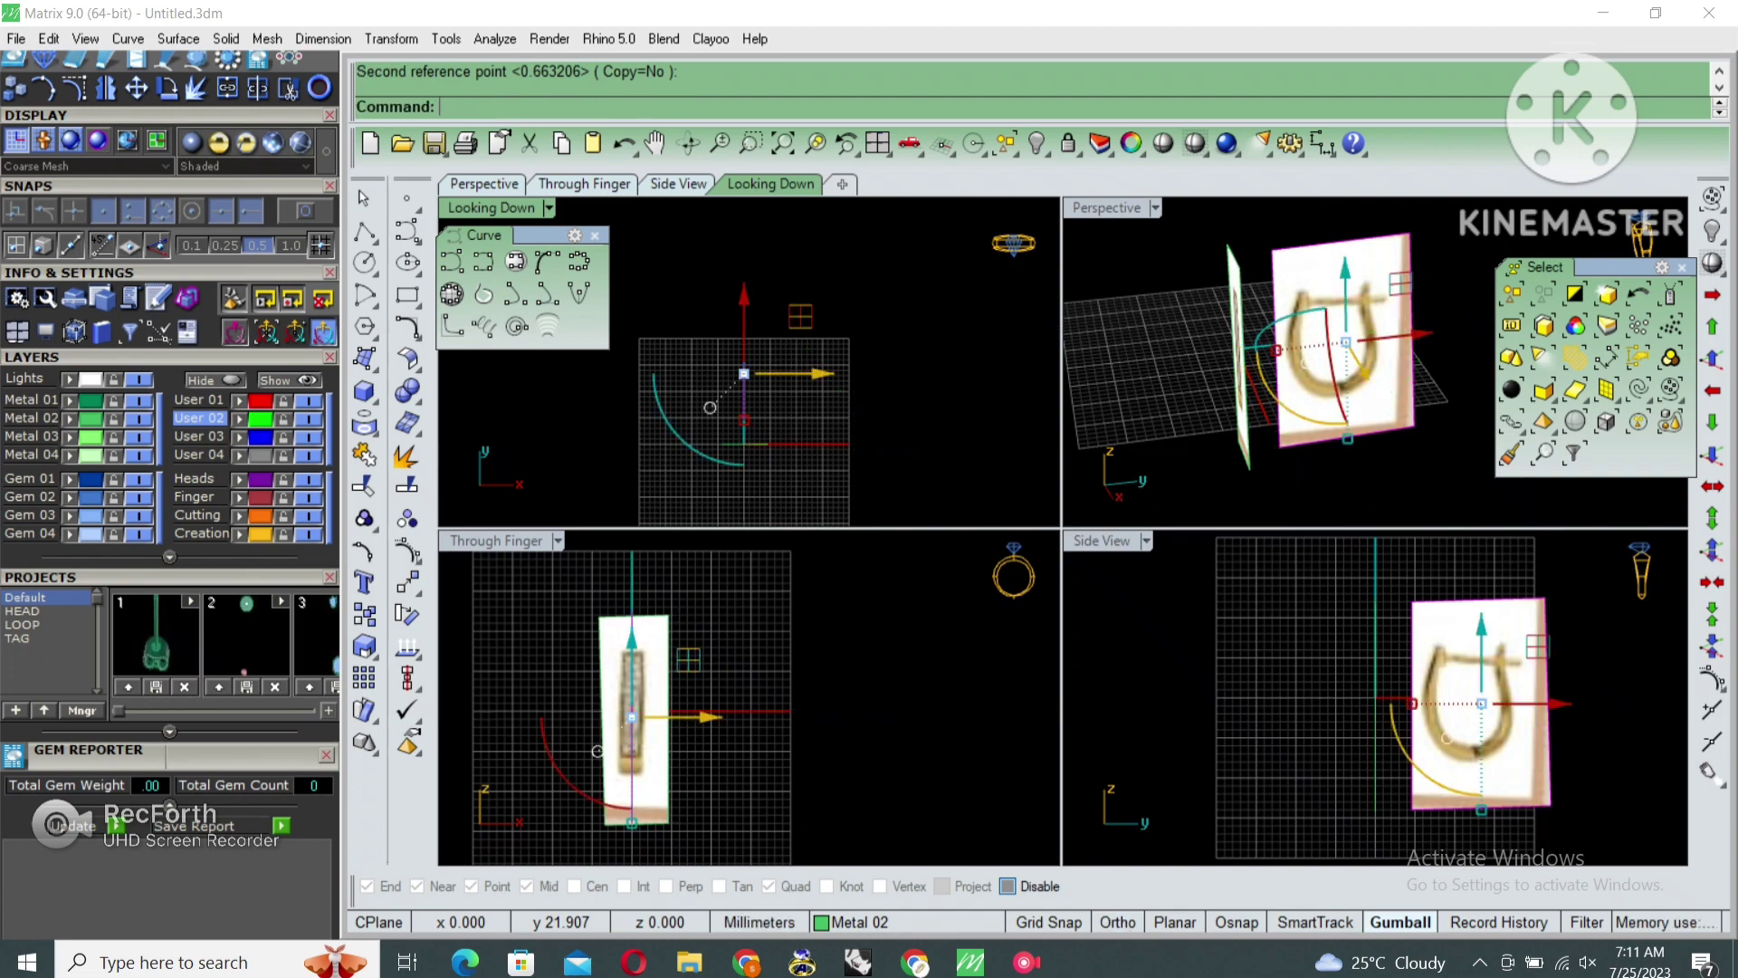
In the Side View, shift the hoop picture horizontally so that the hoop straddles the vertical axis
double_click(1102, 541)
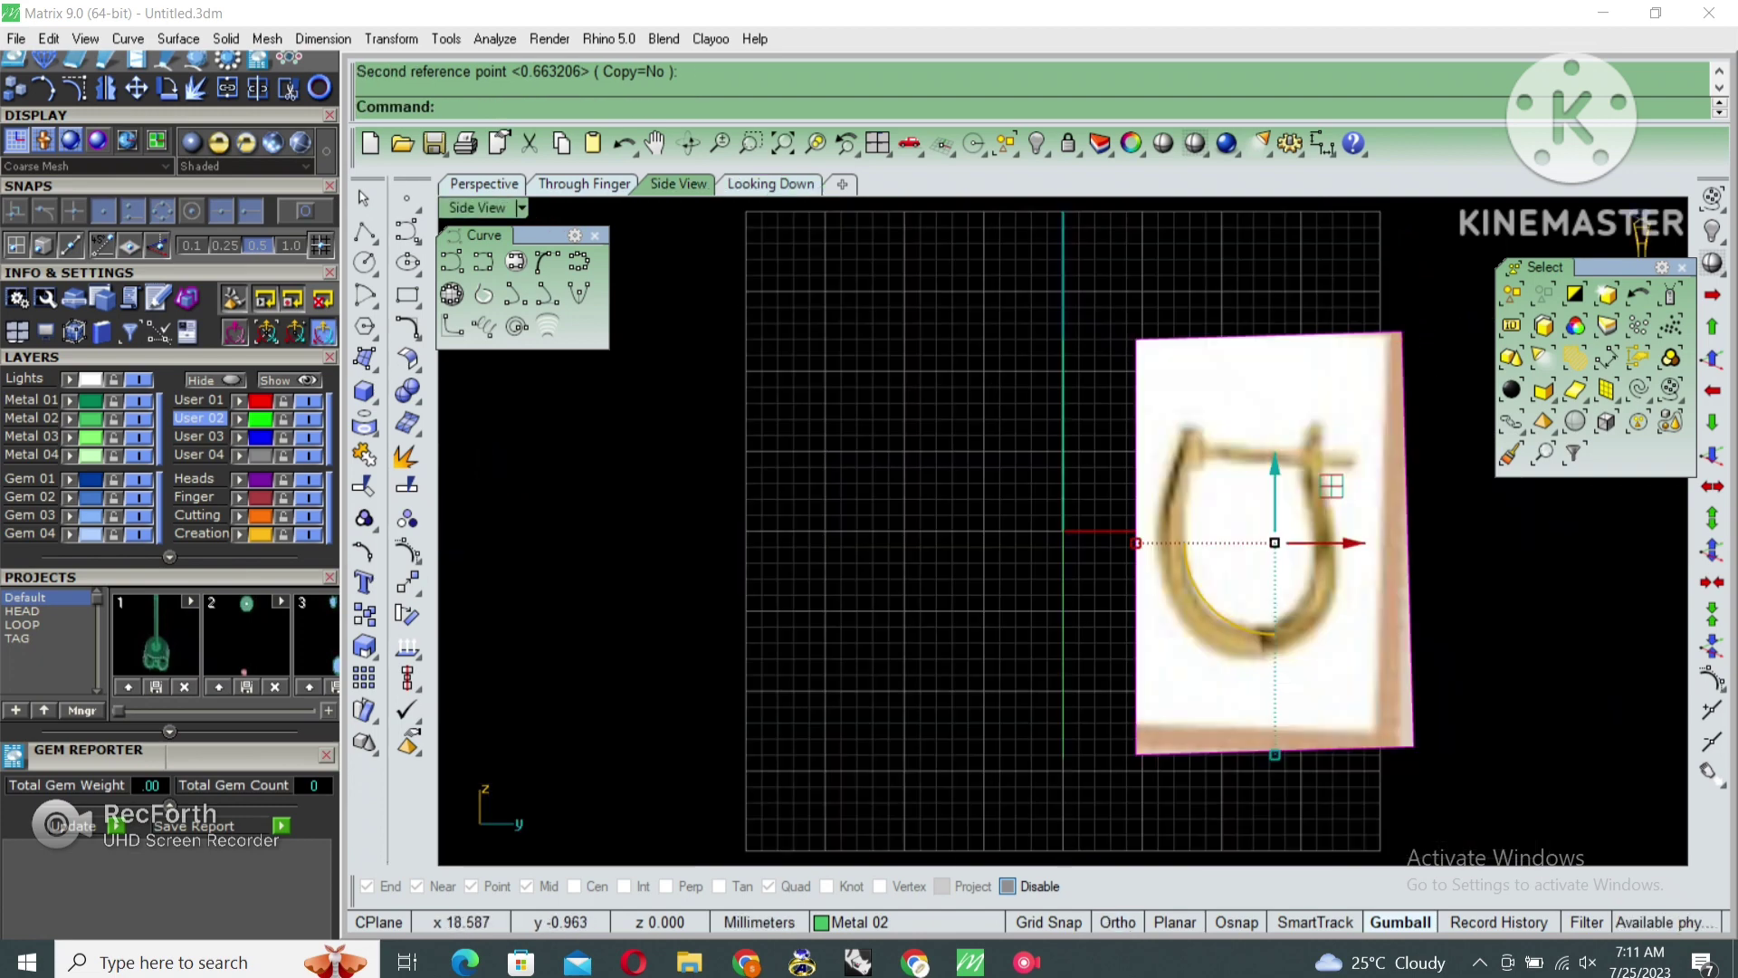
drag(1352, 543, 1166, 543)
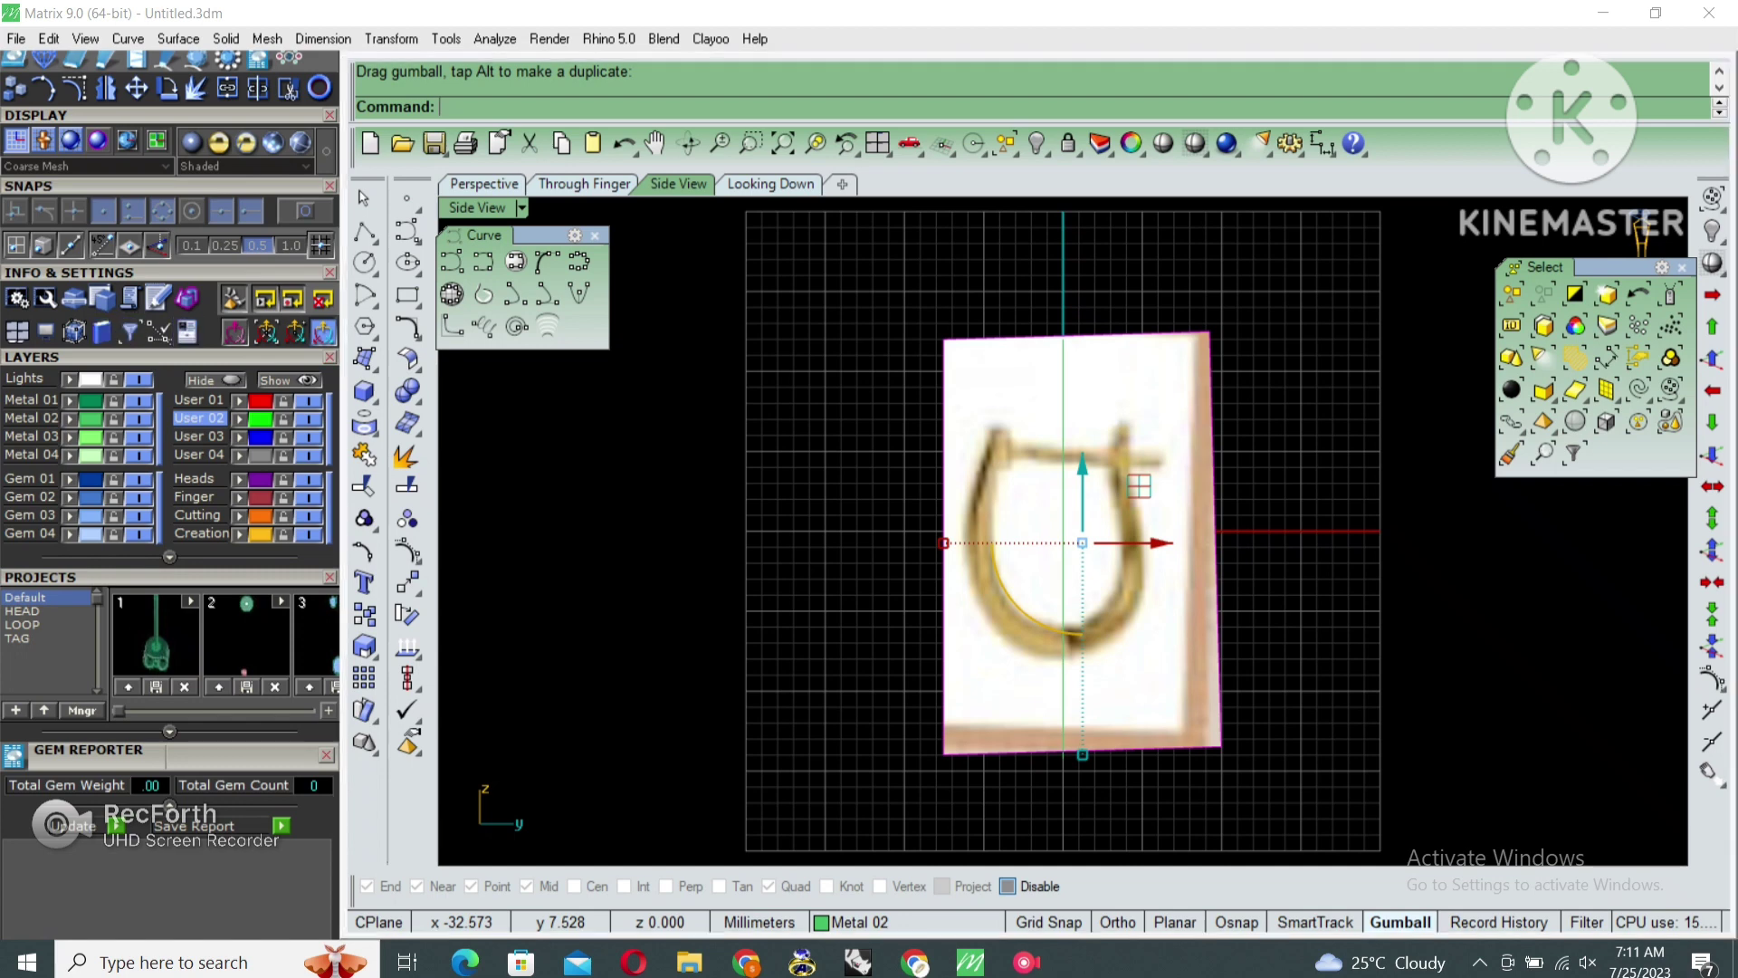
key(Escape)
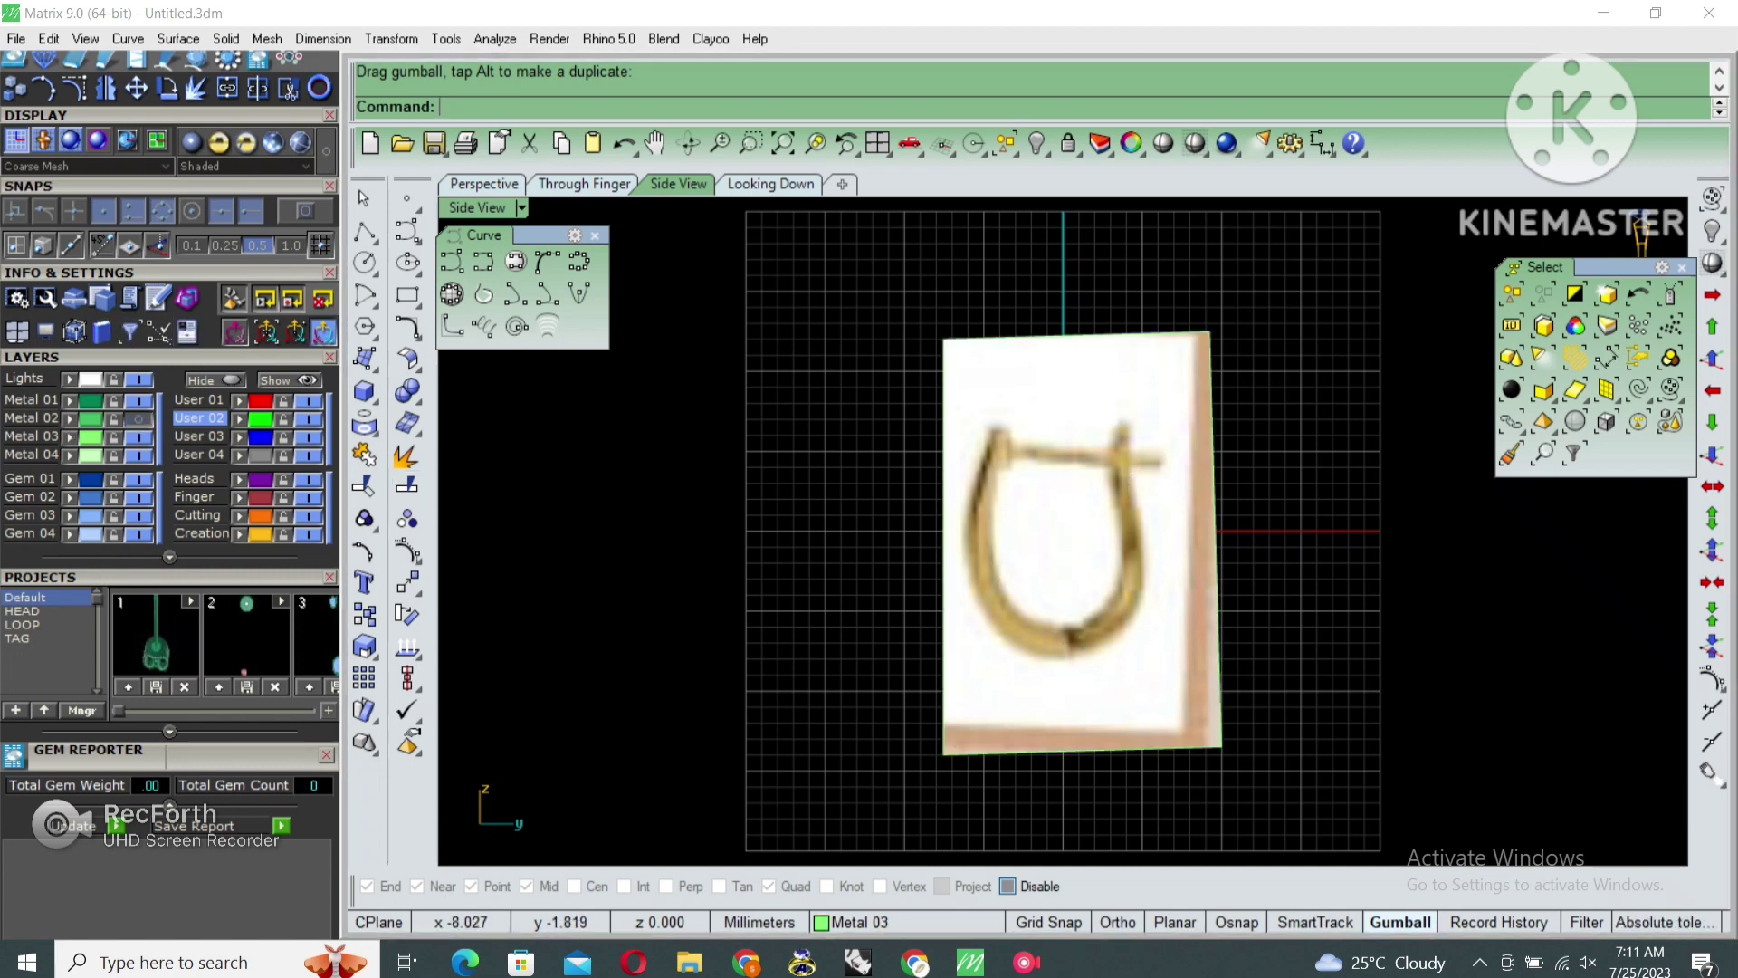
Rotate the hoop picture 270 degrees about the origin in the Side View so its opening faces right
key(ctrl+a)
key(Right)
key(Right)
key(Right)
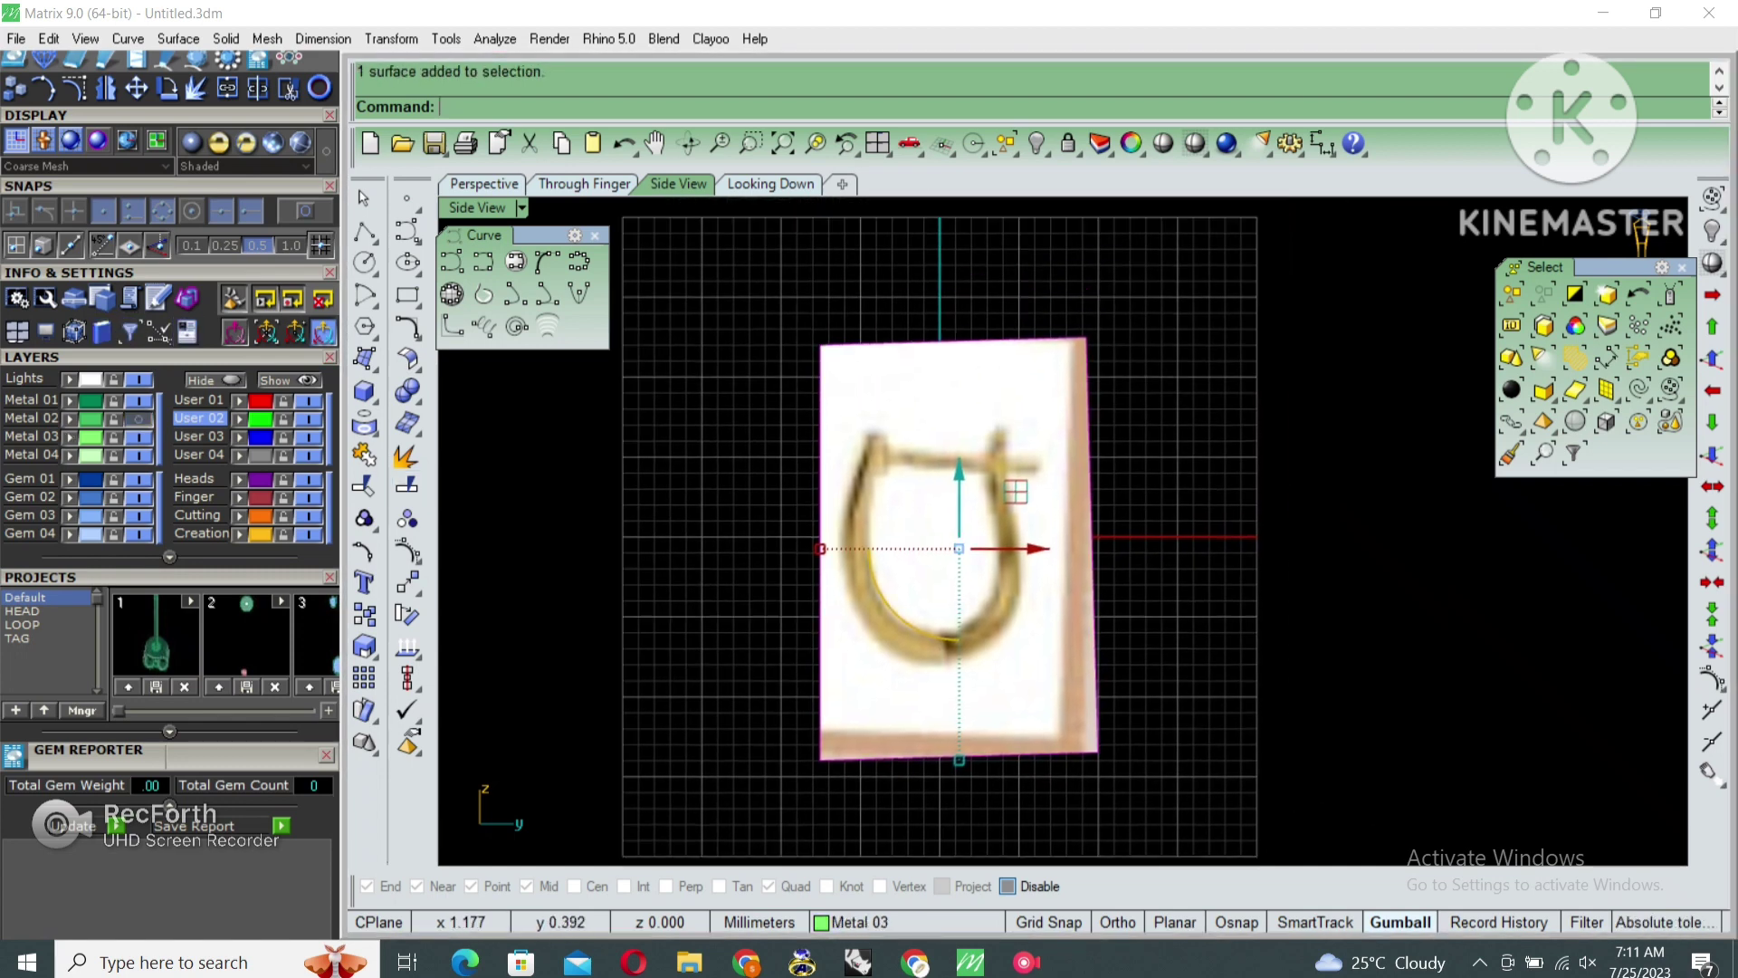
text(Rotate)
key(Return)
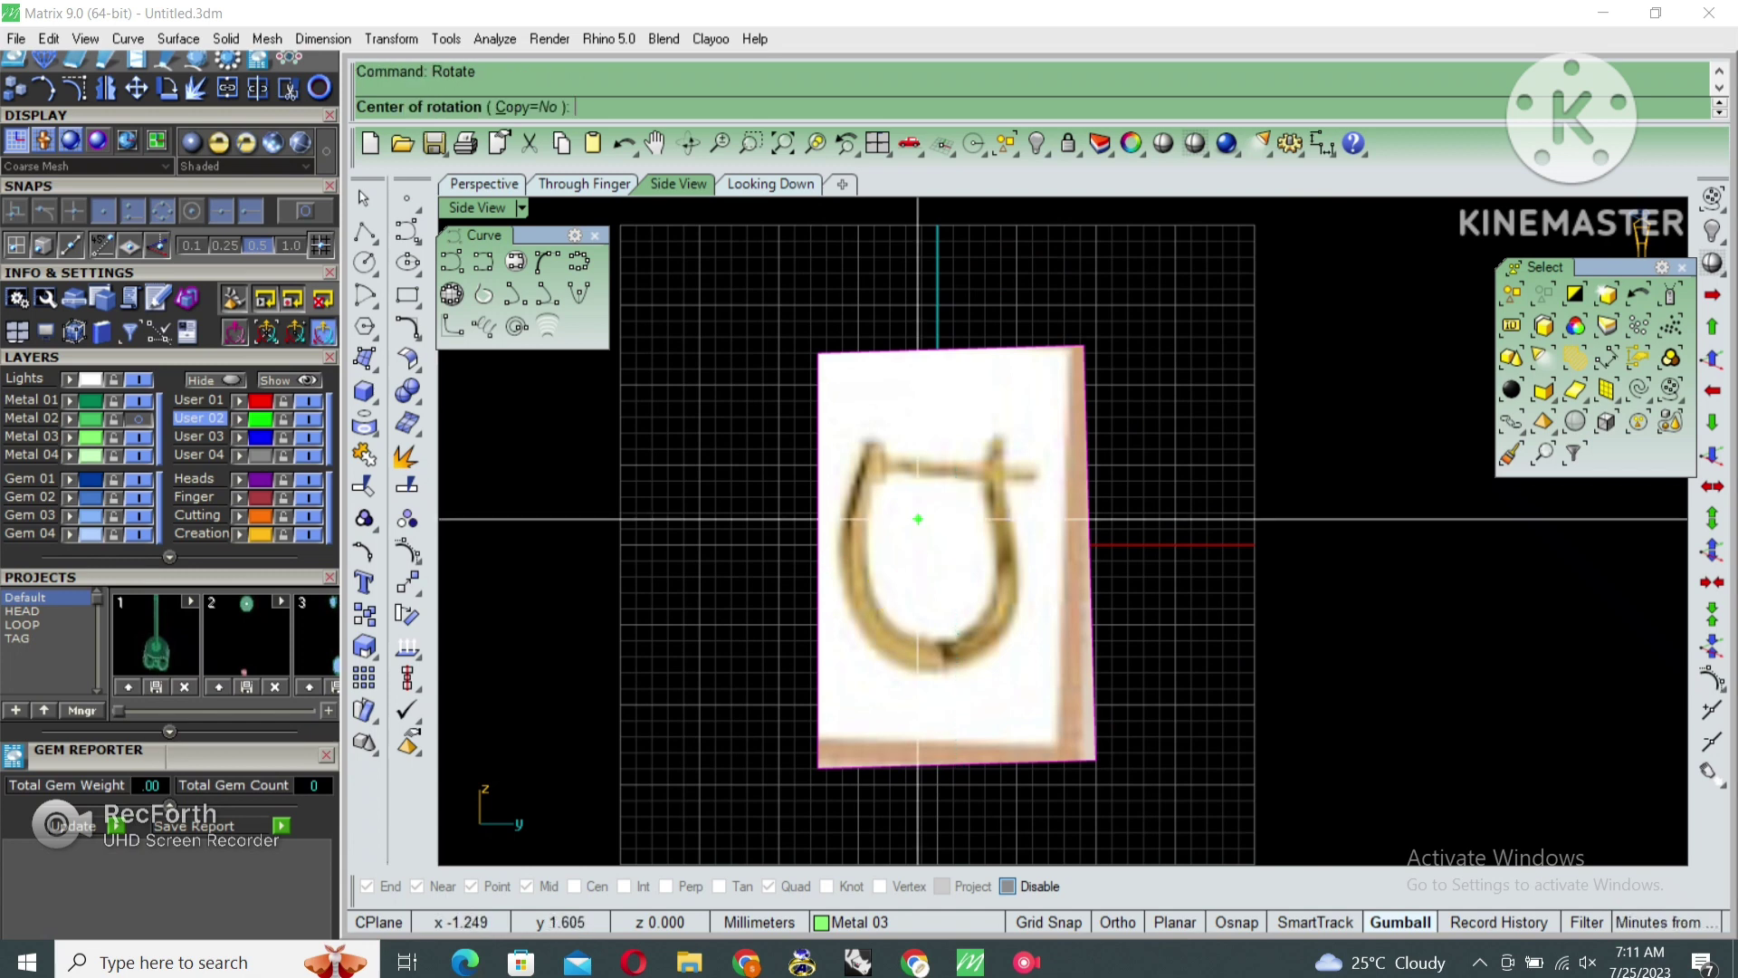
key(F8)
click(937, 421)
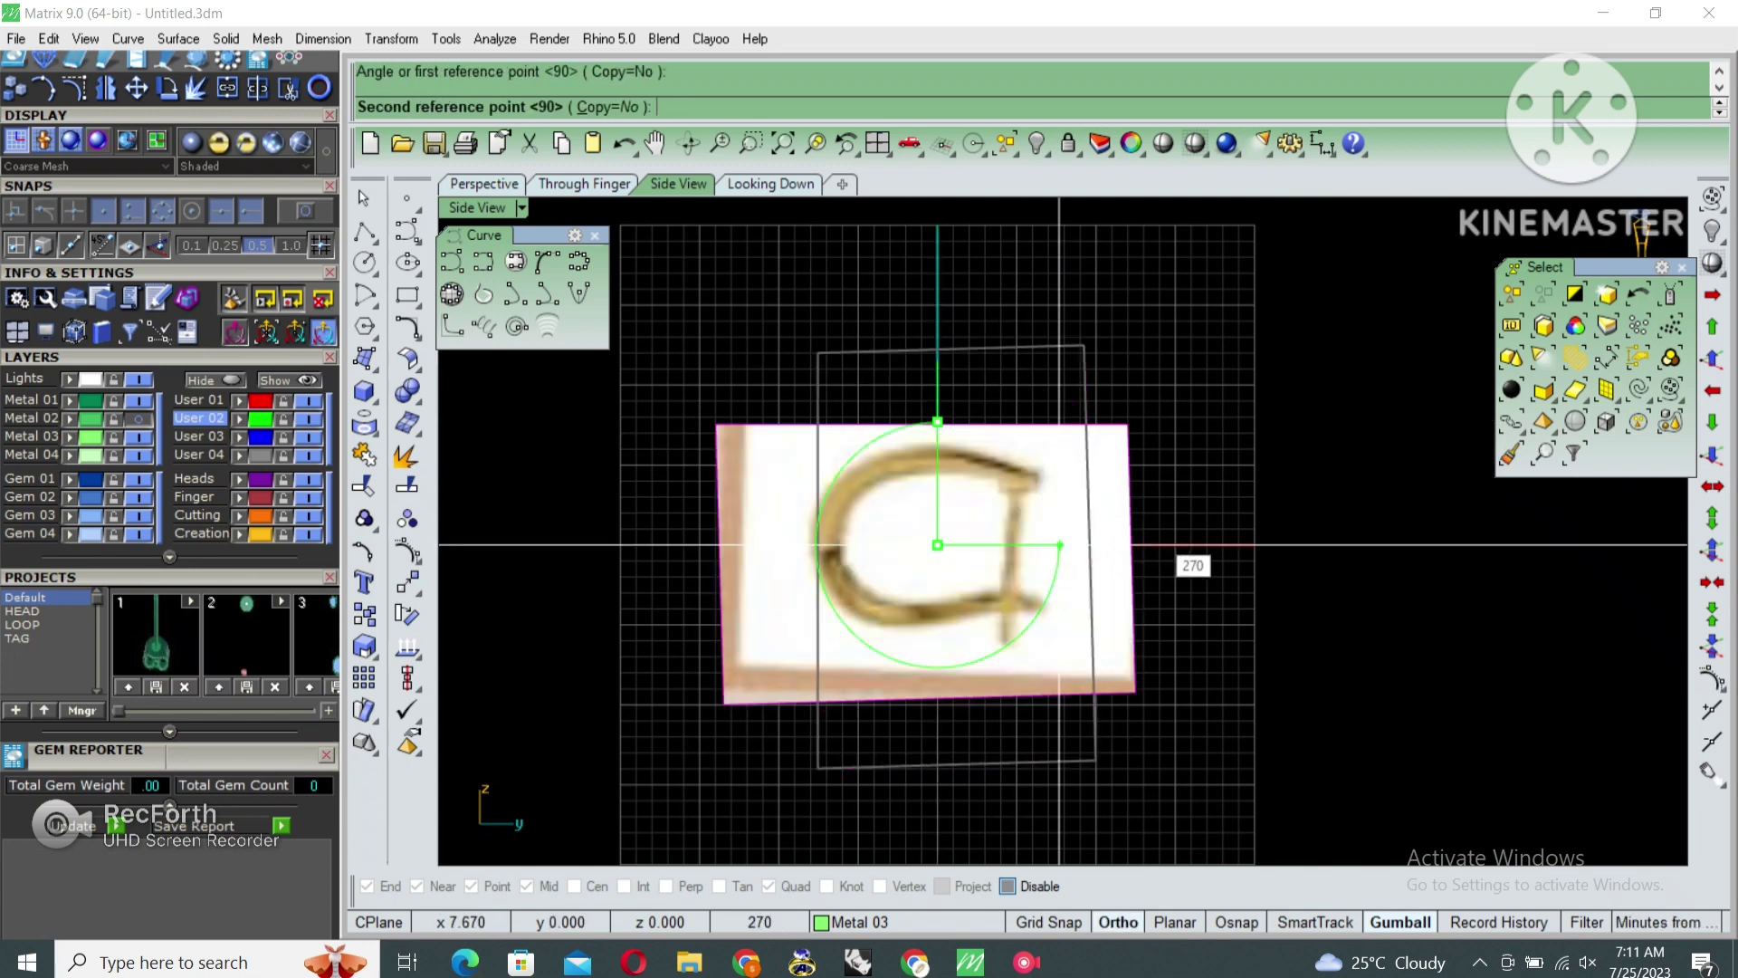
click(1060, 545)
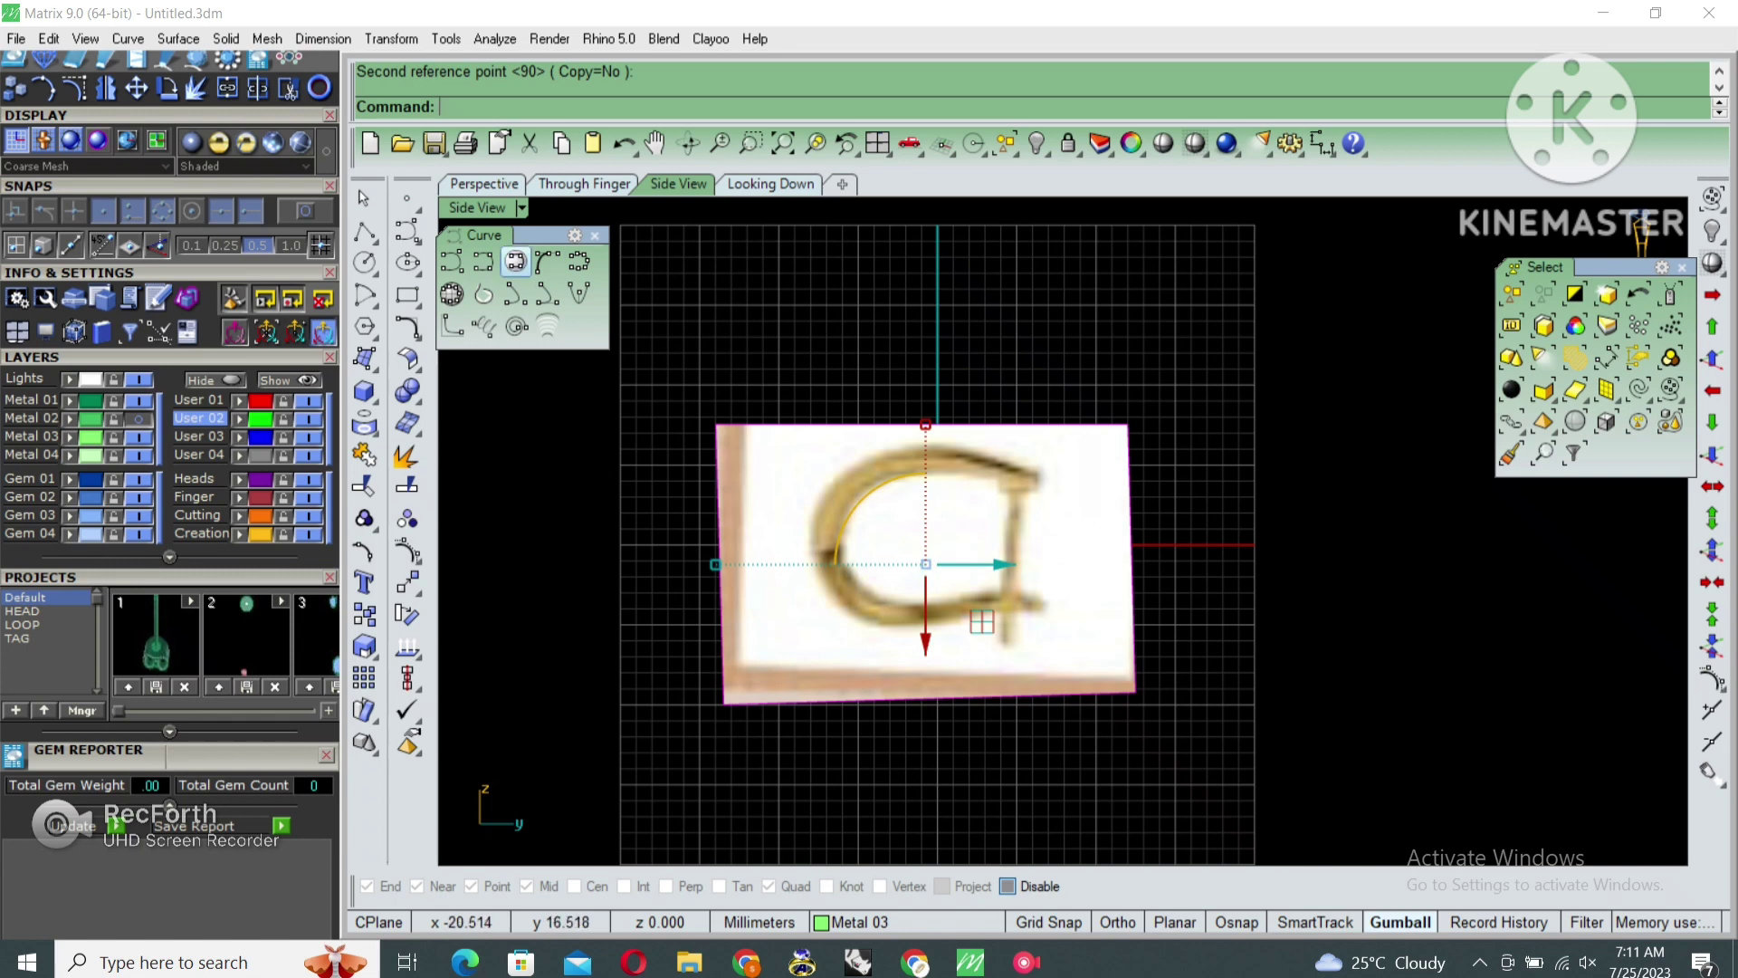
Trace the hoop's outer edge with an interpolated curve from the upper end around to the lower end
click(547, 261)
scroll(1175, 466, up, 4)
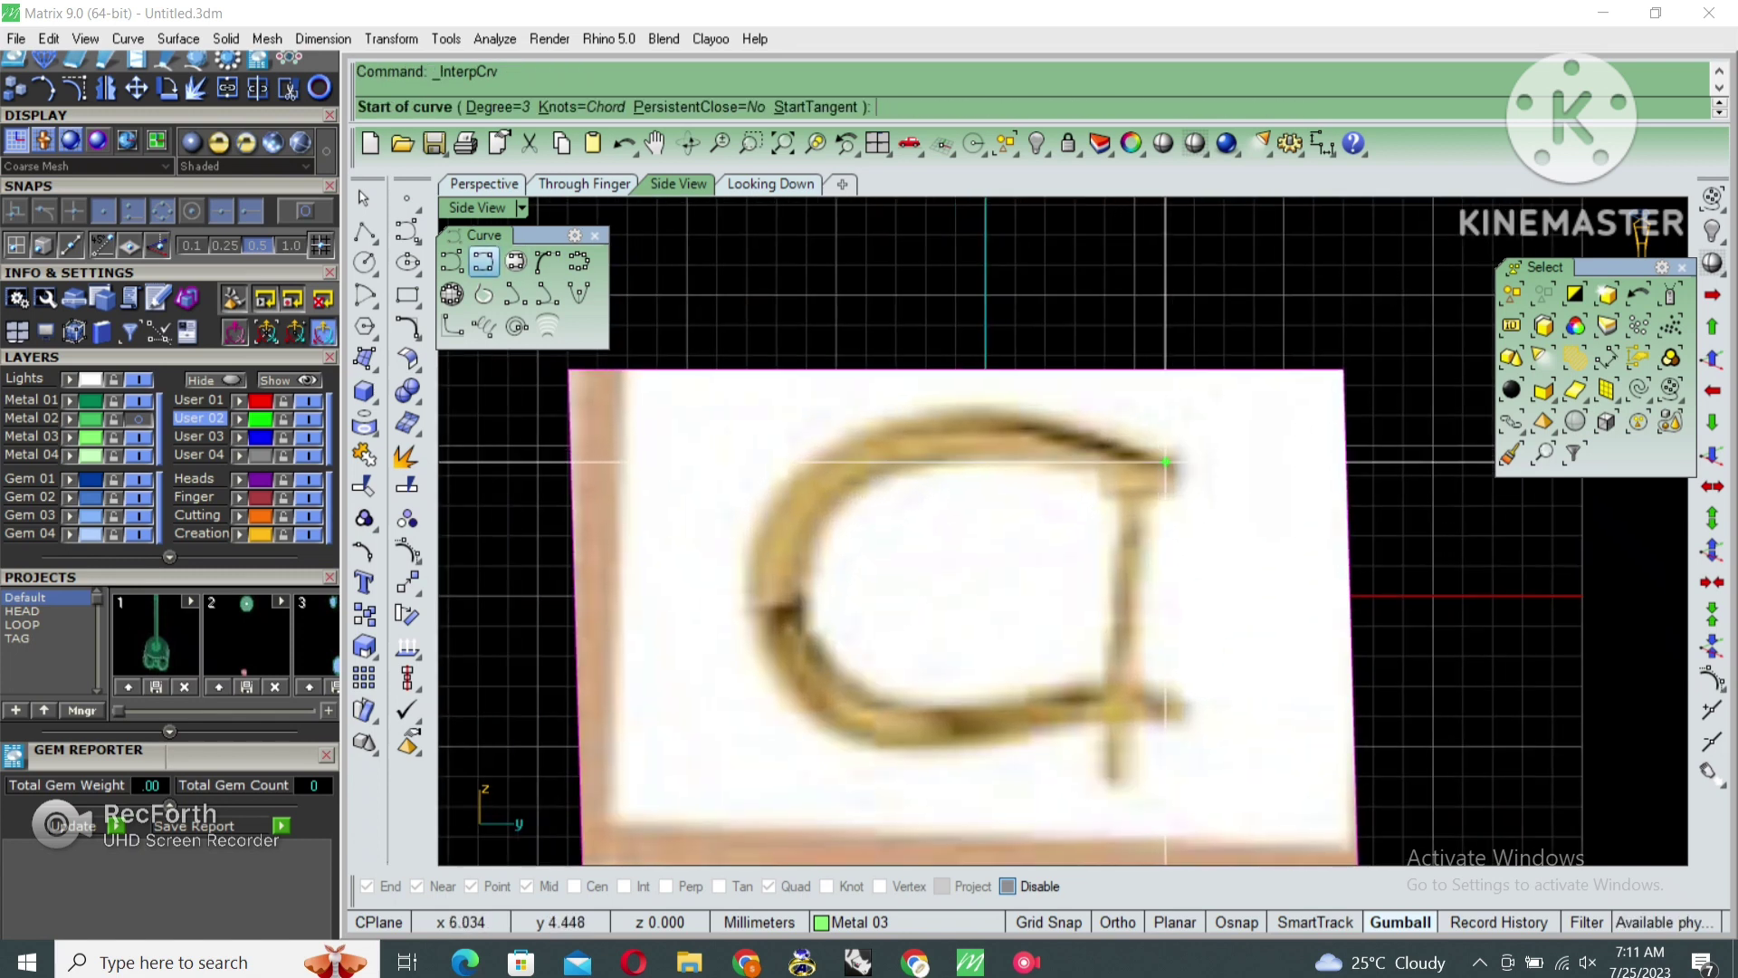
click(1175, 467)
click(1098, 424)
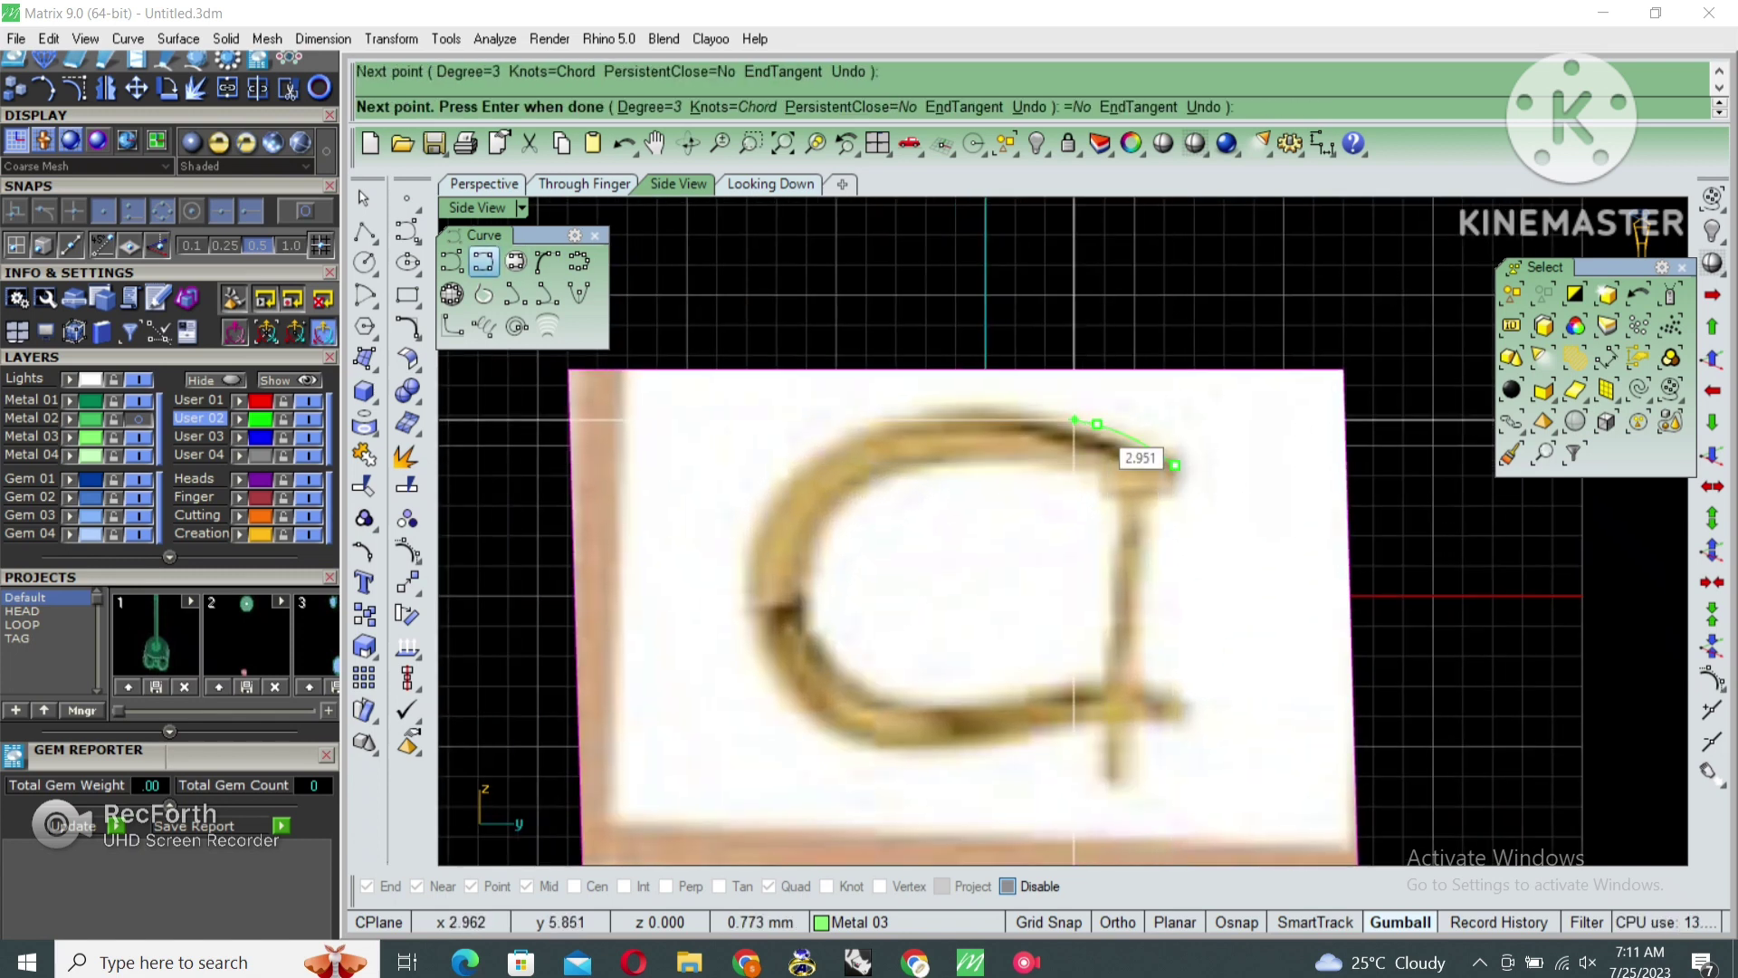
click(939, 408)
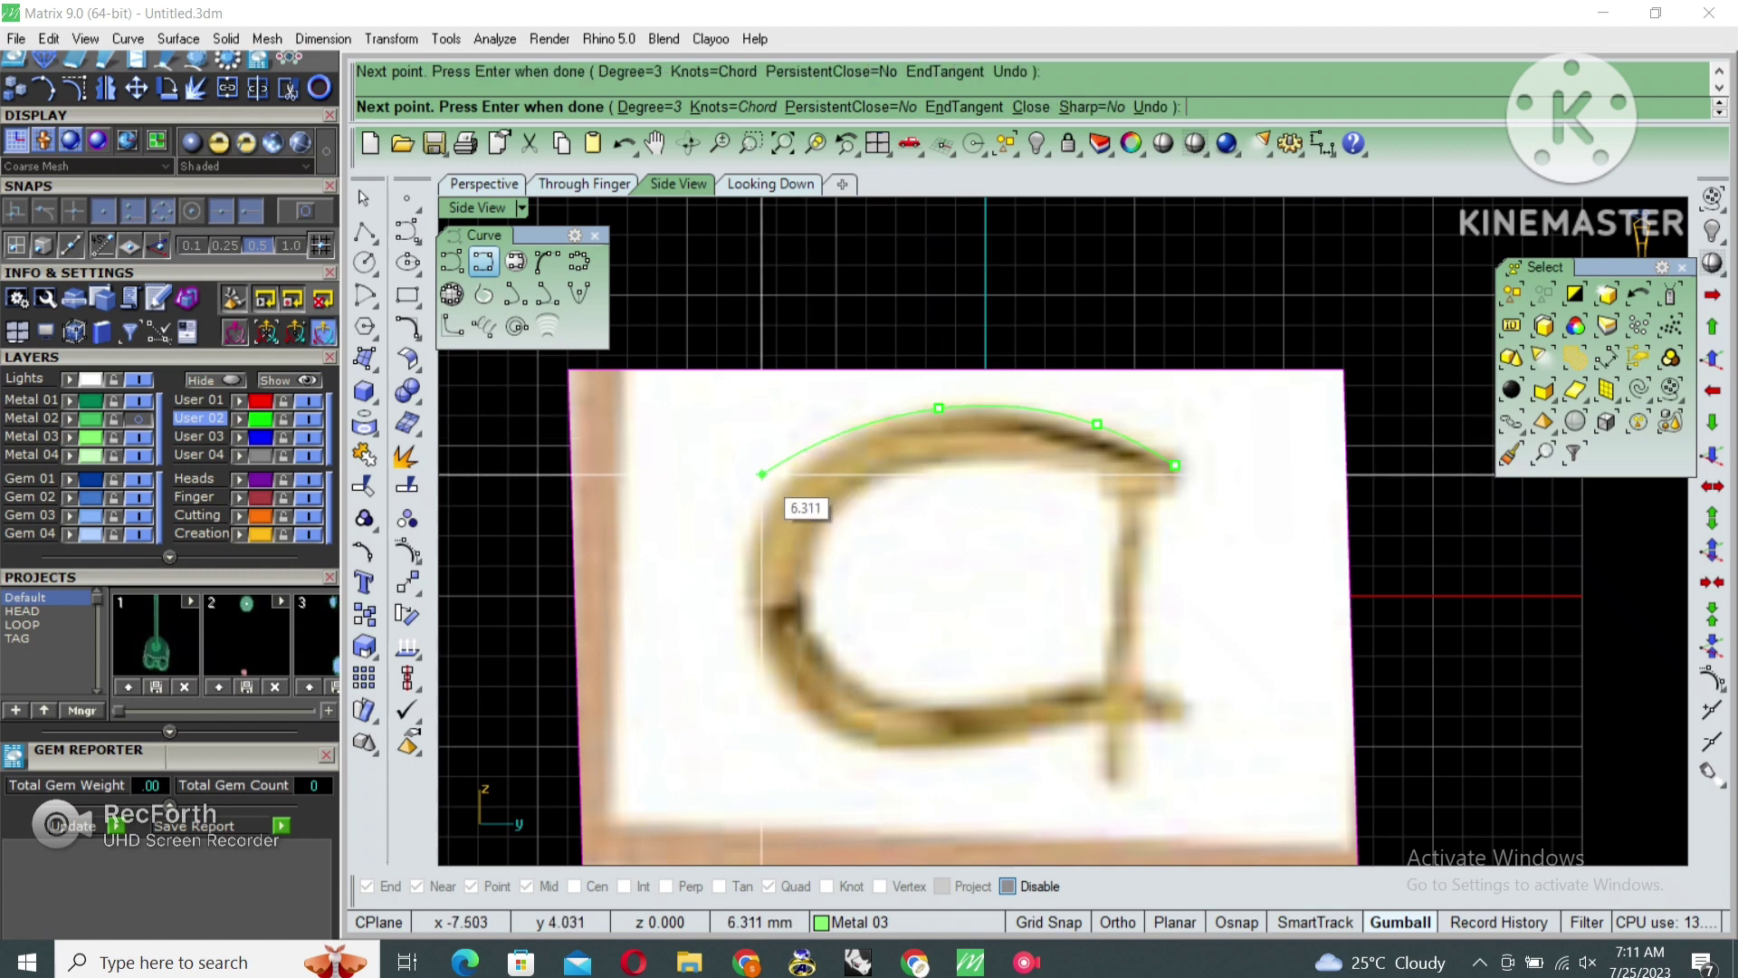
click(778, 475)
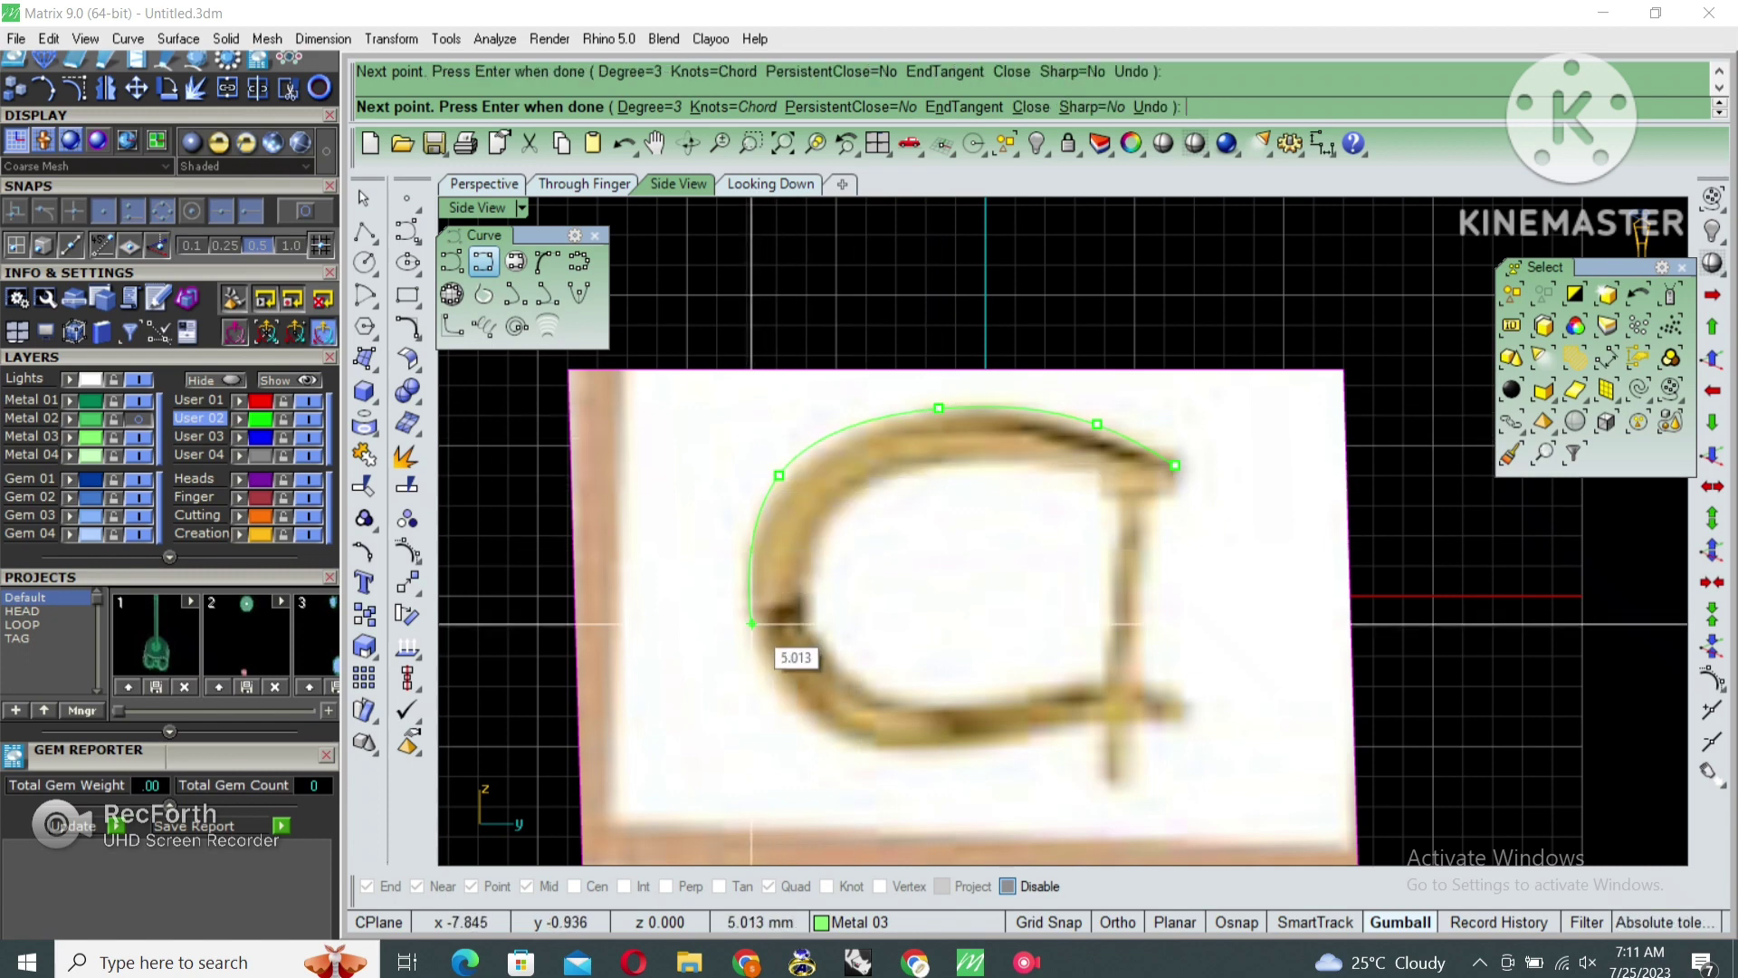
click(748, 625)
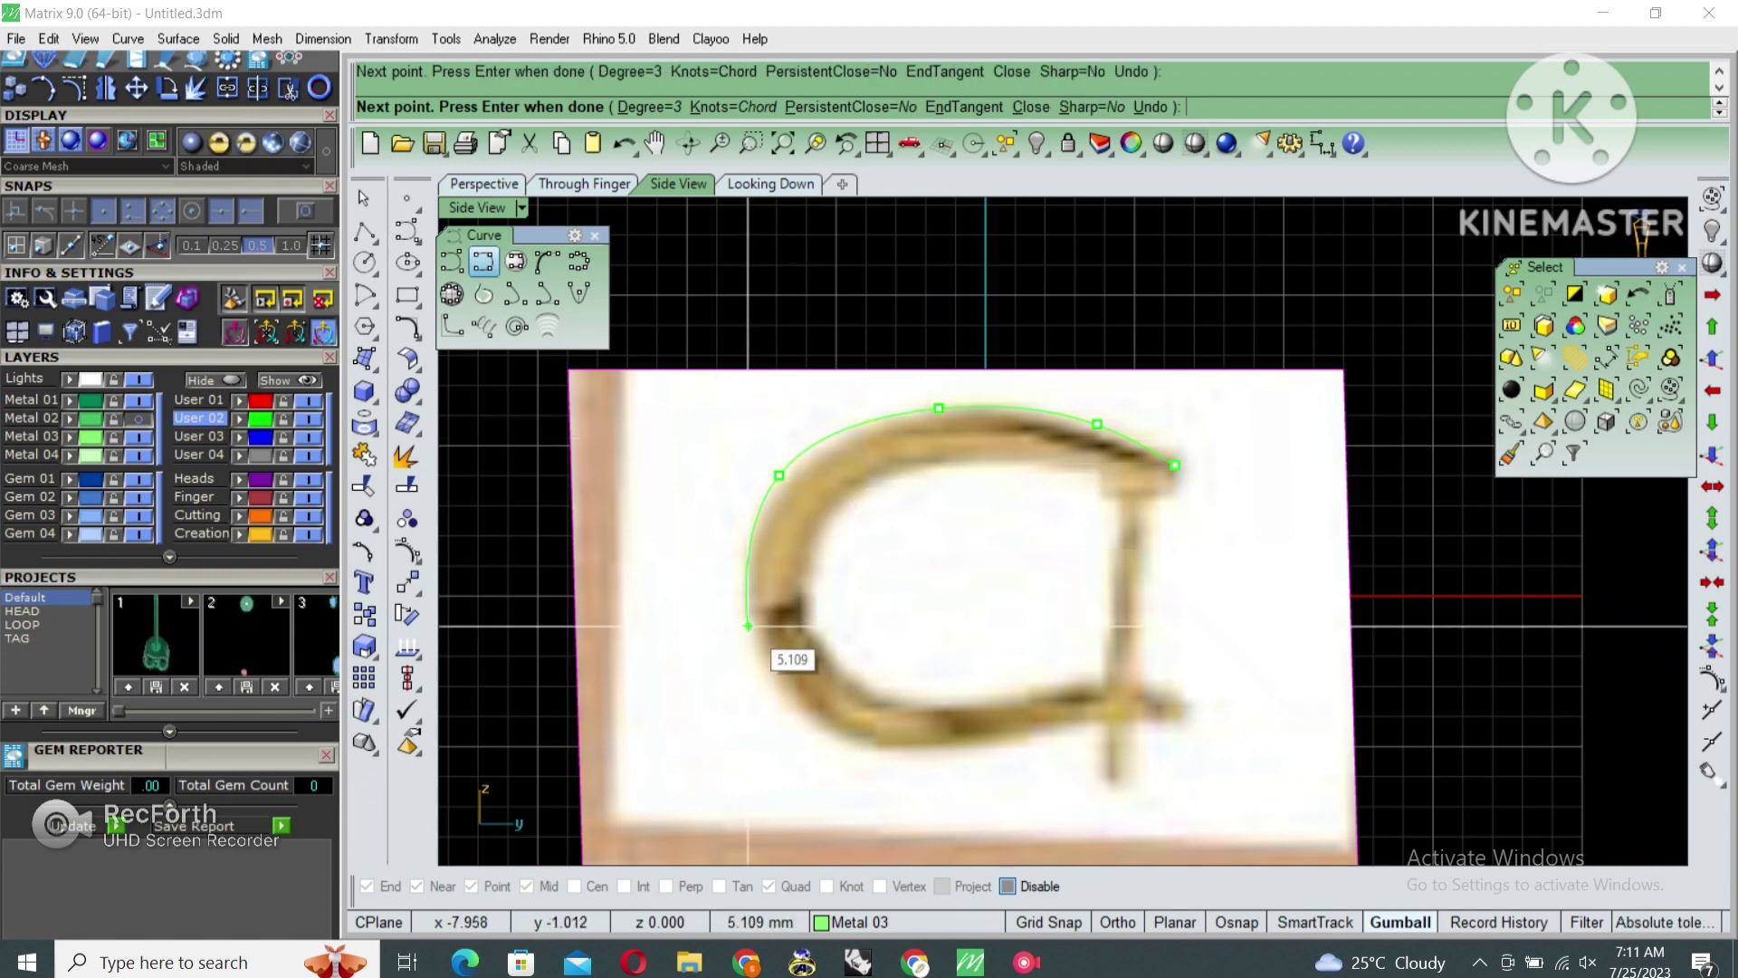
click(834, 733)
scroll(935, 750, up, 2)
click(955, 747)
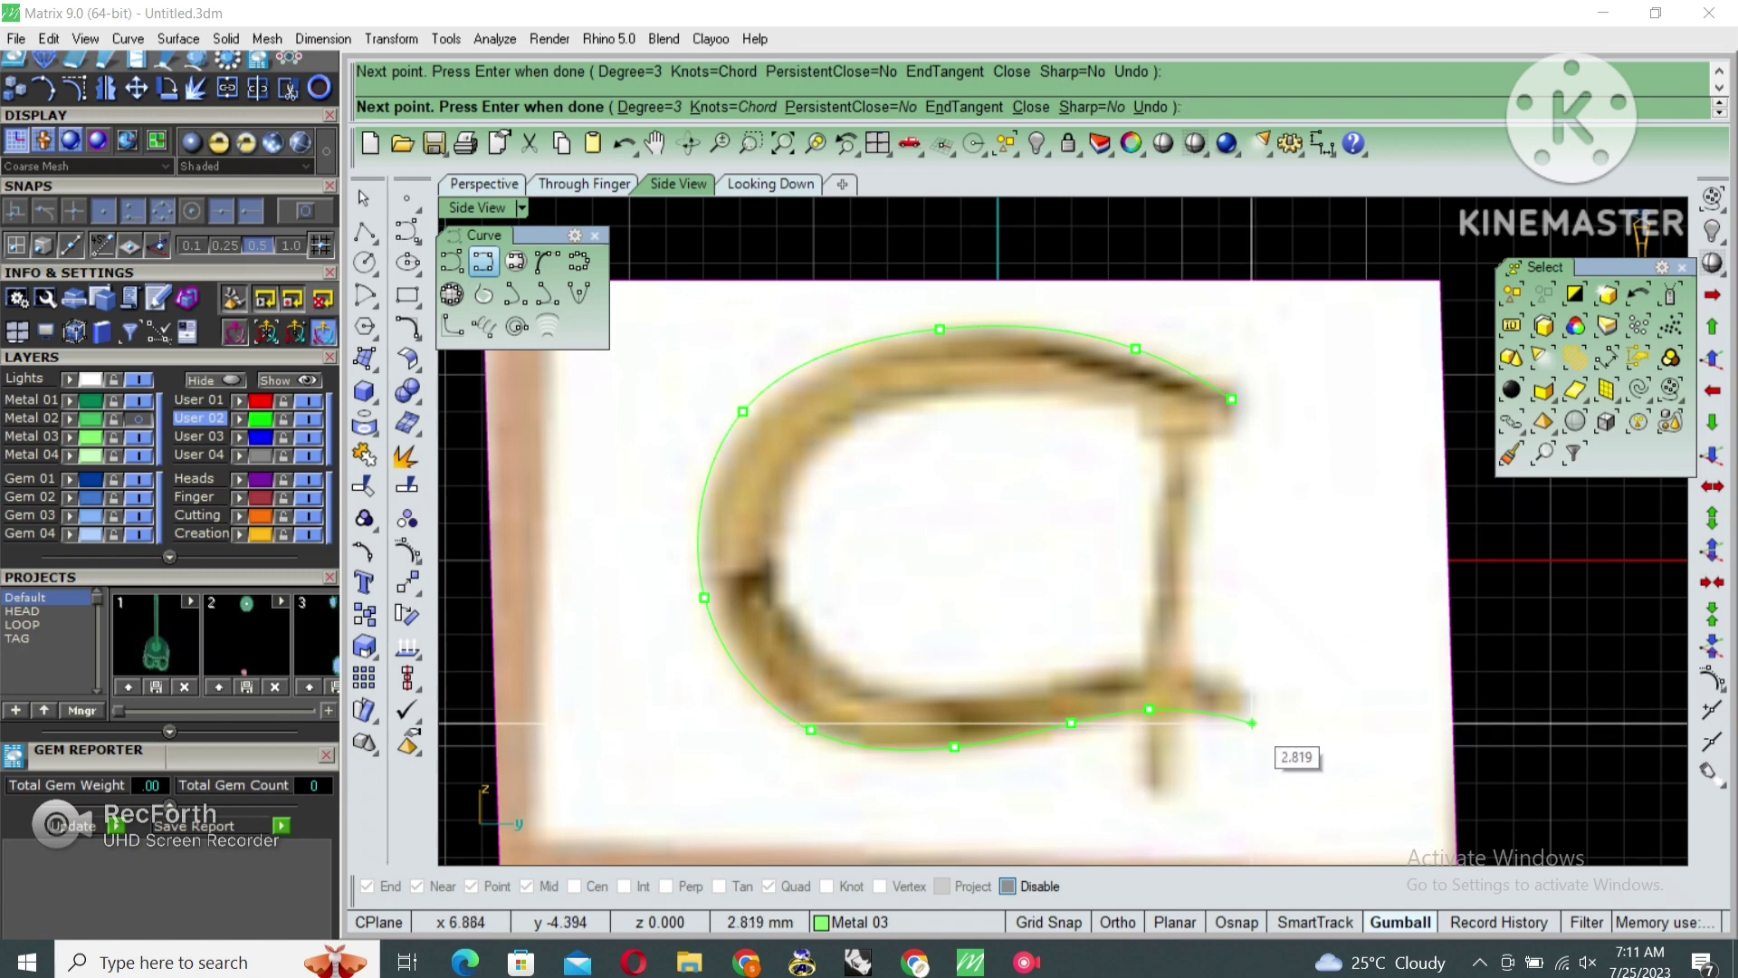
key(Return)
scroll(1067, 668, down, 3)
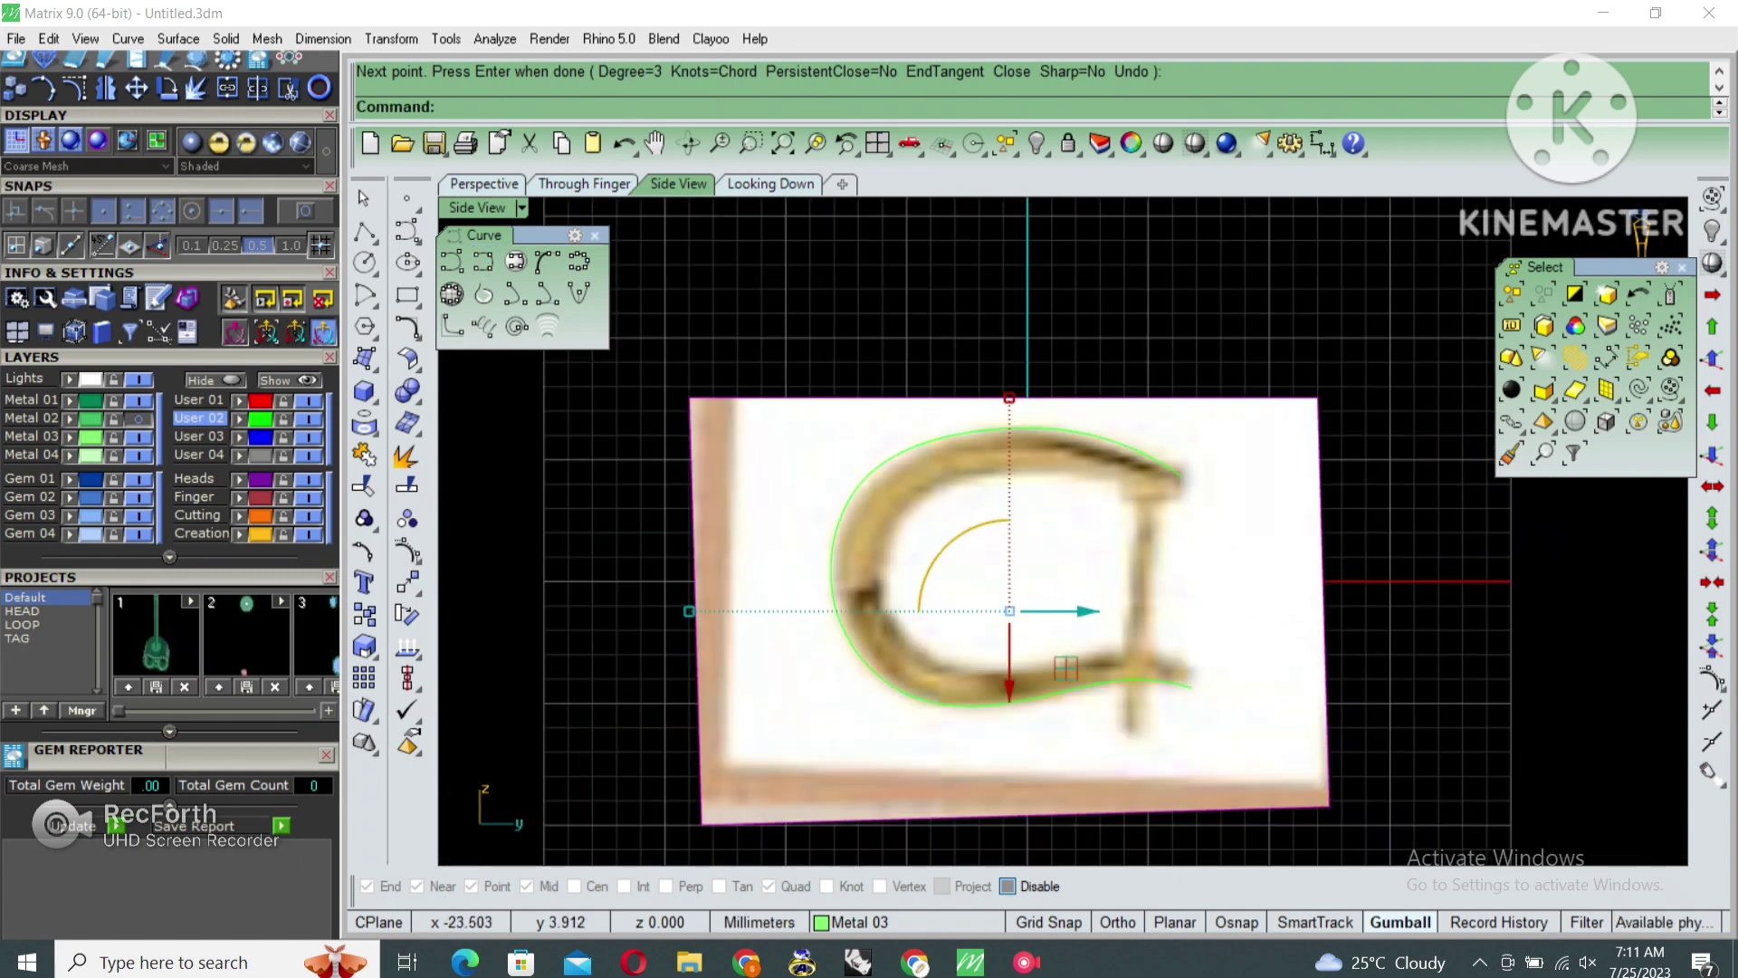
Remove the hoop picture from view and turn on the control points of the traced curve
key(Delete)
click(1069, 431)
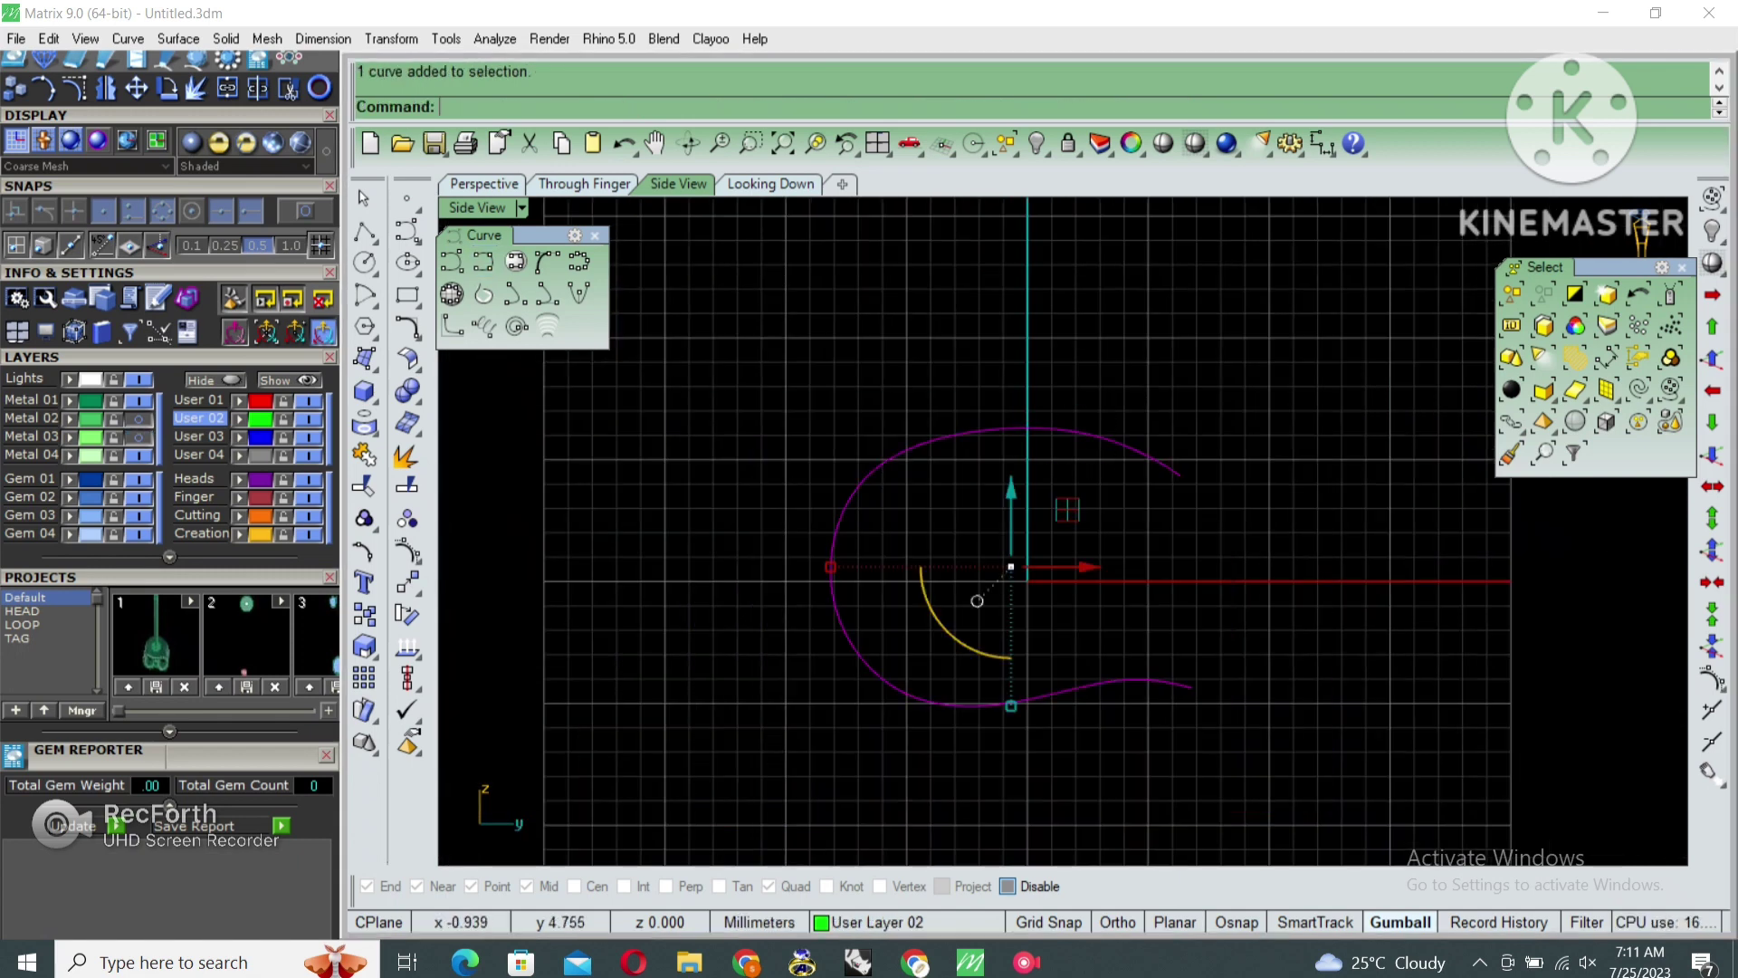
key(F10)
Nudge the two control points along the upper-left bend of the hoop curve to smooth it
scroll(999, 442, up, 2)
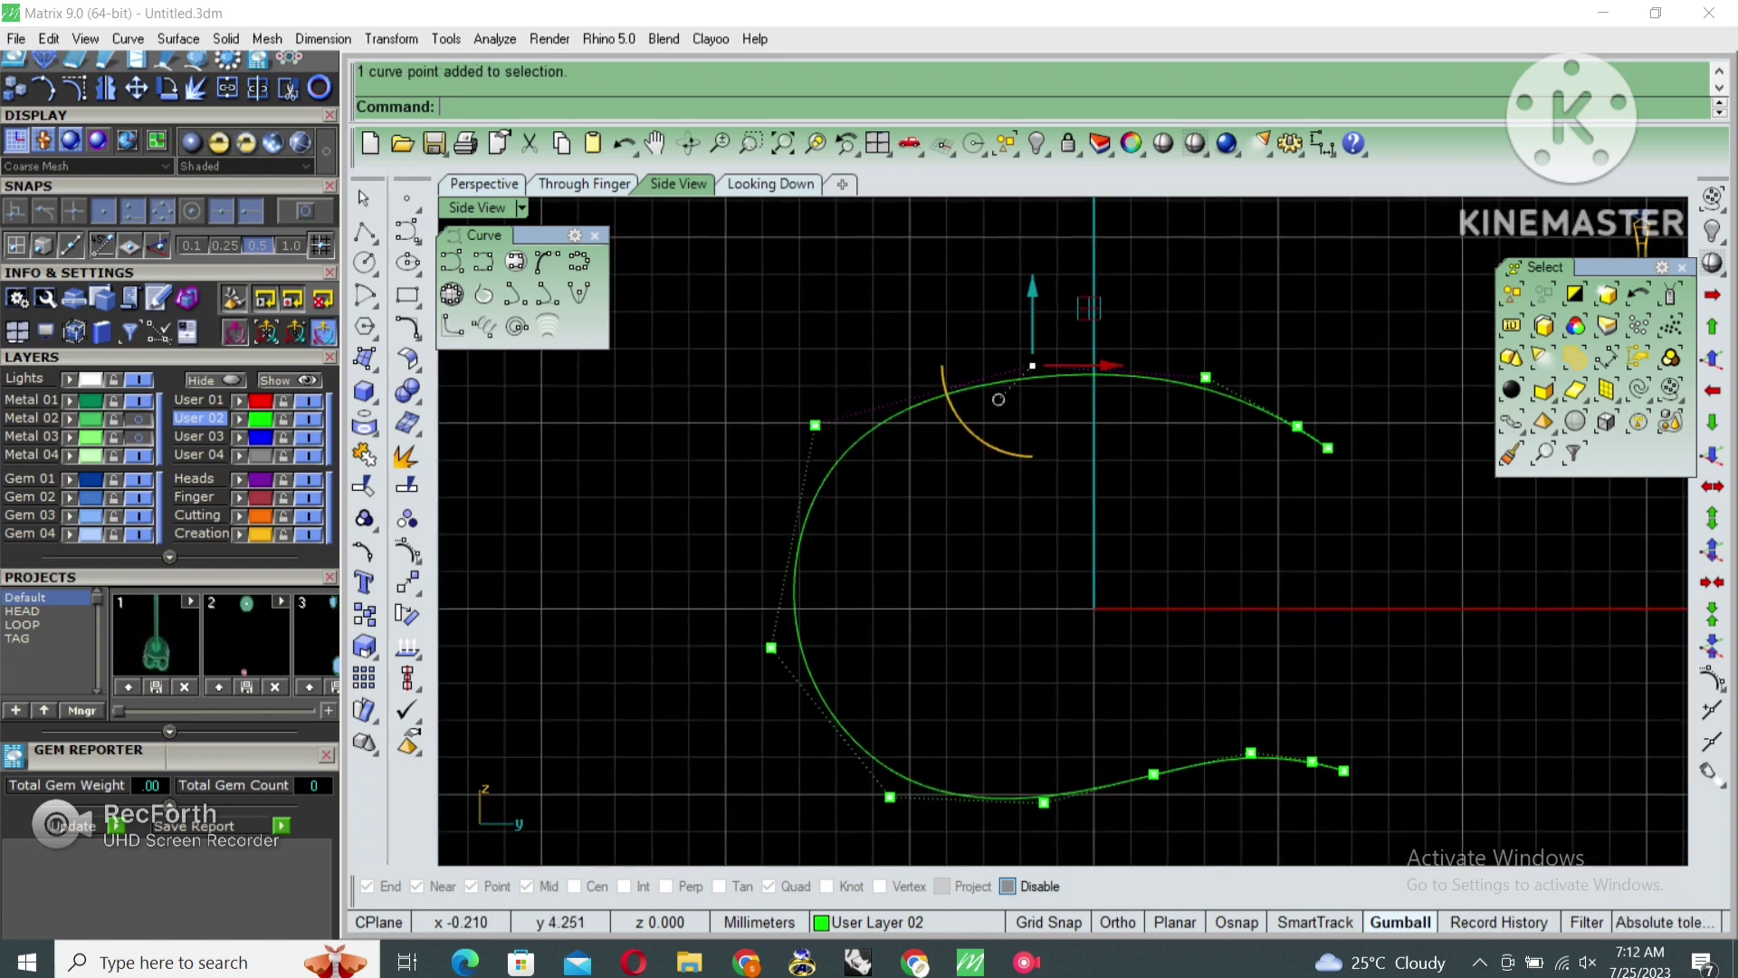
text(m)
key(Return)
key(Return)
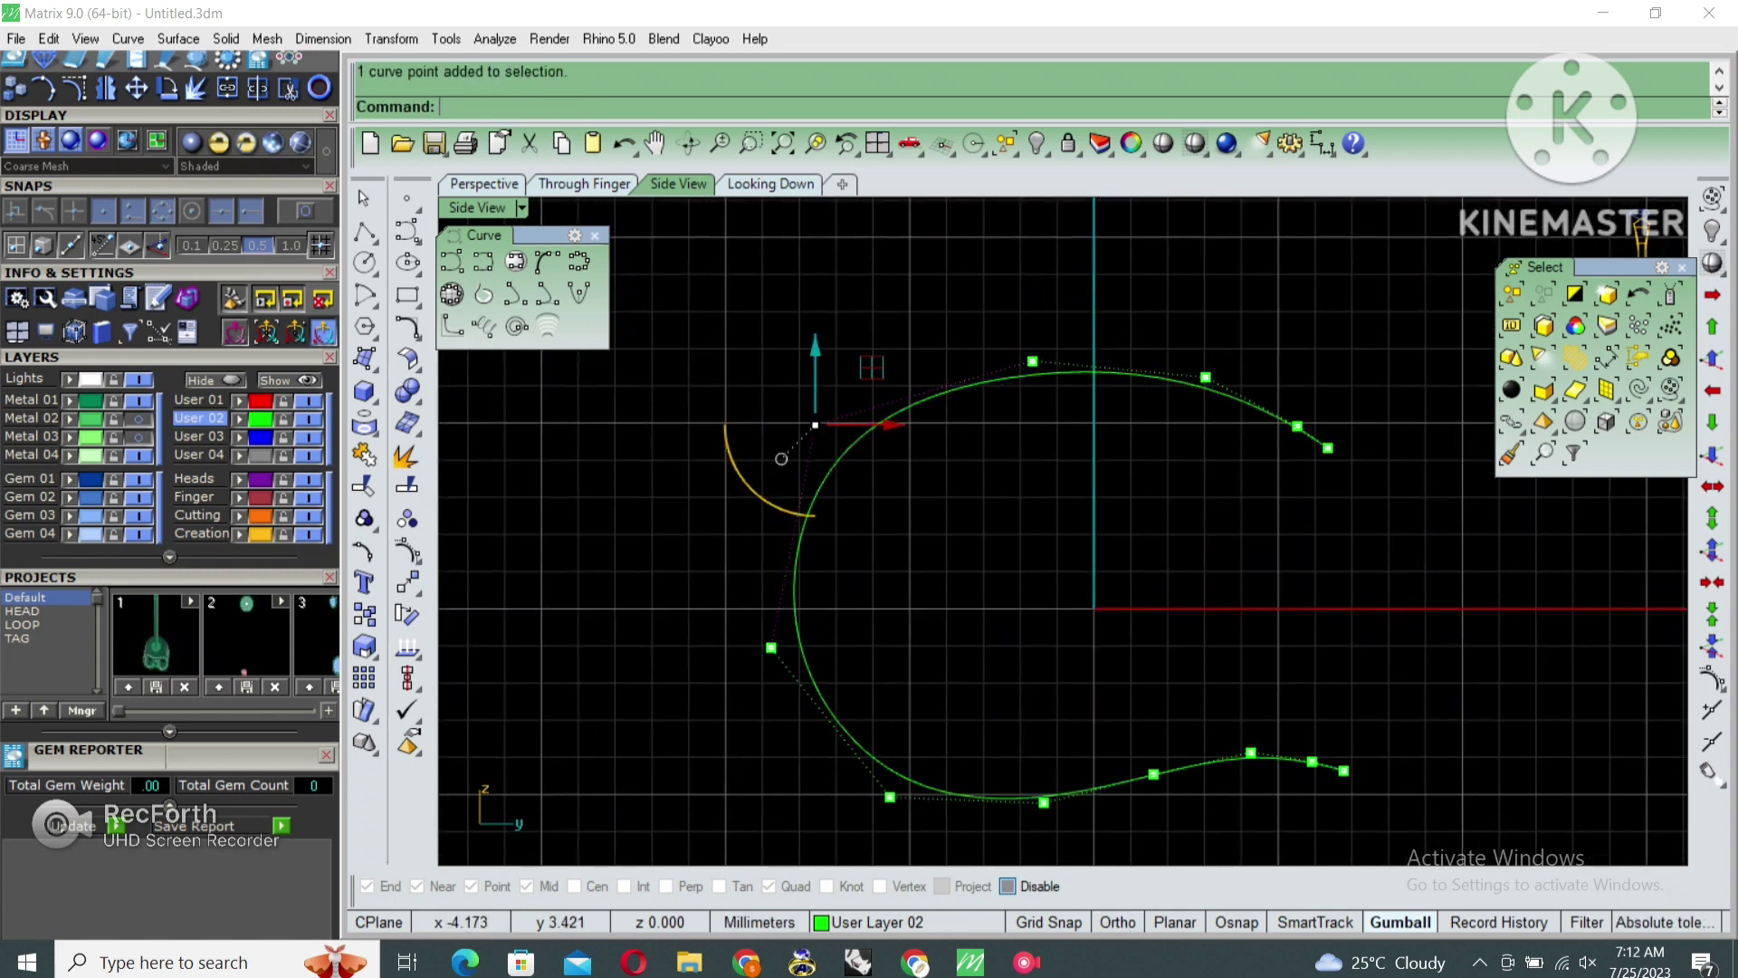
key(Return)
key(Return)
scroll(770, 489, down, 2)
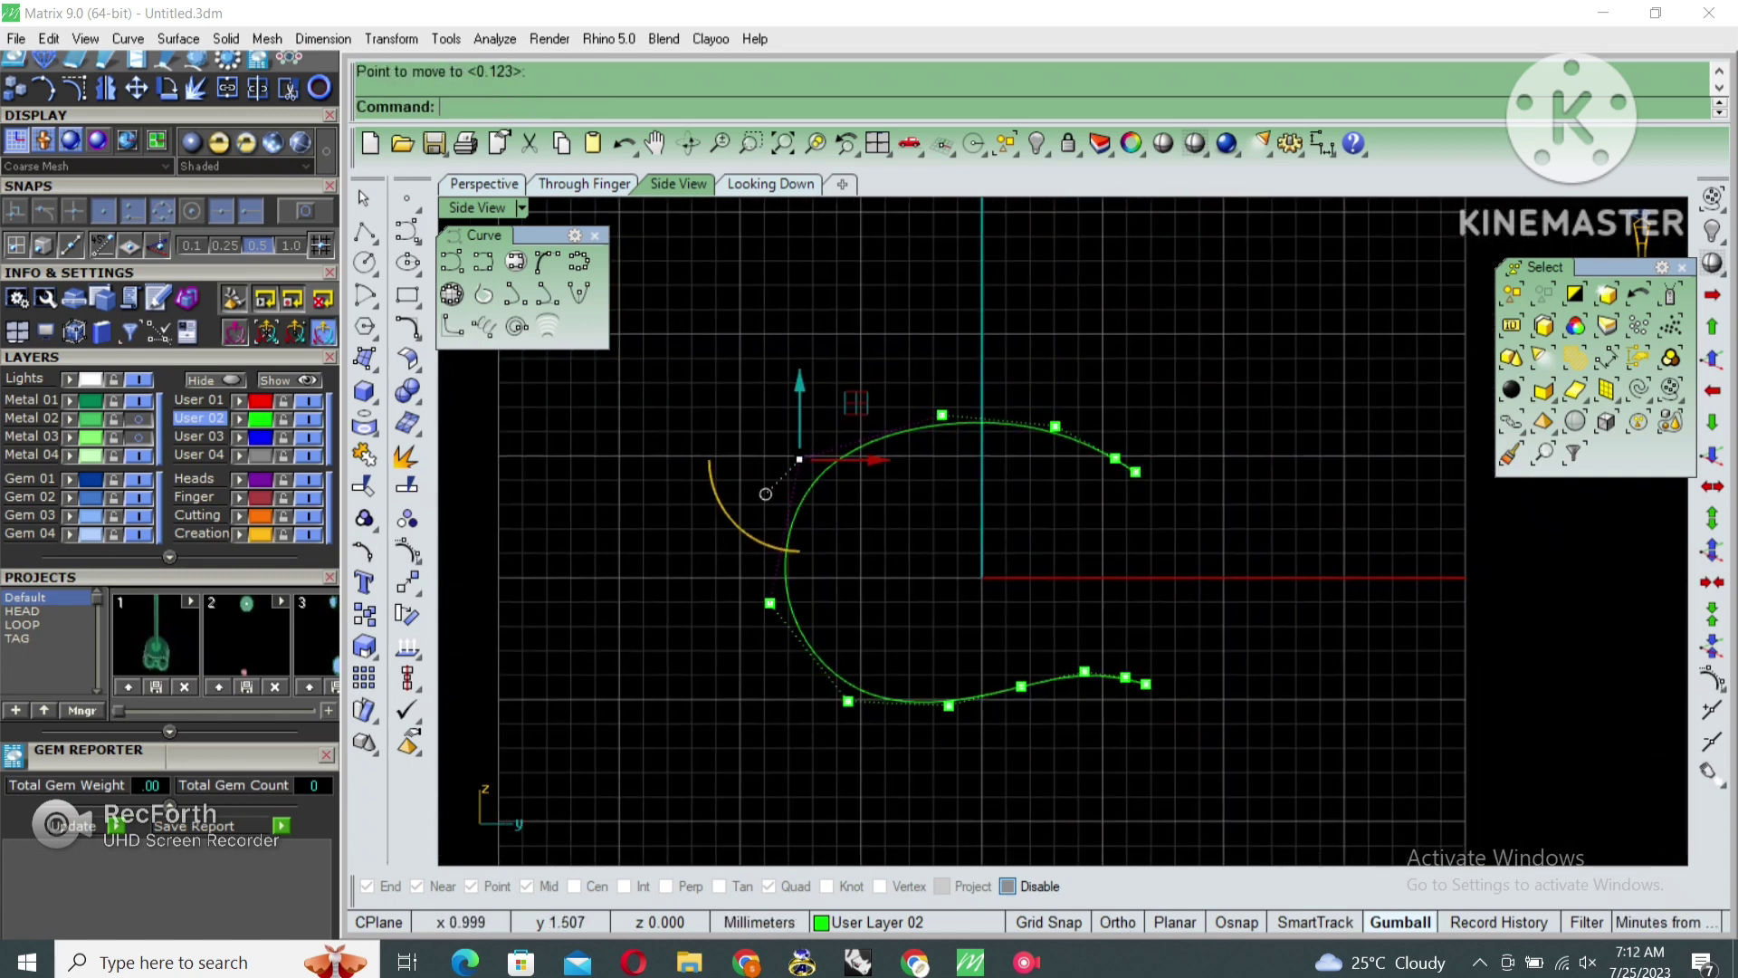
Hide the construction grid and nudge the leftmost control point of the hoop curve
key(F7)
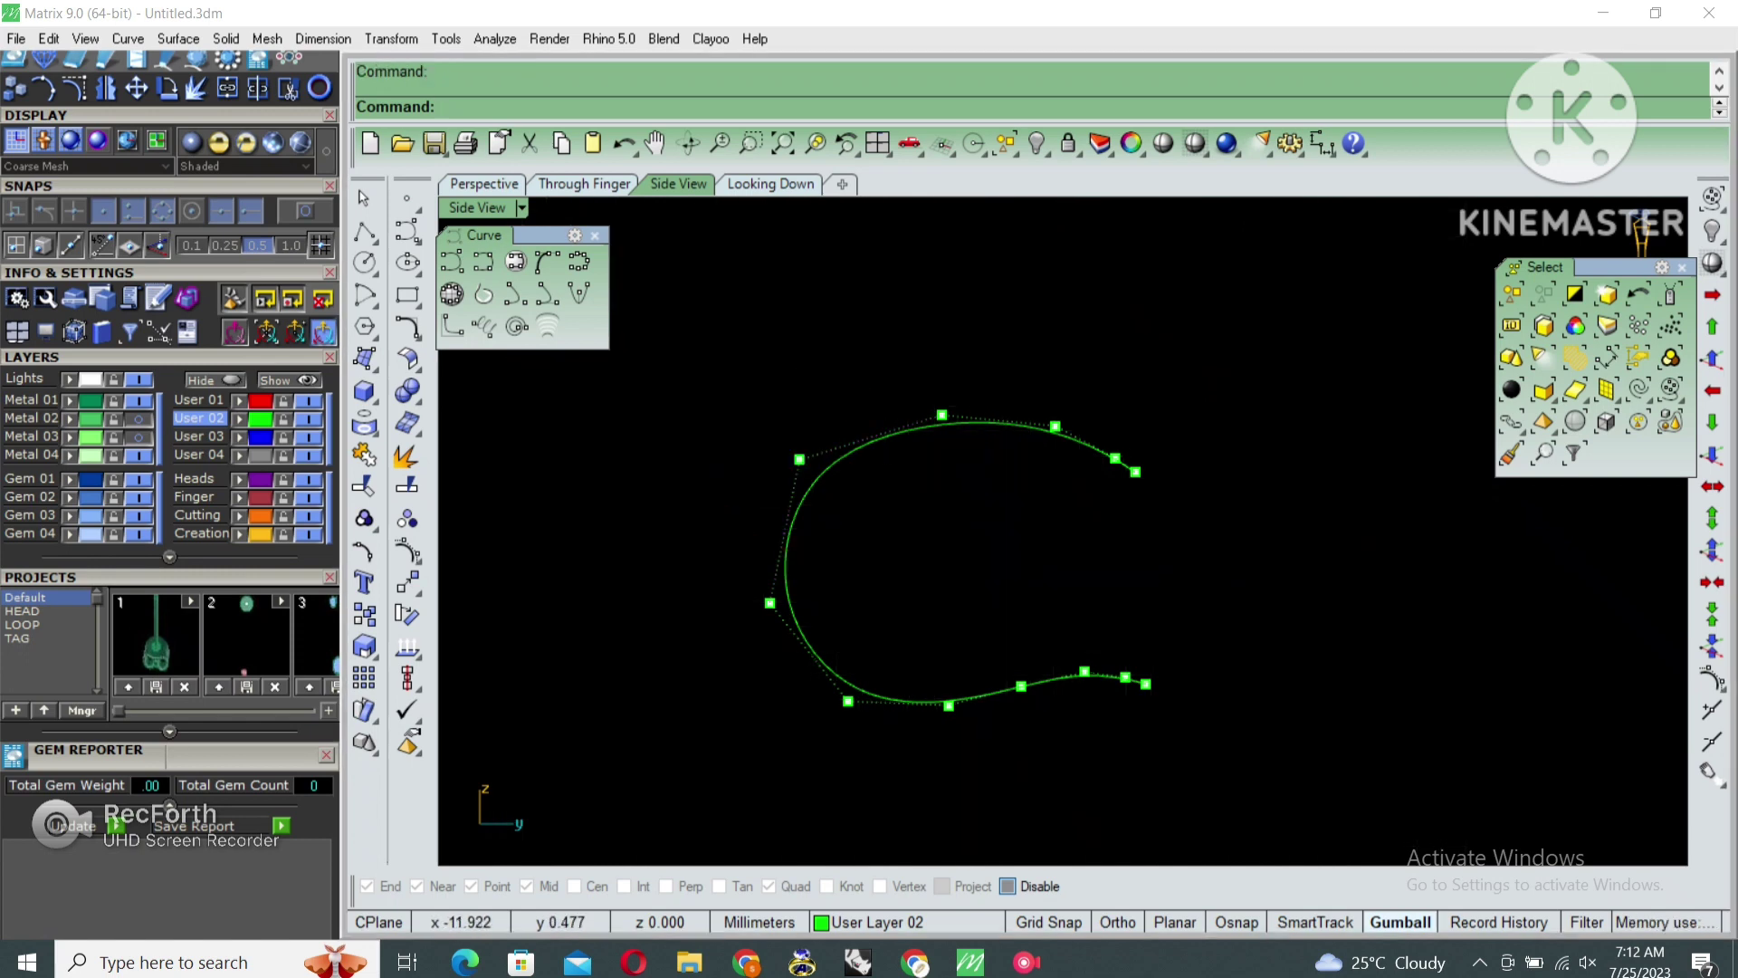
scroll(736, 637, up, 2)
key(Return)
key(Return)
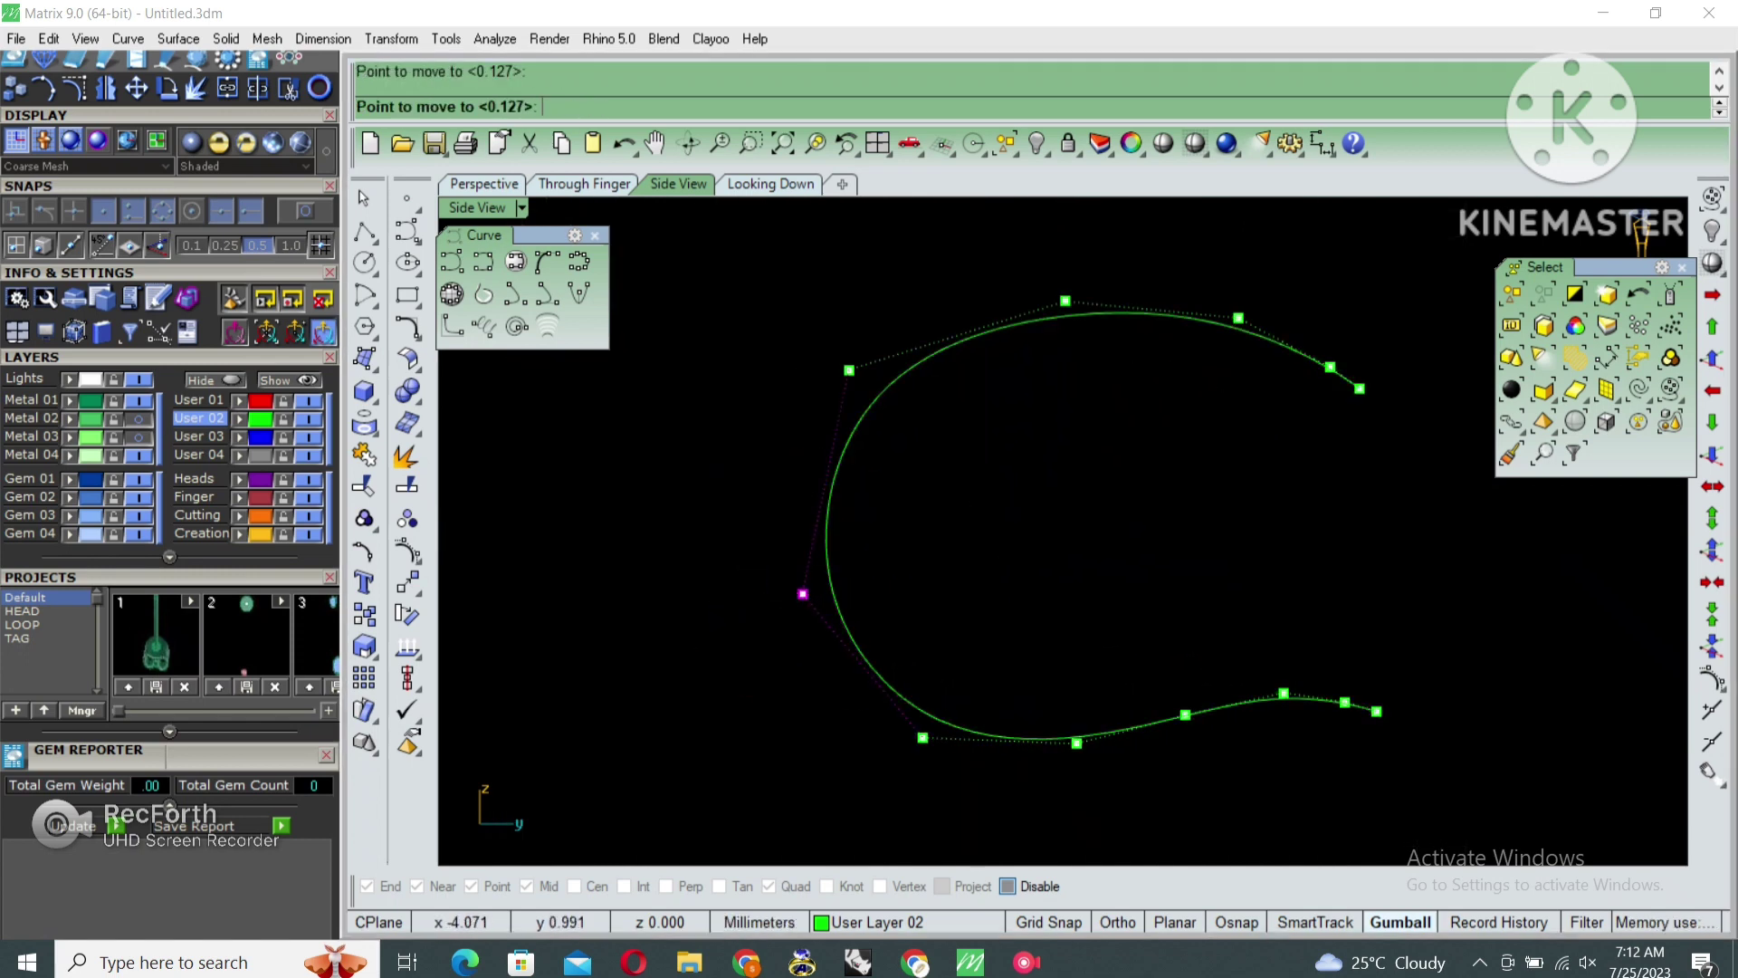
Nudge the three control points at the upper end of the hoop curve slightly downward
right_drag(768, 628, 666, 733)
drag(1071, 334, 1362, 567)
key(Return)
scroll(1213, 434, up, 2)
click(1183, 373)
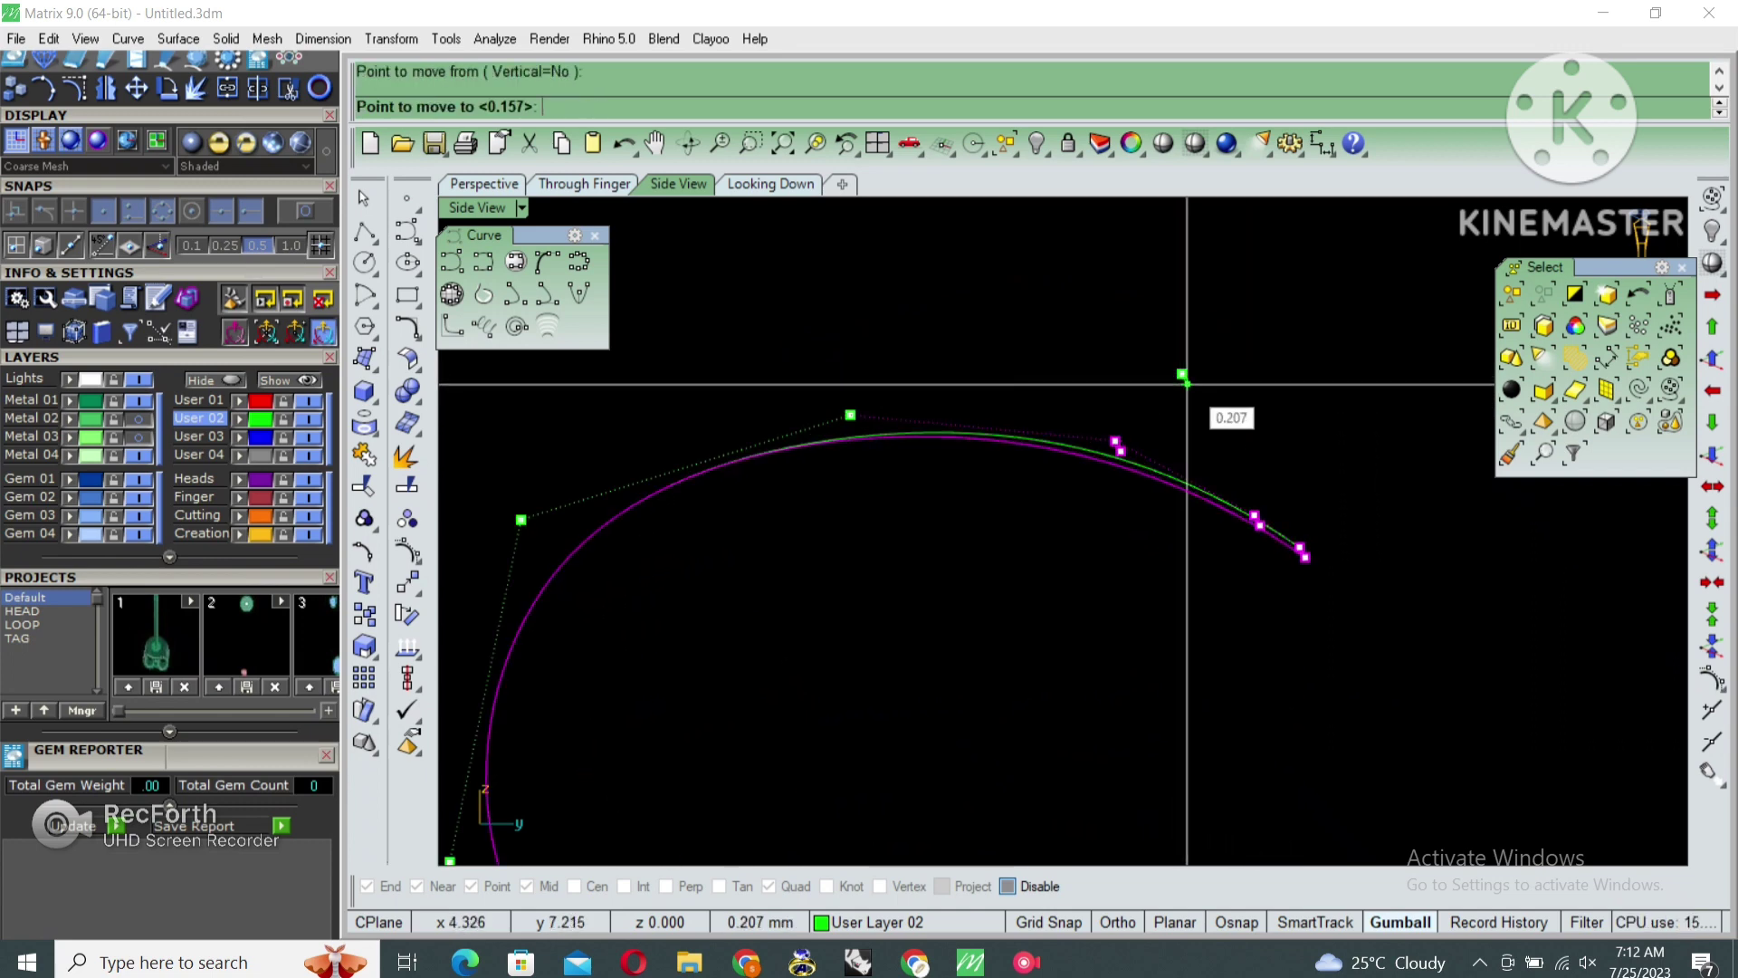
click(1188, 378)
scroll(1200, 472, down, 2)
Nudge the top control point and the upper-left control point of the hoop curve to even out its bend
click(832, 481)
key(Return)
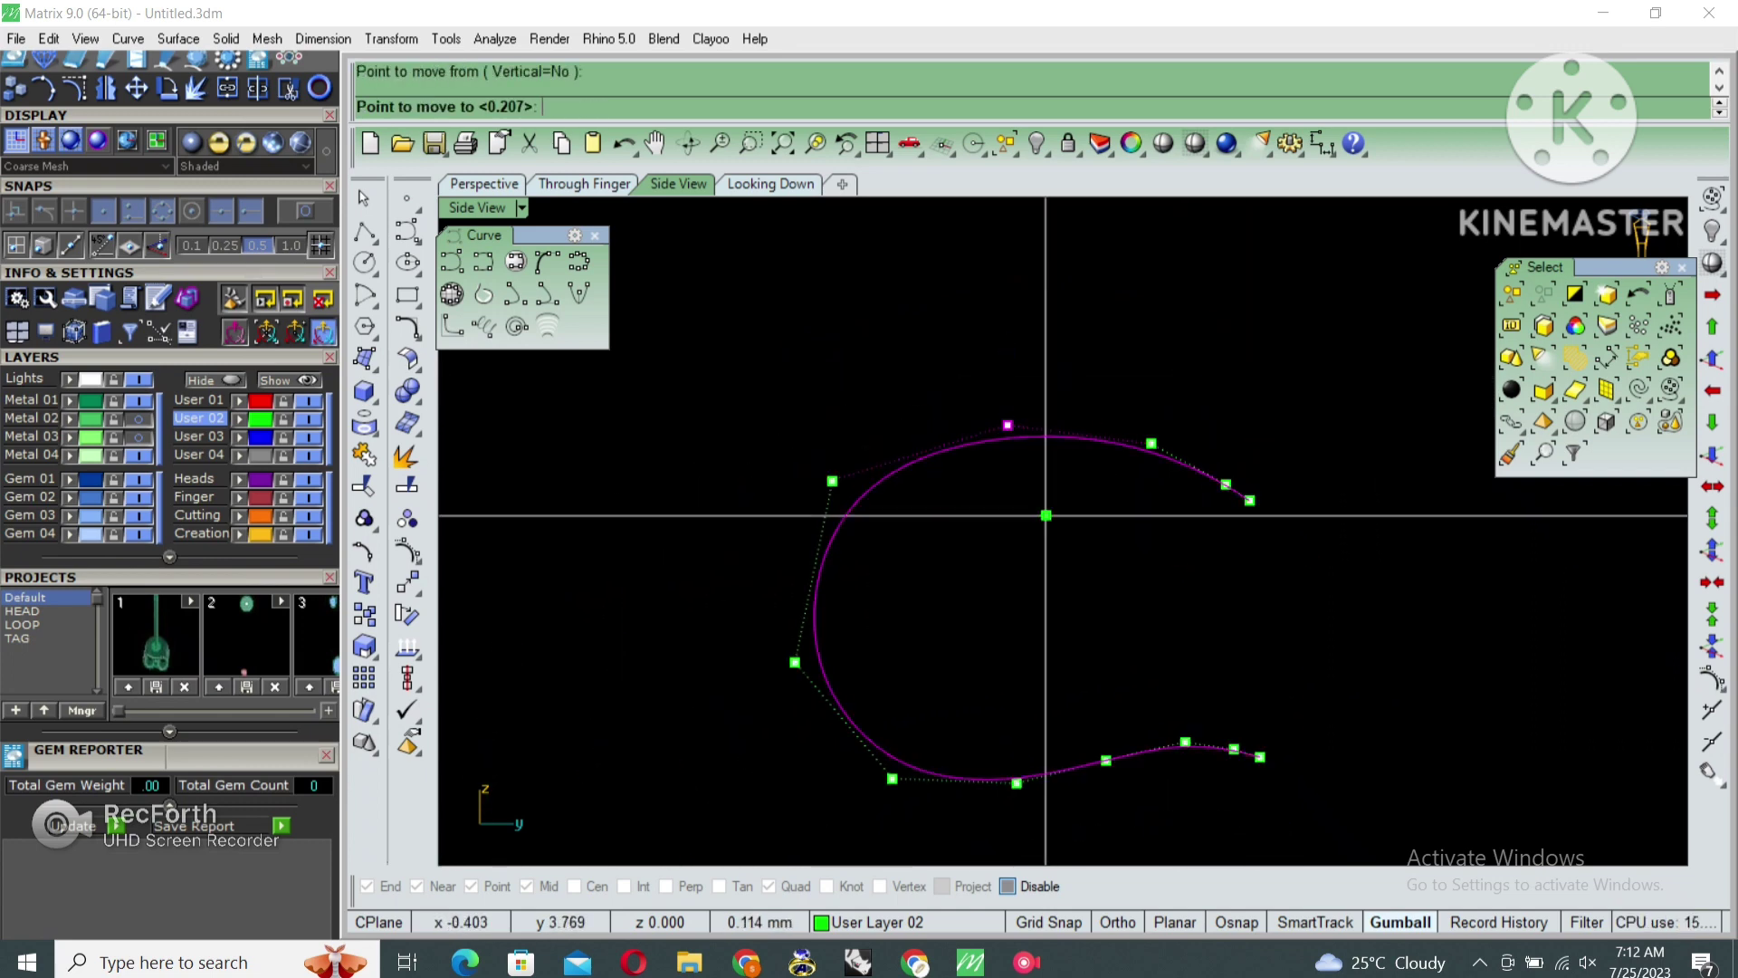
key(Escape)
click(832, 481)
key(Return)
click(832, 481)
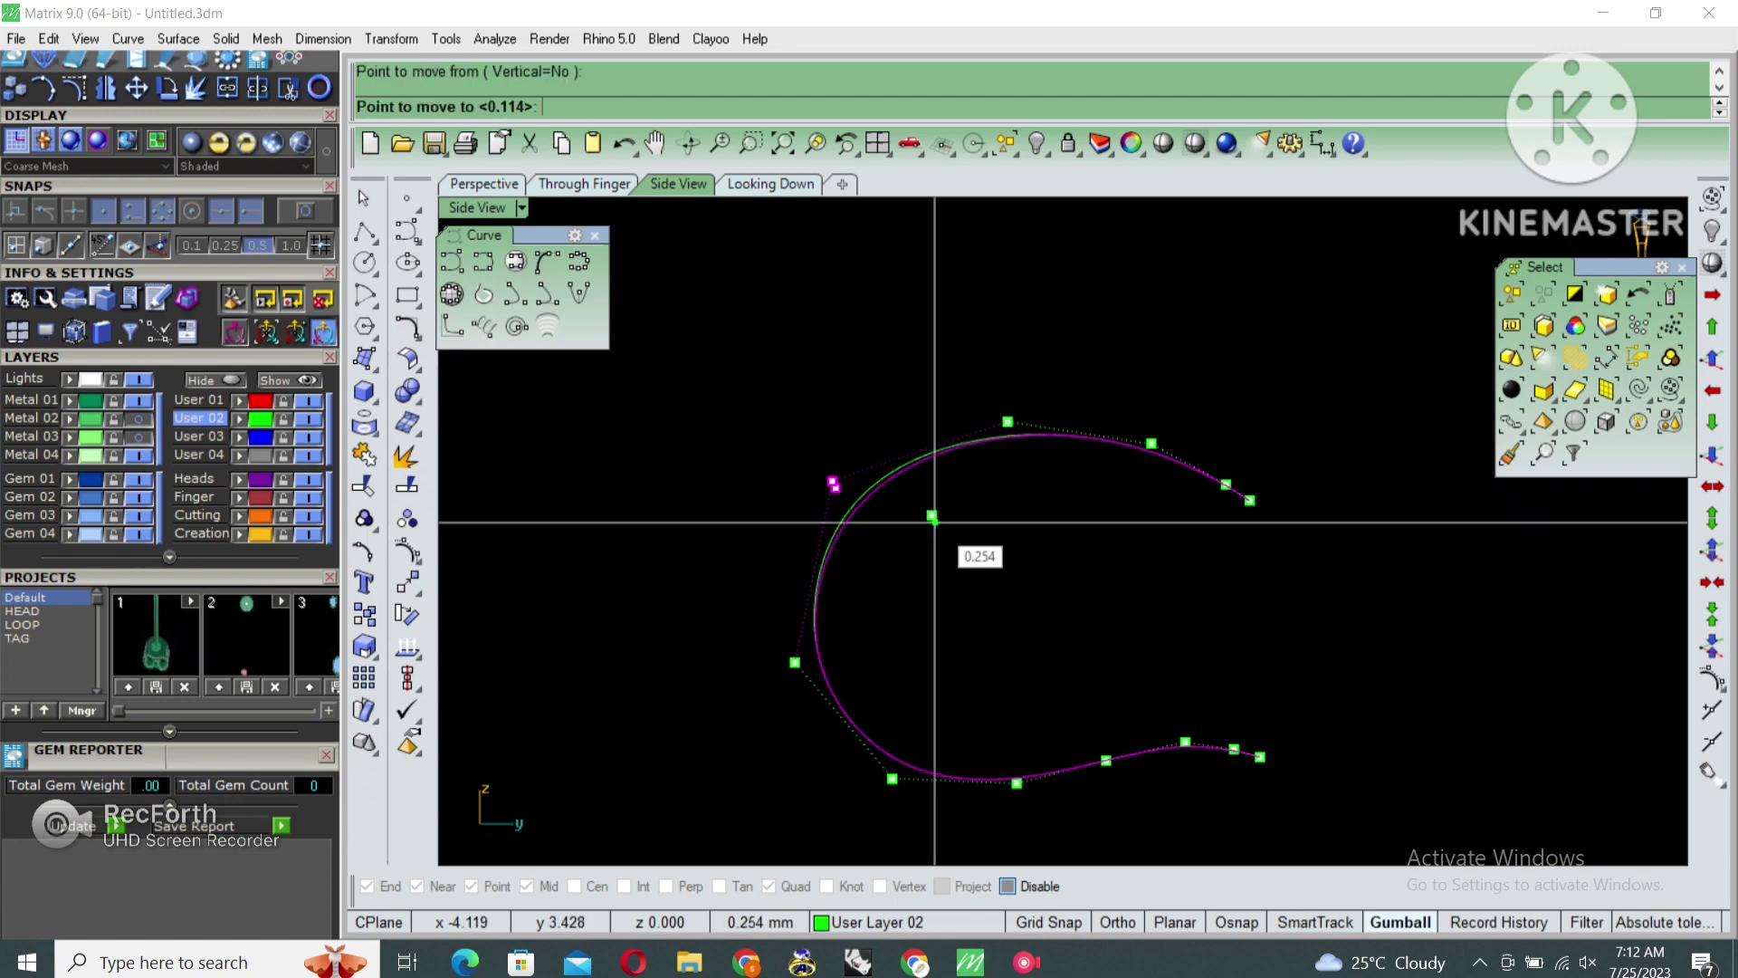
key(Escape)
Redisplay the hoop curve's control points, nudge the two along its top slightly, and turn the points off
scroll(856, 537, down, 2)
key(ctrl+a)
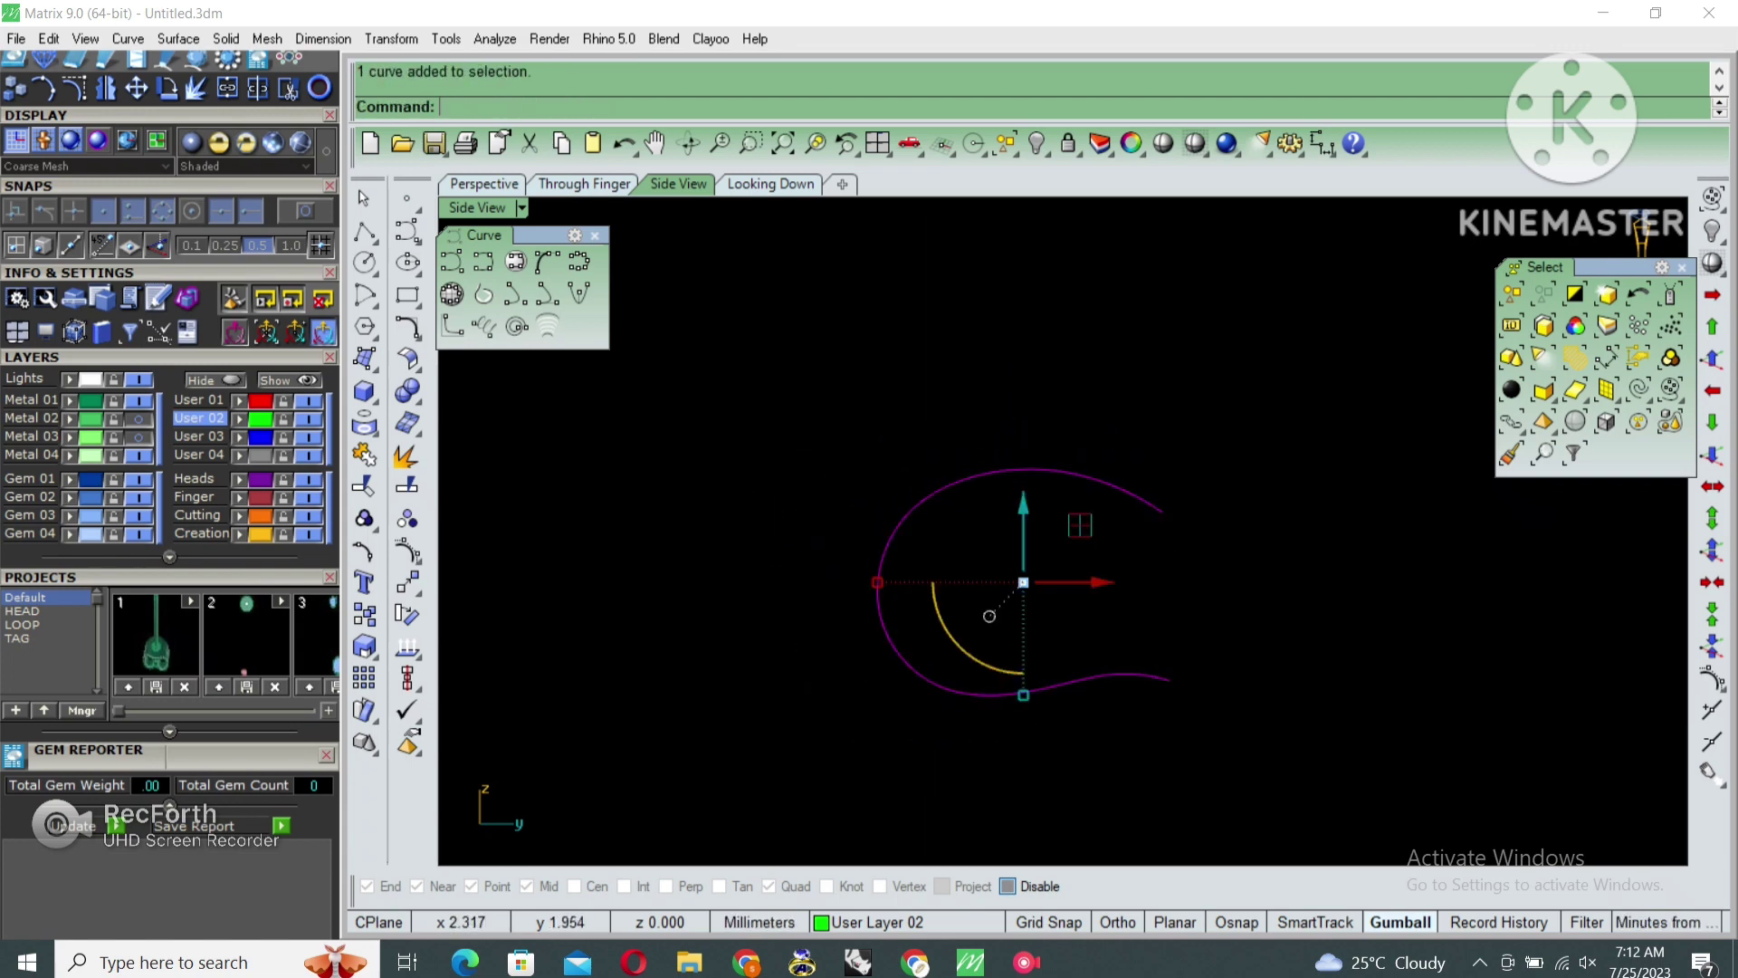
key(F10)
scroll(1123, 507, up, 3)
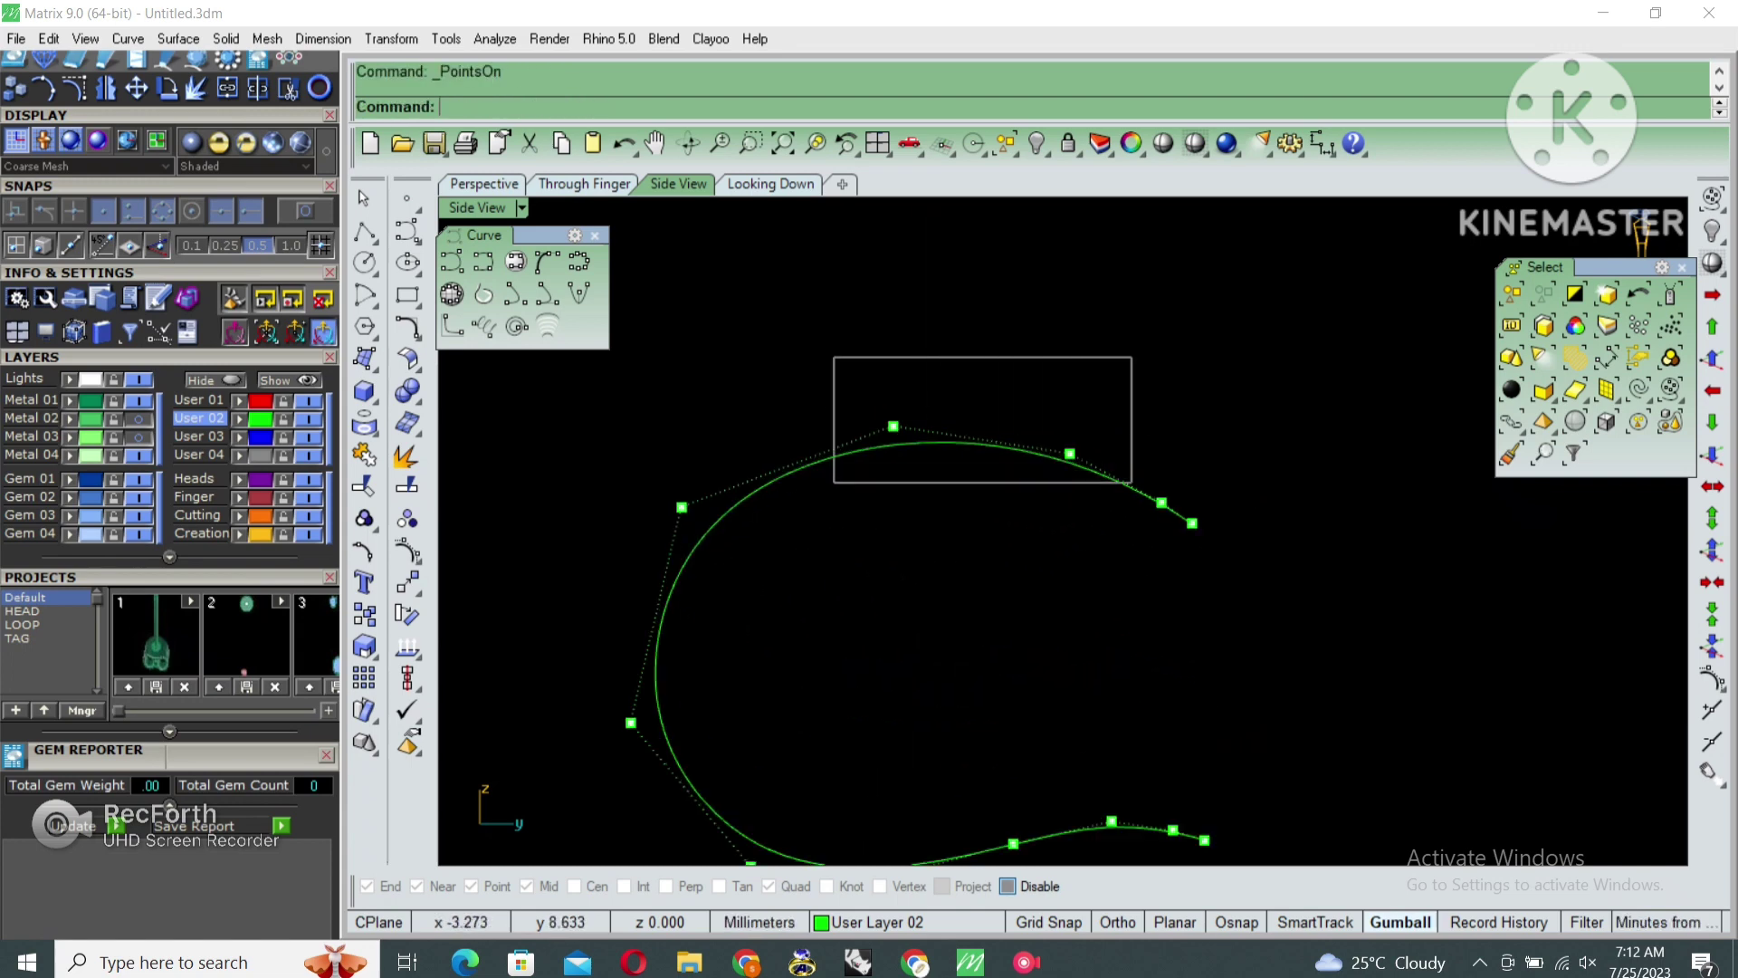
drag(1171, 493, 1172, 493)
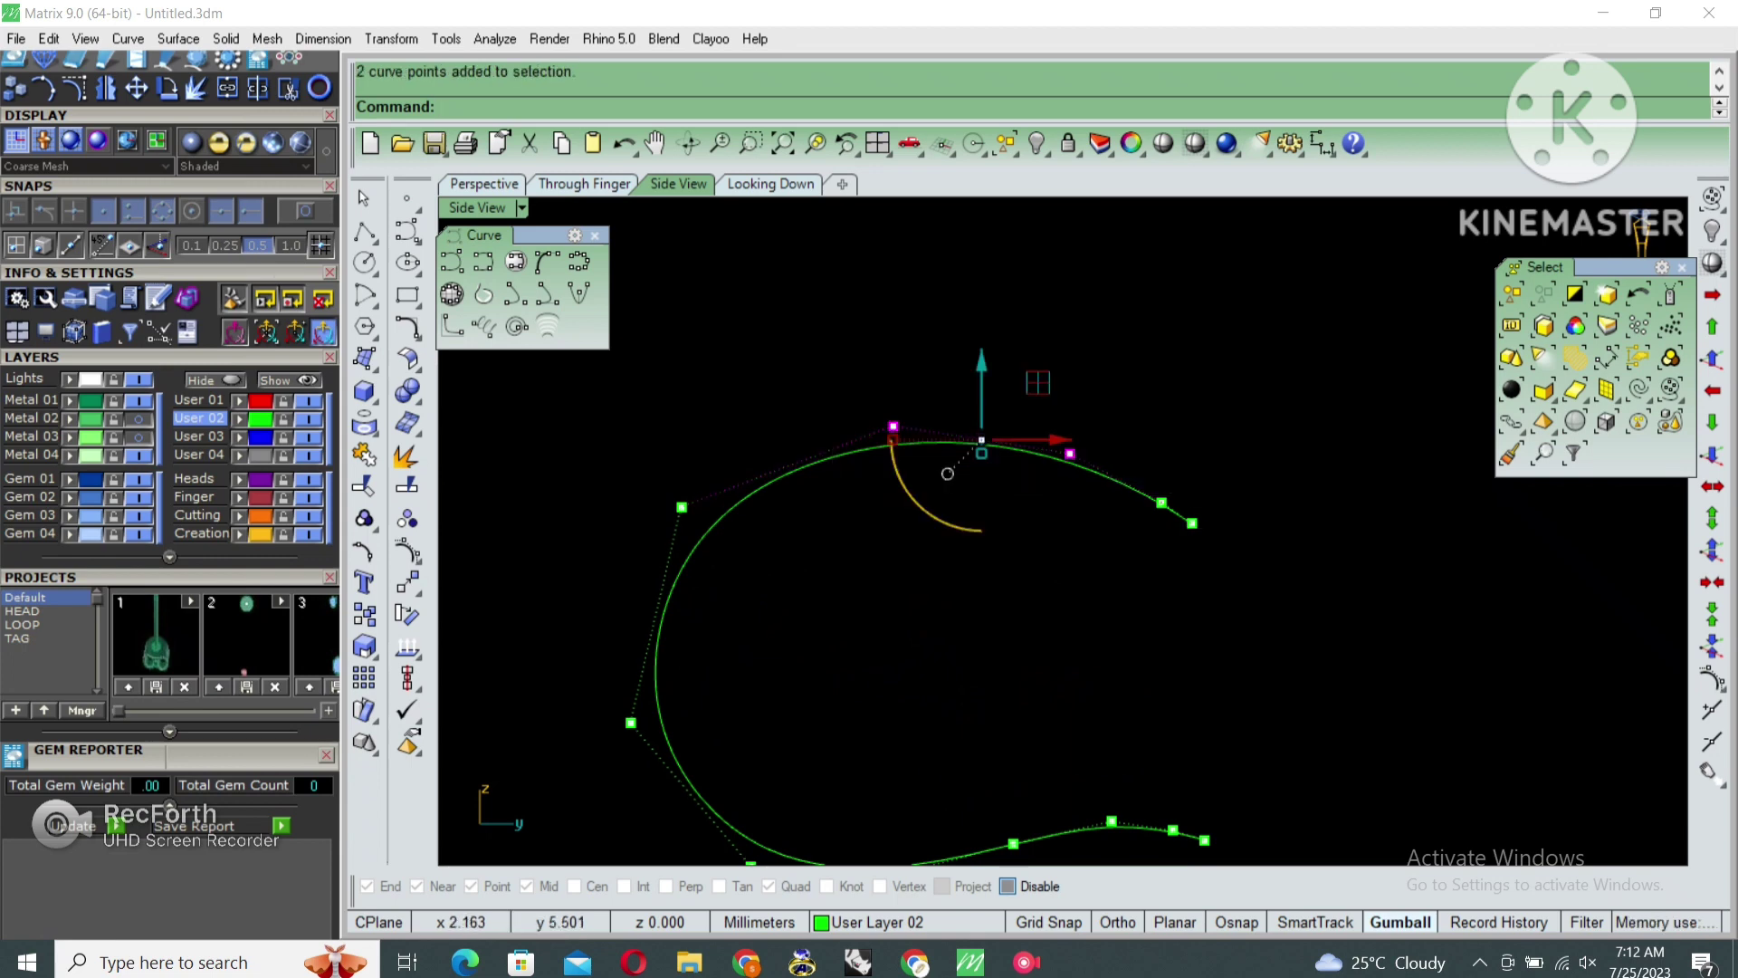
scroll(947, 473, up, 2)
click(1141, 342)
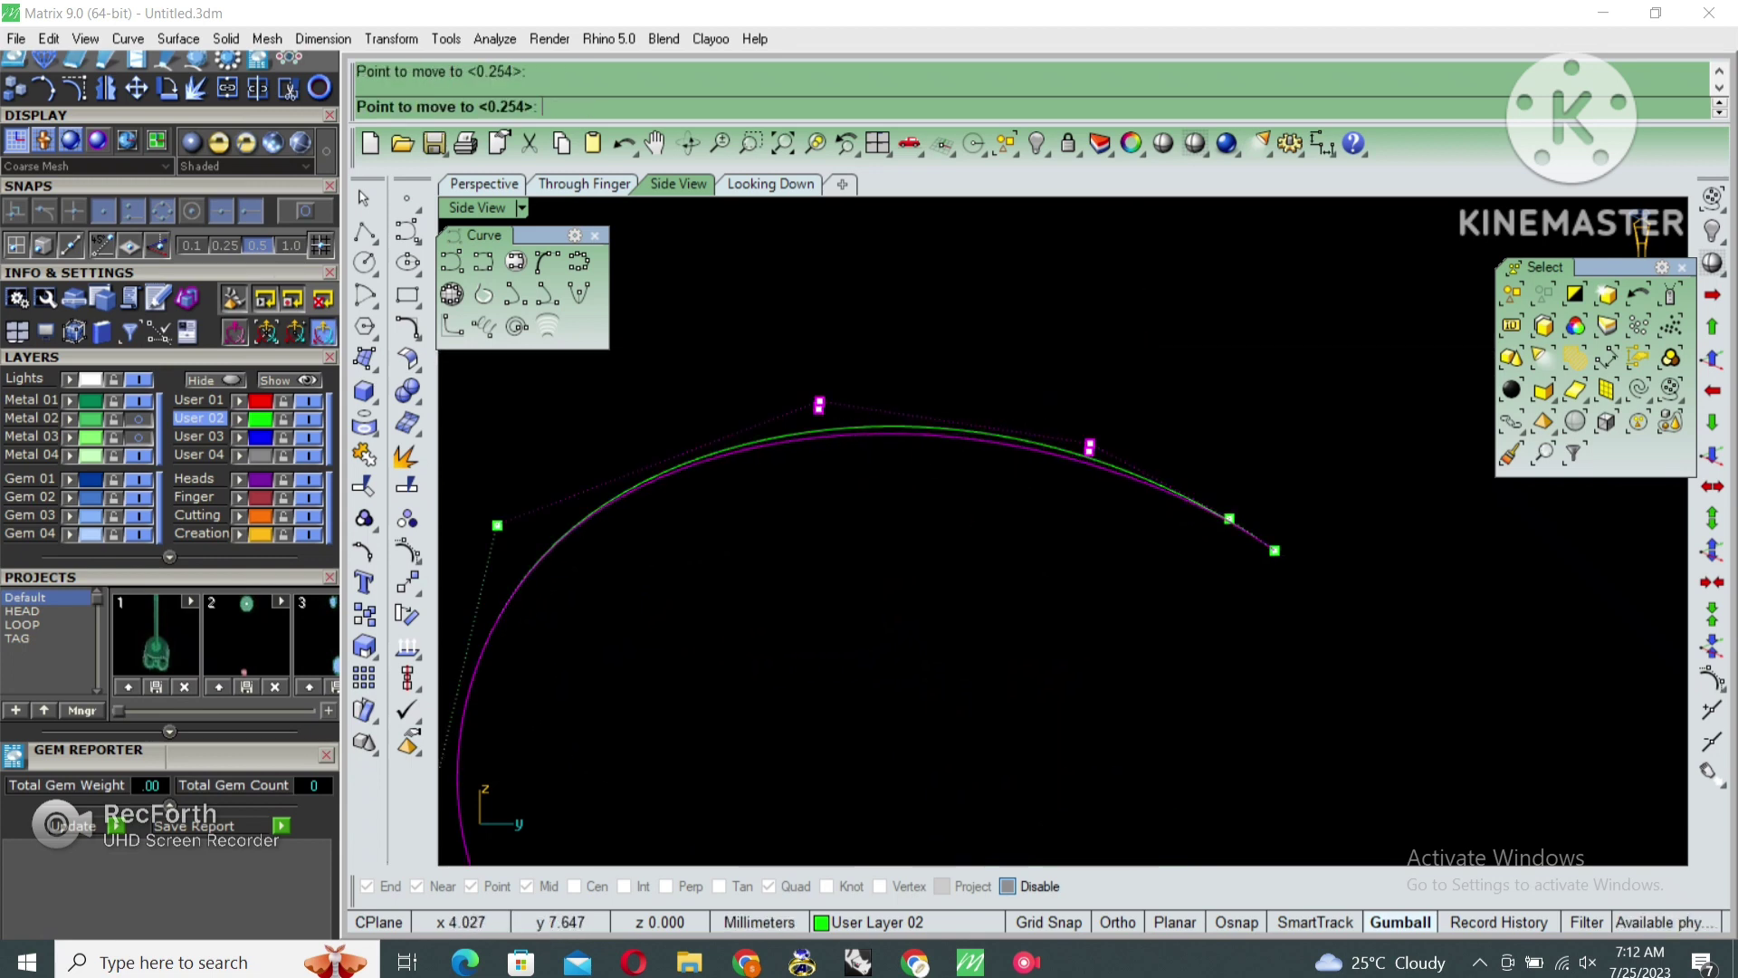
key(Escape)
key(Escape)
key(Escape)
Offset the hoop curve 1.5 mm toward the inside
scroll(1005, 597, down, 3)
drag(1152, 409, 1151, 409)
text(offset)
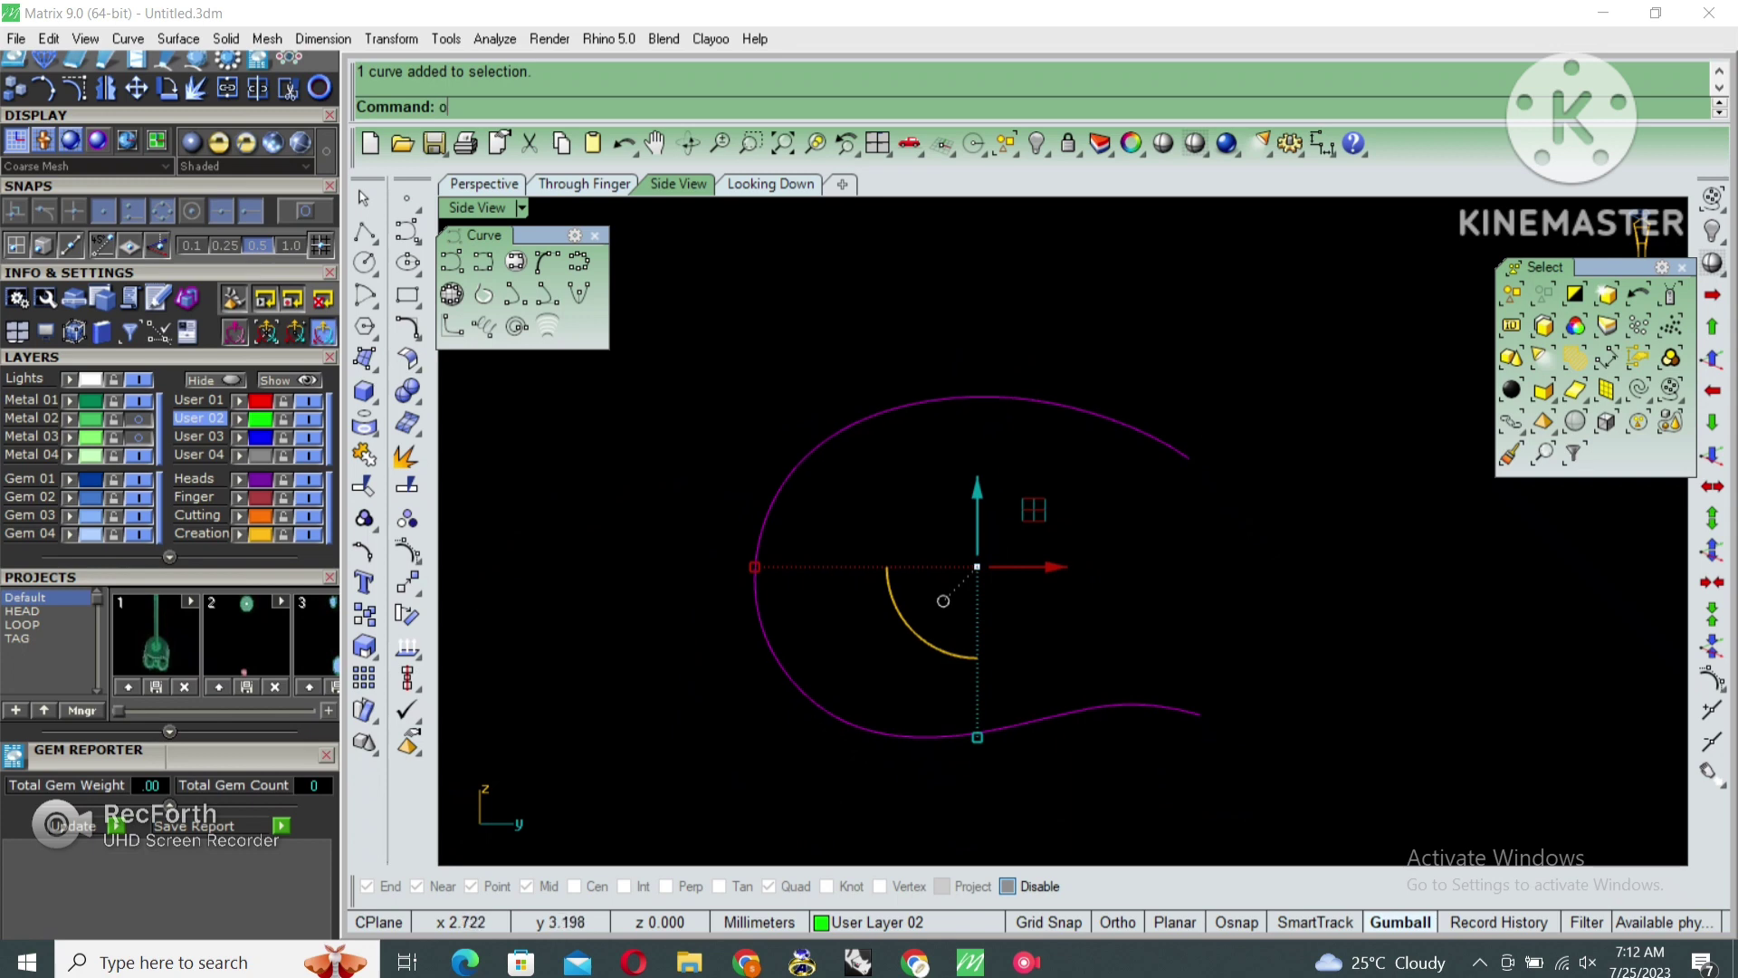
key(Return)
text(1.5)
key(Return)
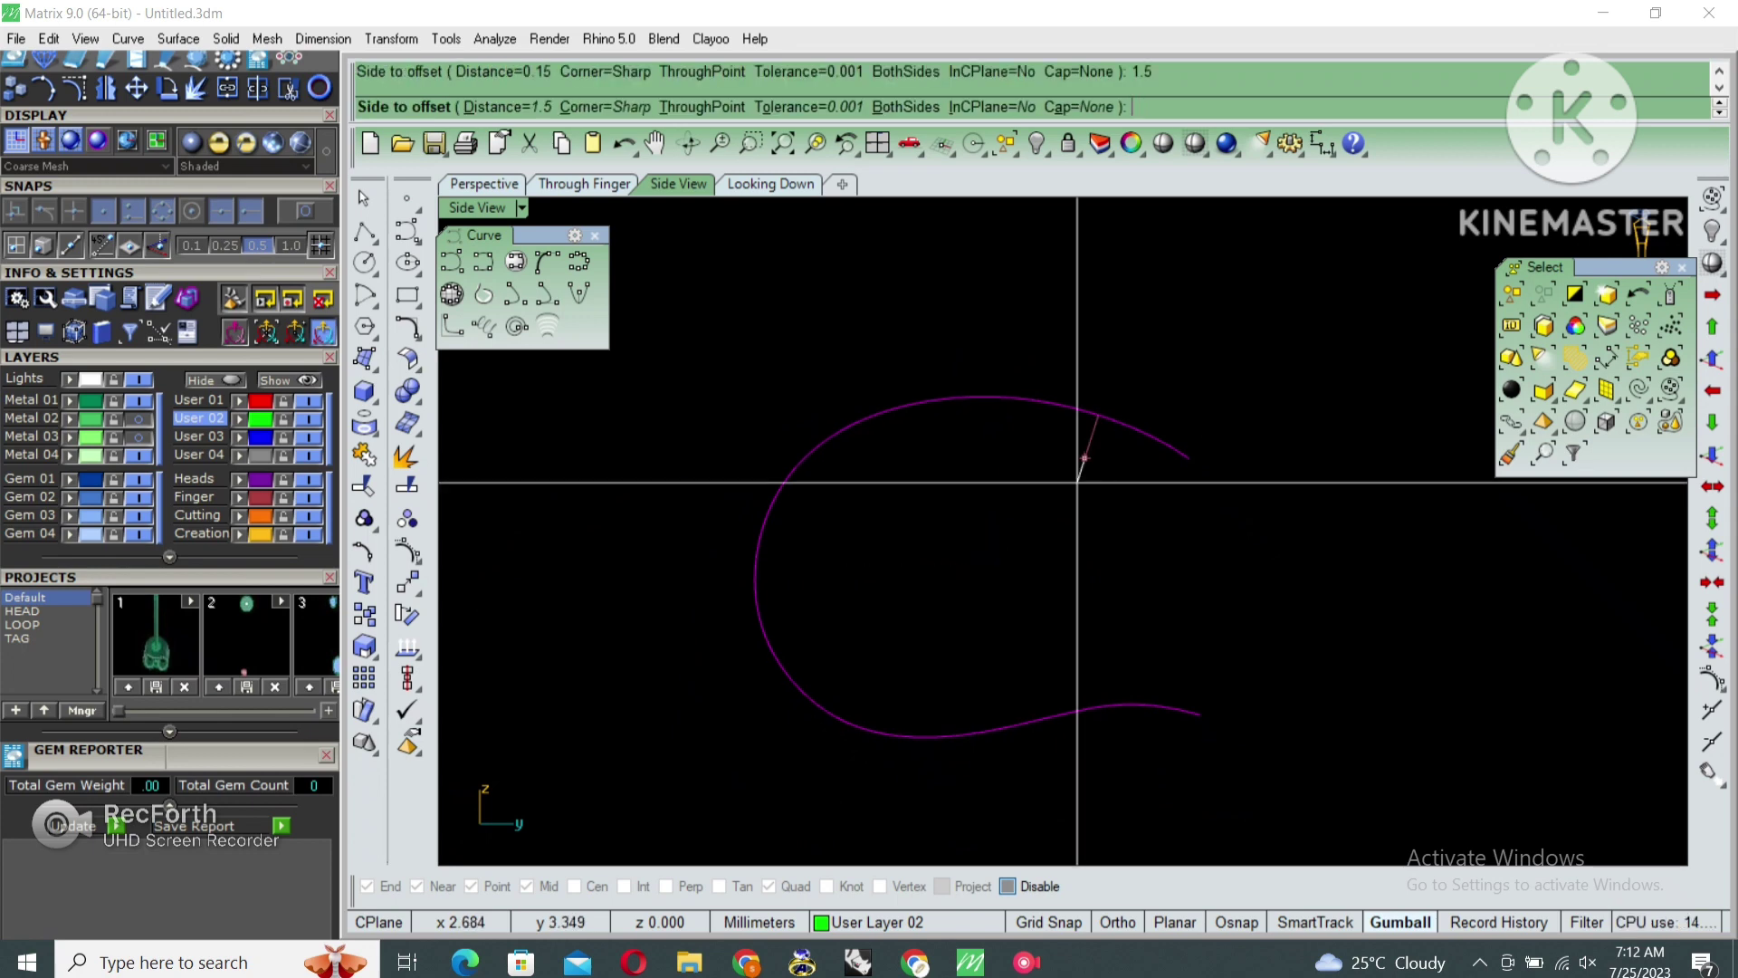
click(1082, 458)
Offset the outer hoop curve inward by 2 mm and once more at a distance between the outer curve and the 1.5 mm offset
key(Return)
text(2)
key(Return)
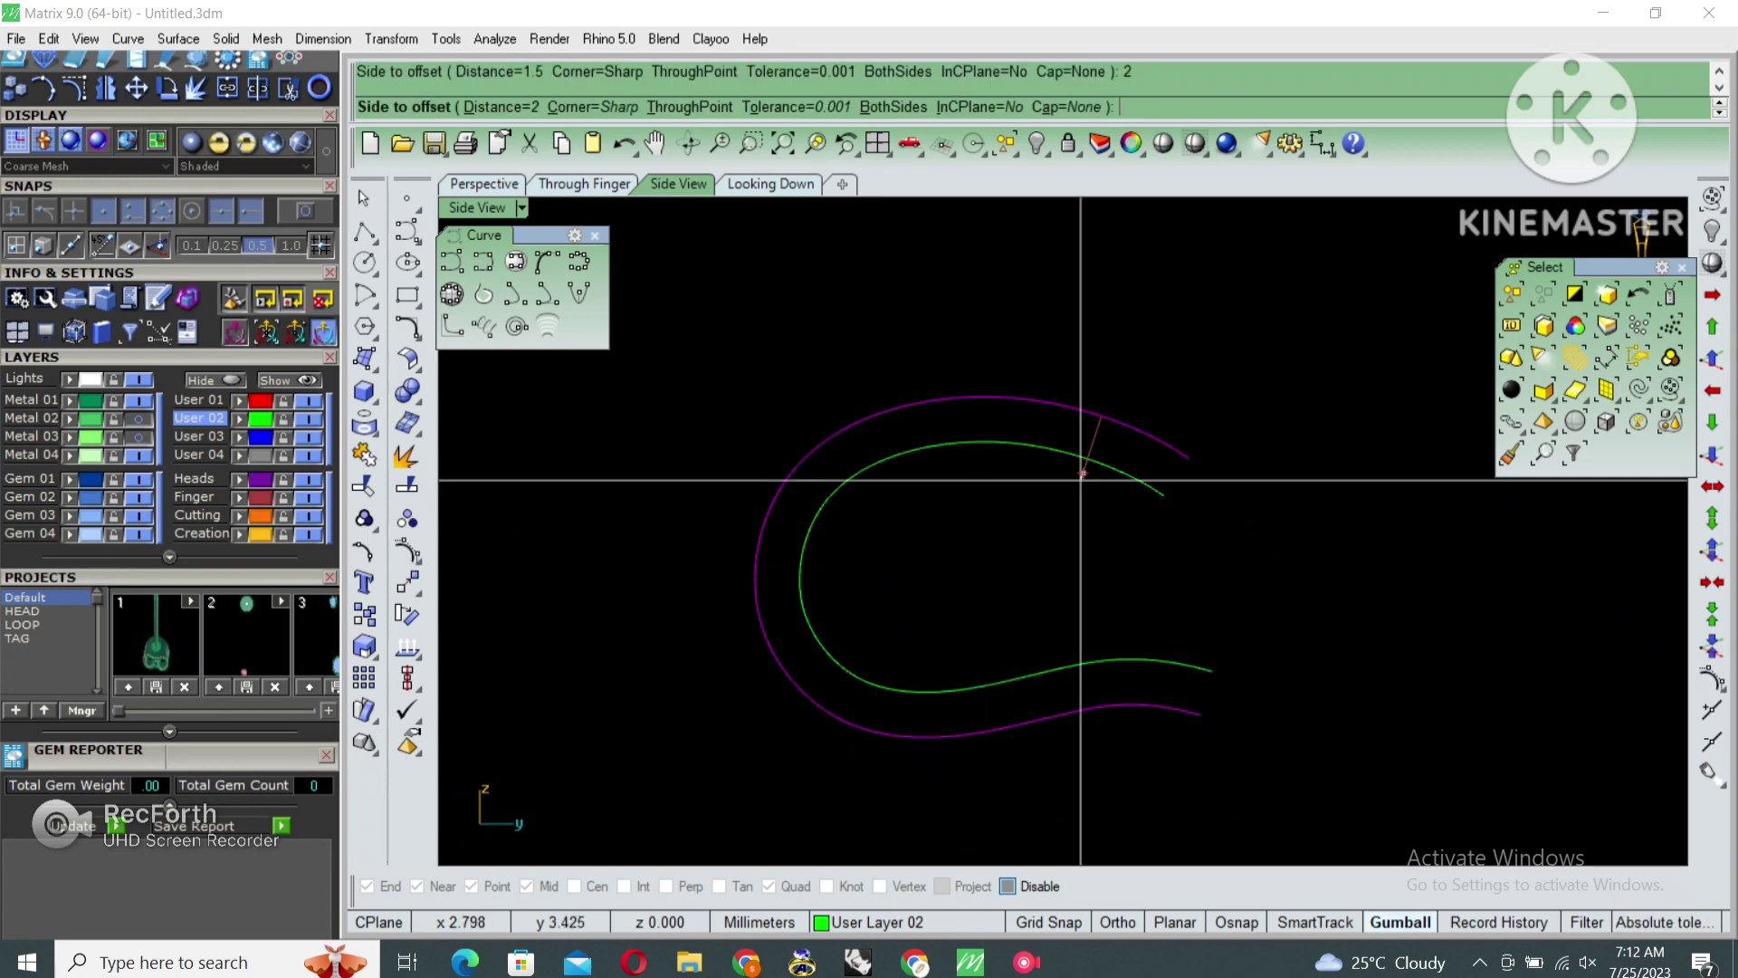
click(1081, 468)
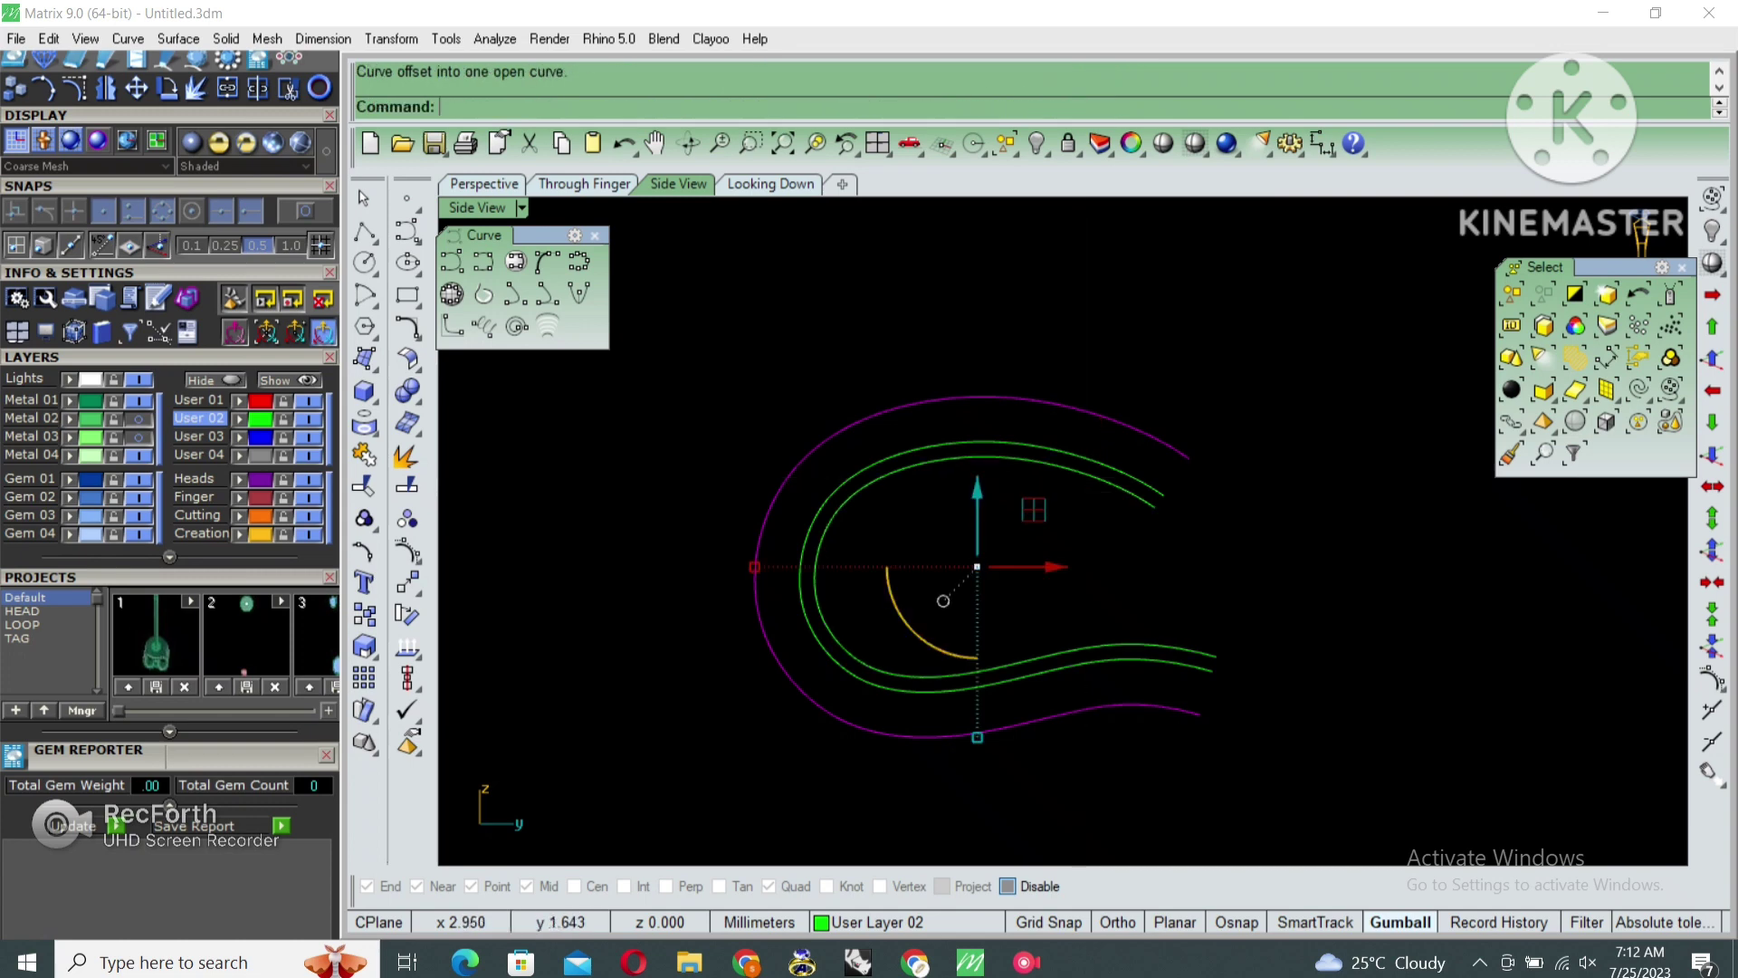
key(Return)
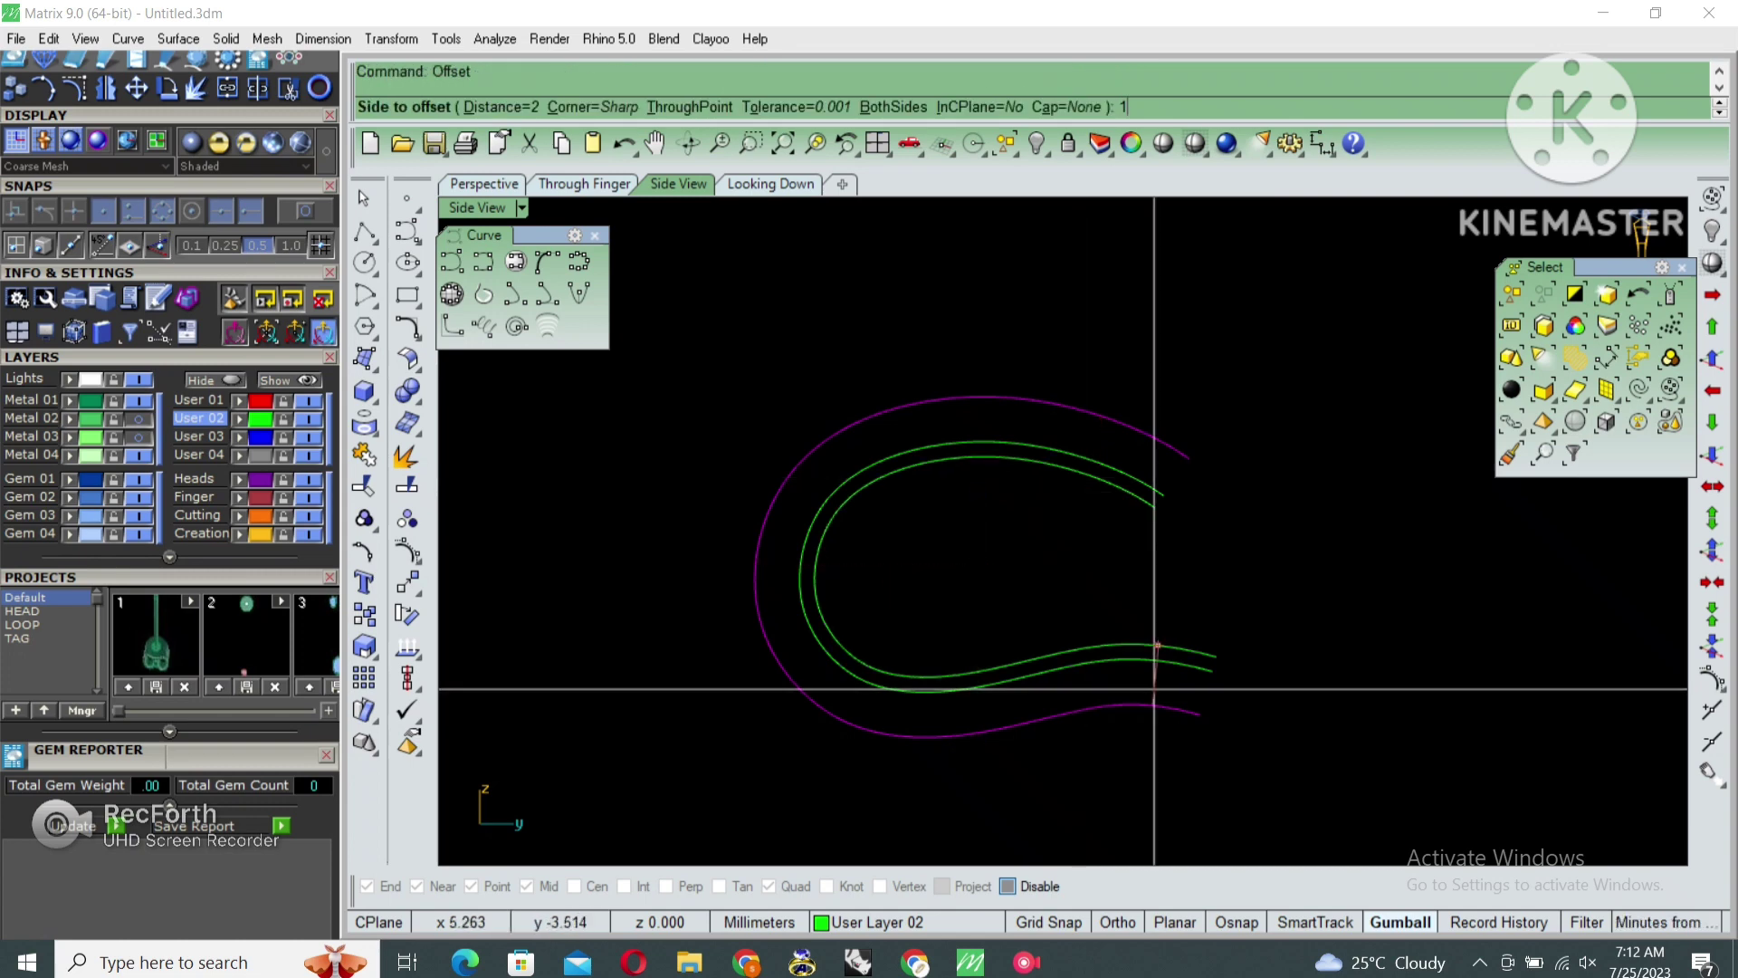
click(1156, 670)
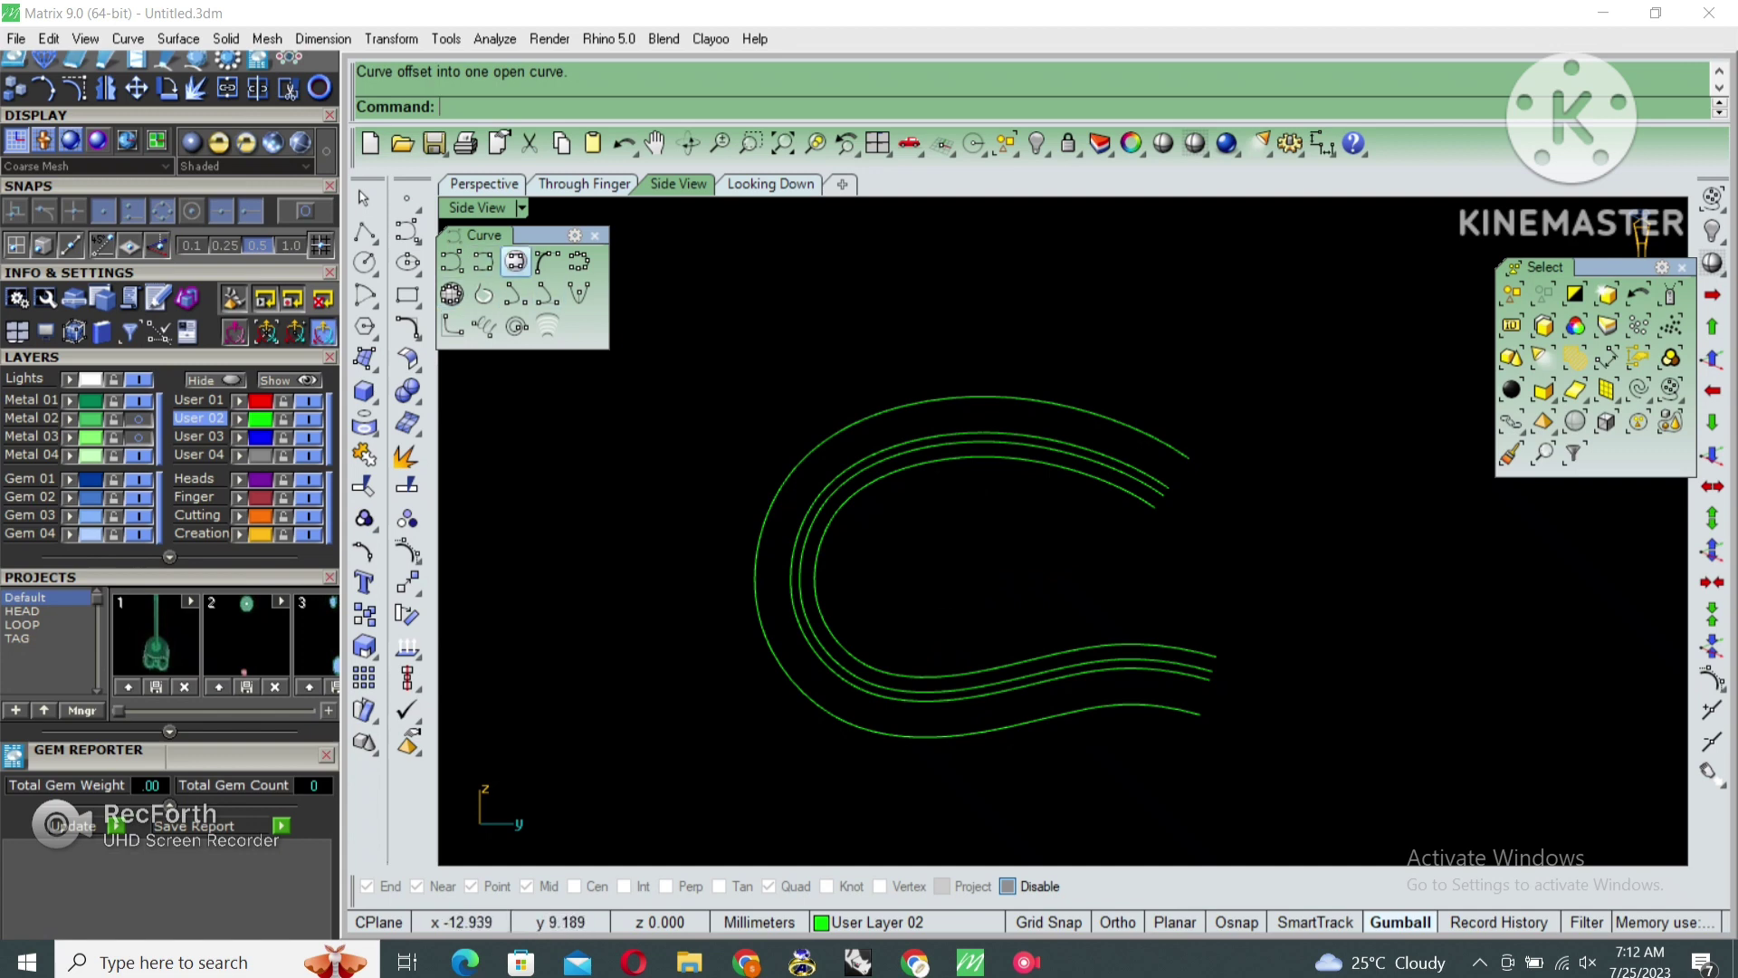
Start an interpolated curve at the upper end of the 1.5 mm offset and follow that offset over the top of the hoop
click(482, 263)
scroll(1150, 498, up, 4)
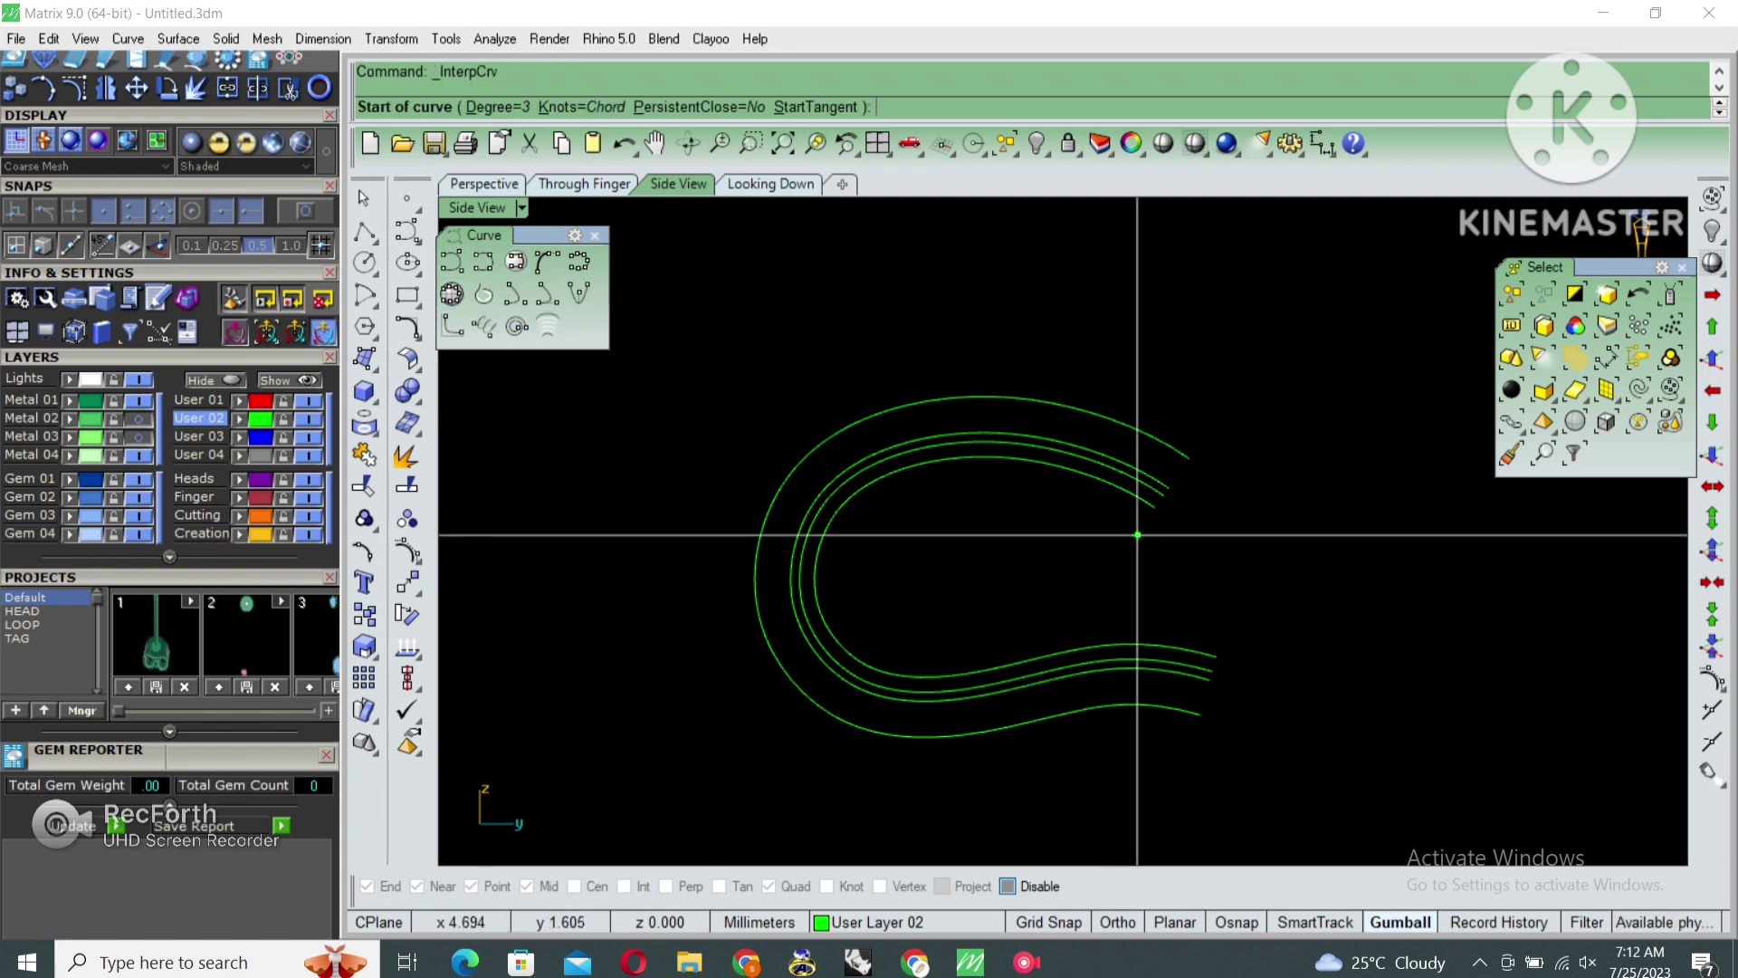
click(1178, 474)
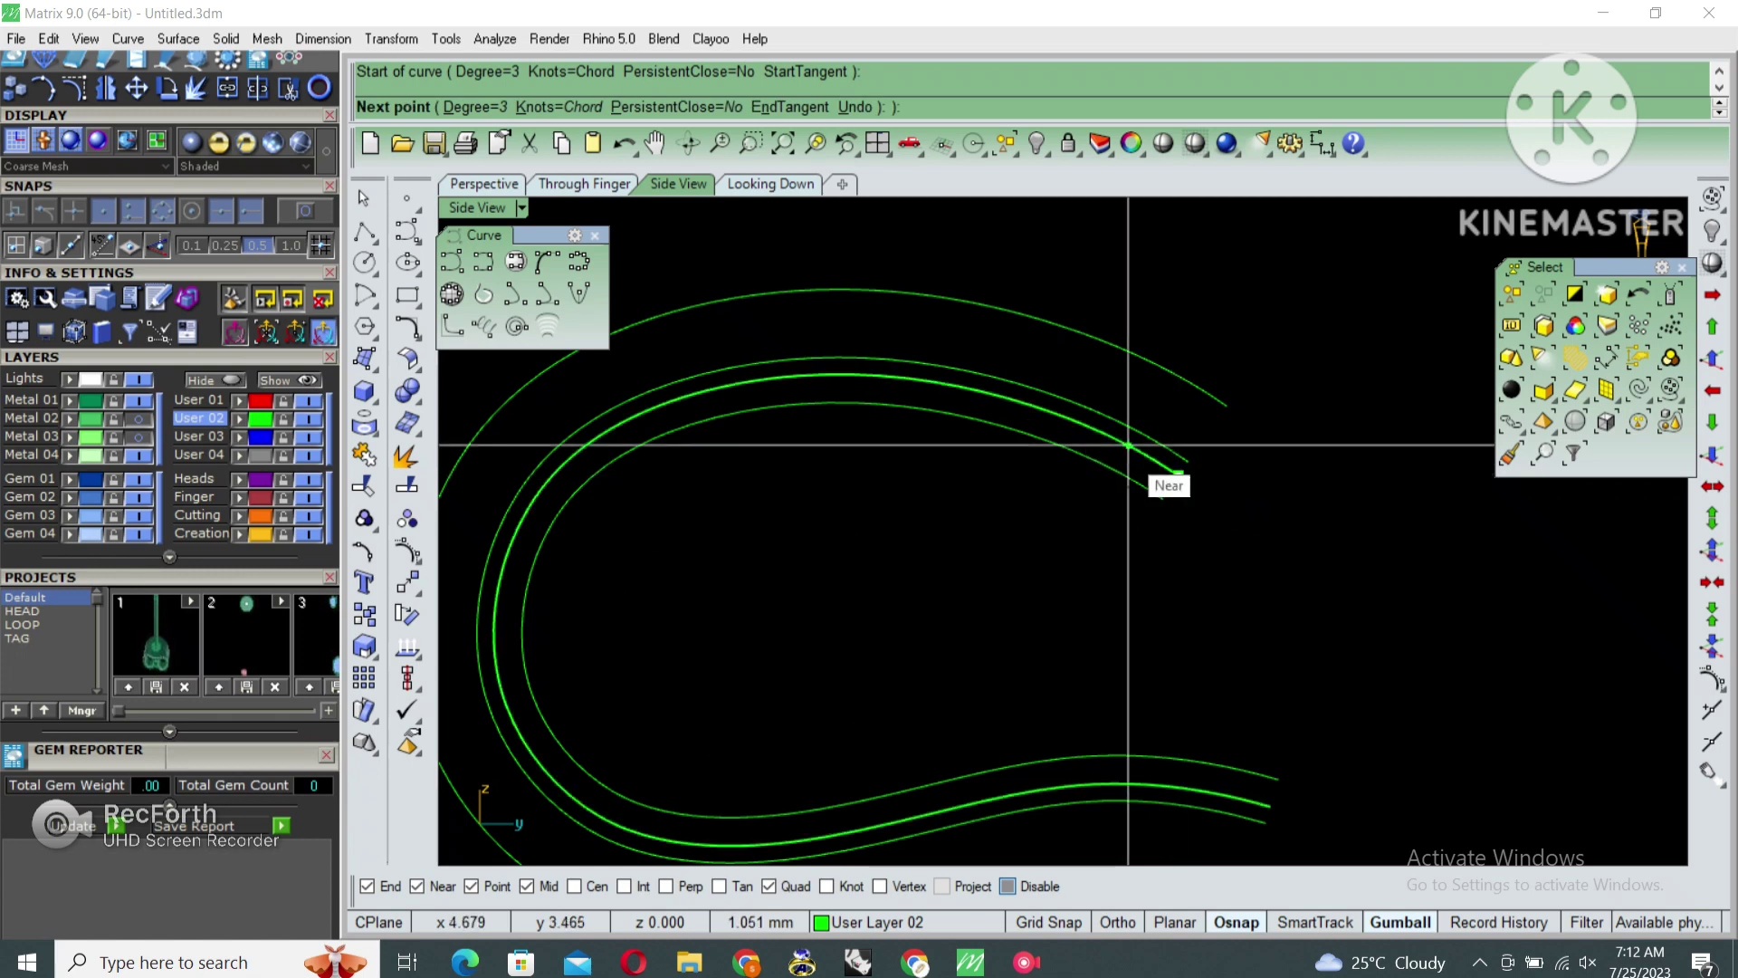
click(1065, 418)
click(910, 378)
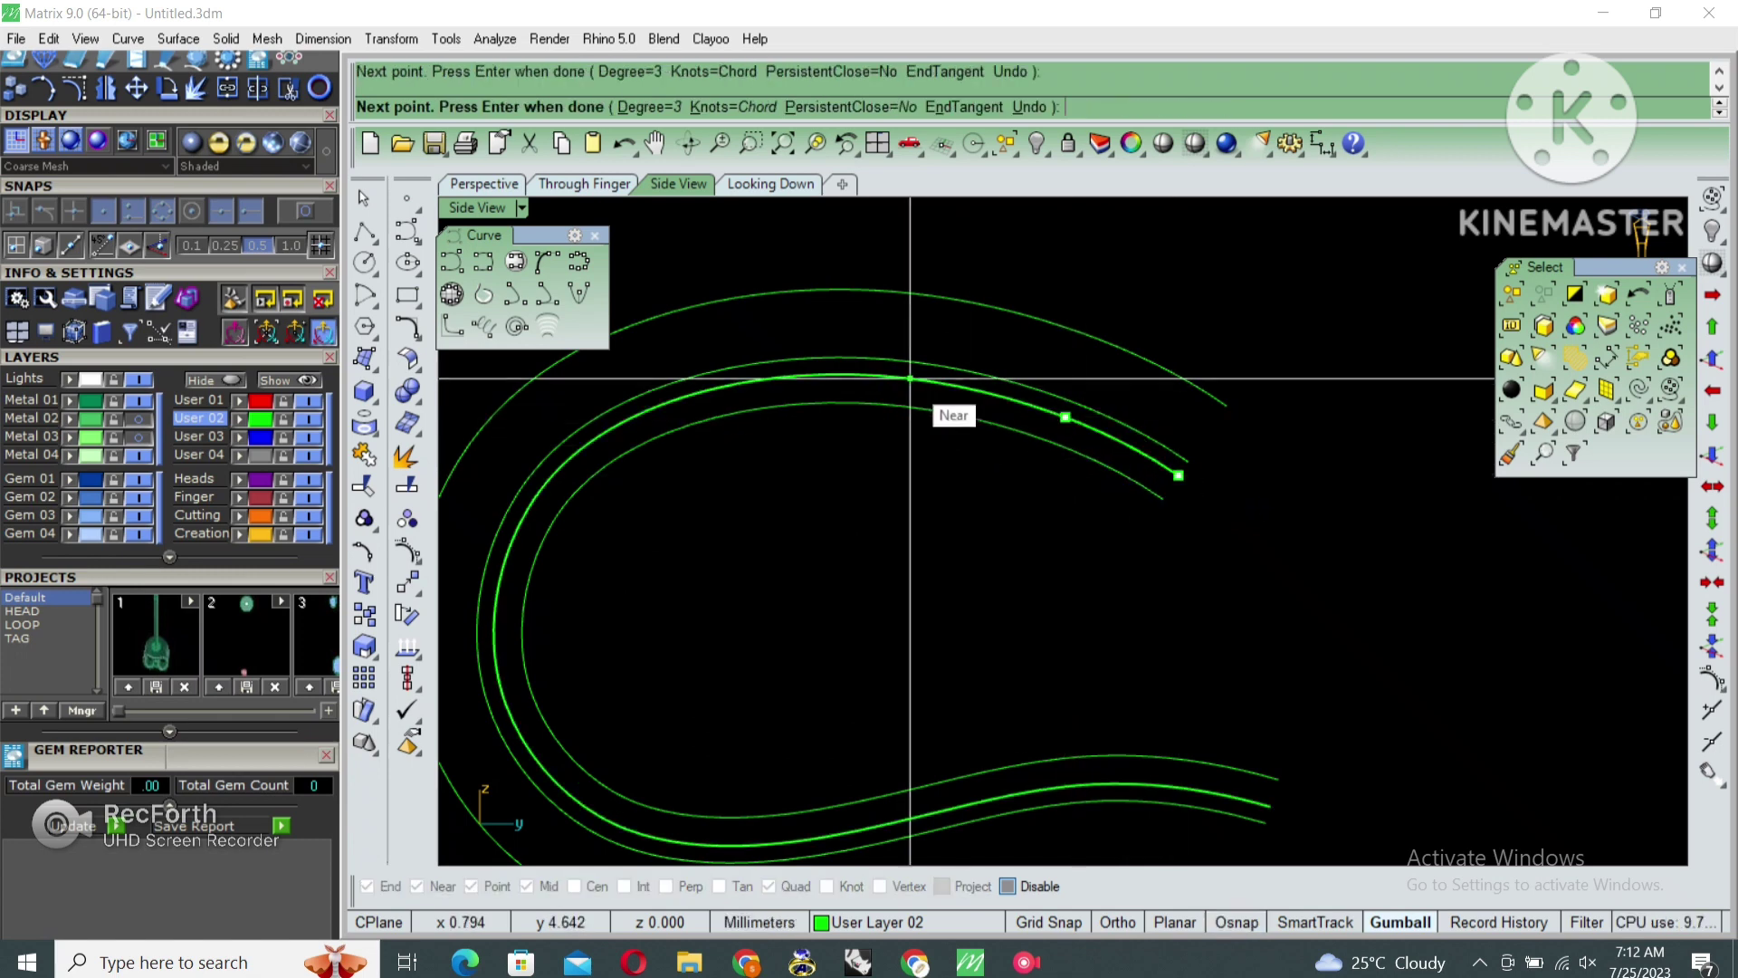
click(785, 377)
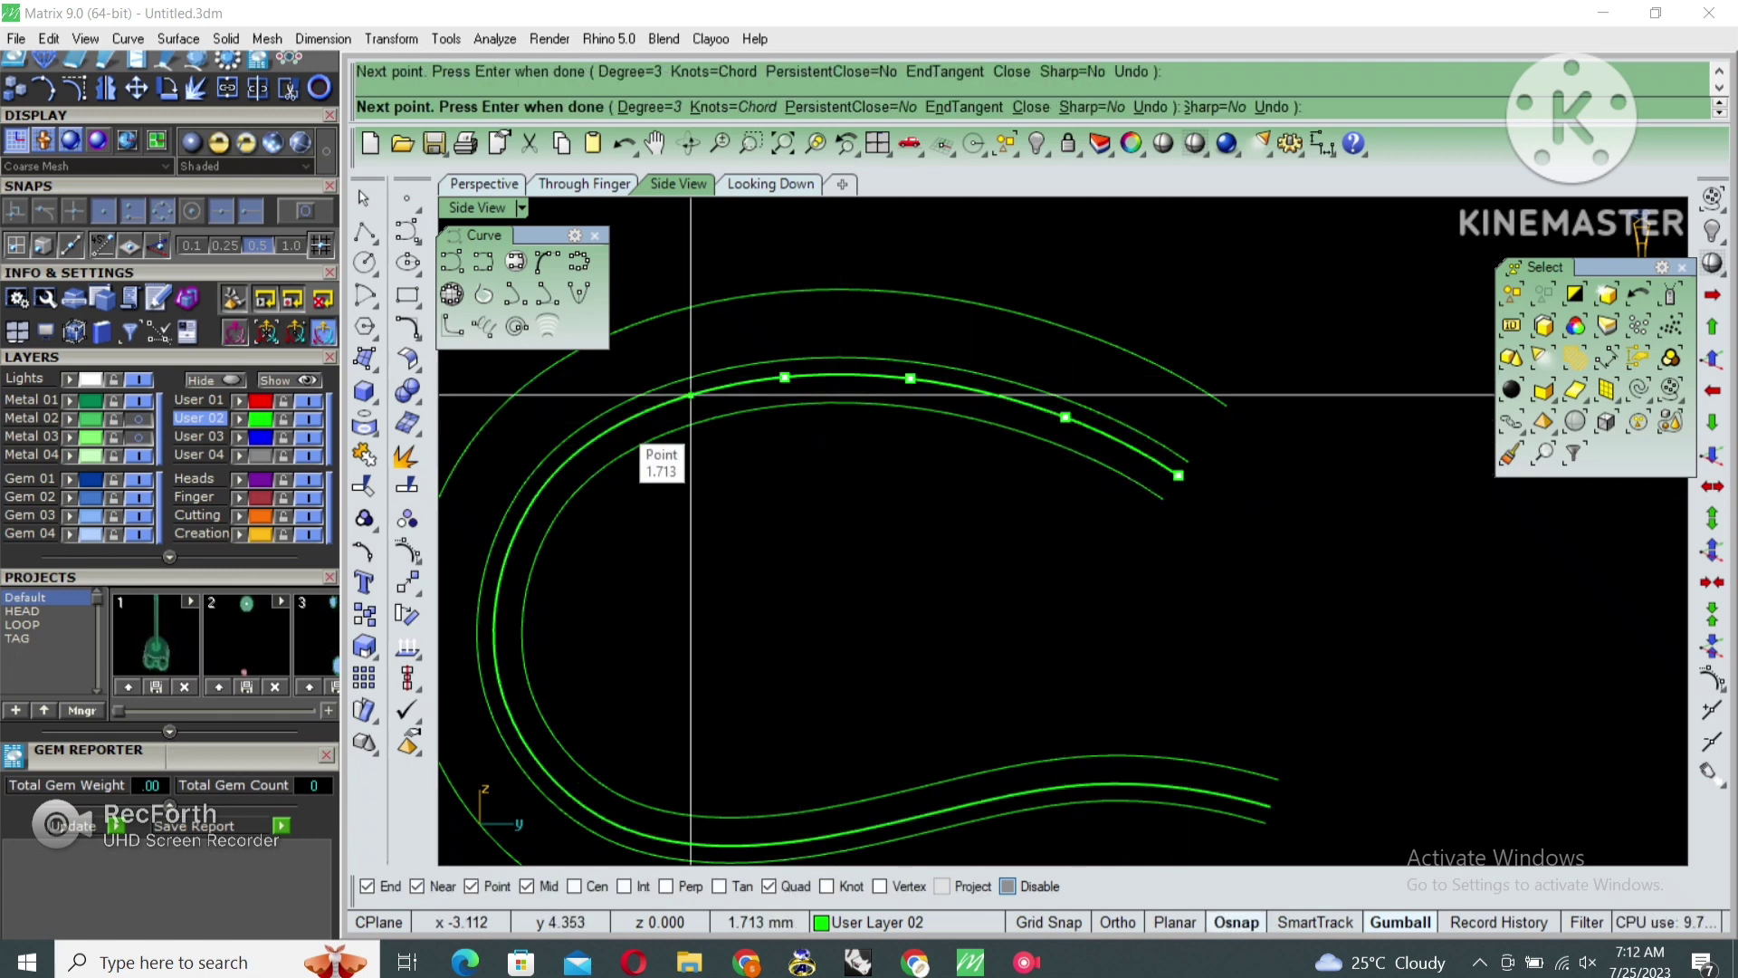
click(613, 428)
Continue the interpolated curve down the left bend along the innermost offset, so the hoop is thickest there
scroll(633, 525, down, 1)
scroll(611, 542, up, 2)
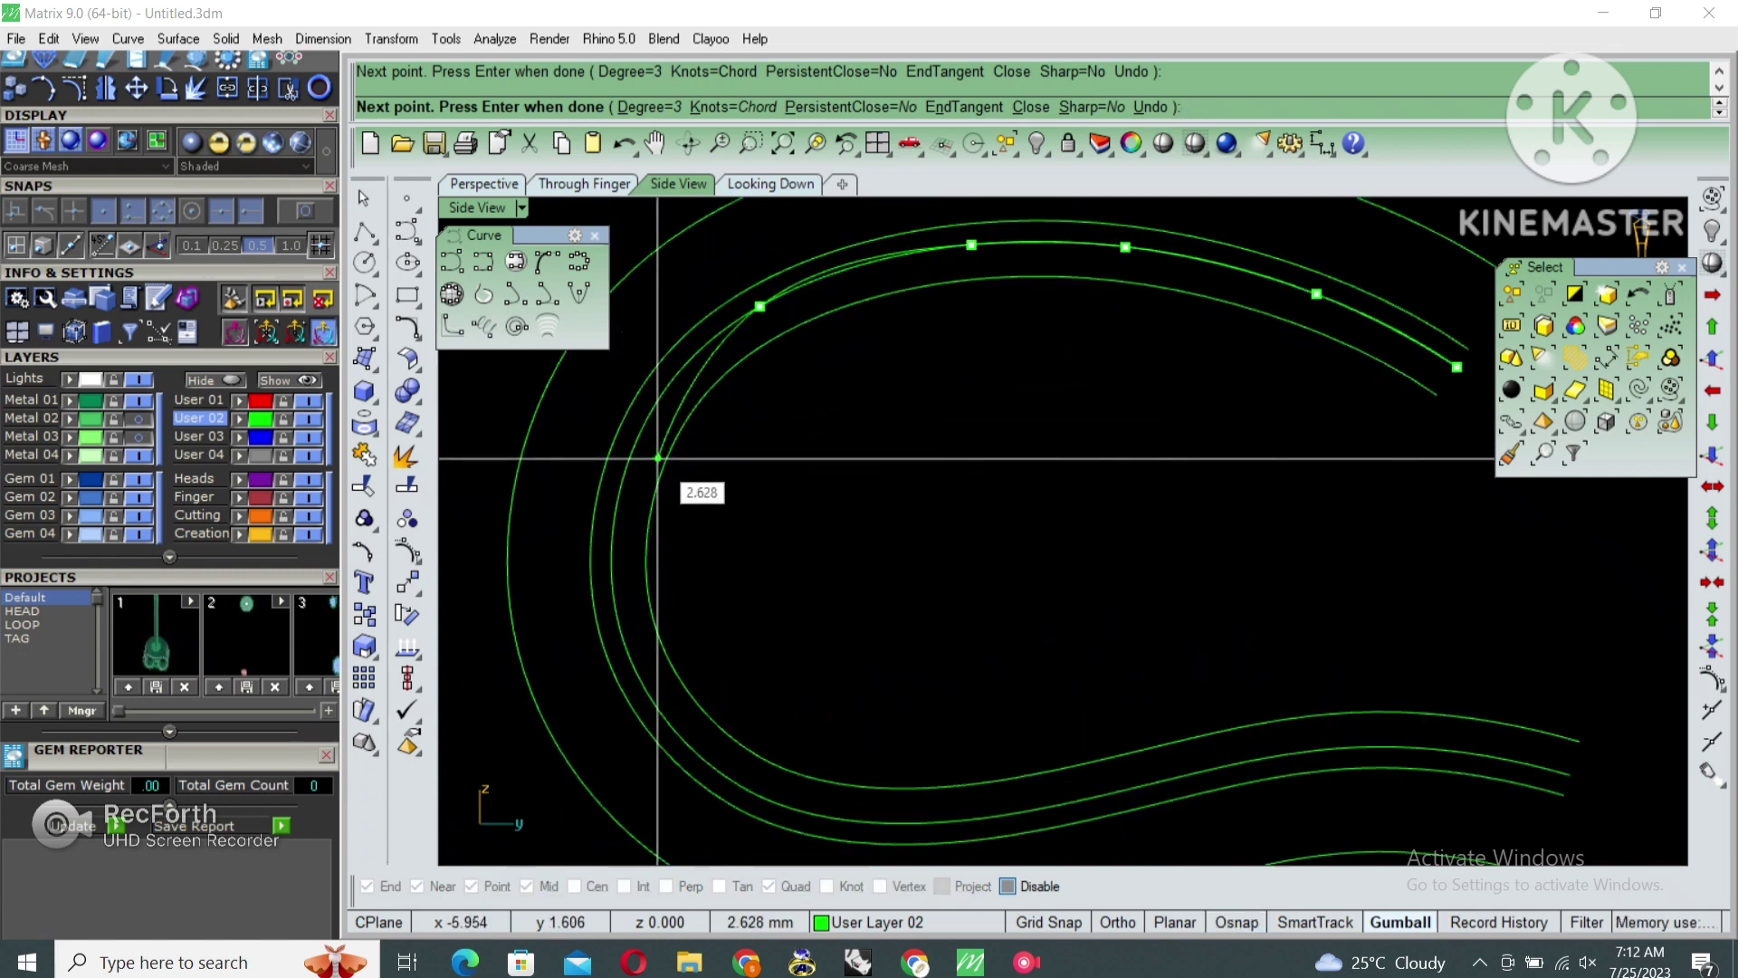
click(658, 458)
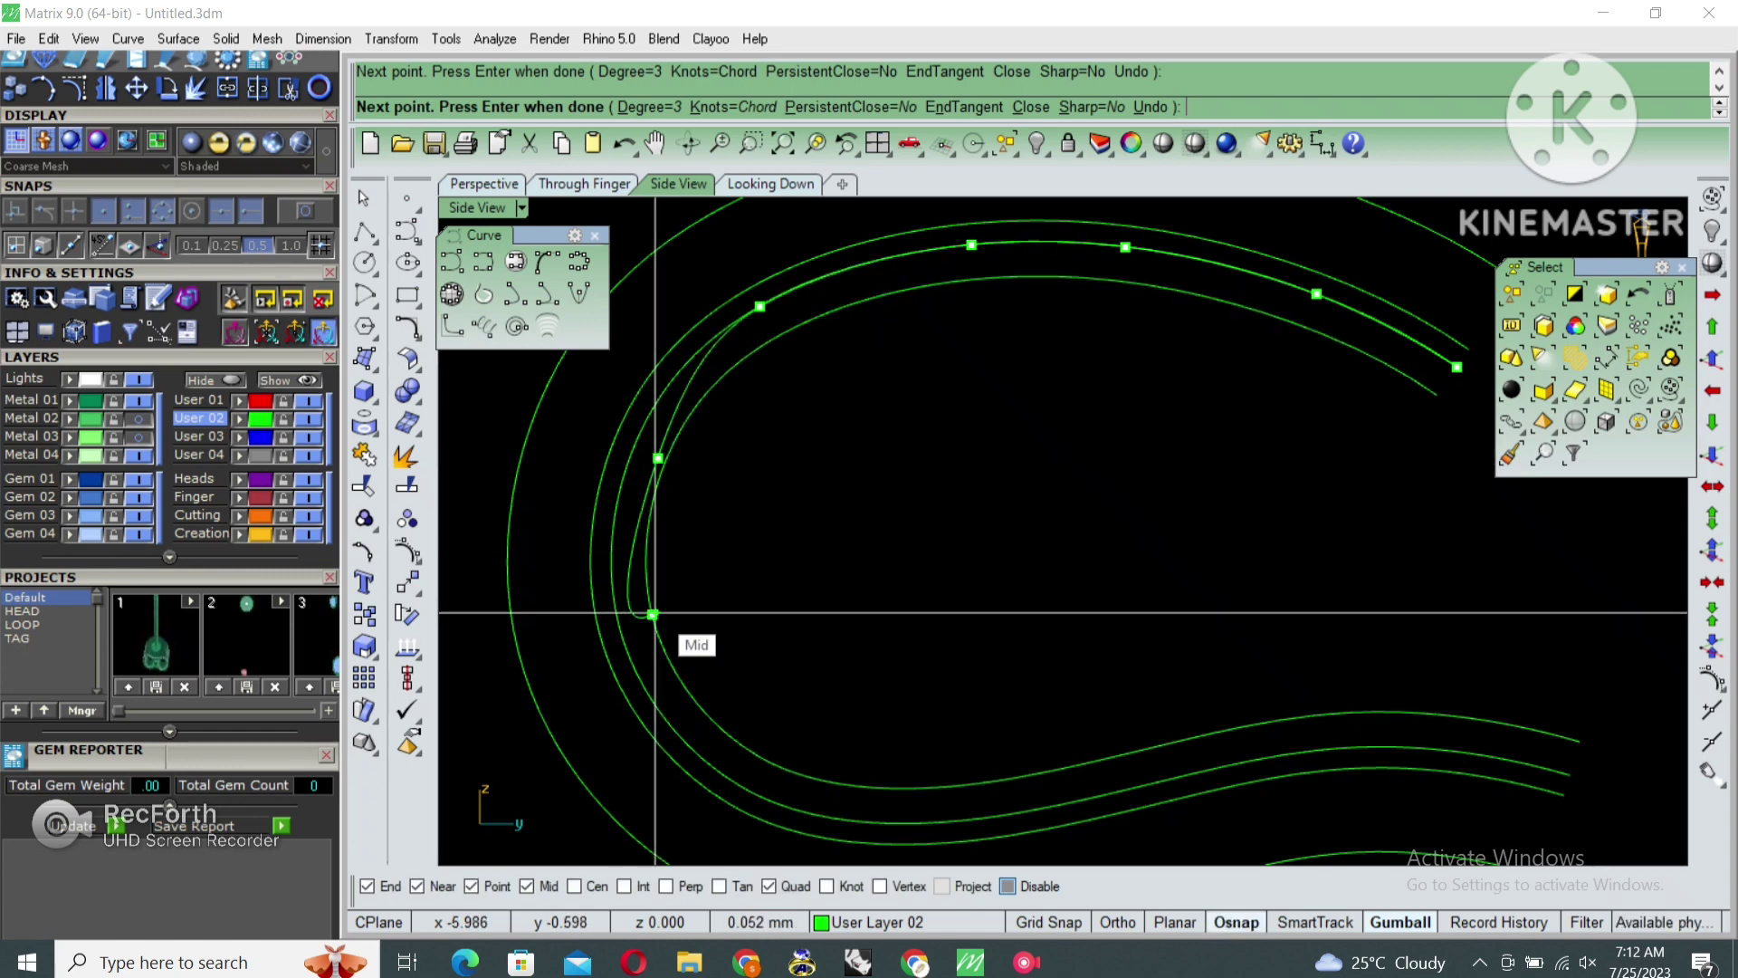
click(652, 615)
scroll(688, 647, down, 2)
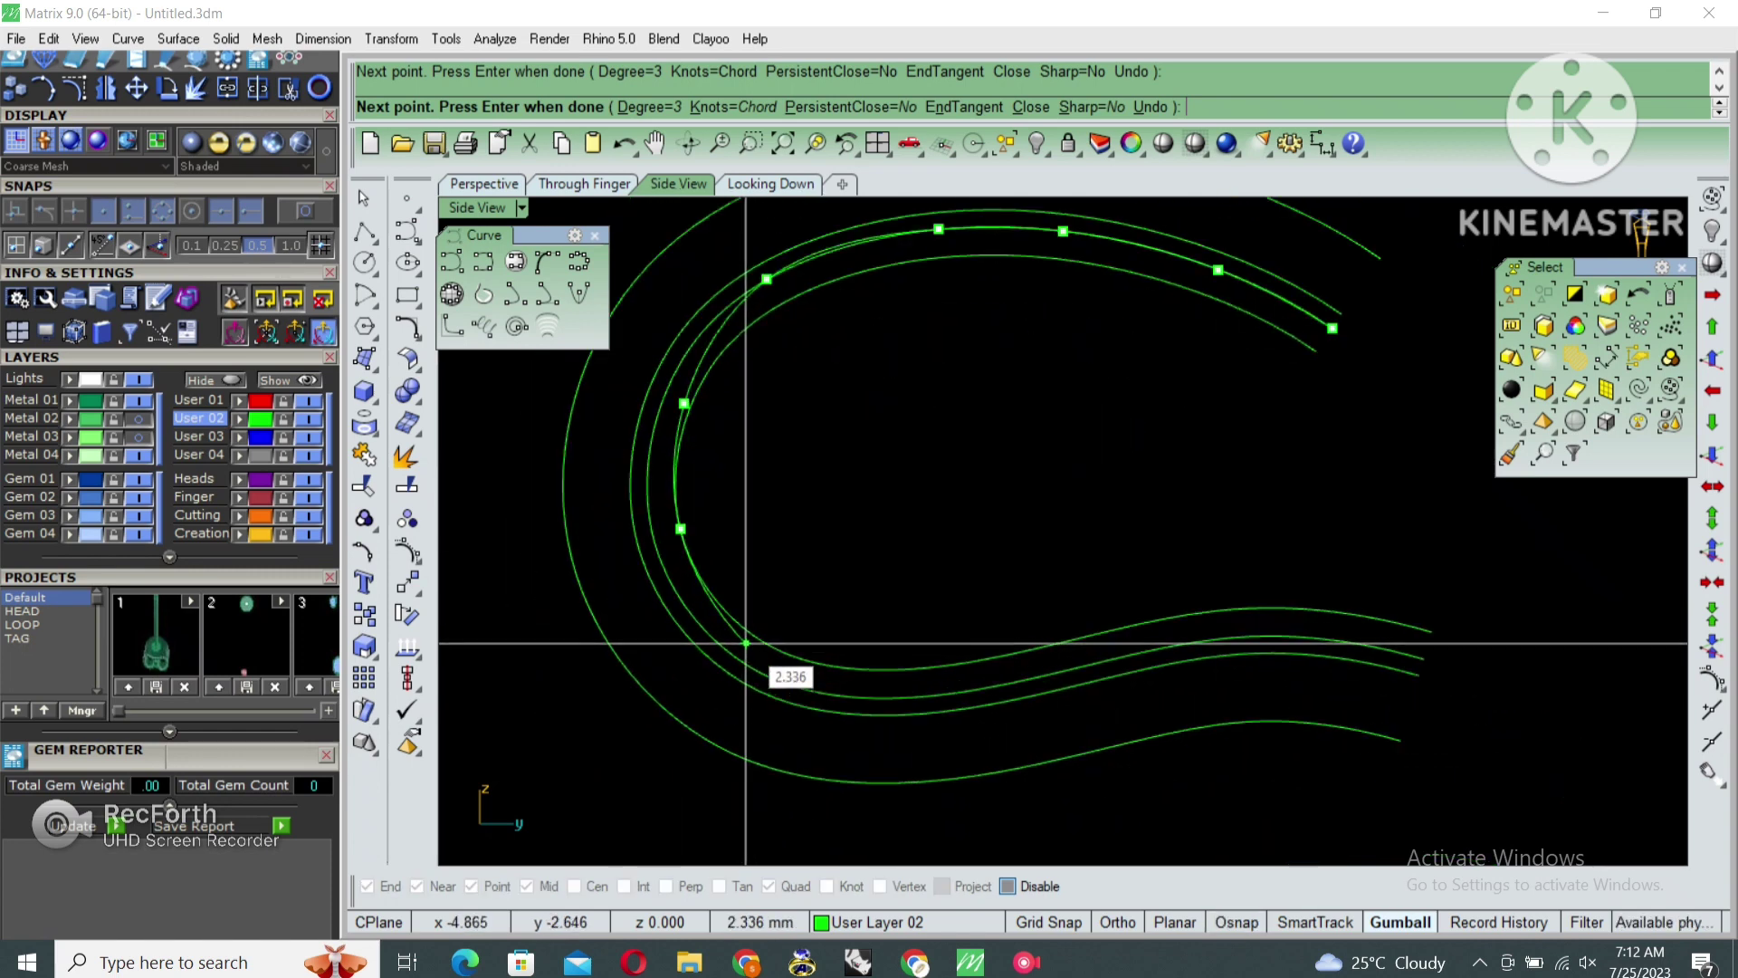
click(746, 630)
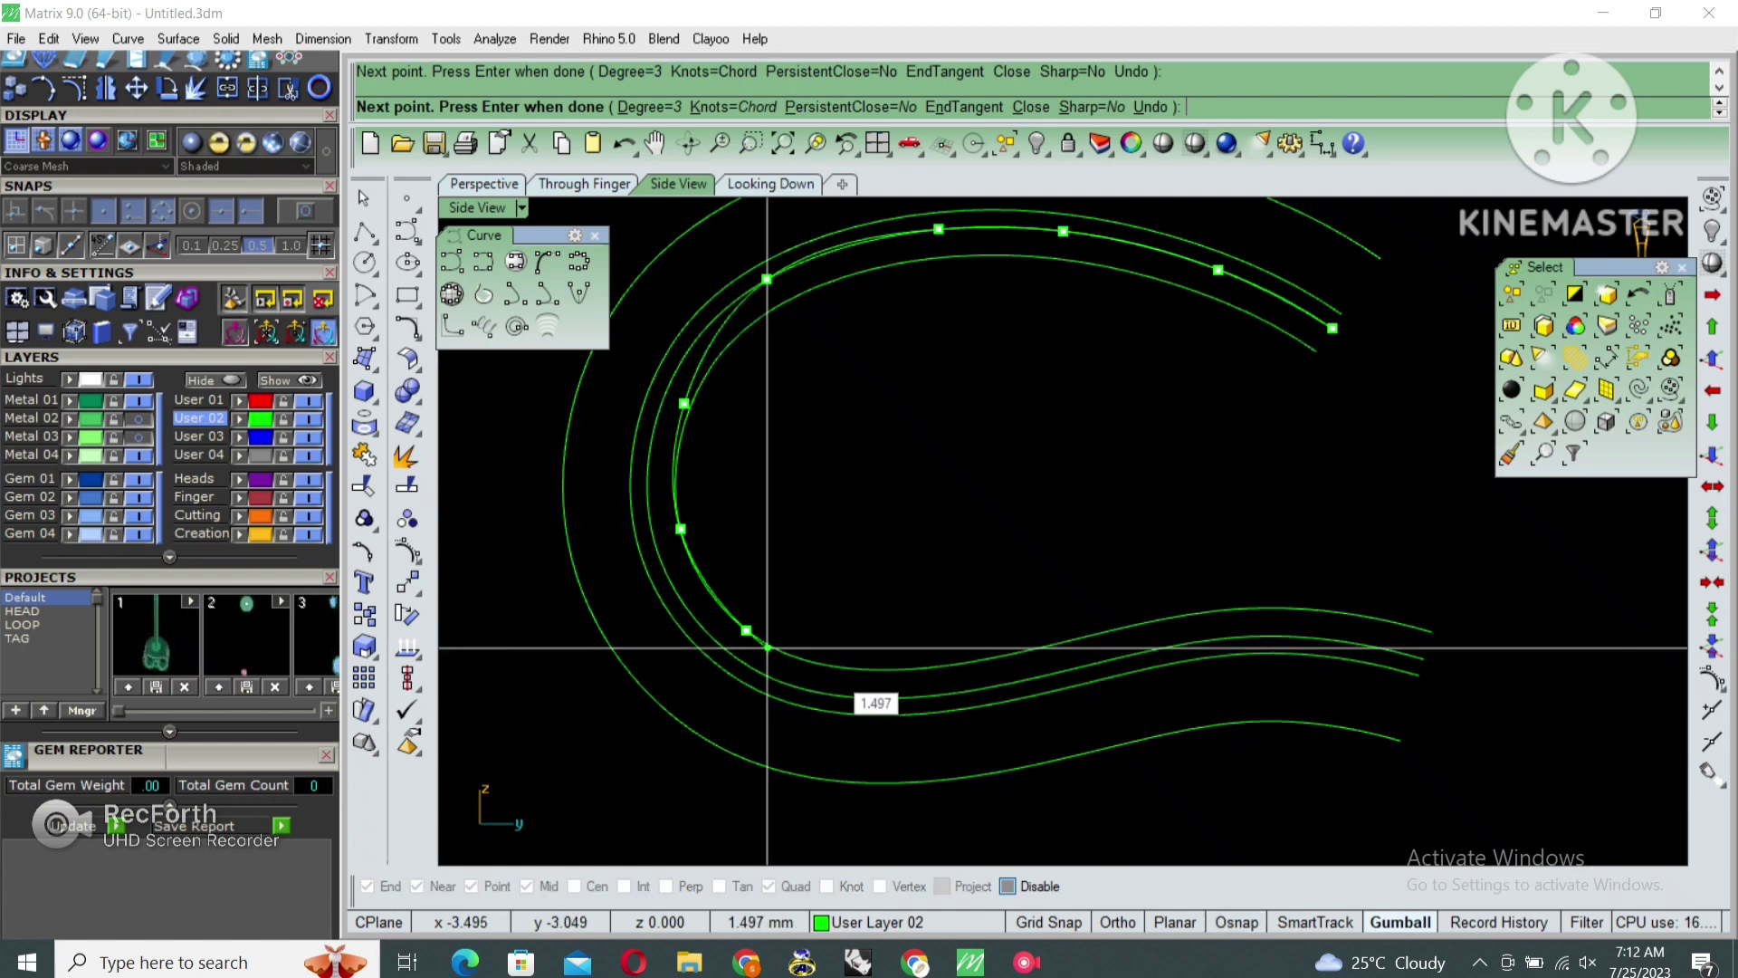
scroll(815, 670, up, 2)
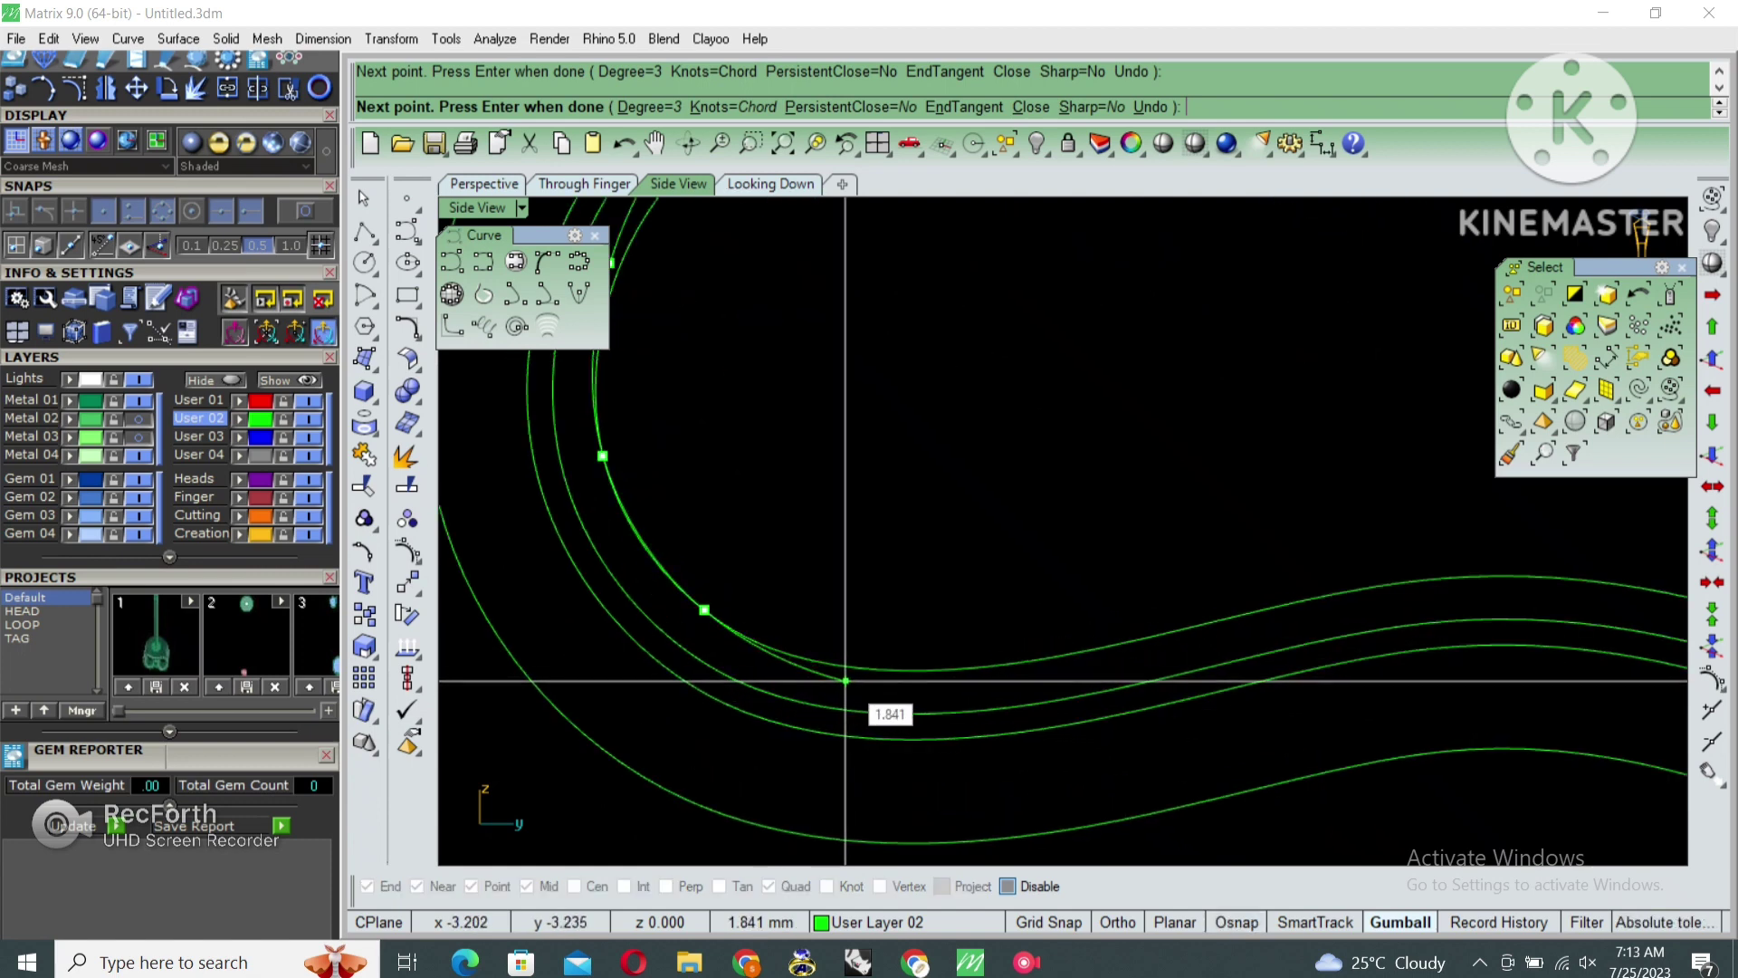
Cross the interpolated curve over to the outermost of the three offsets and finish it at that offset's lower end
click(846, 680)
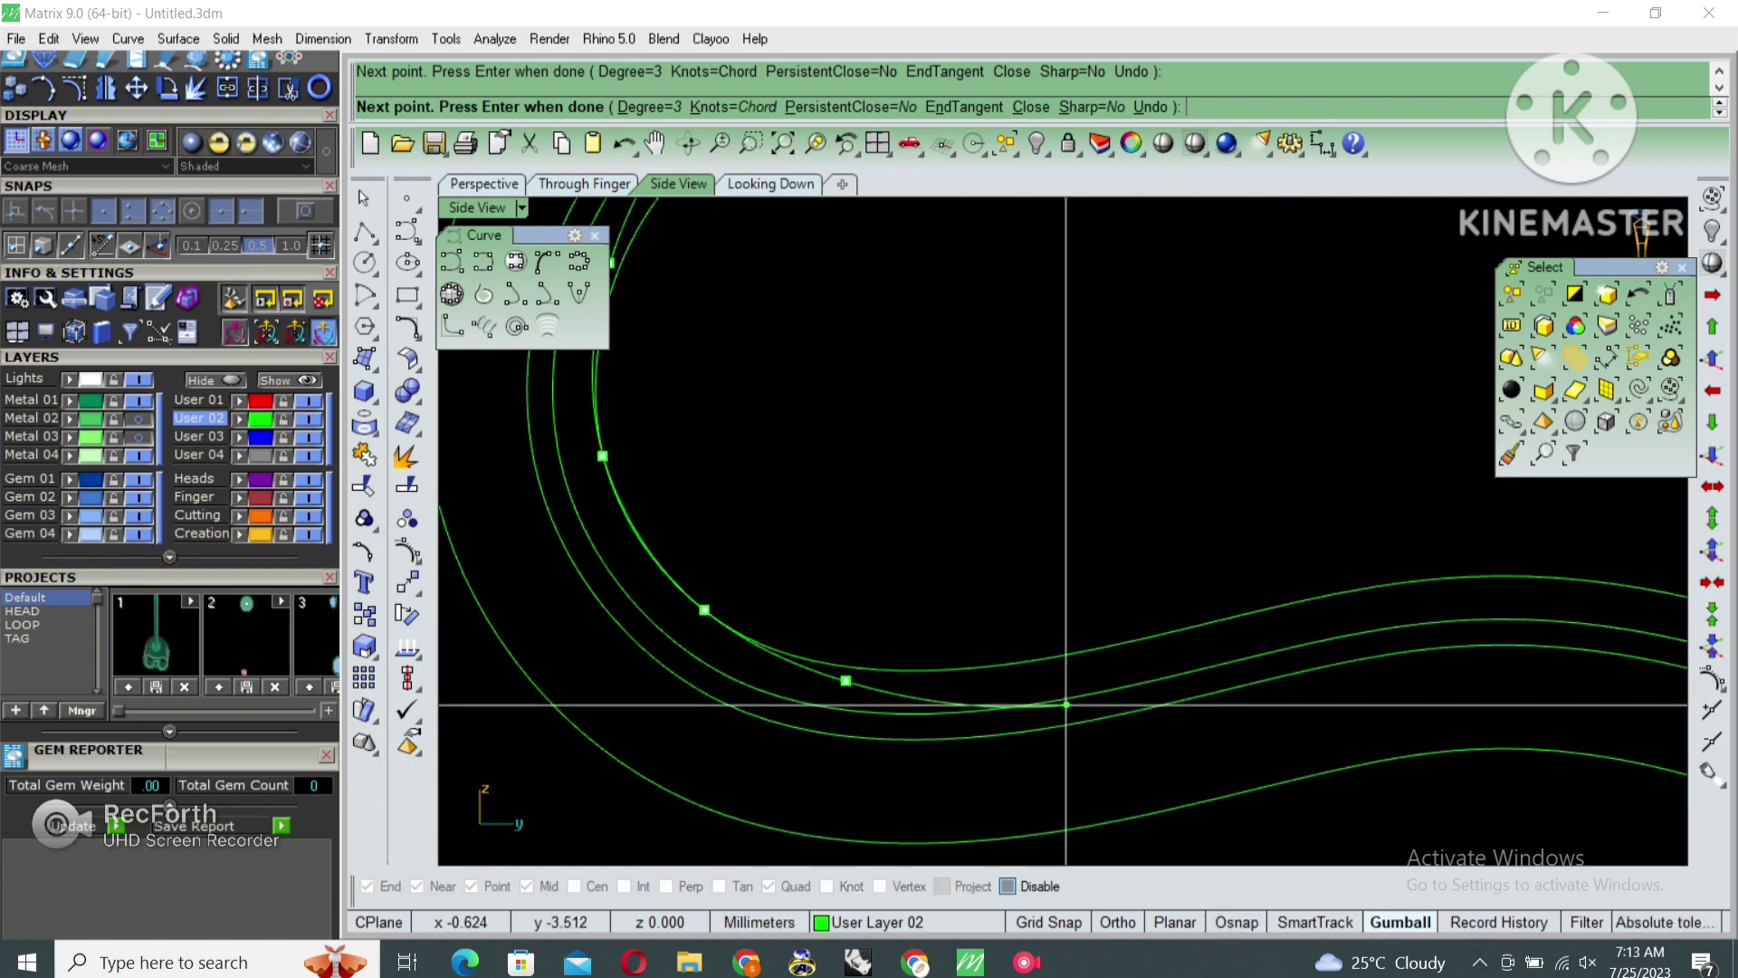
click(1065, 705)
key(F3)
click(1258, 681)
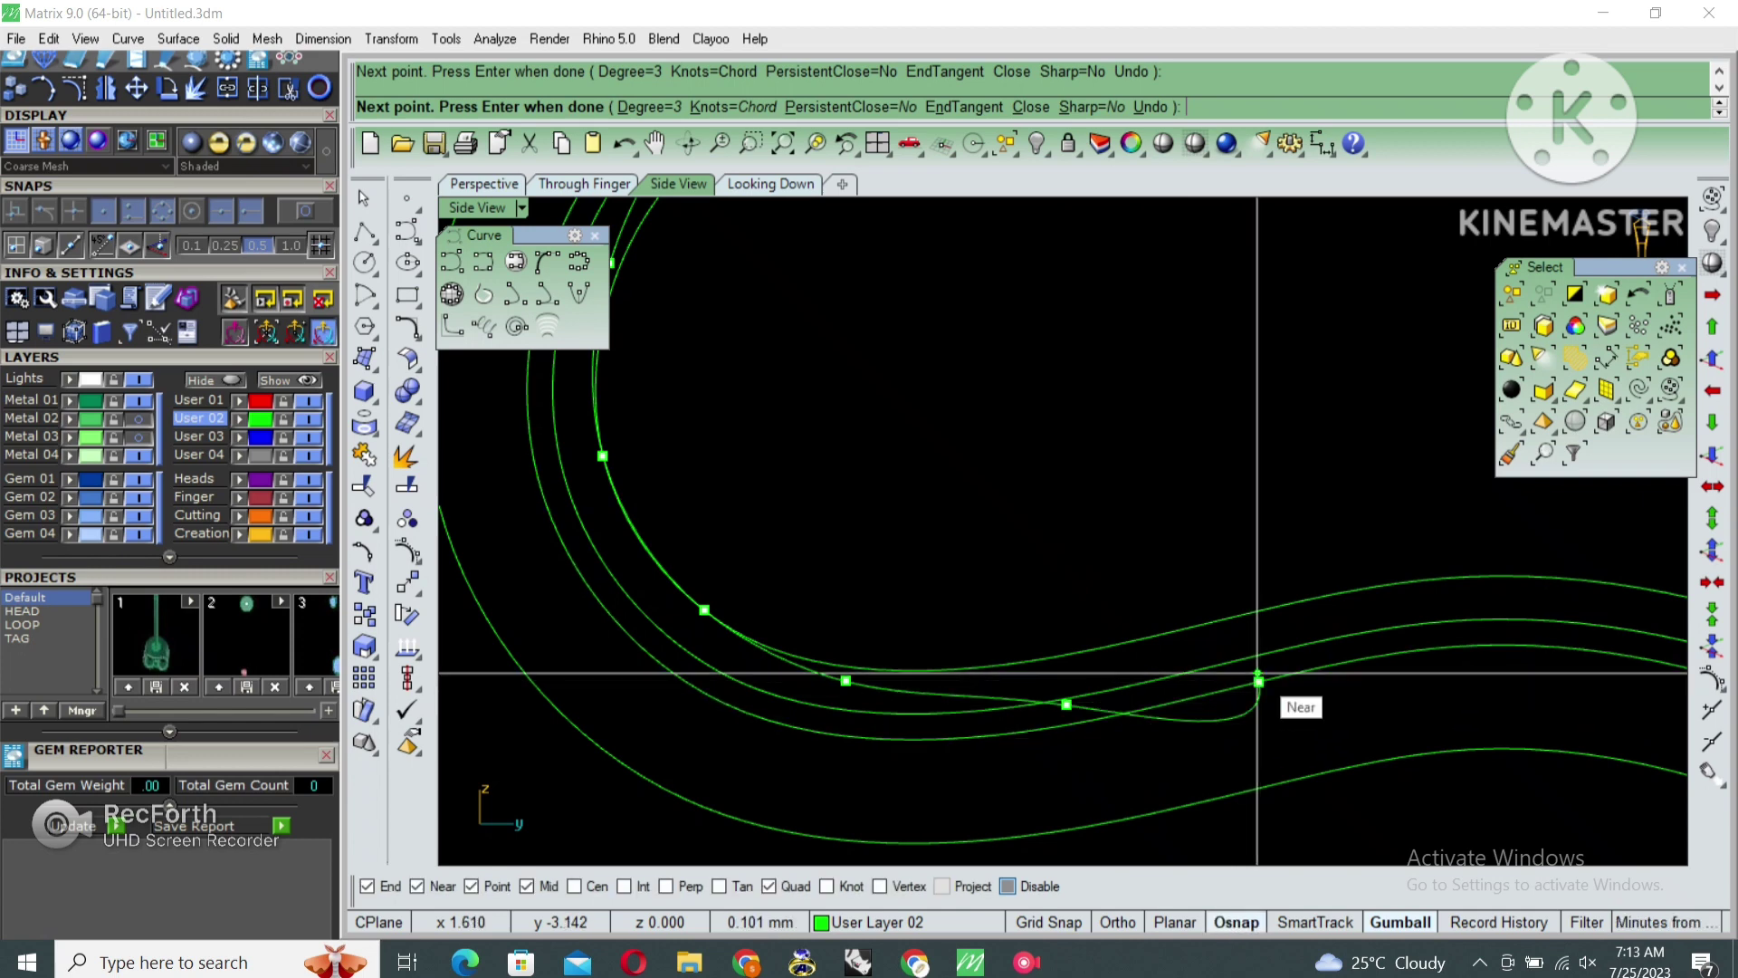
scroll(1227, 670, down, 2)
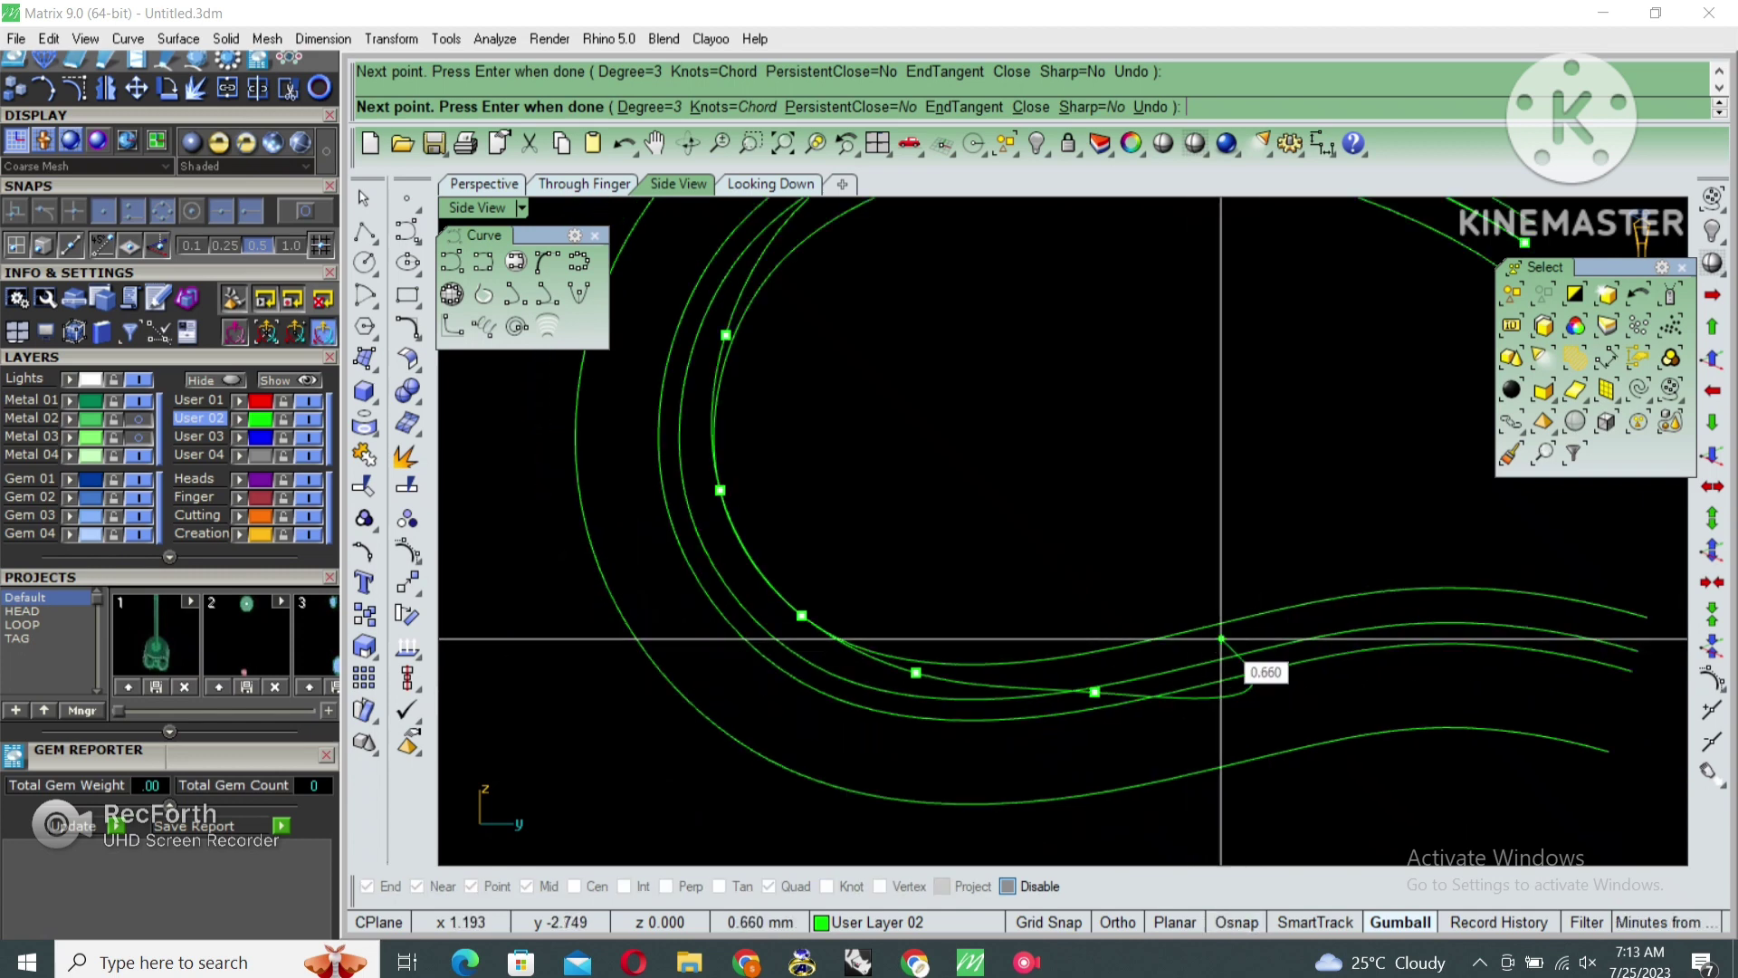
click(1403, 646)
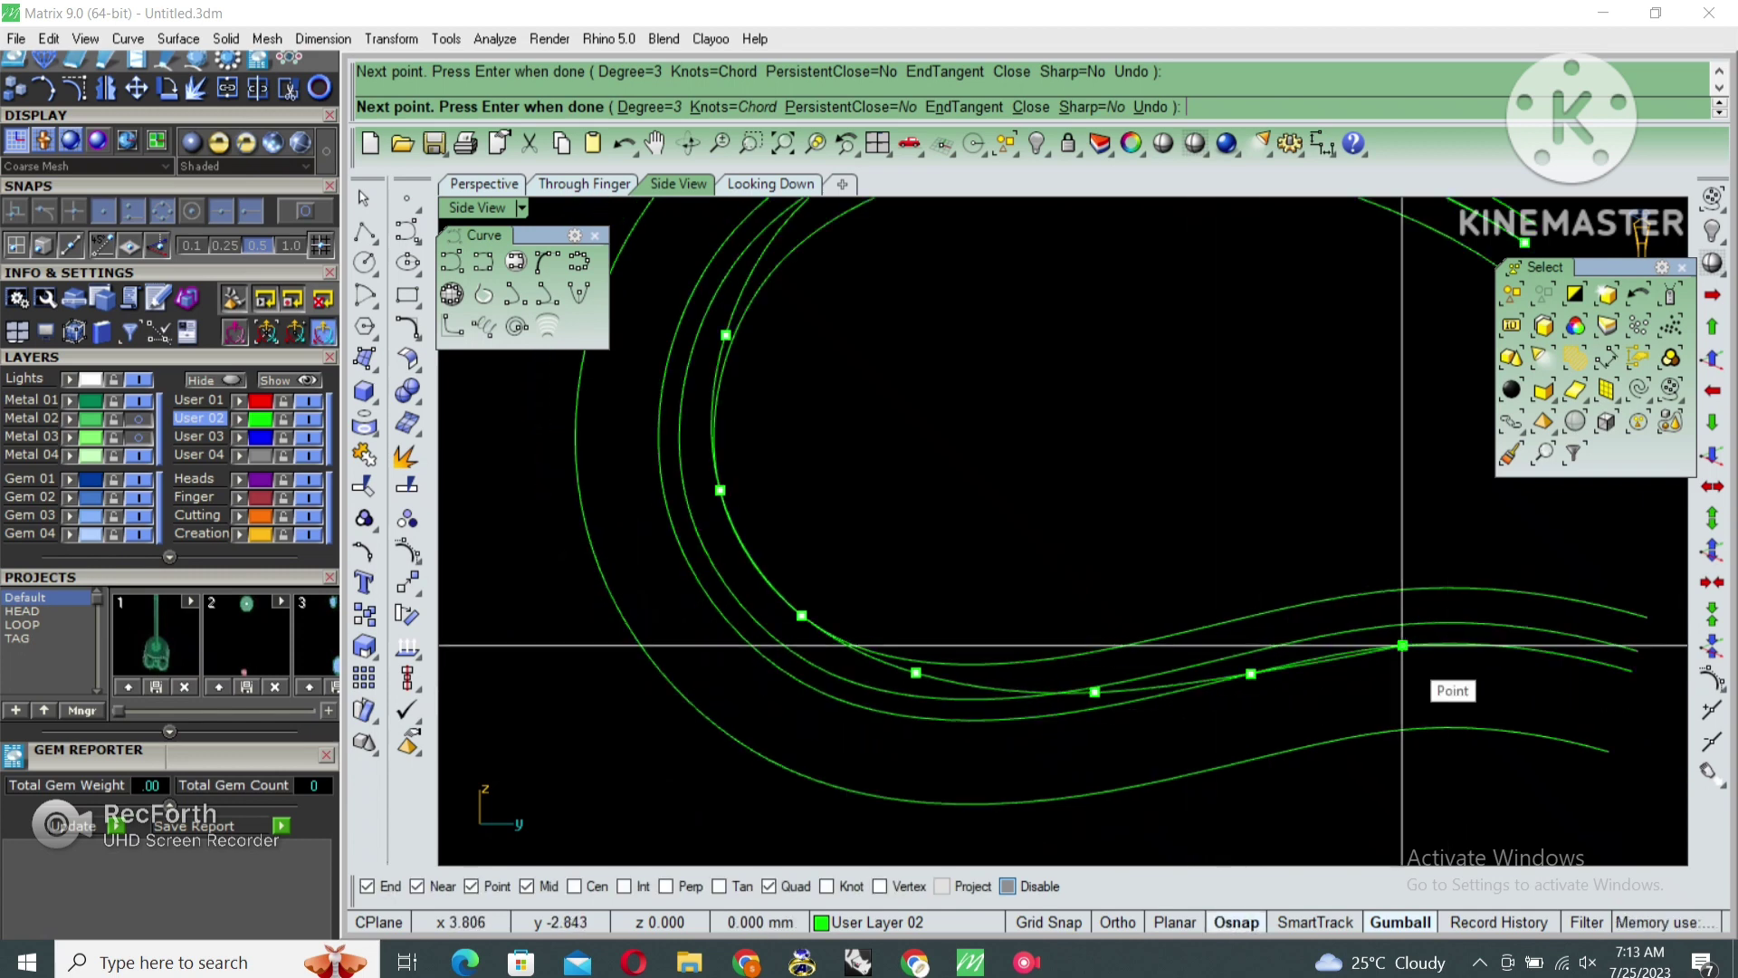
click(1630, 666)
key(F3)
key(Return)
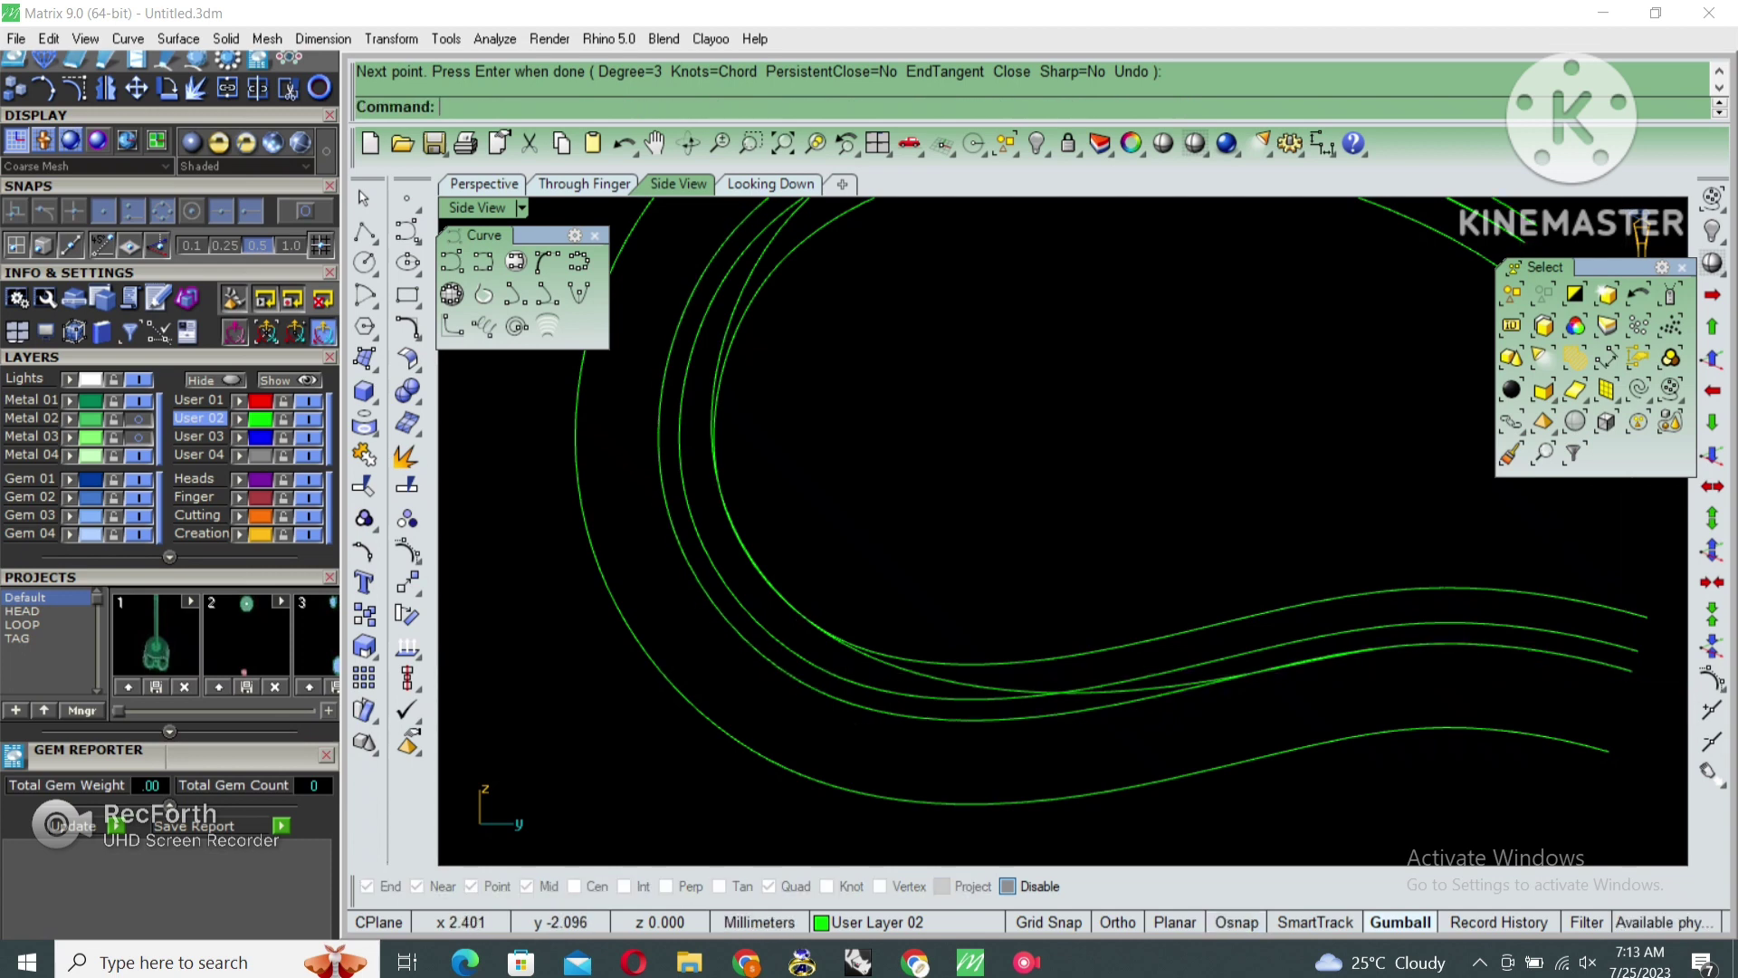
Delete the three offset guide curves, keeping the outer hoop curve and the new interpolated inner curve
click(1177, 634)
key(Delete)
click(1358, 650)
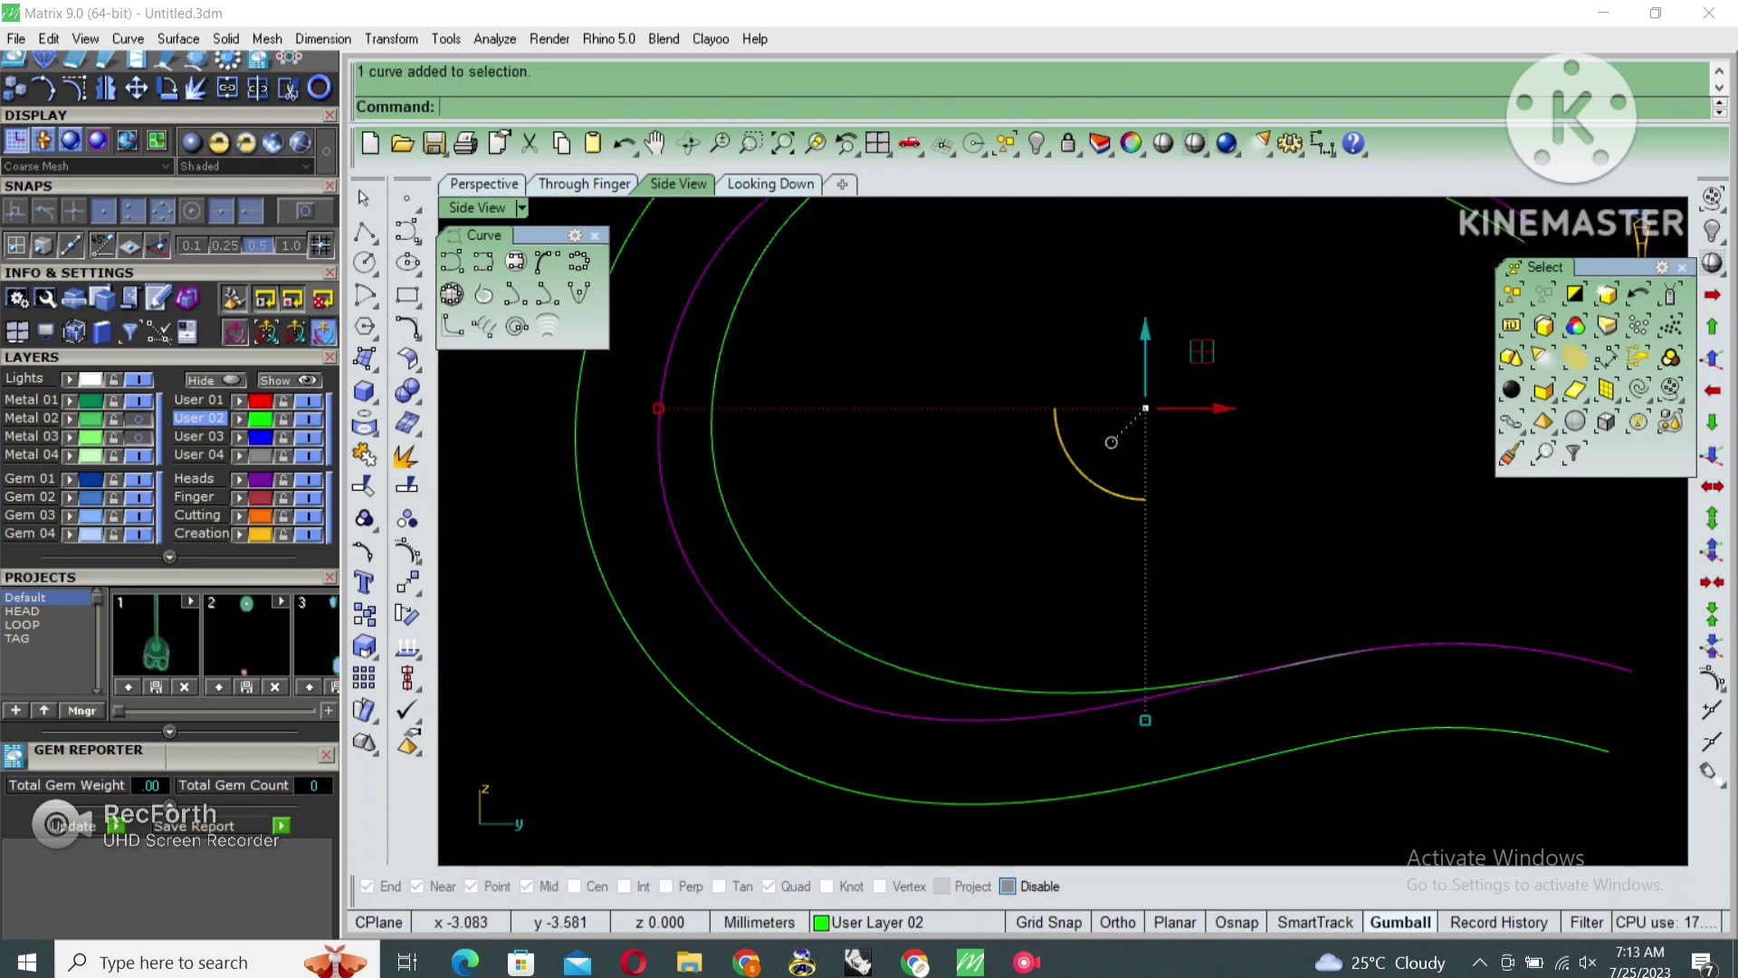
key(Delete)
scroll(996, 543, down, 3)
Turn on the inner curve's control points and nudge the one at its upper-left bend to smooth the curve
click(1195, 529)
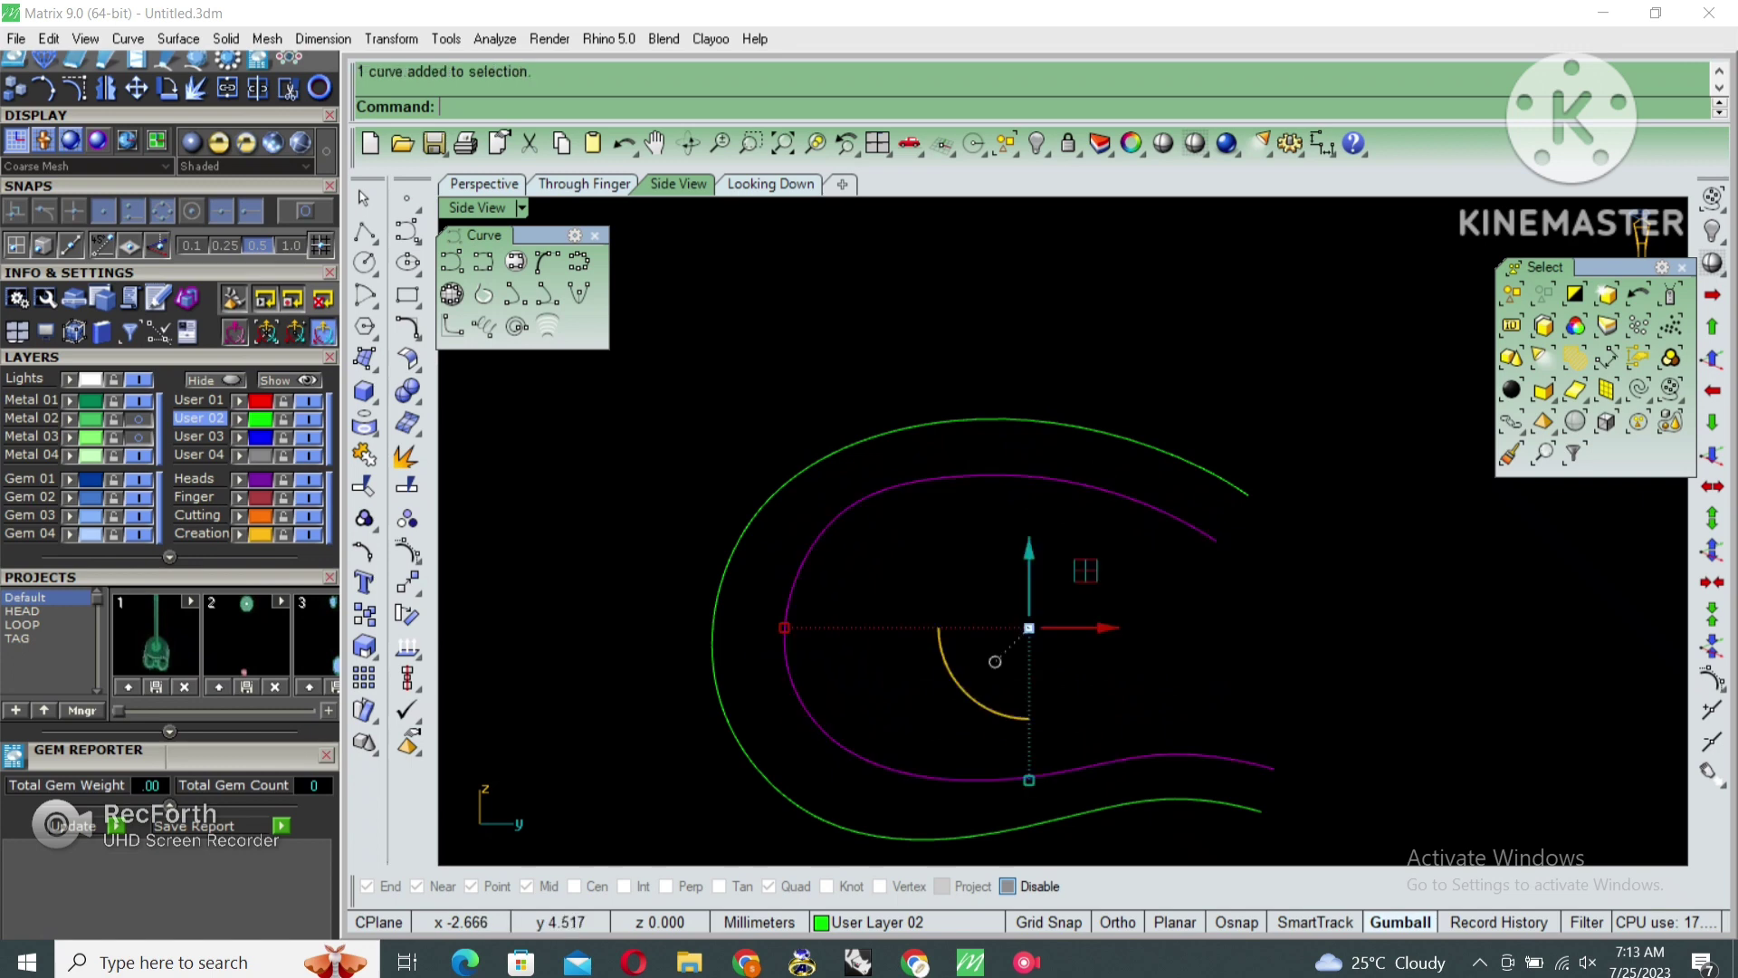
right_drag(1086, 570, 1179, 532)
key(F10)
scroll(903, 488, up, 3)
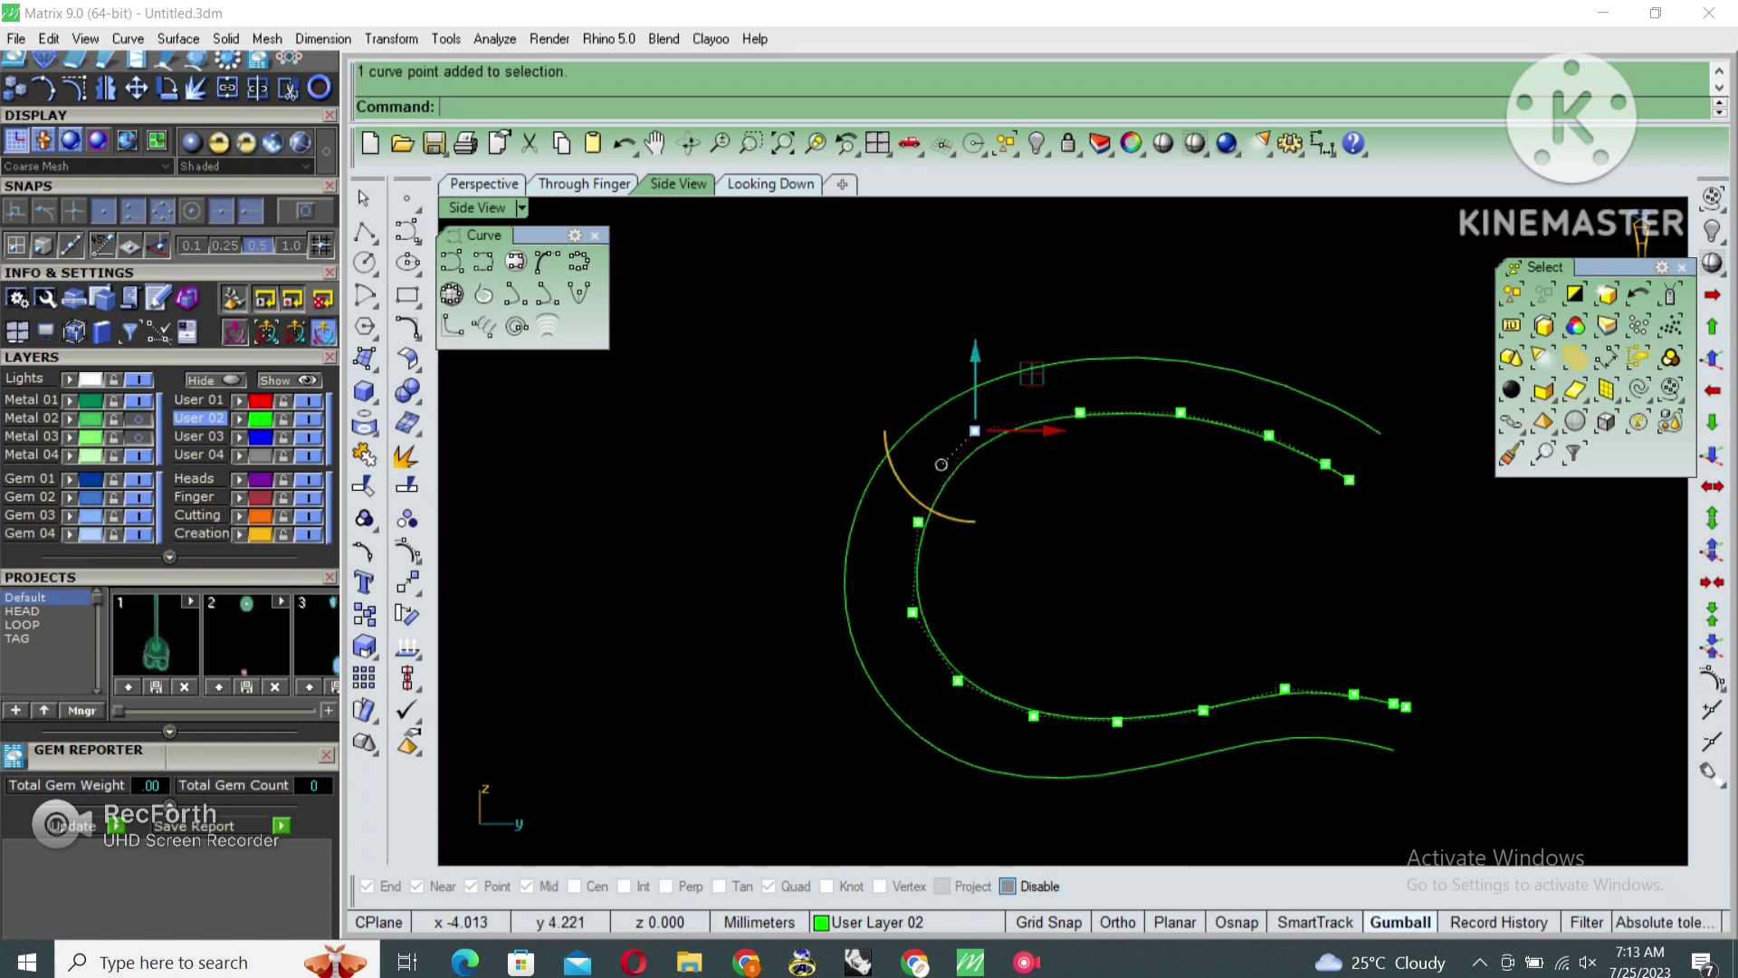
text(m)
key(Return)
click(973, 426)
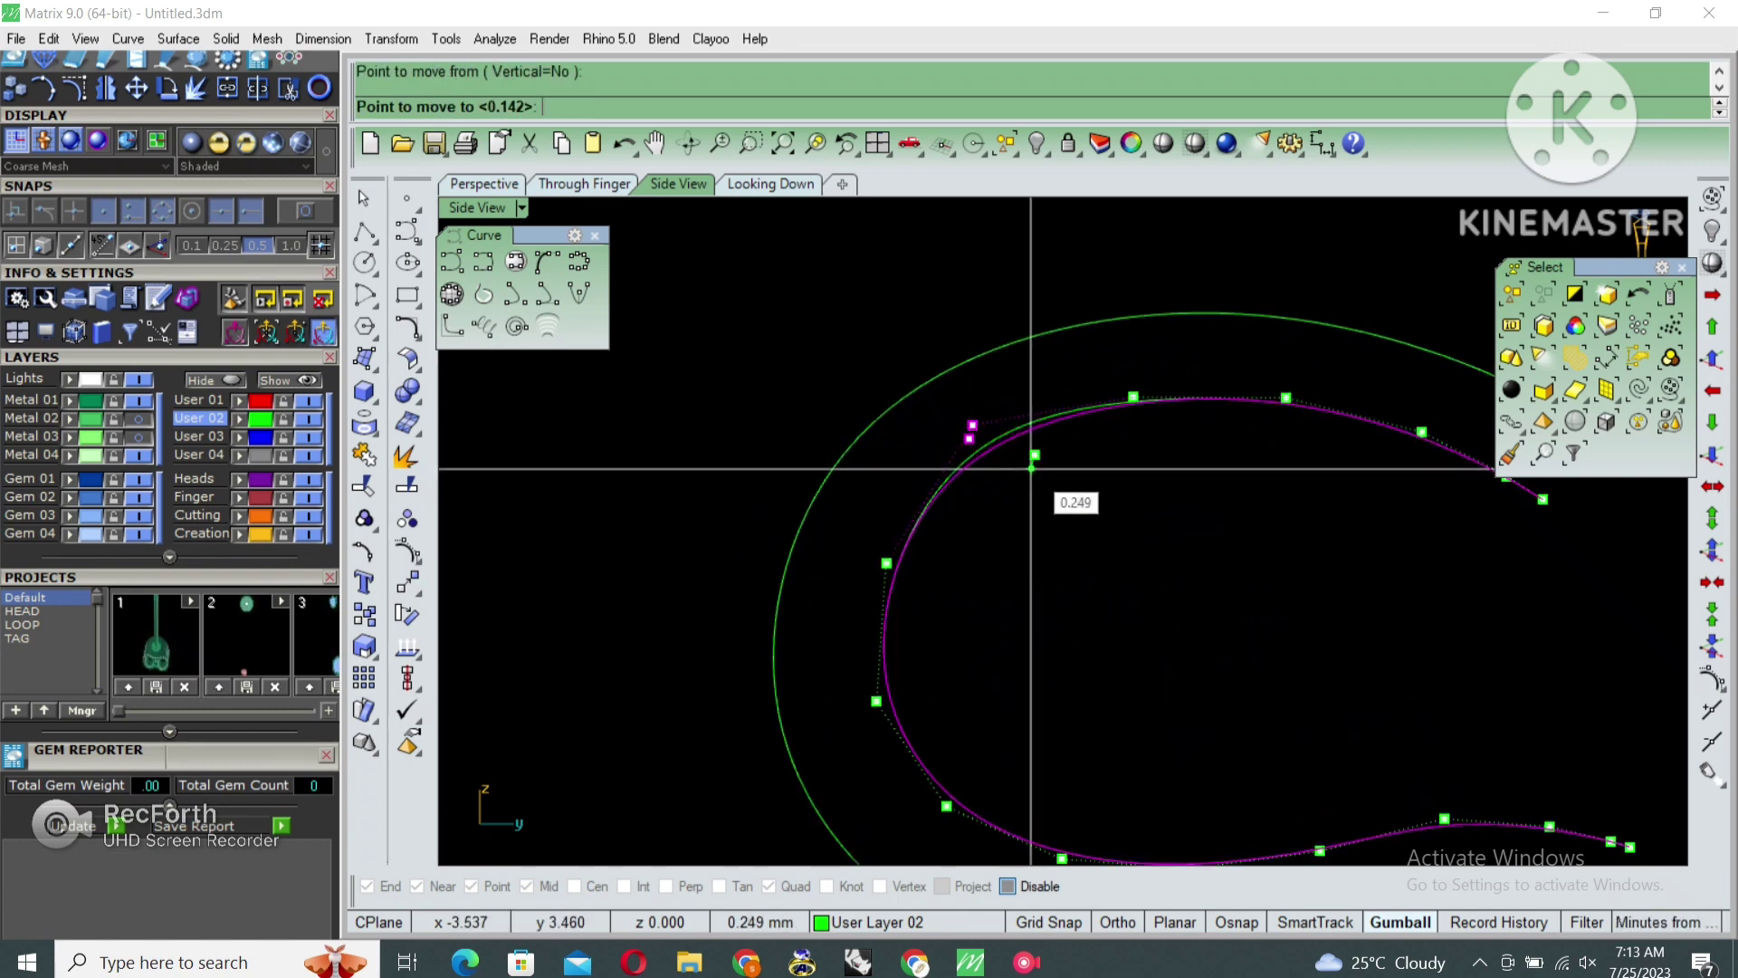
click(1030, 460)
scroll(955, 446, down, 2)
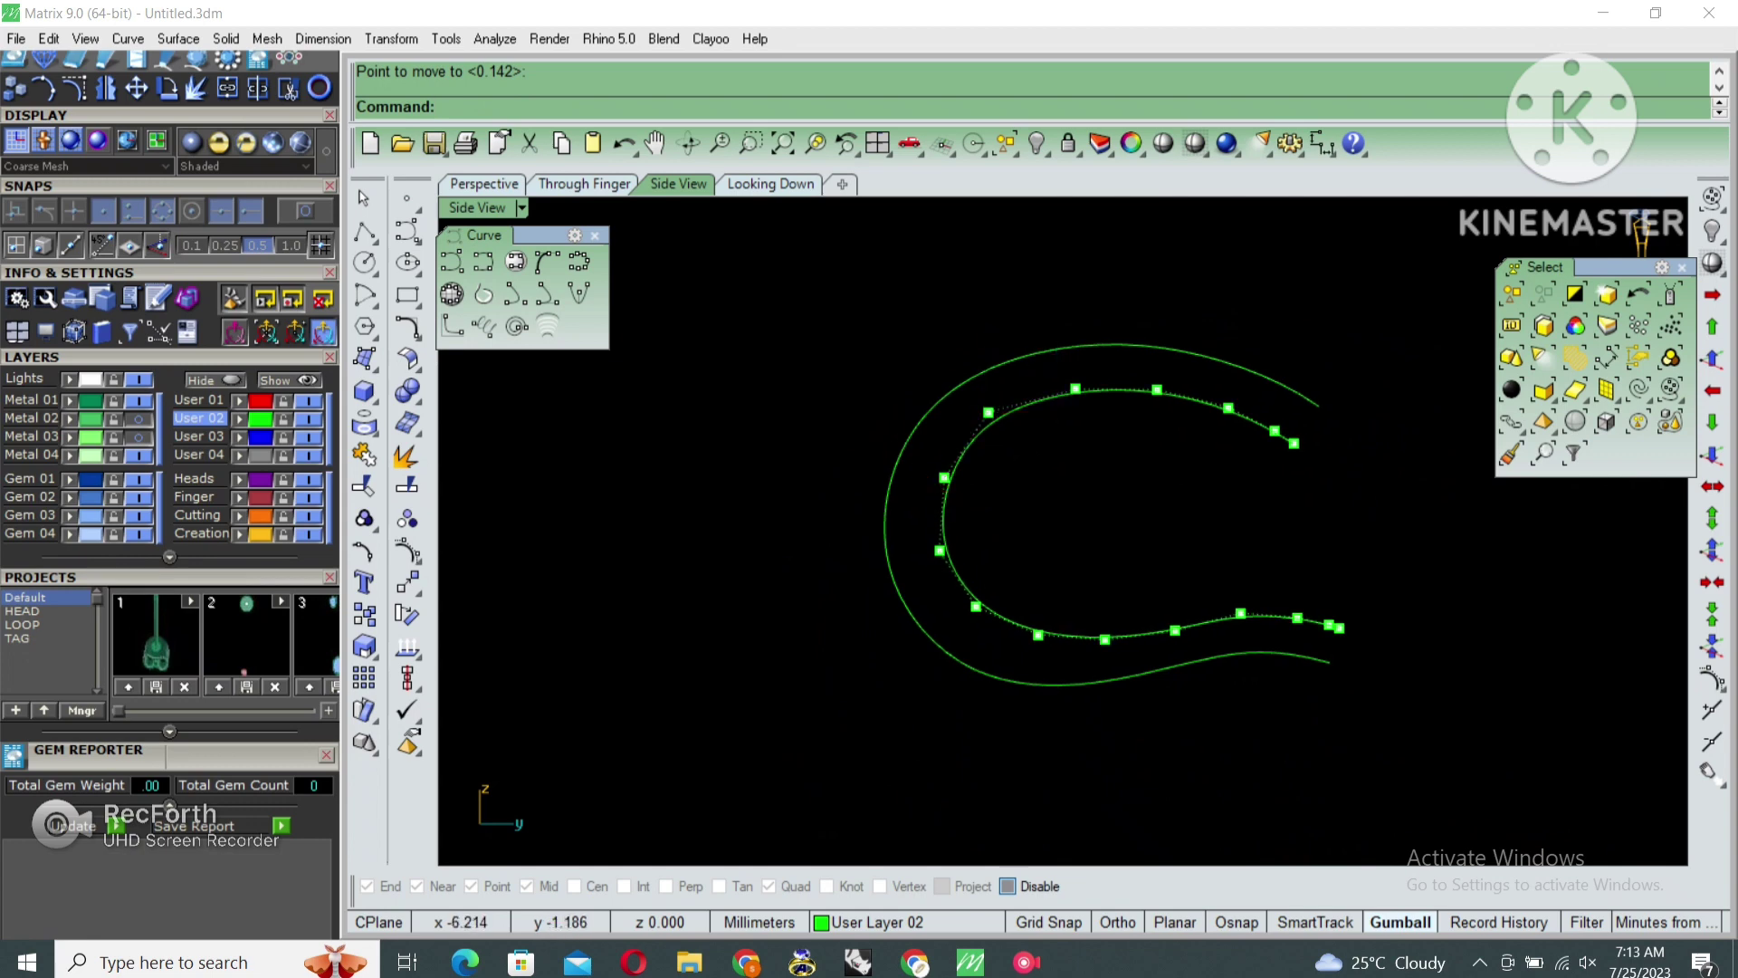
Fine-tune the same upper-left control point of the inner curve once more and turn off the control points
scroll(1039, 471, up, 5)
key(Return)
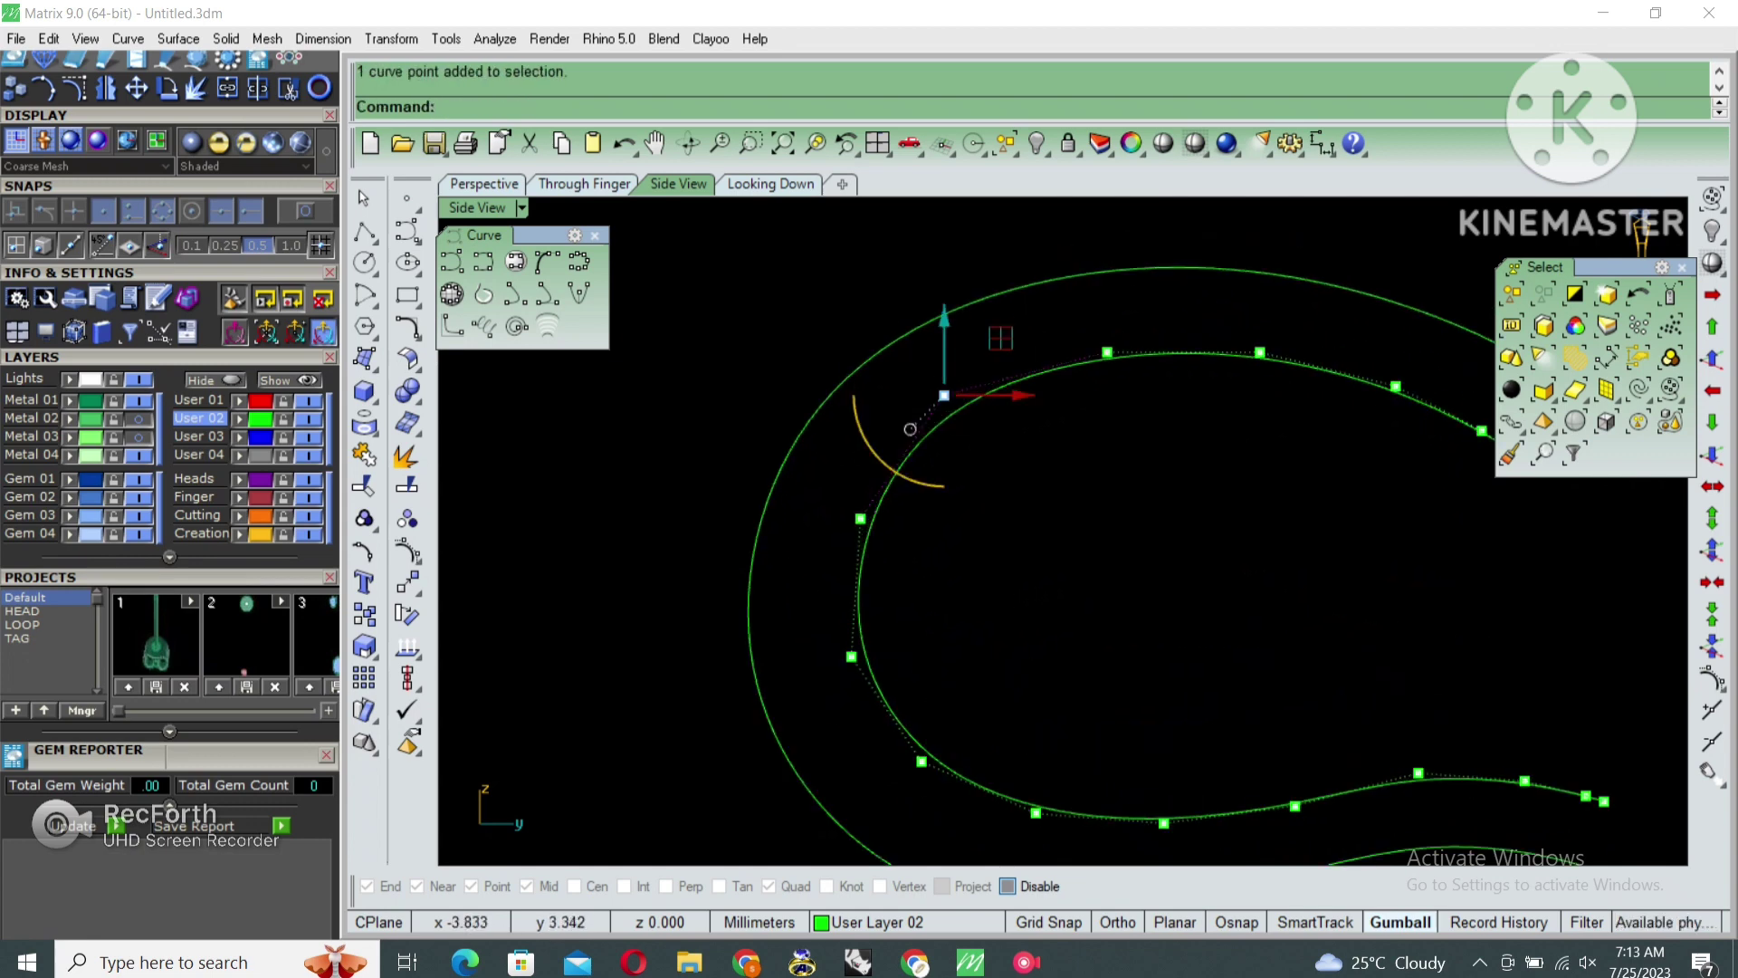
key(Return)
click(944, 396)
click(1021, 447)
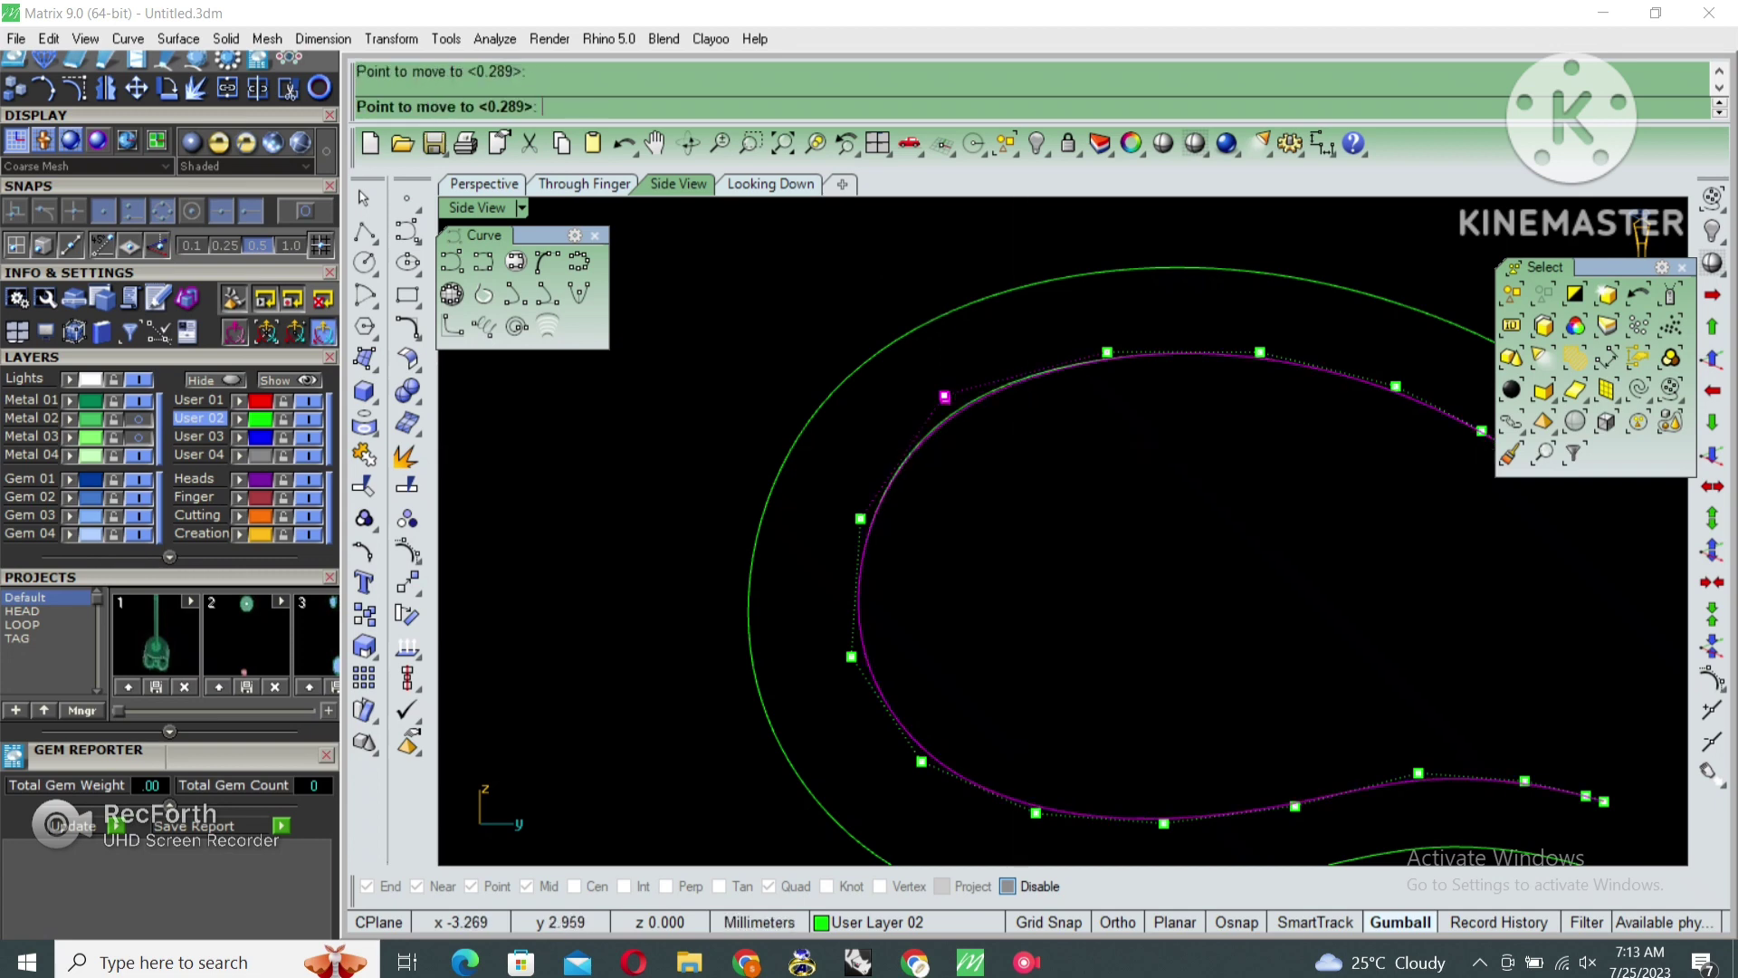
scroll(1021, 447, down, 3)
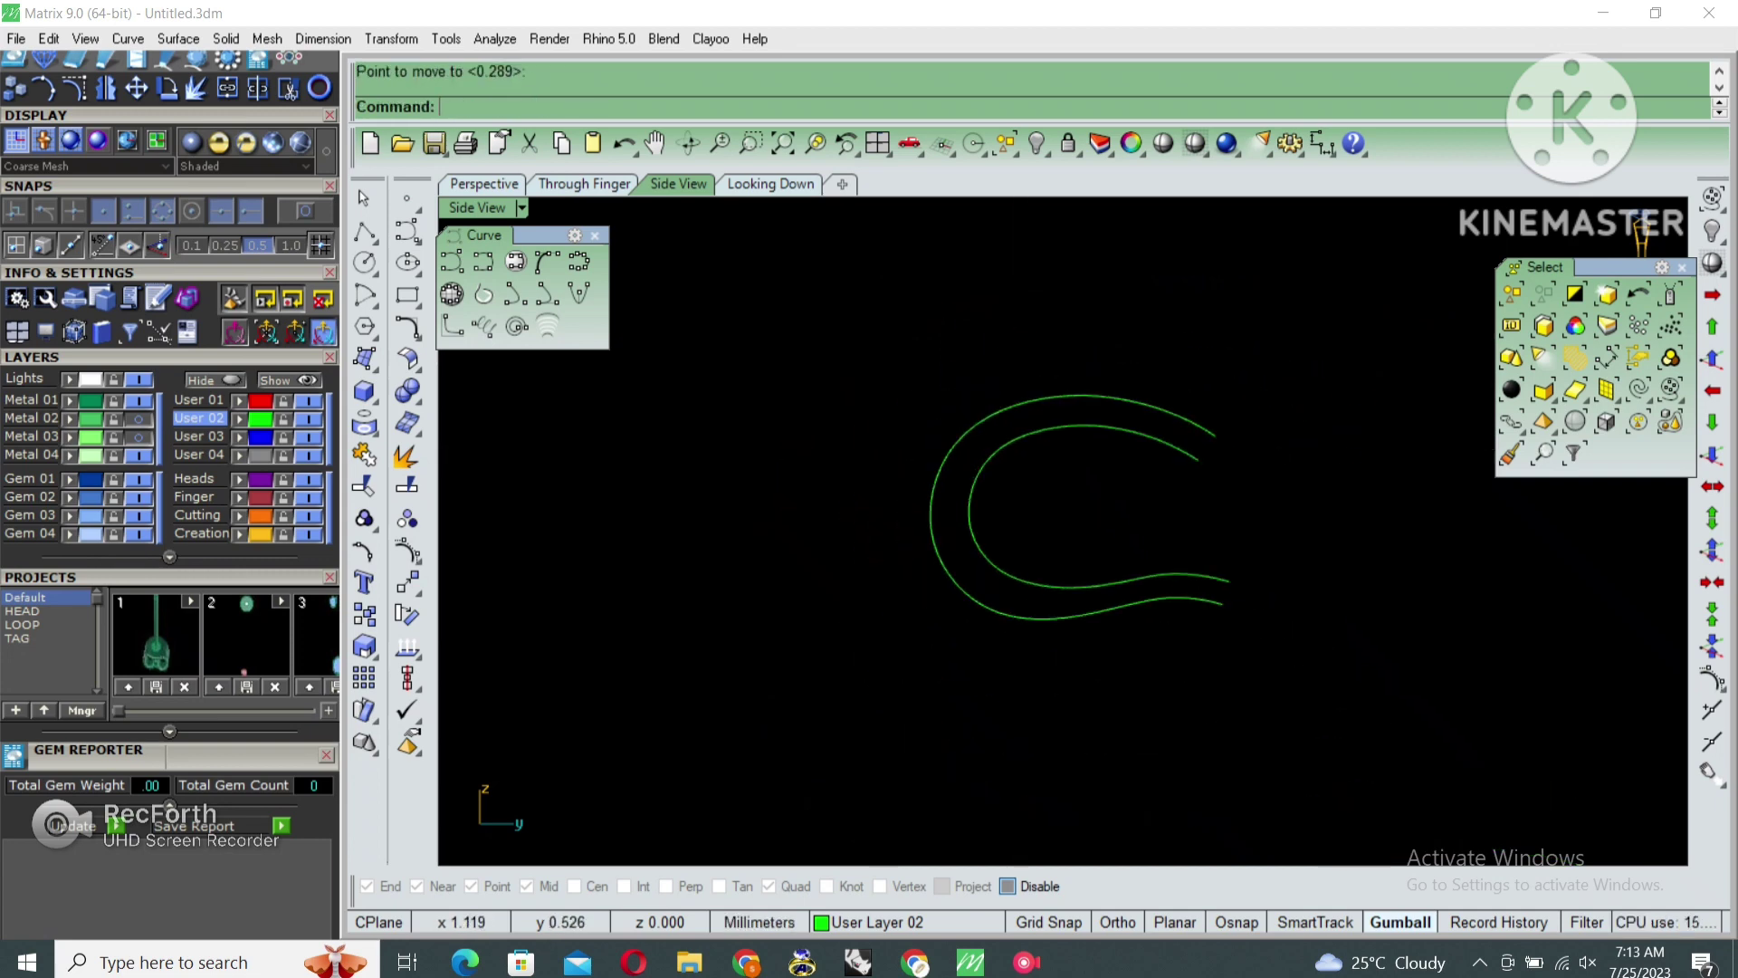
Draw a circle of 2 mm diameter on the outer hoop curve's lower-left bend as a thickness gauge
key(ctrl+a)
key(Escape)
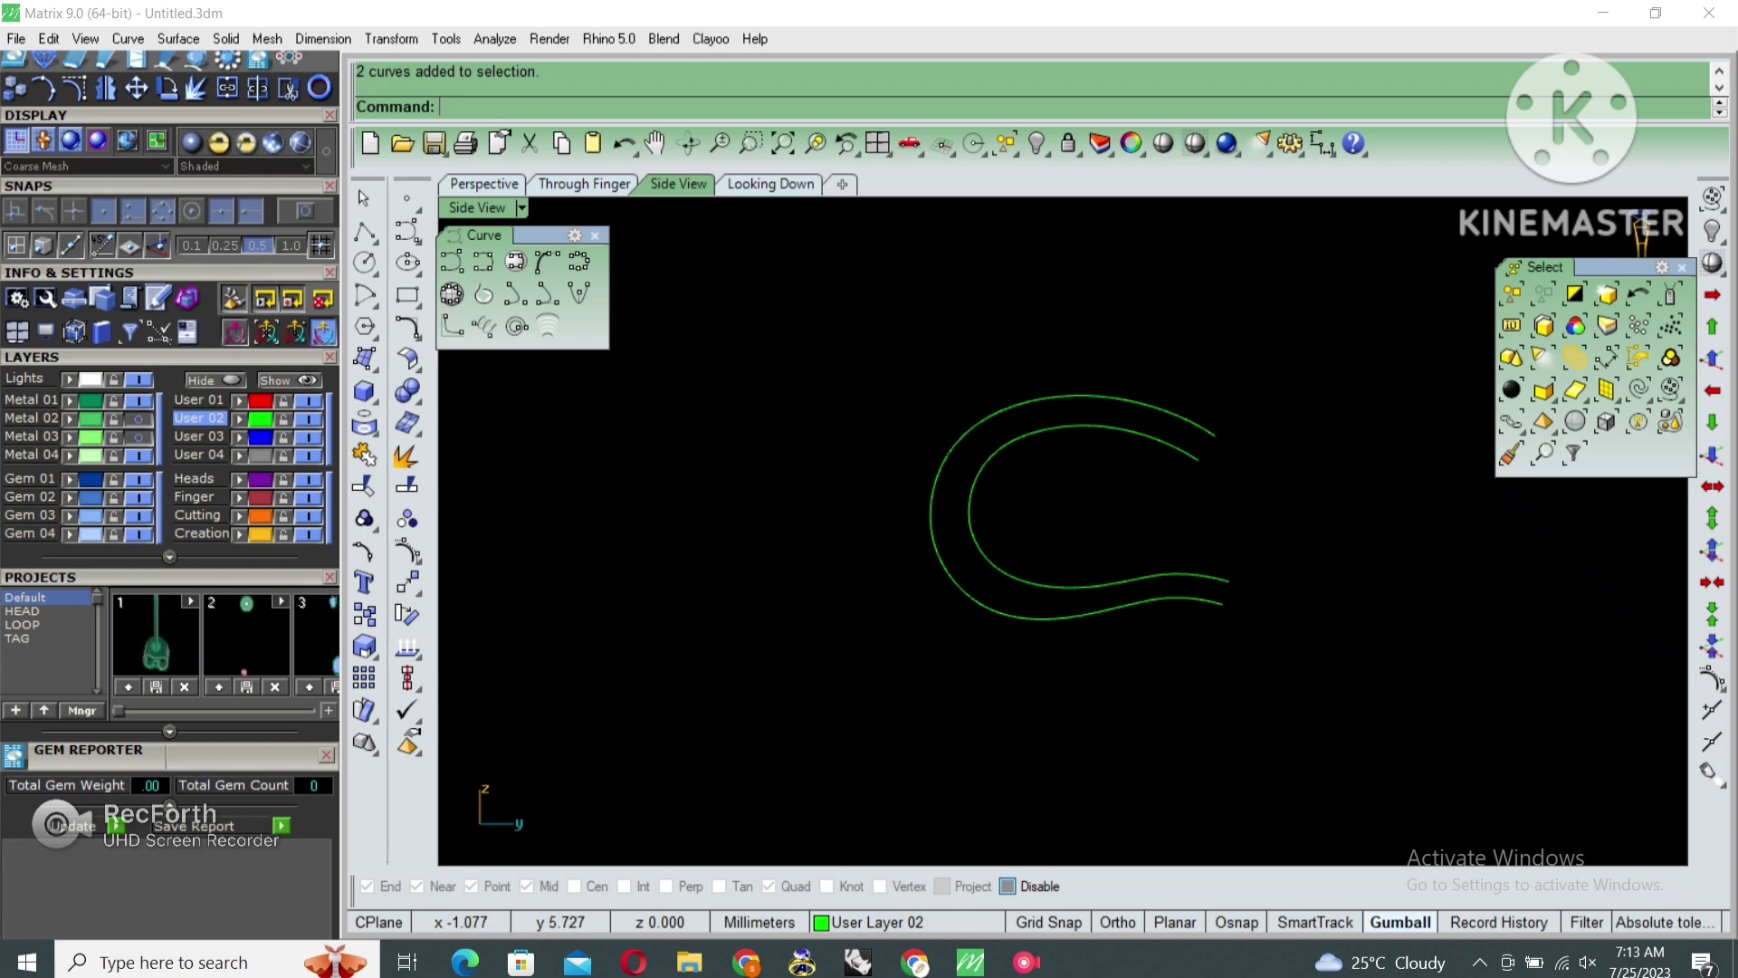
right_drag(1042, 541, 976, 529)
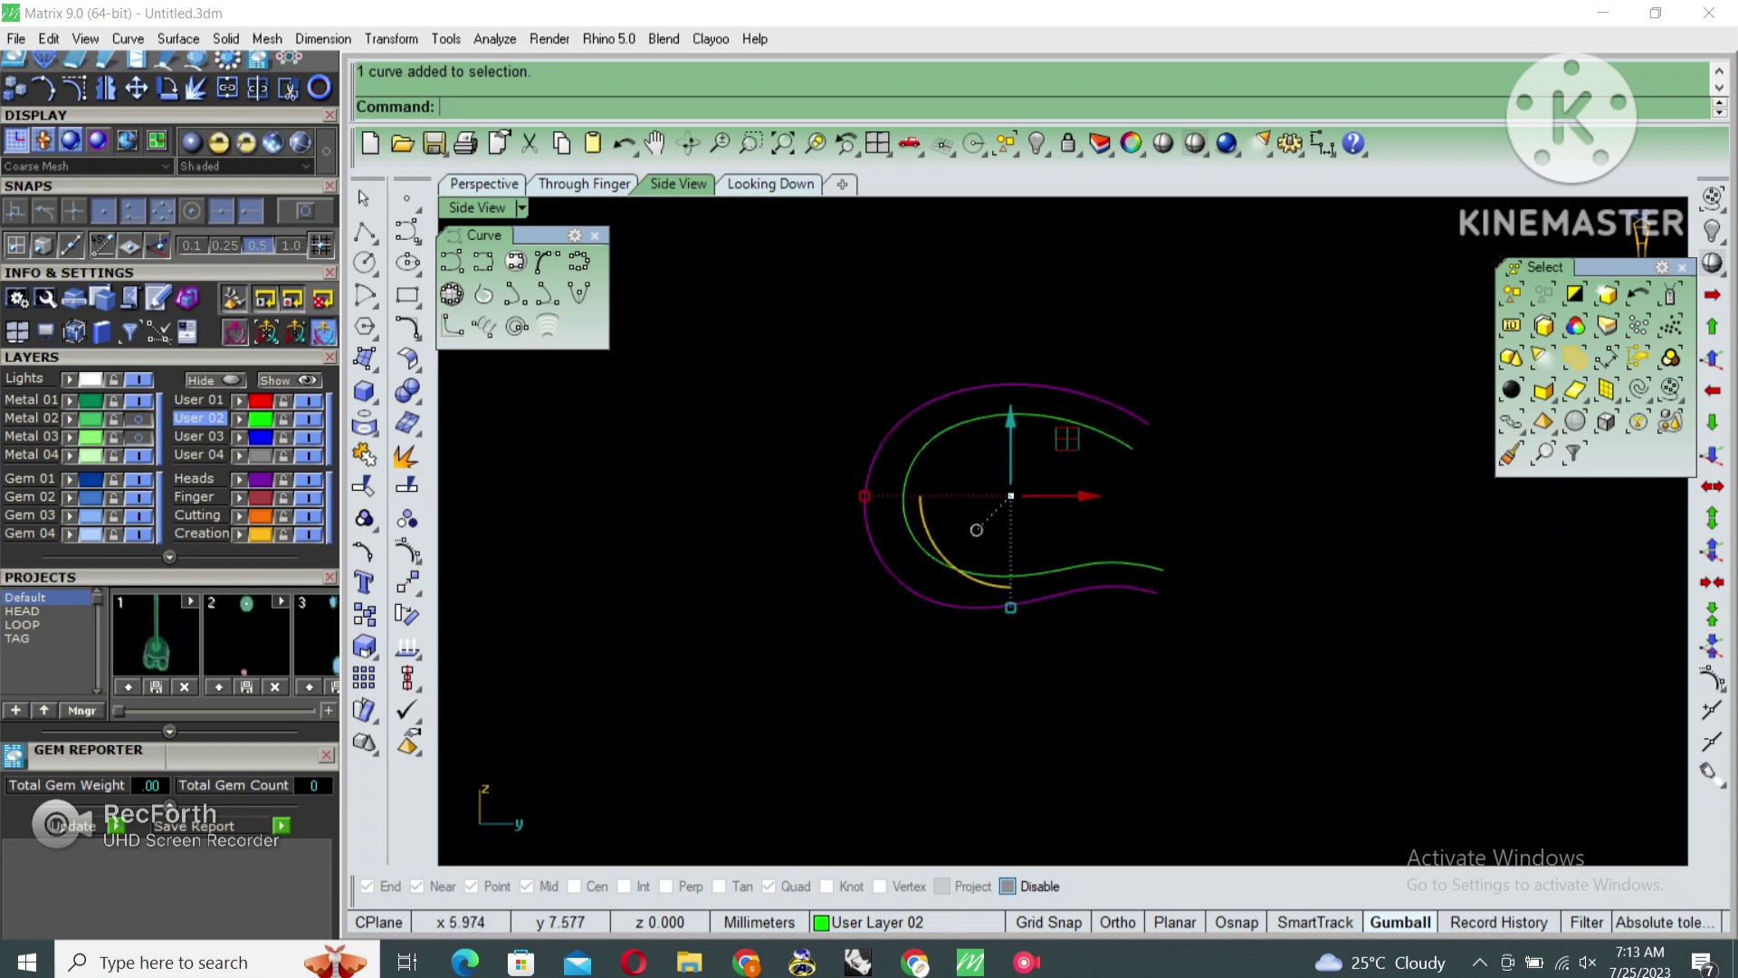
key(Return)
scroll(977, 530, up, 3)
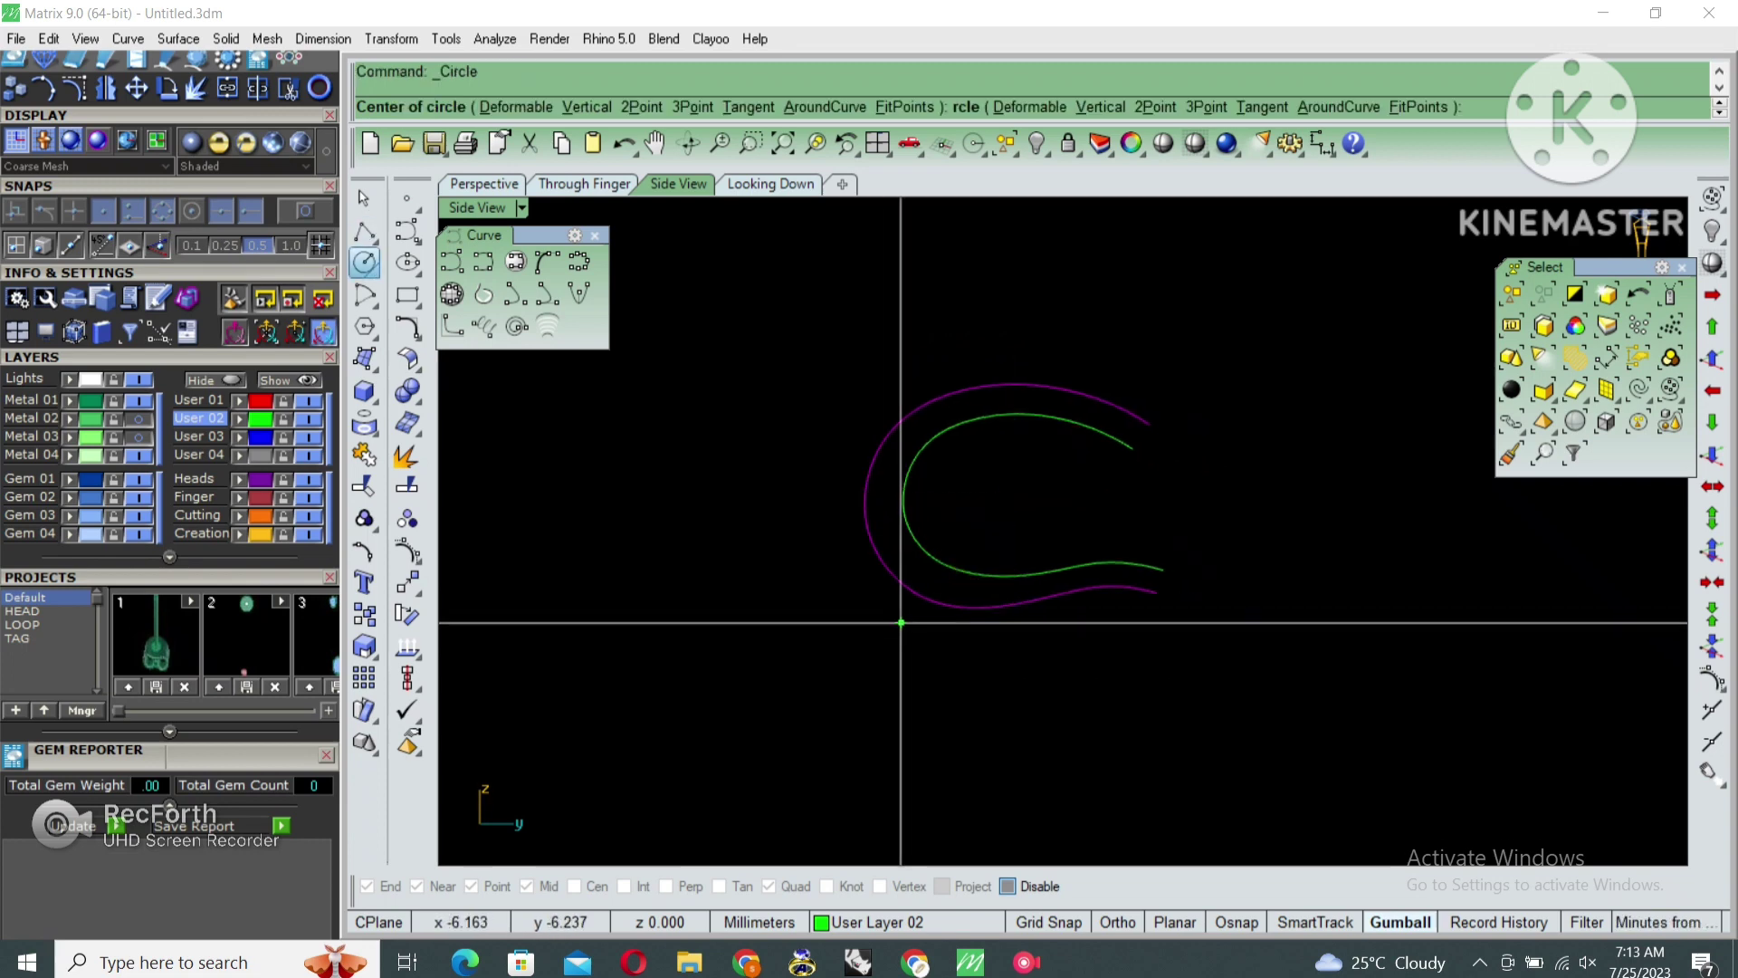
click(894, 523)
text(2)
key(Return)
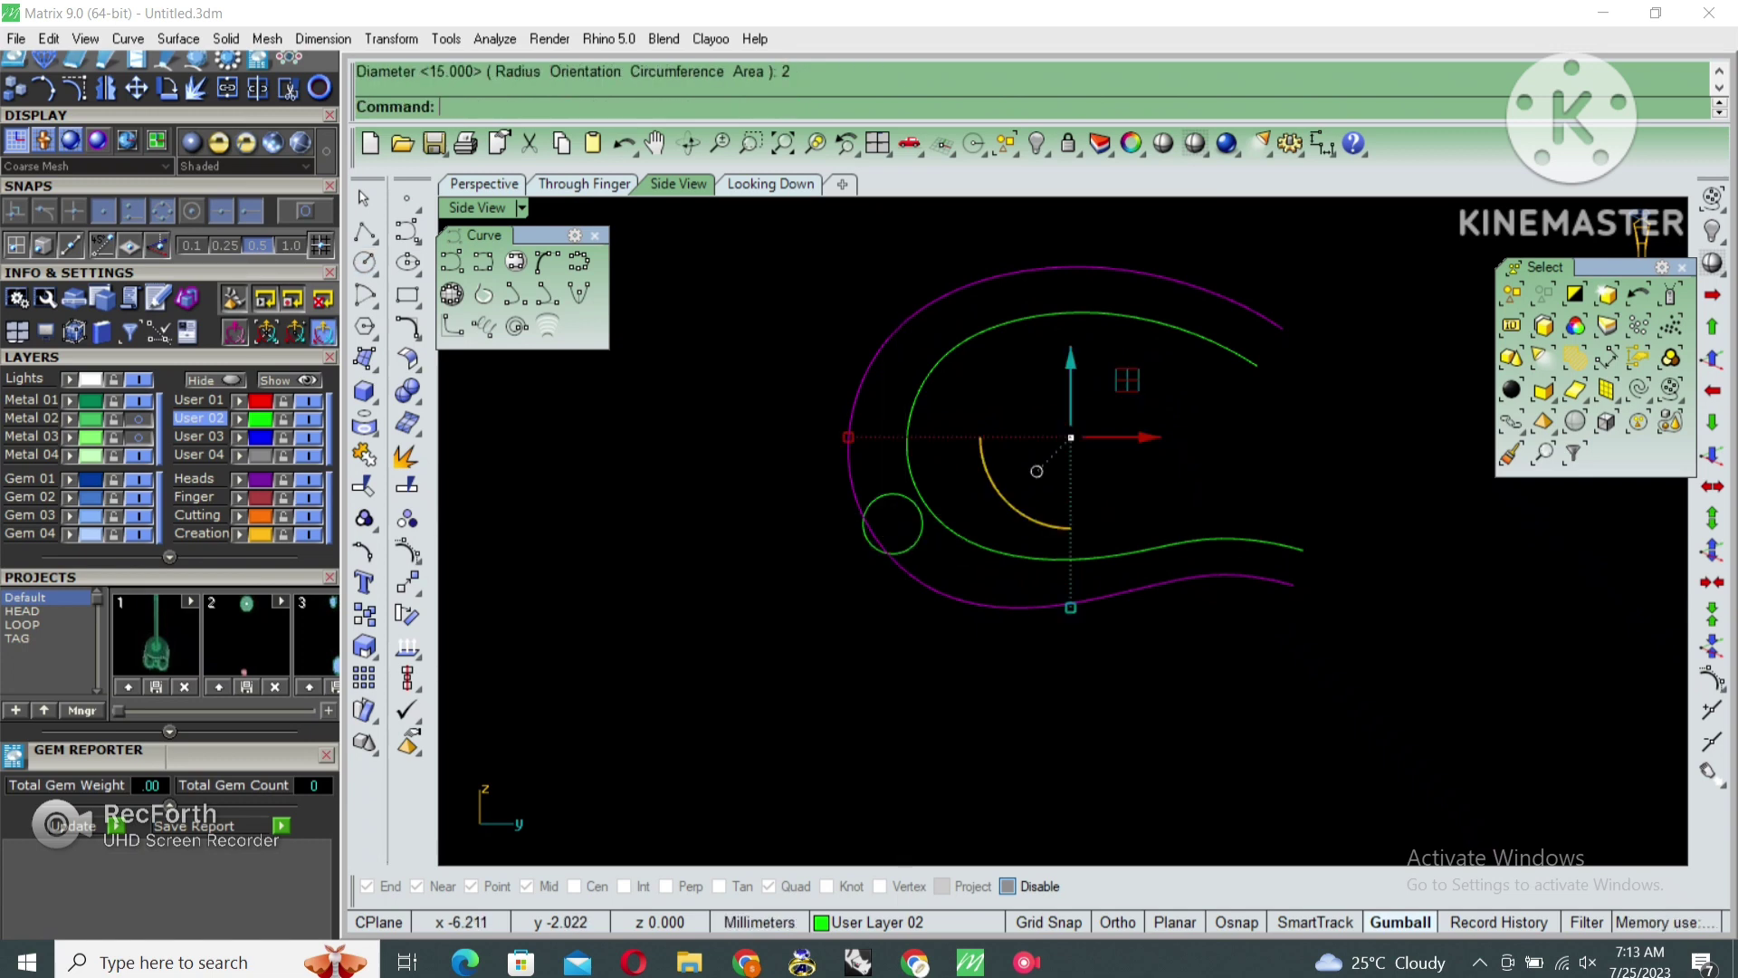
Move the gauge circle about 0.29 mm up and inward to fit it between the outer and inner hoop curves
click(923, 523)
scroll(853, 543, up, 2)
key(m)
key(Return)
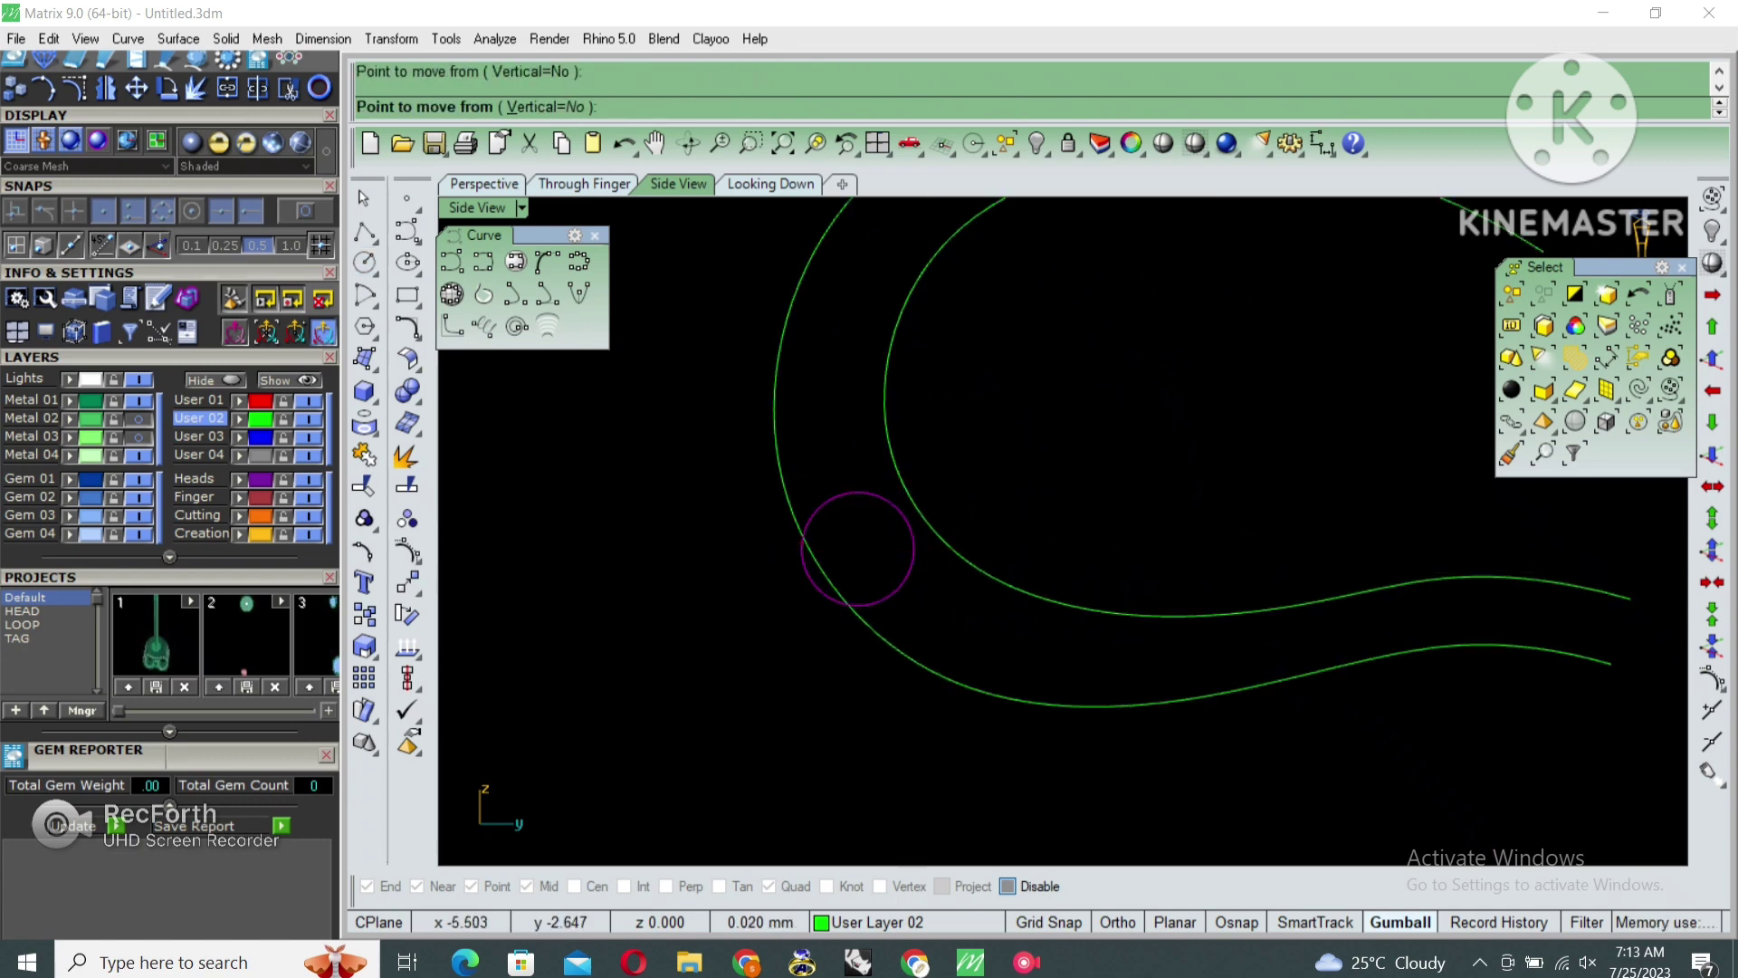
click(921, 563)
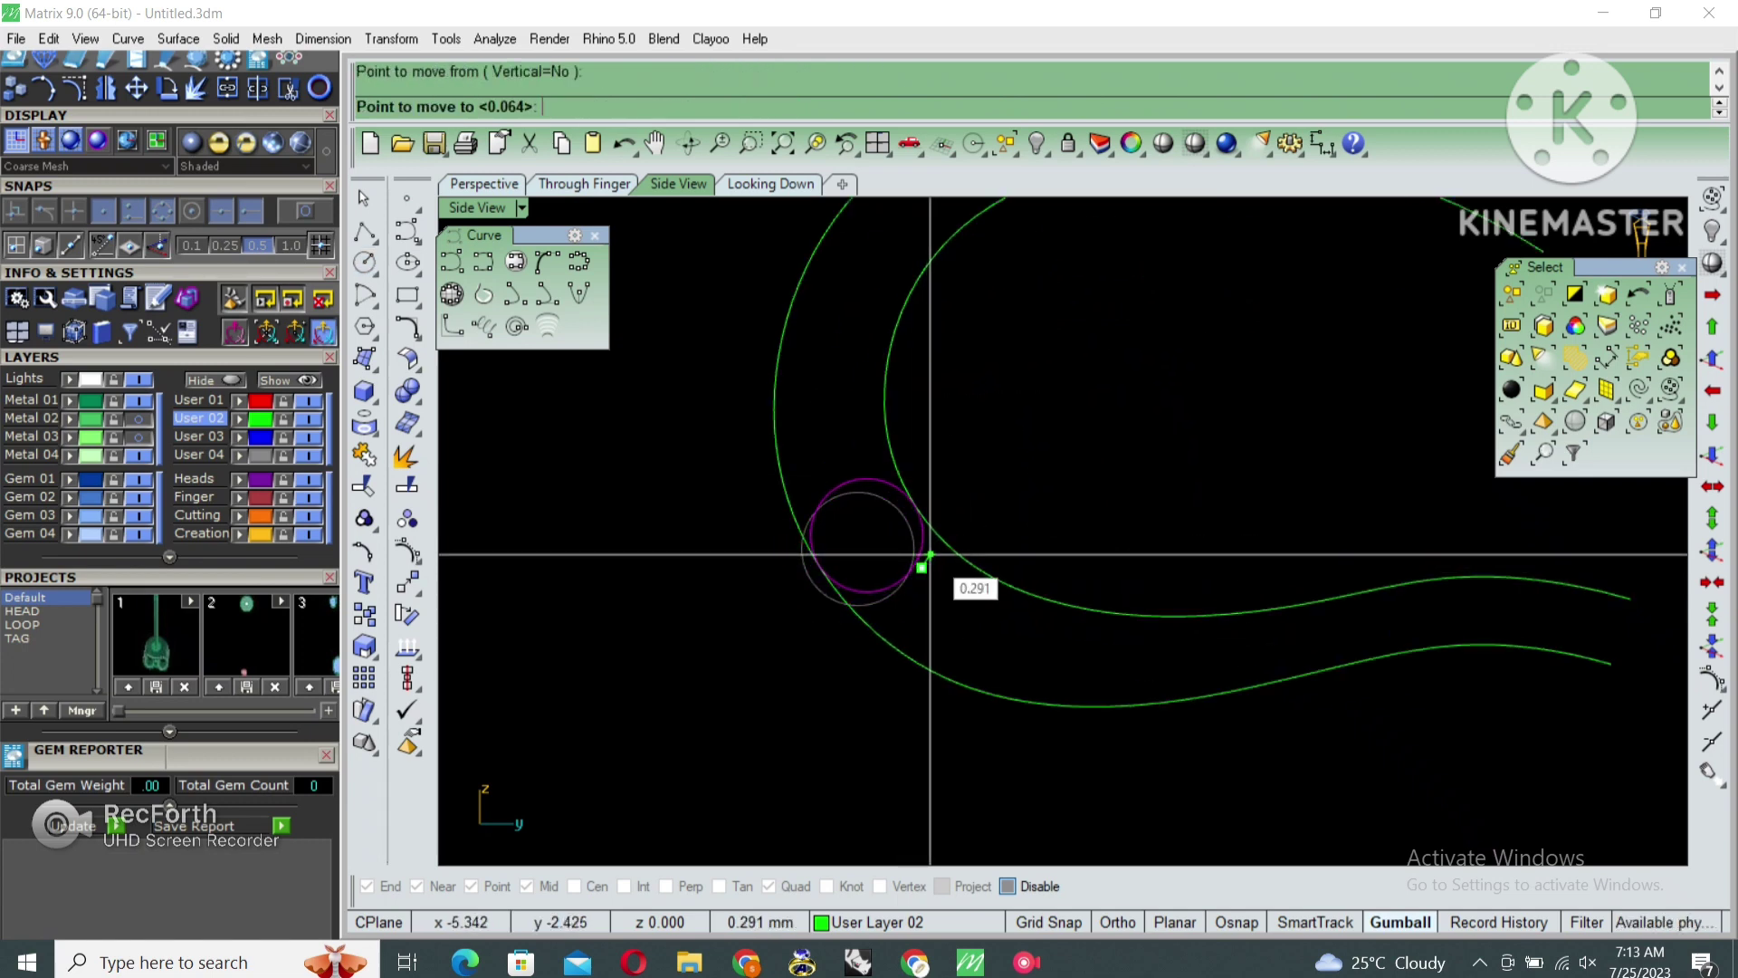
click(930, 554)
scroll(815, 616, down, 3)
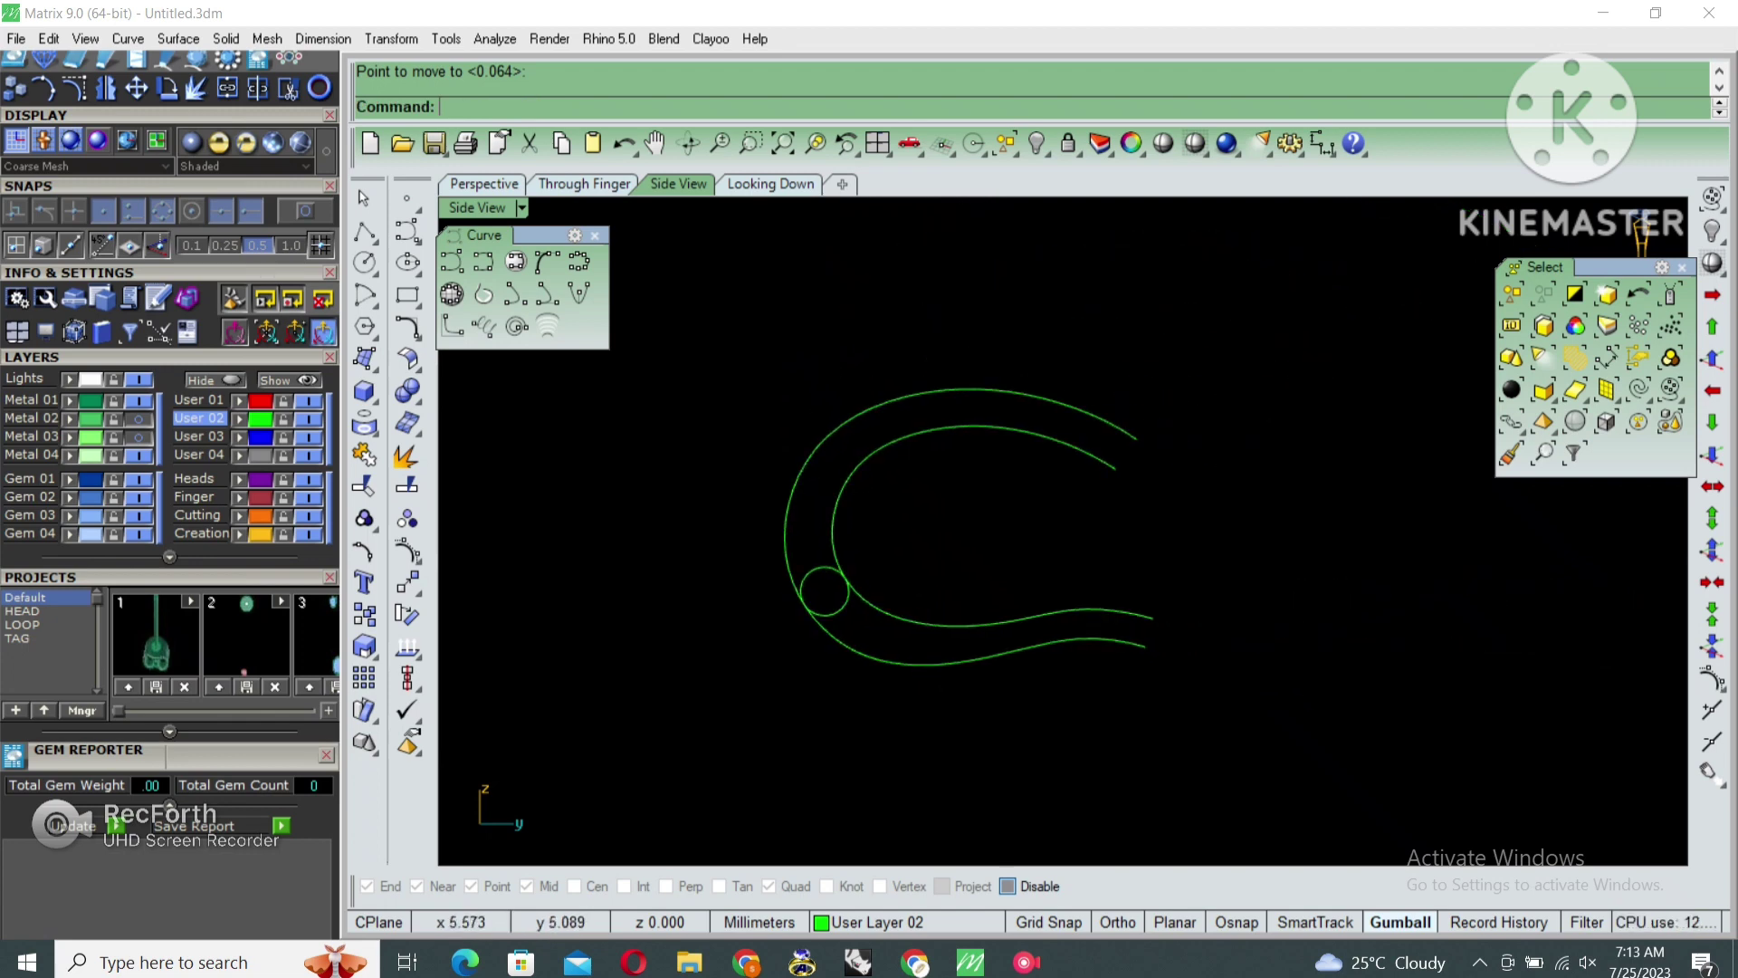
Measure the hoop's opening with an aligned dimension from the inner curve's upper end straight down to its lower branch, without keeping the dimension
drag(1132, 407, 935, 561)
text(a)
key(Return)
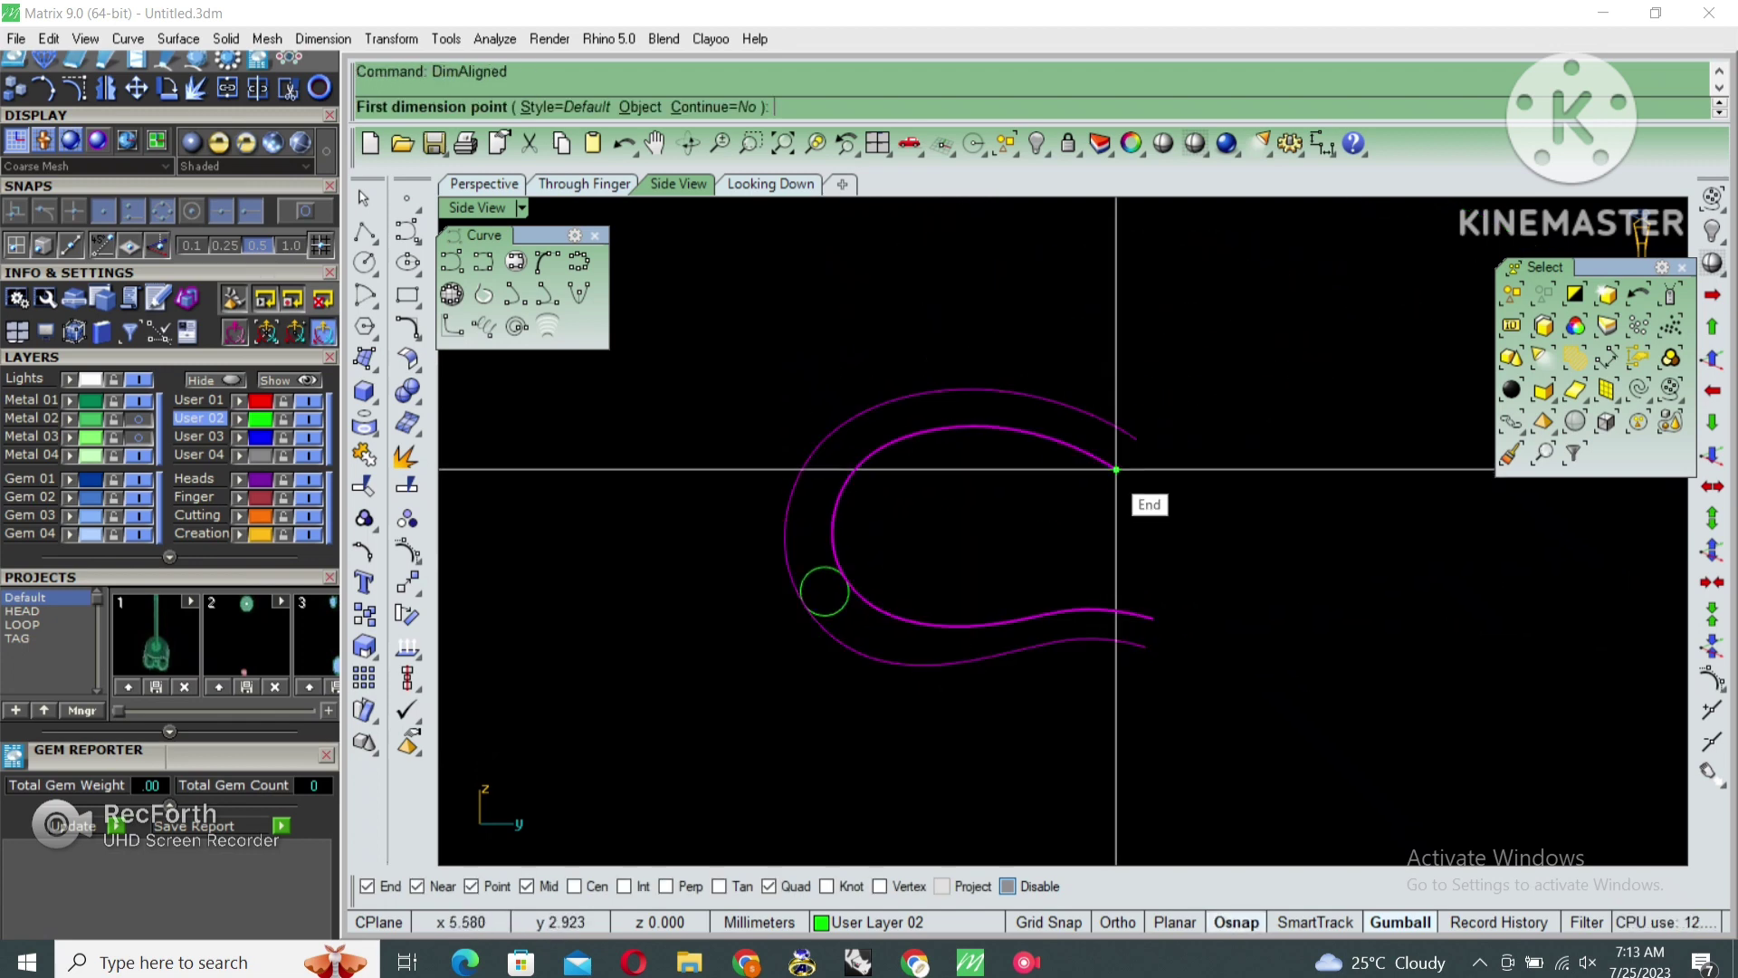
click(1117, 470)
click(1116, 616)
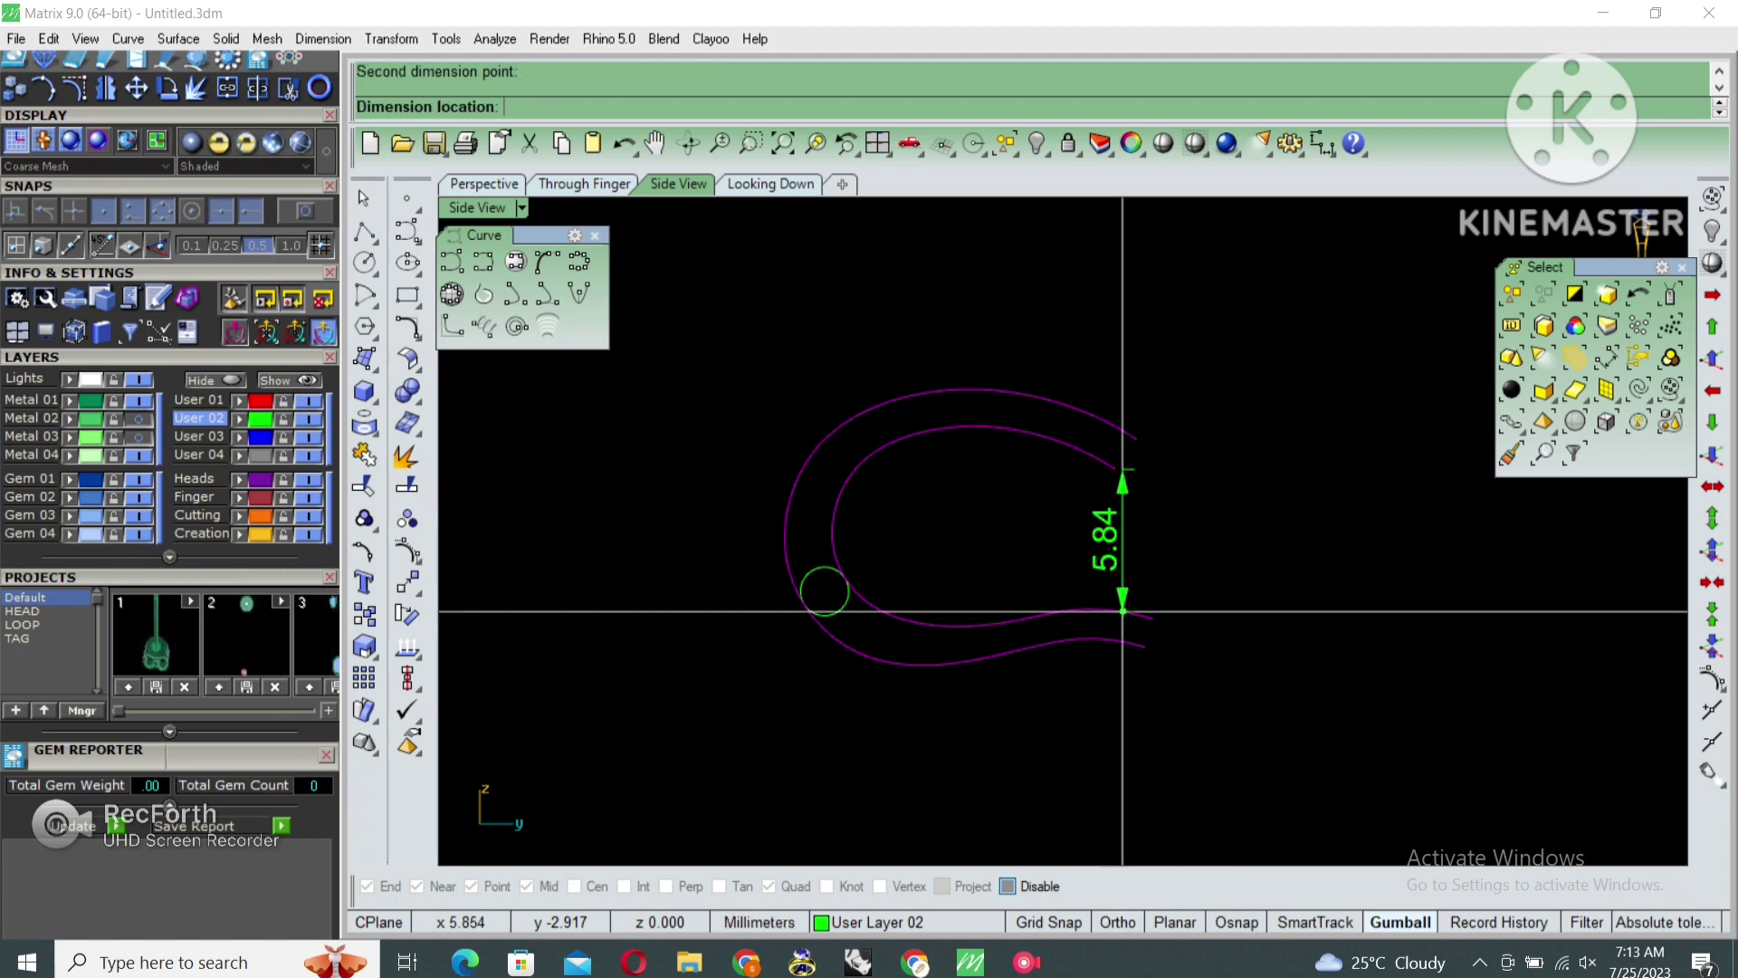
key(Escape)
Turn on both hoop curves' control points, nudge those at the lower ends slightly up and to the left, and turn the points off
scroll(1172, 654, up, 4)
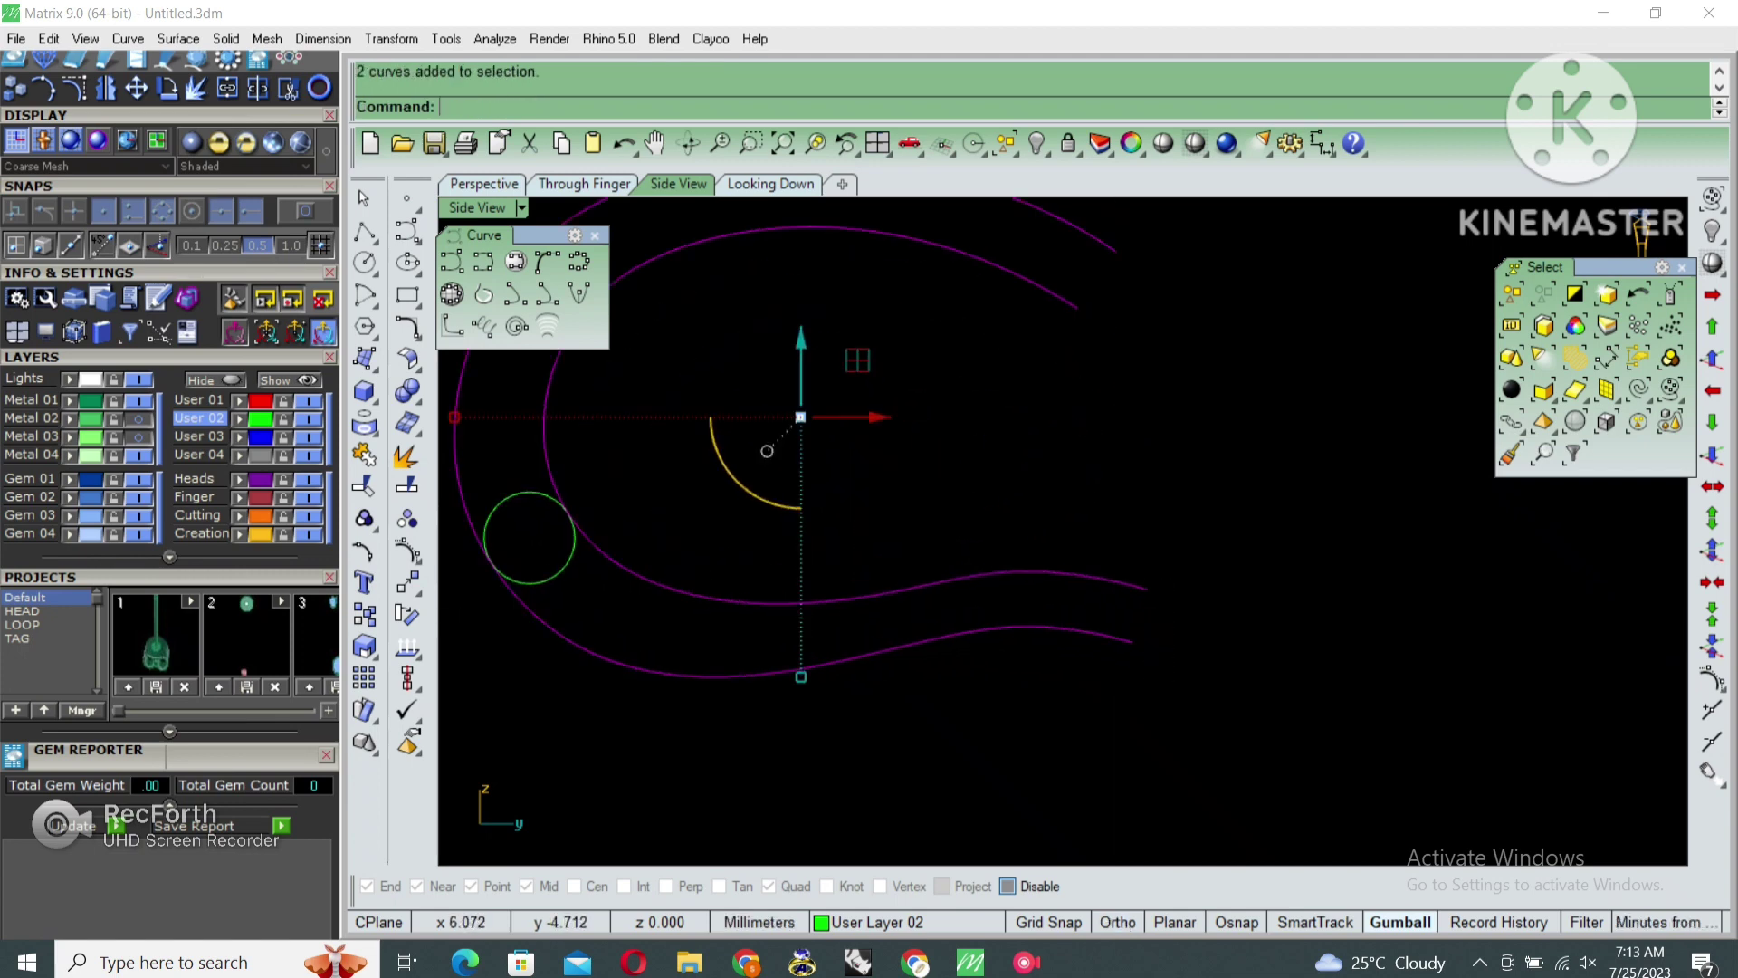
key(F10)
drag(1063, 557, 1164, 656)
scroll(1081, 642, up, 2)
text(m)
key(Return)
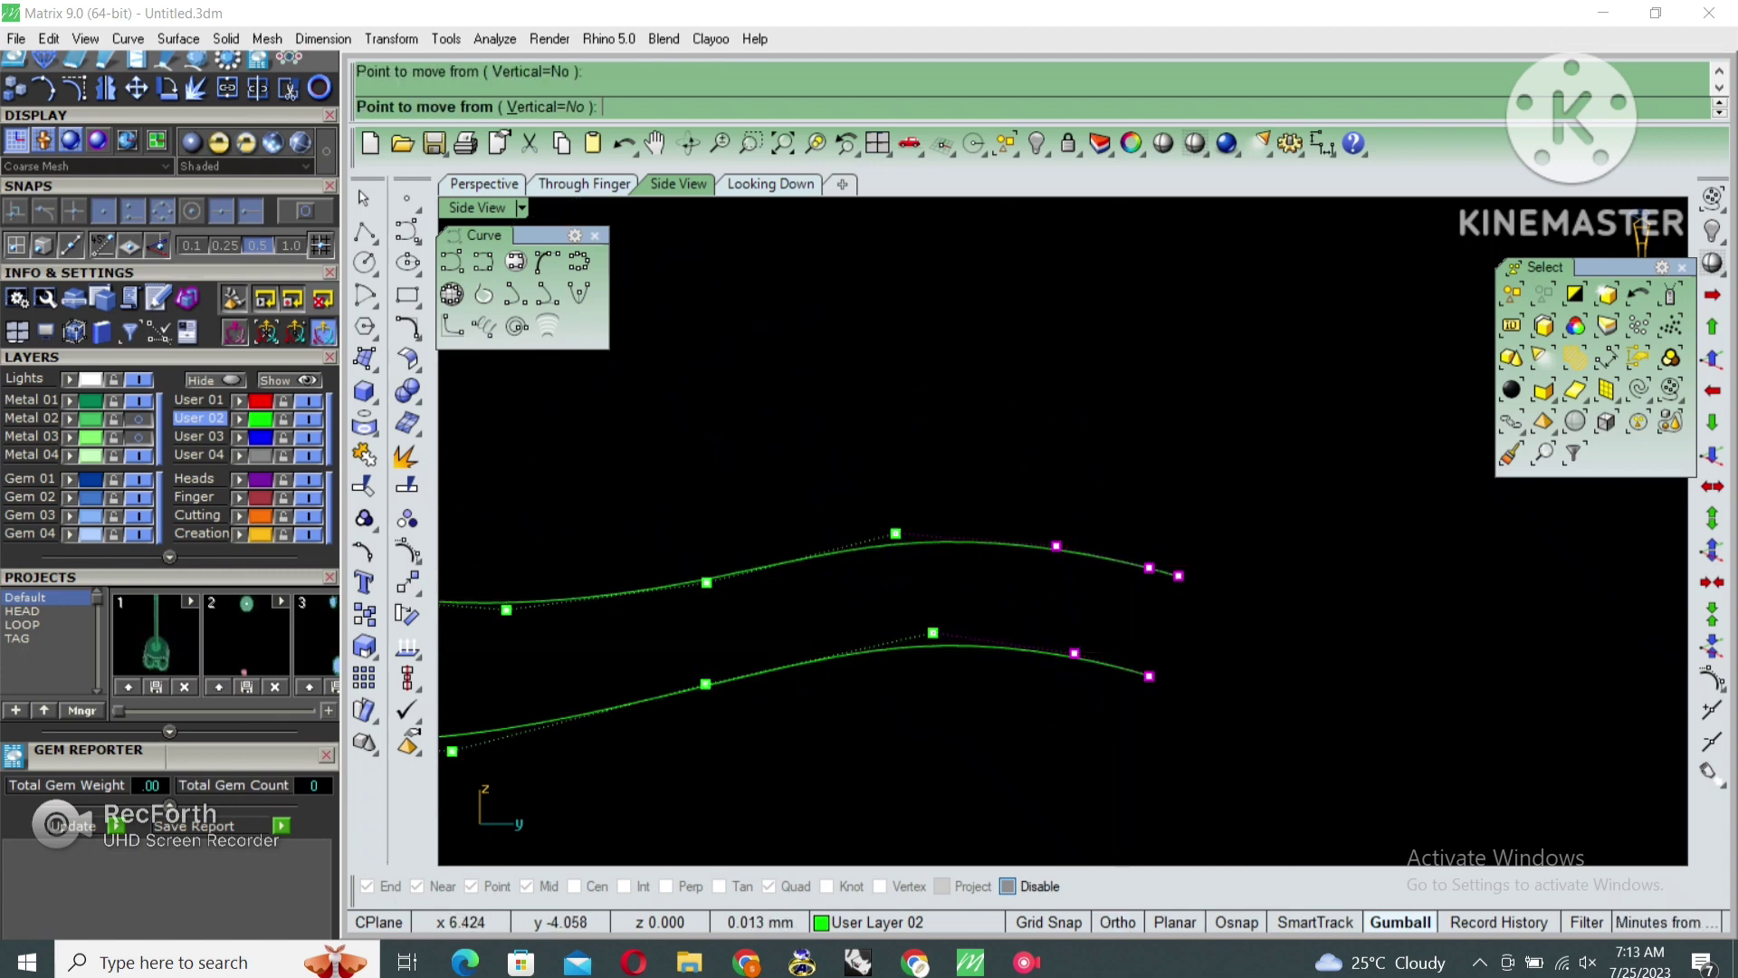
click(1115, 607)
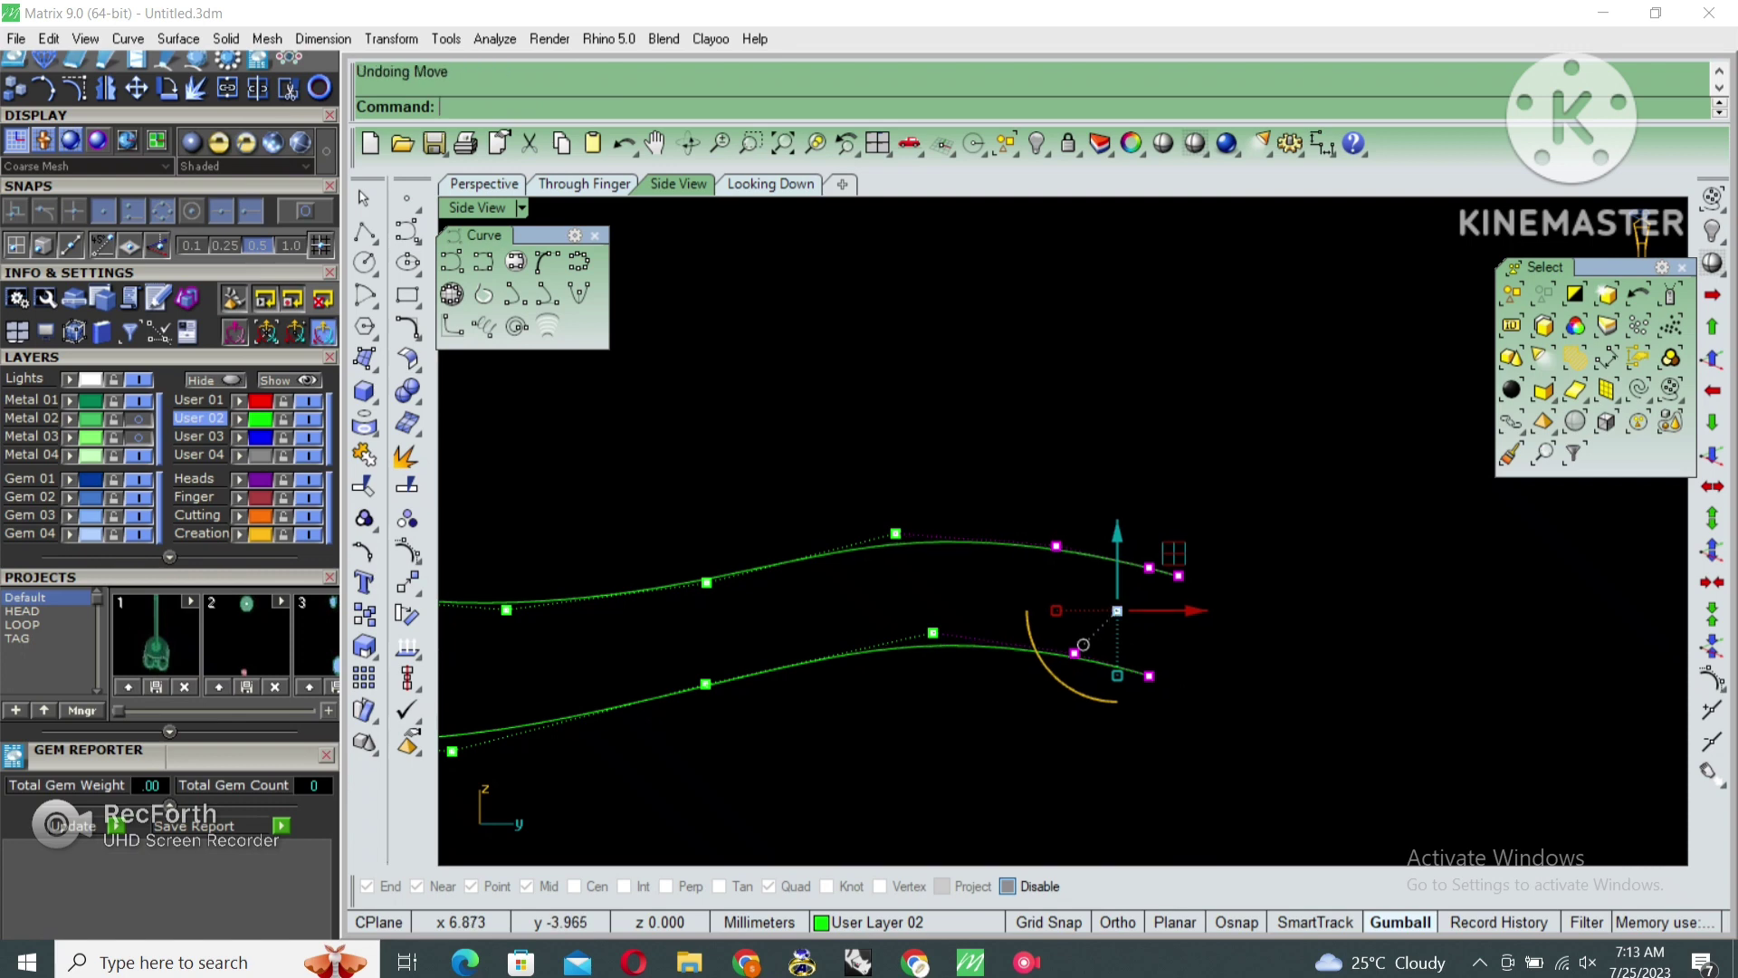
key(Return)
click(1087, 641)
click(1082, 633)
scroll(1083, 634, down, 3)
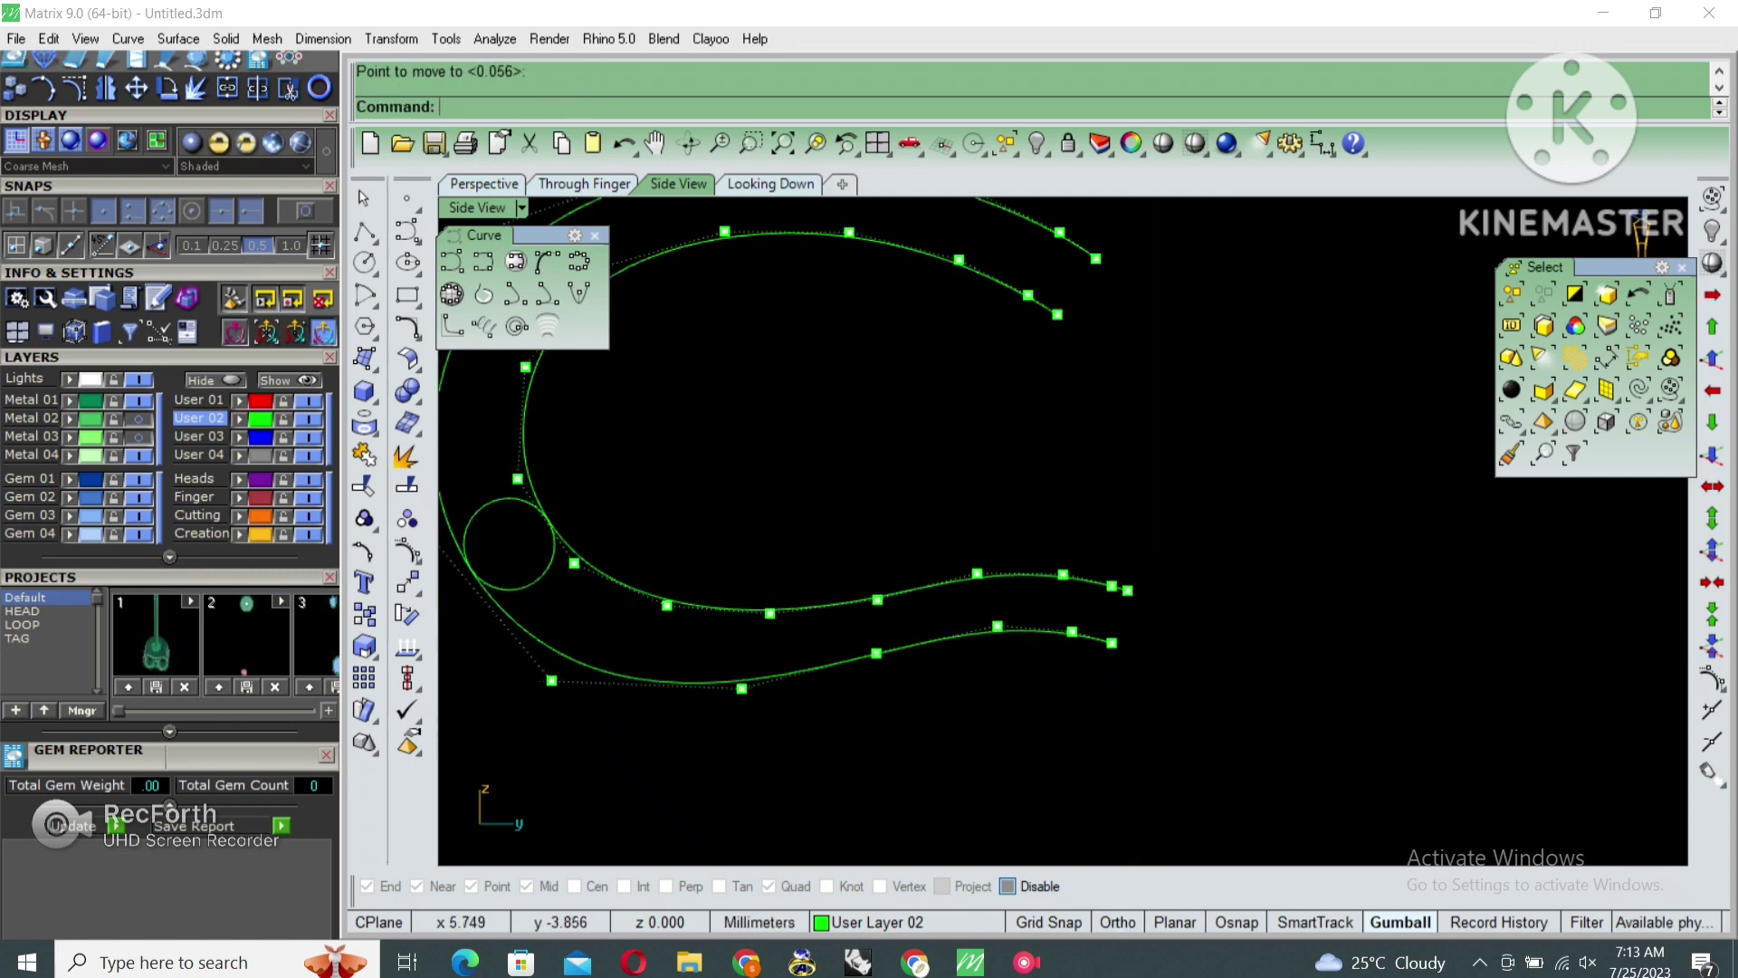
key(Escape)
Delete the gauge circle, keeping only the outer and inner hoop curves
click(898, 364)
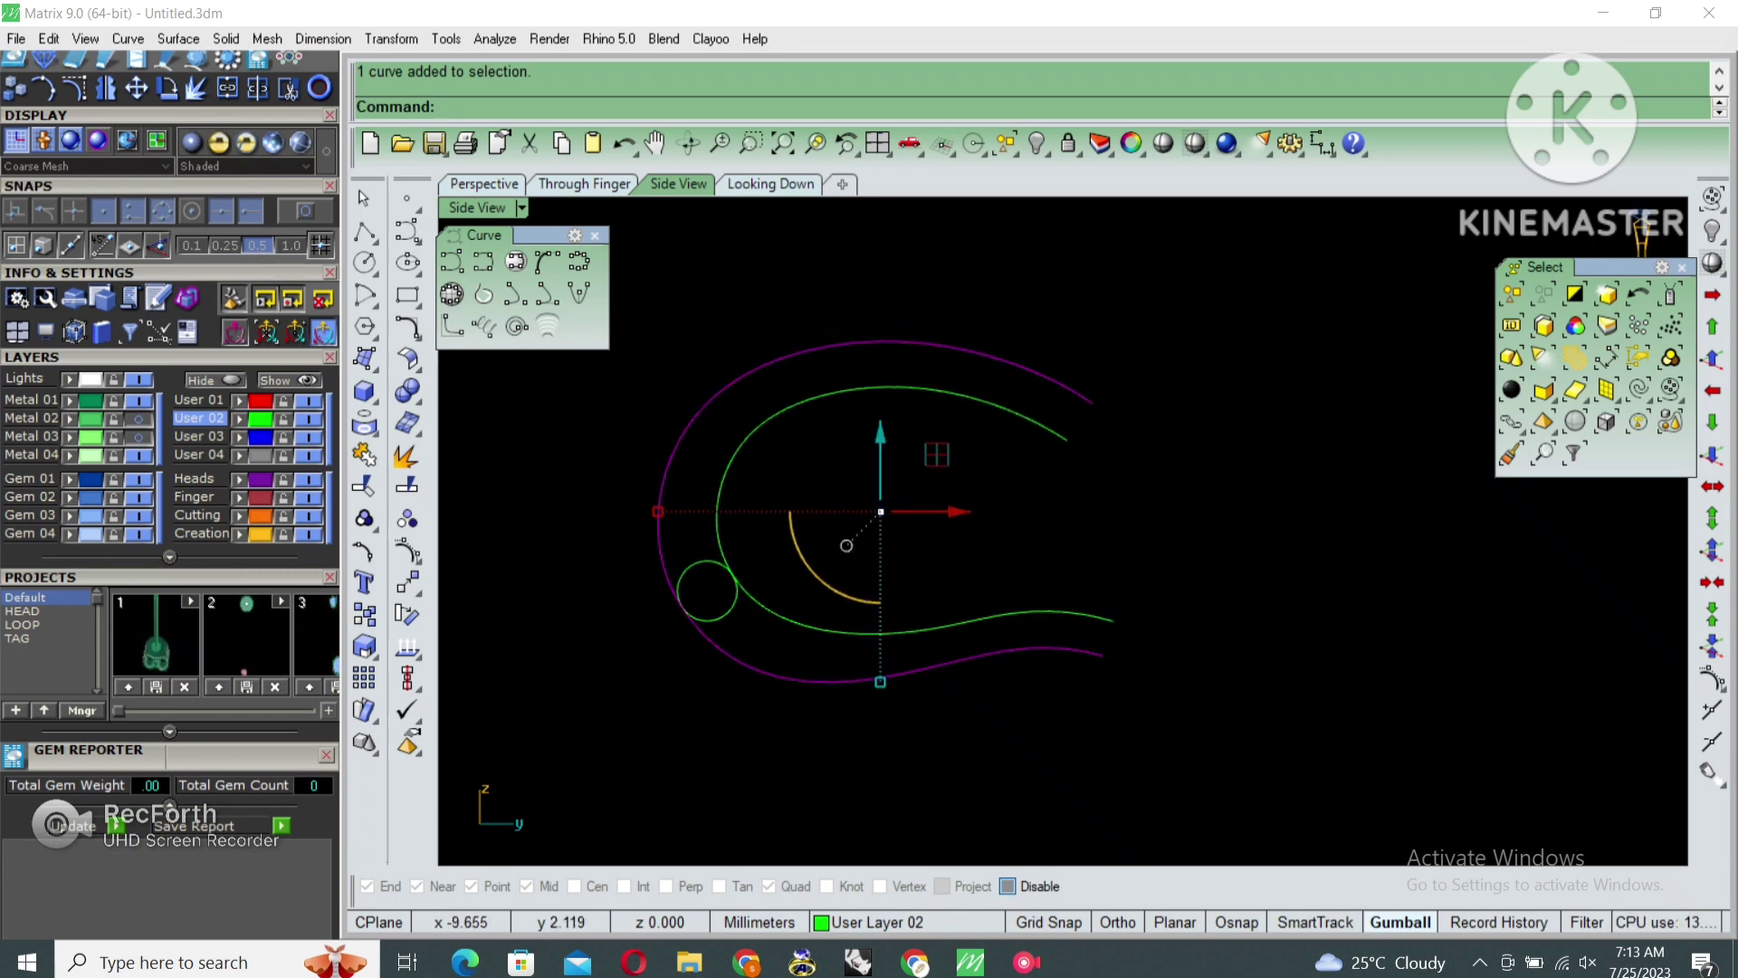
click(695, 538)
click(659, 520)
right_drag(932, 454, 994, 495)
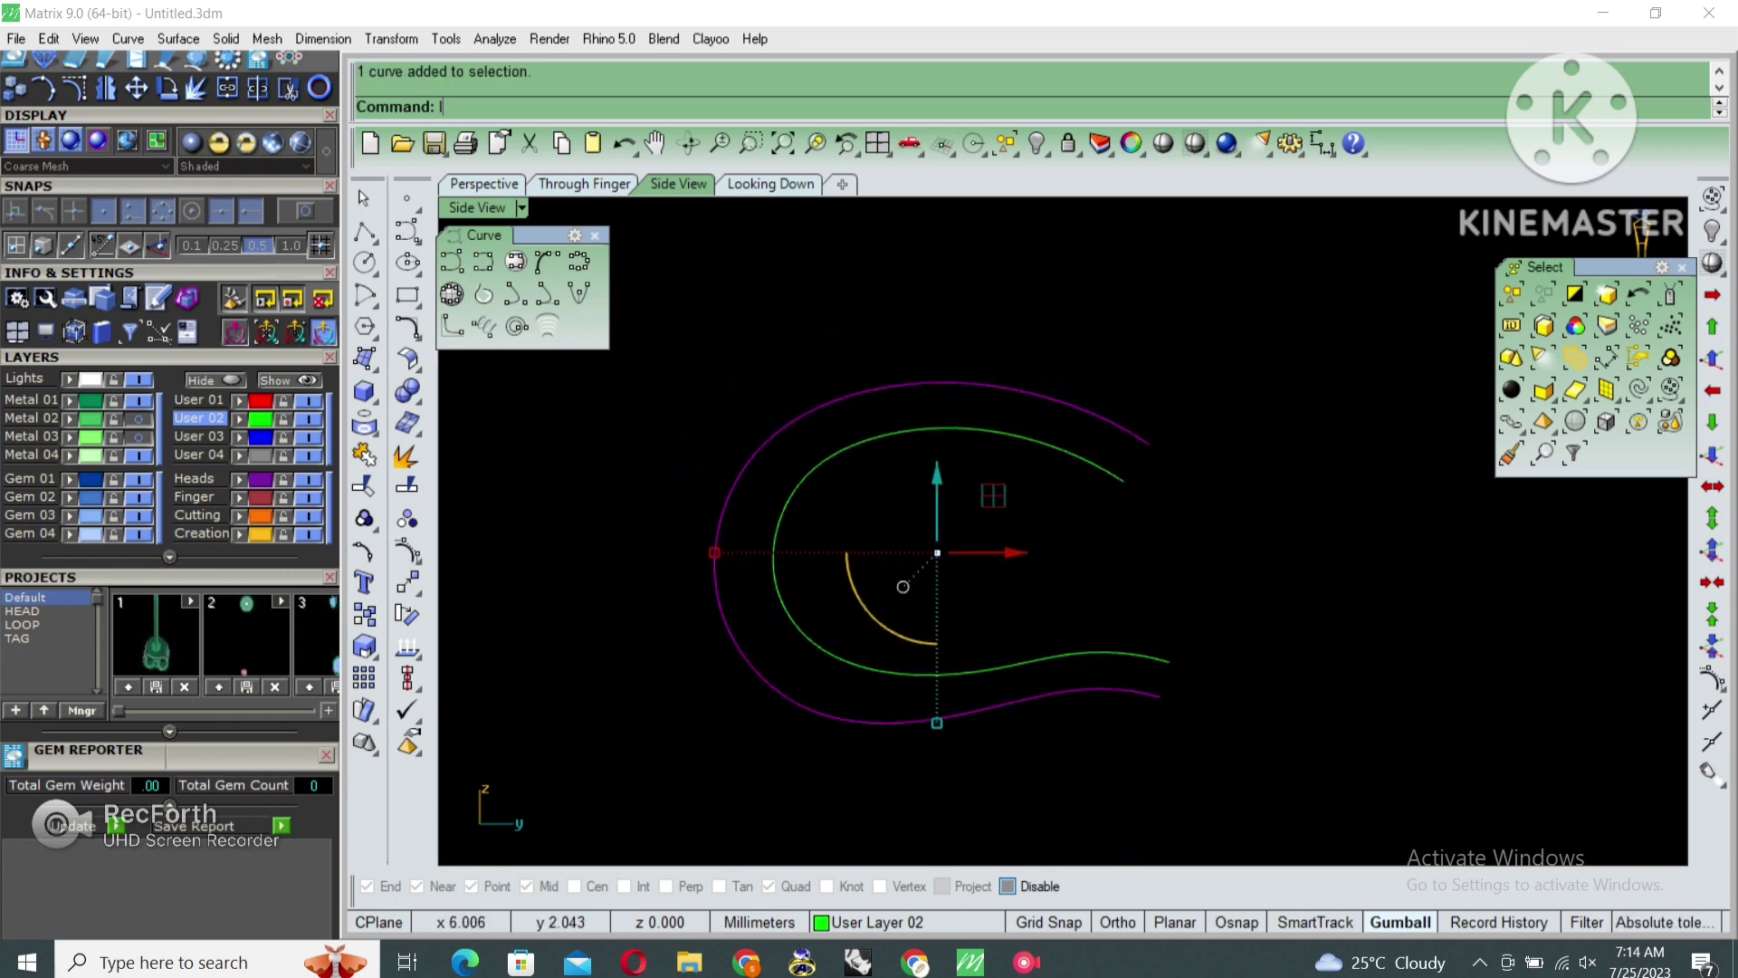
scroll(1127, 479, down, 3)
text(ss)
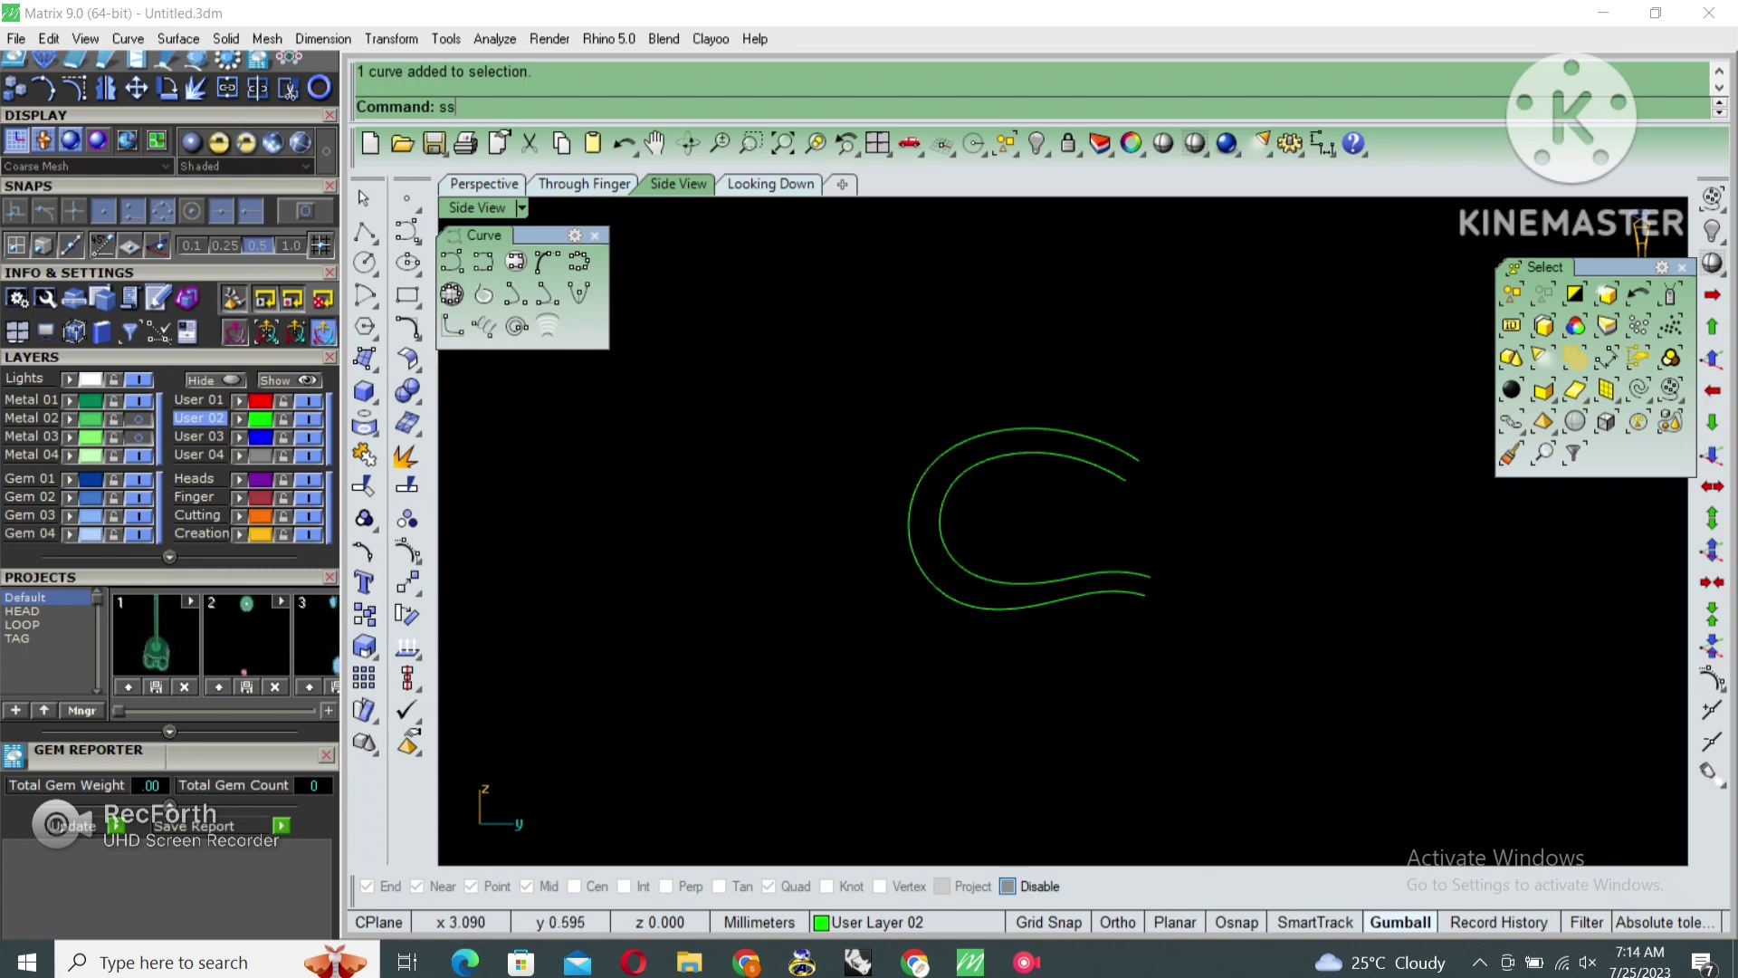
Rotate both hoop curves about the origin so that the hoop's open end points straight up
key(ctrl+a)
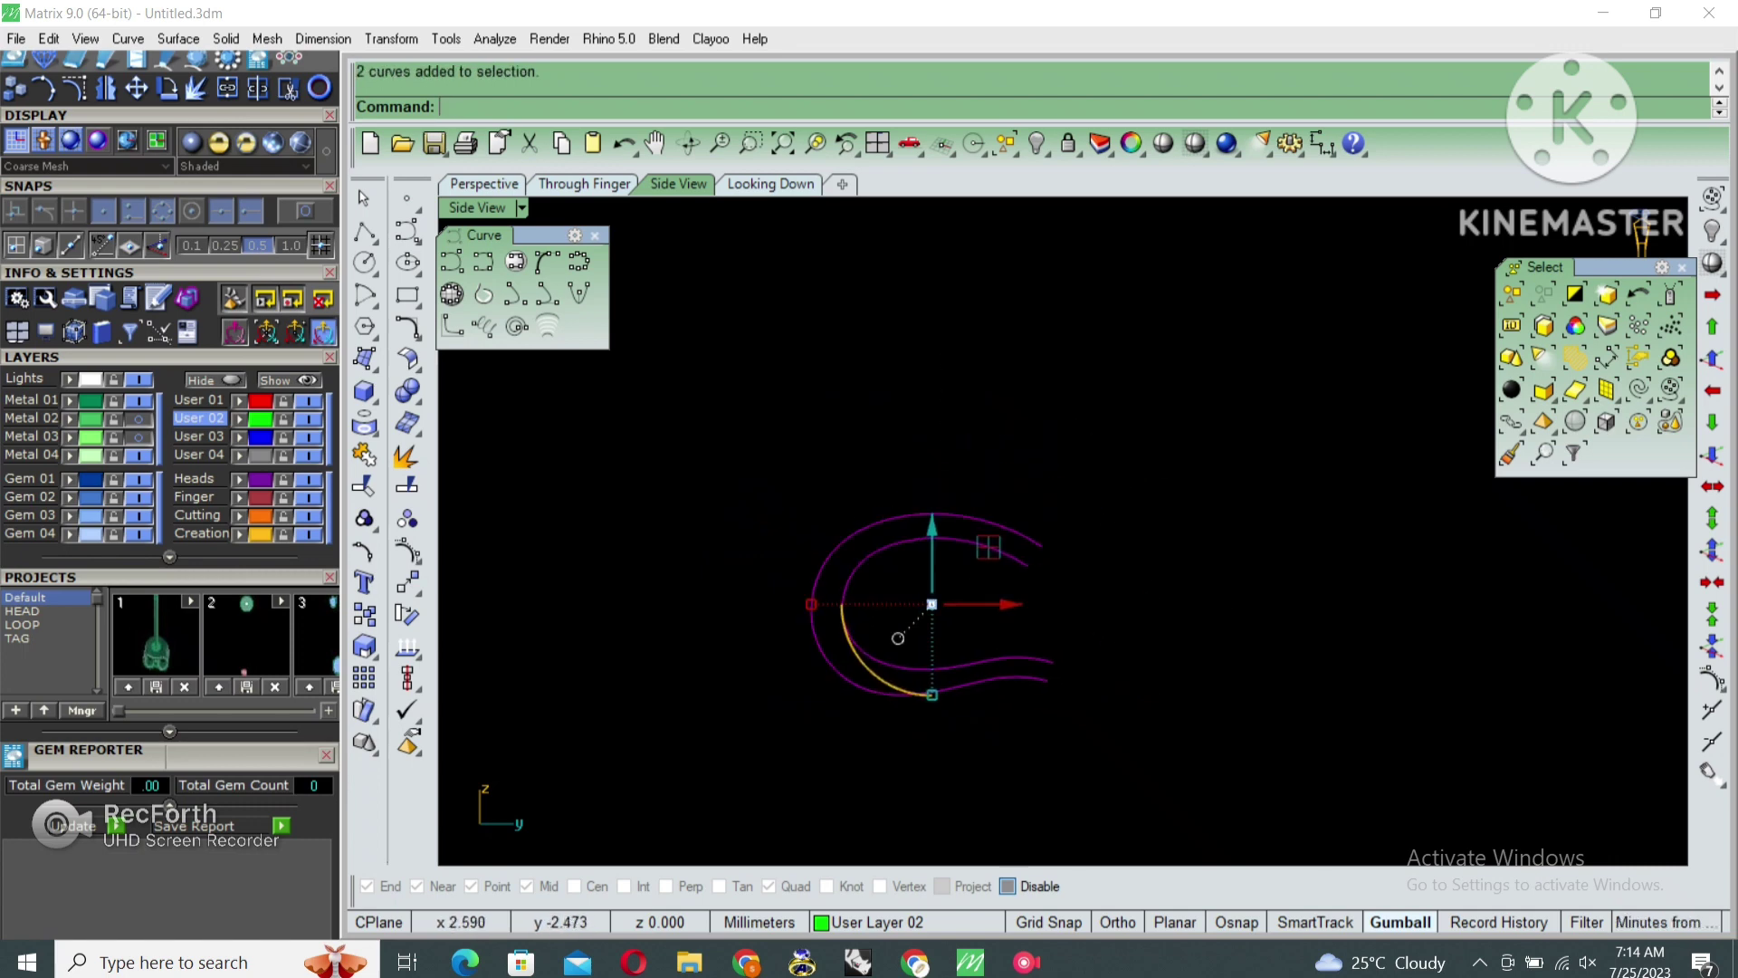
text(rotate)
key(Return)
text(0)
key(Return)
click(1051, 626)
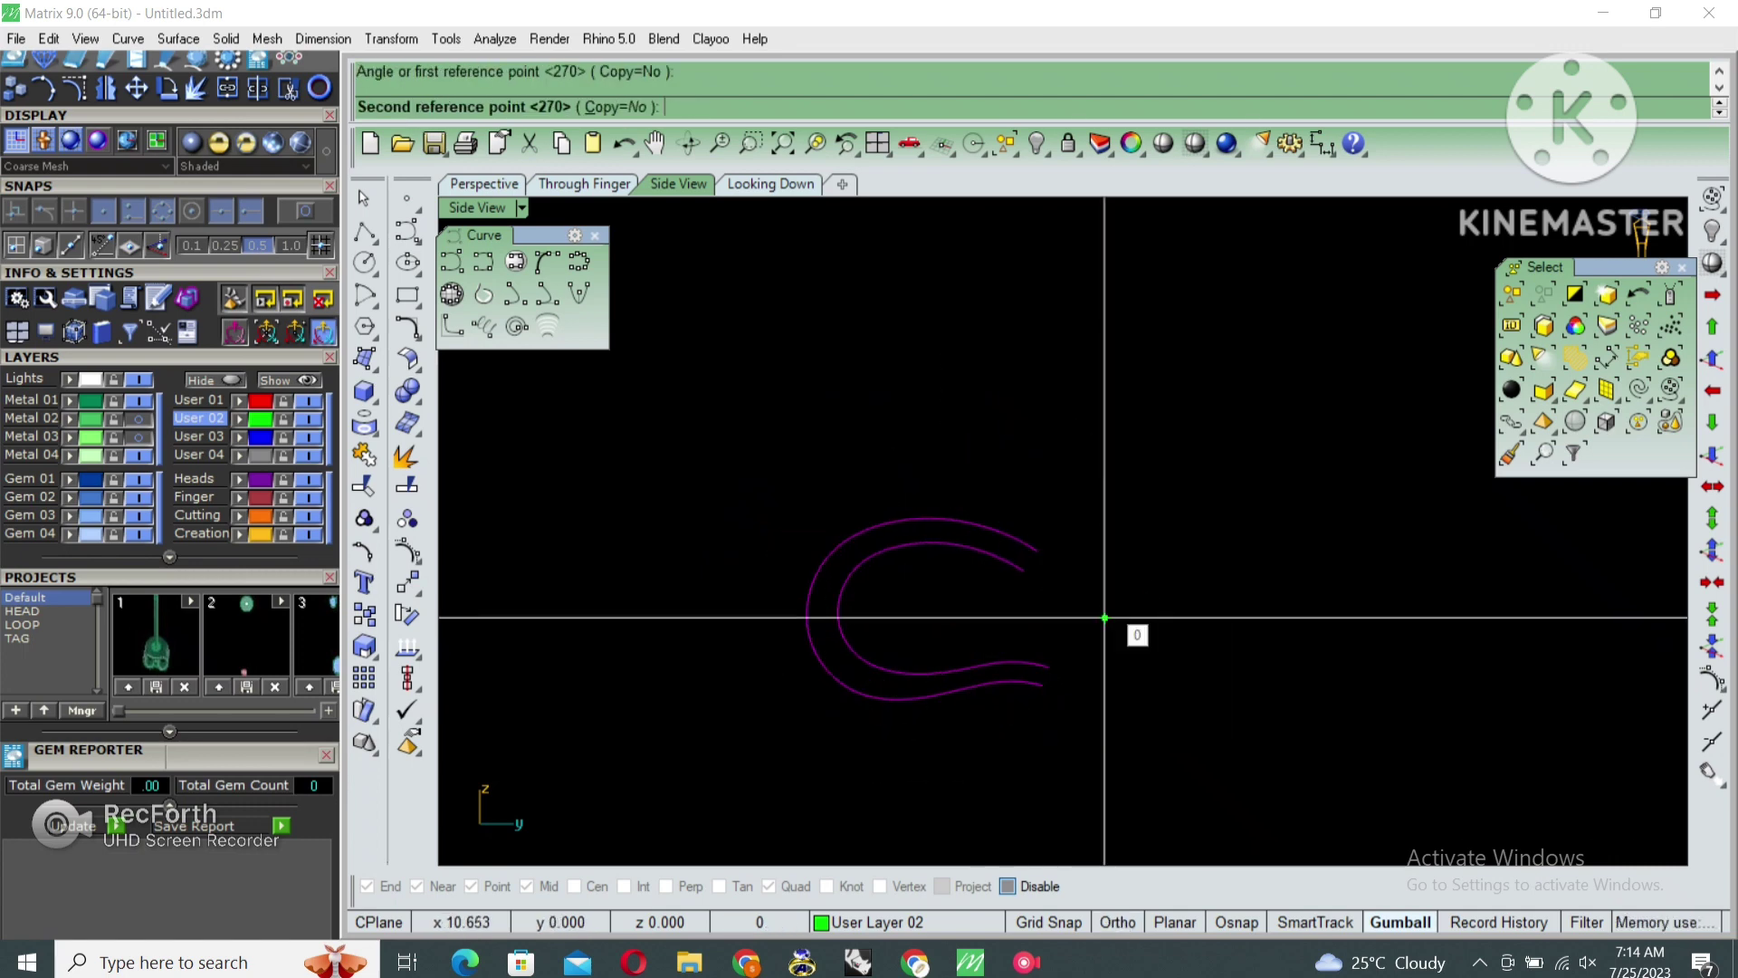
click(993, 466)
Measure the outer hoop curve's length and switch to the maximized Through Finger view
click(1016, 634)
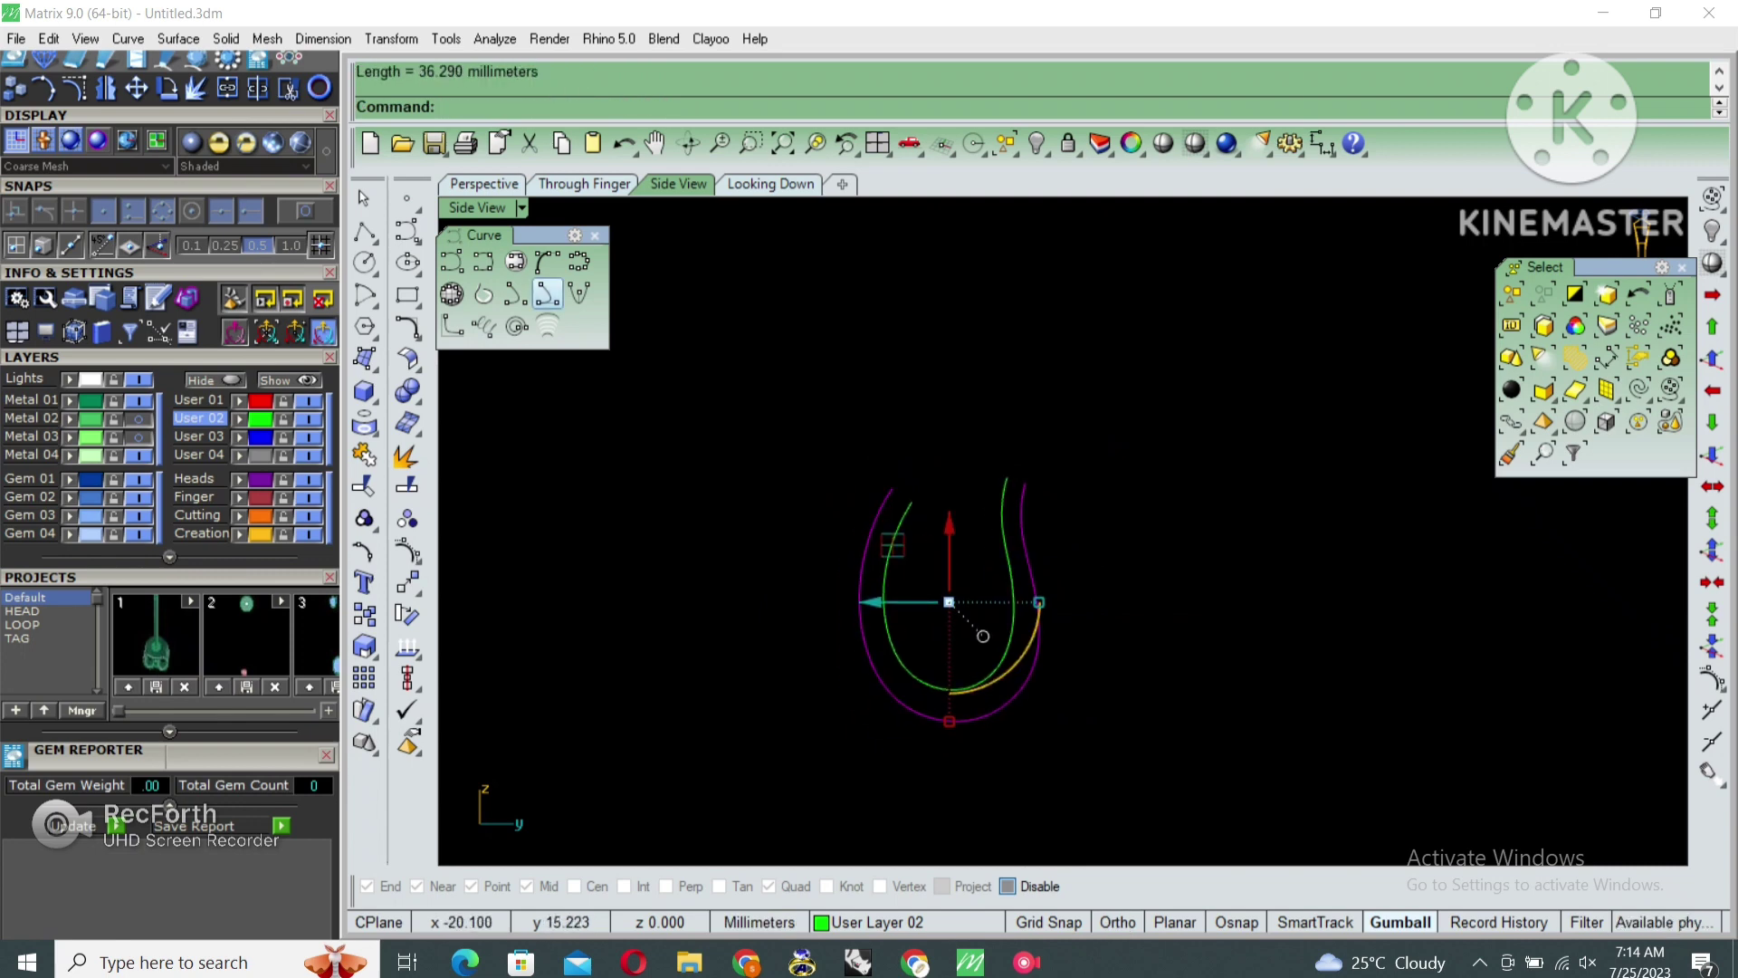
key(ctrl+m)
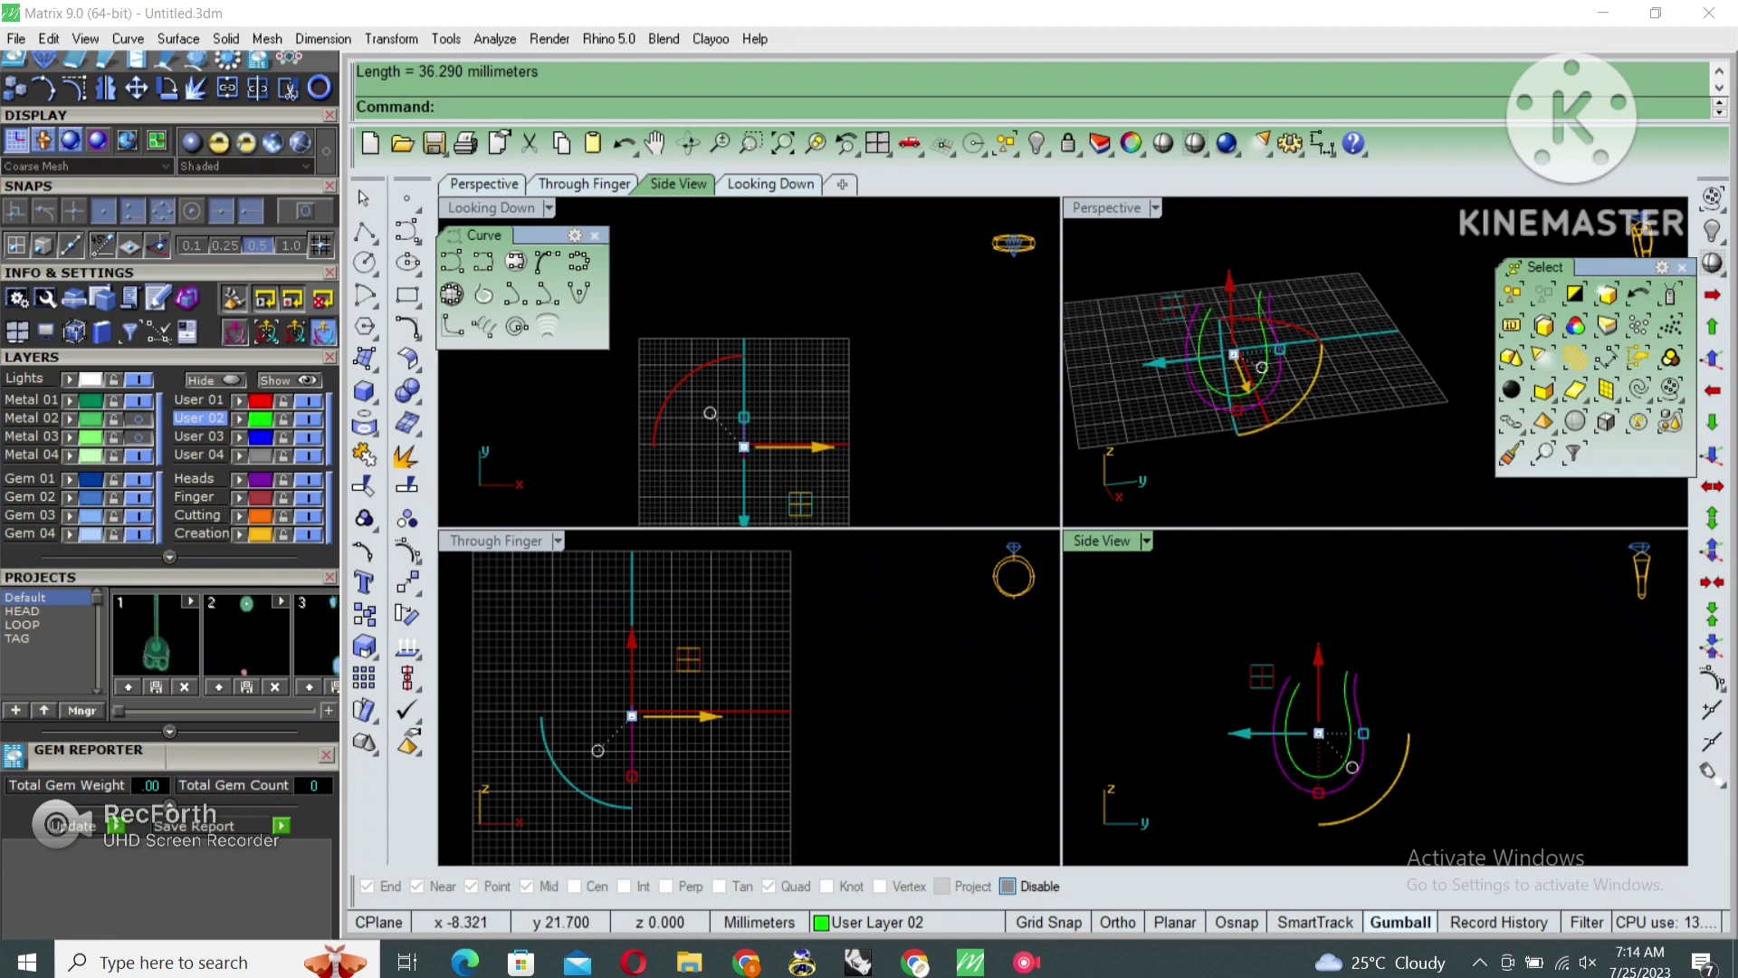
key(ctrl+Tab)
key(ctrl+m)
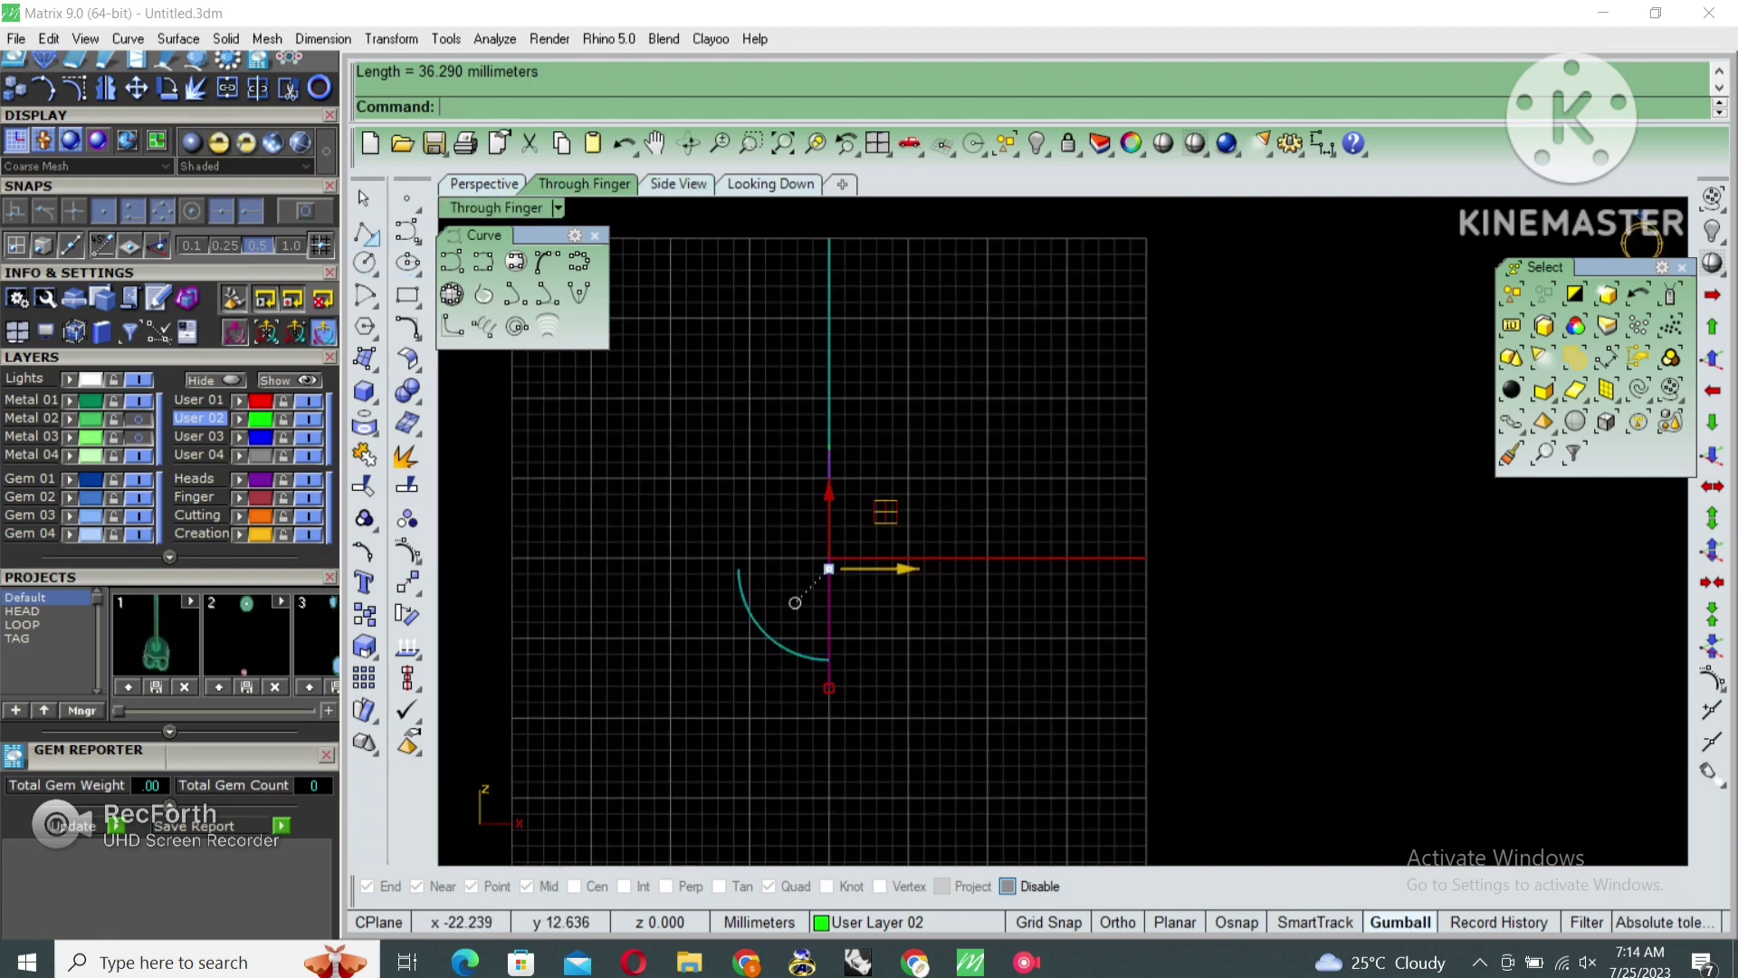
Draw a vertical line with its midpoint at the origin and a total length of 36.29 mm
click(367, 233)
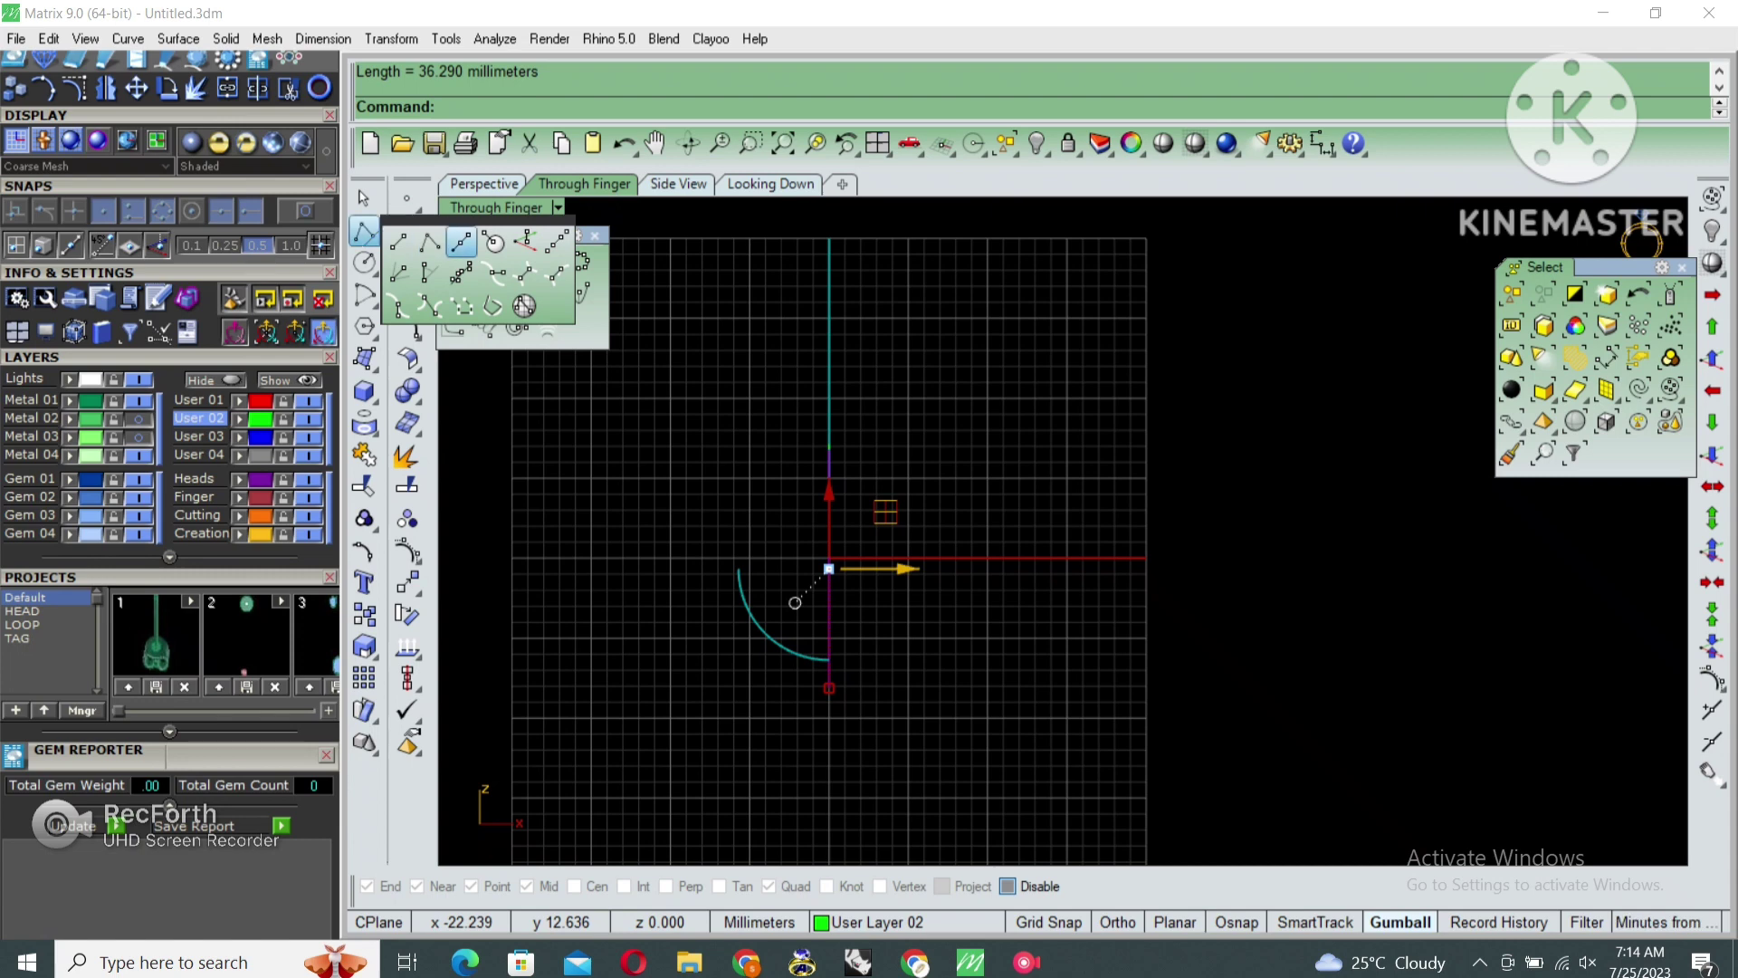
click(461, 241)
text(0)
key(Return)
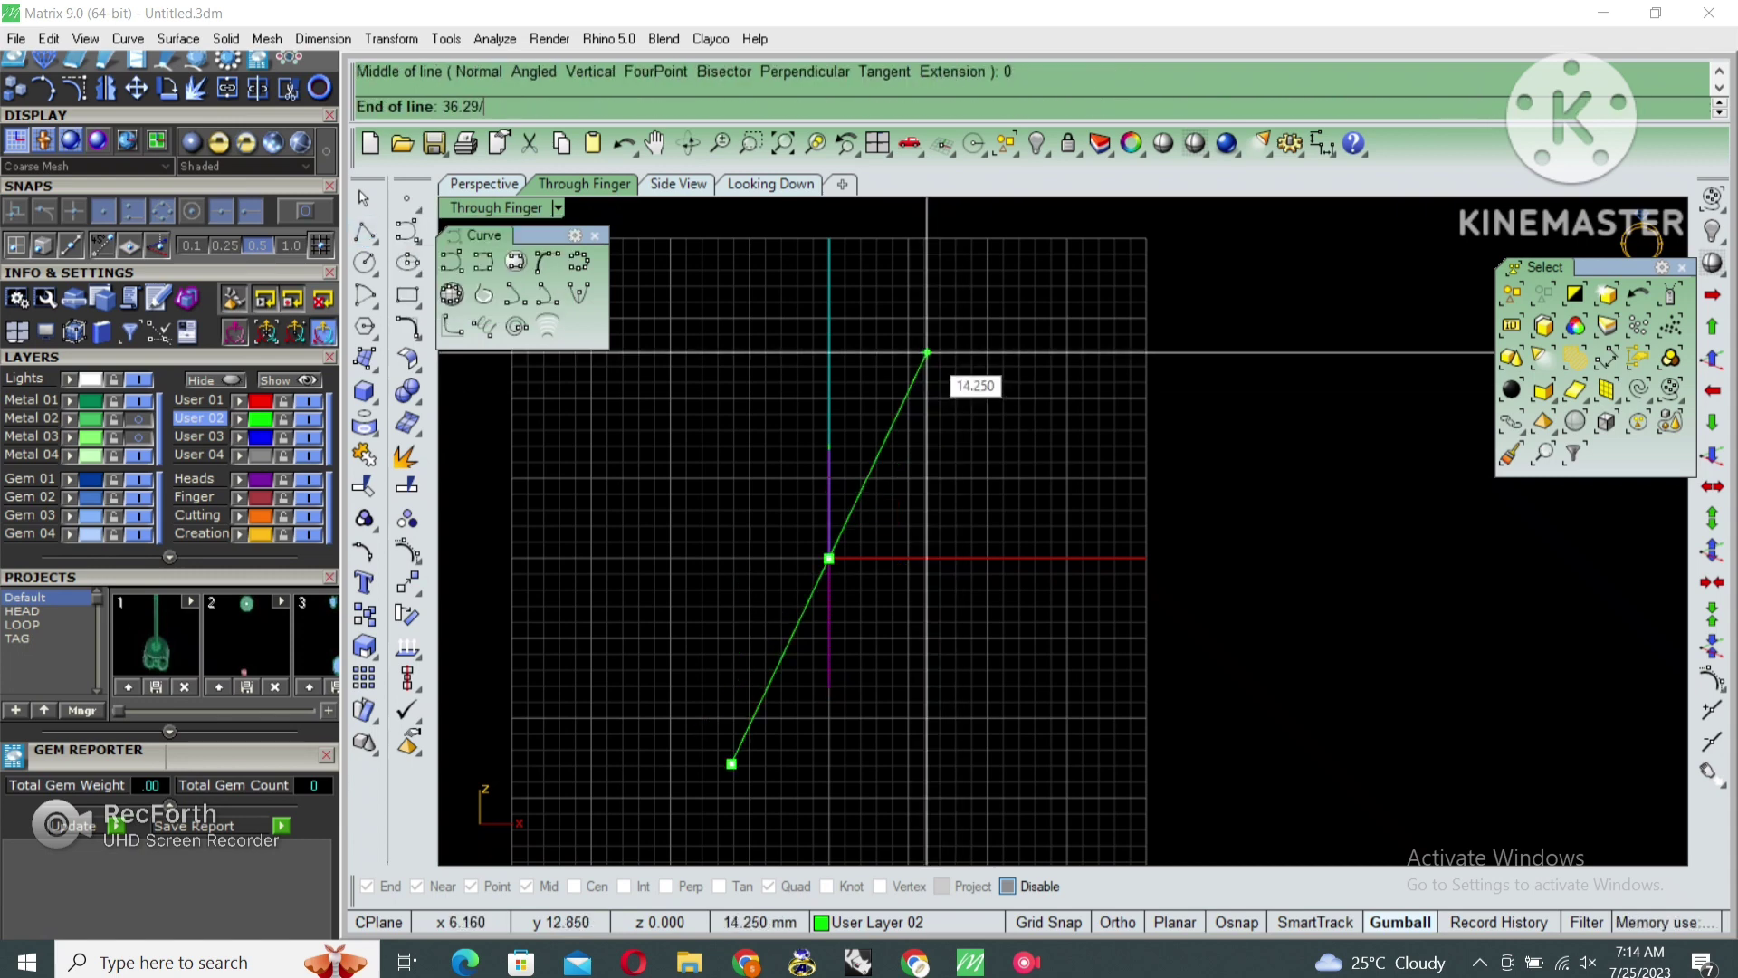
key(Return)
key(F8)
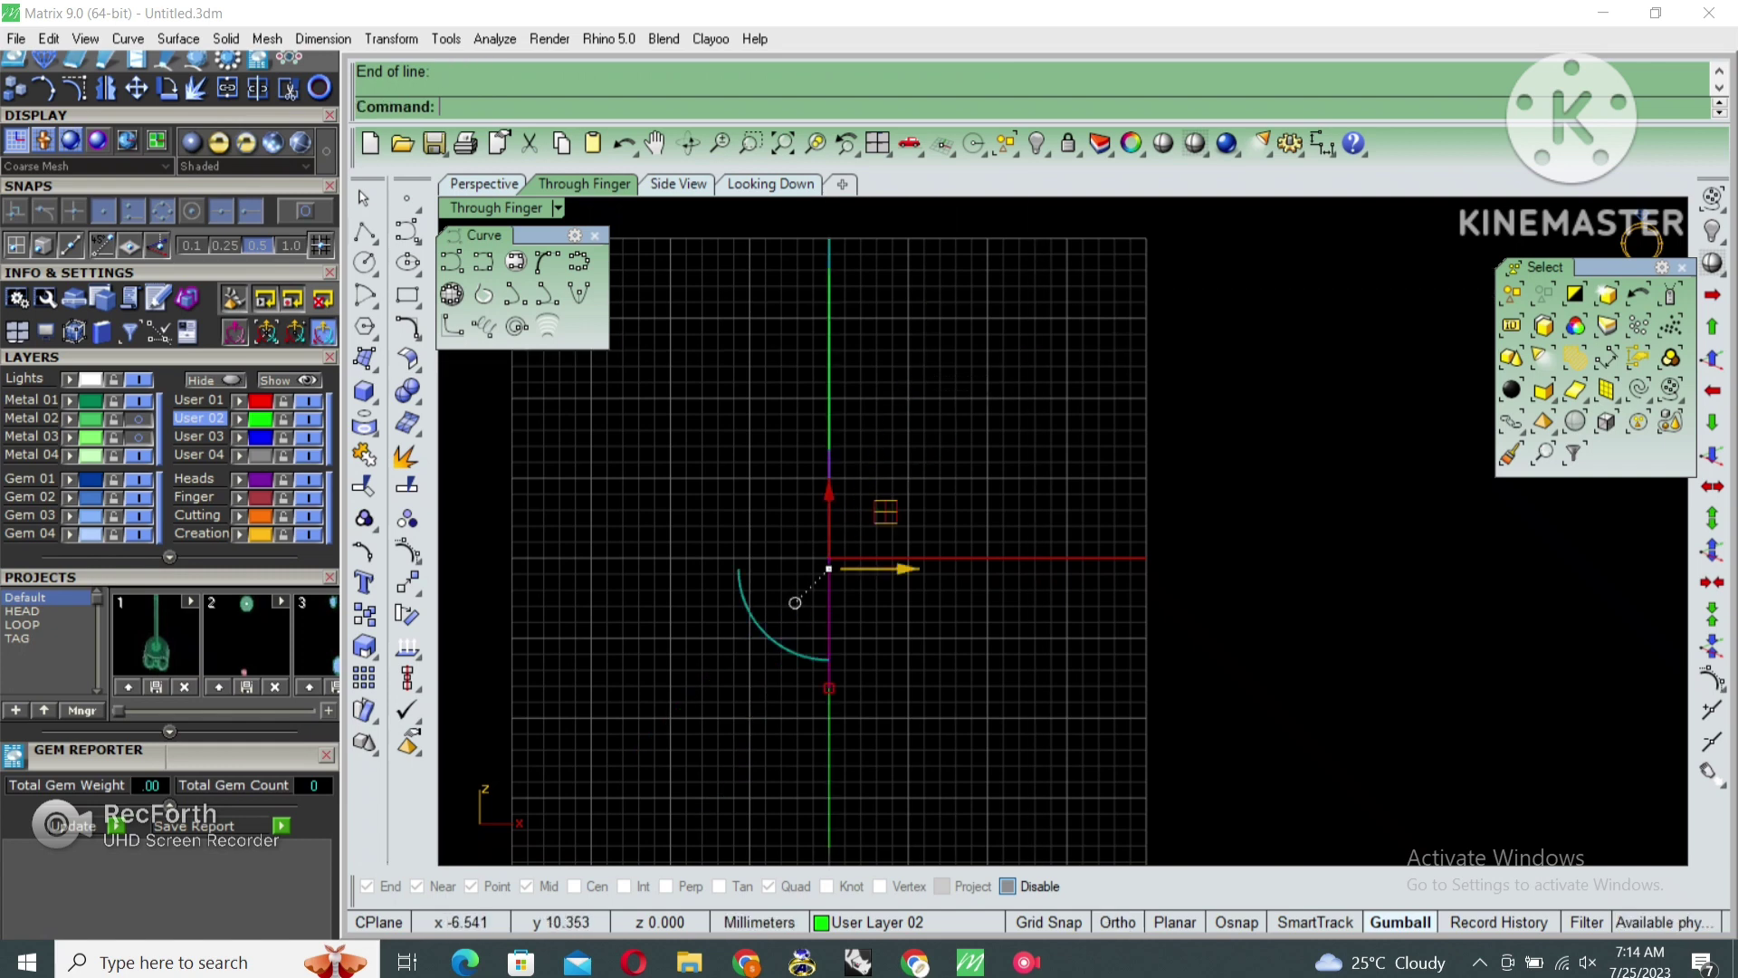
Hide the two hoop curves and display the locked reference picture of the earring's front
drag(717, 380, 1068, 738)
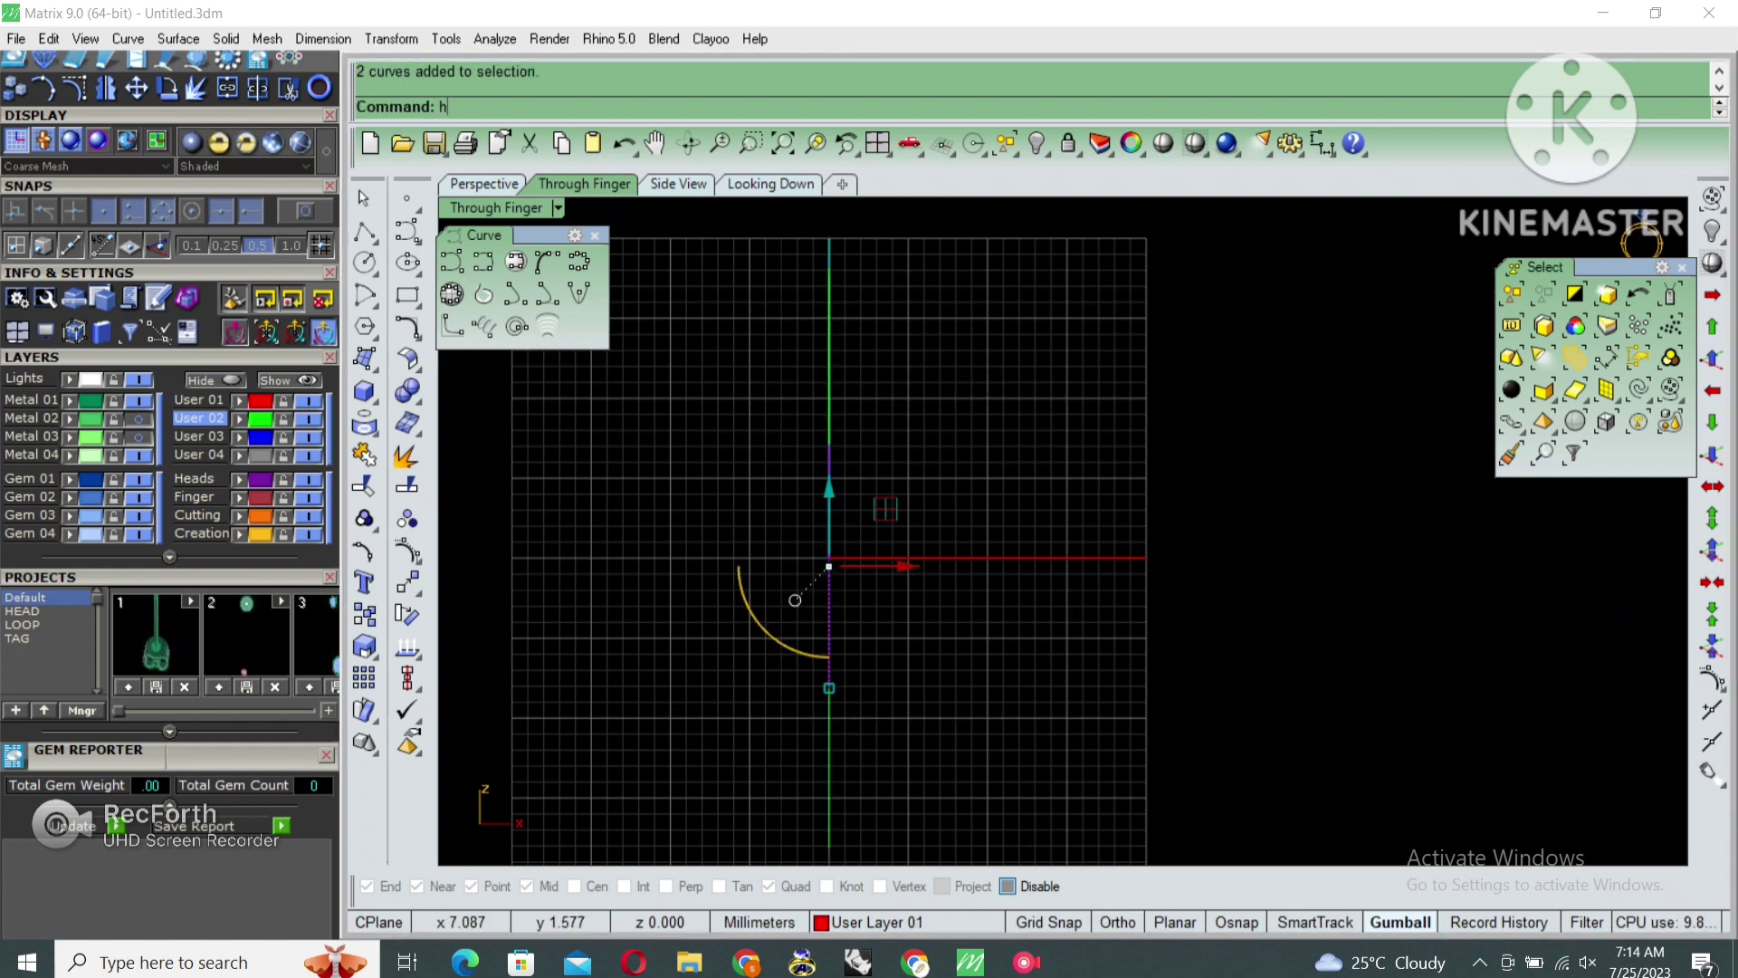
key(Return)
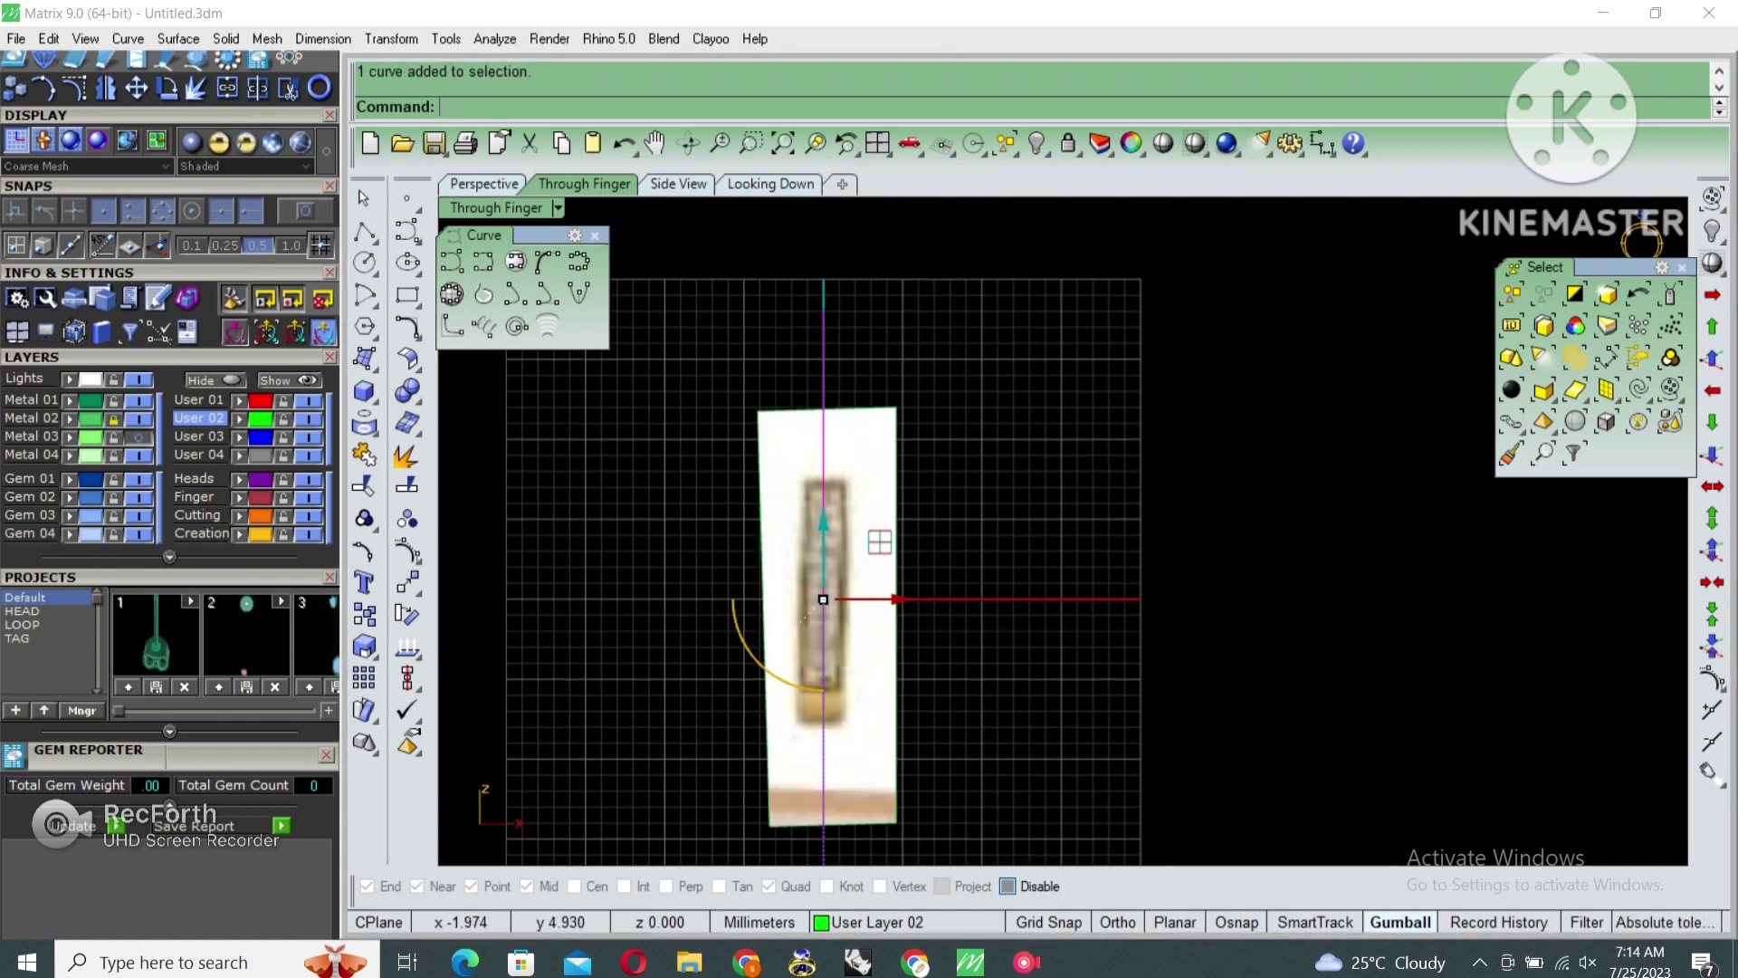
Move the vertical line straight down until its upper end meets the top of the earring in the reference picture
text(m)
key(Return)
click(854, 338)
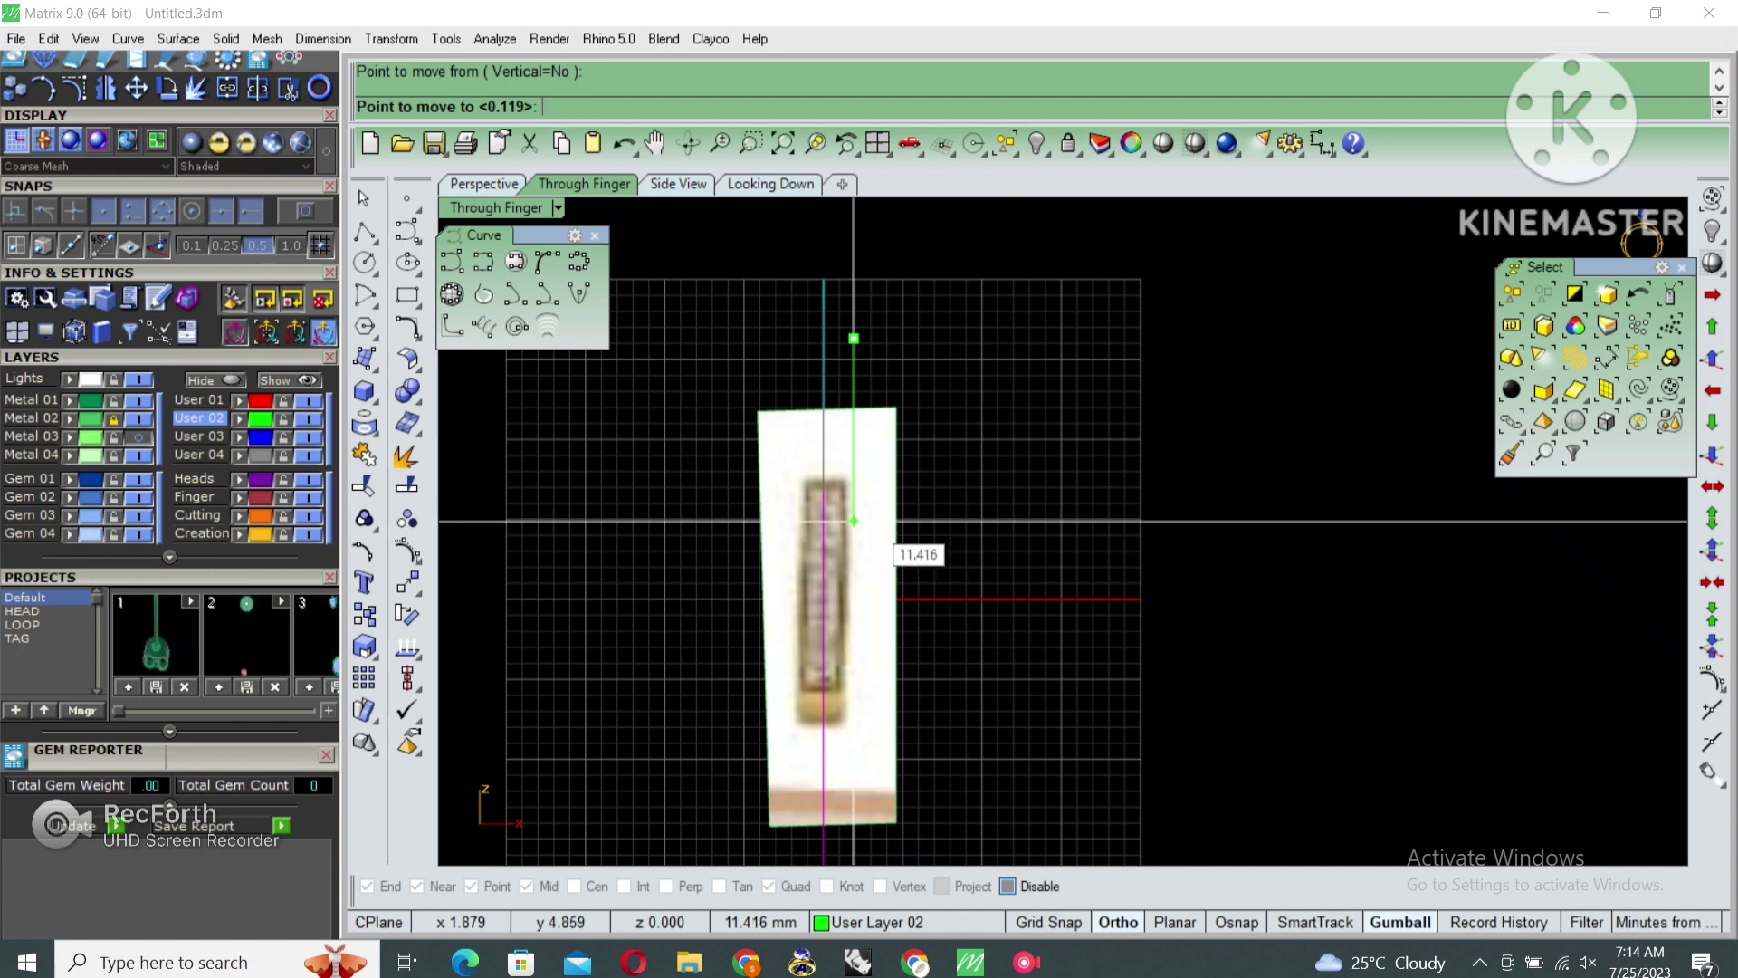
click(853, 506)
scroll(838, 761, down, 5)
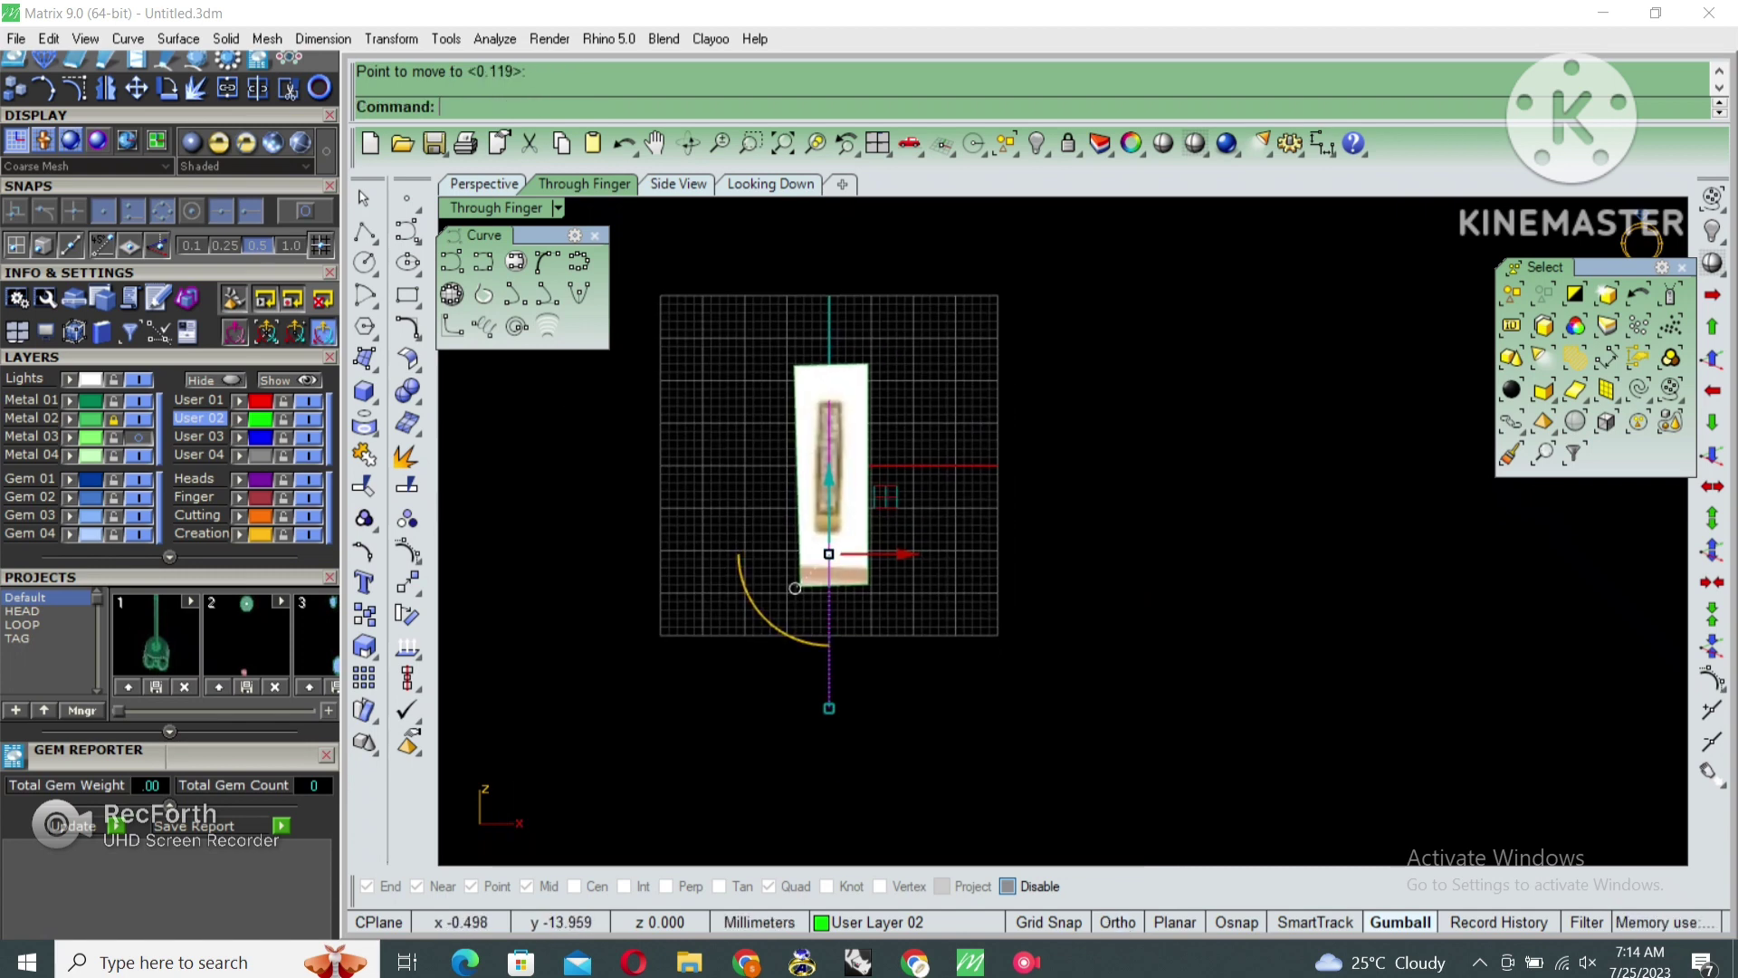
Measure the earring's width in the reference picture with an aligned dimension, without keeping the dimension
scroll(827, 703, up, 4)
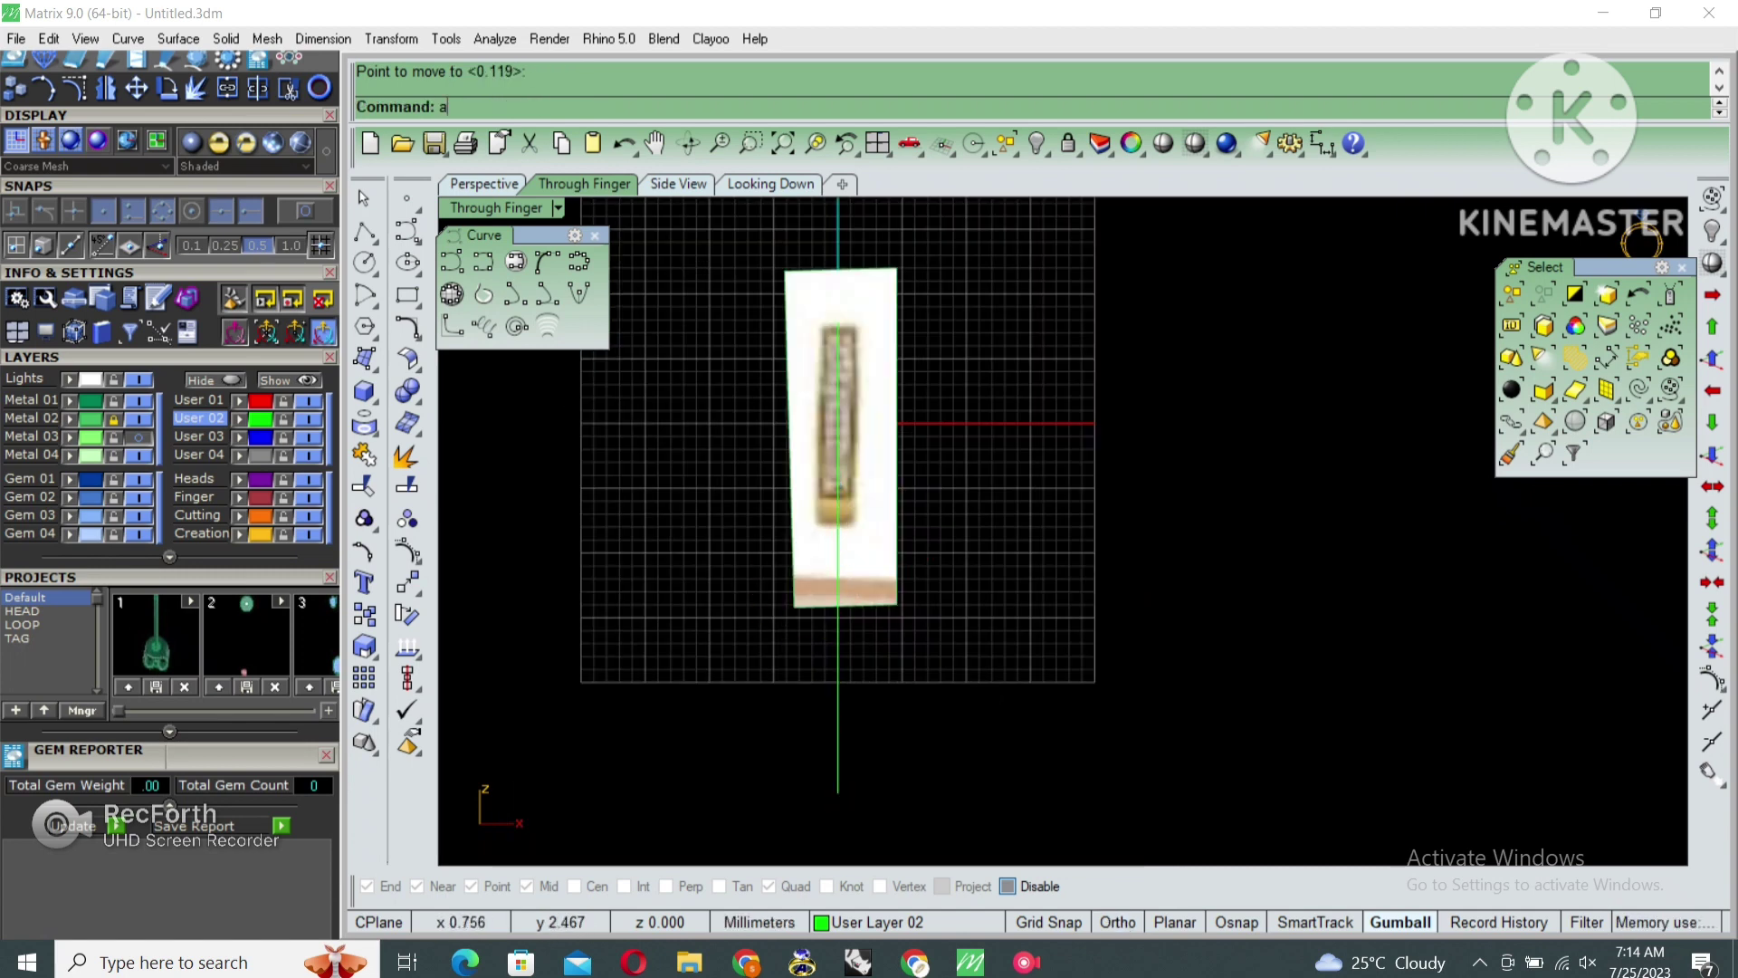
text(a)
key(Return)
scroll(858, 344, up, 3)
click(786, 377)
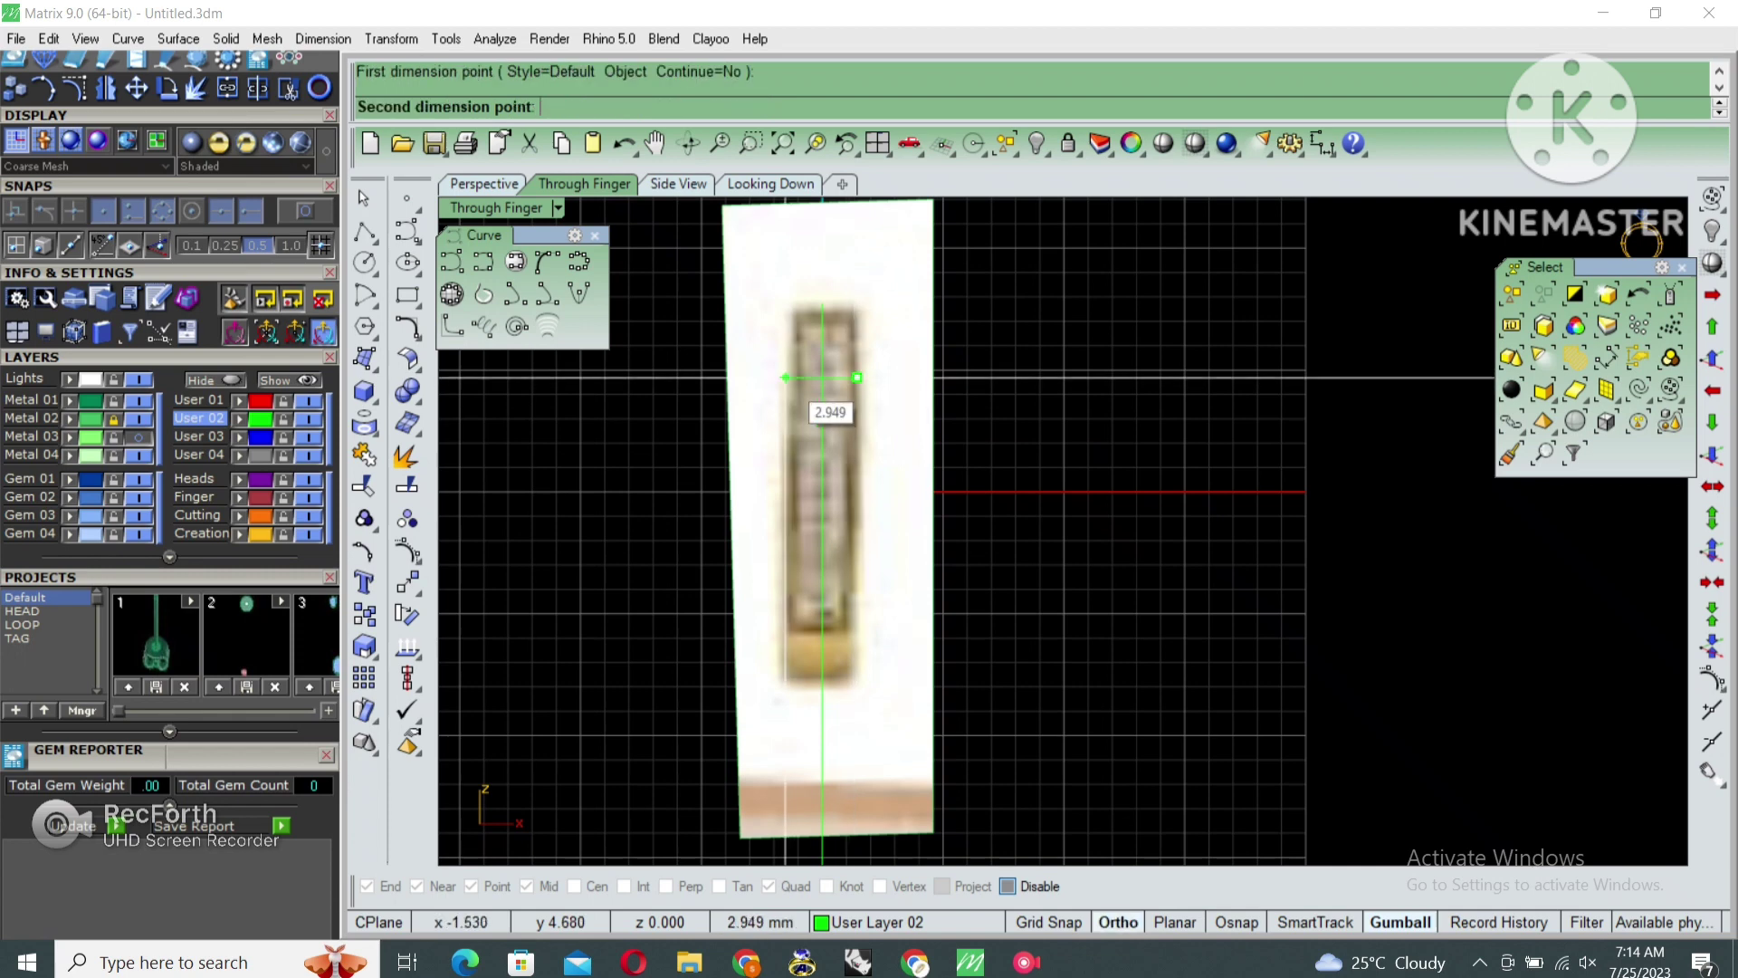
click(858, 378)
key(Escape)
Offset the vertical centre line by 1.5 mm to both sides
scroll(798, 358, down, 2)
click(749, 680)
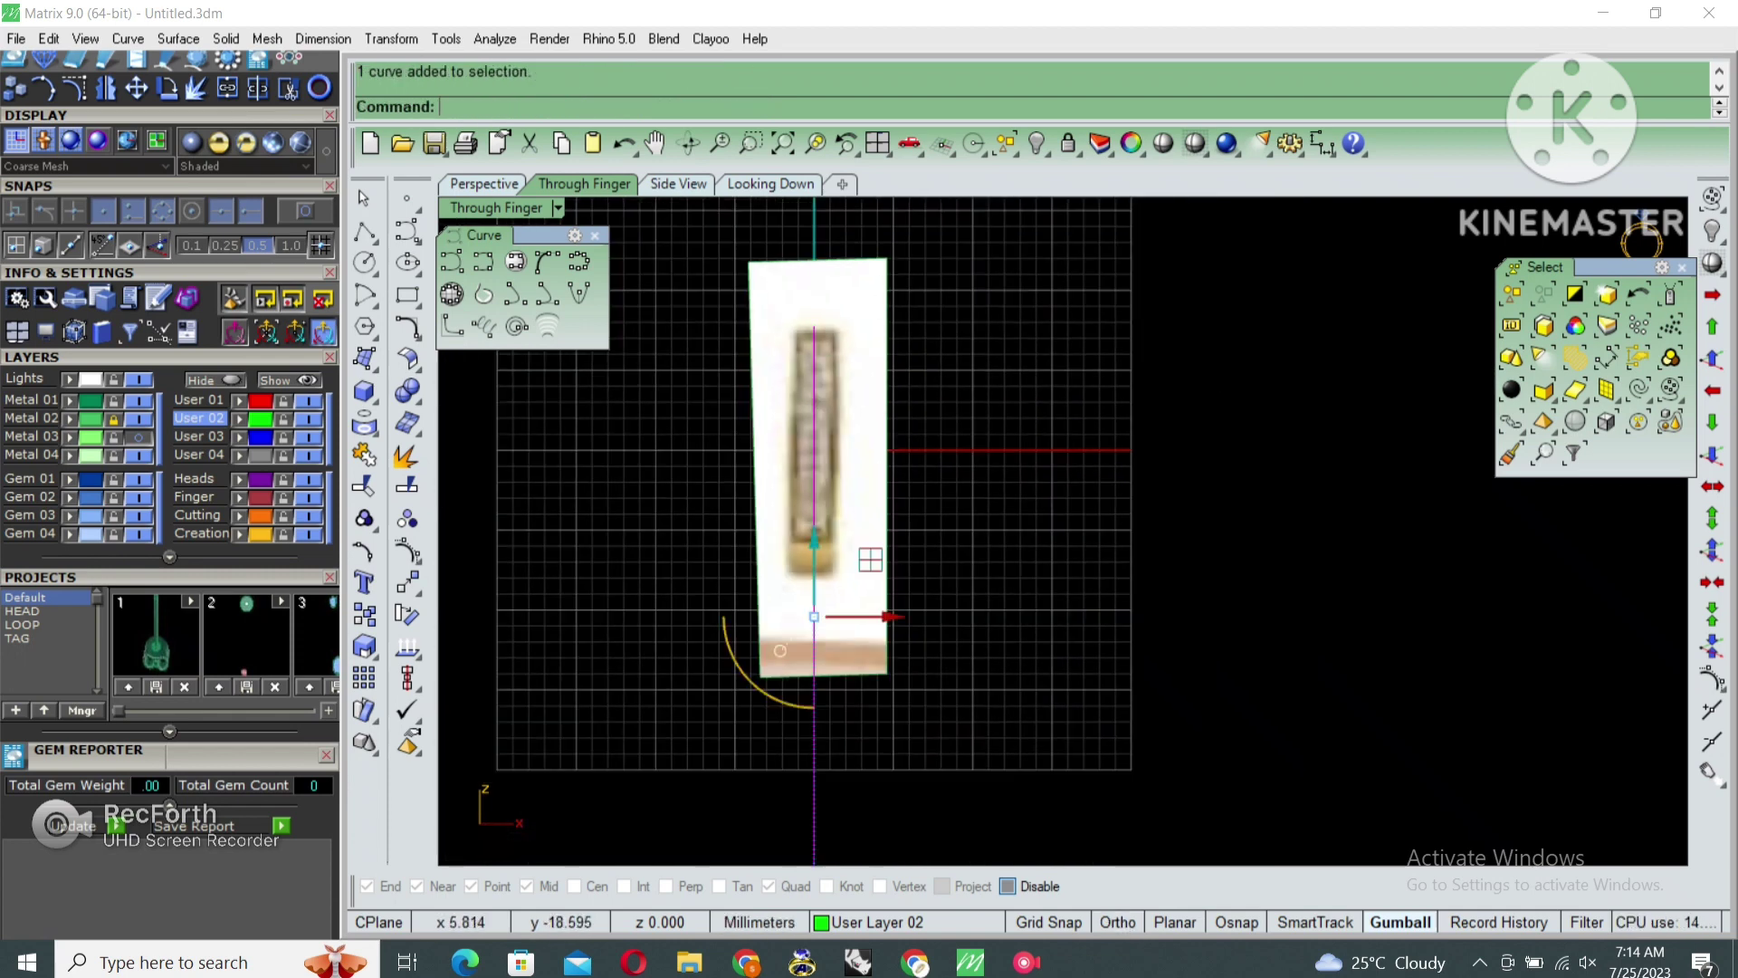
right_drag(814, 617, 836, 568)
text(o)
key(Return)
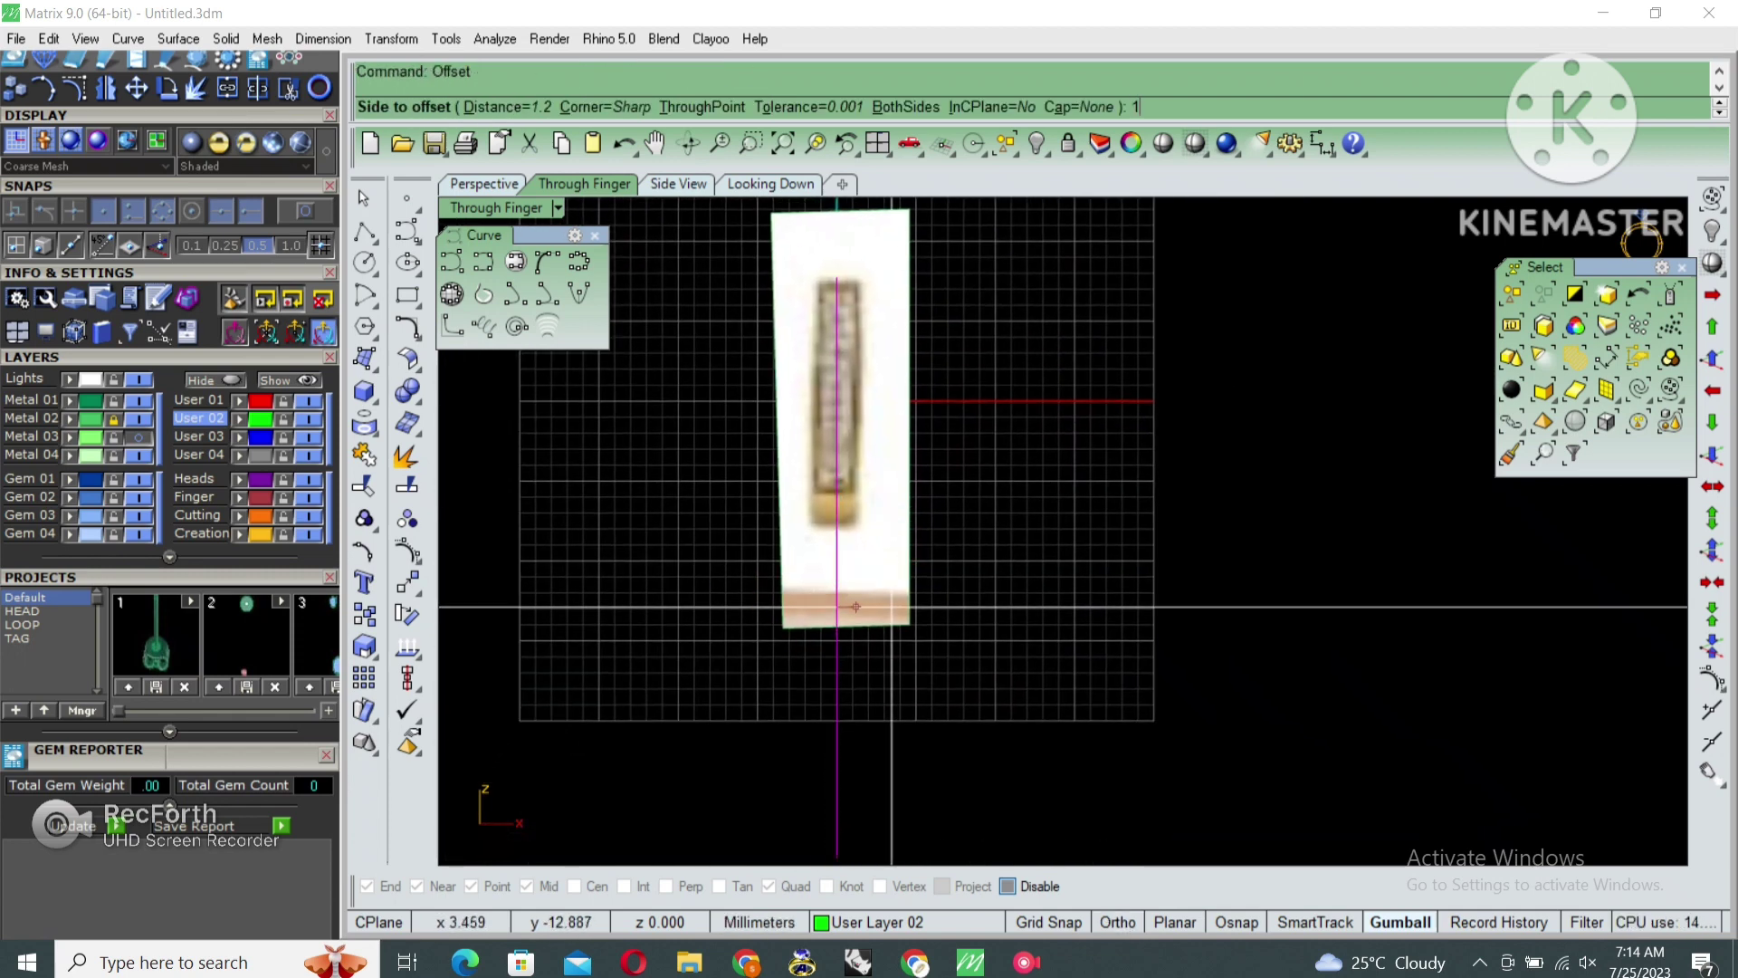
text(1.5)
key(Return)
scroll(797, 527, down, 3)
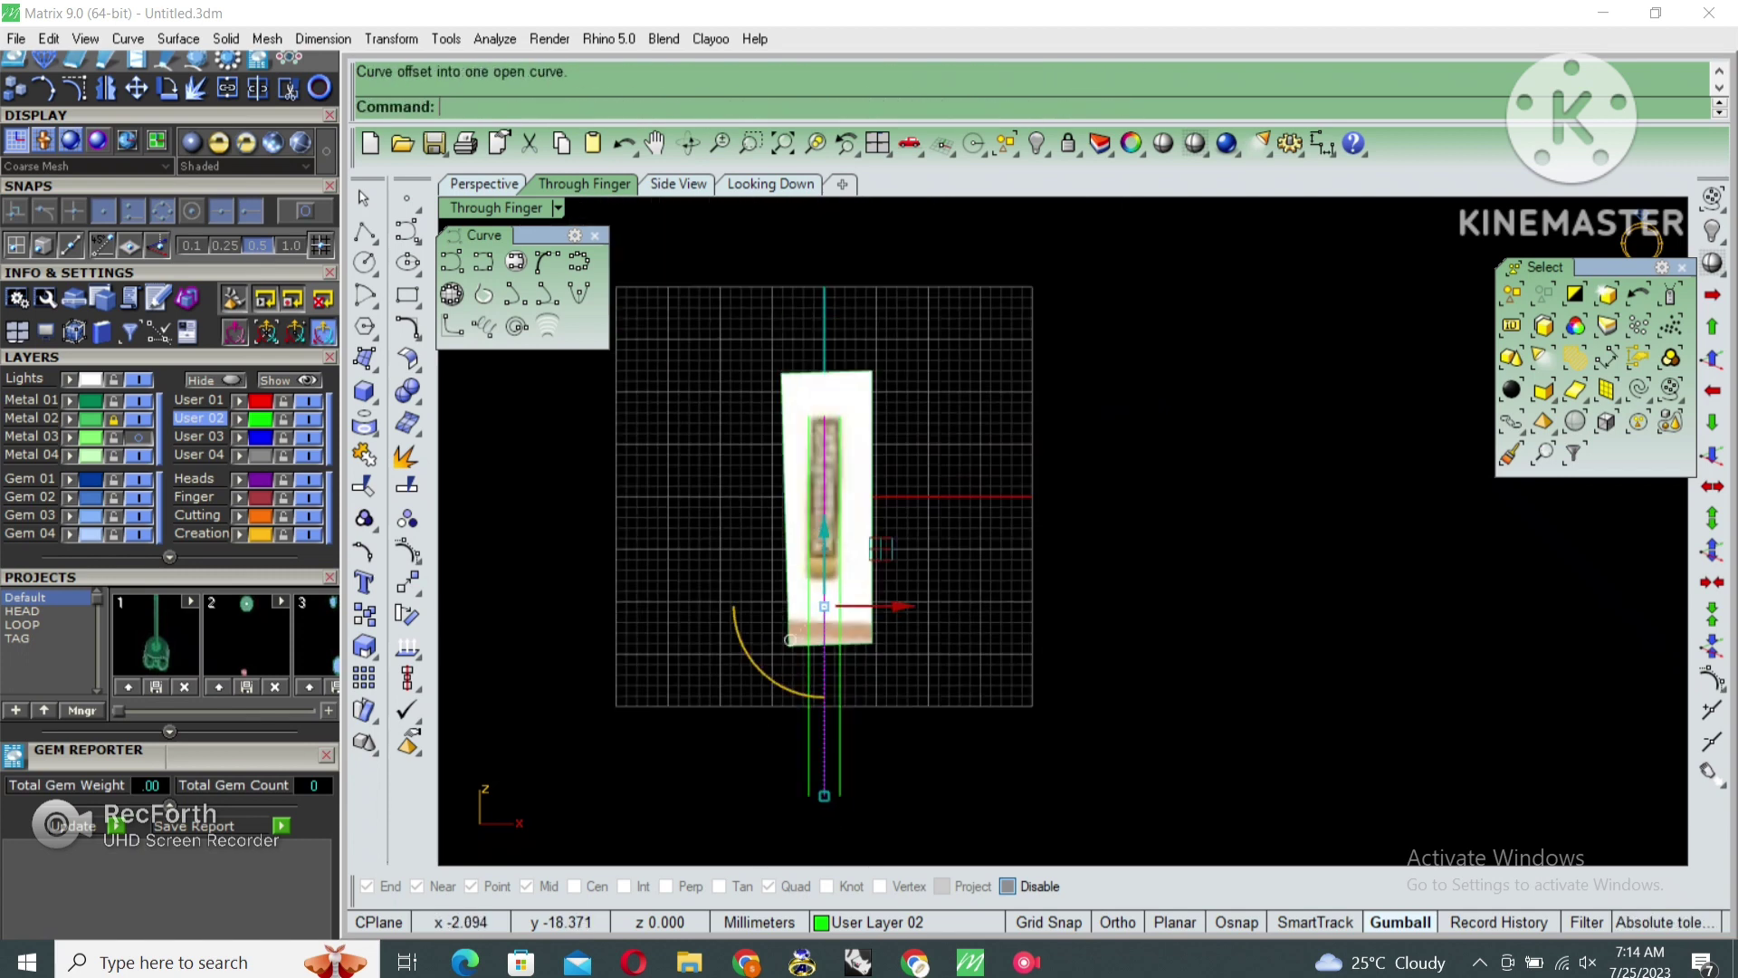
Start an interpolated curve at the upper end of the outer offset line on the positive X side and trace it down past the pictured earring
click(815, 632)
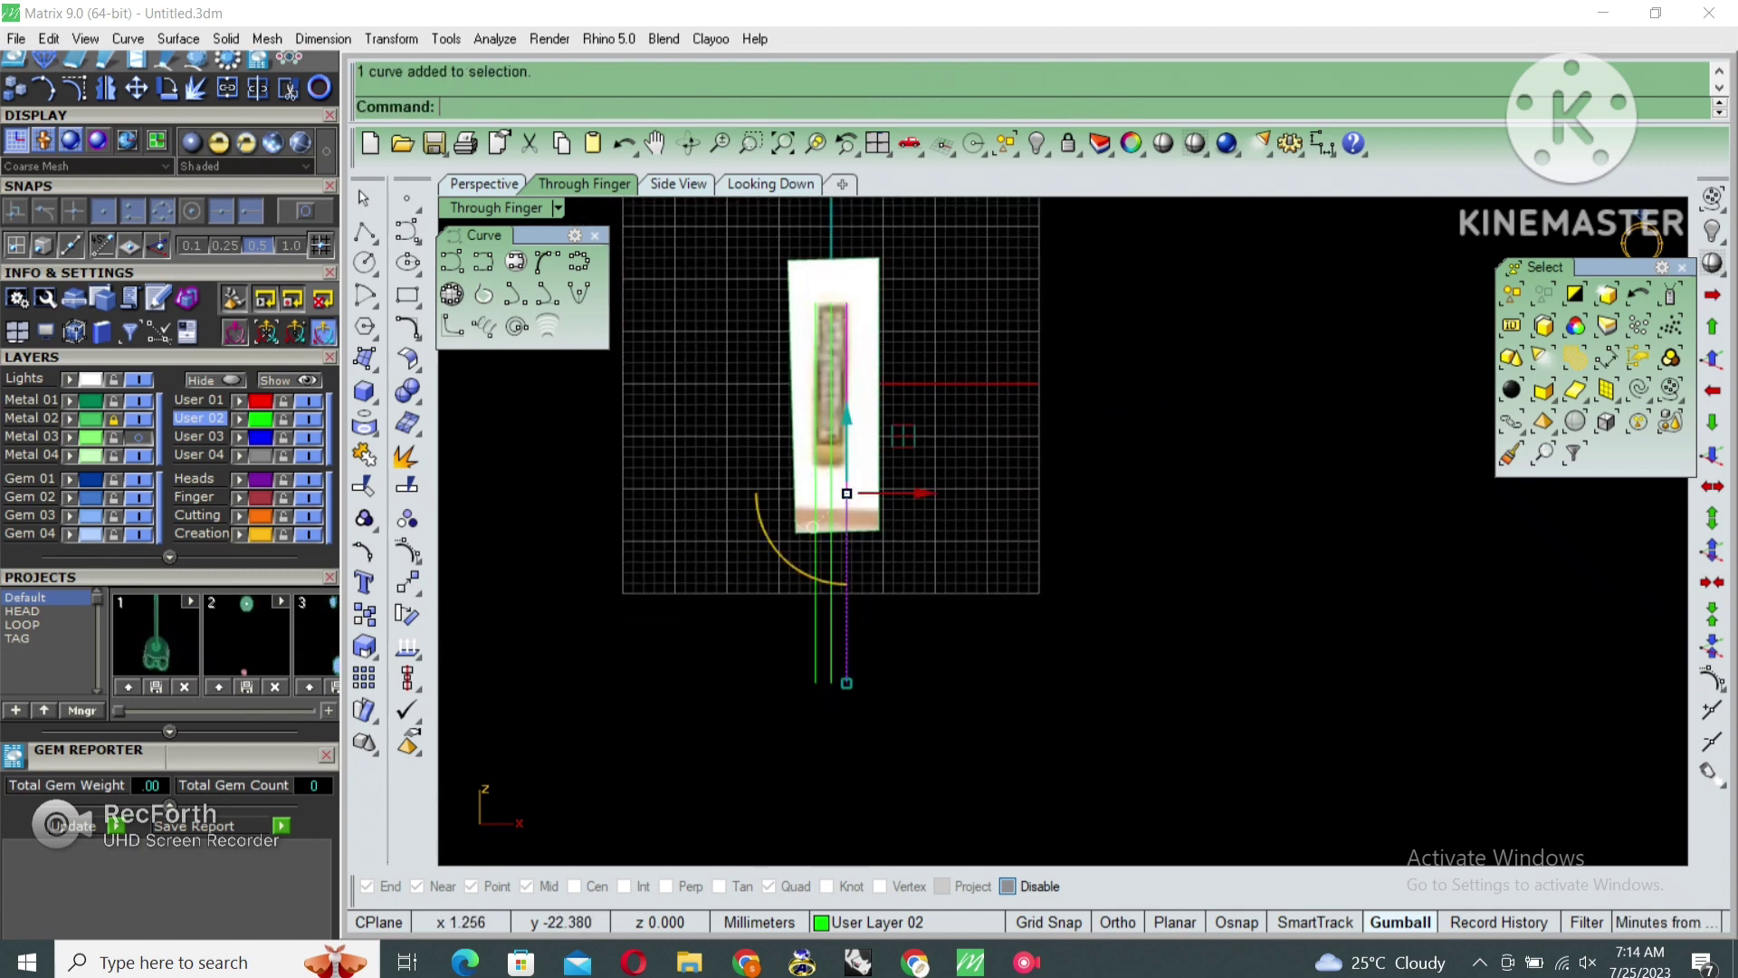
key(Up)
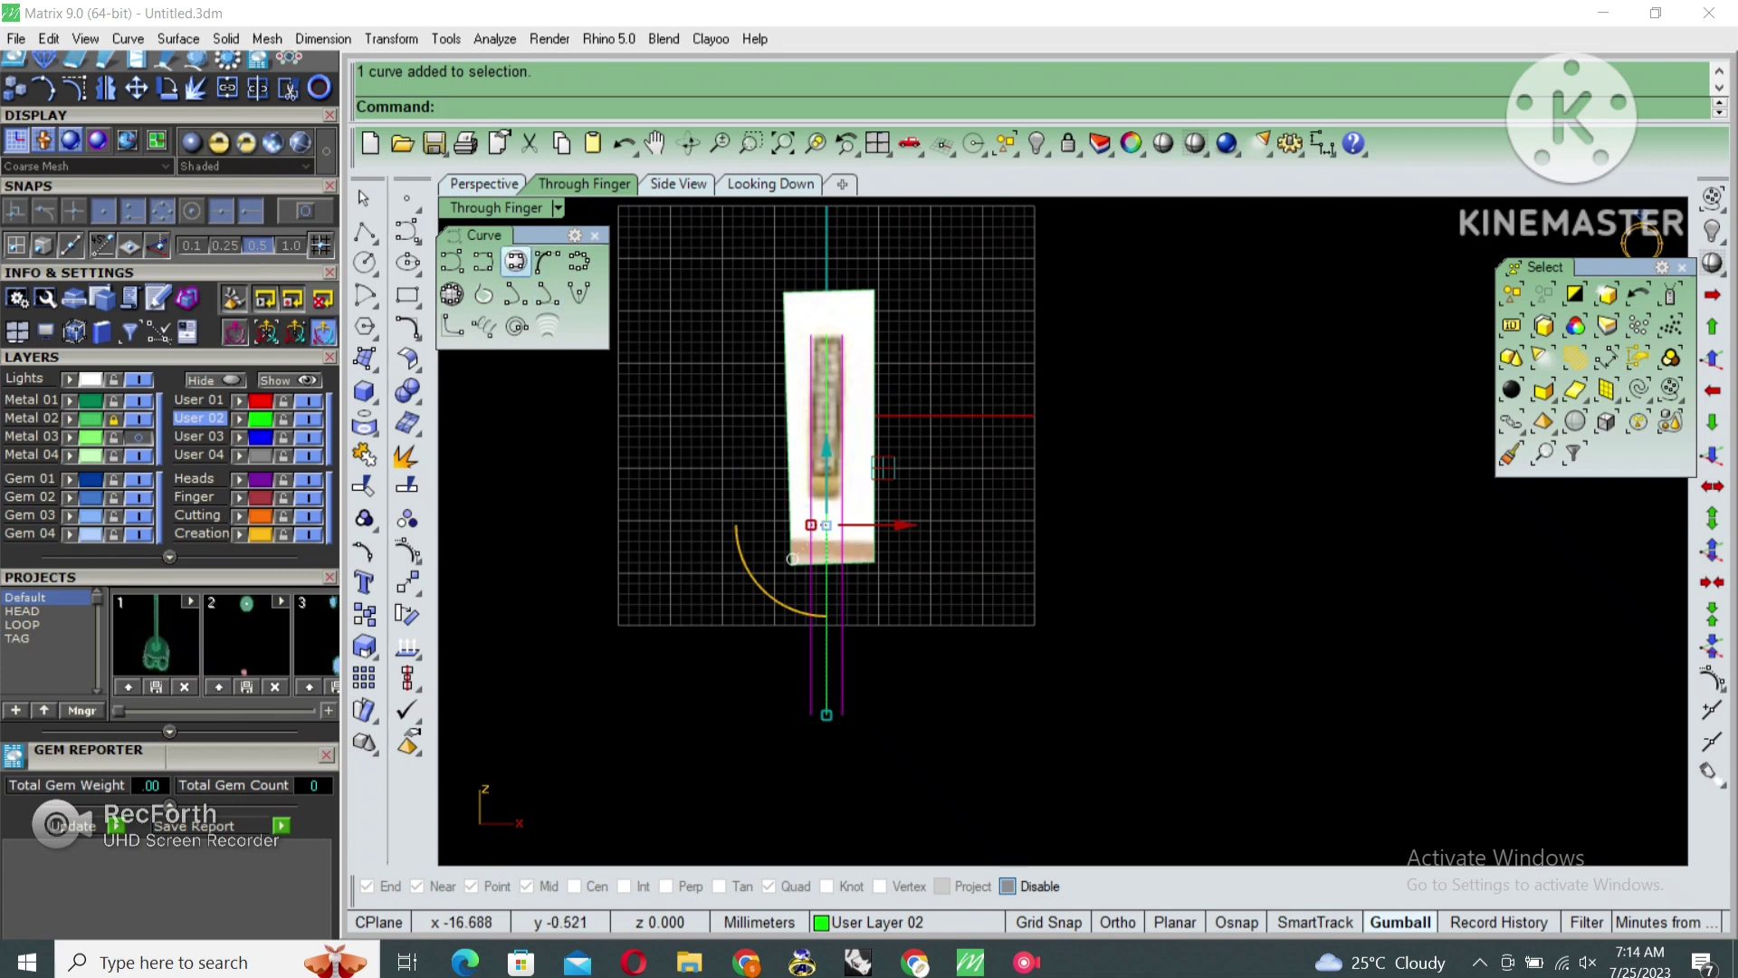
click(483, 262)
scroll(839, 381, up, 2)
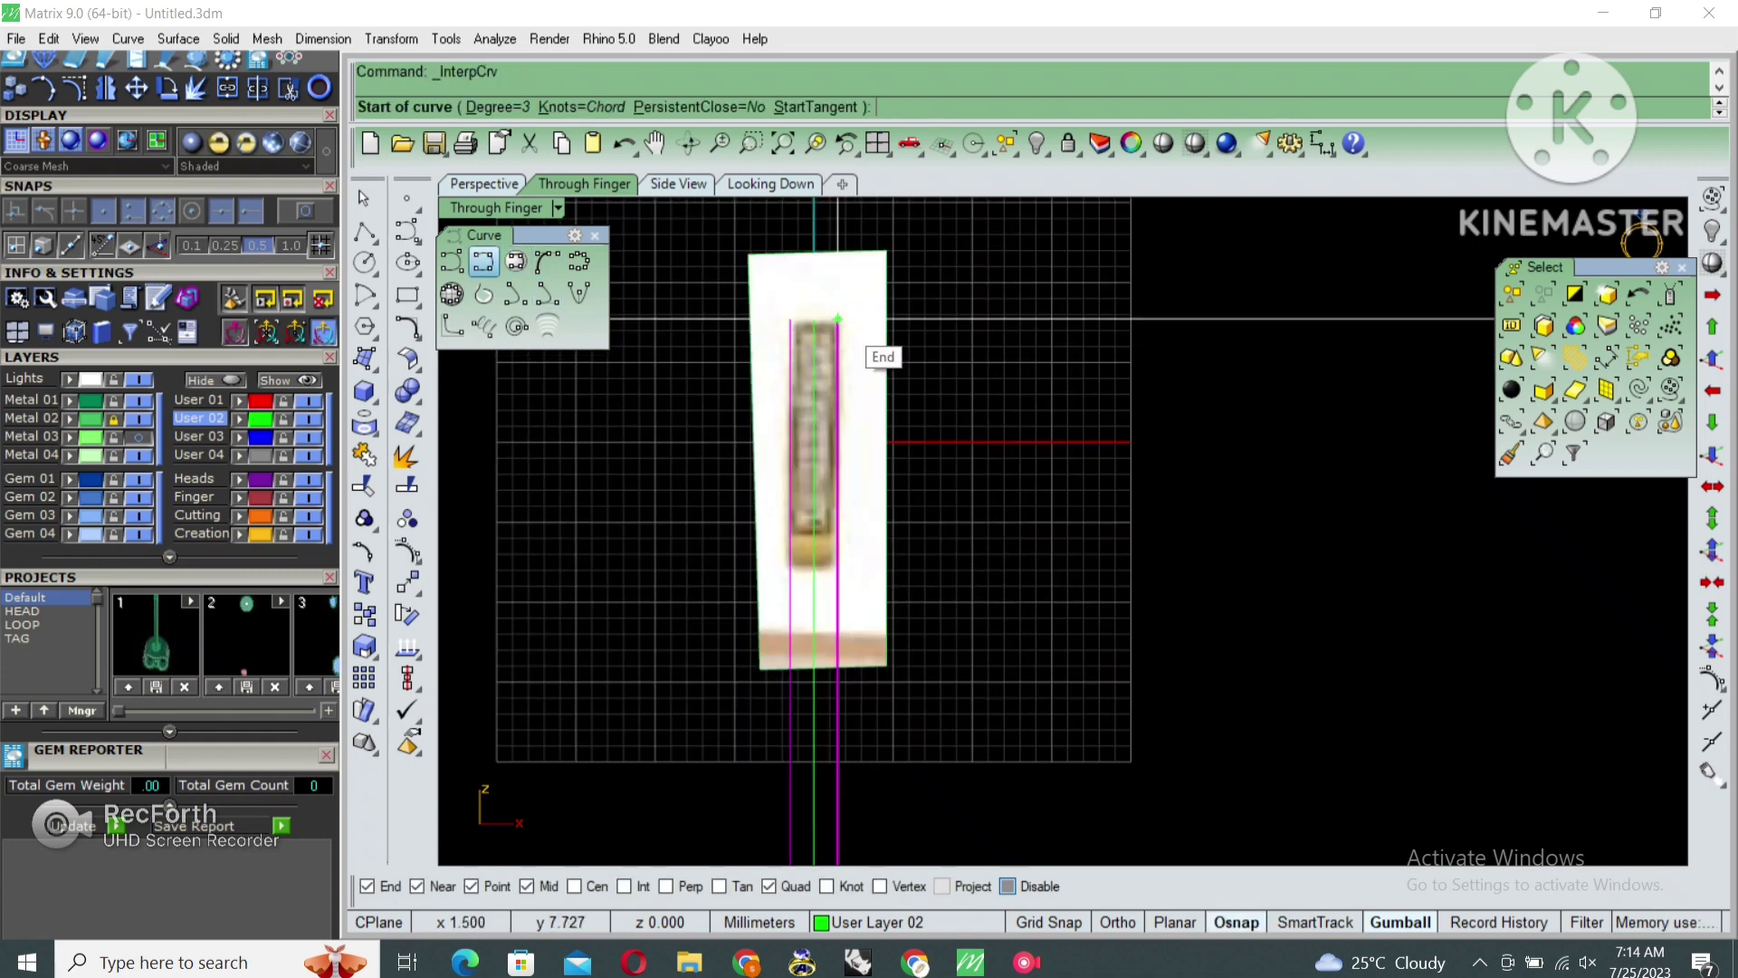
click(839, 318)
click(838, 379)
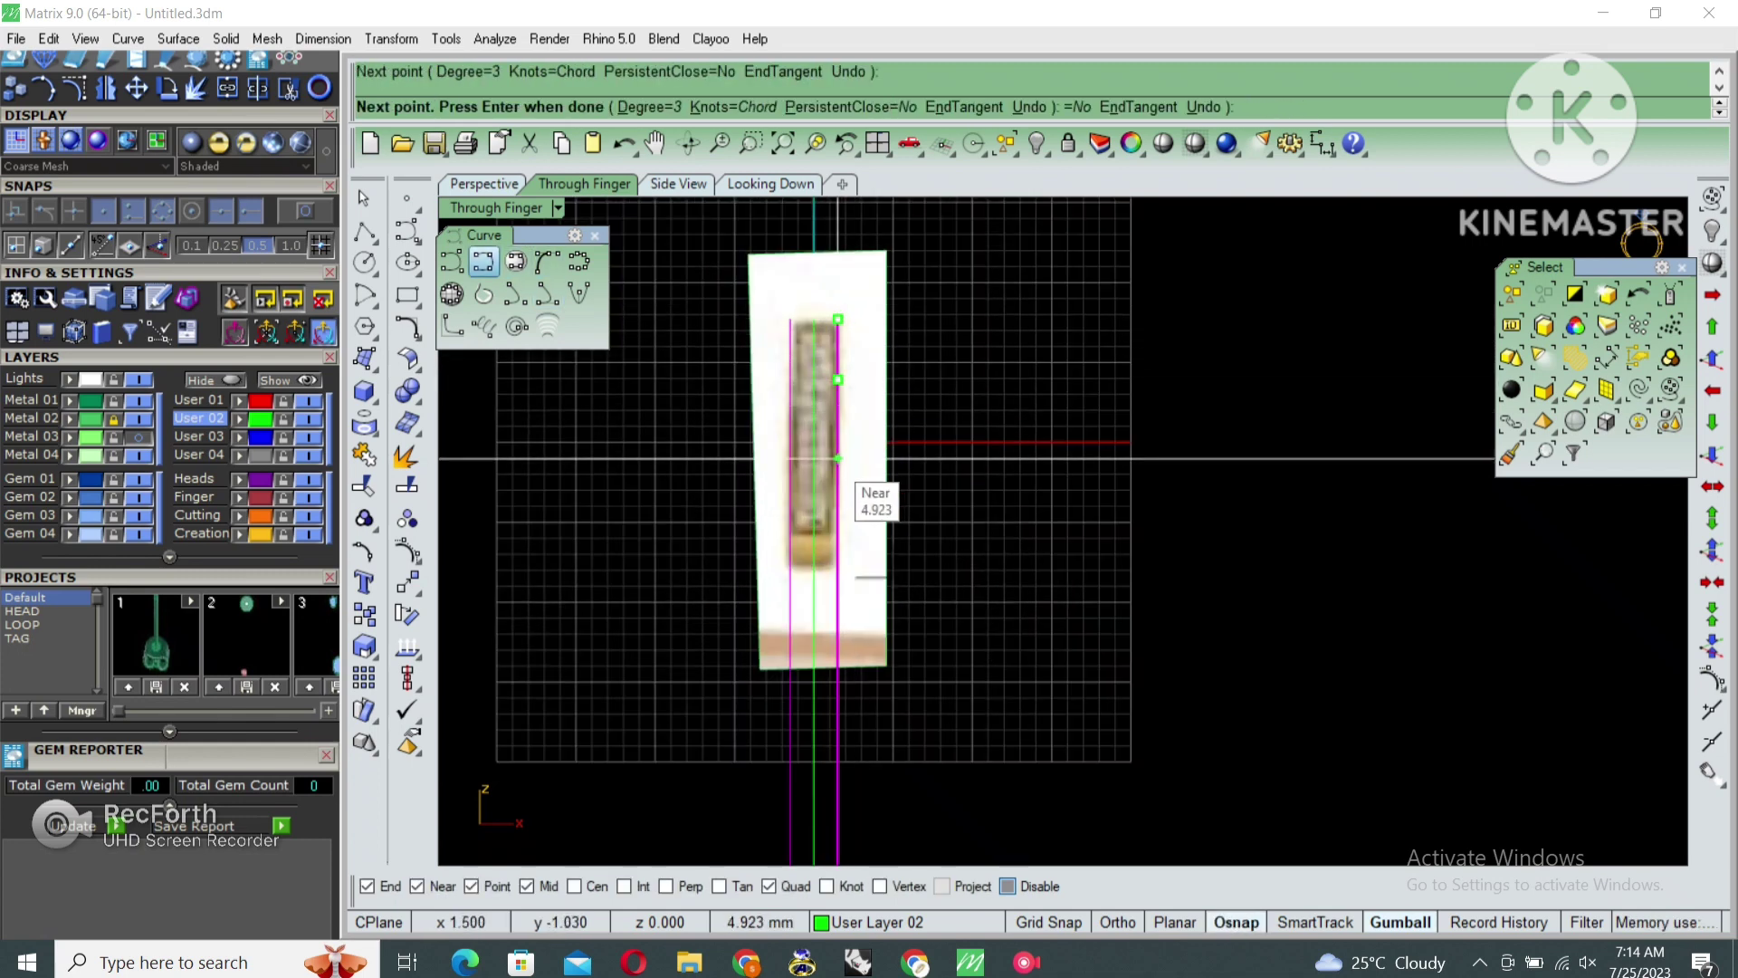
click(839, 517)
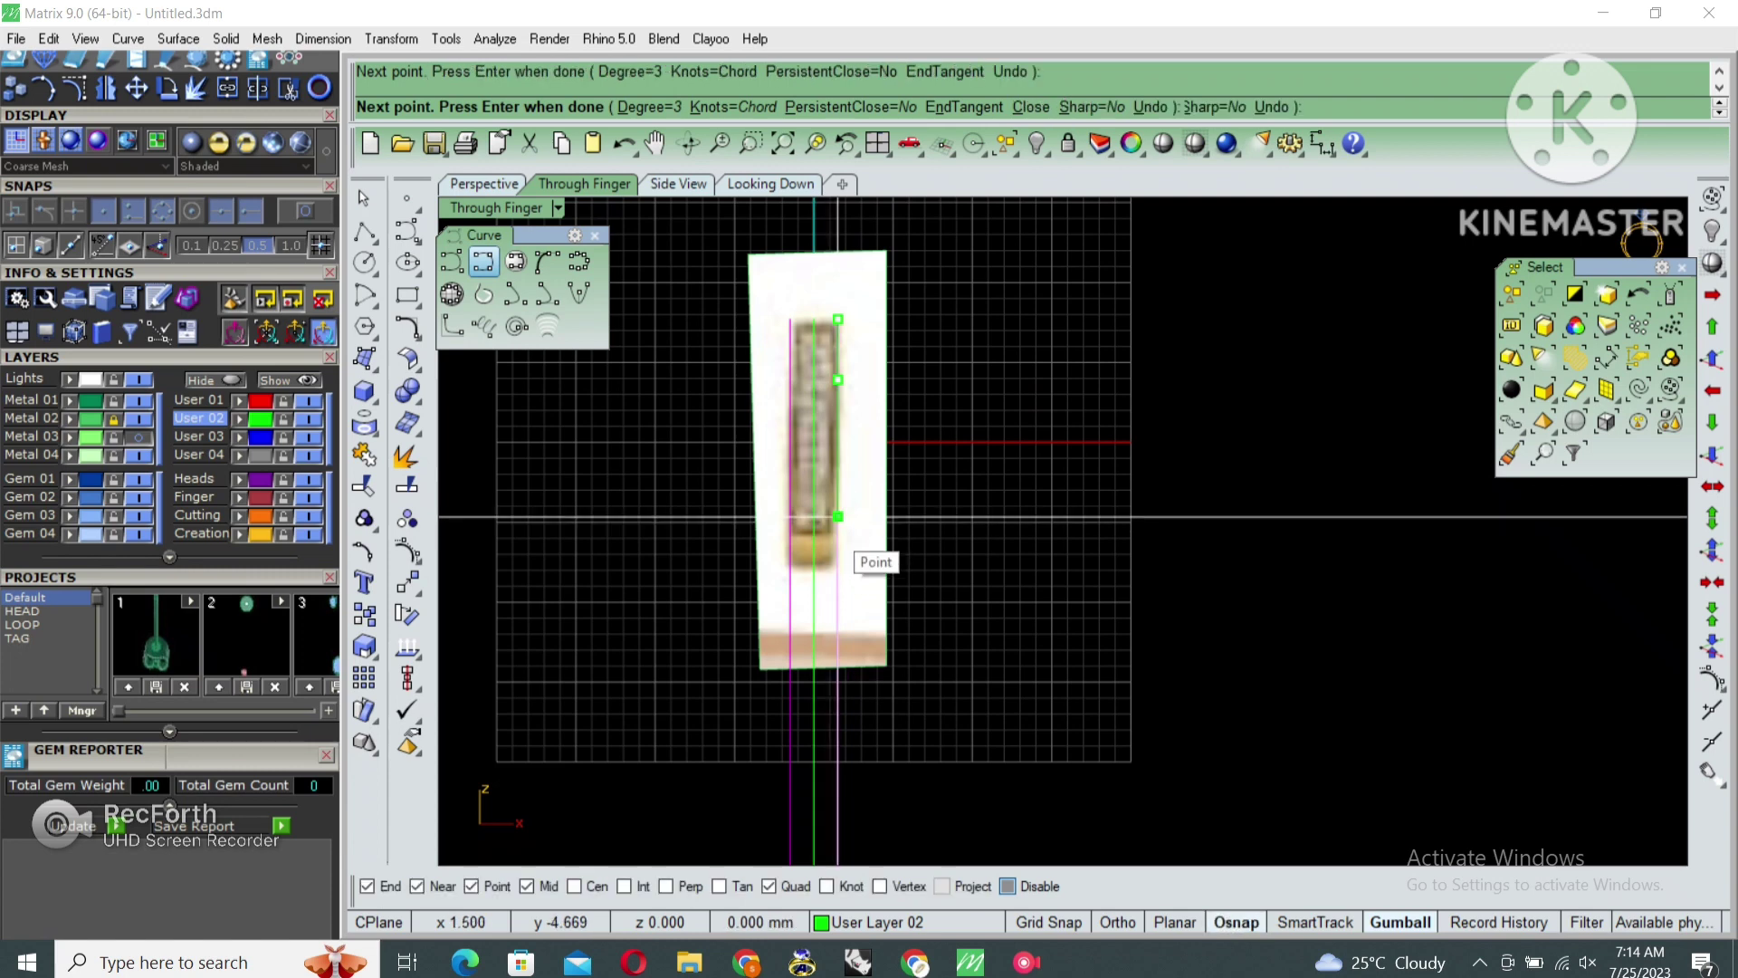
scroll(829, 586, down, 3)
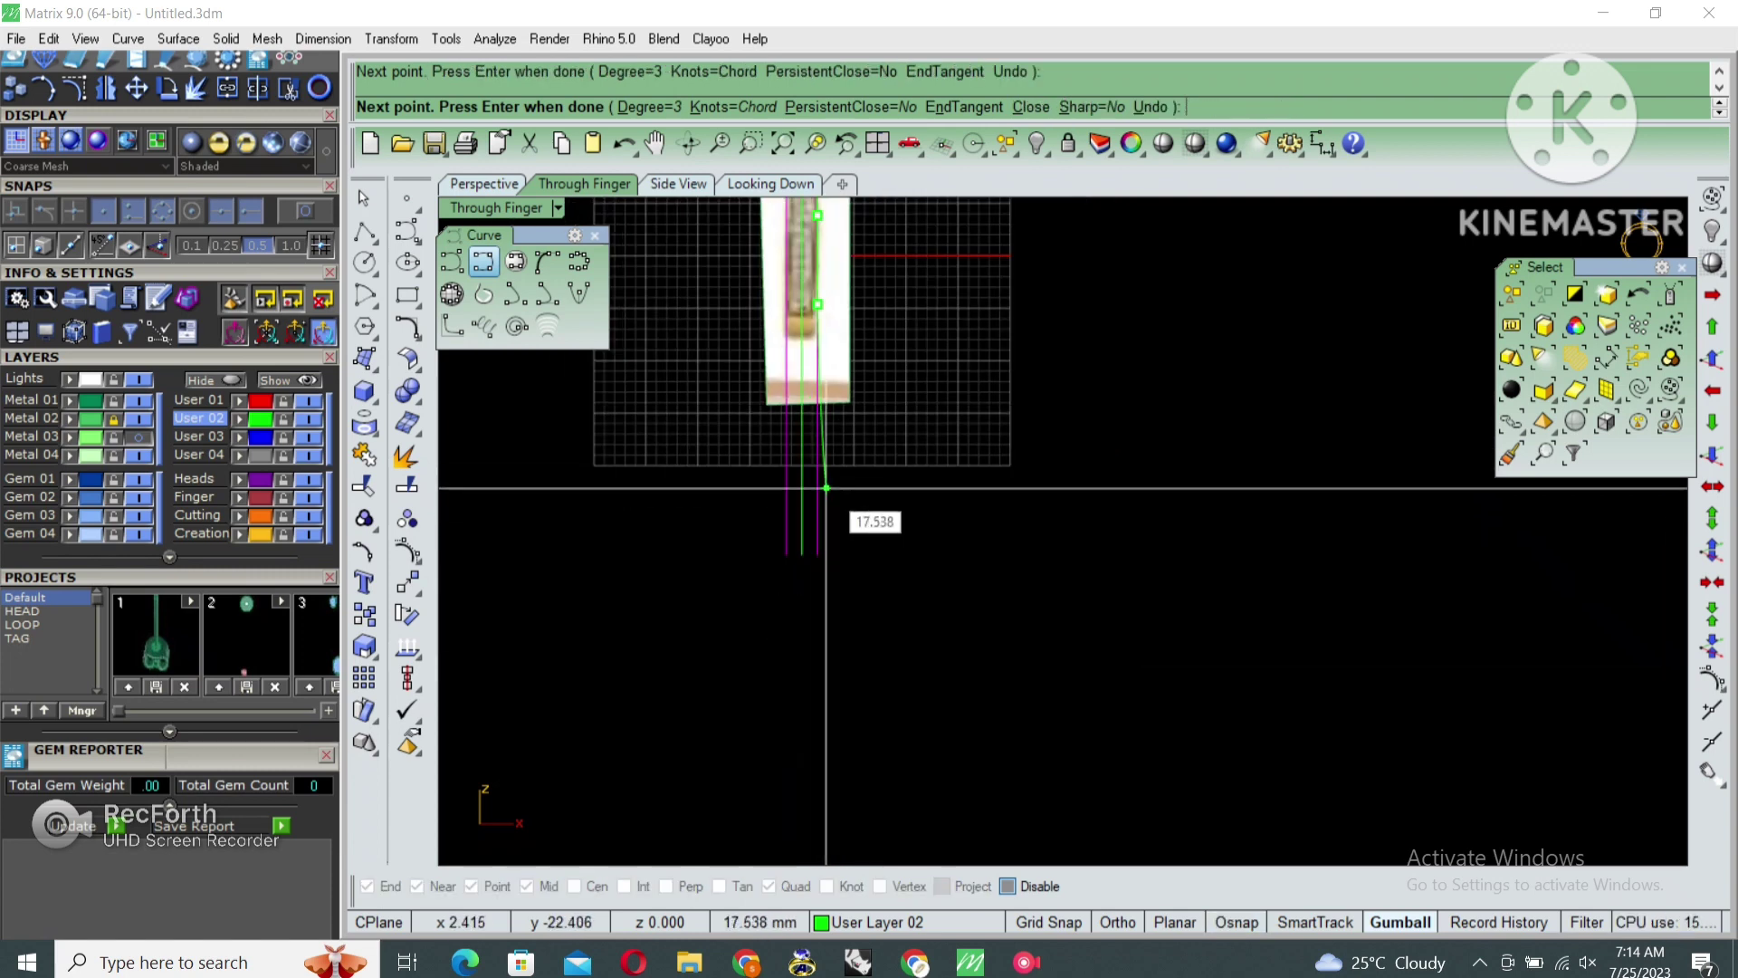
scroll(814, 424, up, 3)
click(816, 348)
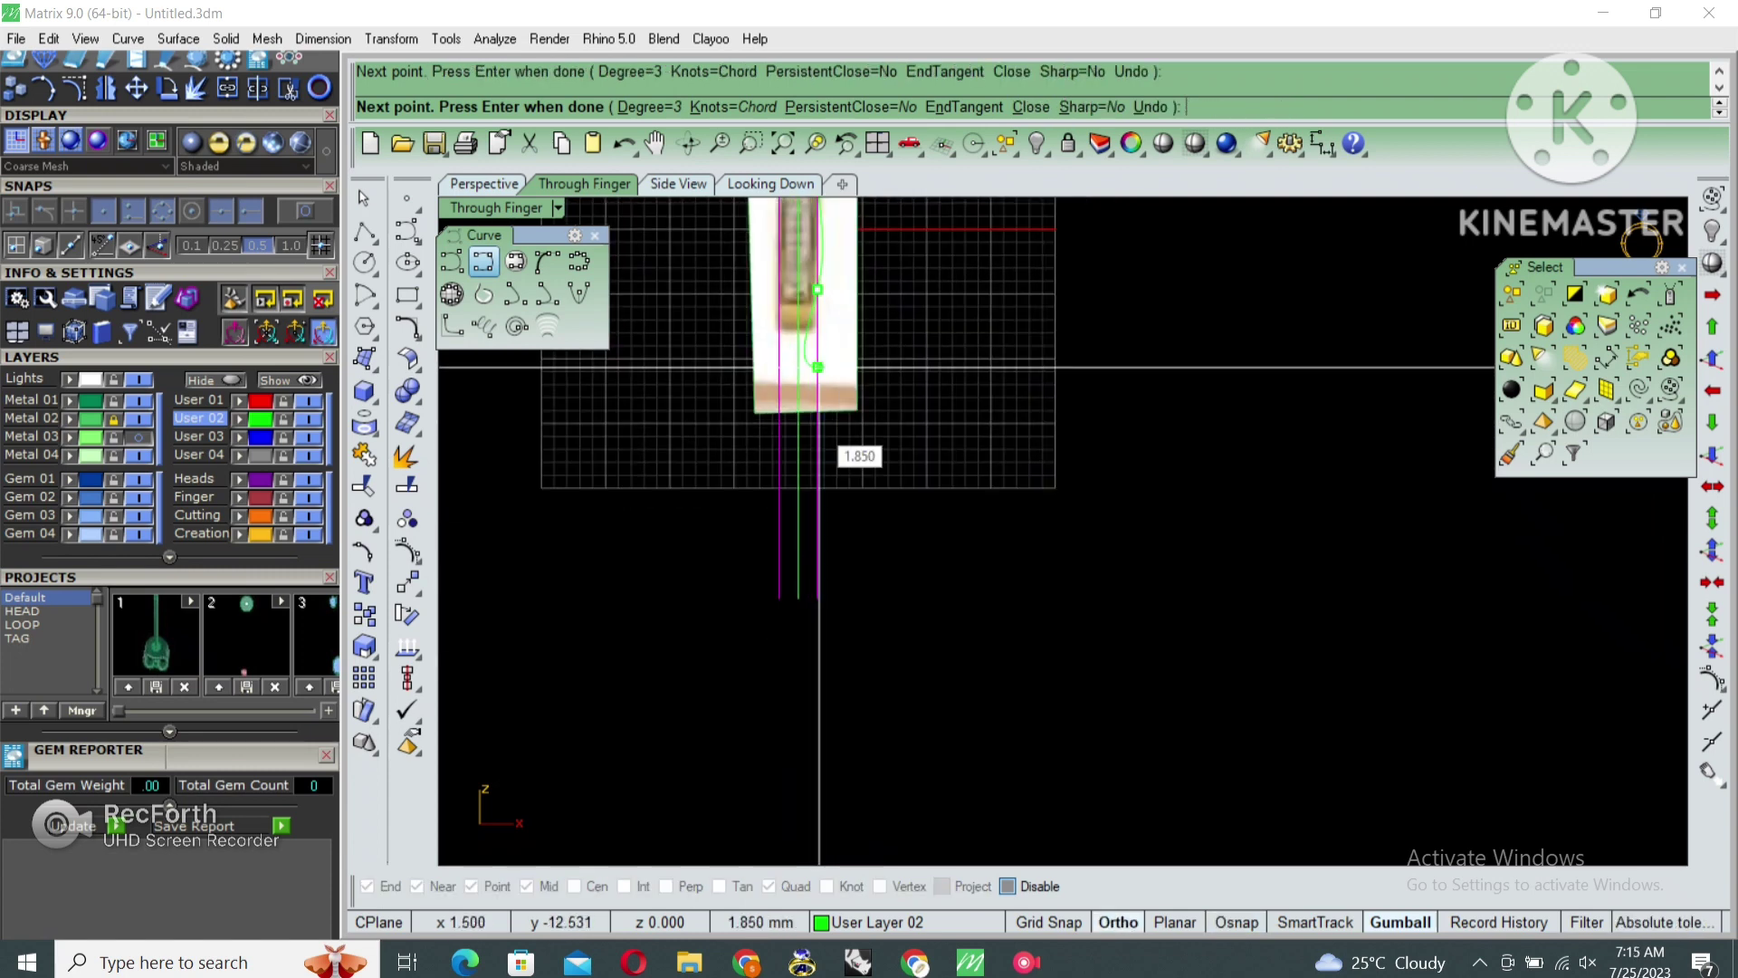
Continue the curve slightly inward, then outward into a bulge, and finish it with a rounded lower end crossing just past the centre line
scroll(817, 469, up, 2)
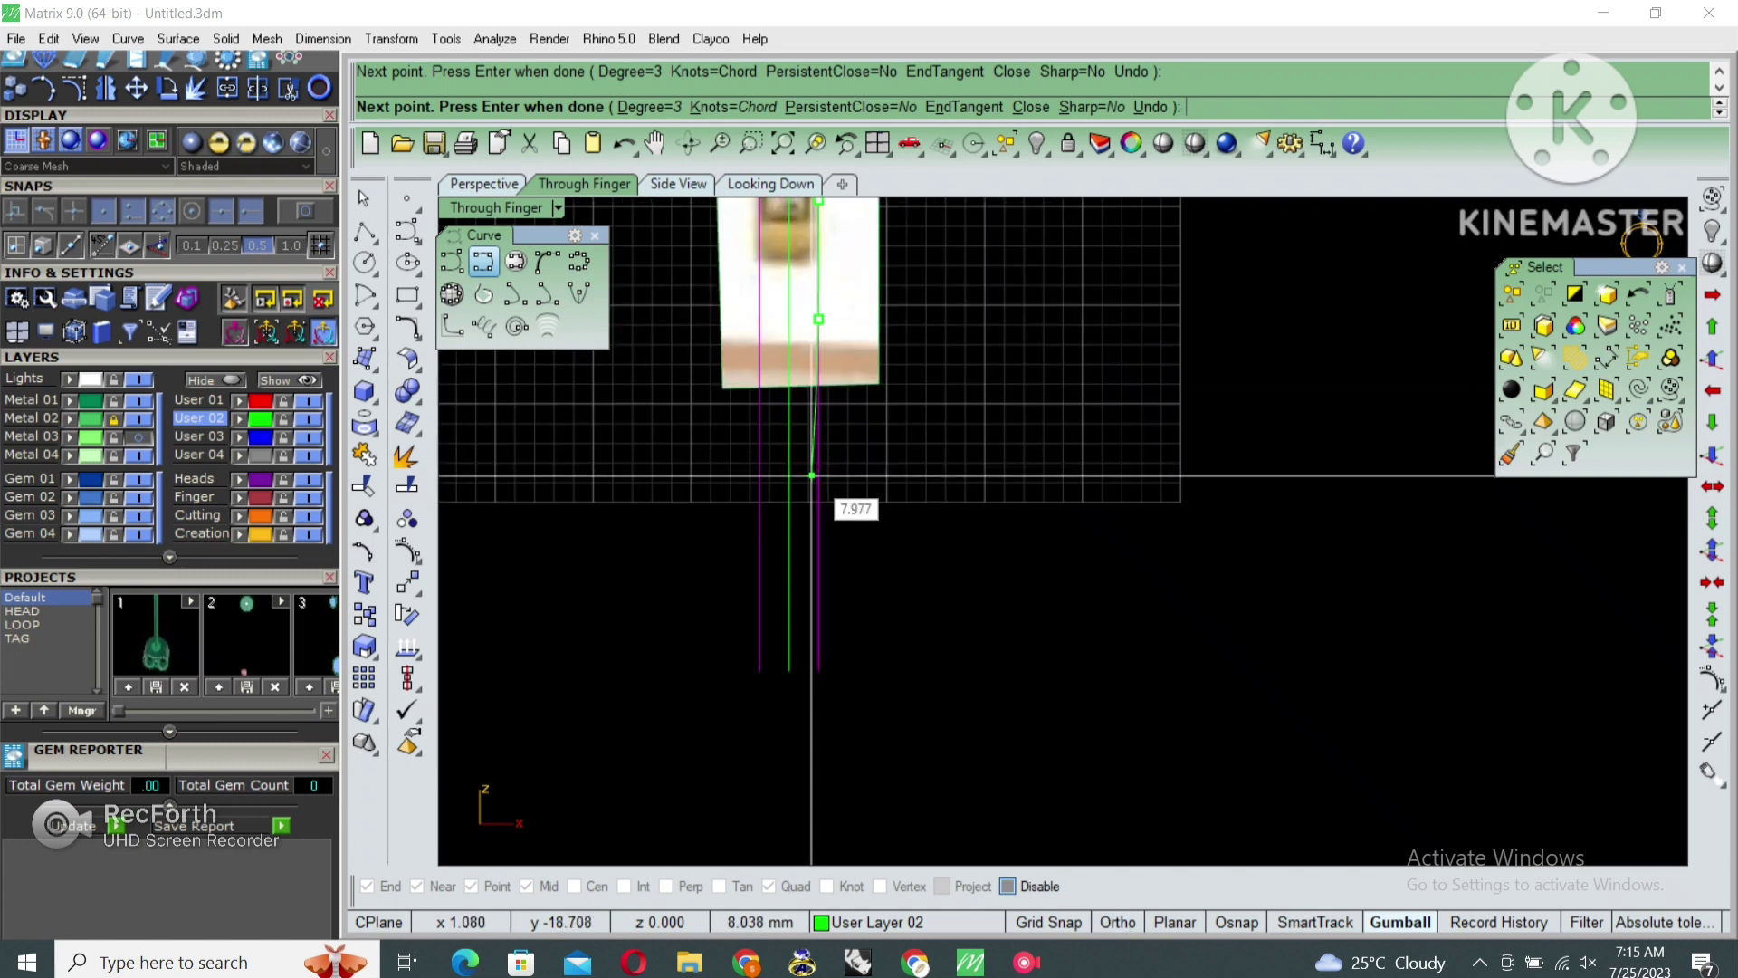
click(814, 445)
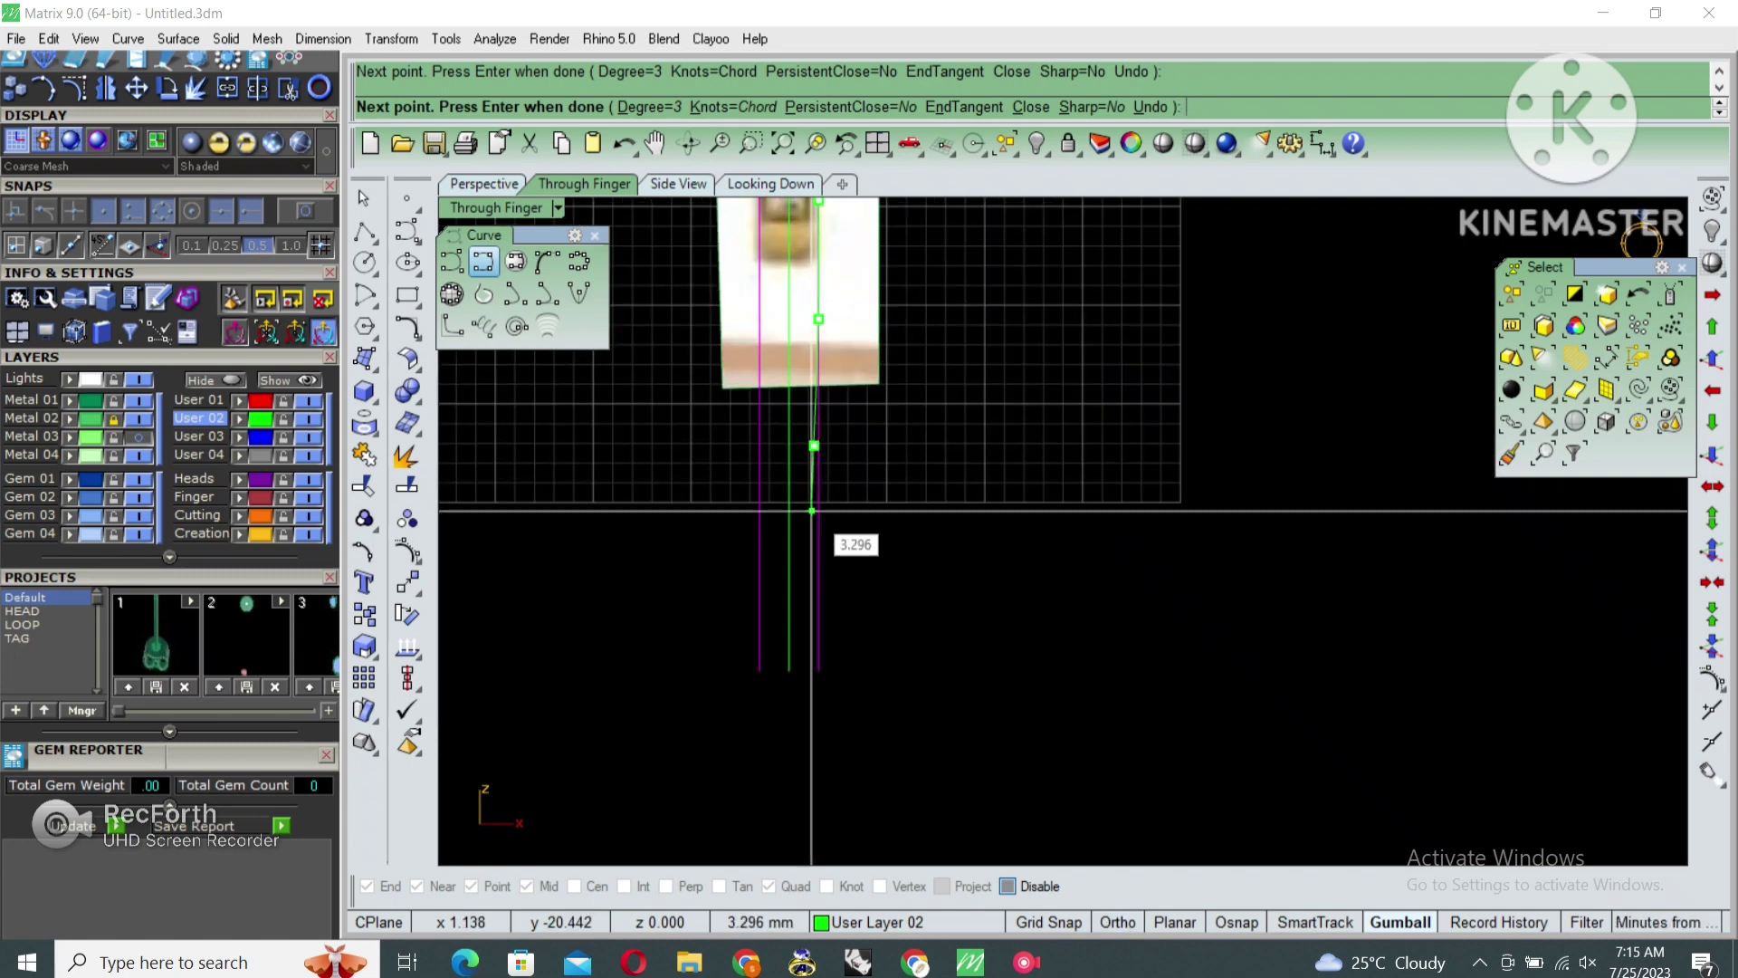
click(814, 526)
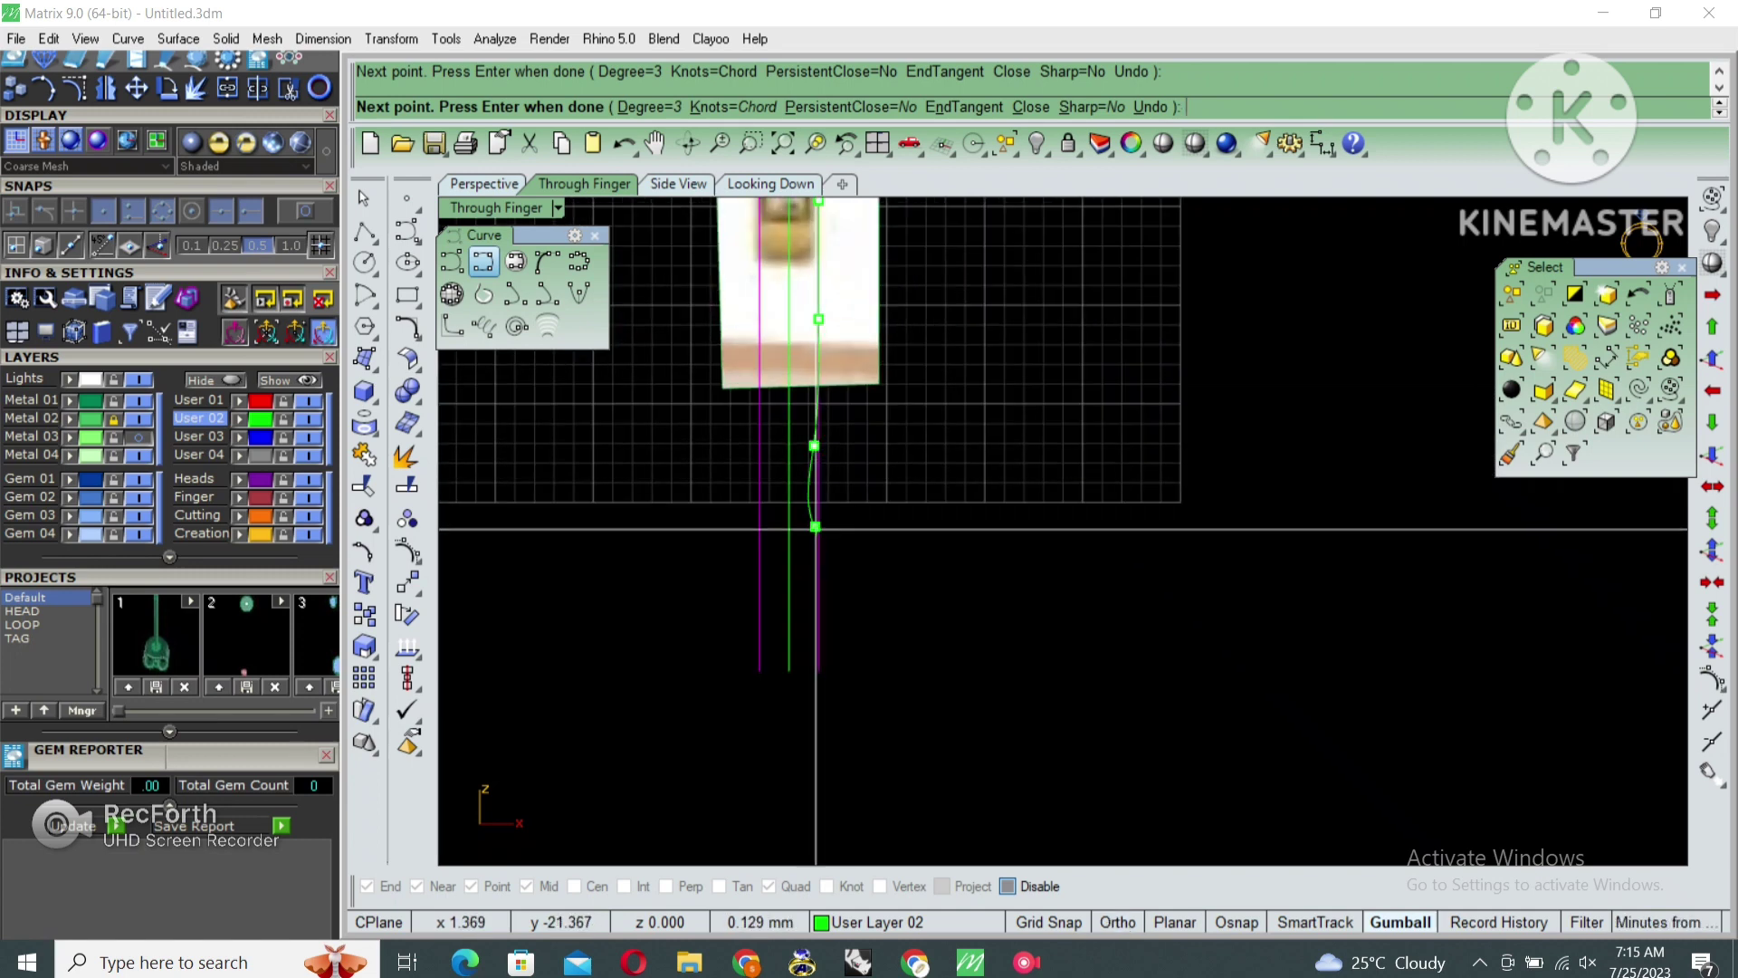
click(824, 584)
click(826, 650)
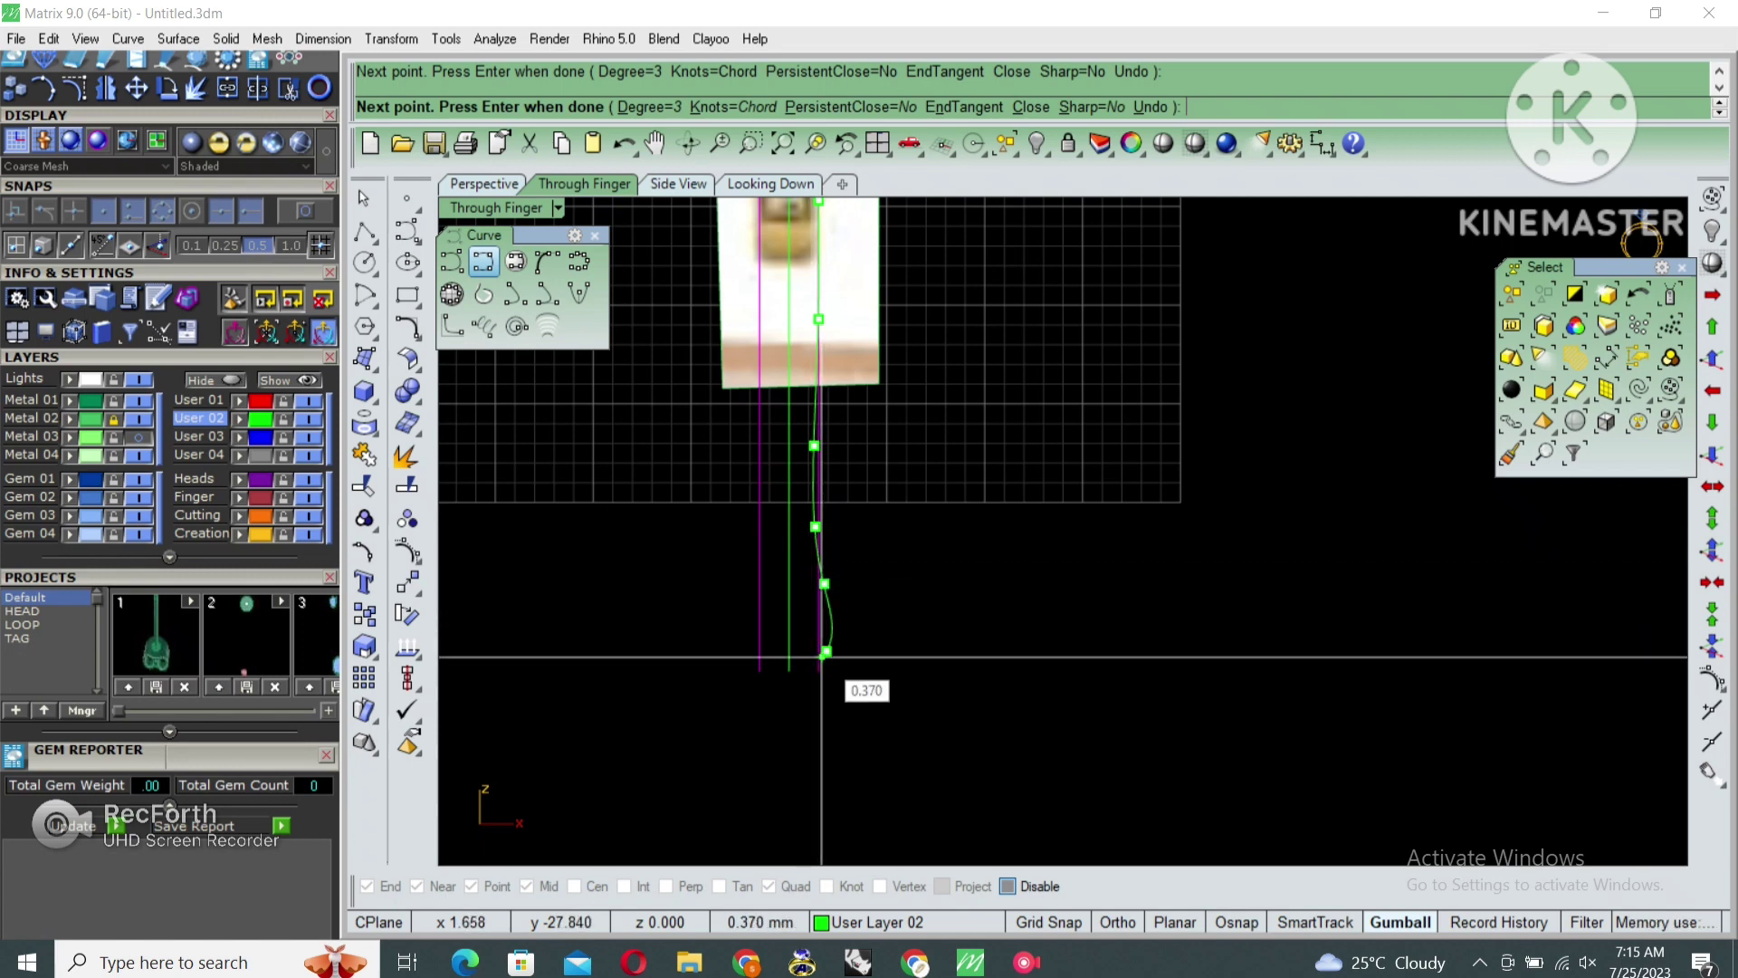
scroll(801, 674, up, 2)
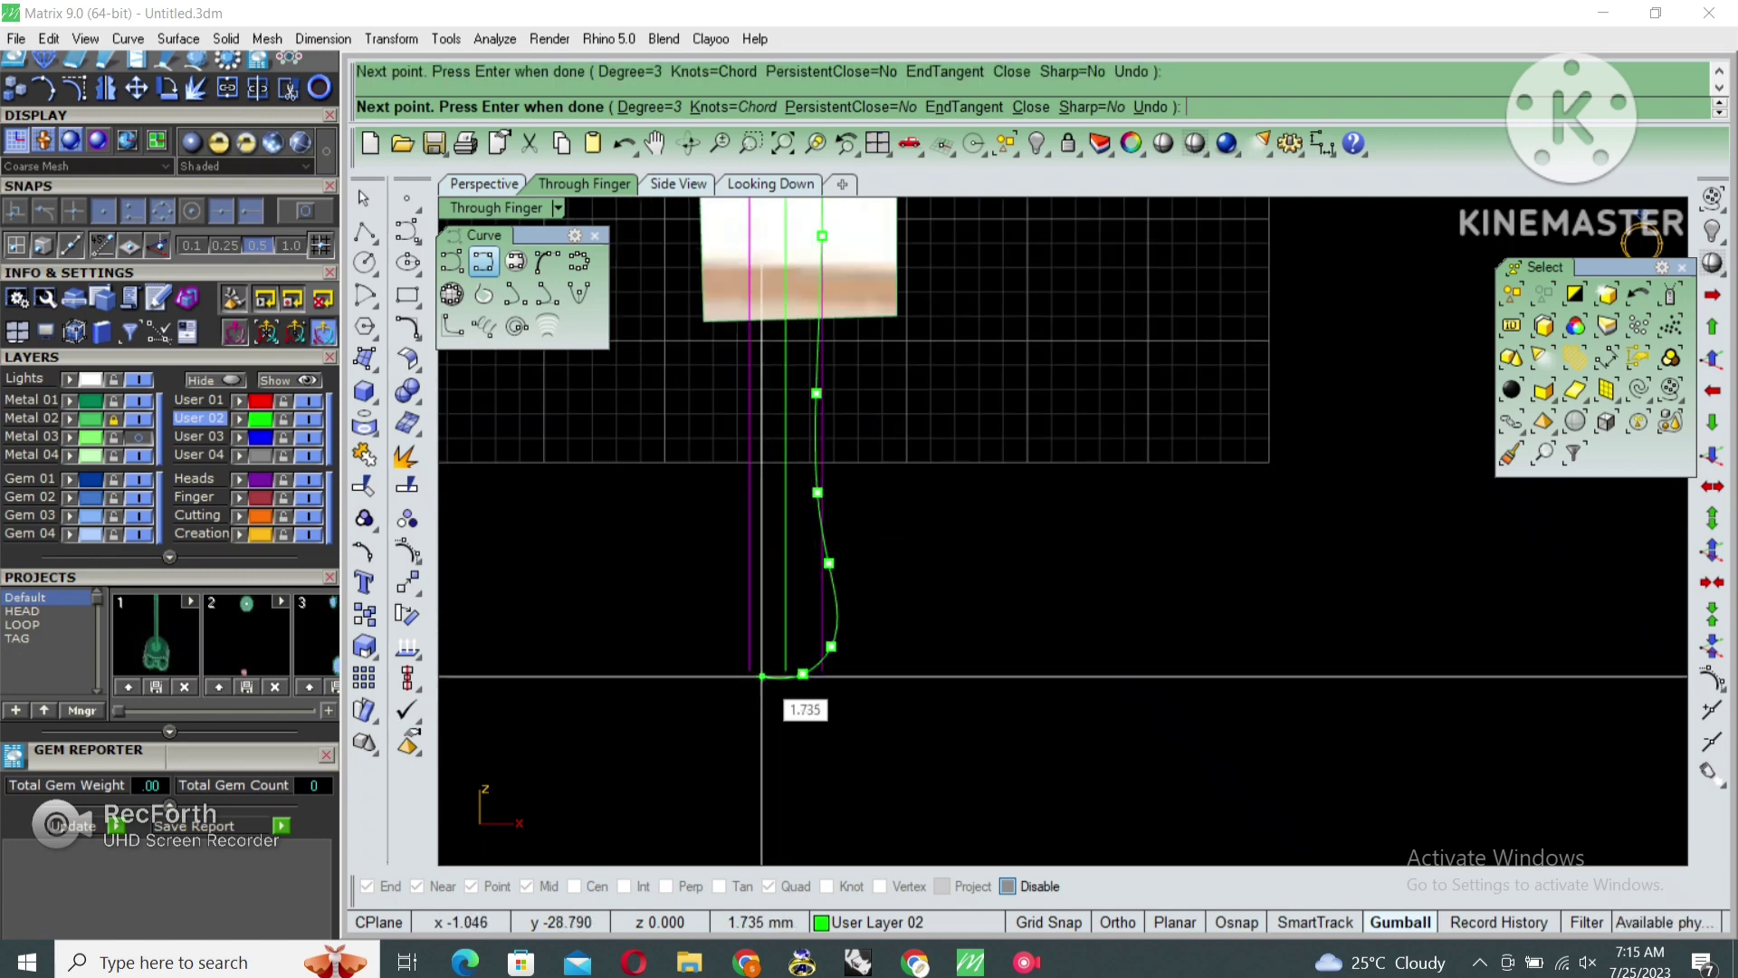
click(788, 675)
key(Return)
Delete both vertical offset lines and hide the grid and the Metal 02 layer holding the reference picture
scroll(767, 800, down, 2)
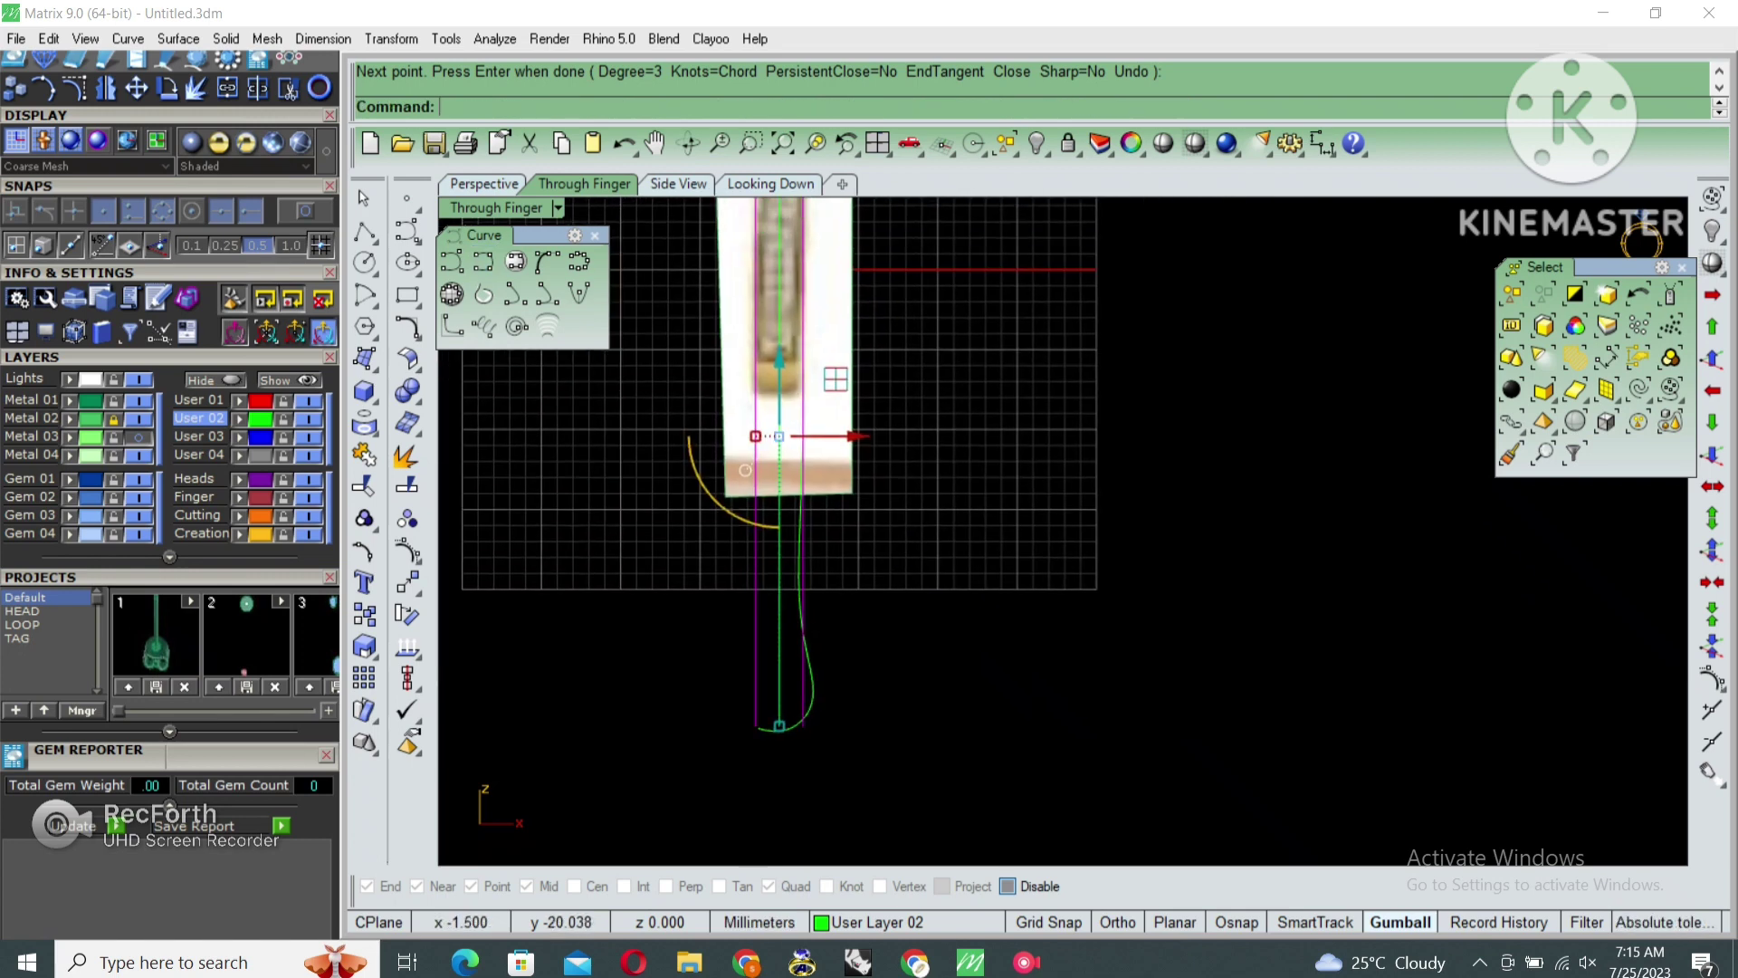
click(778, 471)
key(Delete)
right_drag(778, 434, 812, 464)
key(F7)
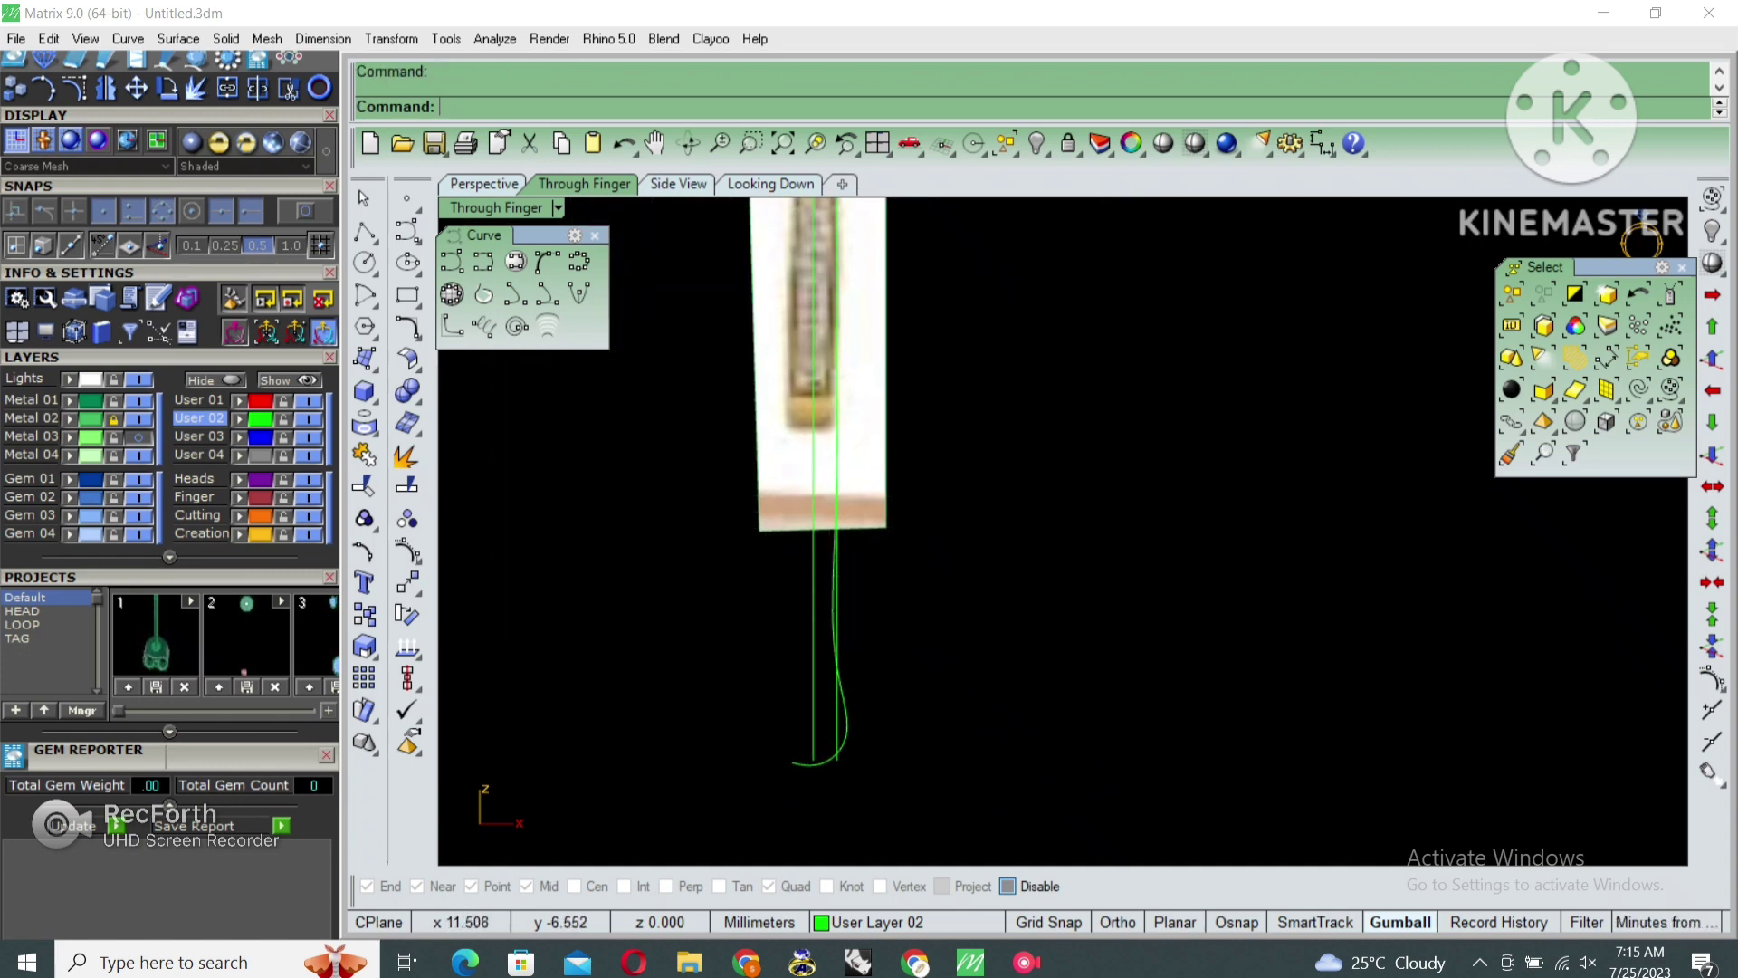
click(138, 418)
click(841, 562)
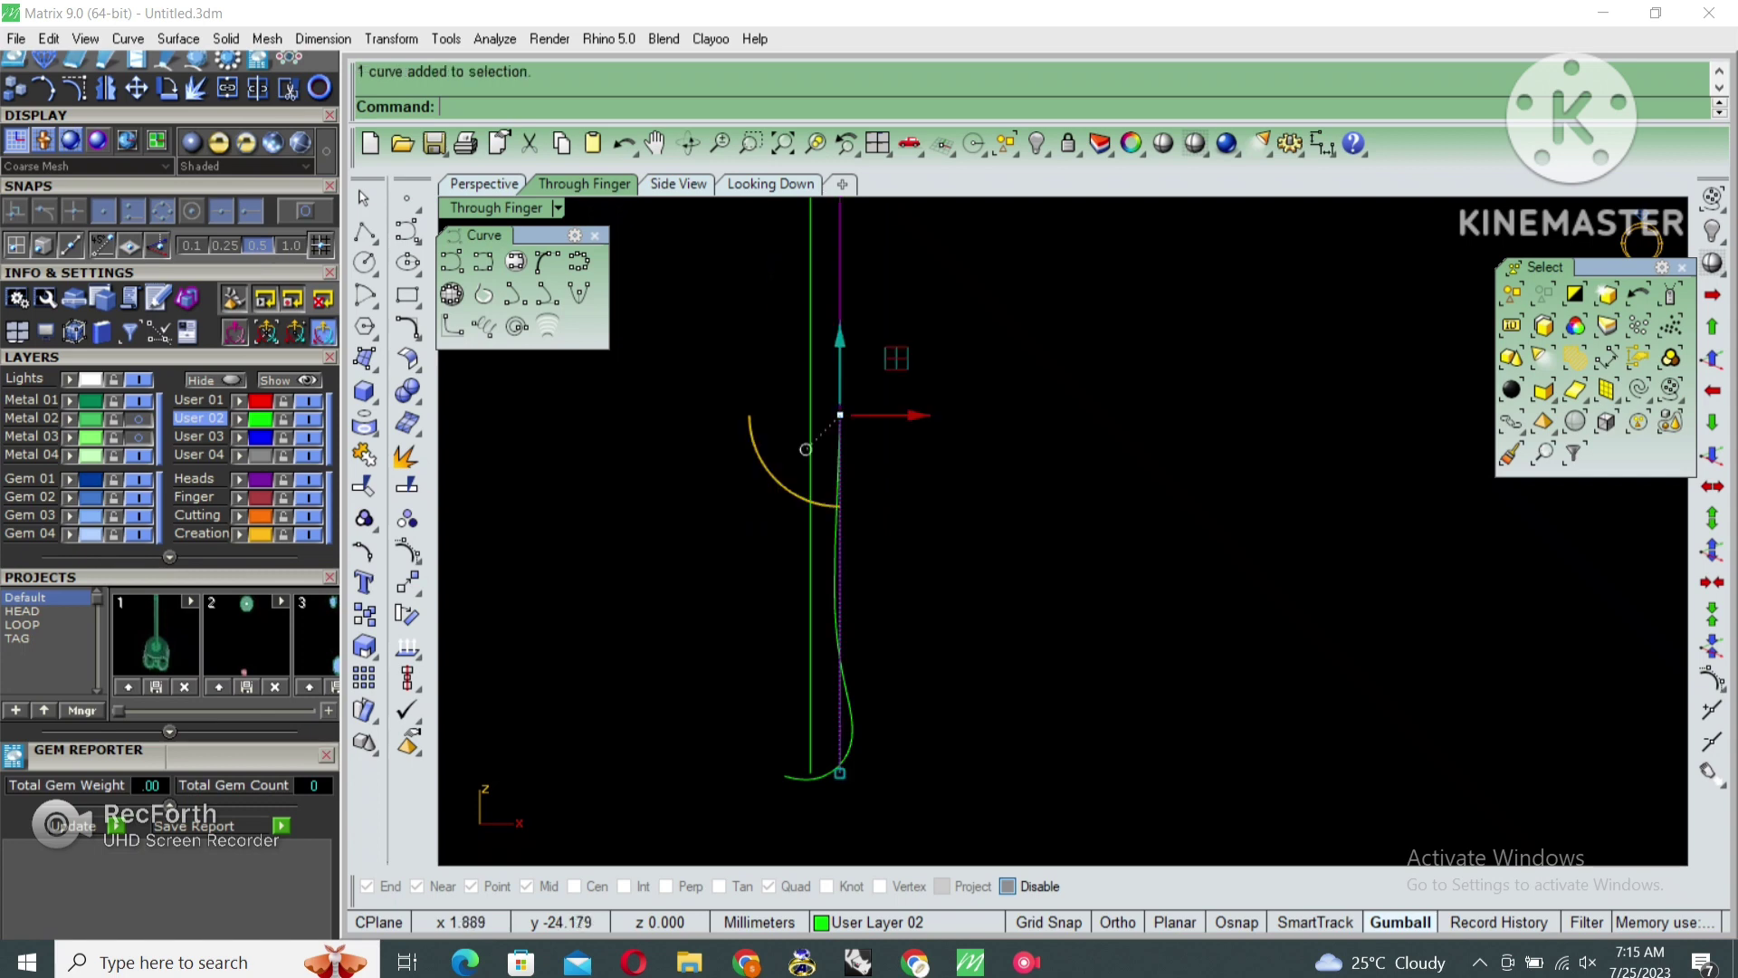
key(ctrl+x)
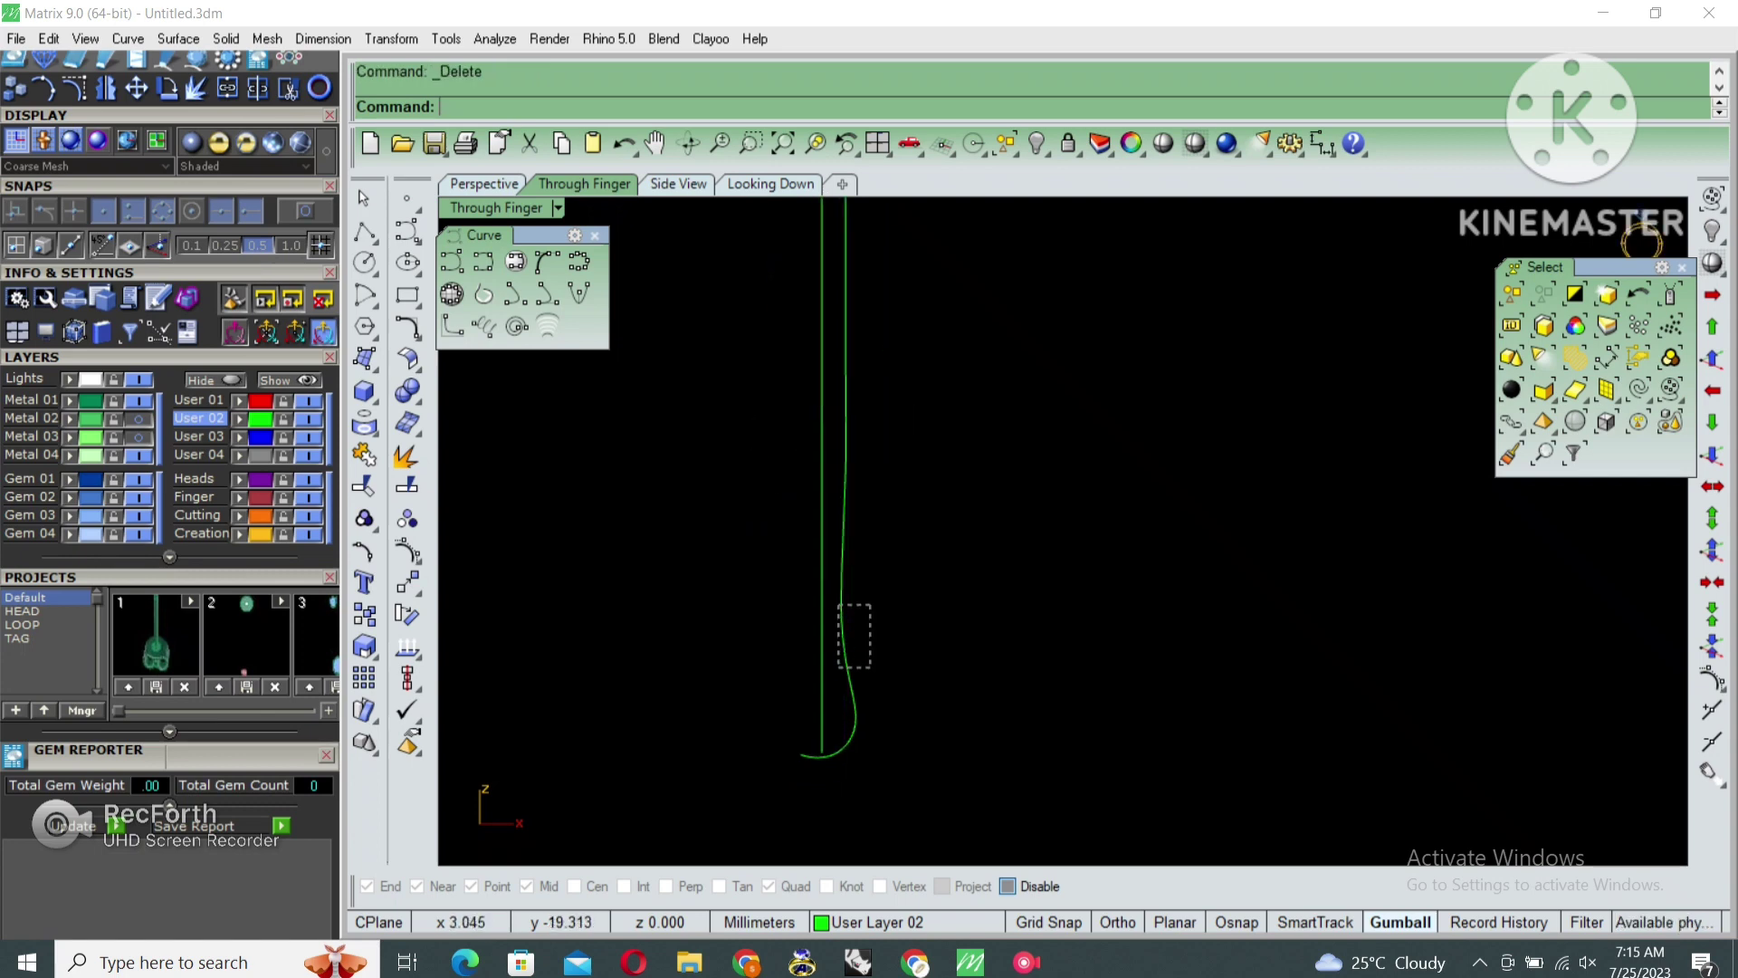
Move the control points of the curve's lower section straight up about 0.35 mm so its rounded end meets the centre line's lower end
drag(871, 604, 795, 752)
key(F10)
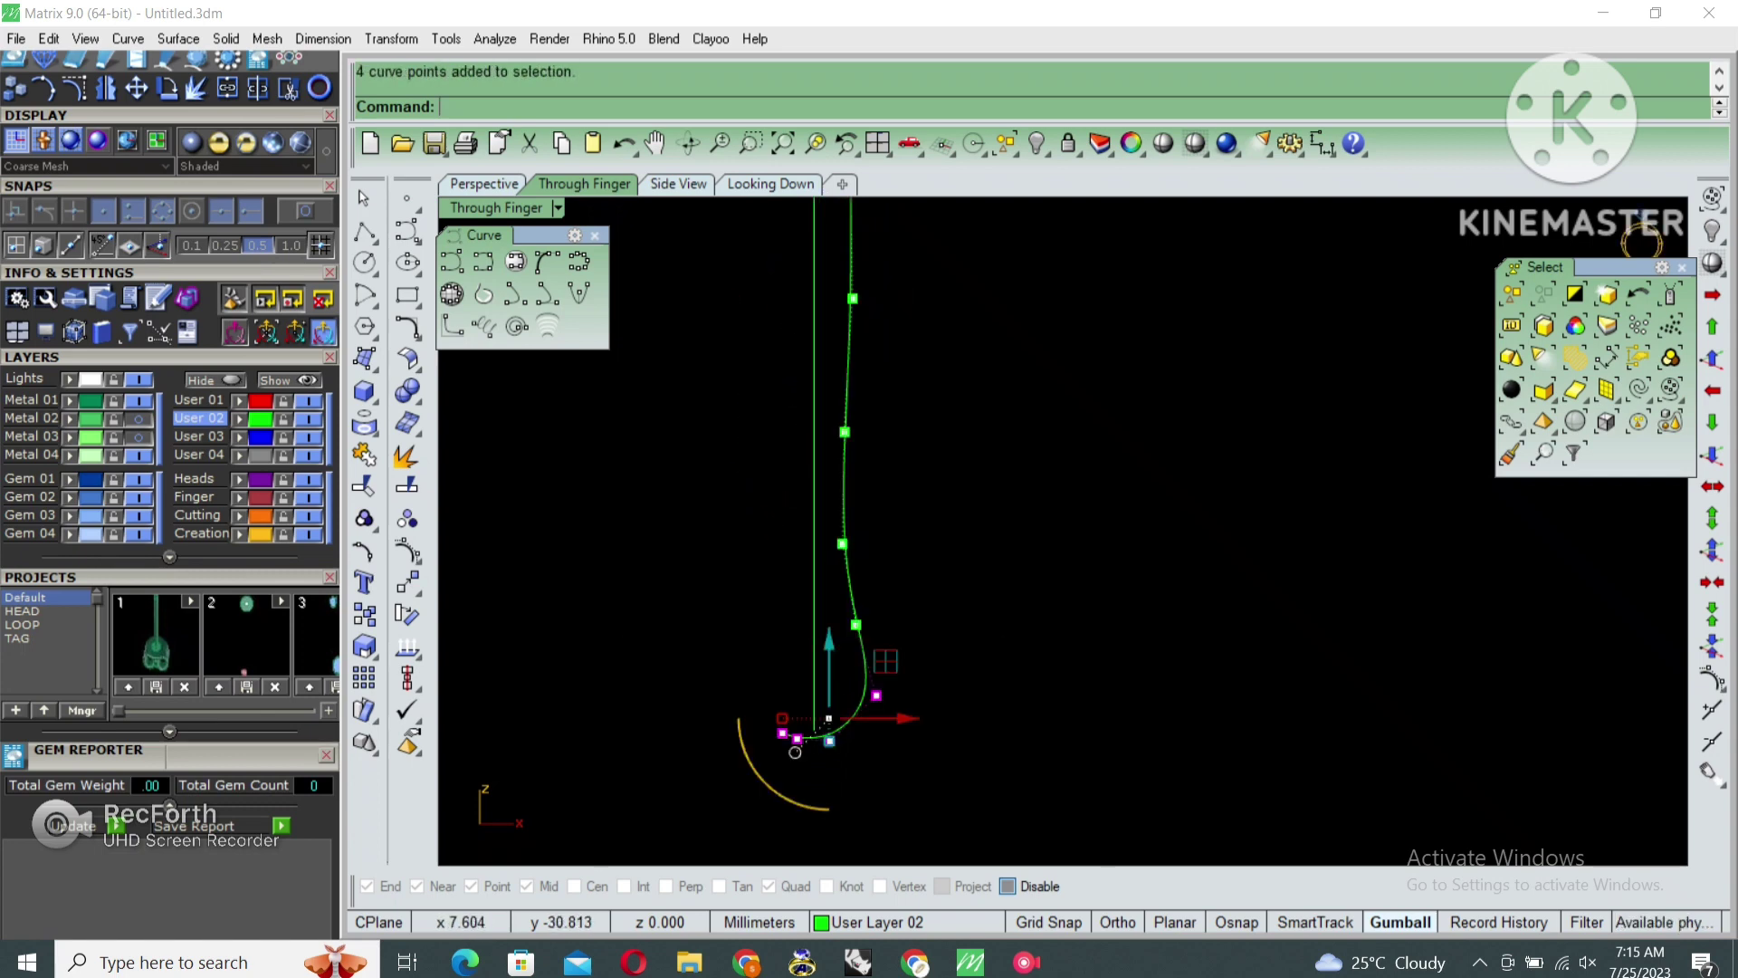
shift+drag(892, 643, 820, 416)
text(m)
key(Return)
scroll(833, 761, up, 8)
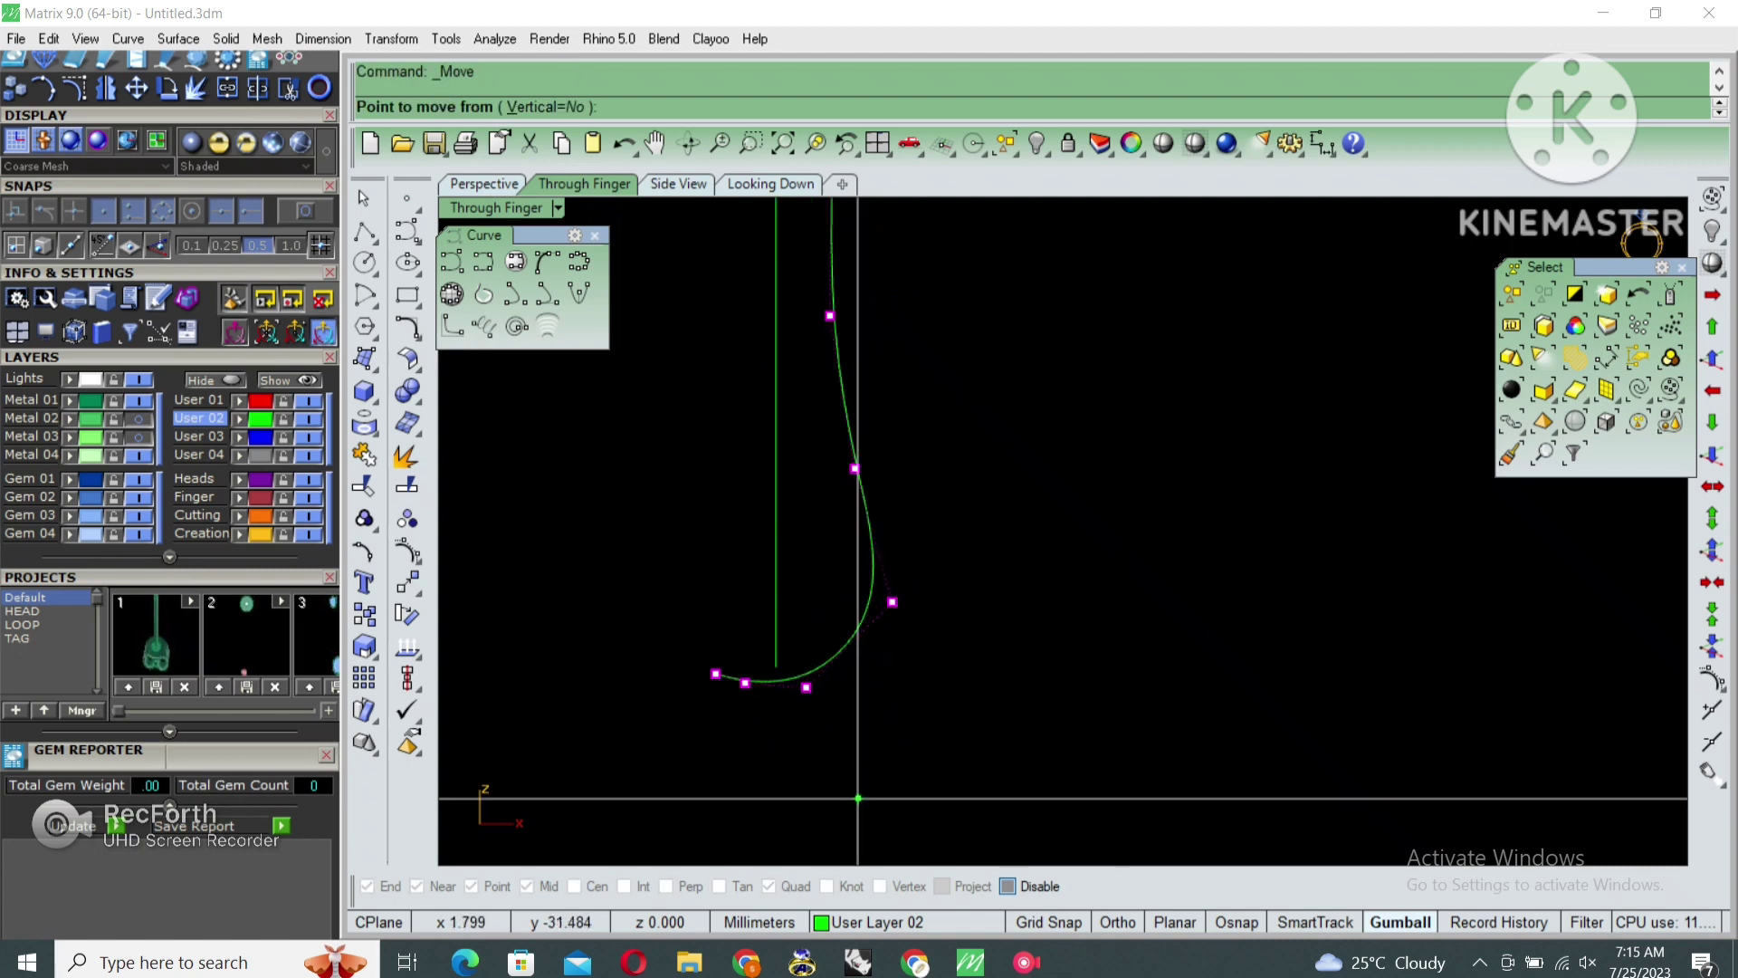
click(776, 688)
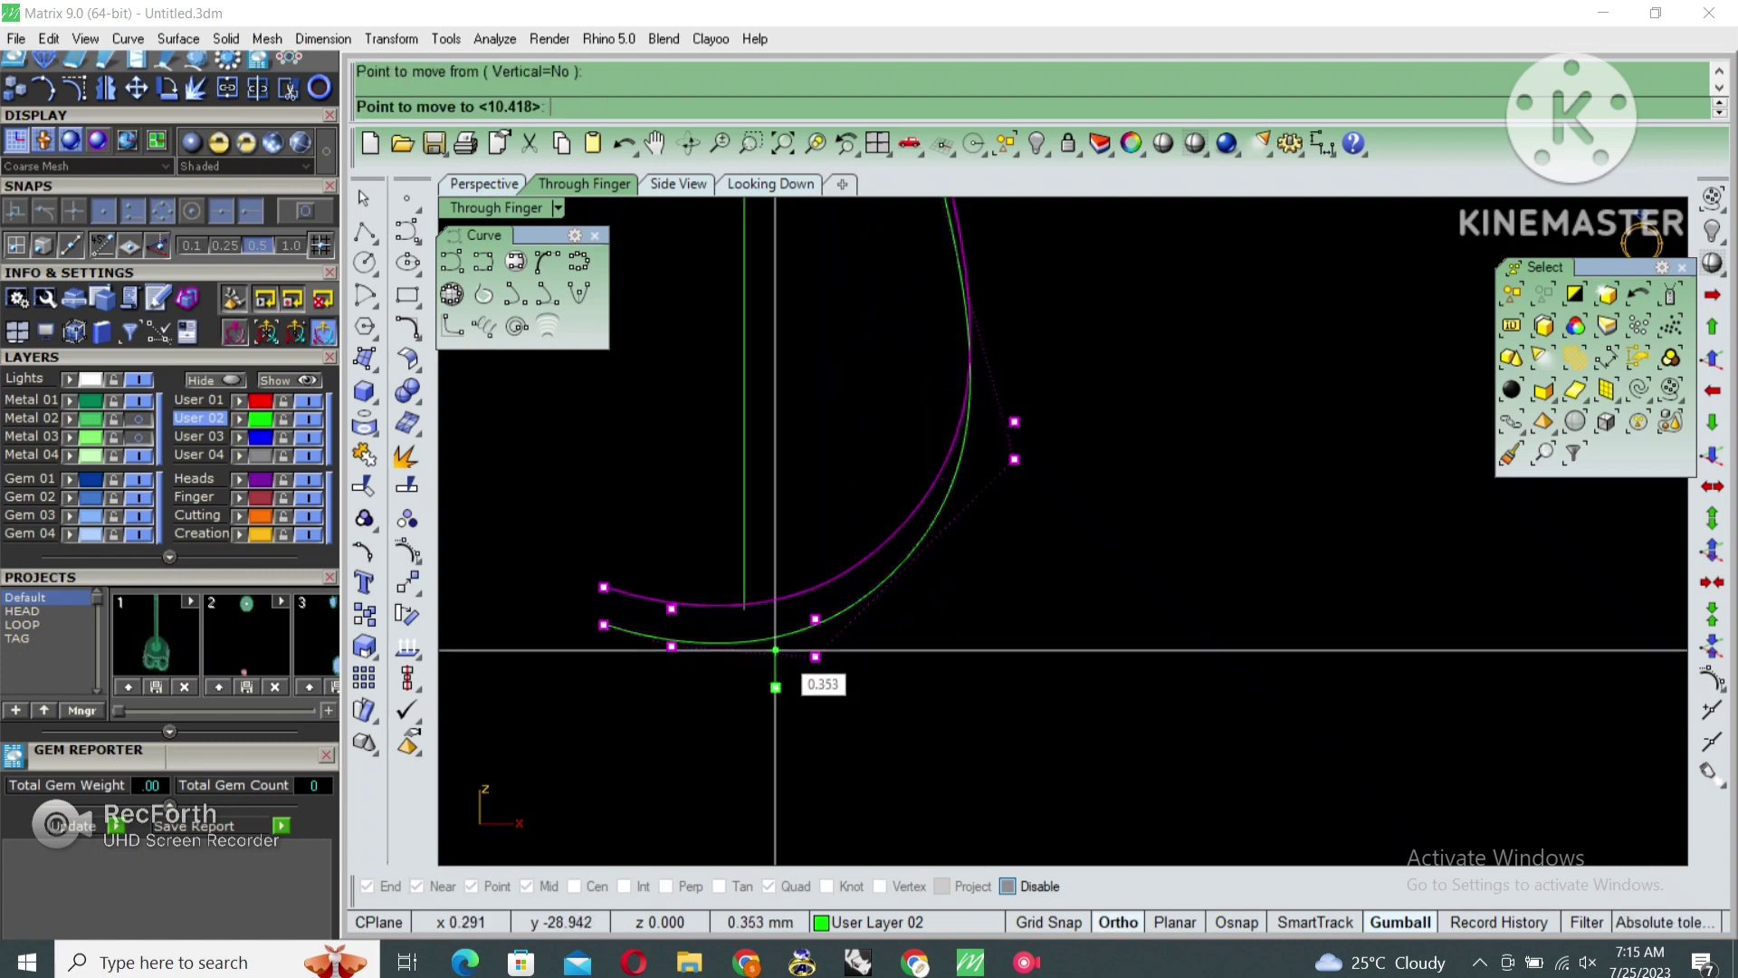
click(776, 688)
Split the curve at the centre line and delete the short piece extending beyond it
scroll(776, 689, down, 4)
key(Escape)
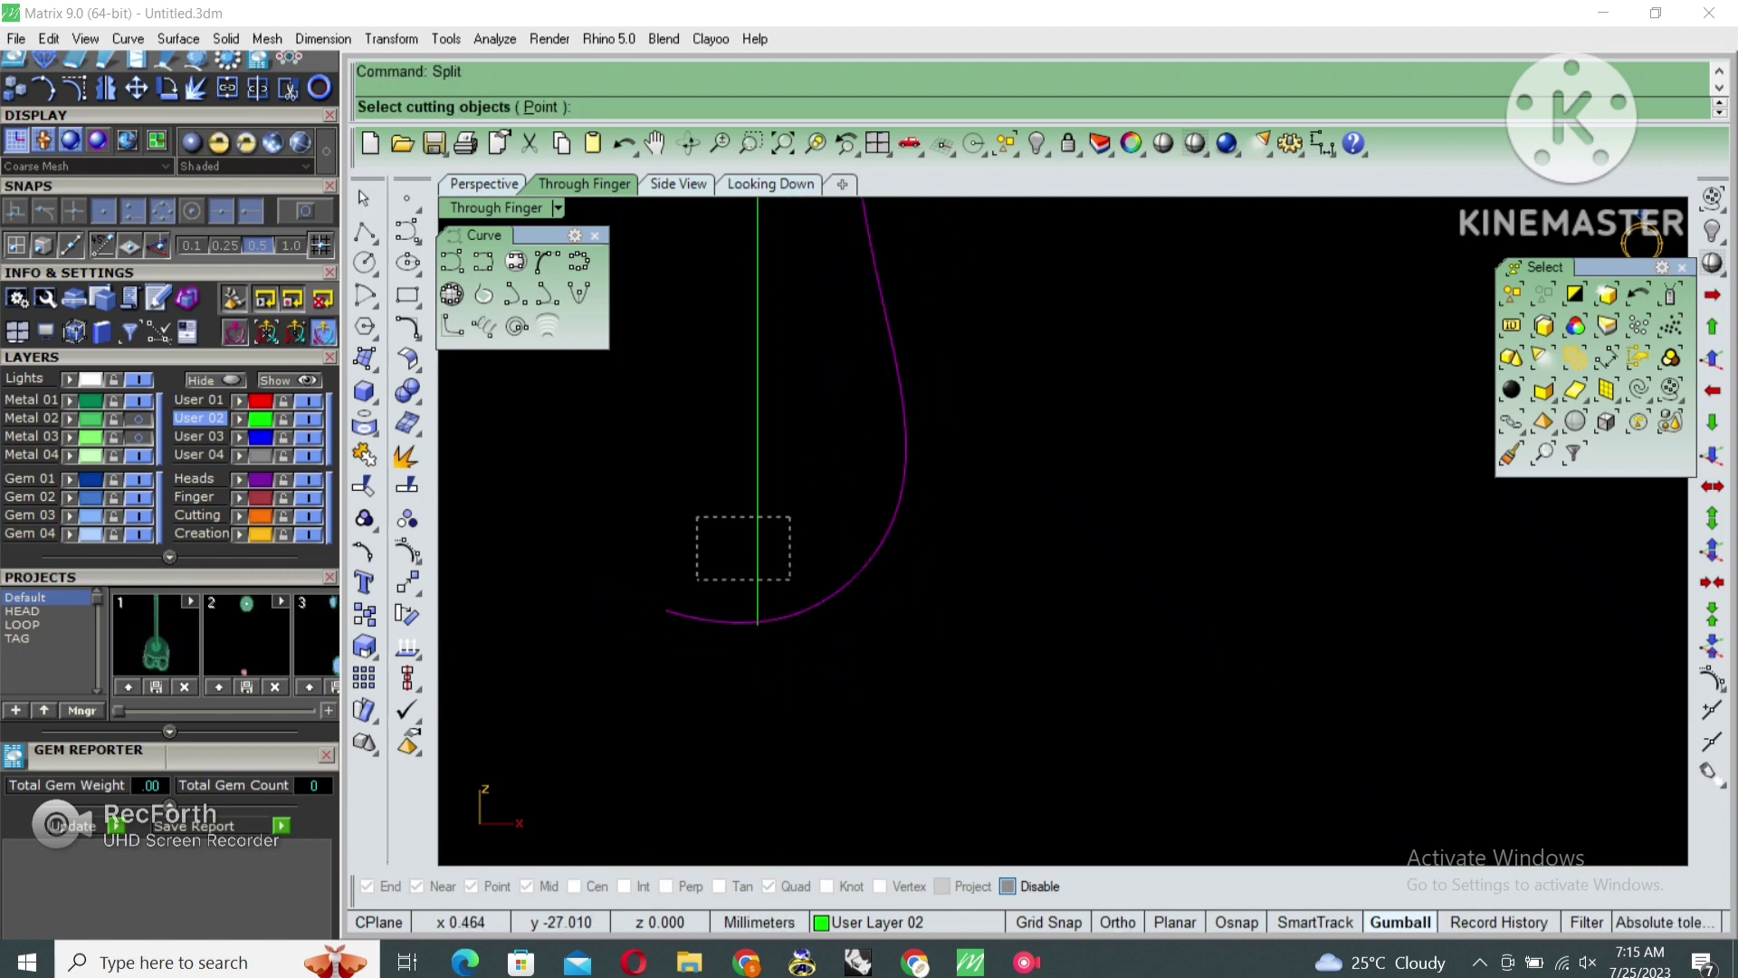
click(729, 710)
key(Delete)
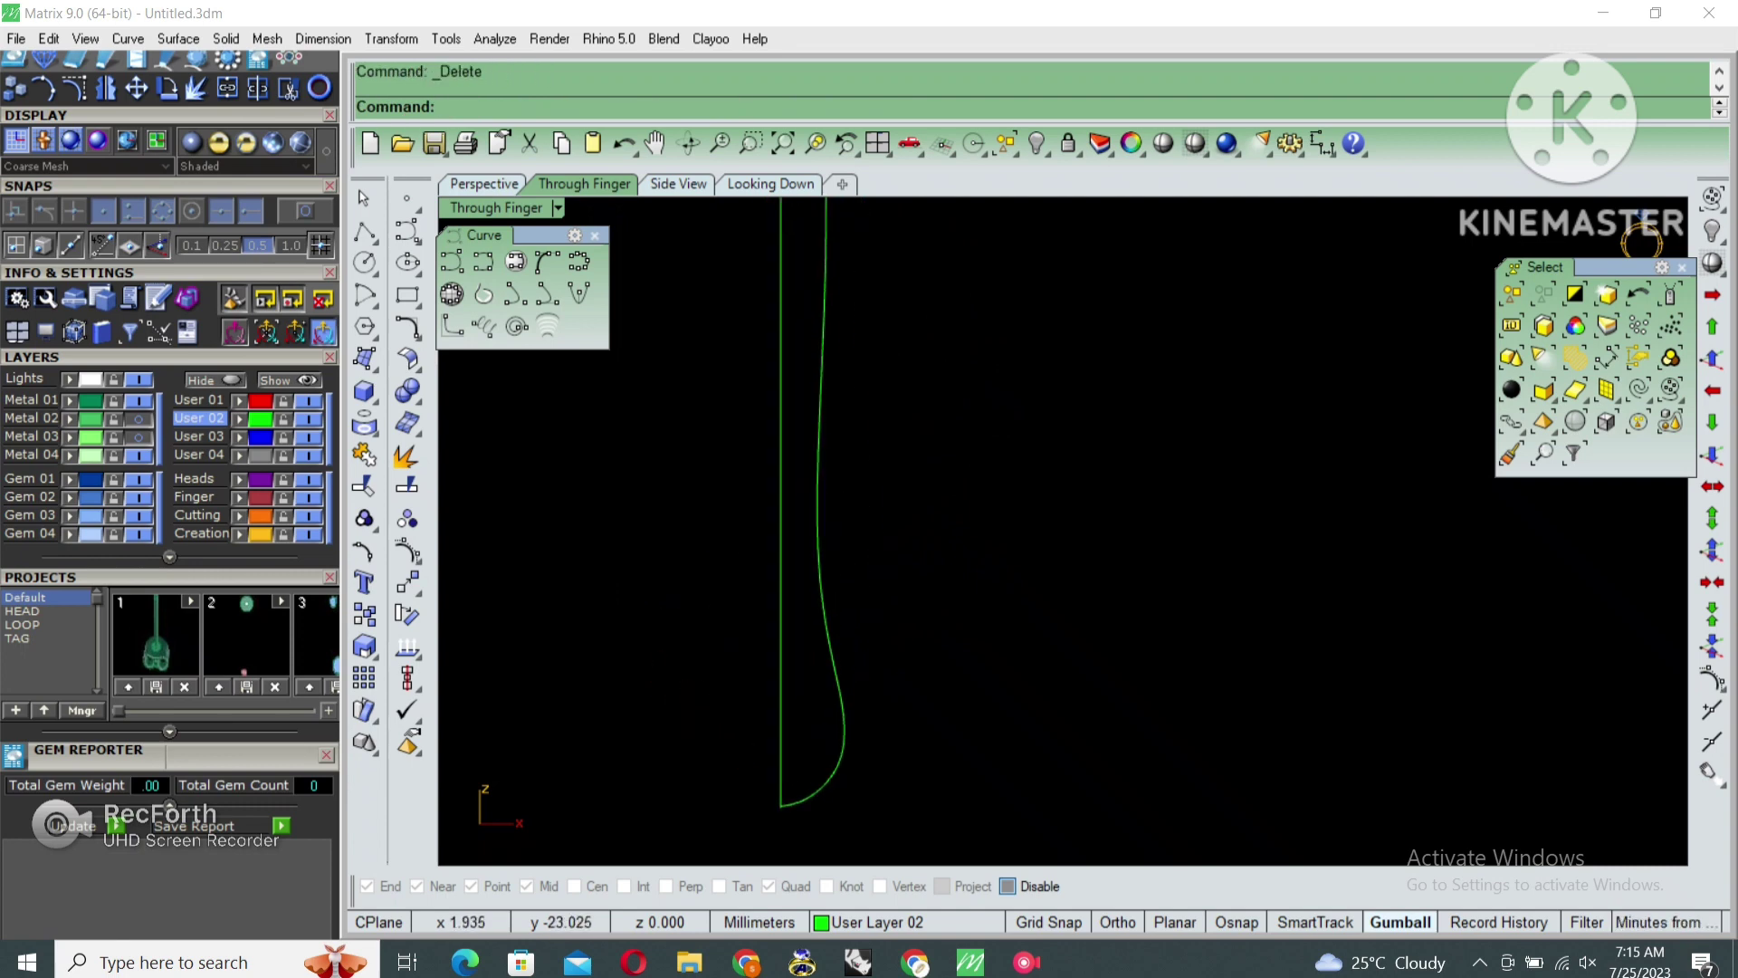
Show the half outline's control points and move the one at its narrowest part outward by 0.199 mm
click(819, 298)
drag(797, 806, 761, 489)
key(F10)
drag(858, 692, 858, 692)
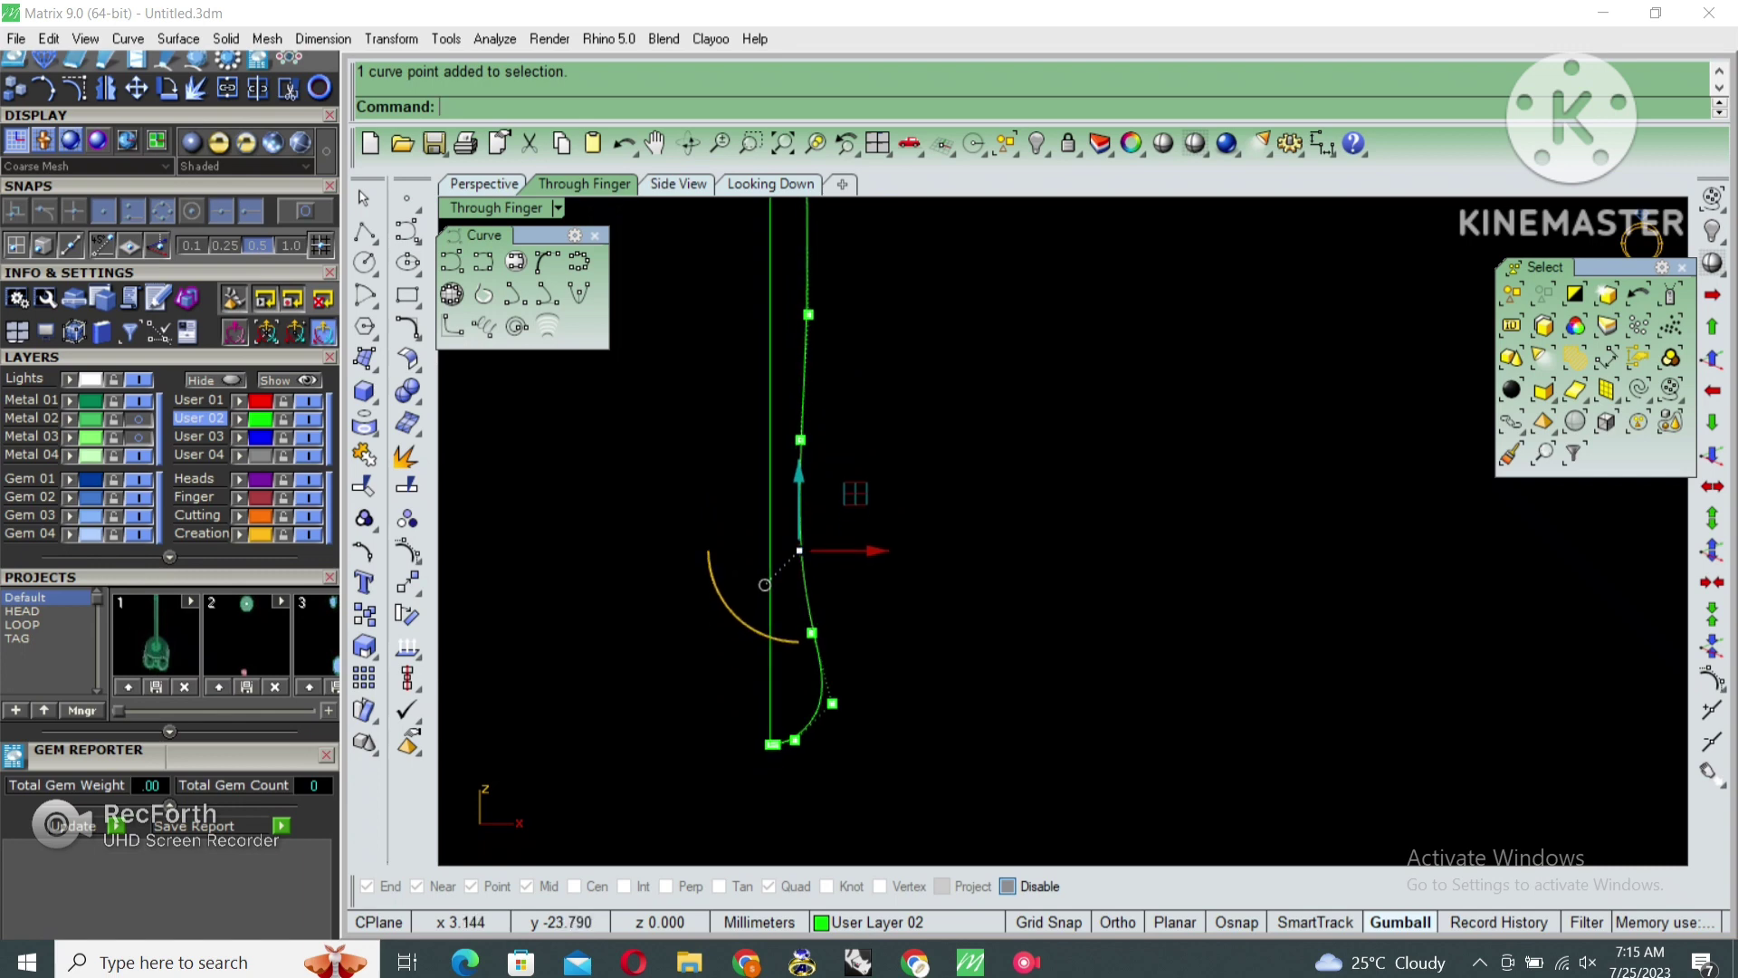
scroll(846, 543, up, 2)
text(m)
key(Return)
click(882, 572)
click(891, 573)
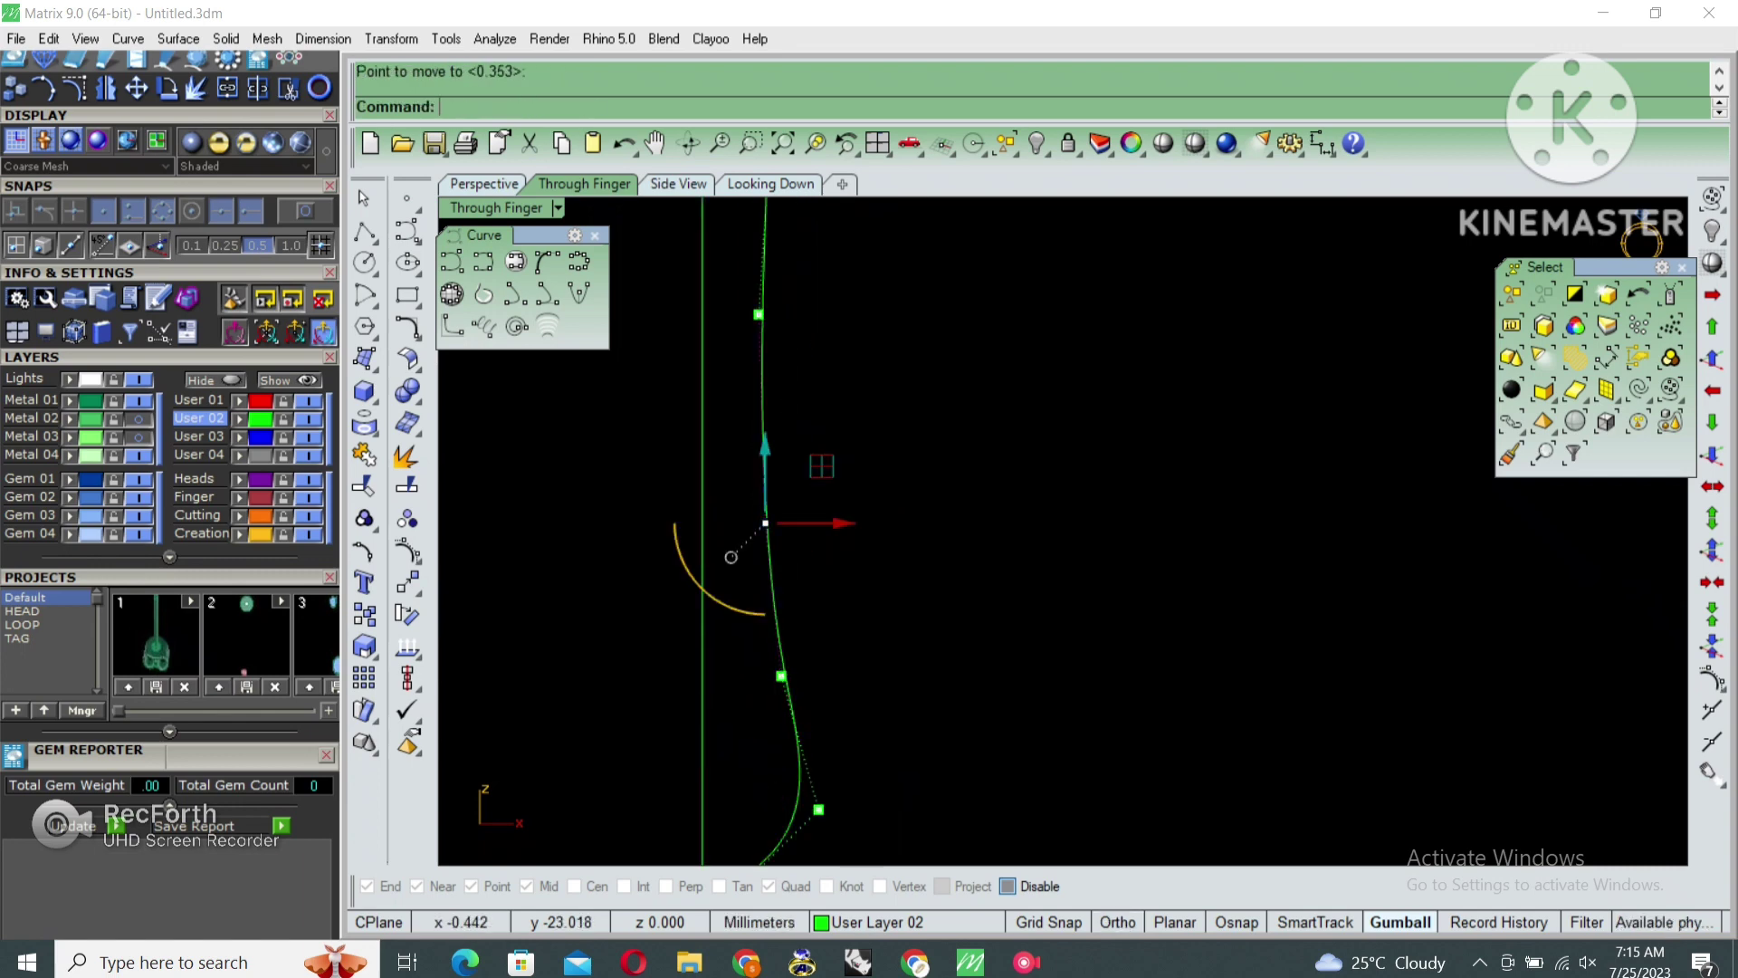
Move the control point just above the bulge slightly outward from the centre line
click(781, 676)
key(Return)
click(873, 717)
click(846, 708)
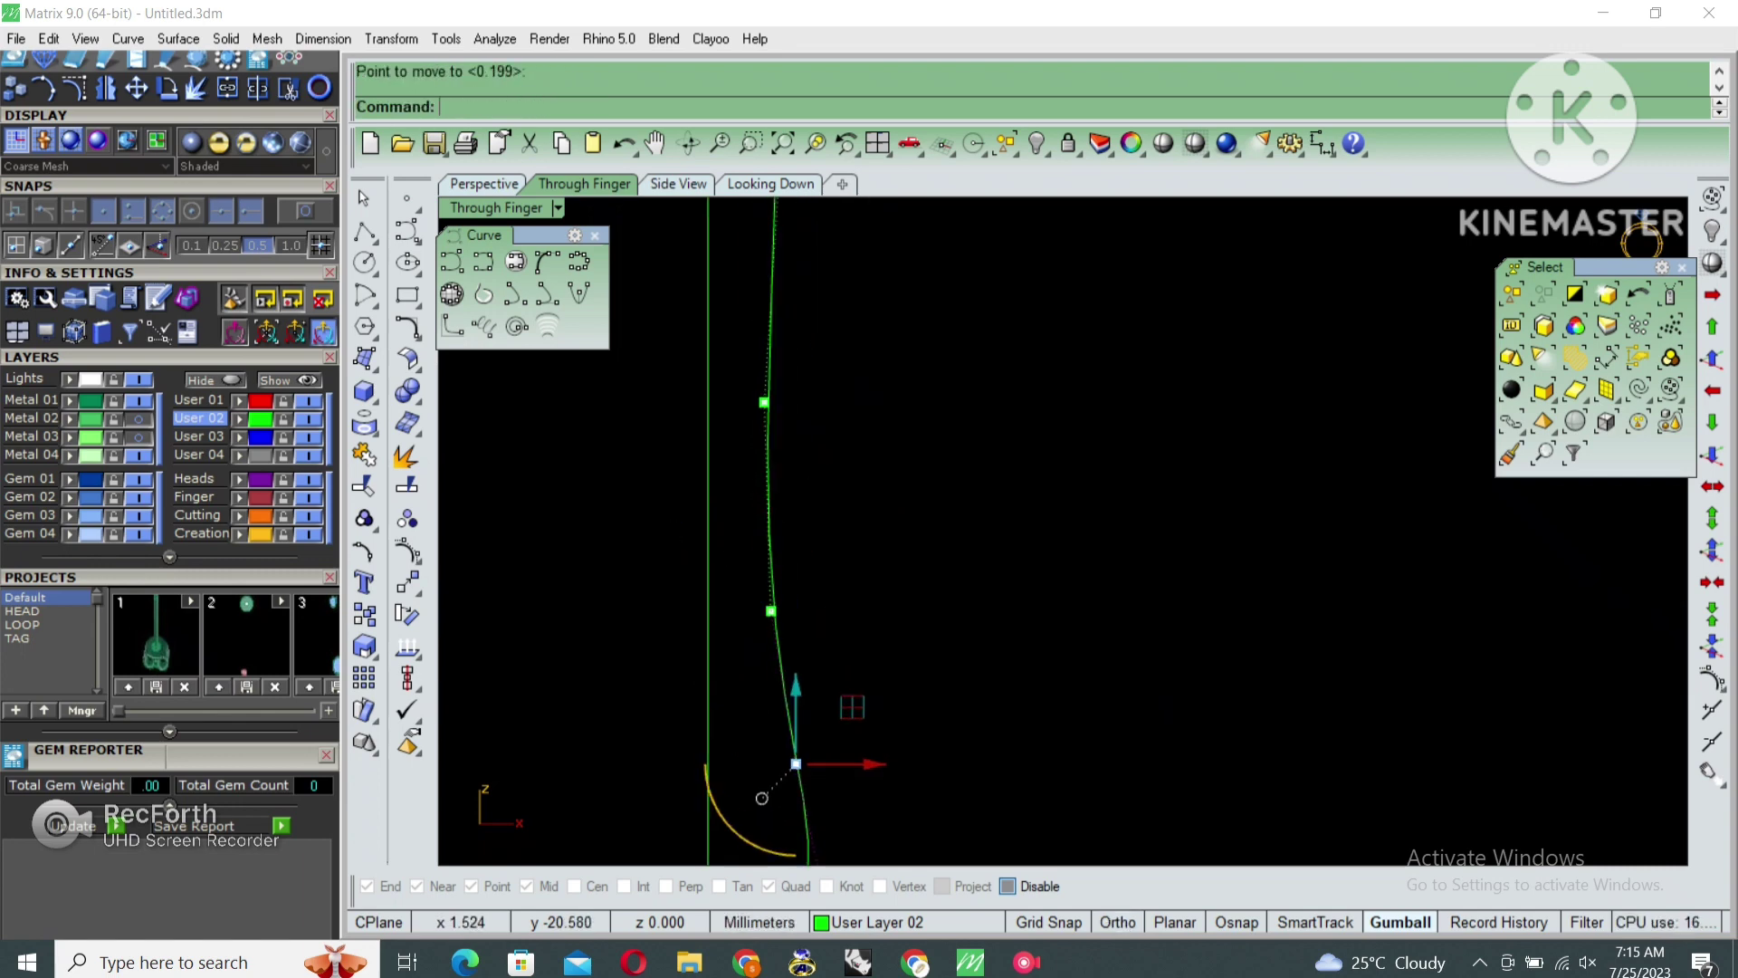
Move the control point above the narrow section slightly toward the centre line to smooth the taper
scroll(851, 710, down, 1)
drag(690, 465, 942, 584)
scroll(814, 543, up, 2)
text(m)
key(Return)
click(869, 535)
click(797, 535)
key(Return)
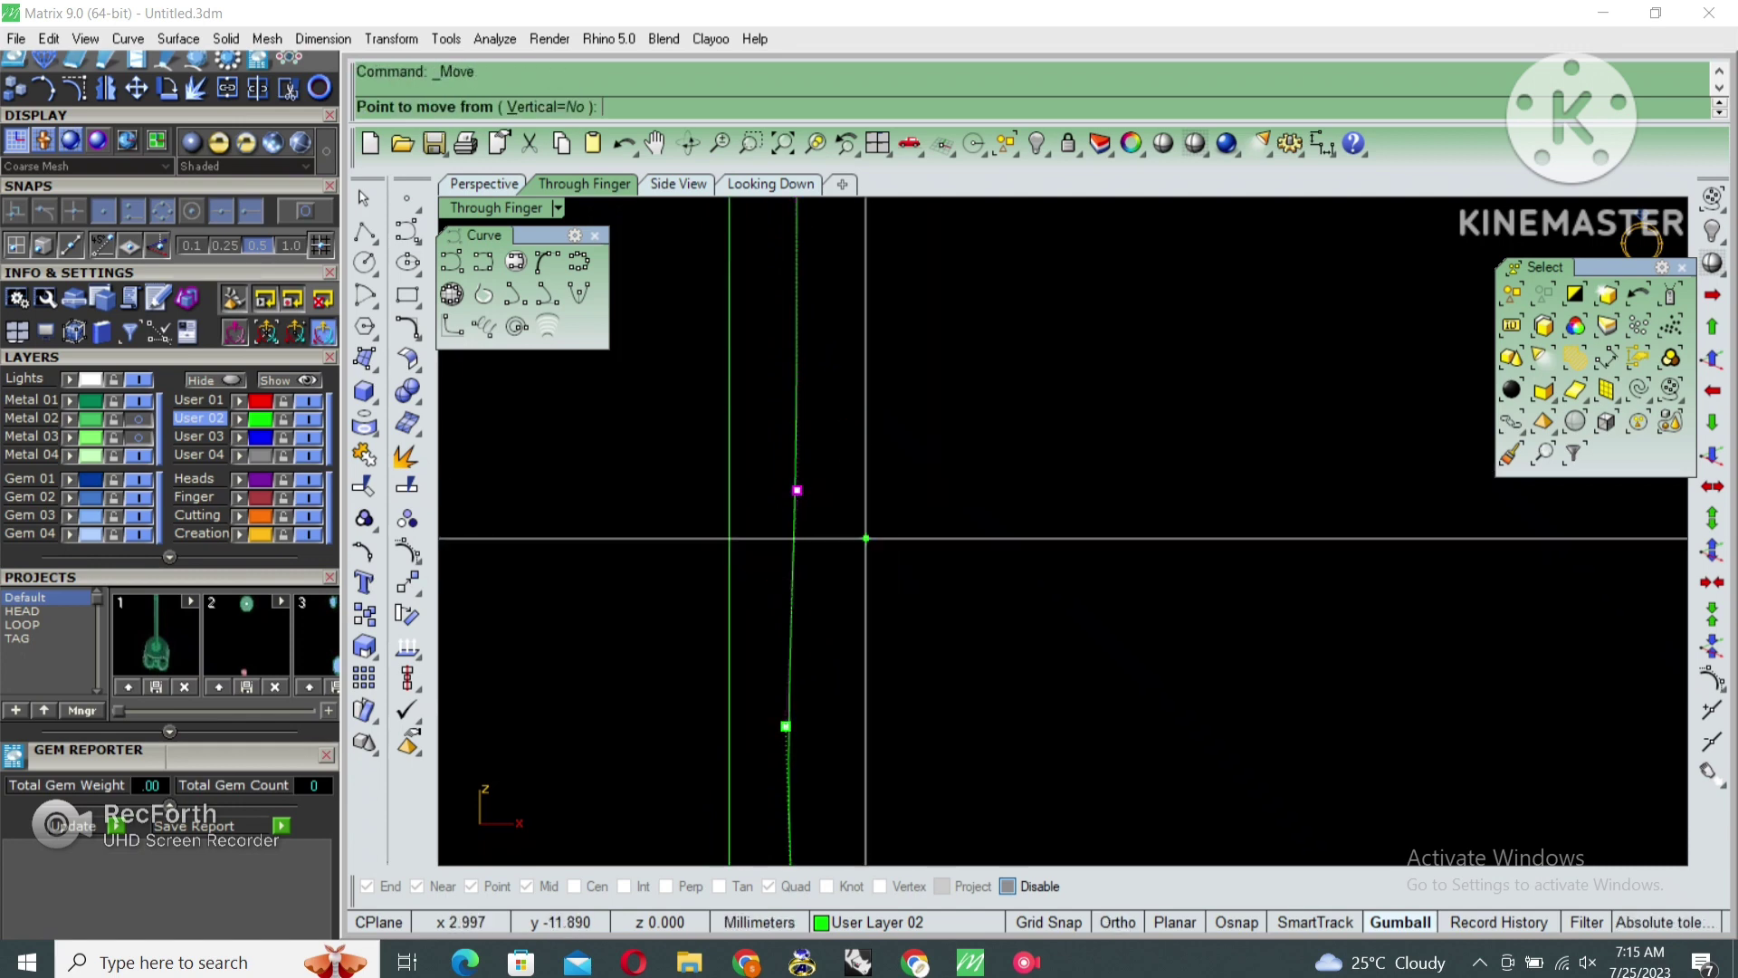
click(796, 535)
click(862, 536)
scroll(862, 536, down, 1)
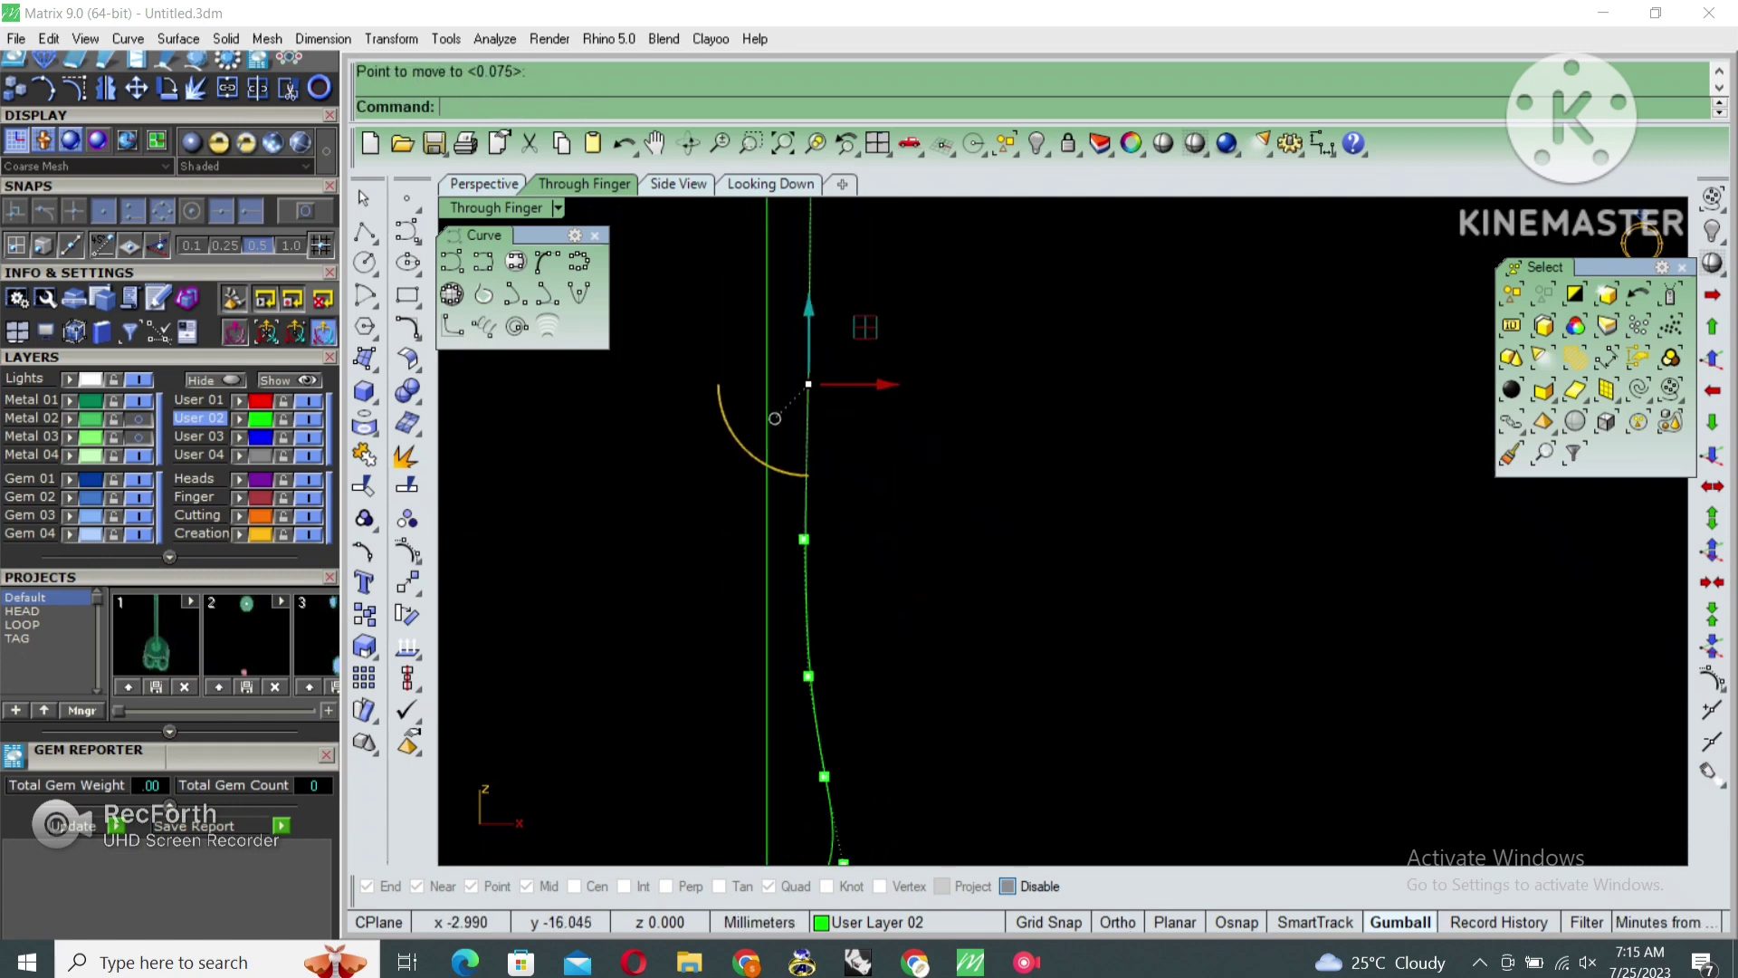
Mirror the half outline across the vertical centre line and join both halves into one curve
scroll(814, 543, down, 2)
click(814, 633)
scroll(815, 544, up, 1)
text(mirror)
key(Return)
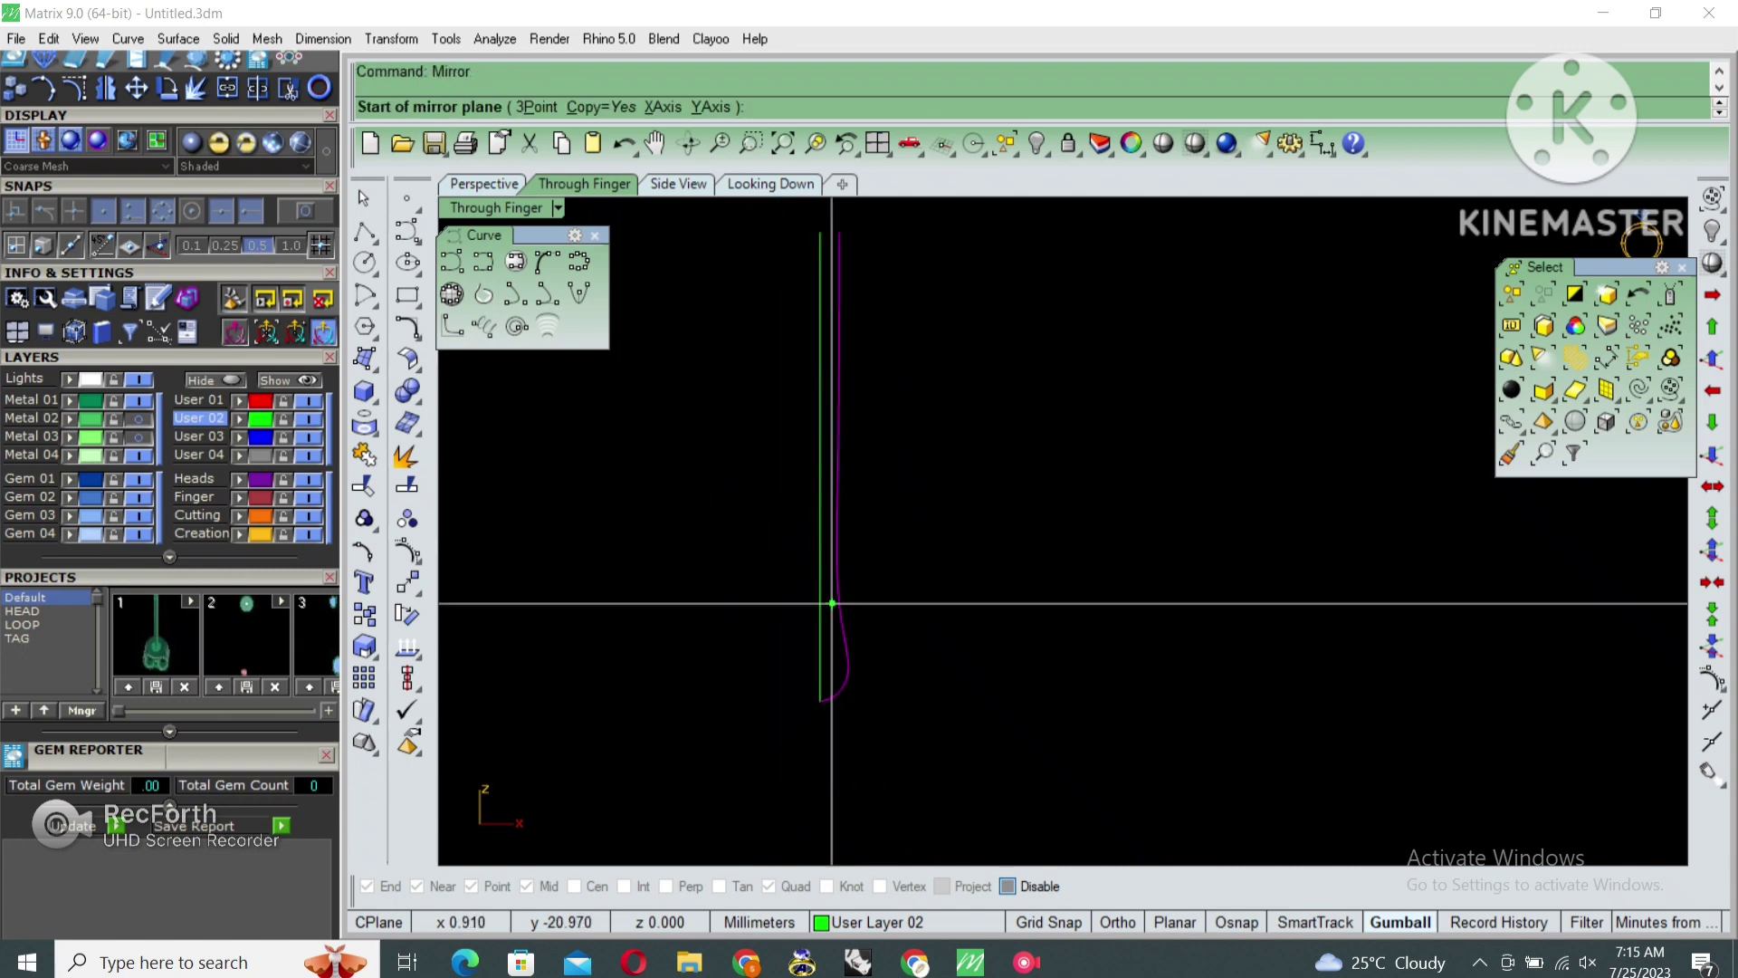
click(821, 329)
click(820, 633)
click(820, 634)
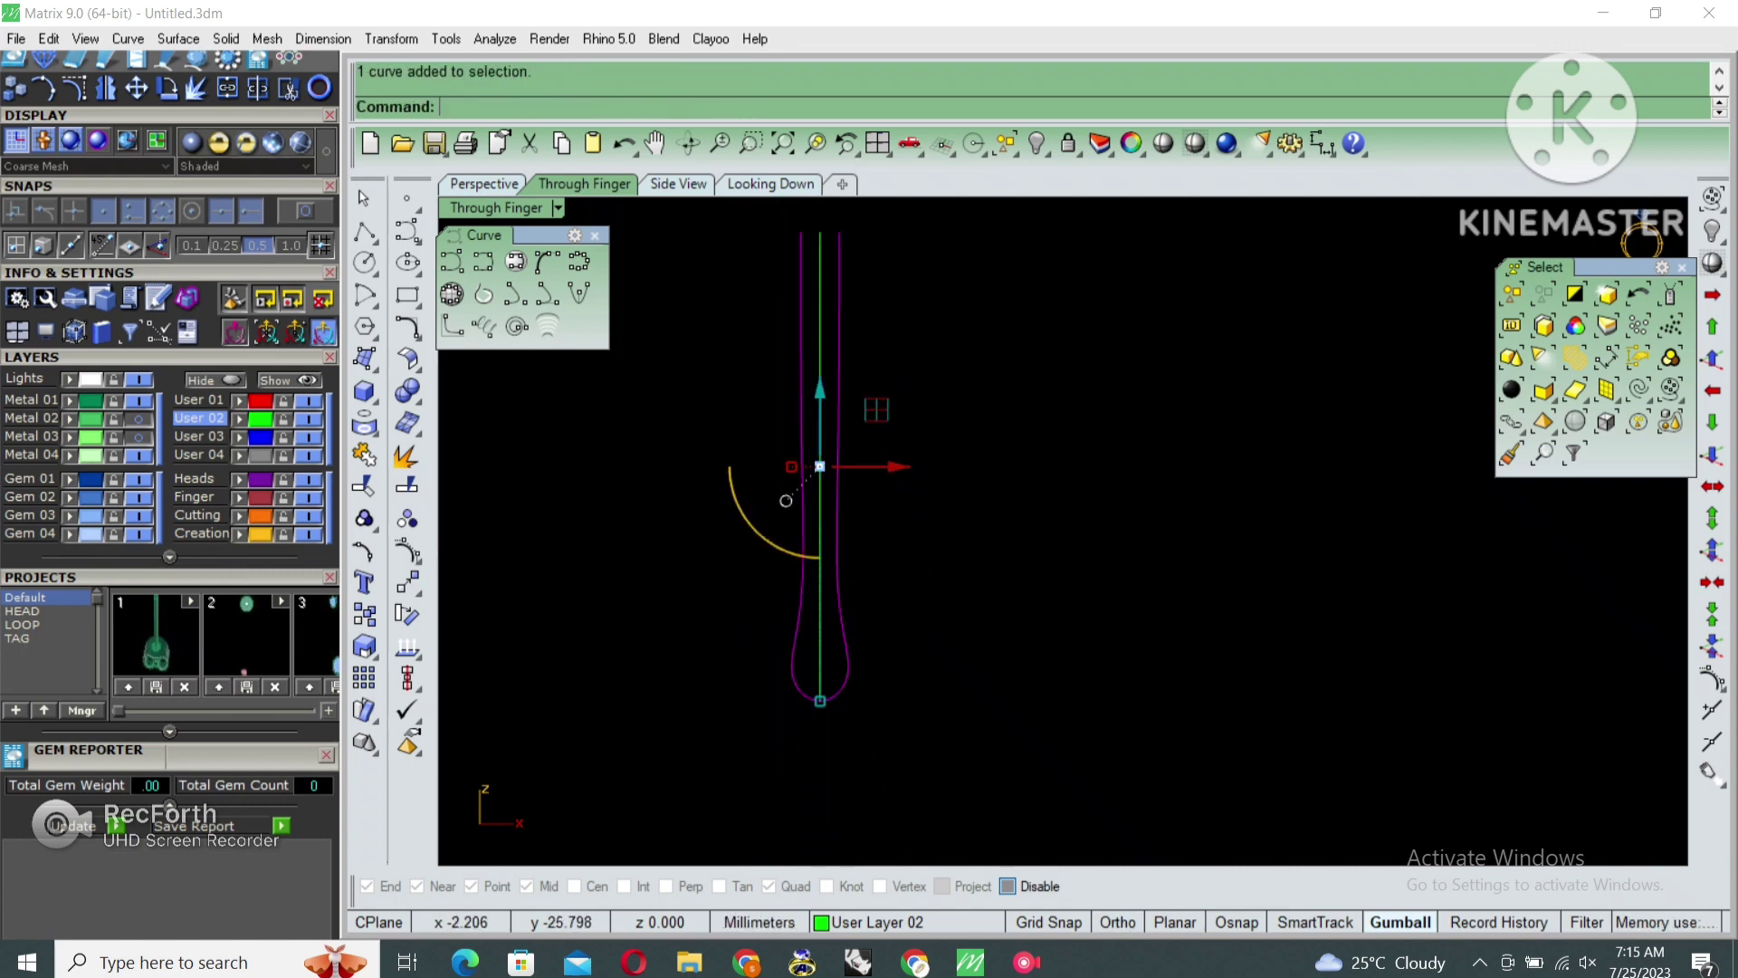
scroll(837, 712, up, 2)
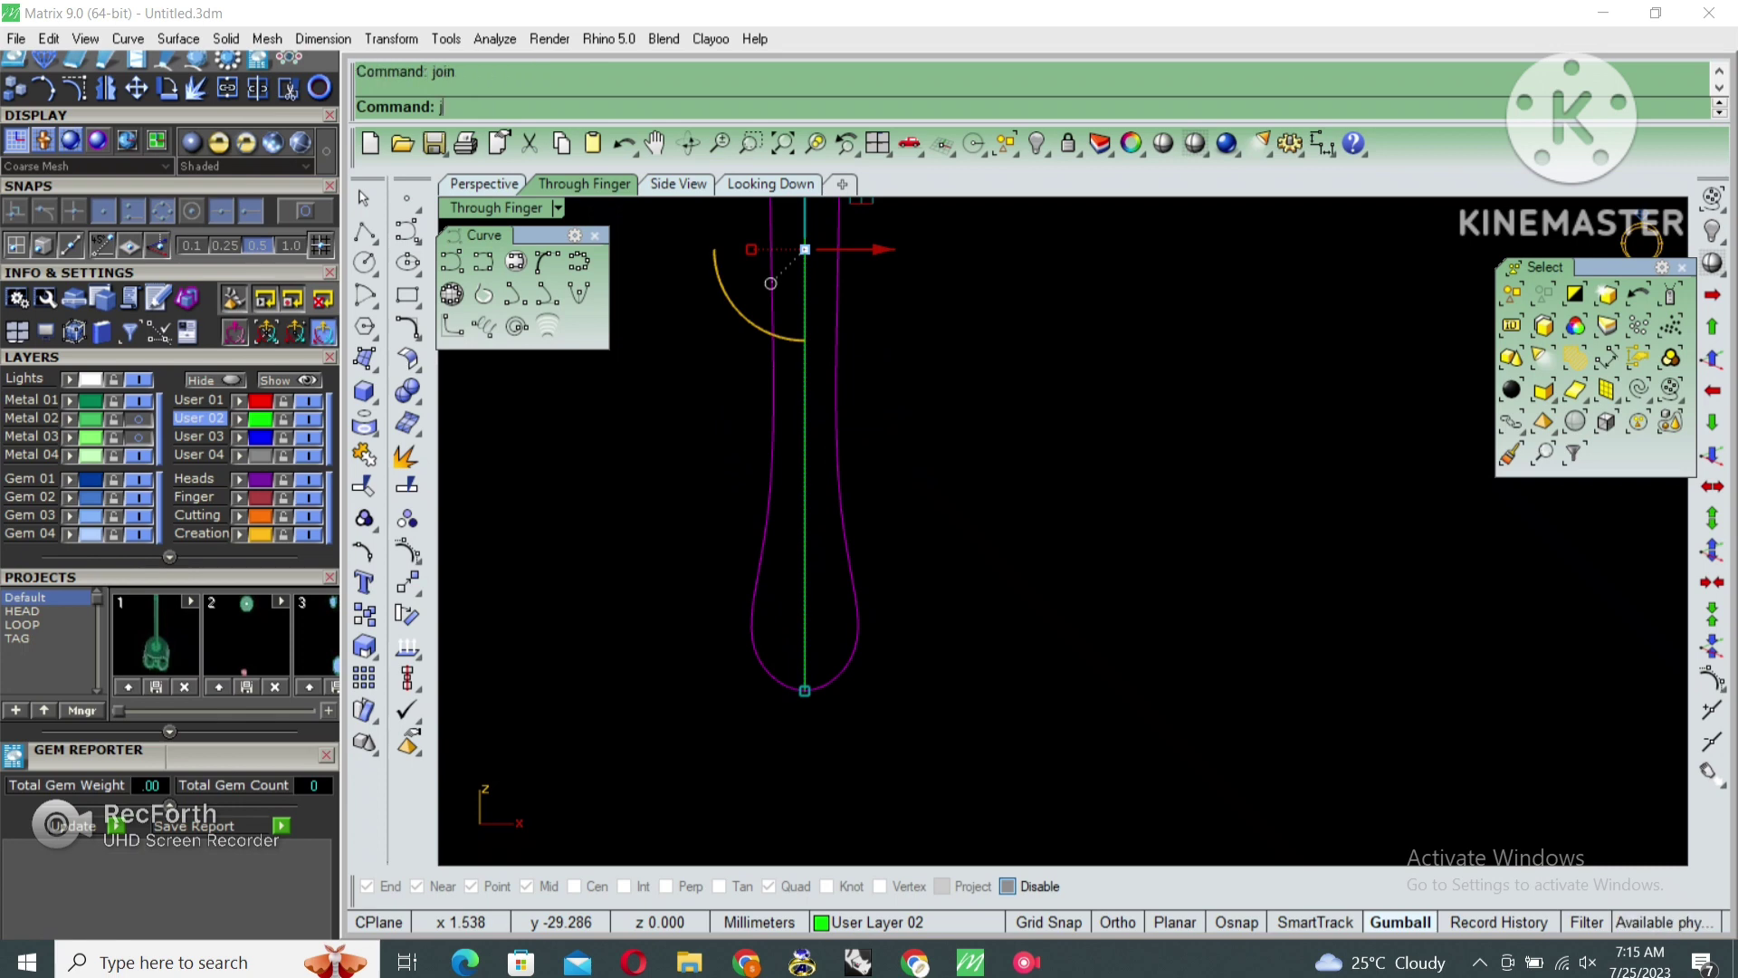
key(Escape)
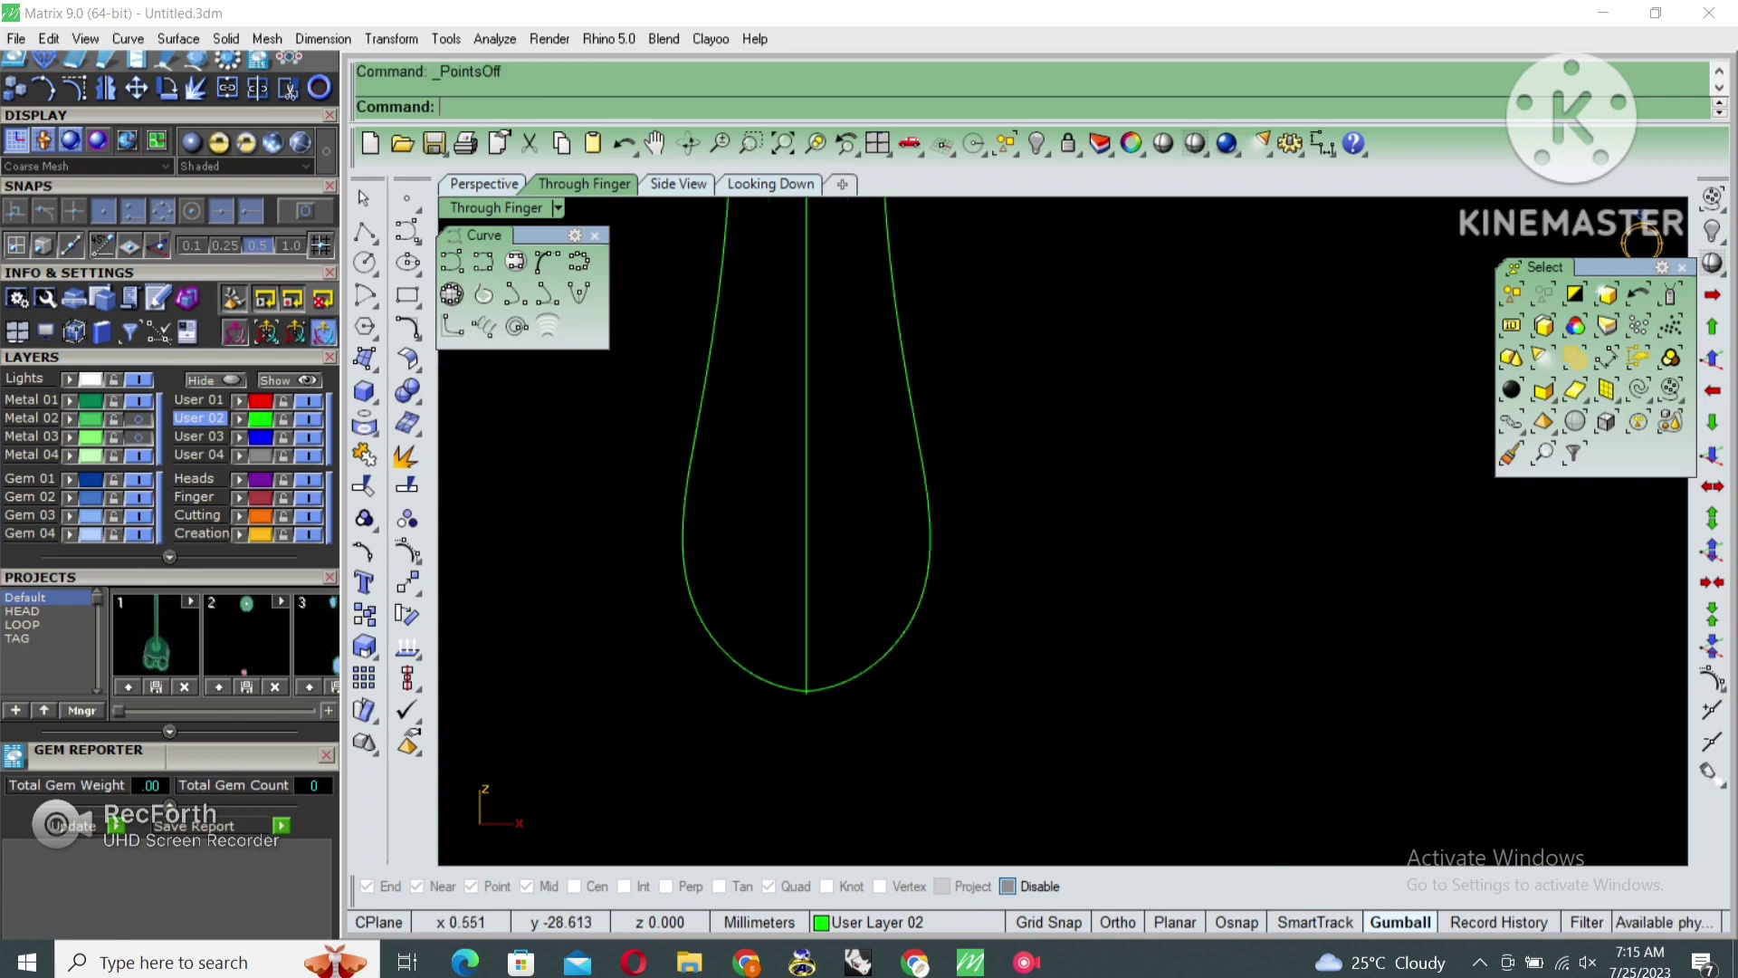
Smooth the outline's rounded lower end by deleting the middle control point at the join and adjusting the two points beside it
click(806, 691)
key(F10)
scroll(806, 690, up, 4)
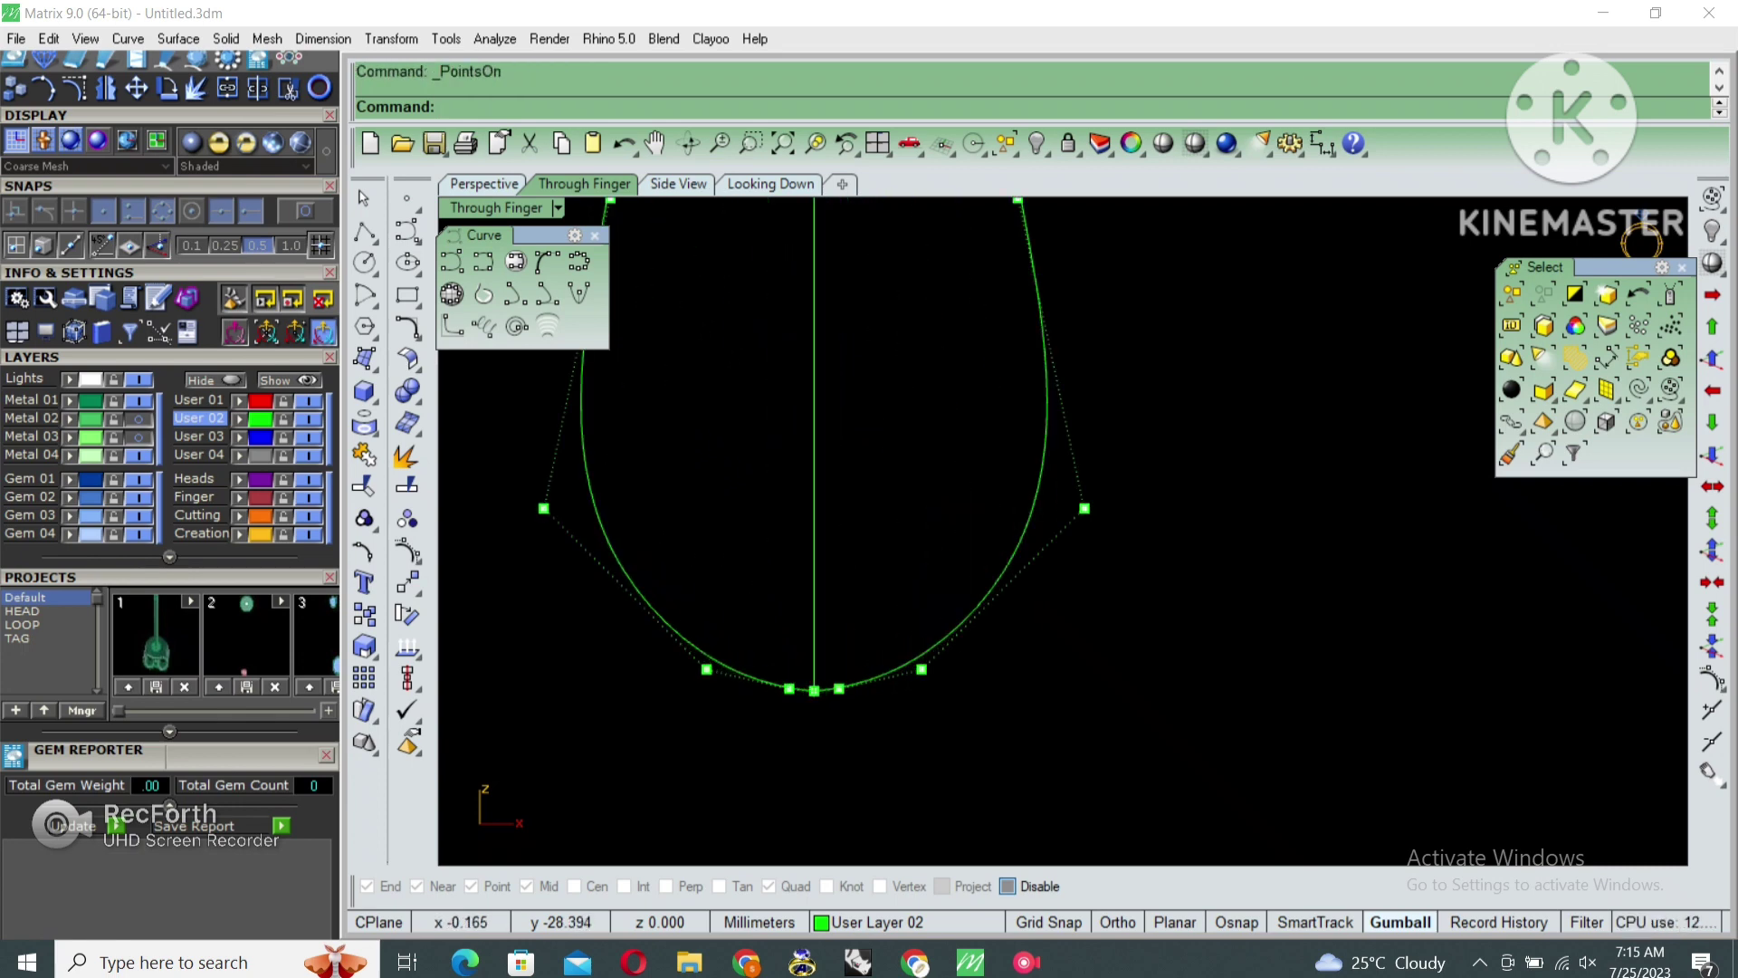
scroll(795, 745, down, 3)
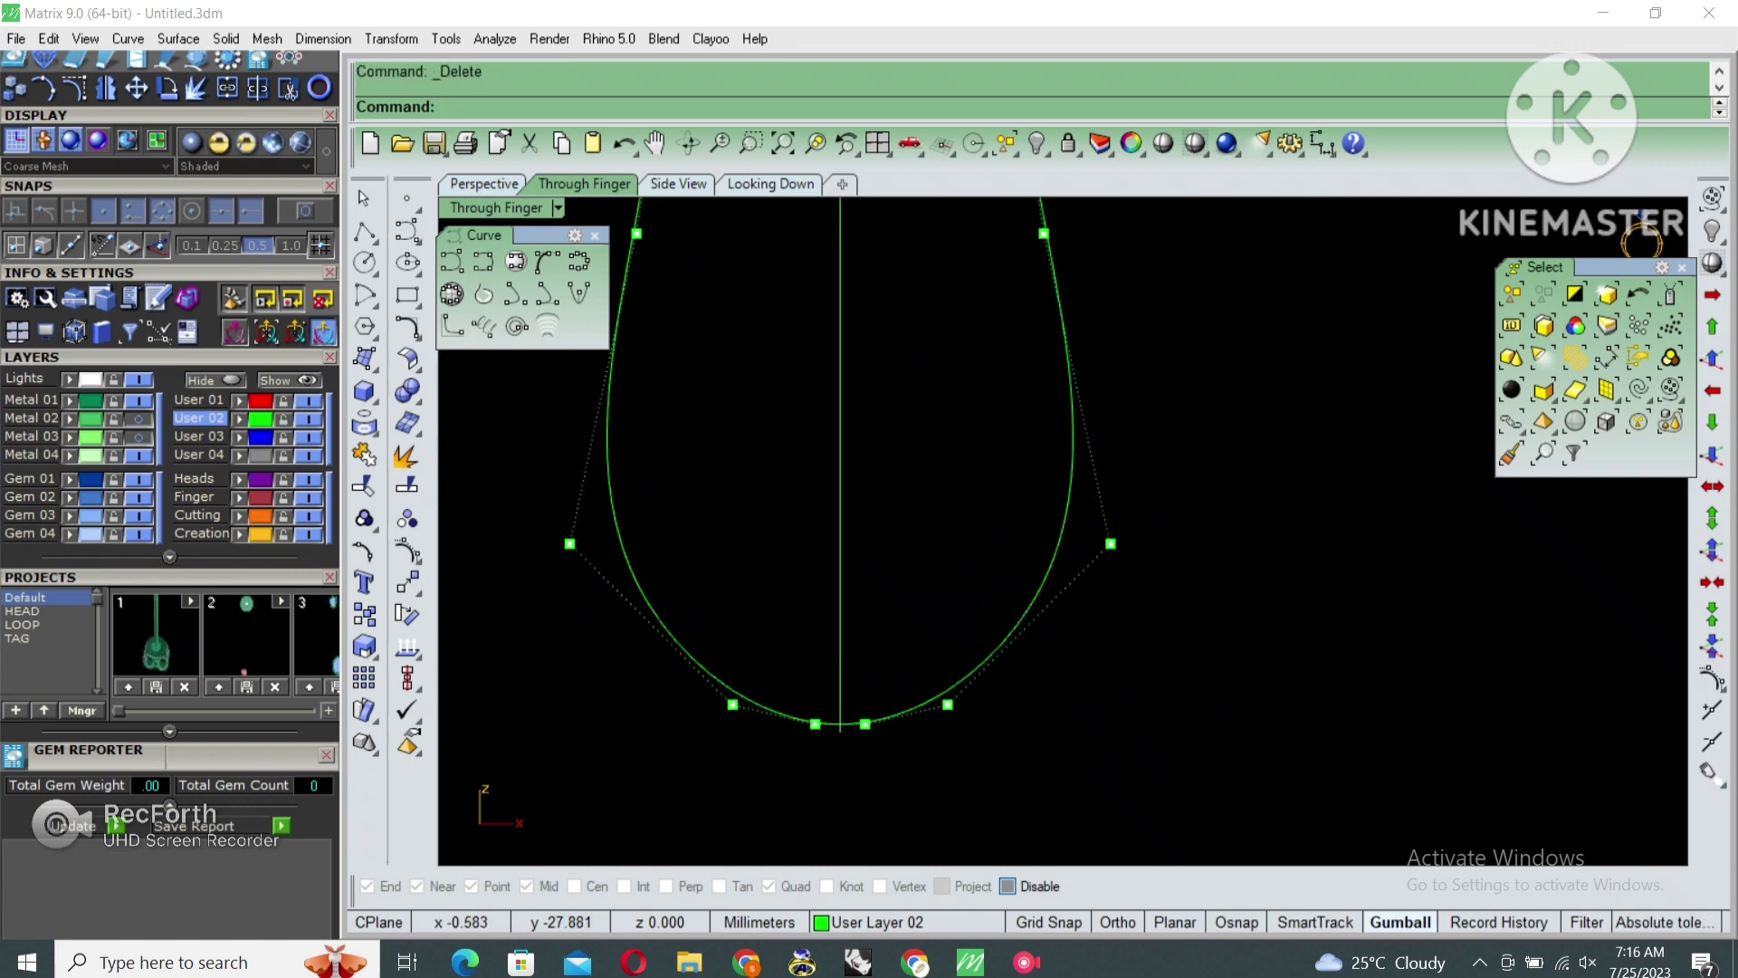
drag(876, 690, 795, 834)
scroll(805, 758, up, 4)
scroll(795, 834, down, 3)
key(F11)
Close the open upper end of the front outline with a straight line between its two endpoints
click(885, 703)
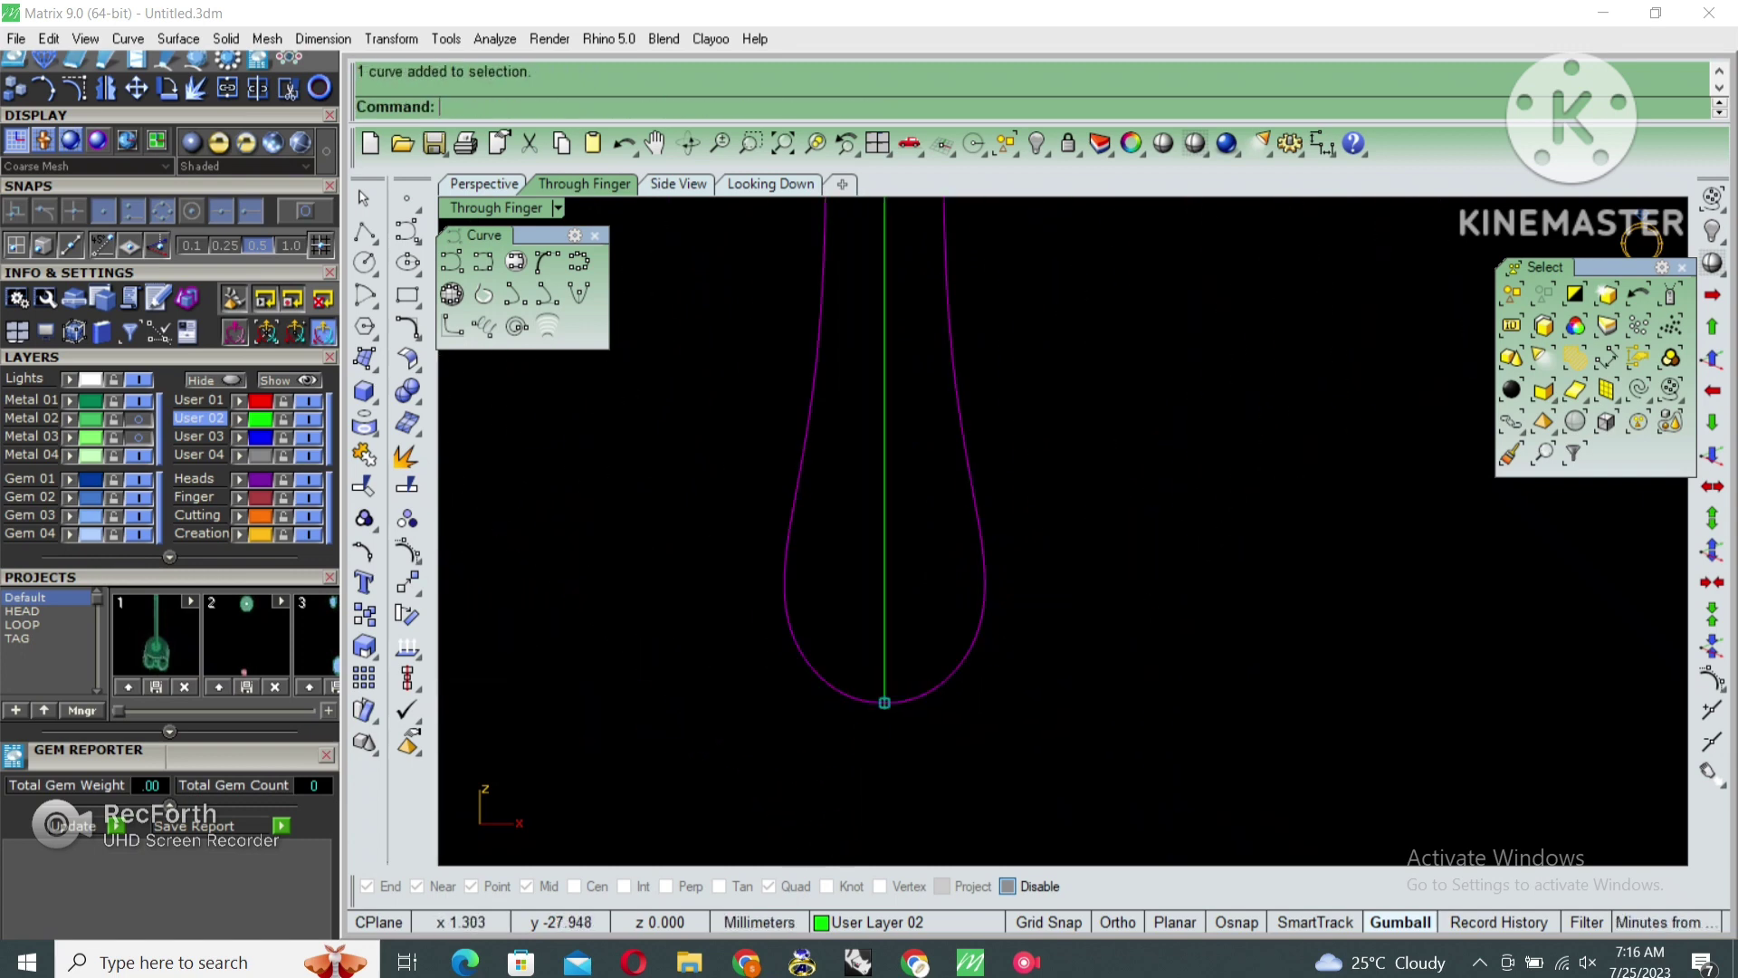
scroll(975, 292, down, 4)
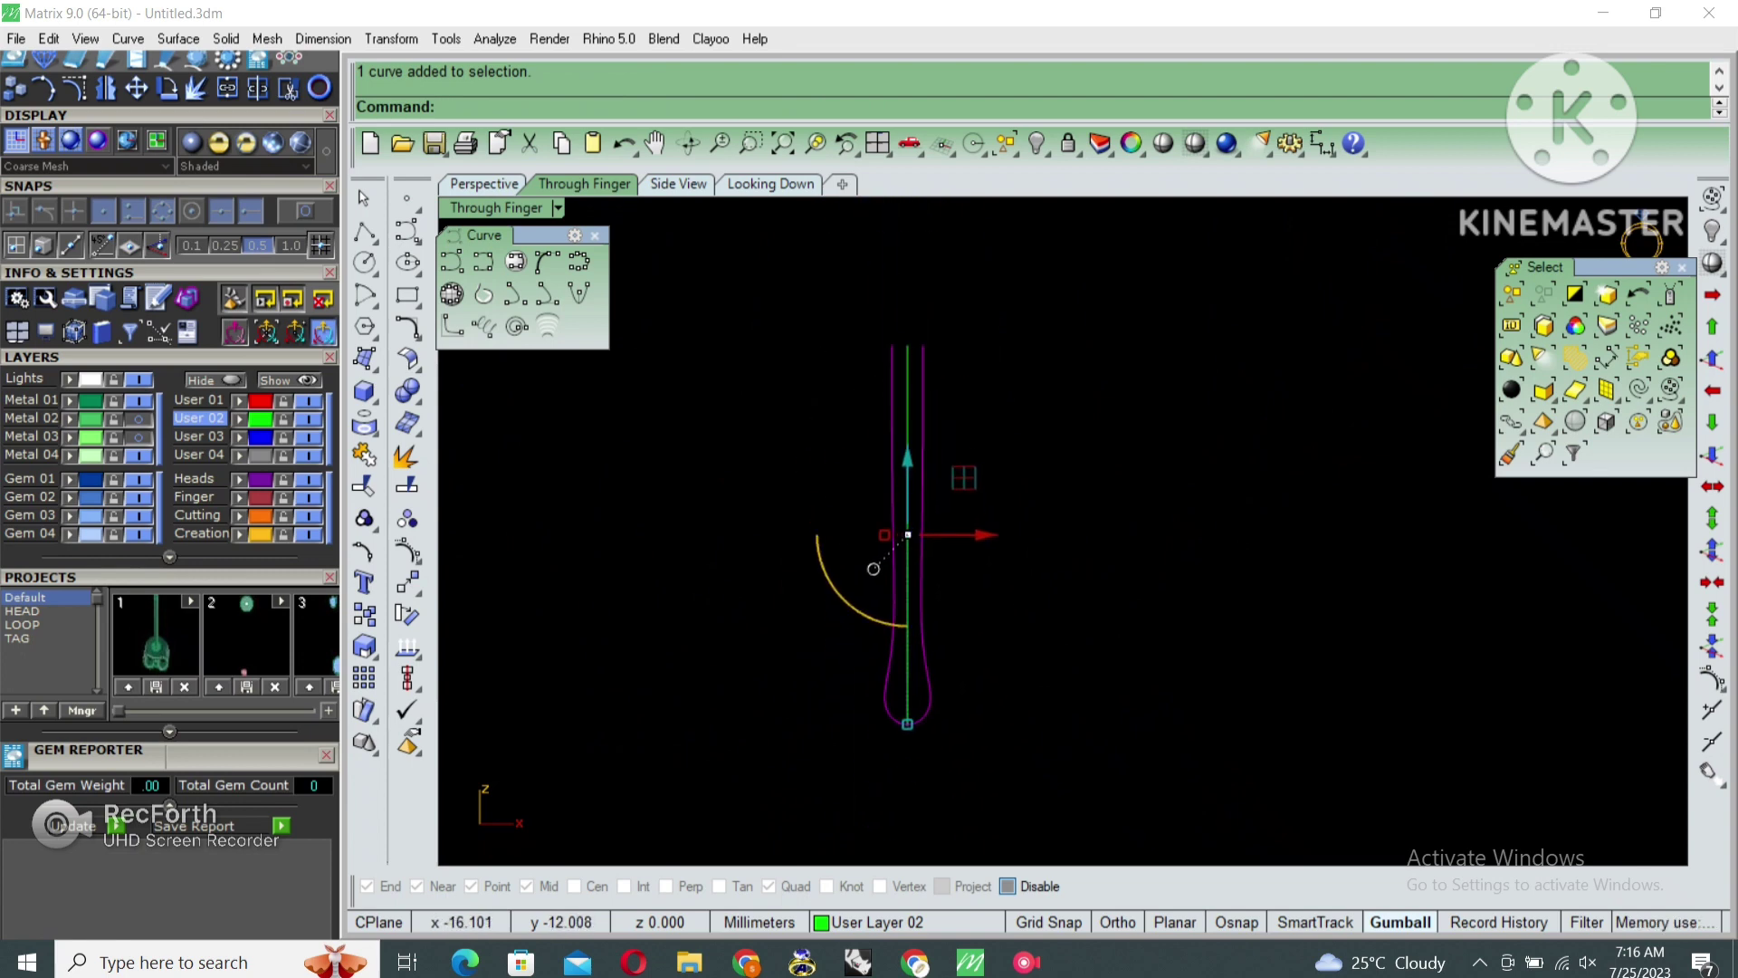
key(ctrl+m)
double_click(1106, 207)
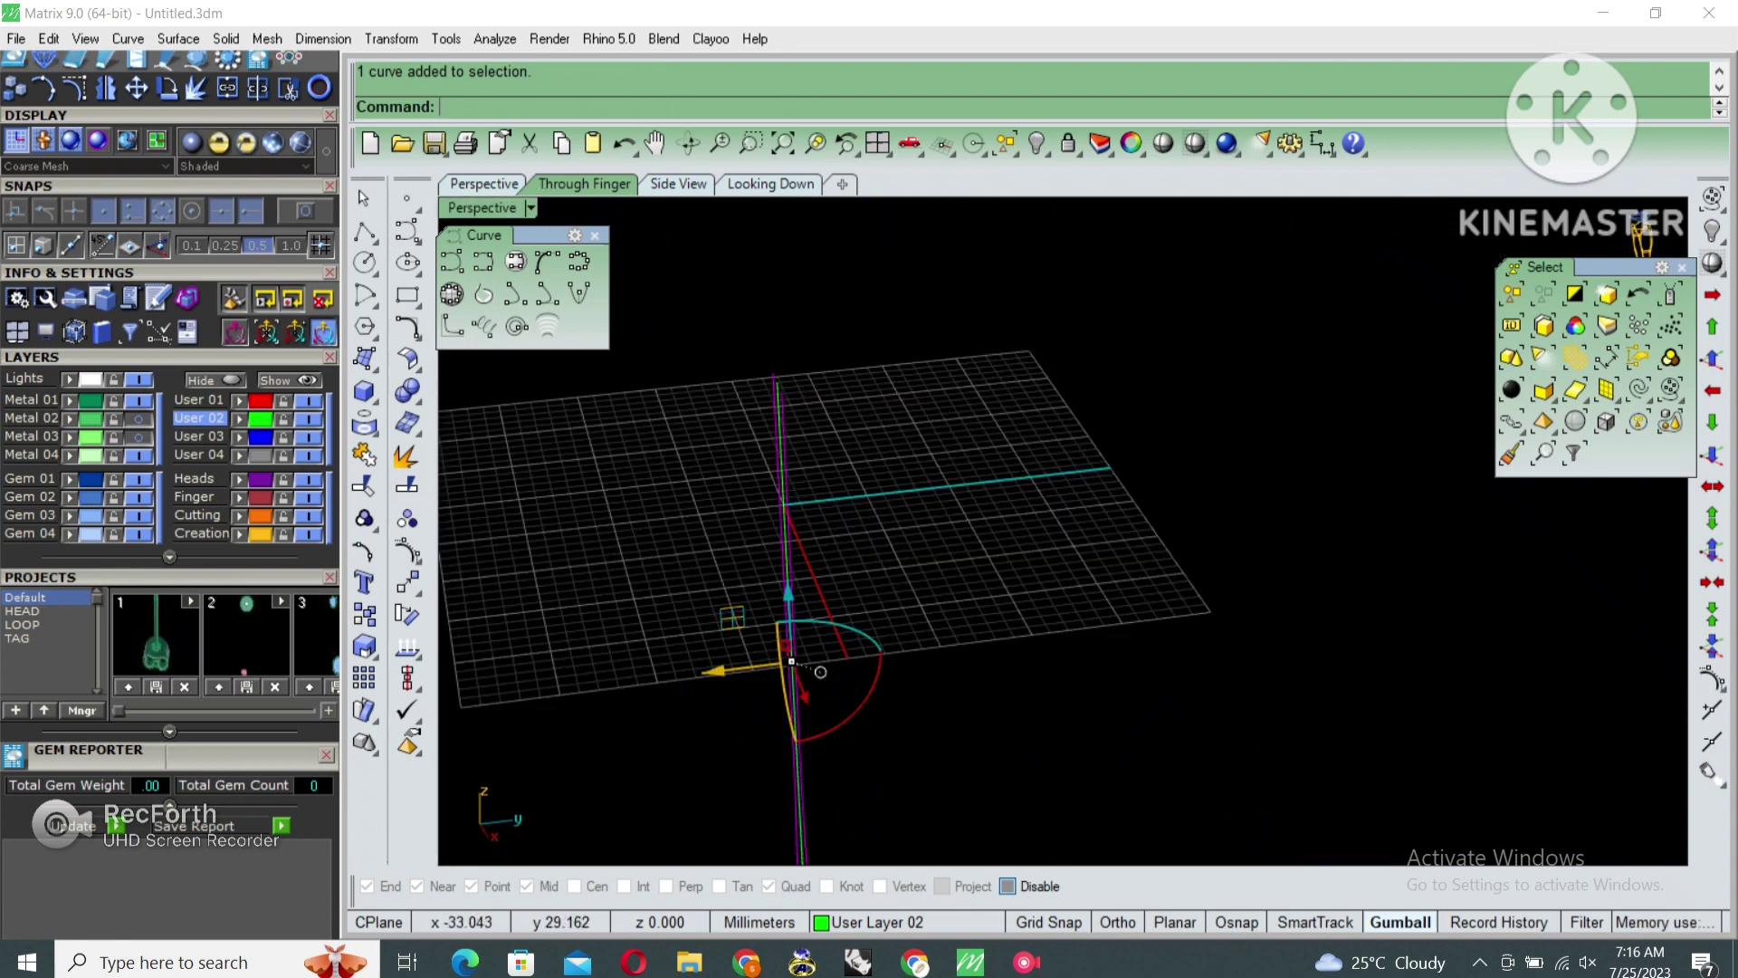
right_drag(1041, 470, 1042, 416)
click(364, 232)
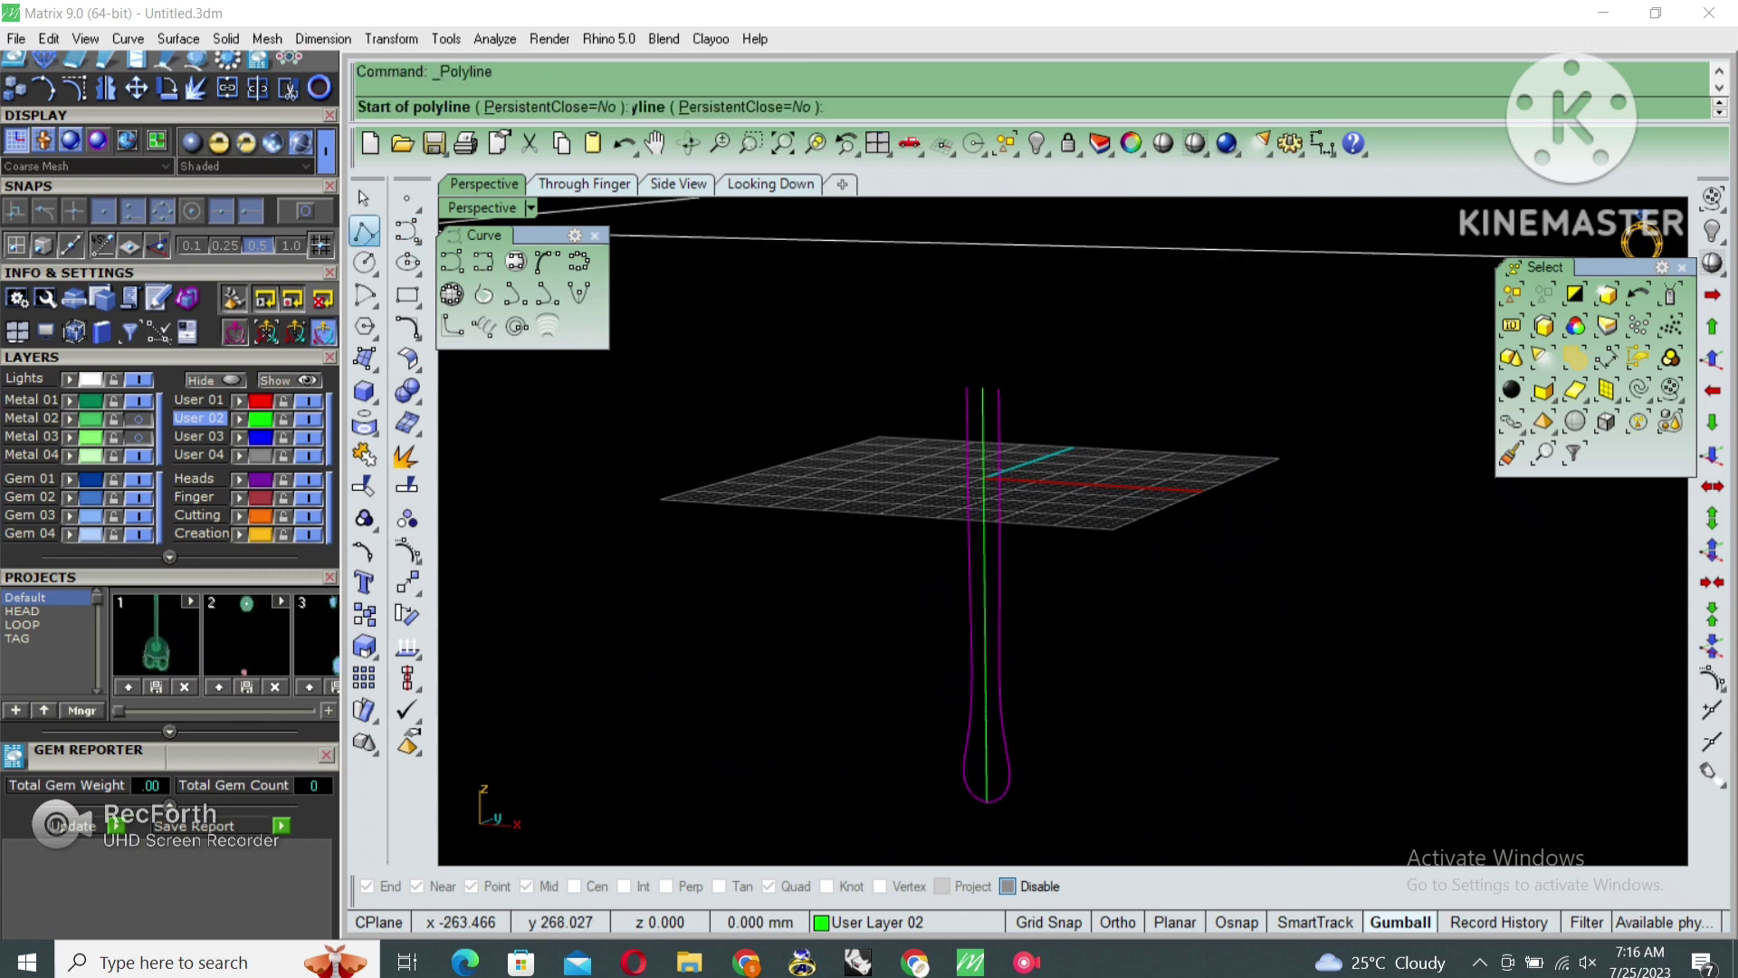
scroll(985, 398, up, 3)
click(985, 397)
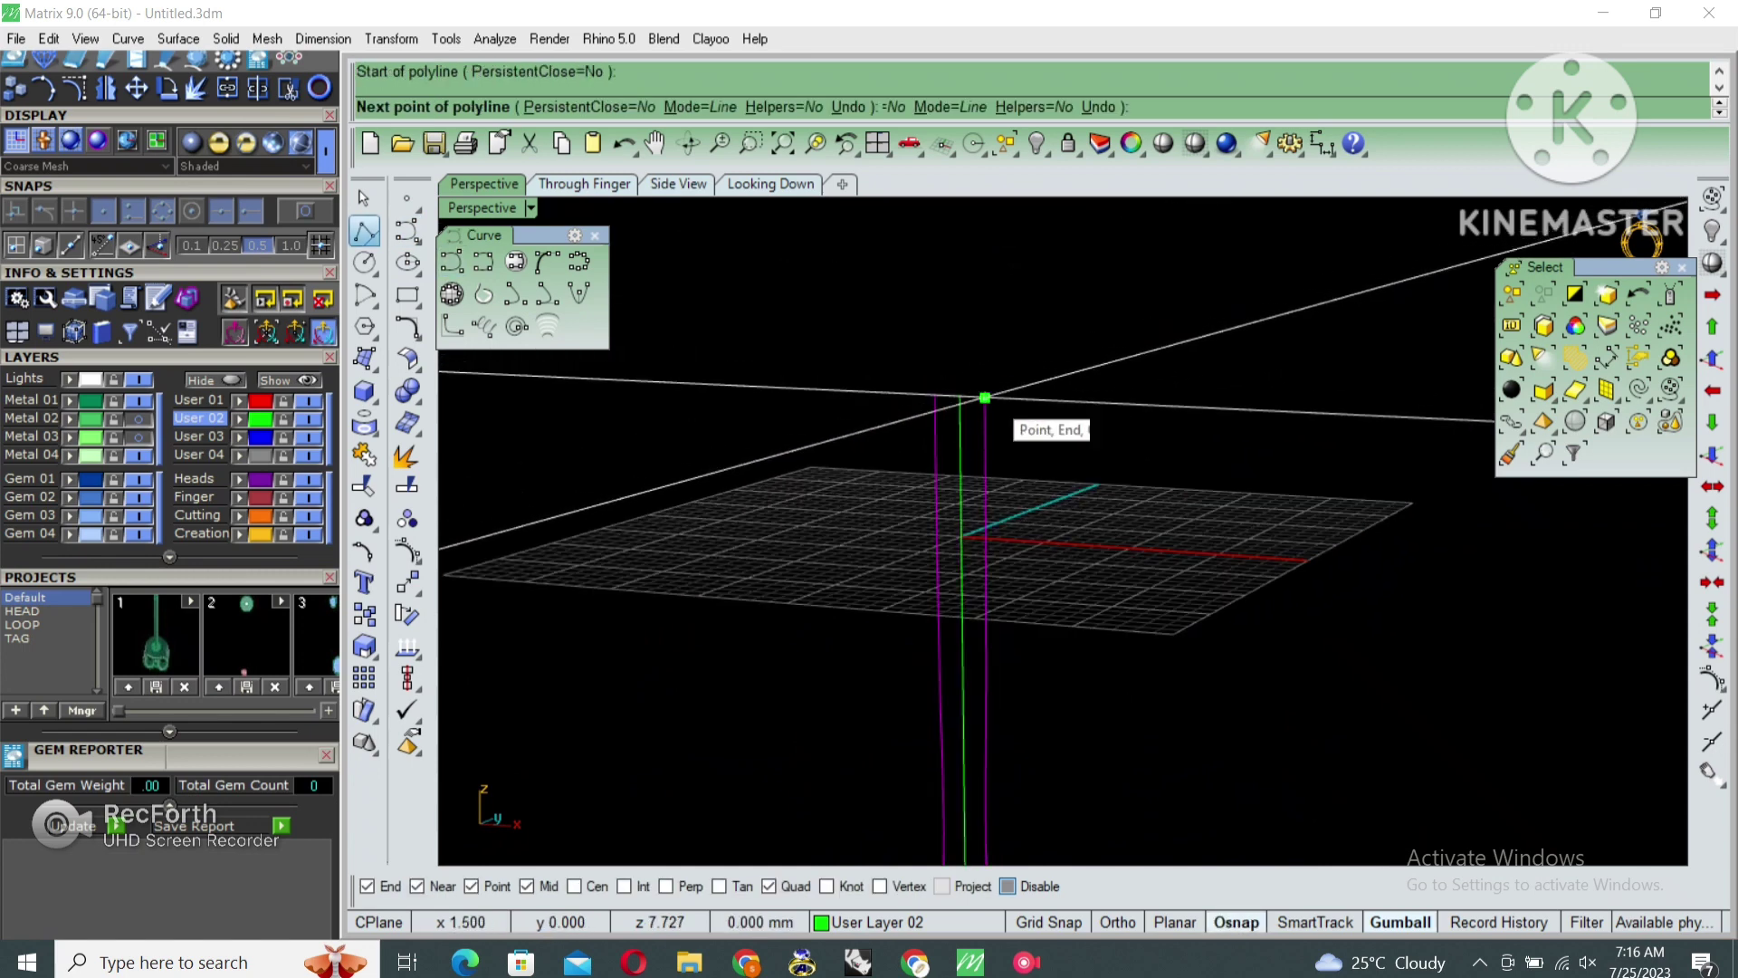
click(974, 399)
key(Return)
Extrude the closed front outline 3 mm as a solid
right_drag(974, 399, 969, 480)
click(969, 435)
text(ec)
key(Return)
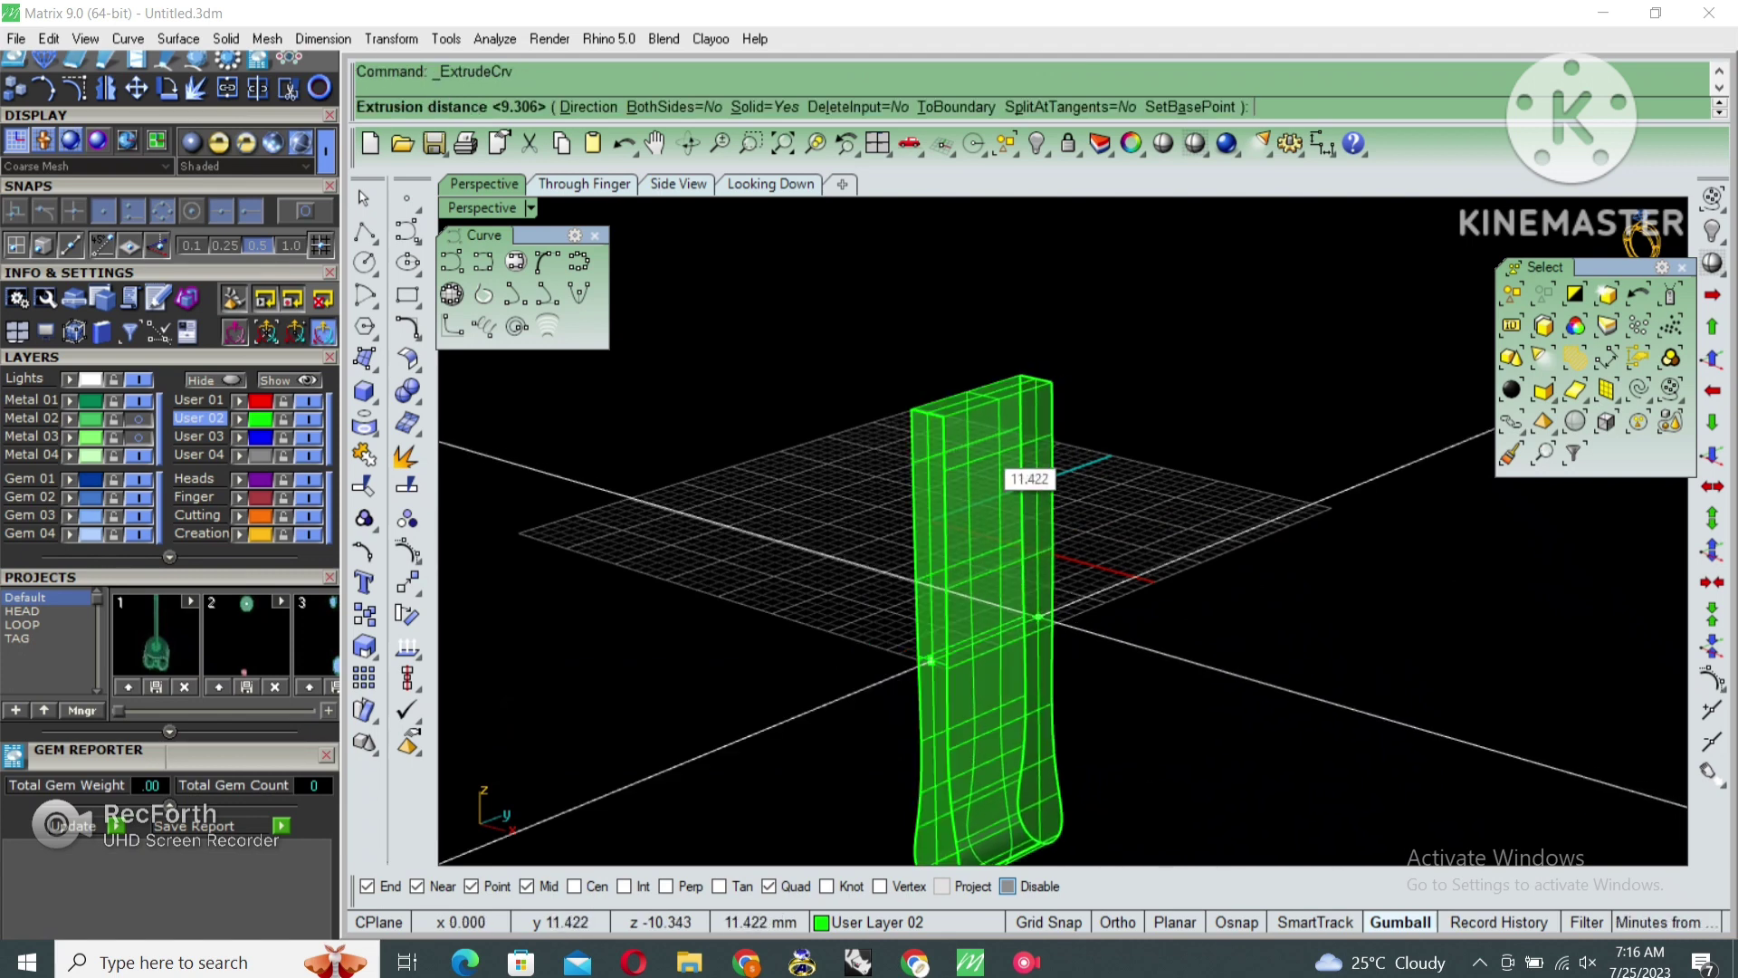
text(3)
key(Return)
Show the hidden side-profile curves again alongside the extruded solid
right_drag(1030, 489, 933, 588)
click(942, 634)
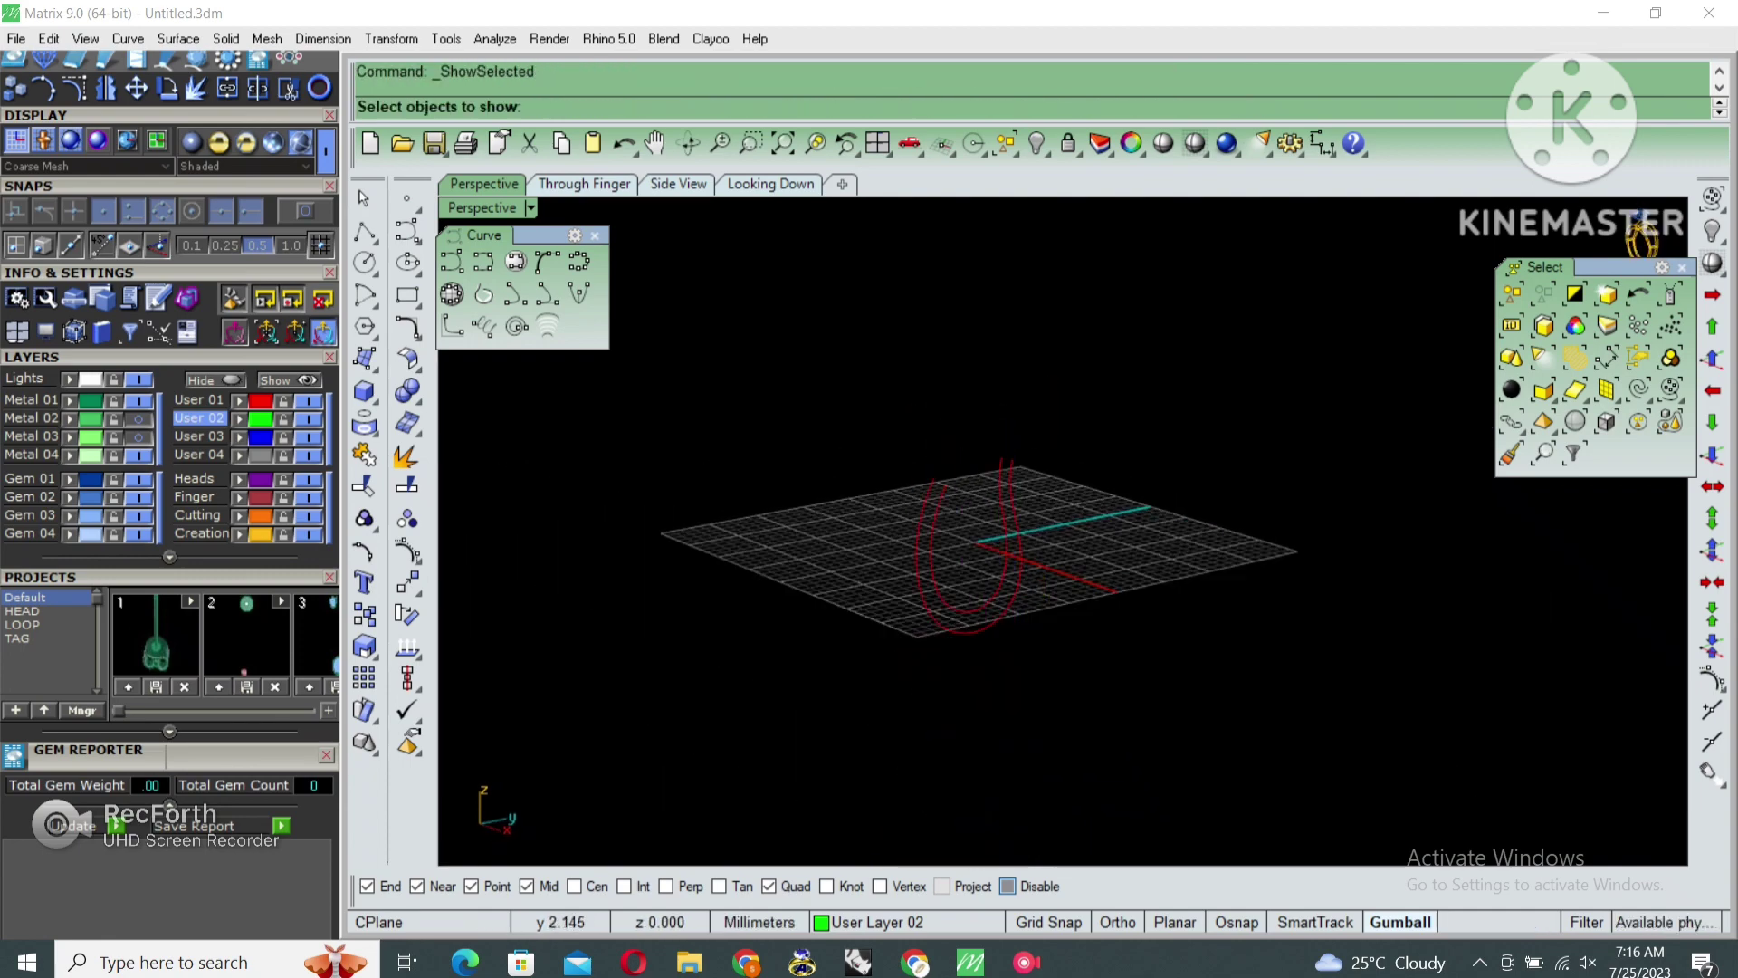
drag(1149, 439, 939, 531)
key(Return)
Try to flow the straight extruded solid along the side-profile curve with Rigid=Yes, and undo it
right_drag(941, 706, 1024, 668)
click(971, 729)
right_drag(971, 729, 1186, 684)
click(961, 633)
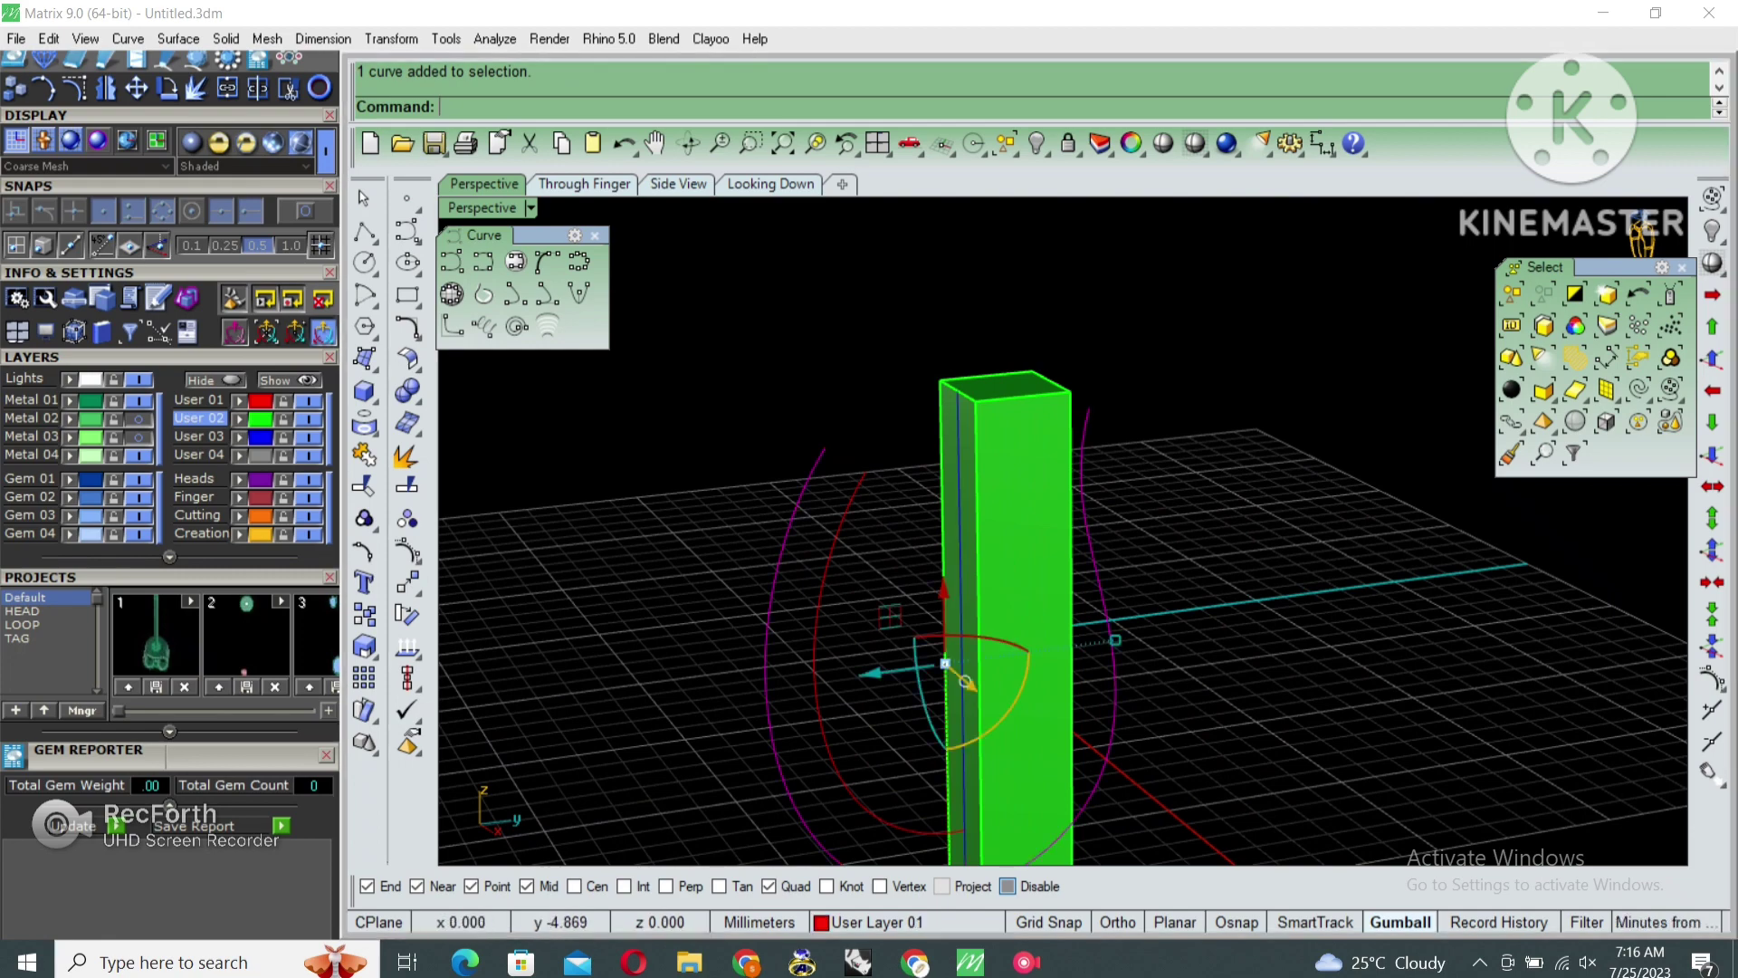
click(962, 747)
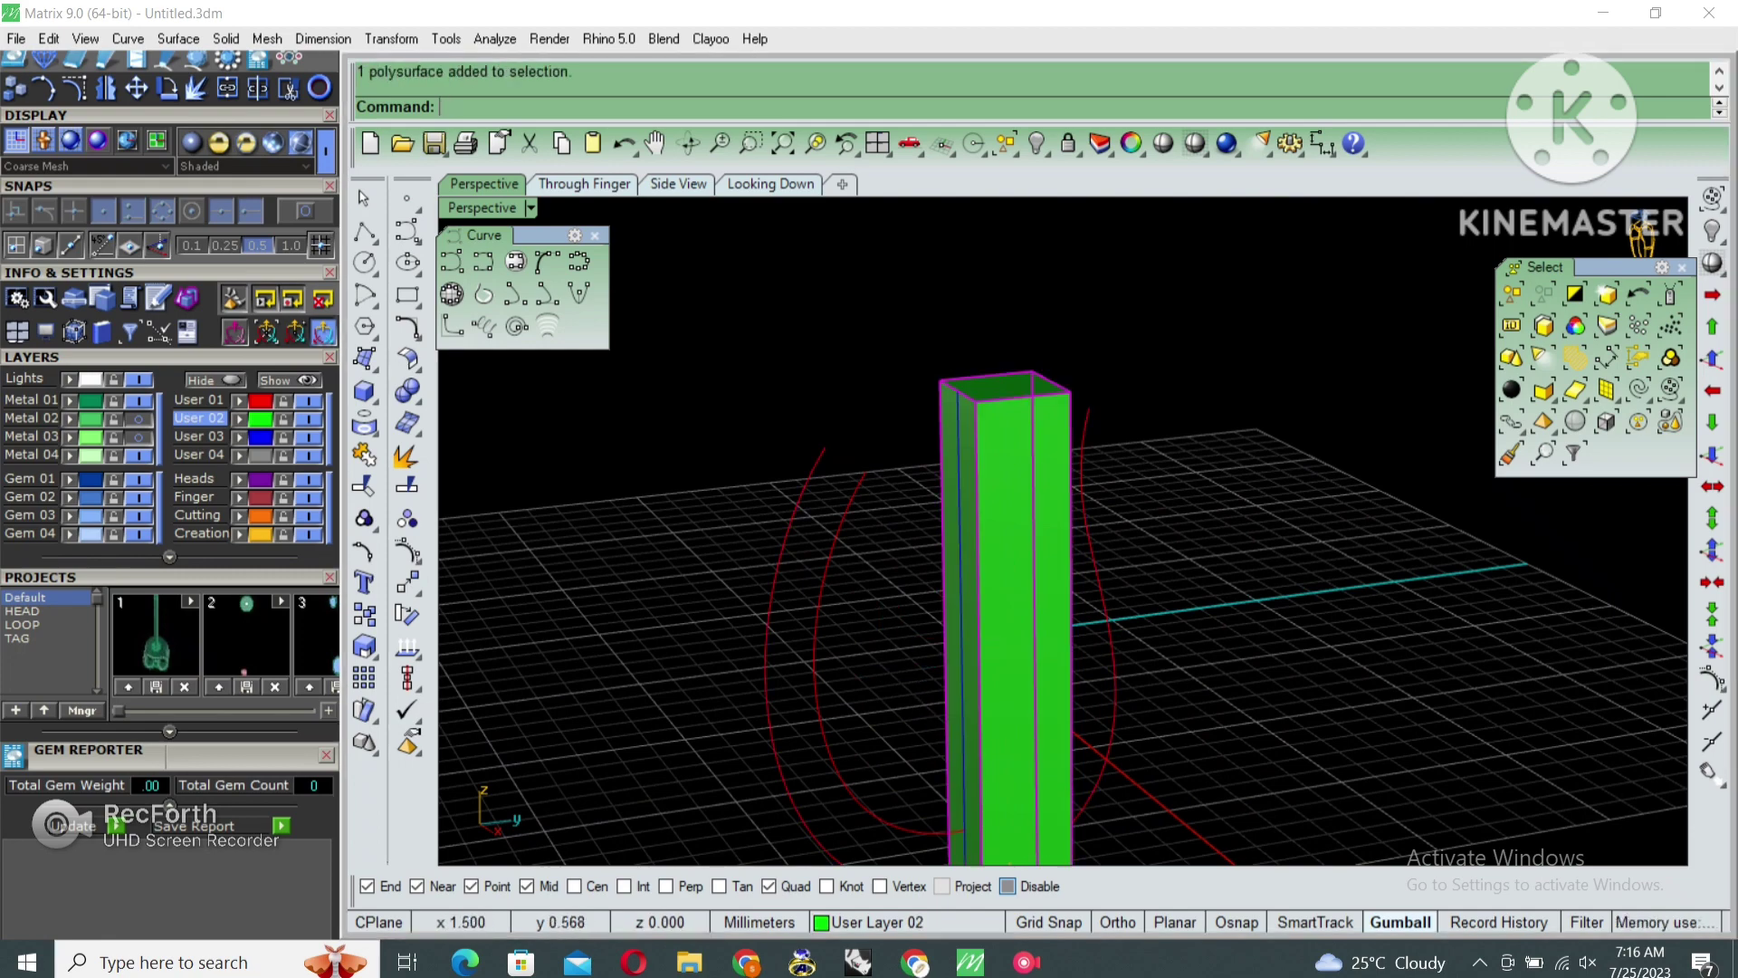
scroll(962, 748, down, 3)
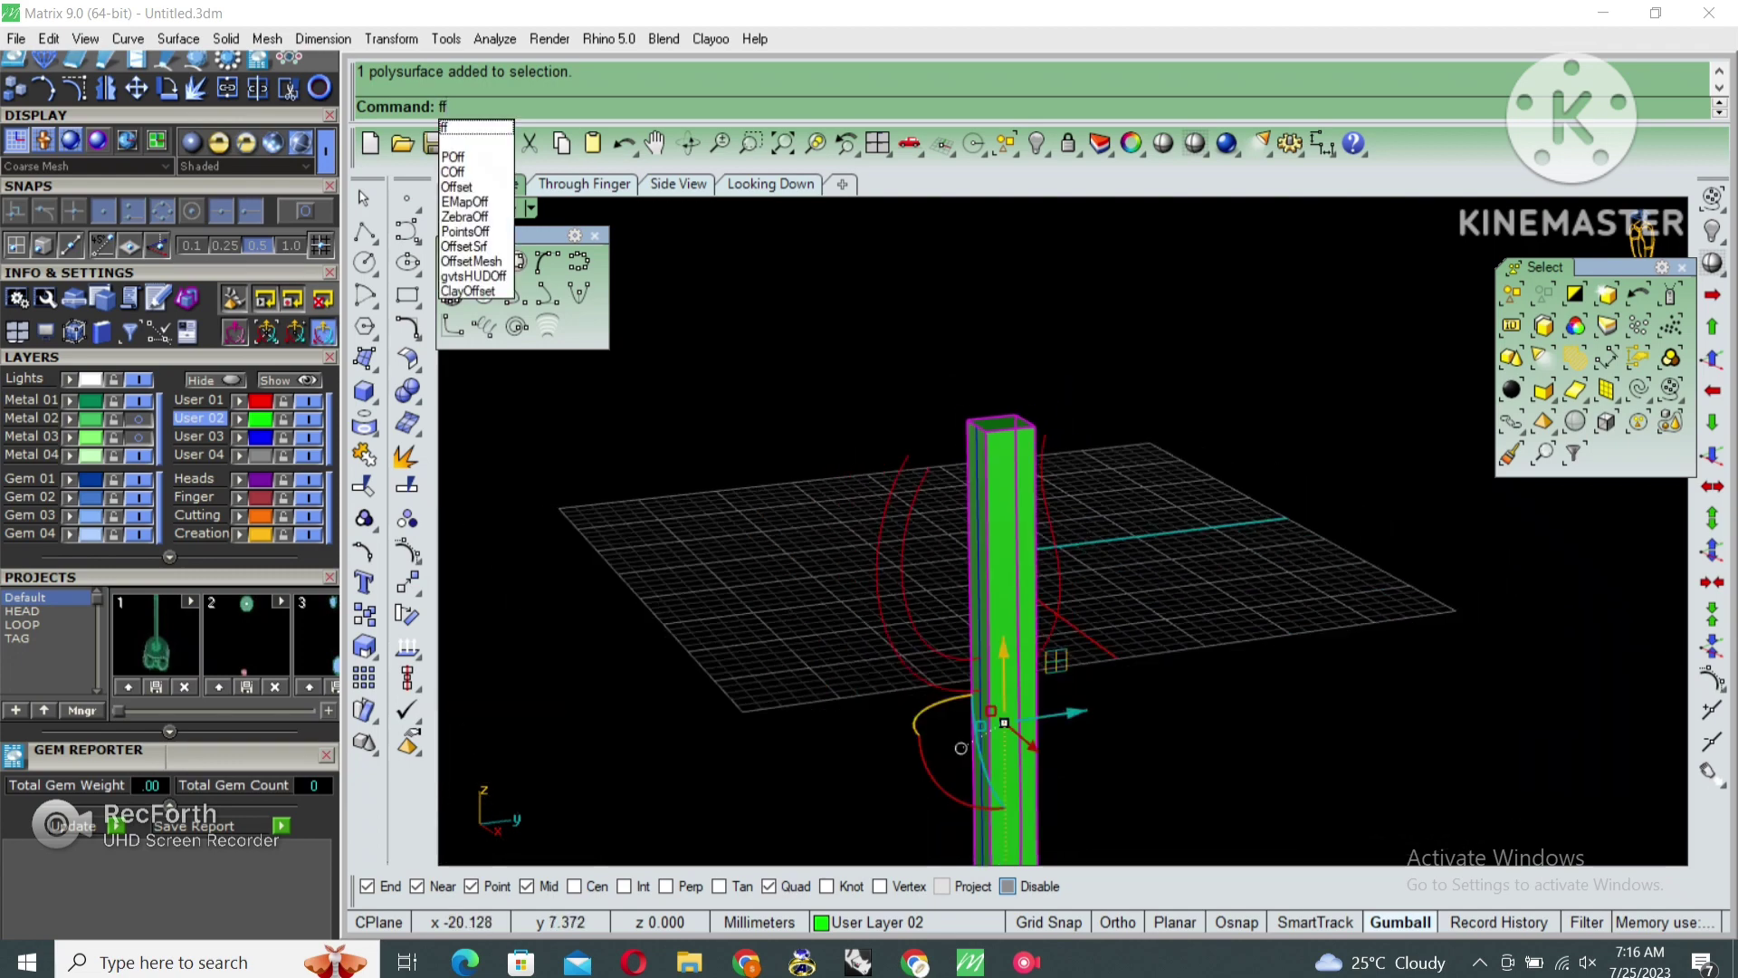
key(Return)
click(961, 748)
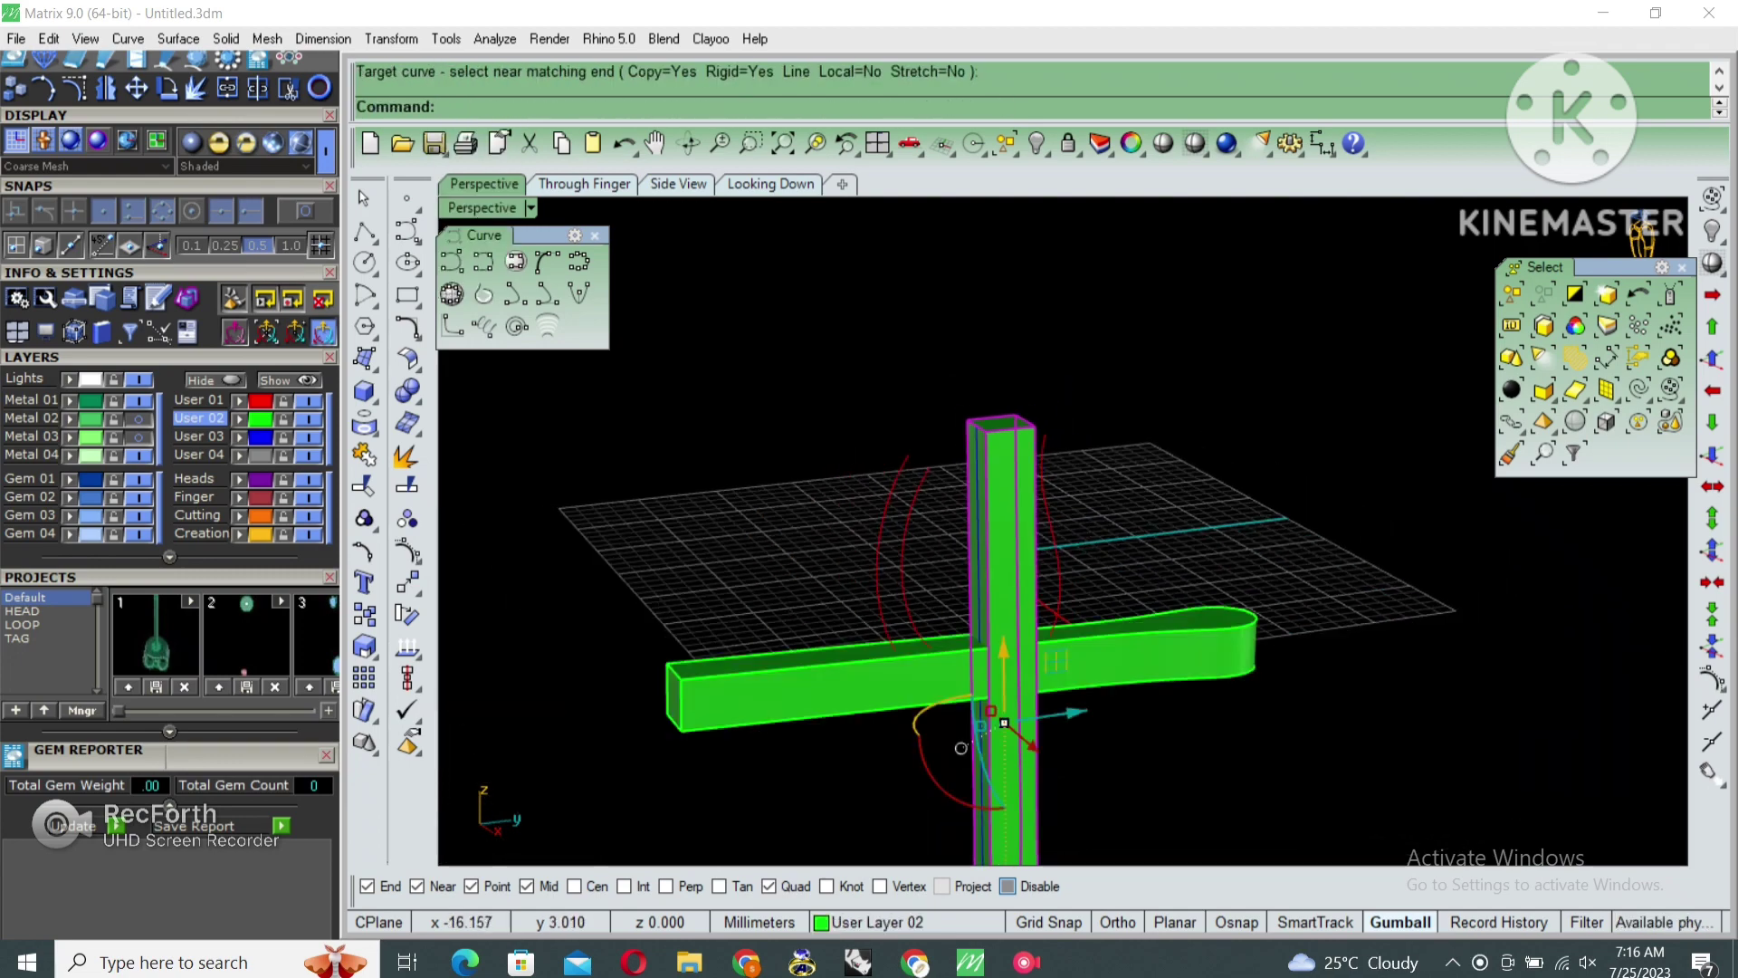
key(ctrl+z)
Flow the extruded solid from its straight centre line onto the outer side-profile curve with Rigid=No
key(Return)
click(717, 107)
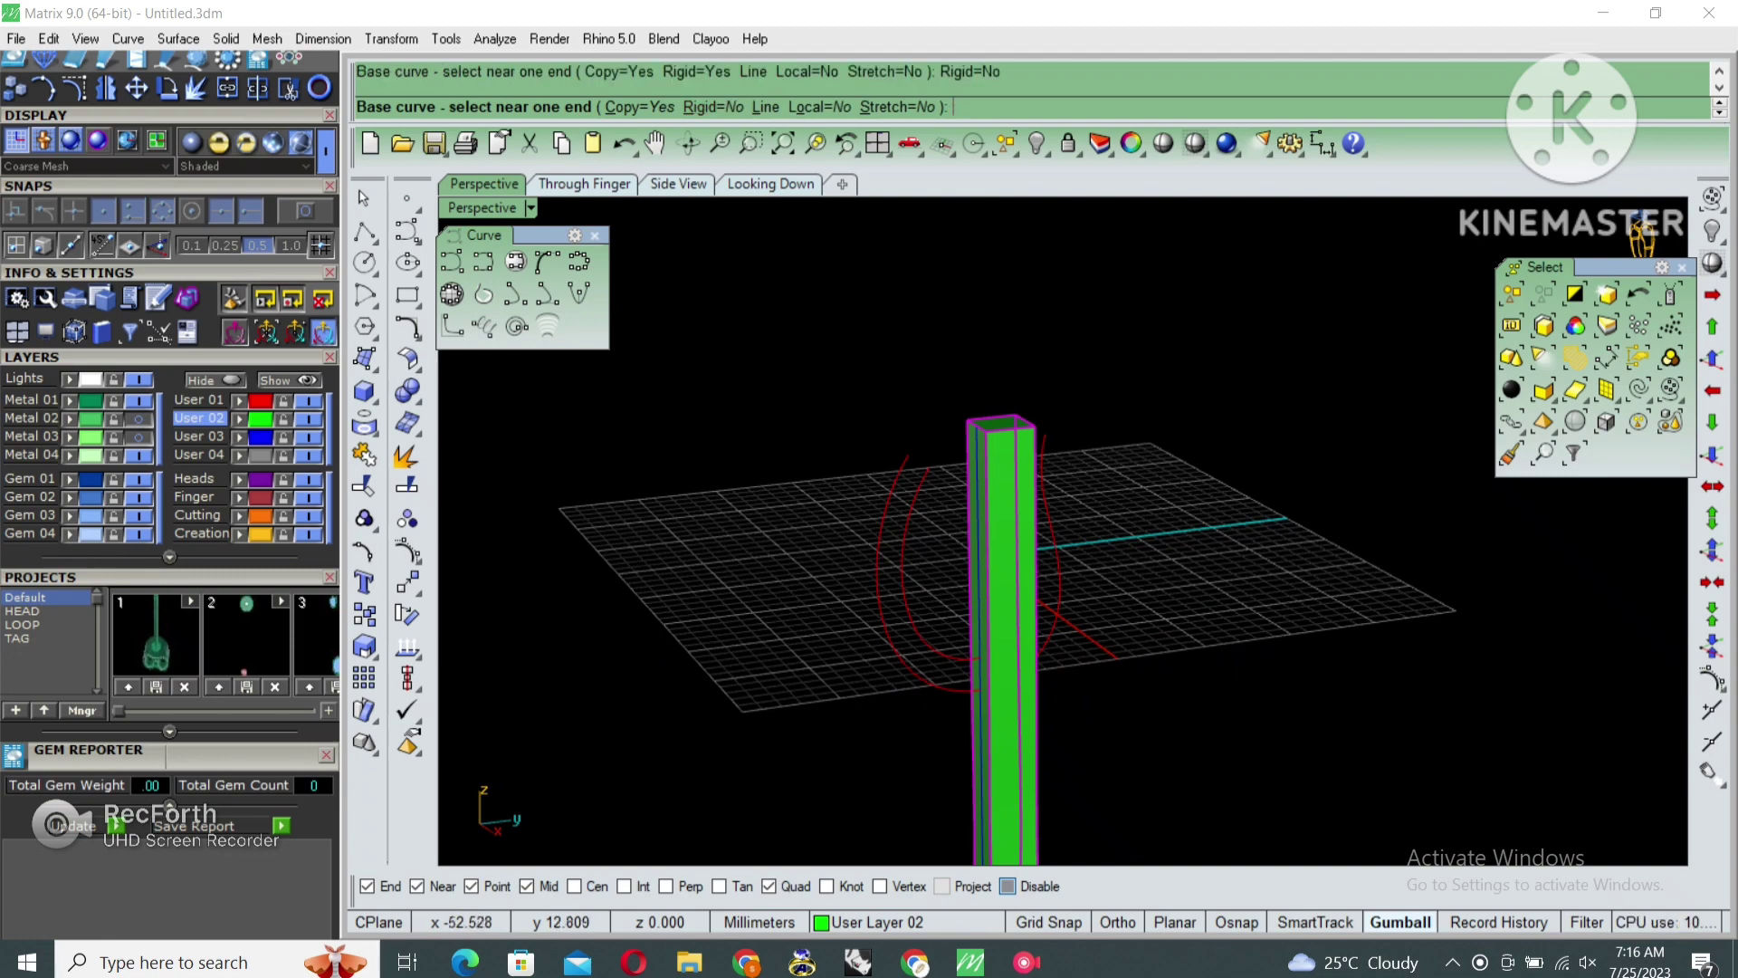
scroll(976, 494, up, 4)
click(975, 493)
click(797, 580)
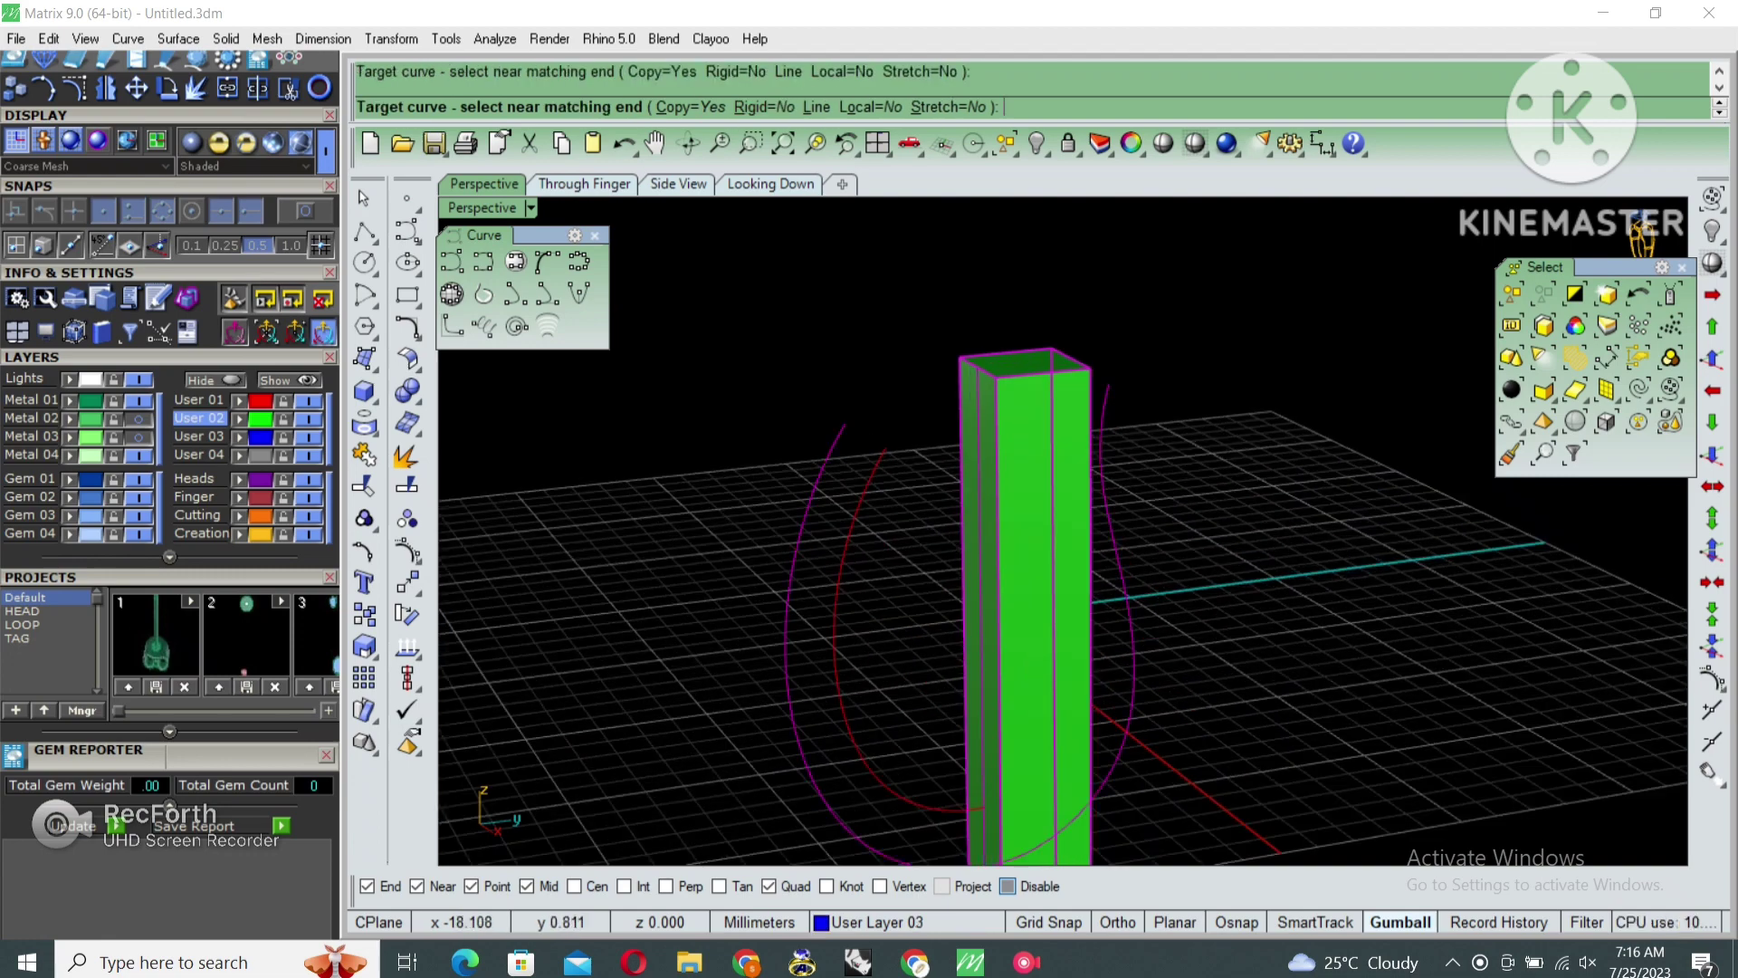
scroll(913, 733, down, 2)
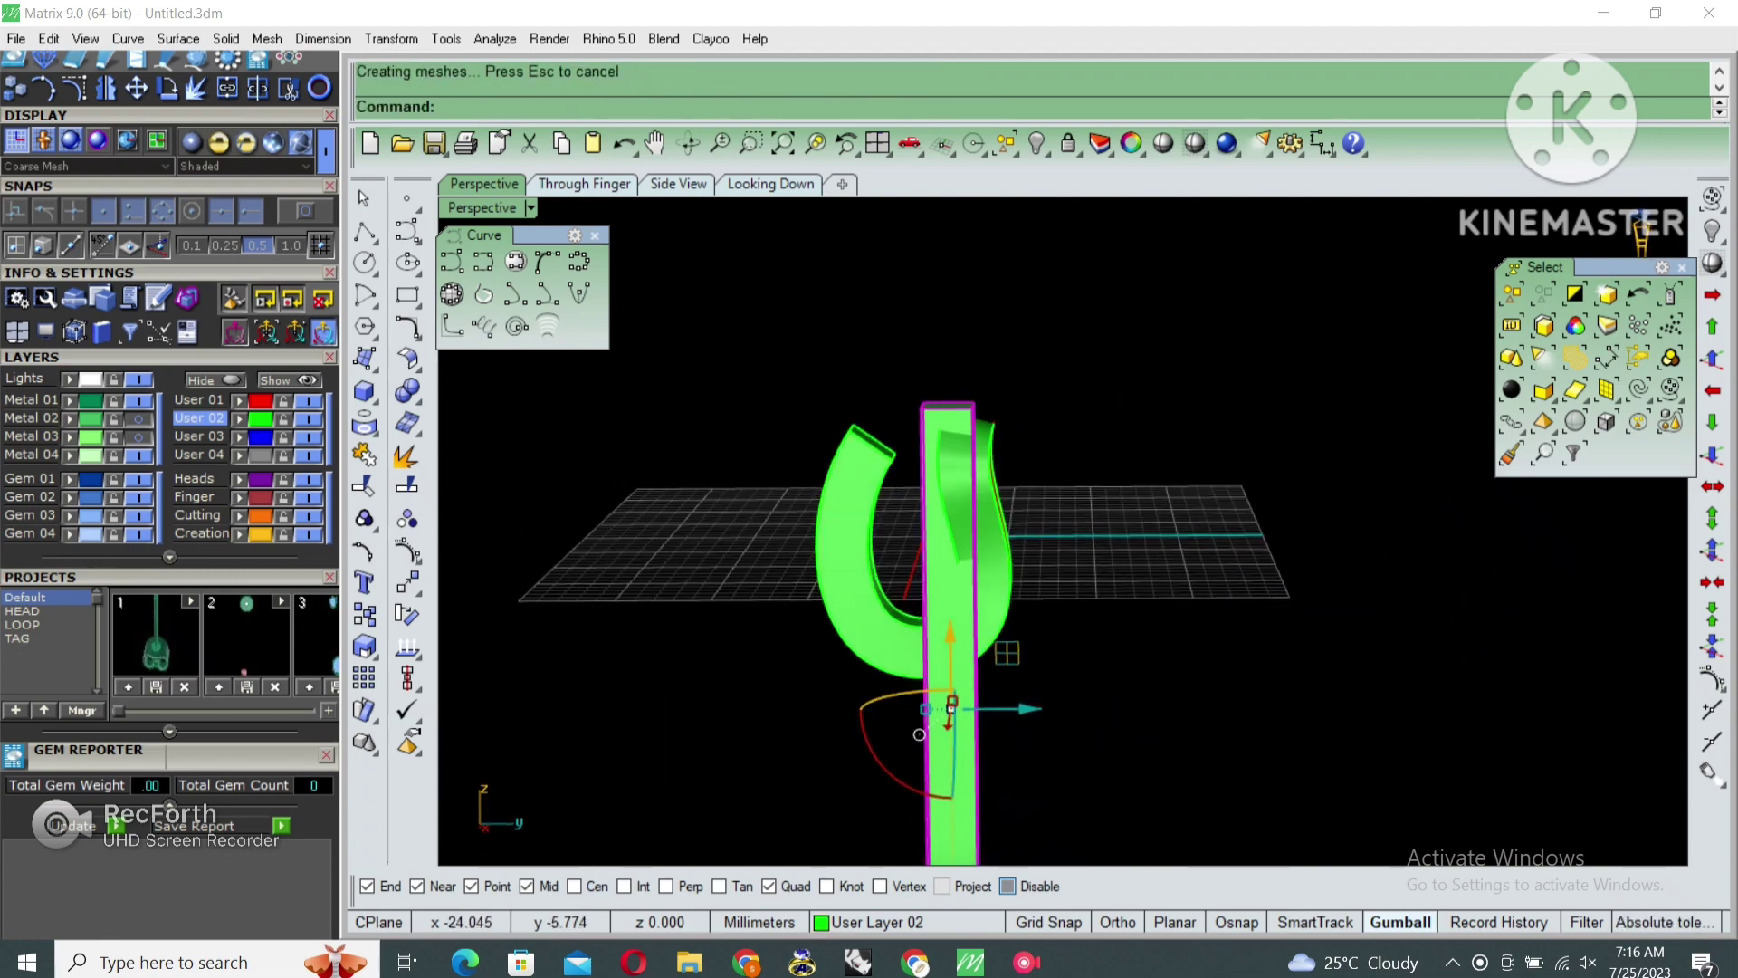
Hide the straight extruded solid together with its centre line
drag(1149, 687, 811, 861)
text(hide)
key(Return)
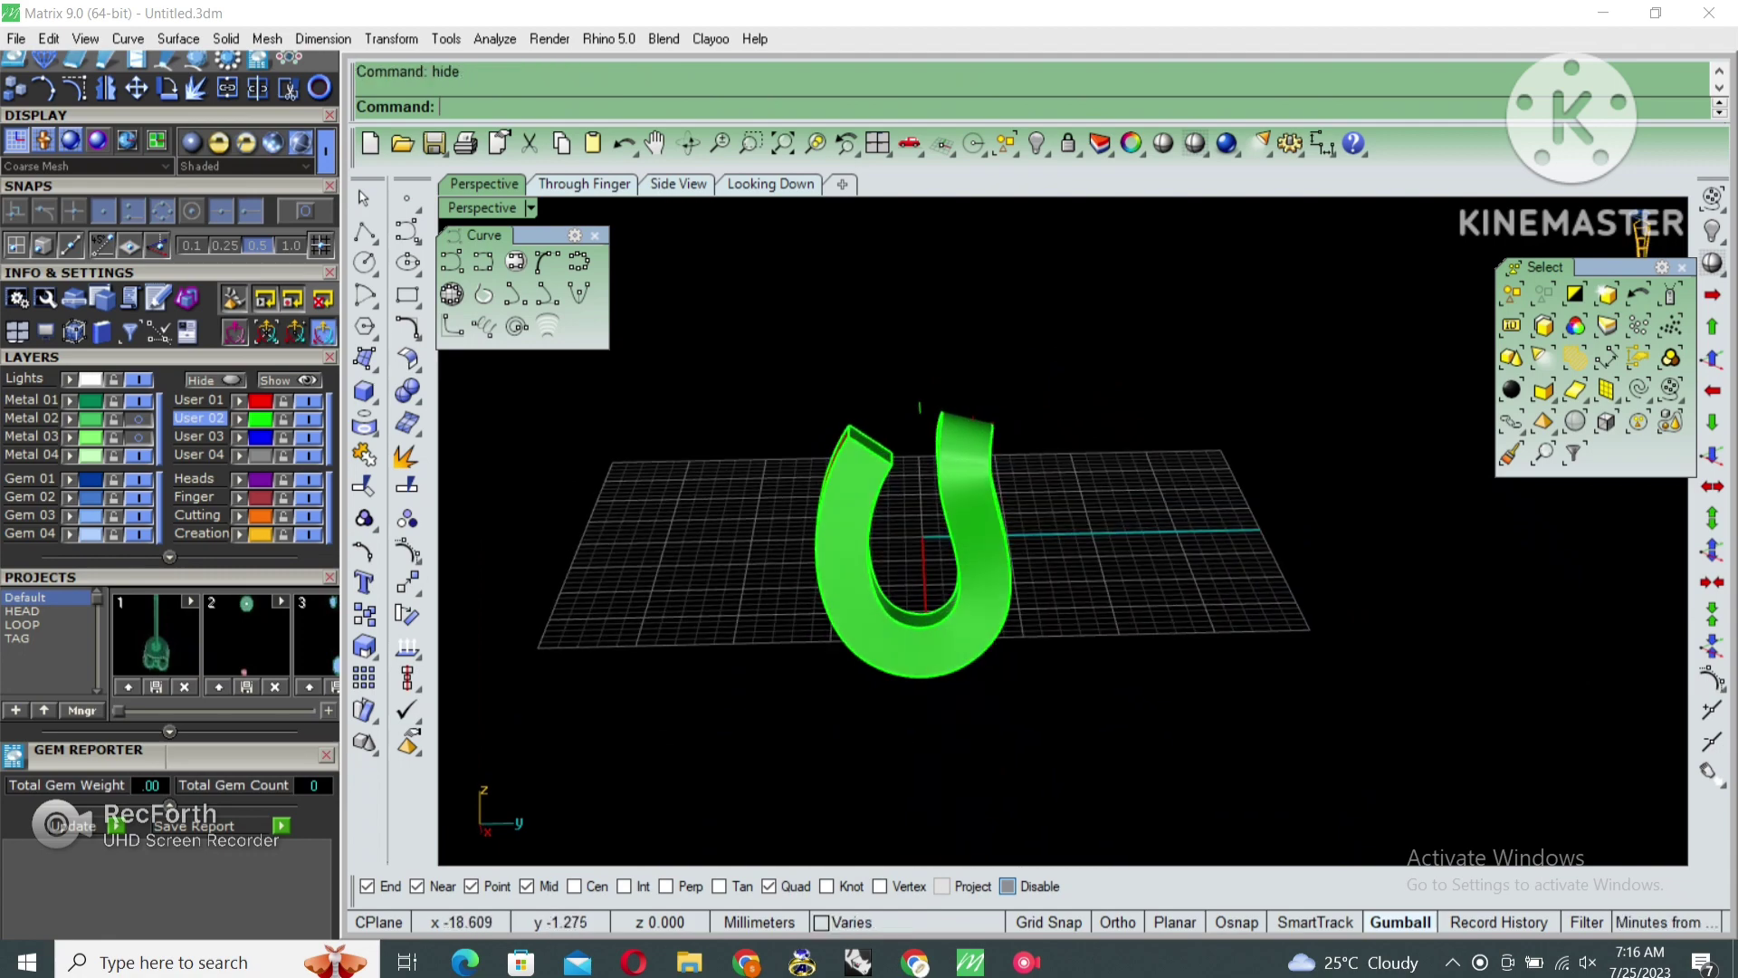
Extrude the inner side-profile curve about 7.8 mm to both sides, so it cuts through the bent solid
scroll(919, 735, up, 3)
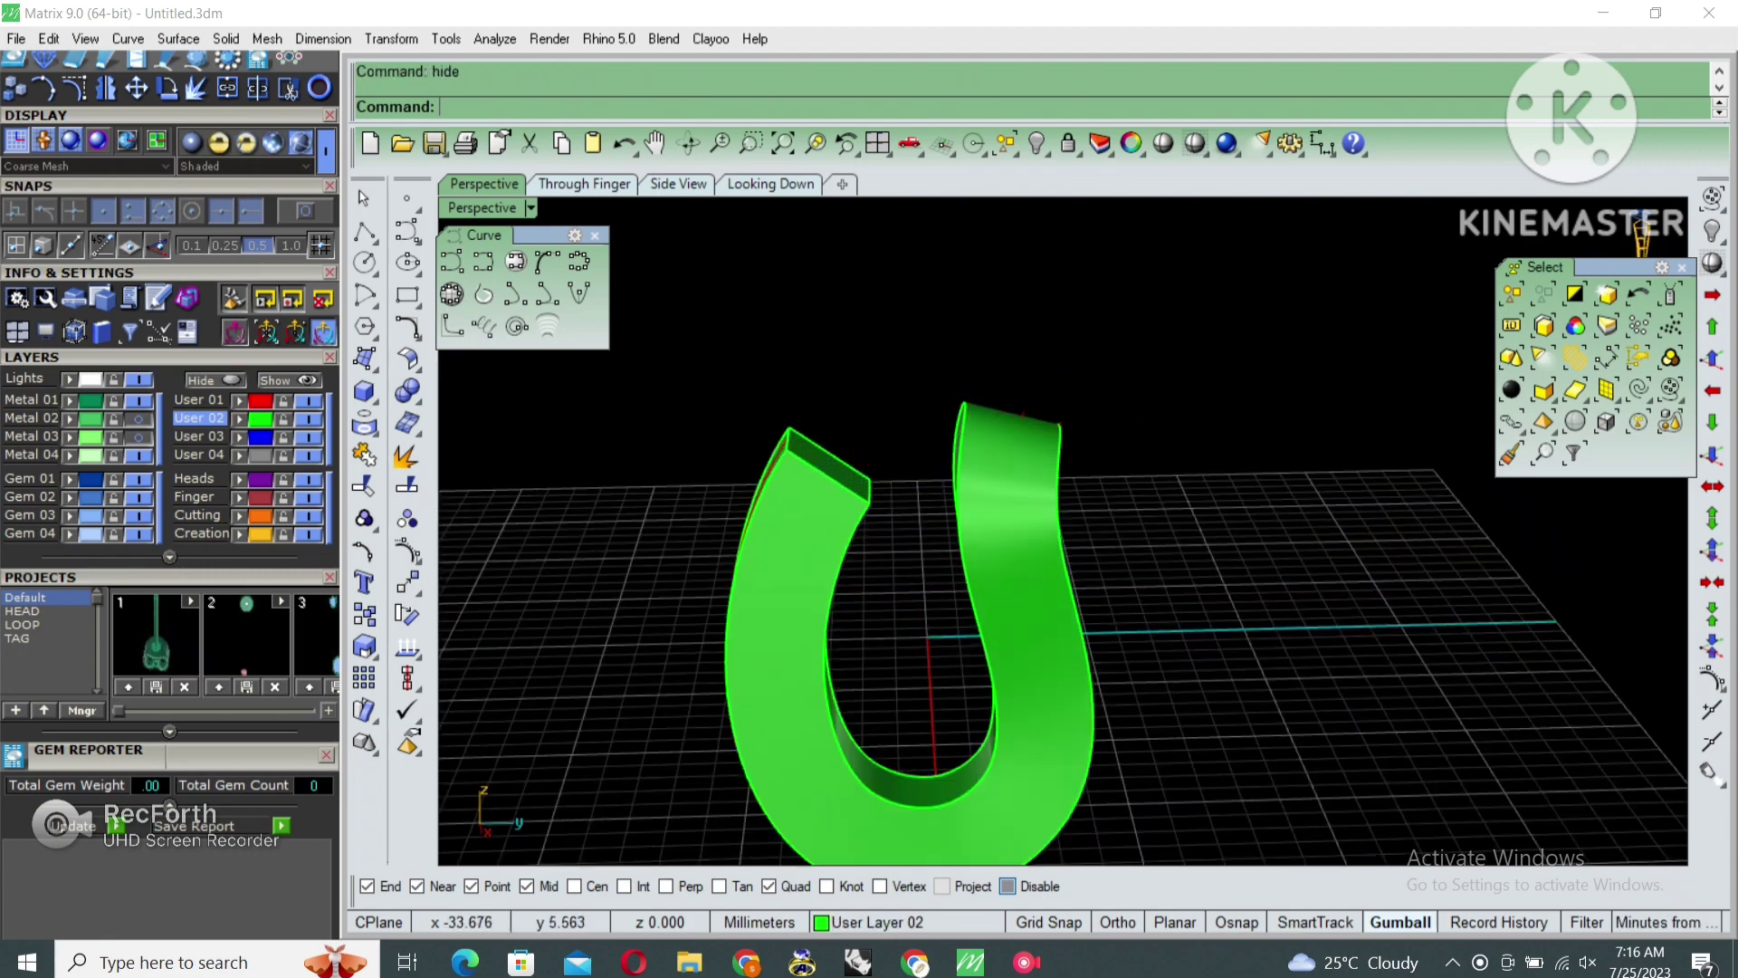
click(1041, 634)
scroll(942, 643, down, 3)
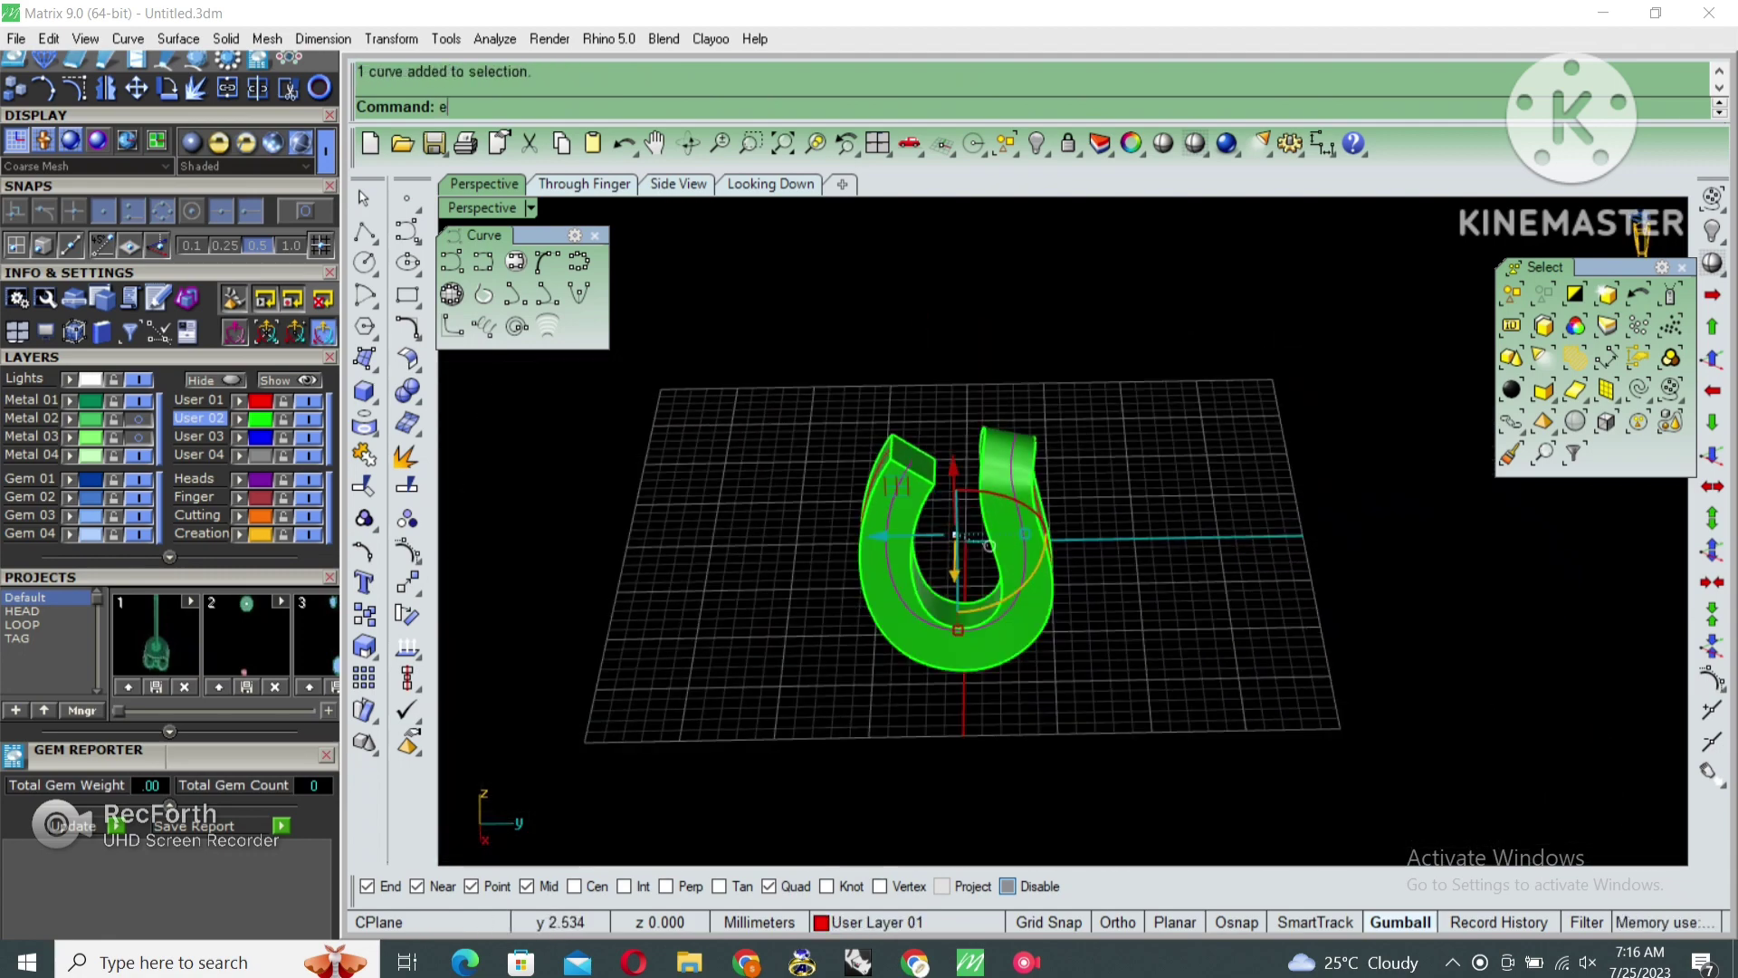
click(955, 608)
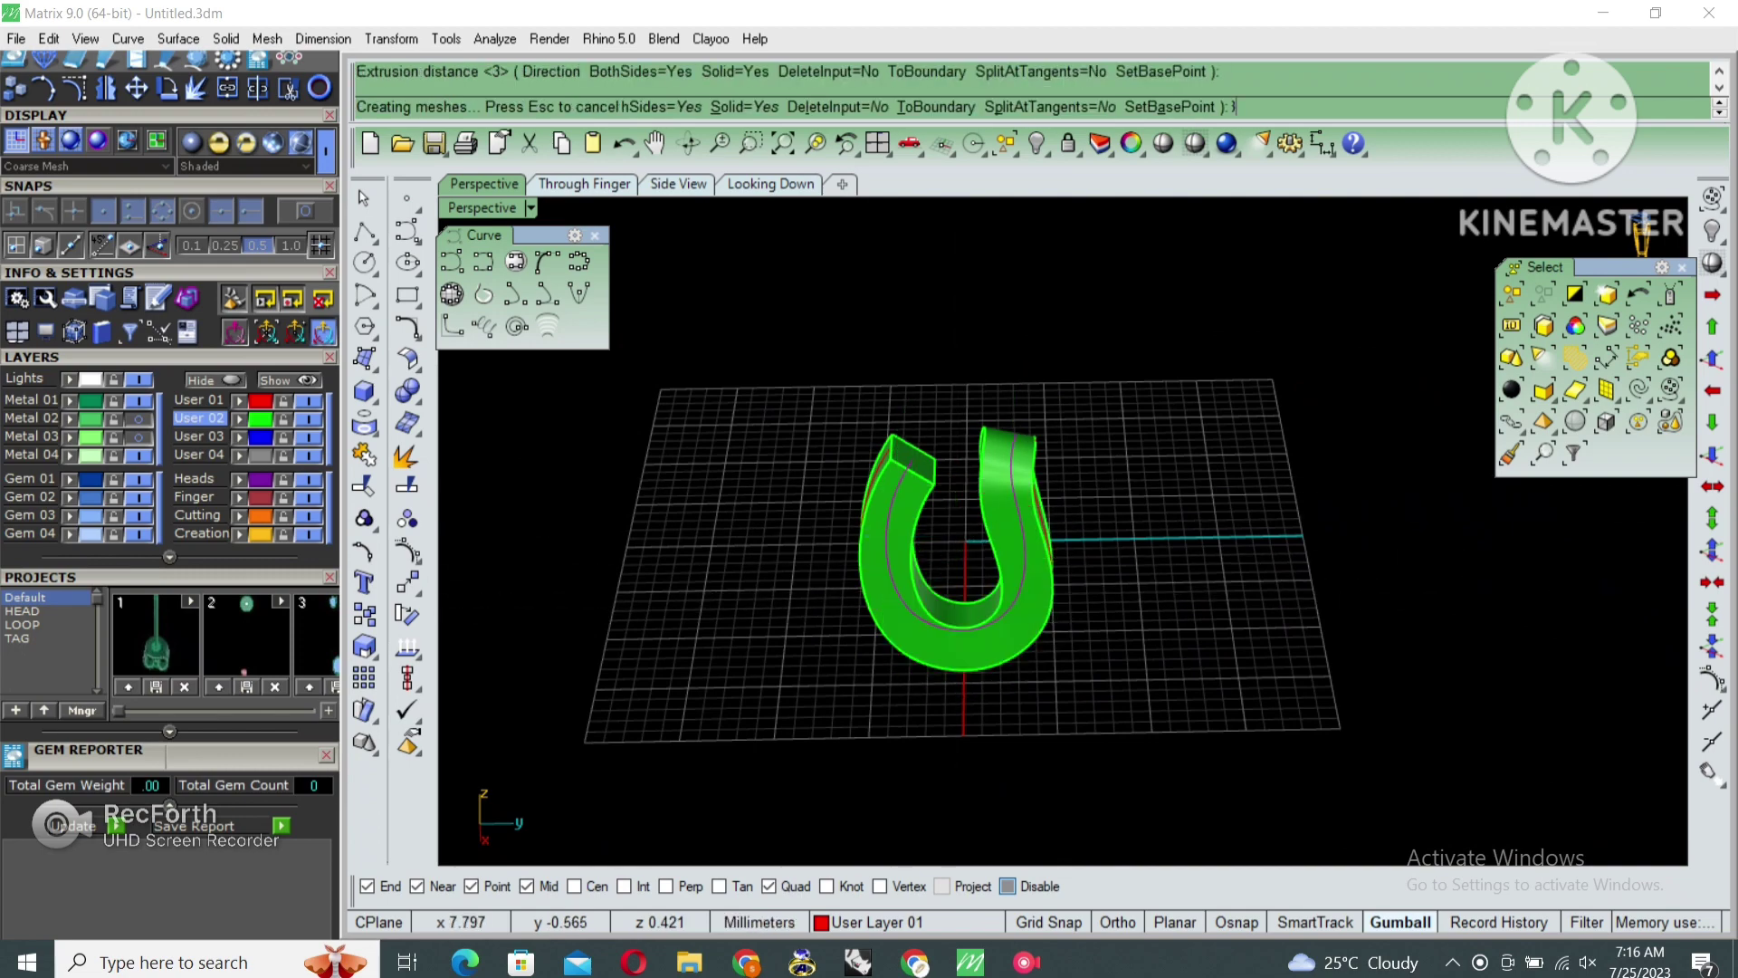
mouse_move(955, 609)
right_down()
mouse_move(906, 634)
mouse_move(942, 624)
right_up()
Split the bent solid with the extruded inner-profile surface, and delete the surface and the inner portion
scroll(905, 633, up, 3)
click(1087, 633)
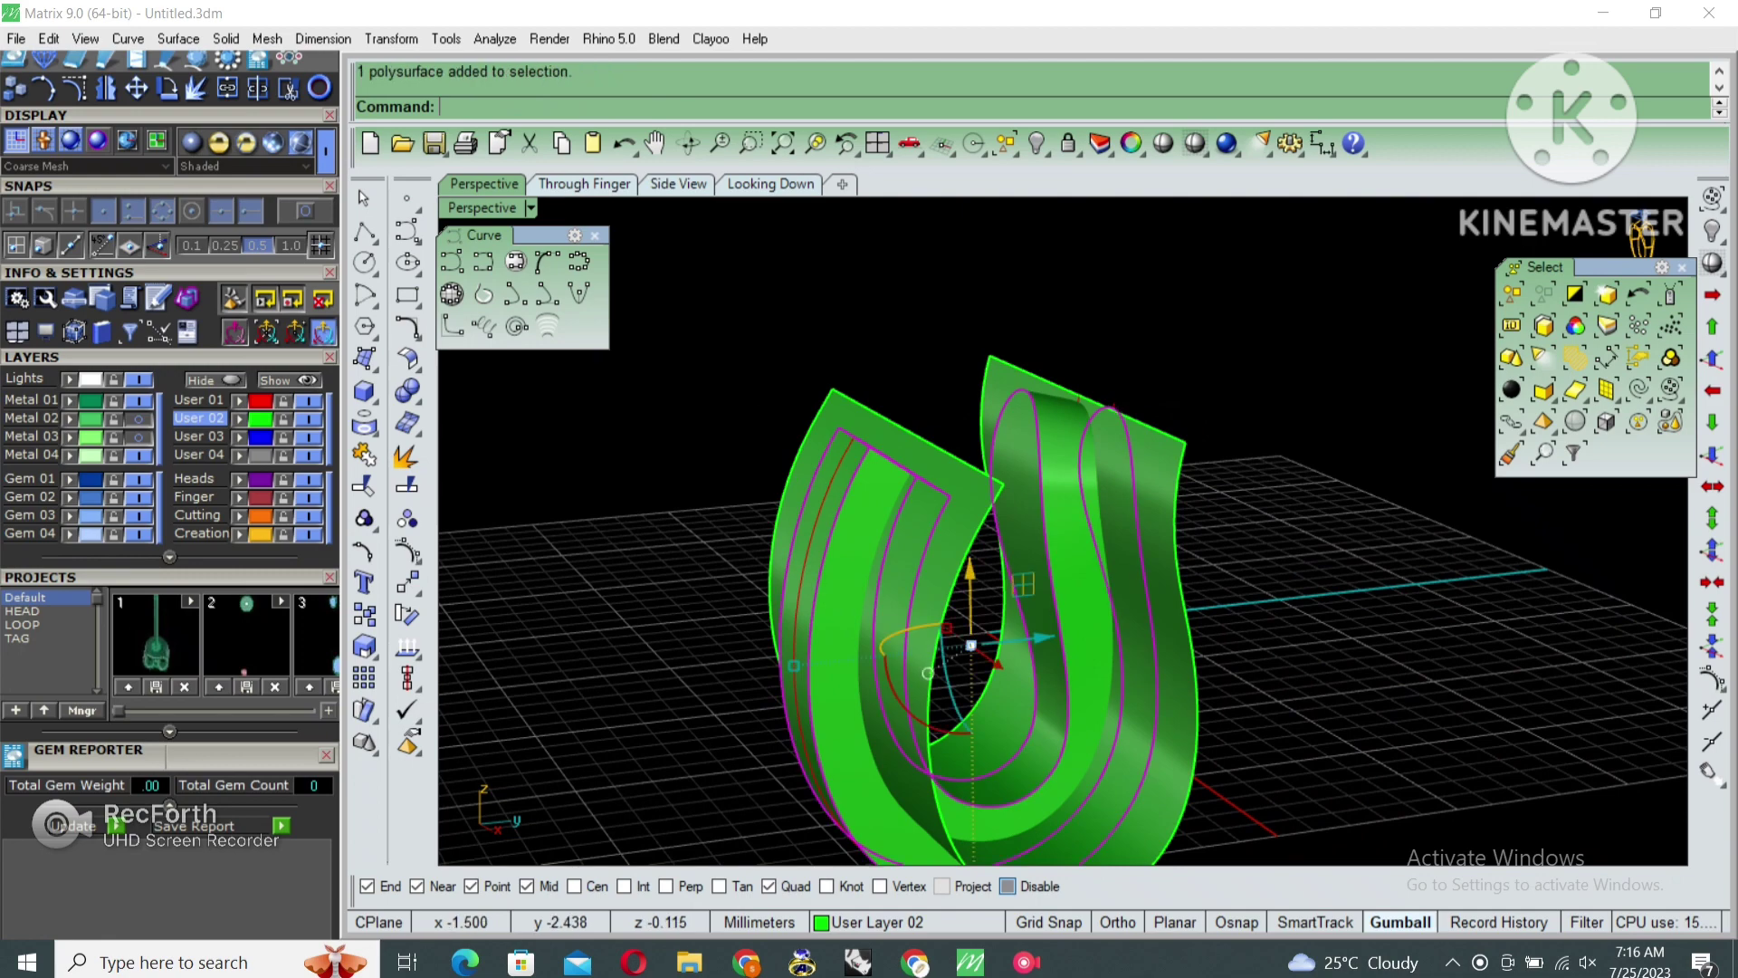
key(Return)
key(Return)
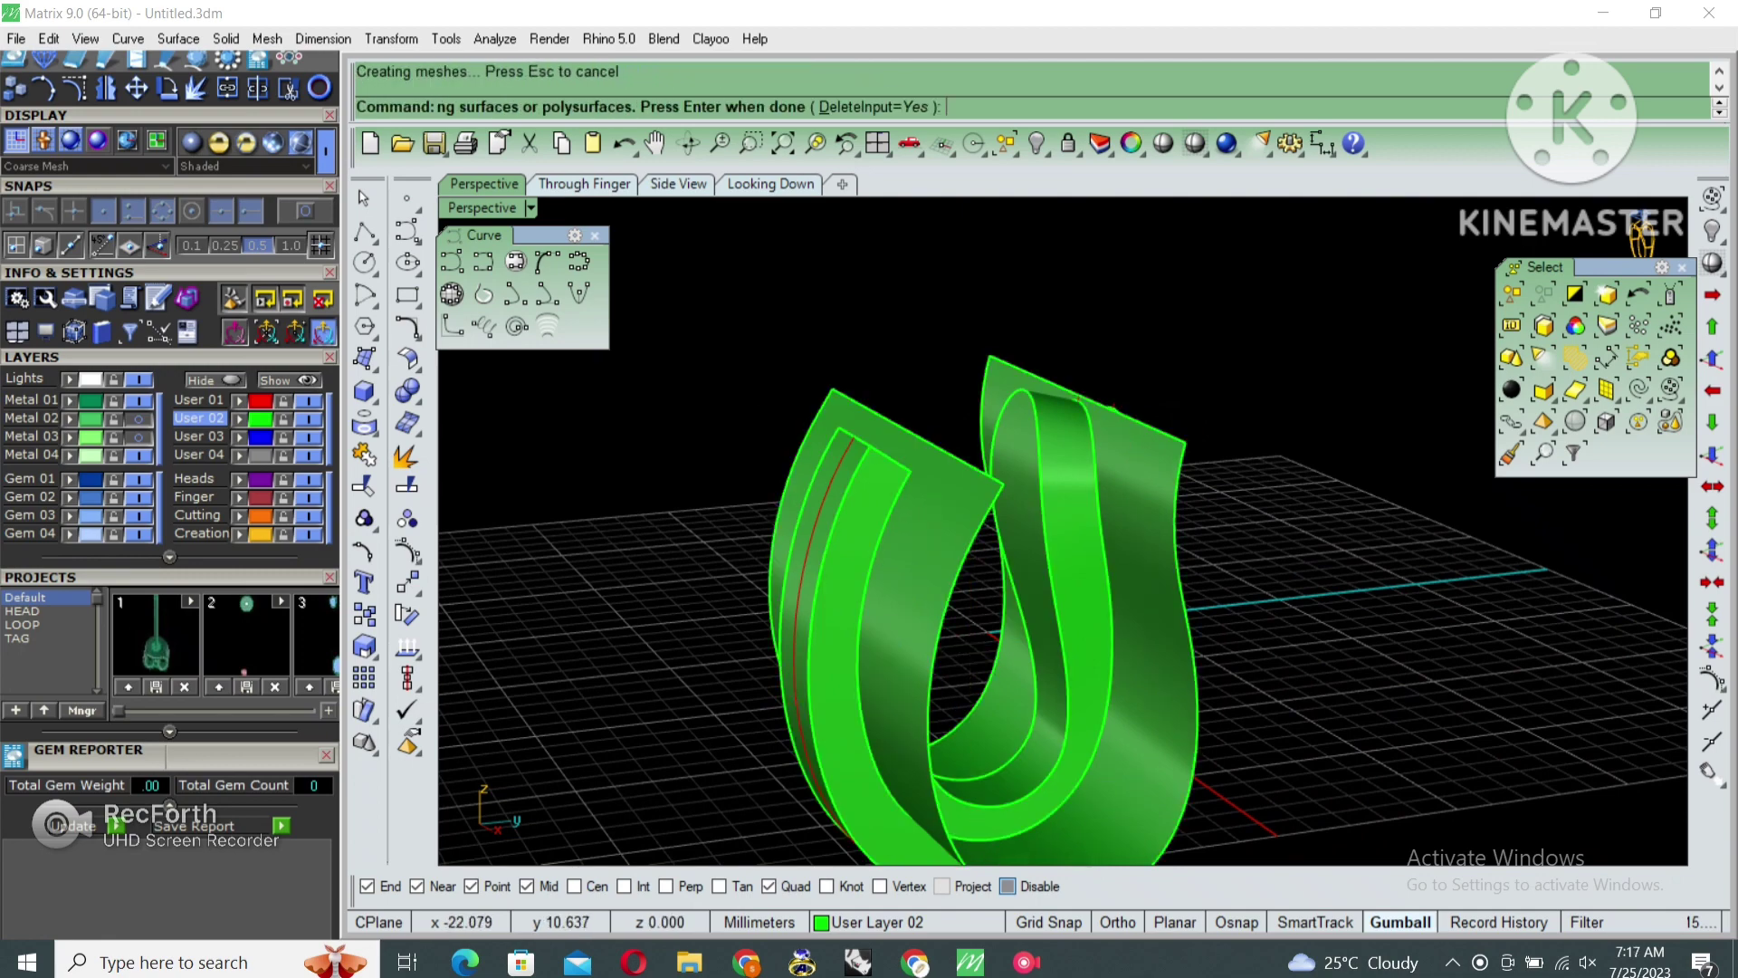
key(Delete)
right_drag(942, 624, 851, 652)
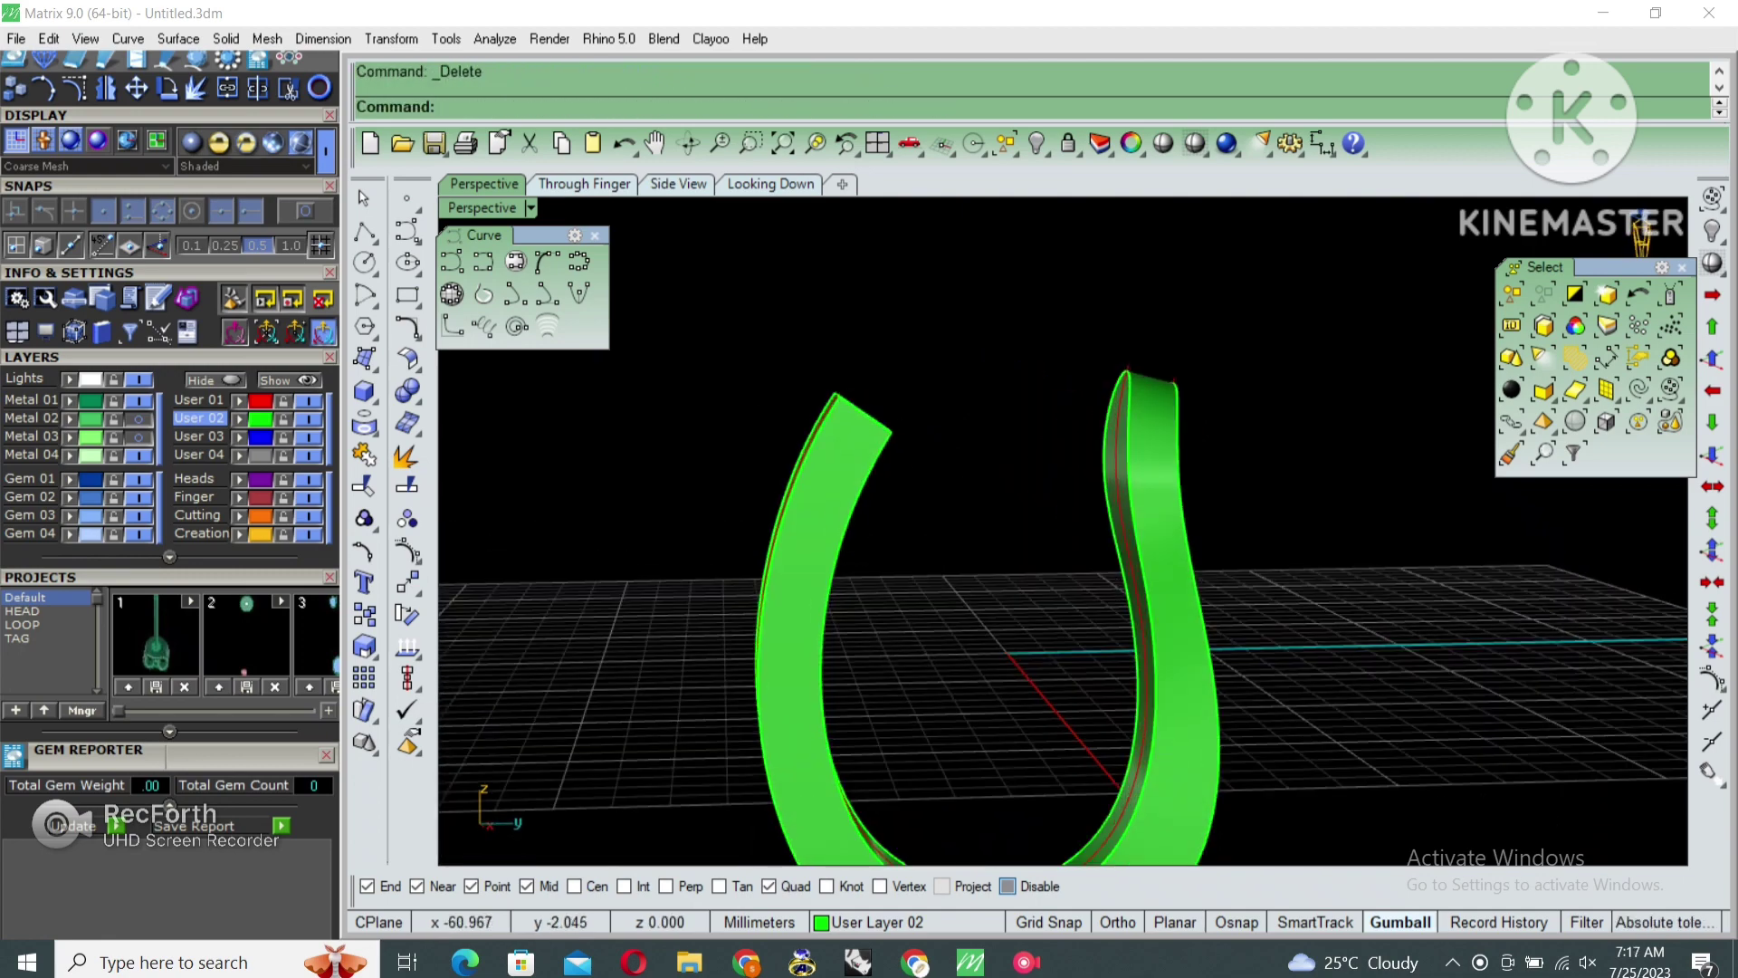
Show the earring band enlarged in Side View with shaded display
click(1150, 543)
key(ctrl+m)
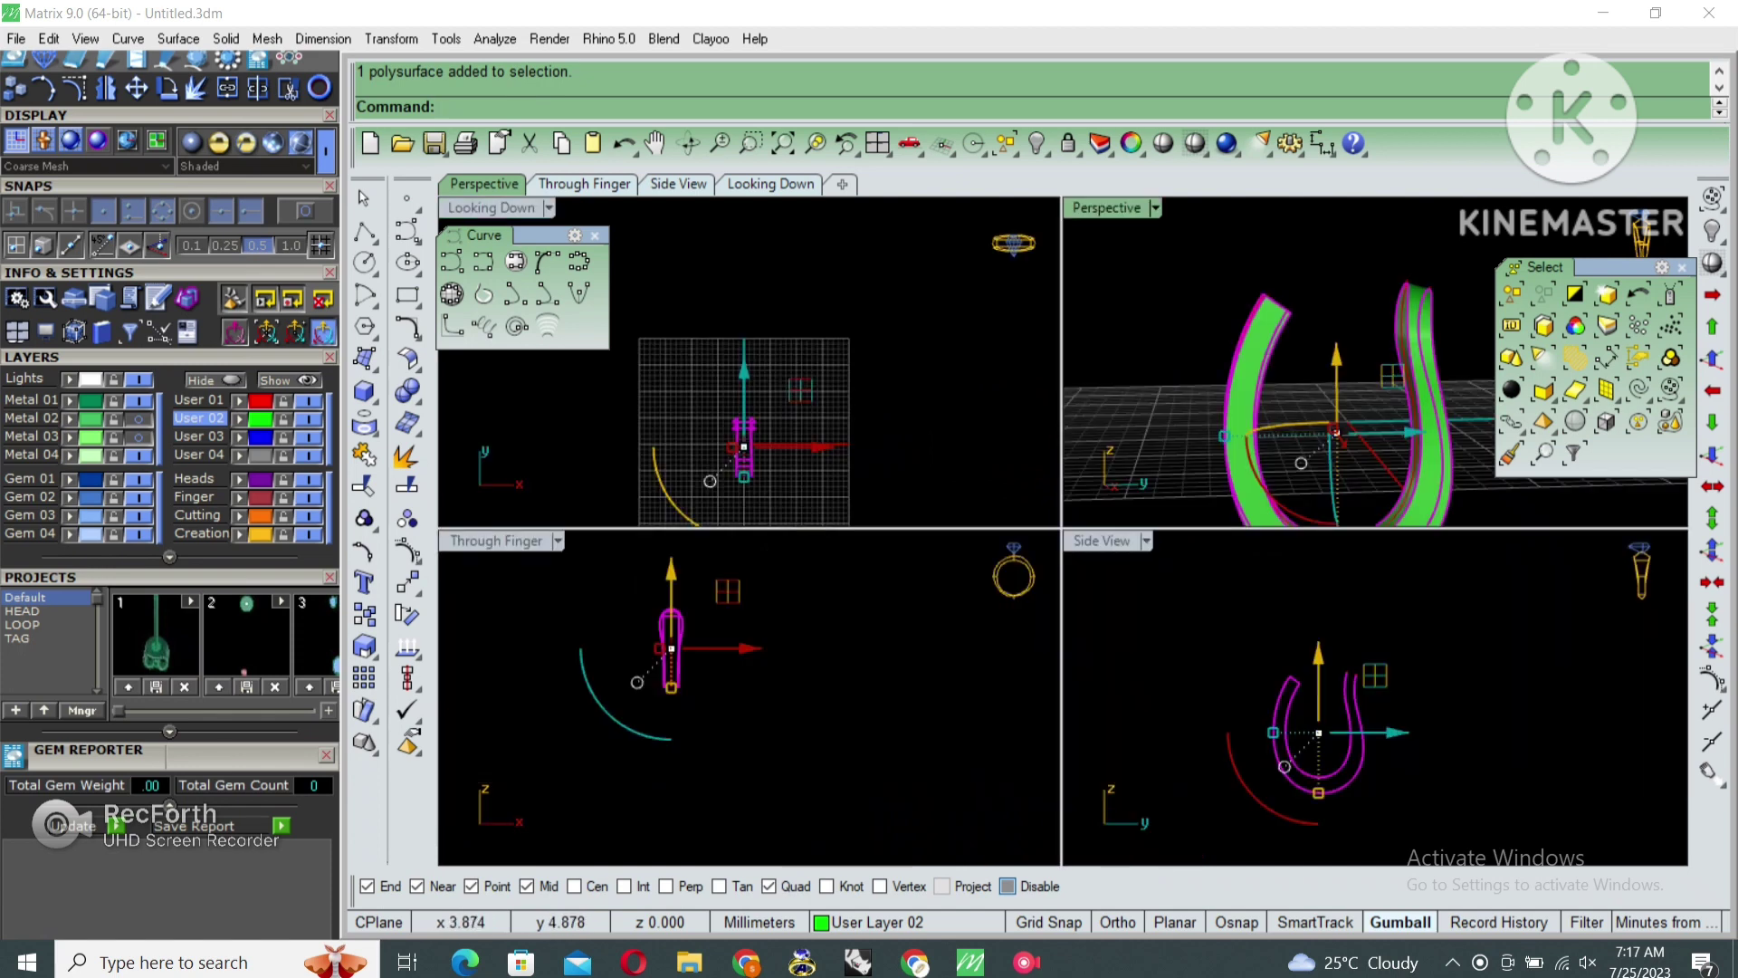
right_drag(688, 652, 678, 667)
double_click(1102, 540)
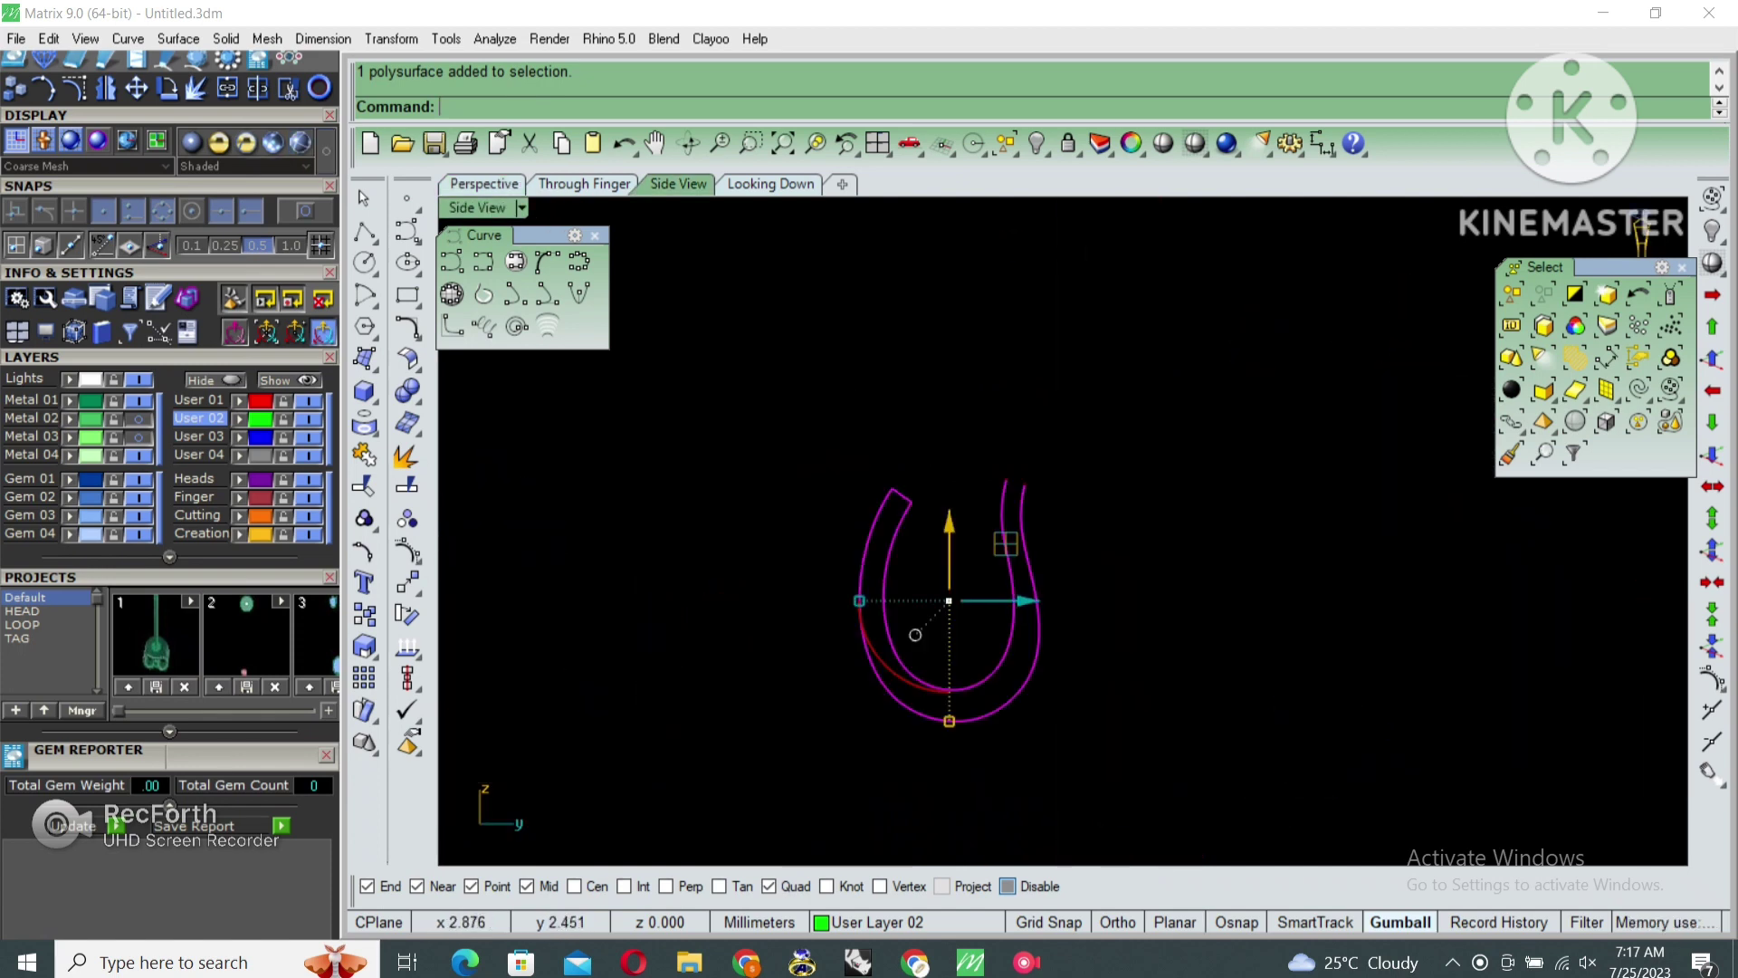
key(Escape)
scroll(973, 589, up, 2)
click(1195, 143)
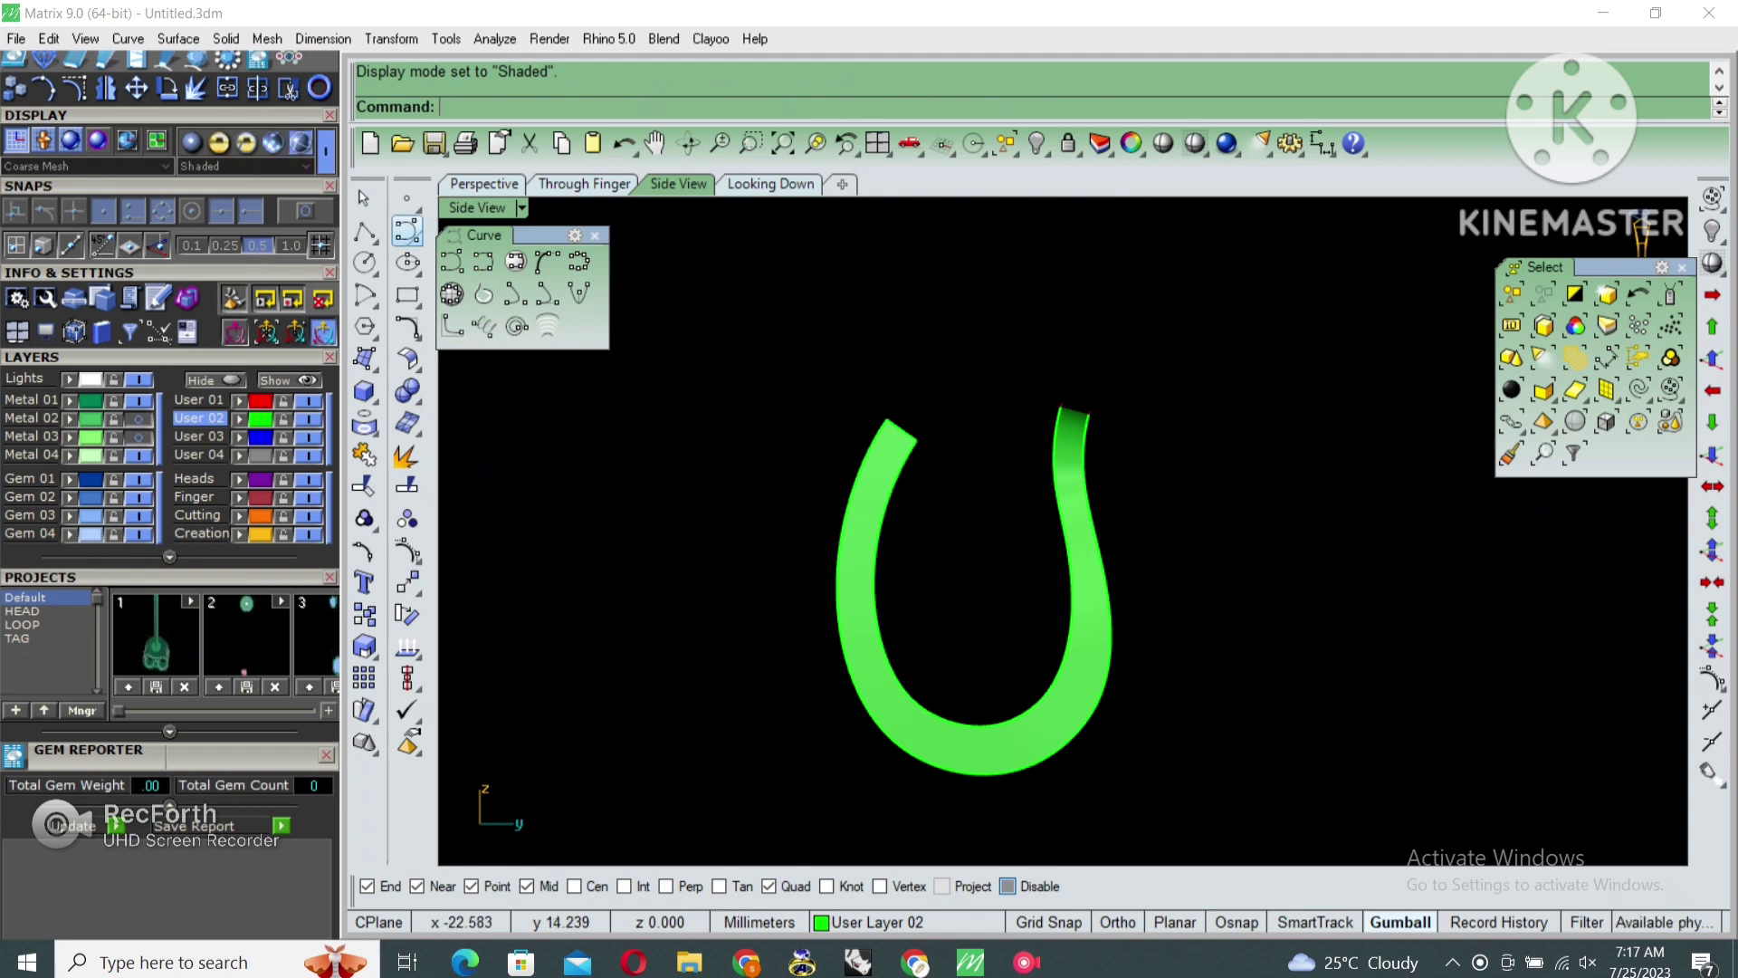
Draw a closed four-sided polyline at the tip of the plain arm, about 1.4 mm wide and 2.3 mm tall
click(365, 232)
scroll(970, 485, up, 3)
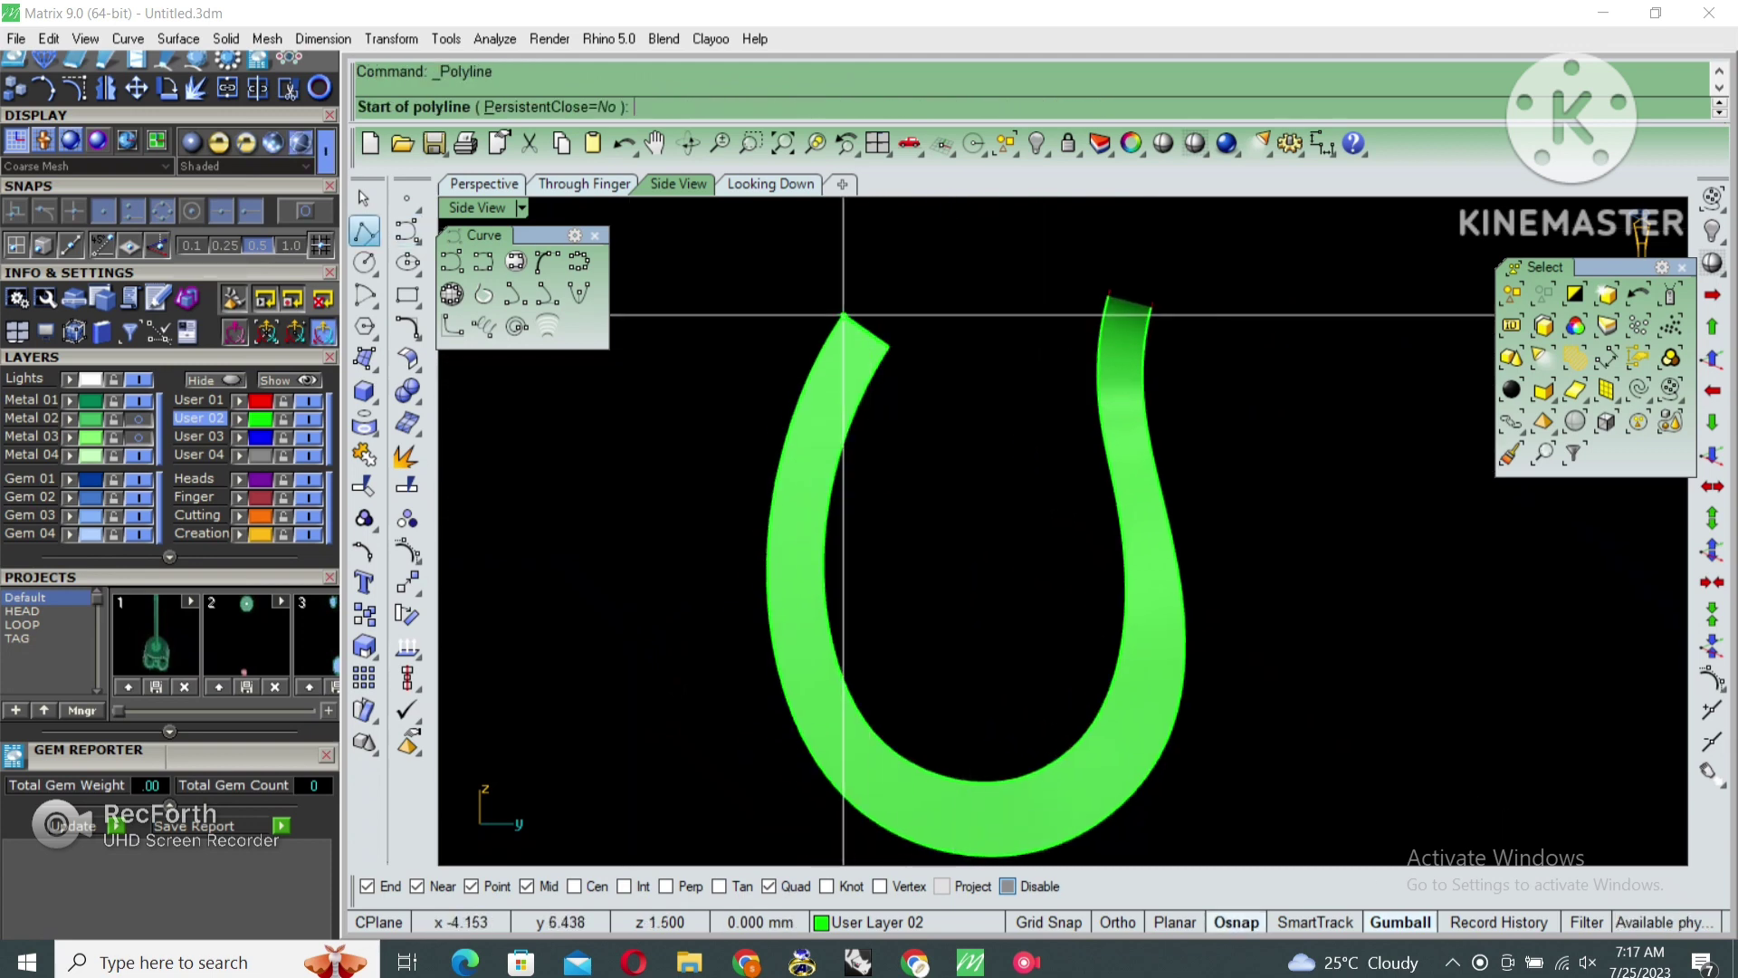
click(843, 315)
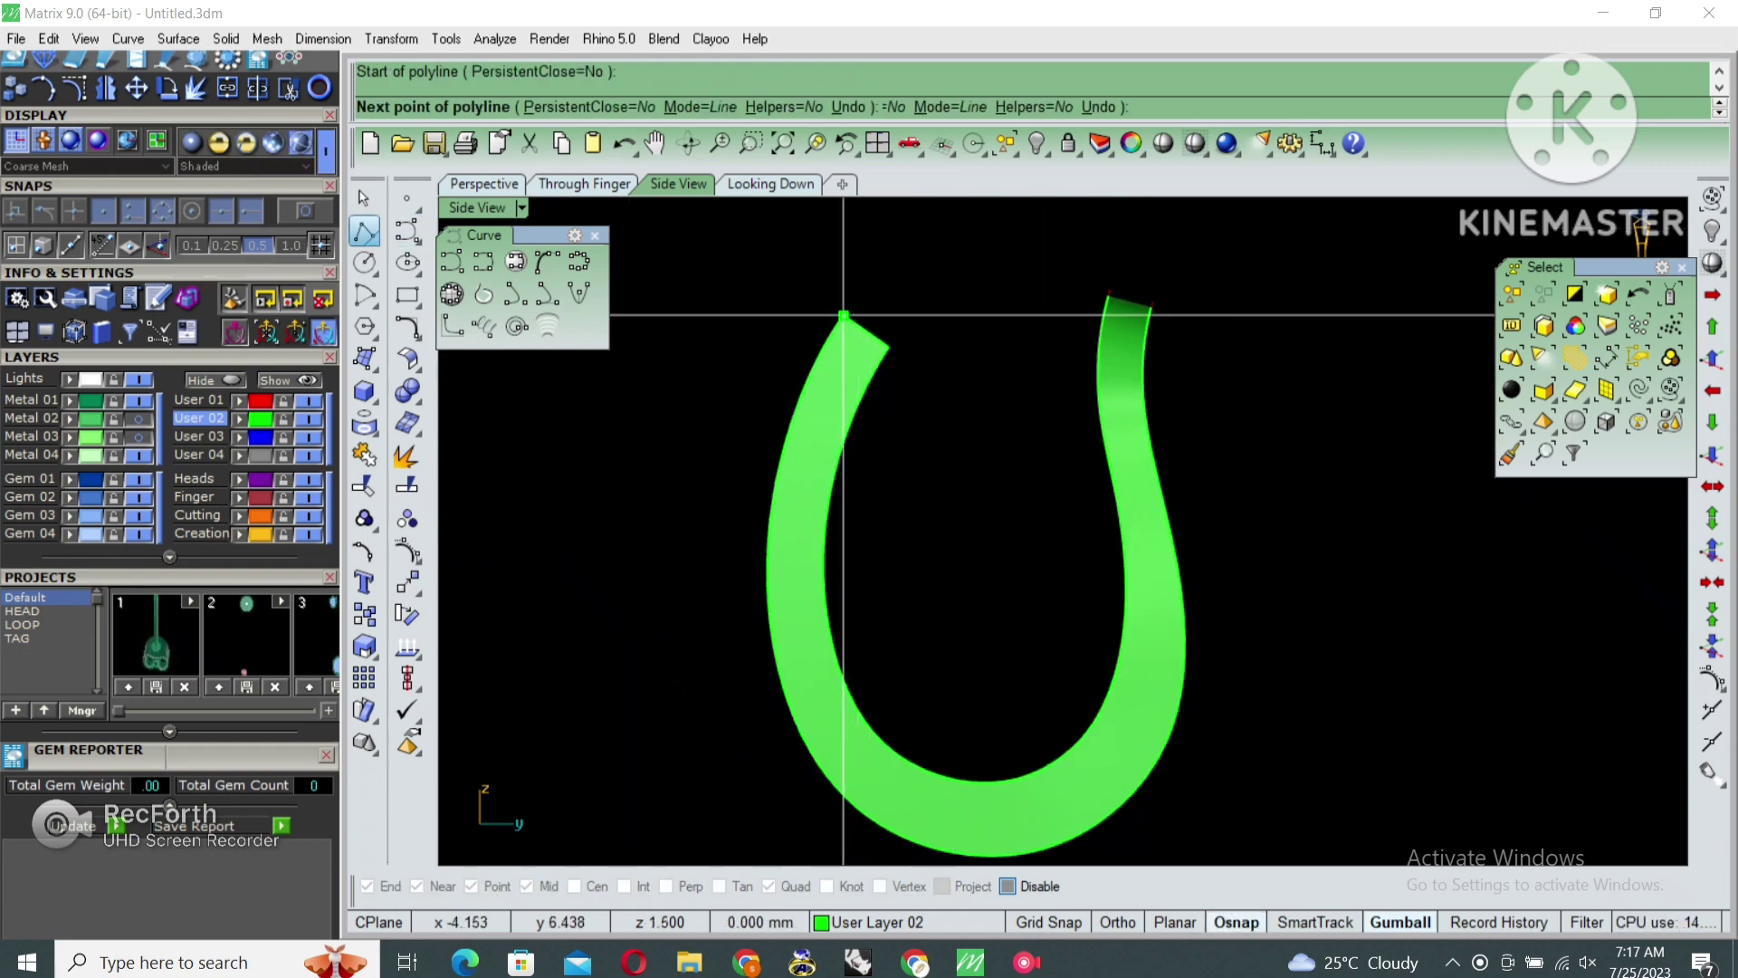
click(894, 316)
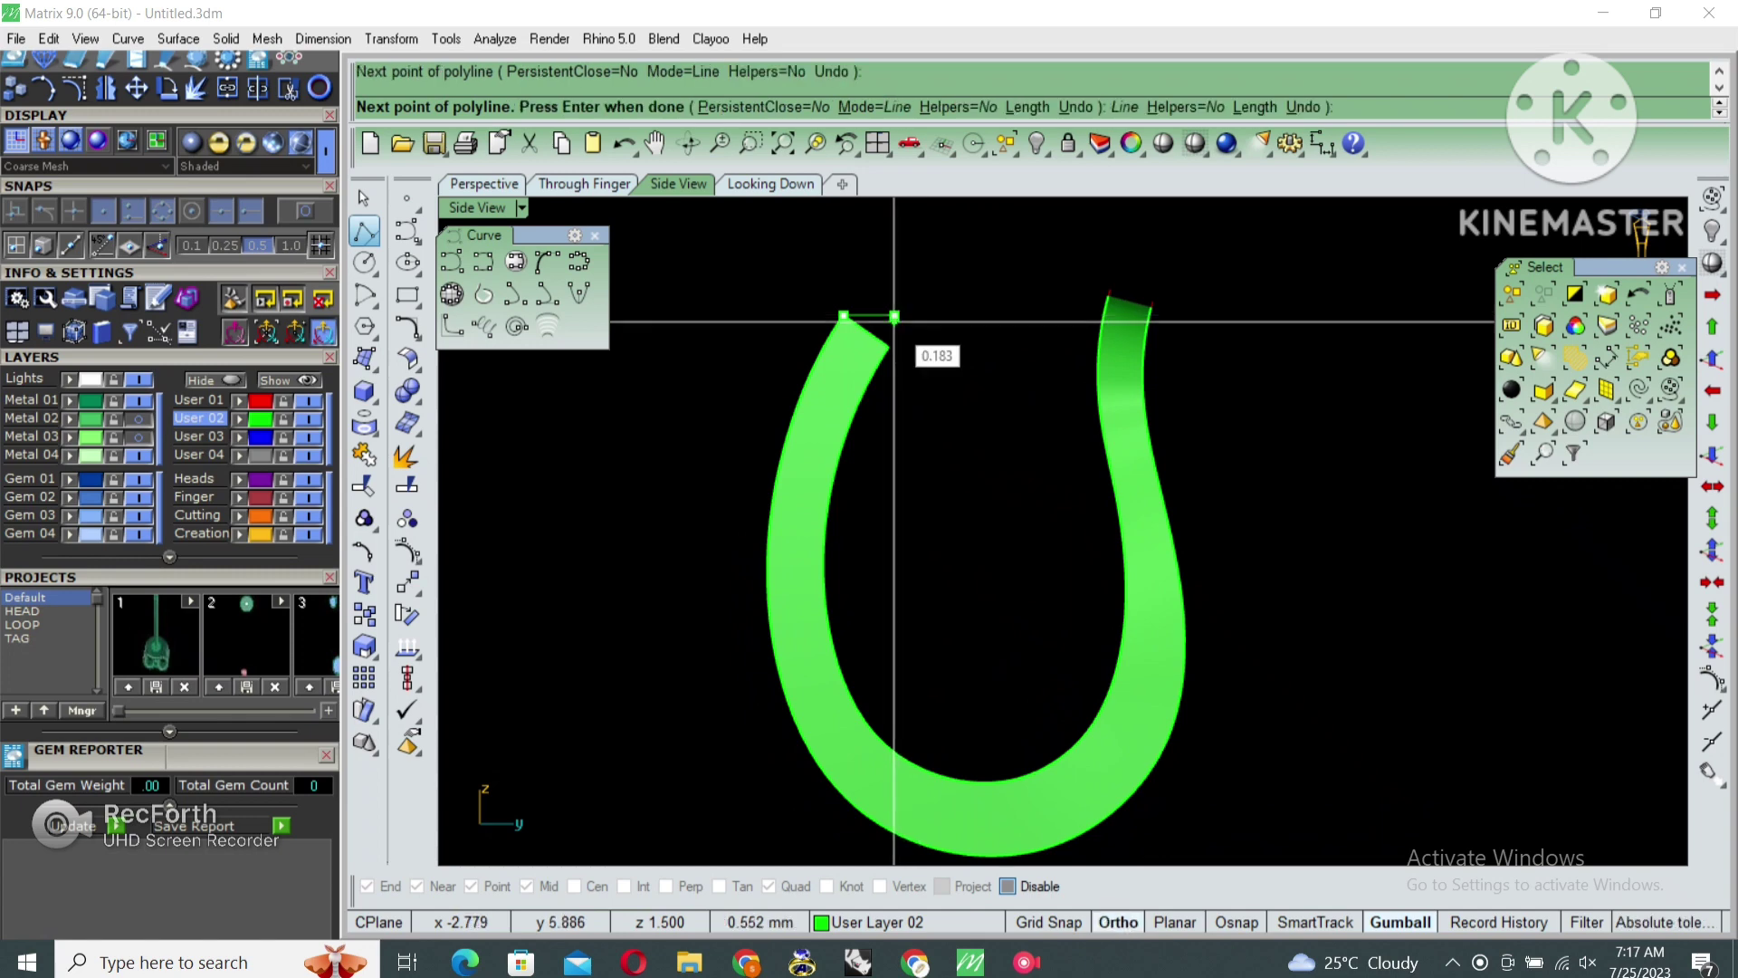
click(894, 401)
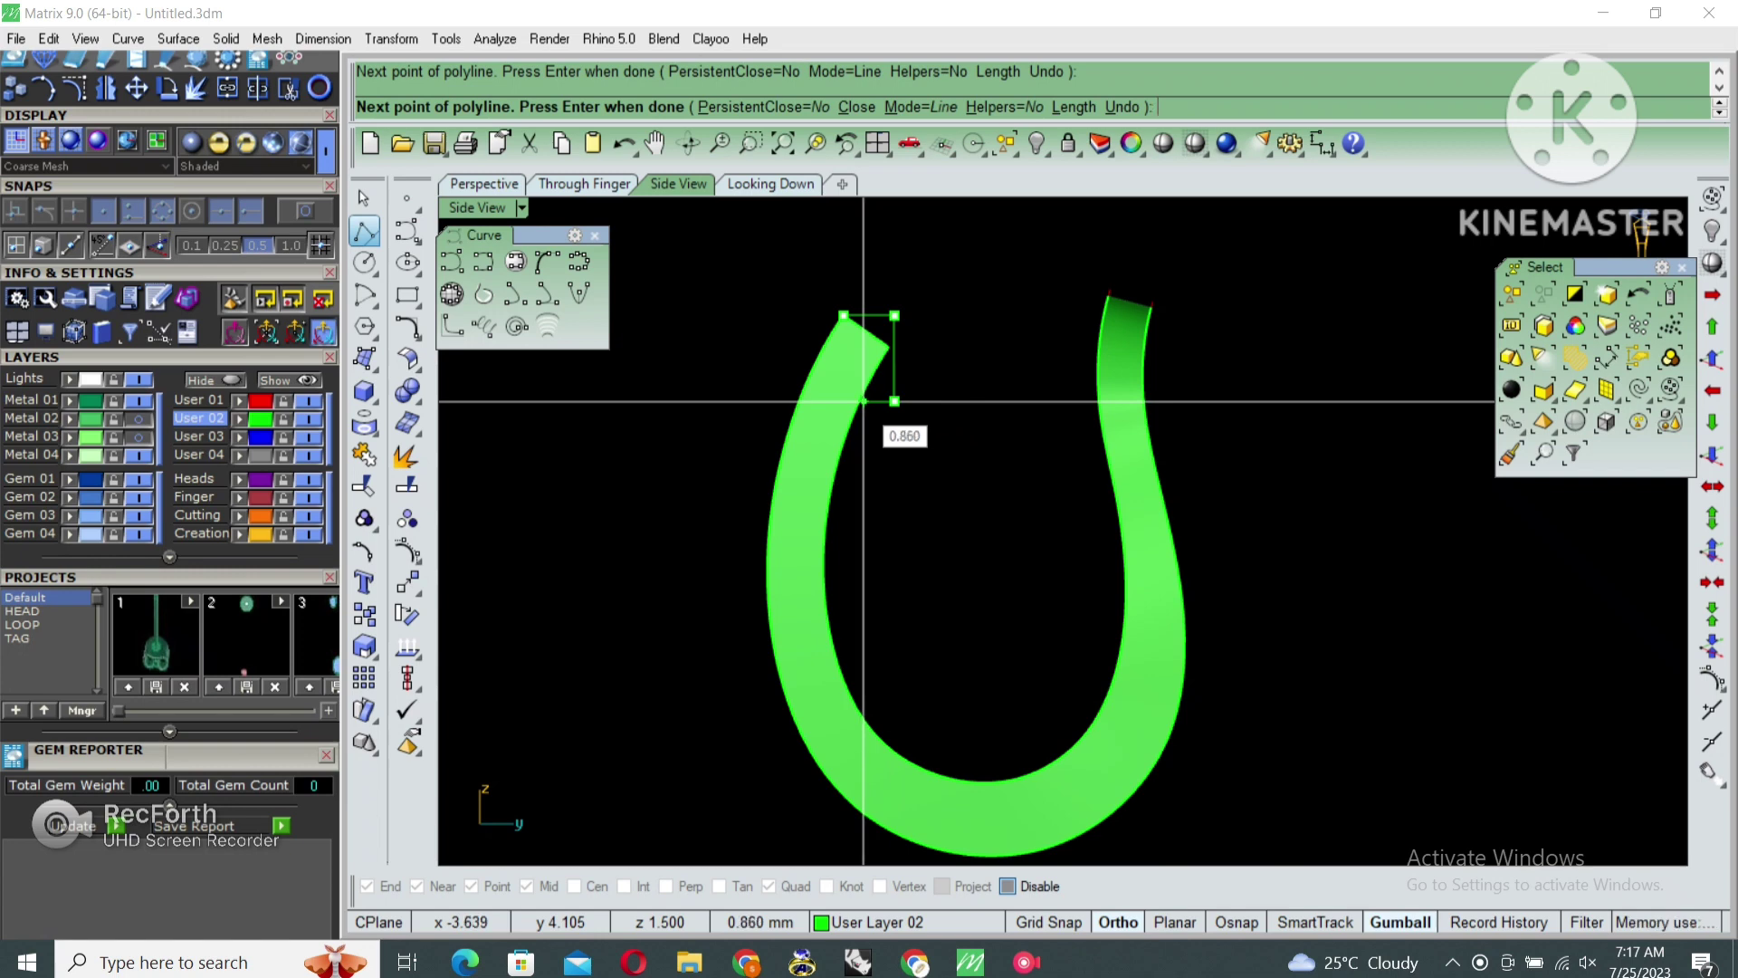
key(F8)
key(Return)
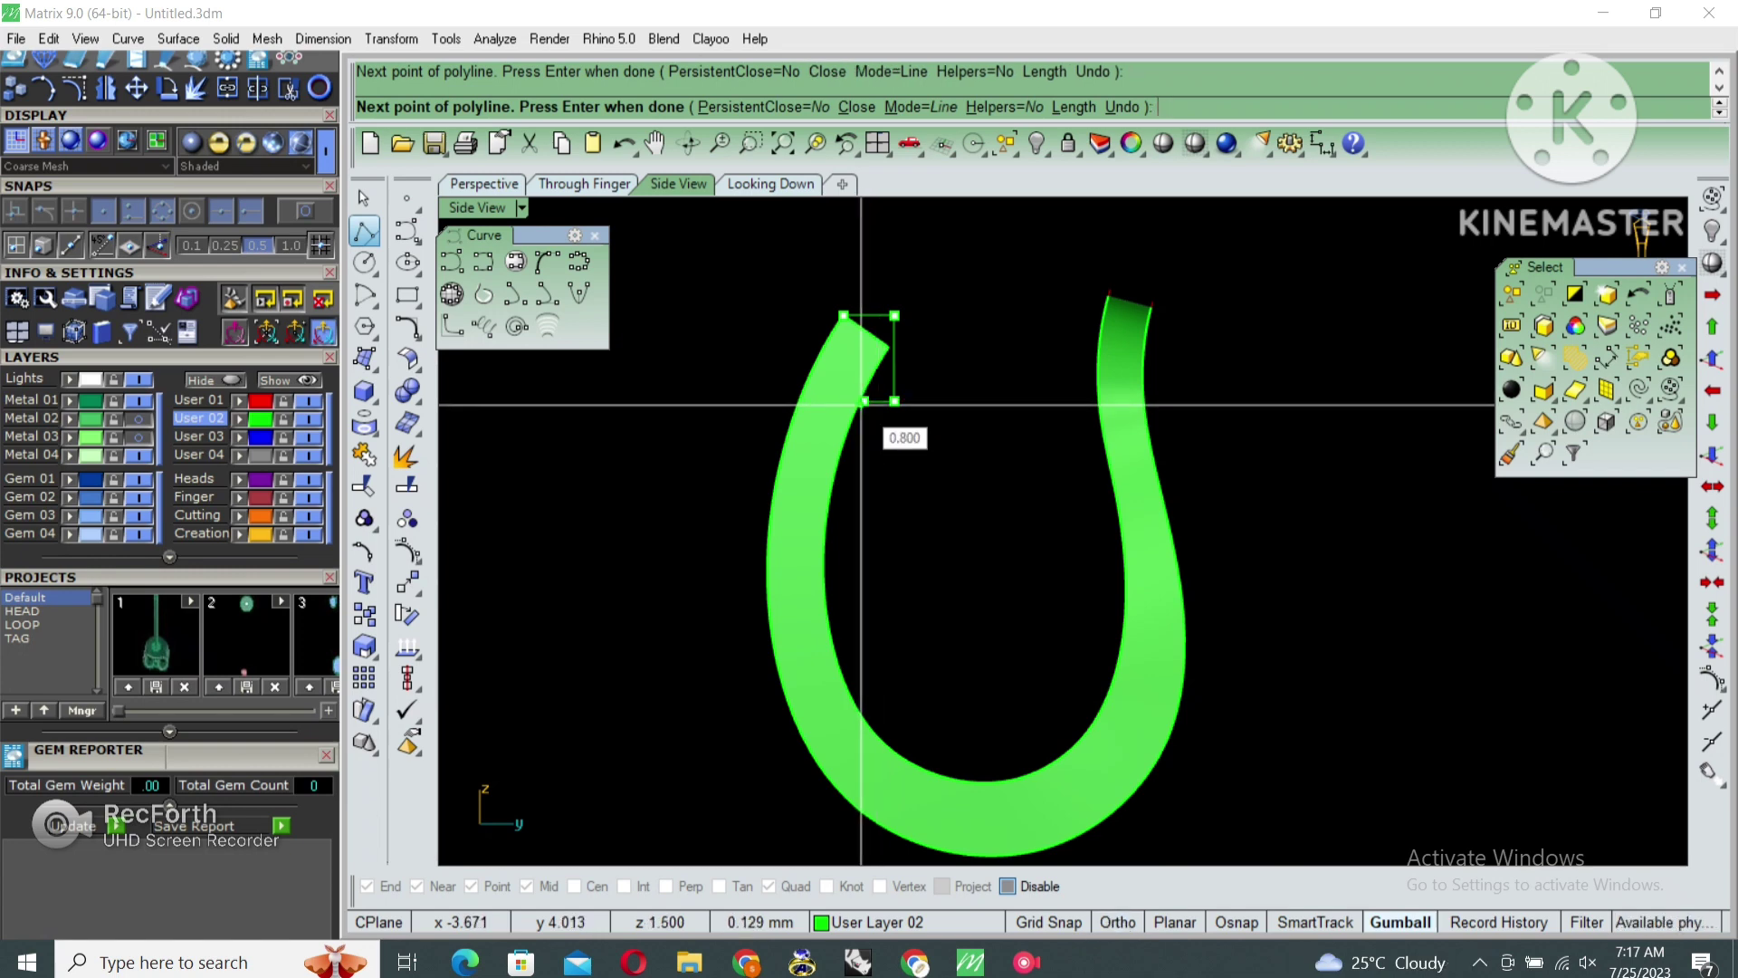
scroll(845, 344, up, 3)
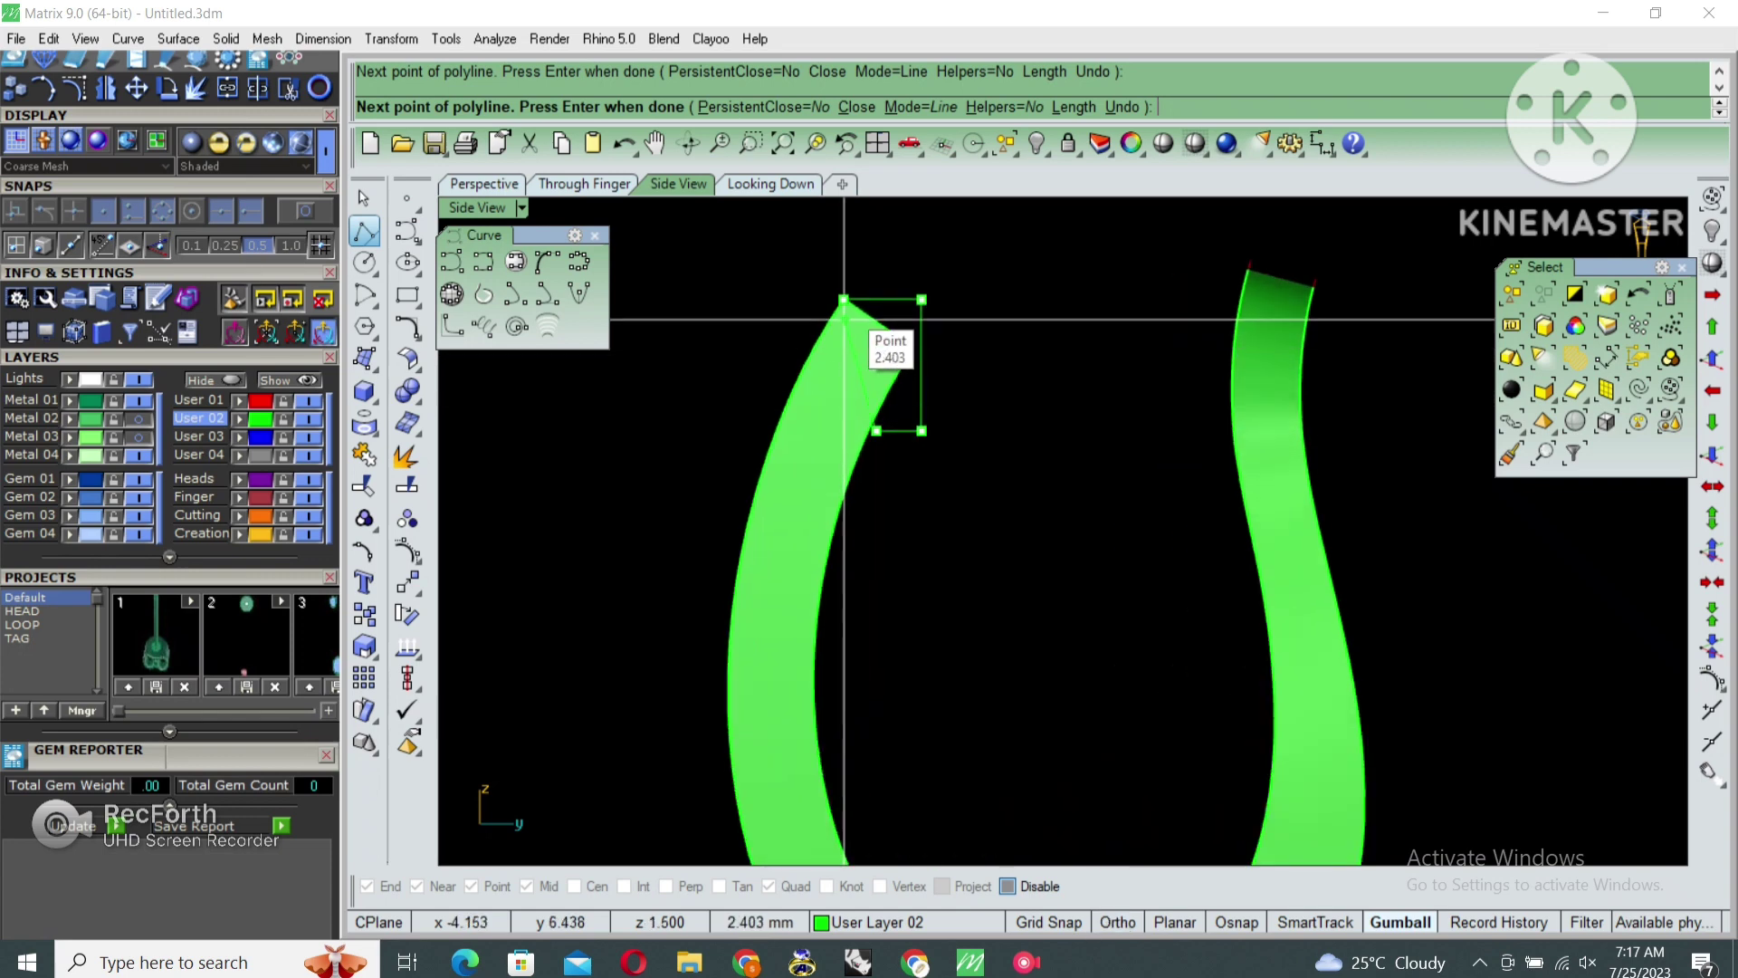
key(c)
key(Return)
Extrude the four-sided tip profile to one side across the band's width as a solid, and delete the profile curve
click(866, 381)
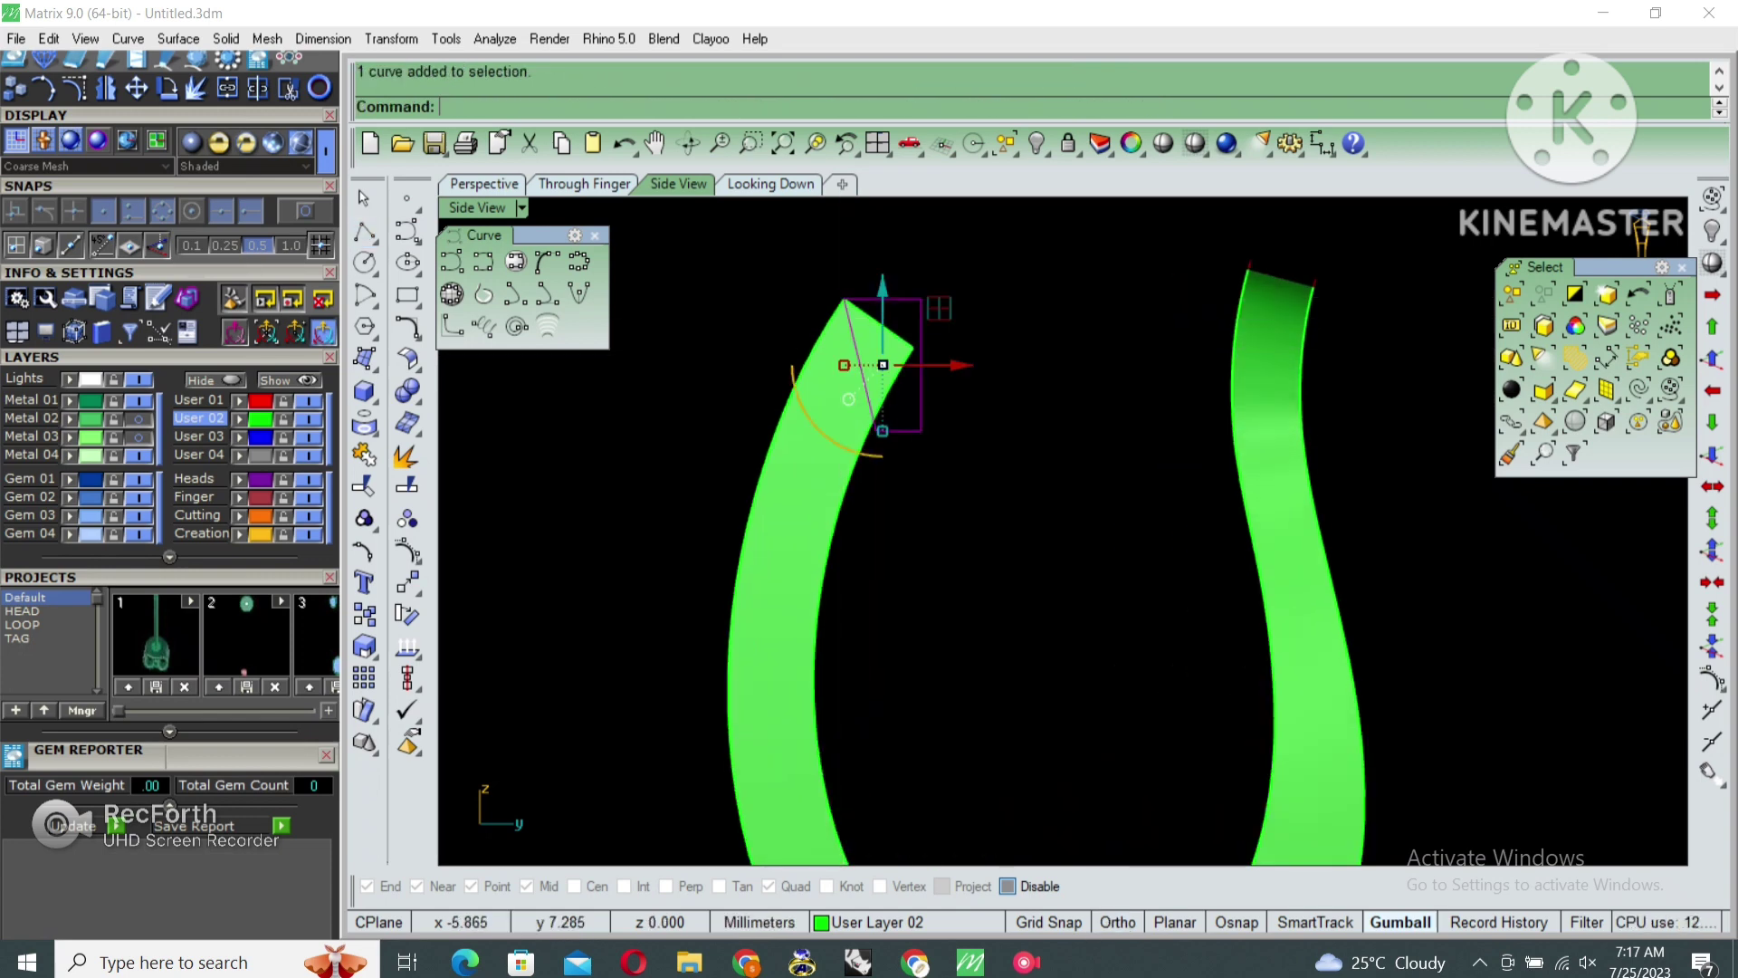
key(ctrl+m)
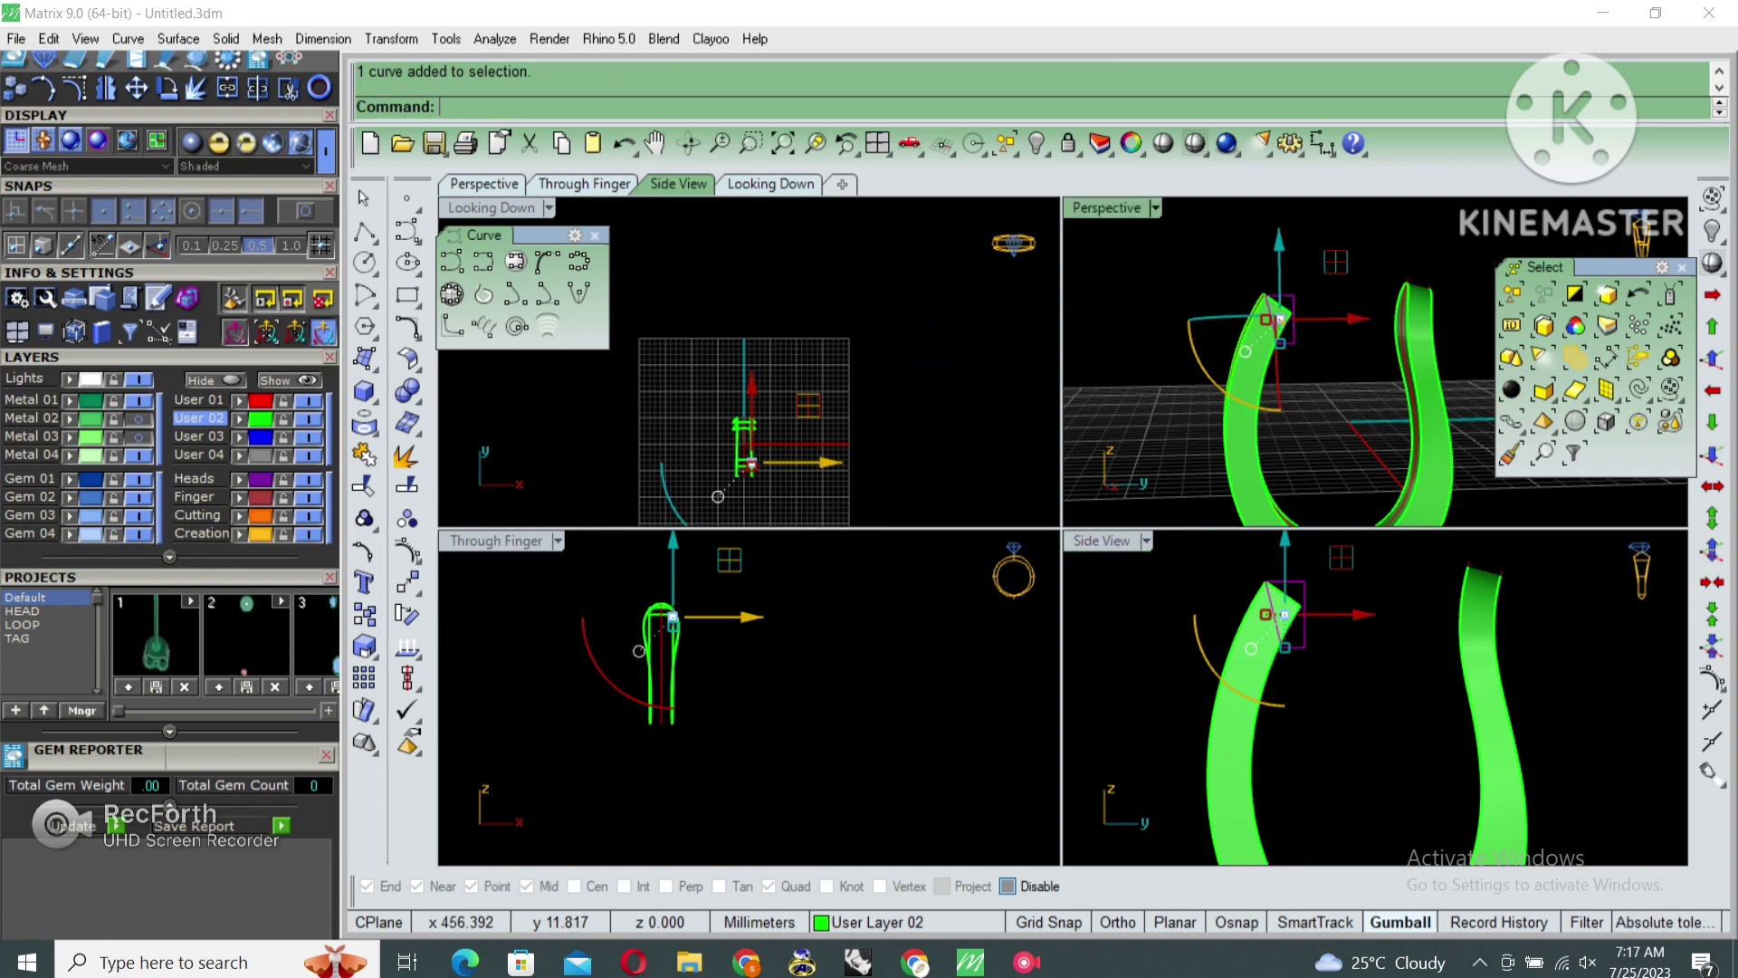
double_click(1106, 208)
right_drag(996, 543, 860, 434)
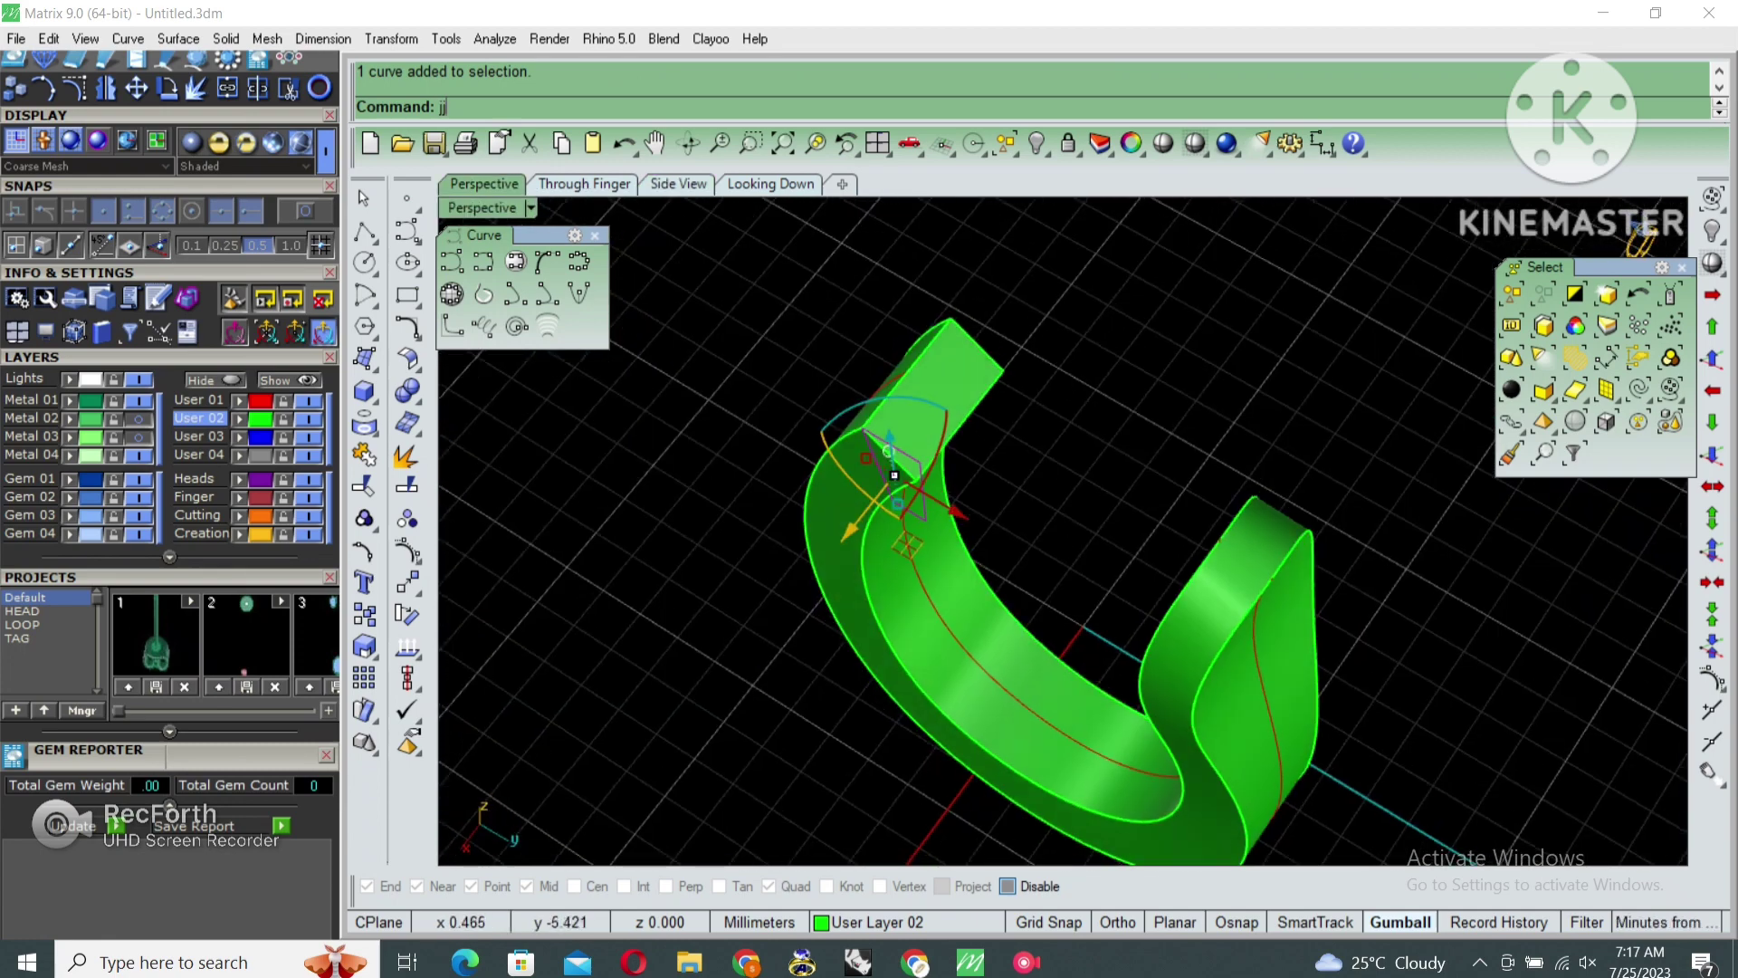
text(ec)
key(Return)
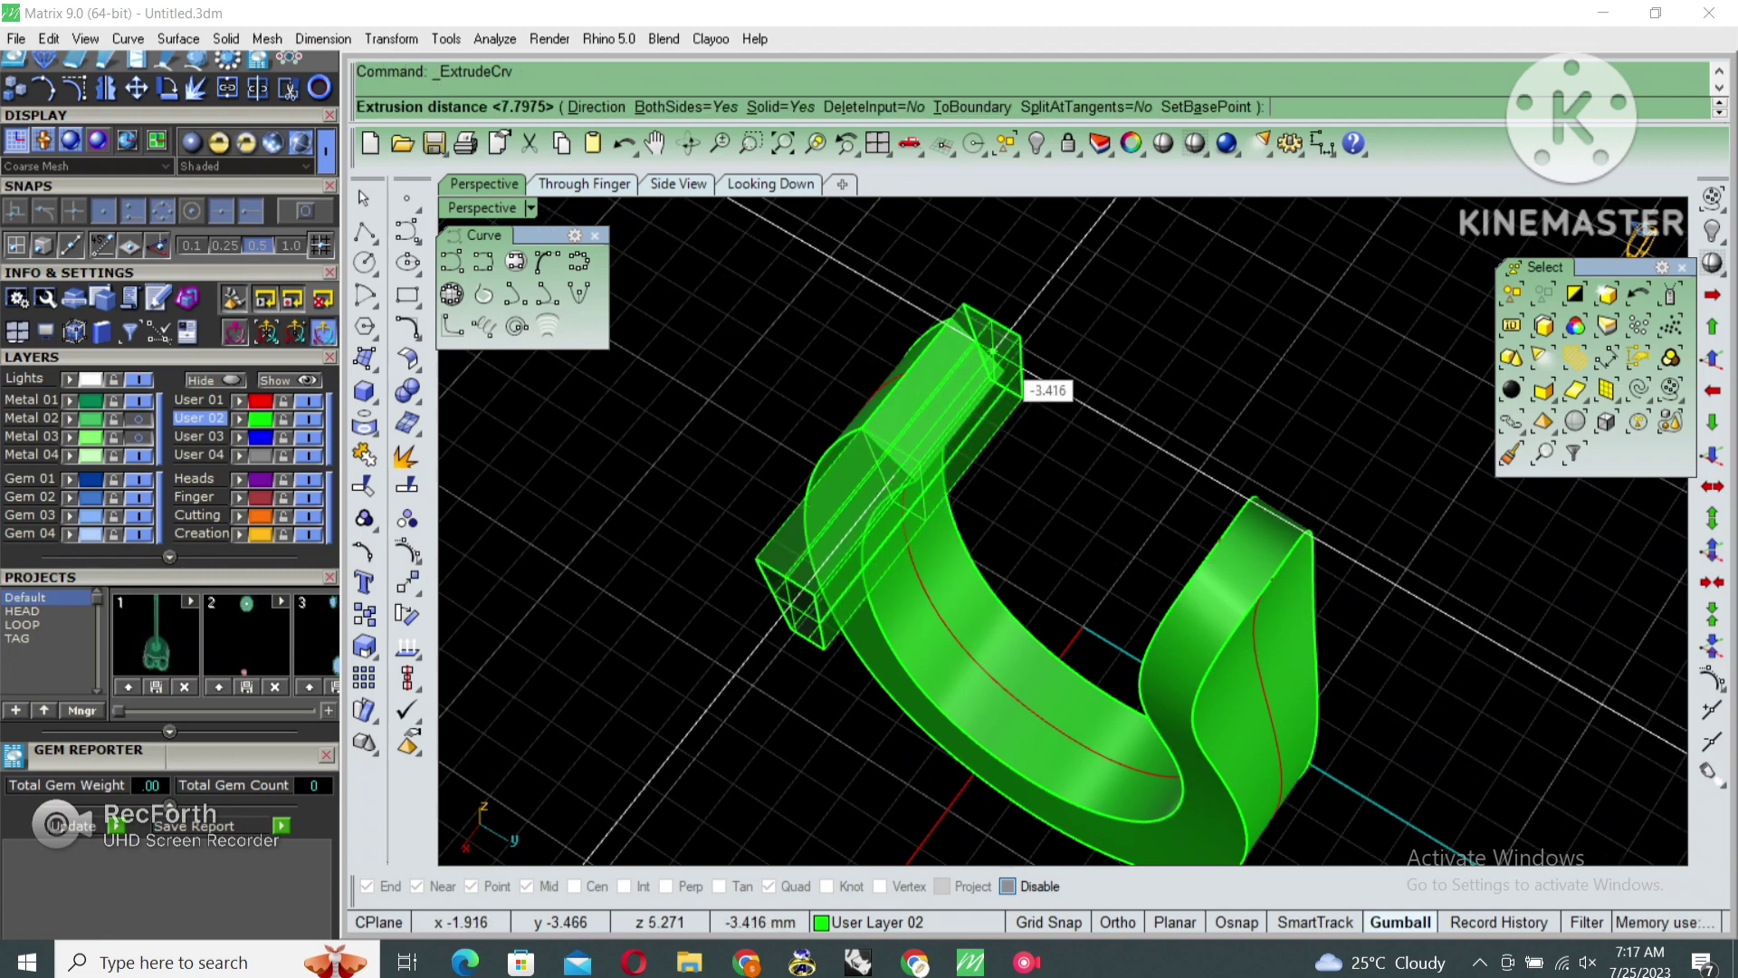
text(B)
key(Return)
click(1033, 389)
right_drag(1032, 390, 897, 390)
key(Delete)
key(ctrl+m)
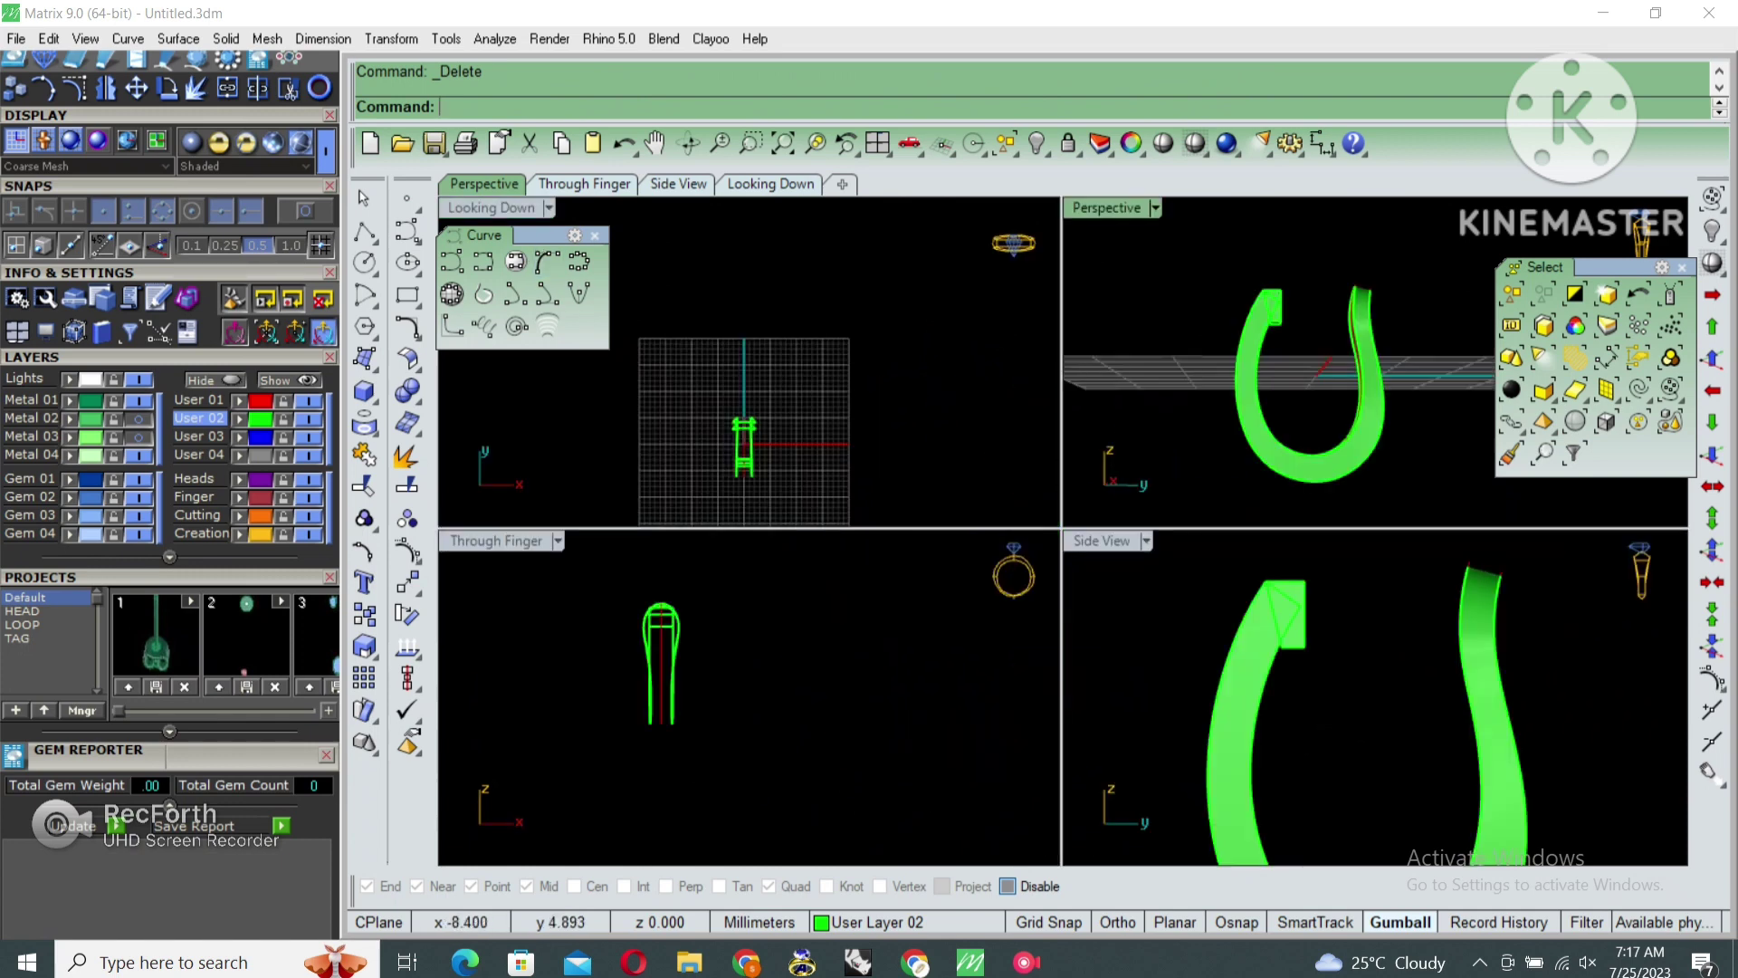
Draw a 2 mm diameter circle between the band's inner and outer edges near its lowest point, using the wireframe Side View
key(ctrl+m)
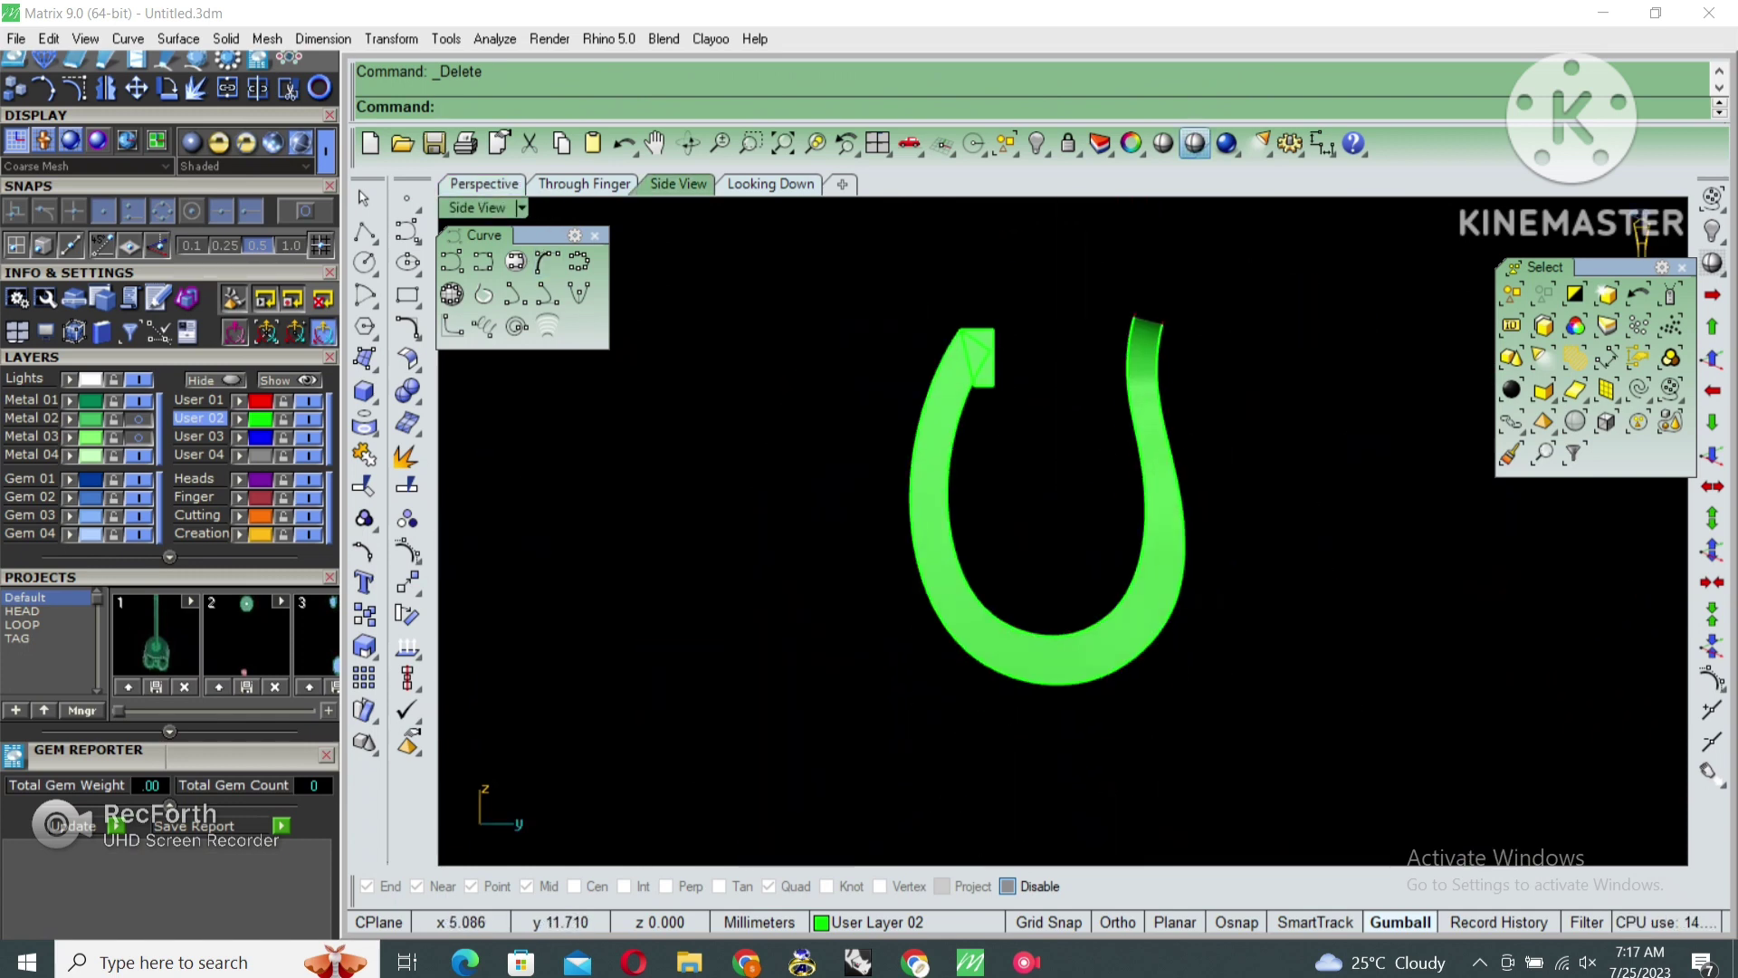
key(ctrl+alt+w)
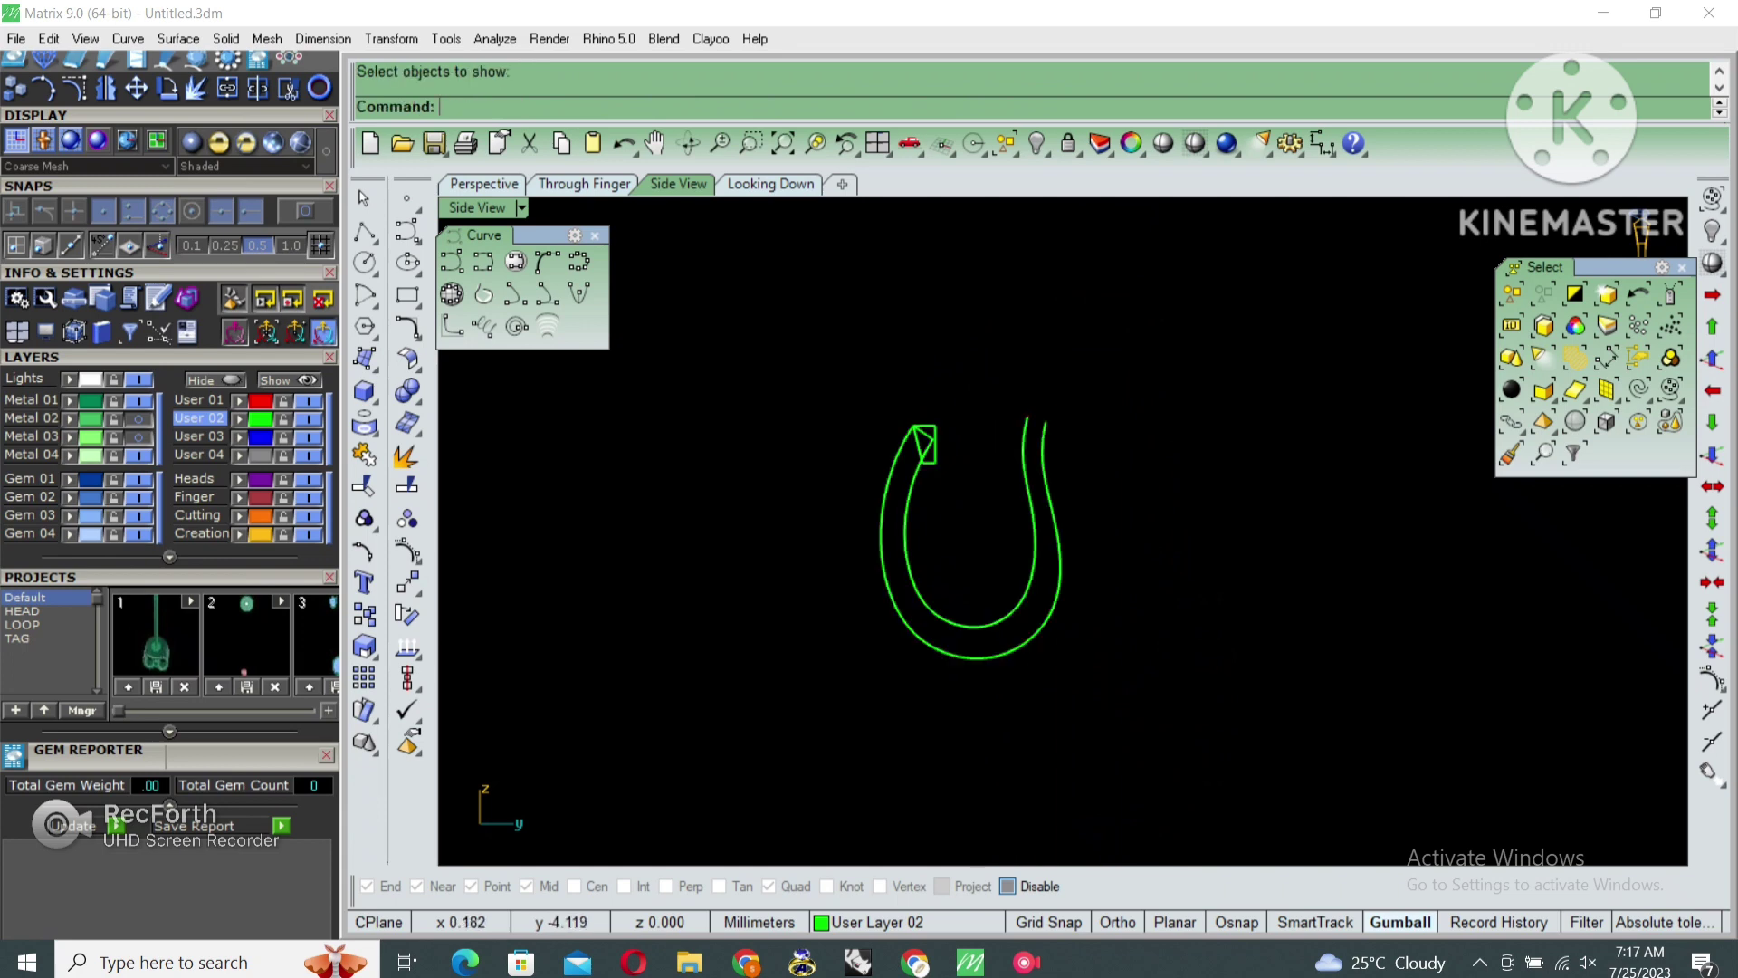
click(365, 262)
scroll(996, 575, up, 5)
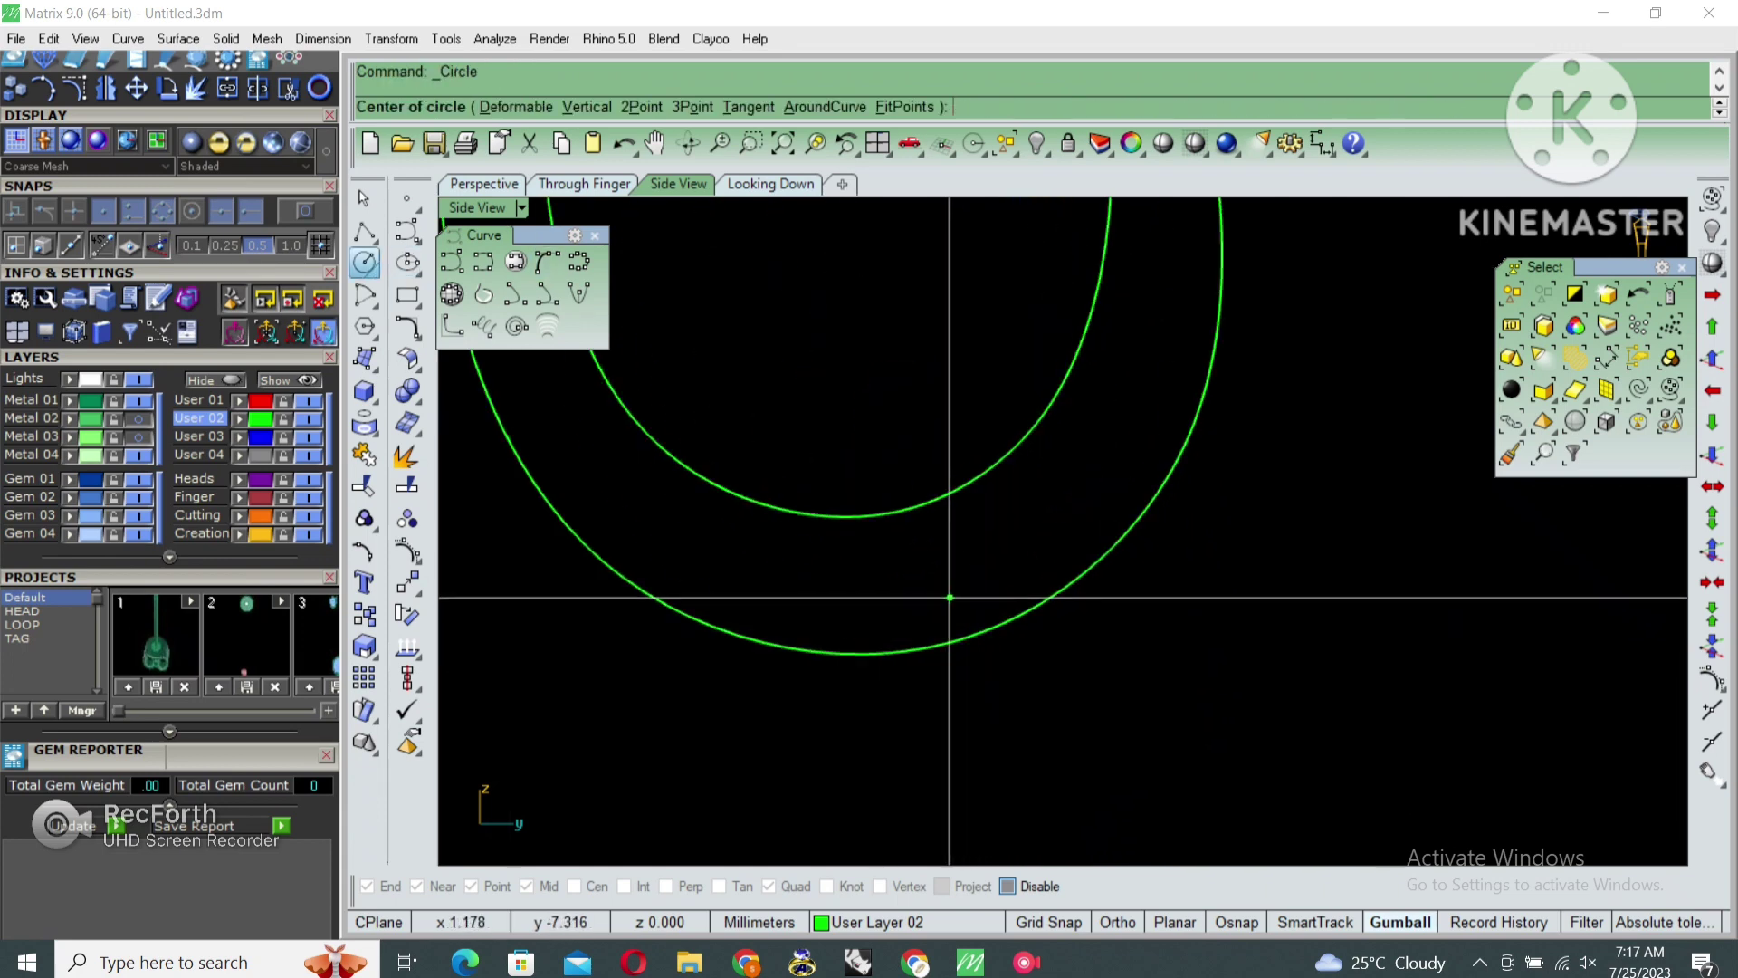
click(938, 571)
text(2)
key(Return)
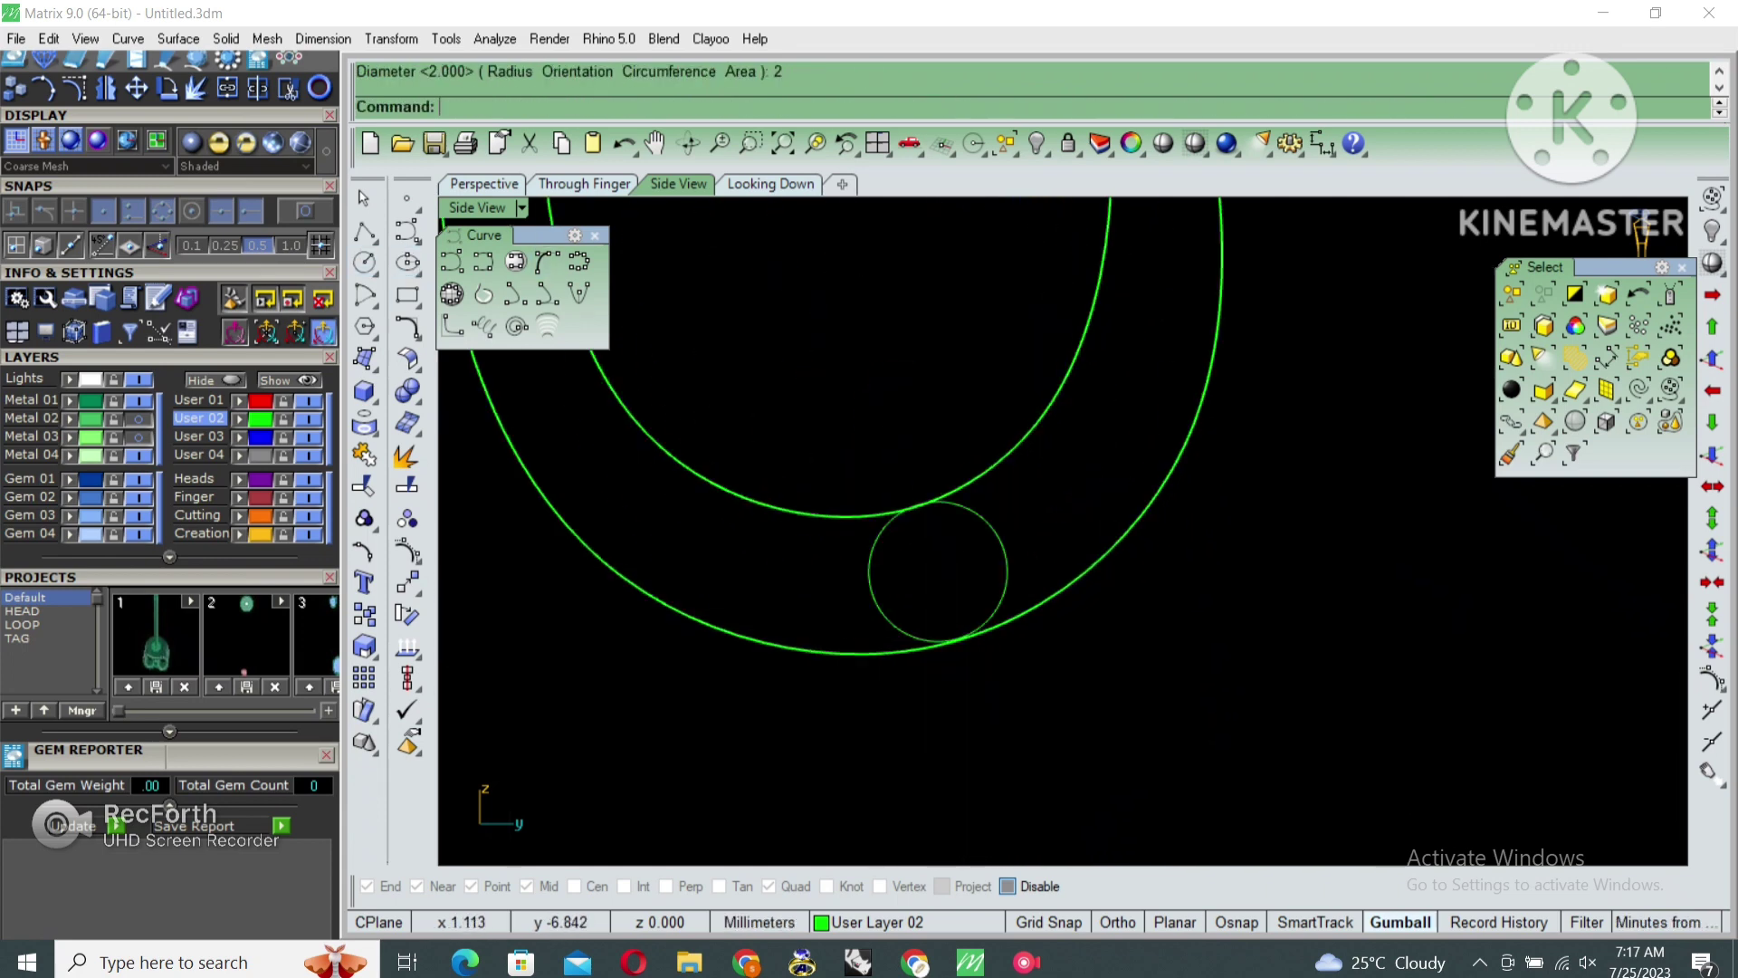
Find the circle's area centroid and draw a concentric 0.7 mm diameter circle on it
drag(936, 586, 800, 756)
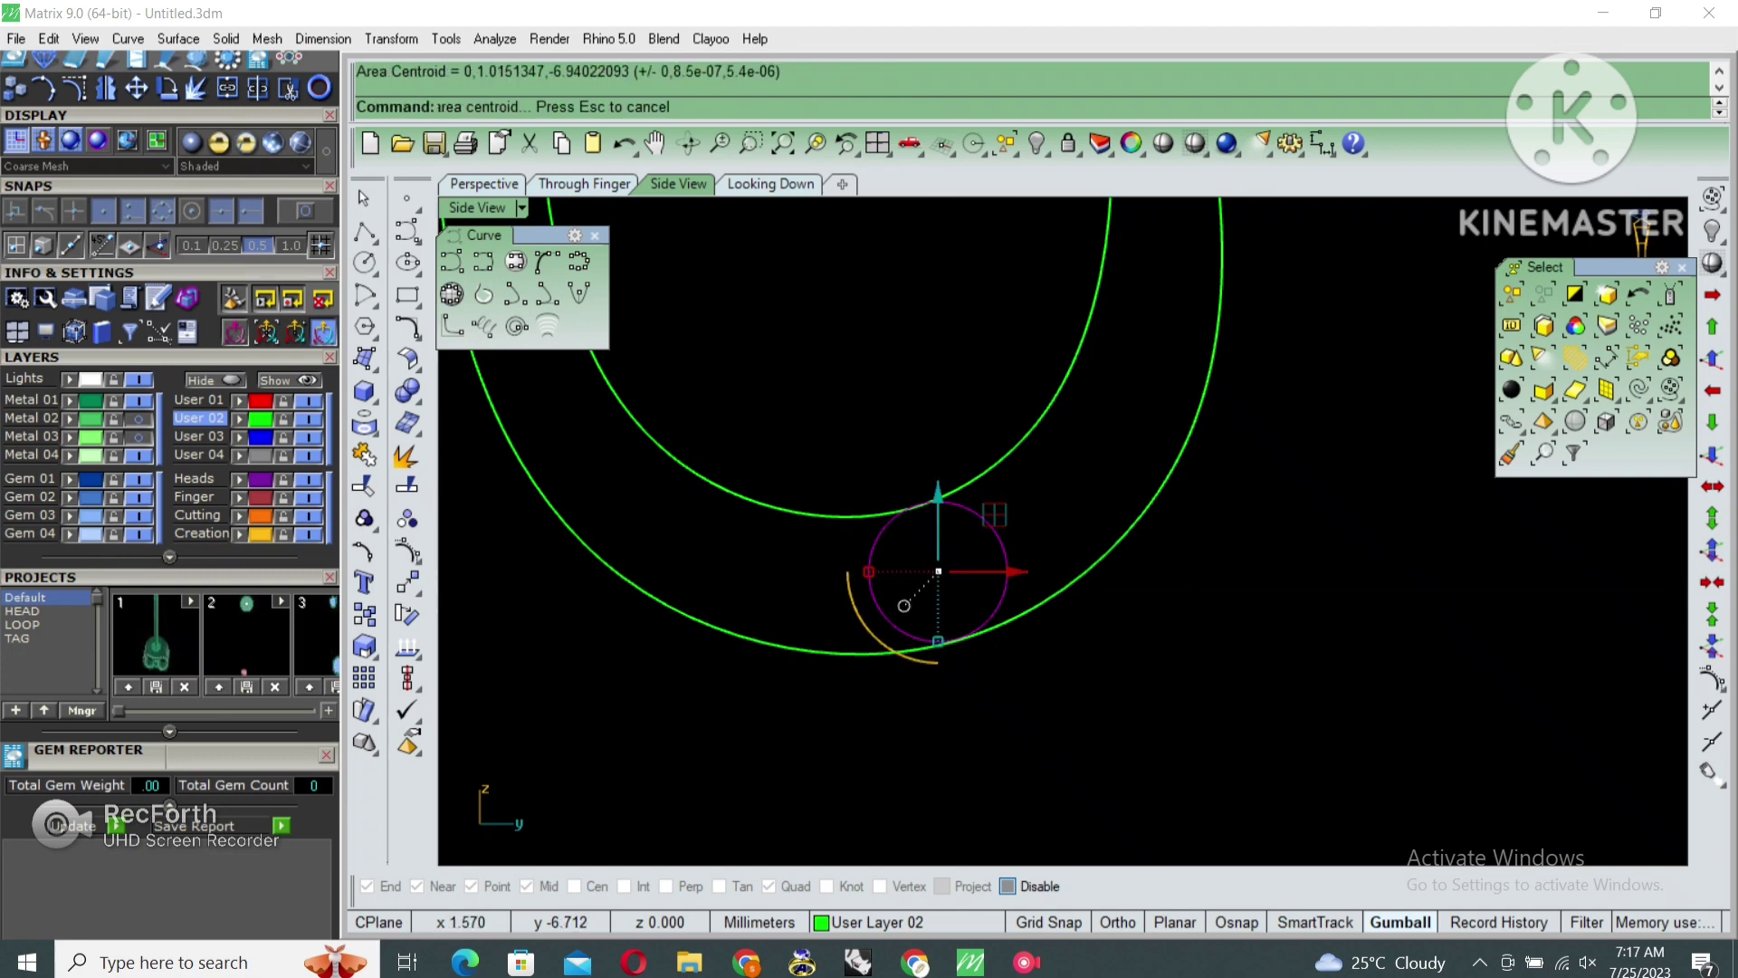
key(Return)
scroll(942, 571, up, 2)
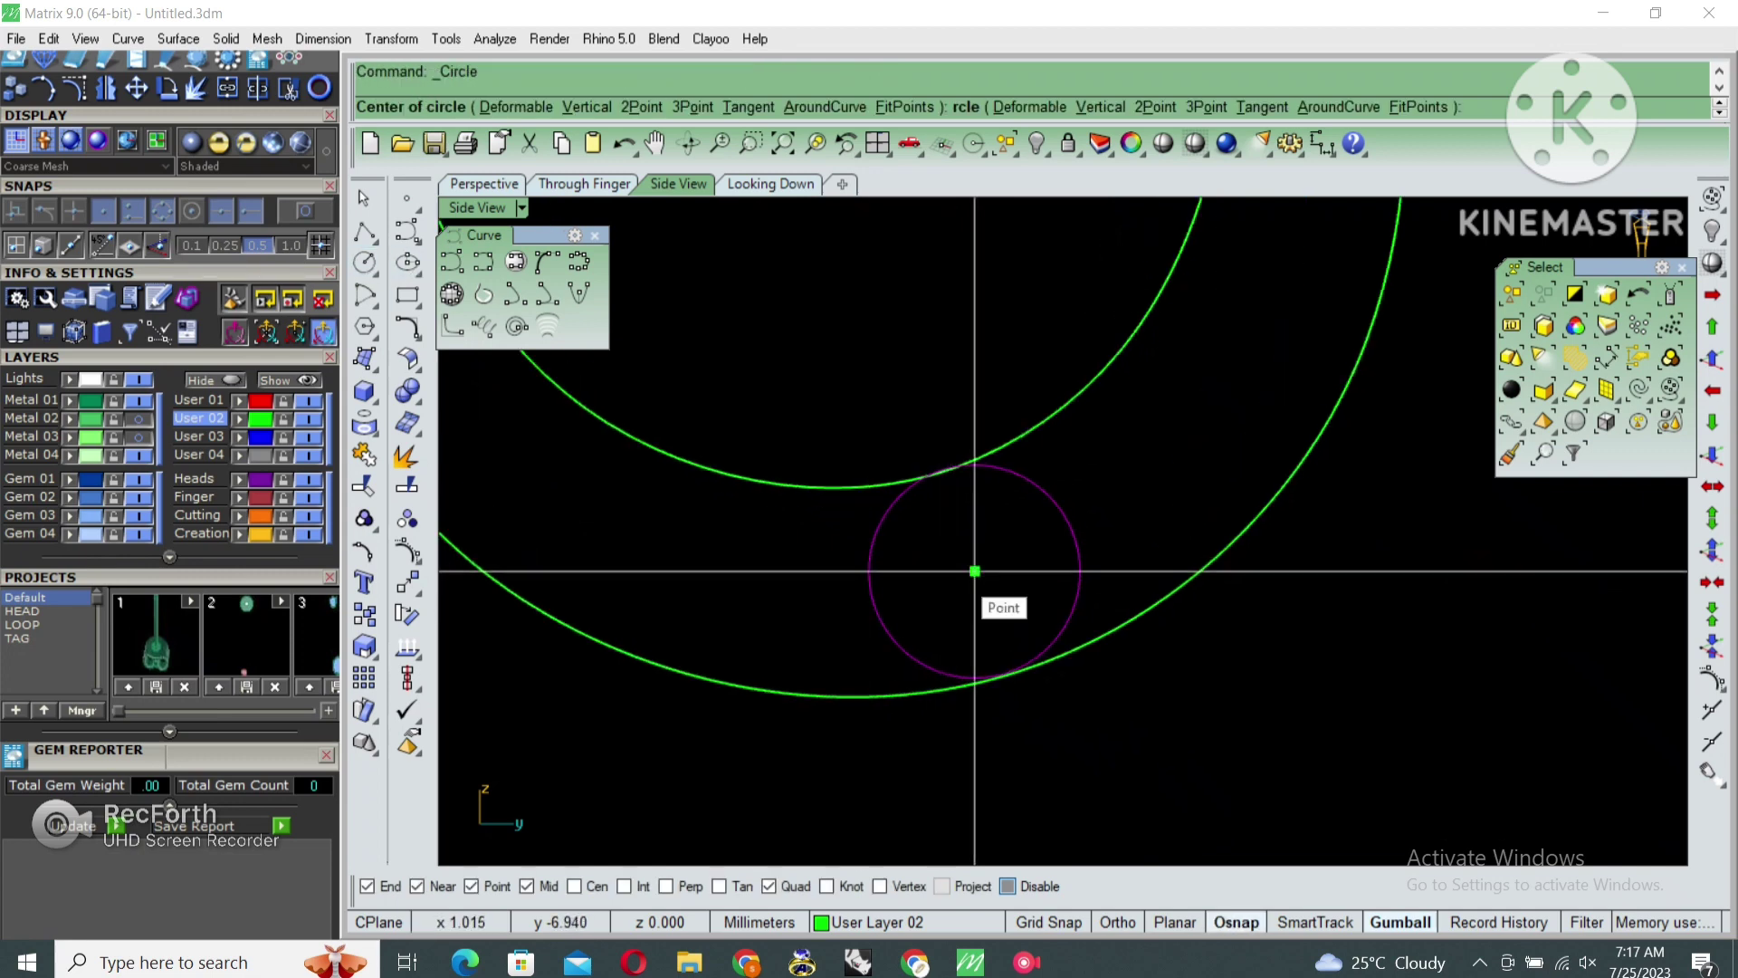
click(974, 571)
text(.7)
key(Return)
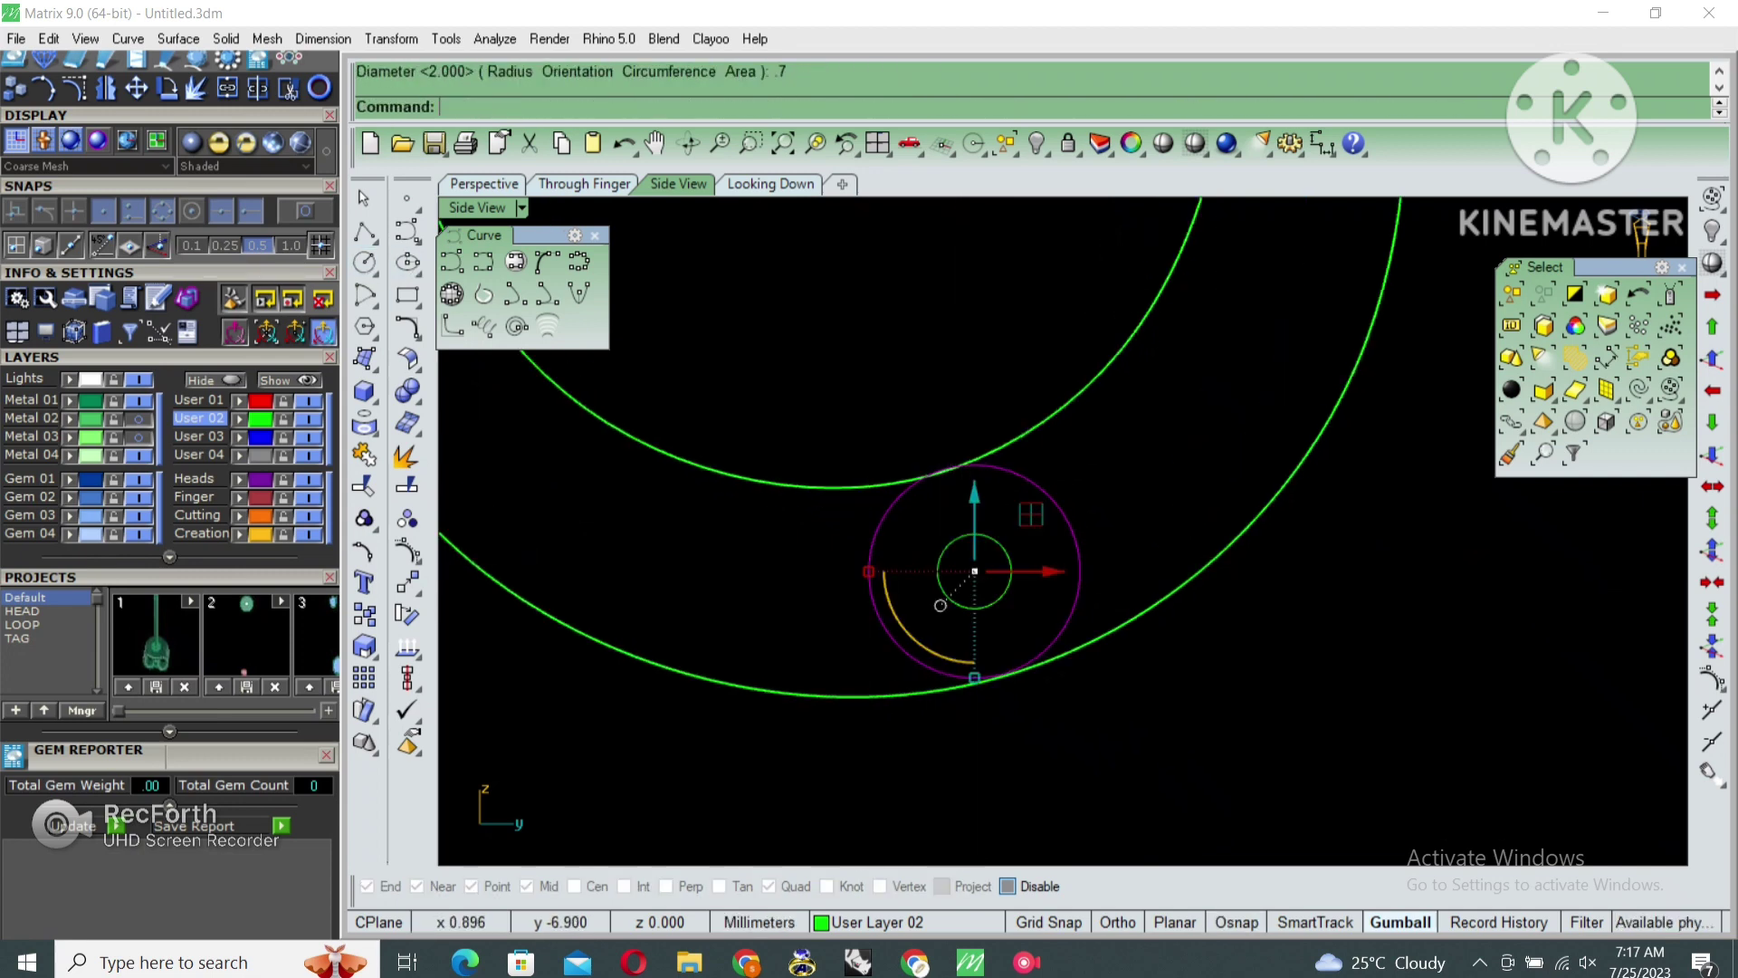
Move both circles and their centre point slightly to fit between the band's edges
drag(818, 400, 1099, 678)
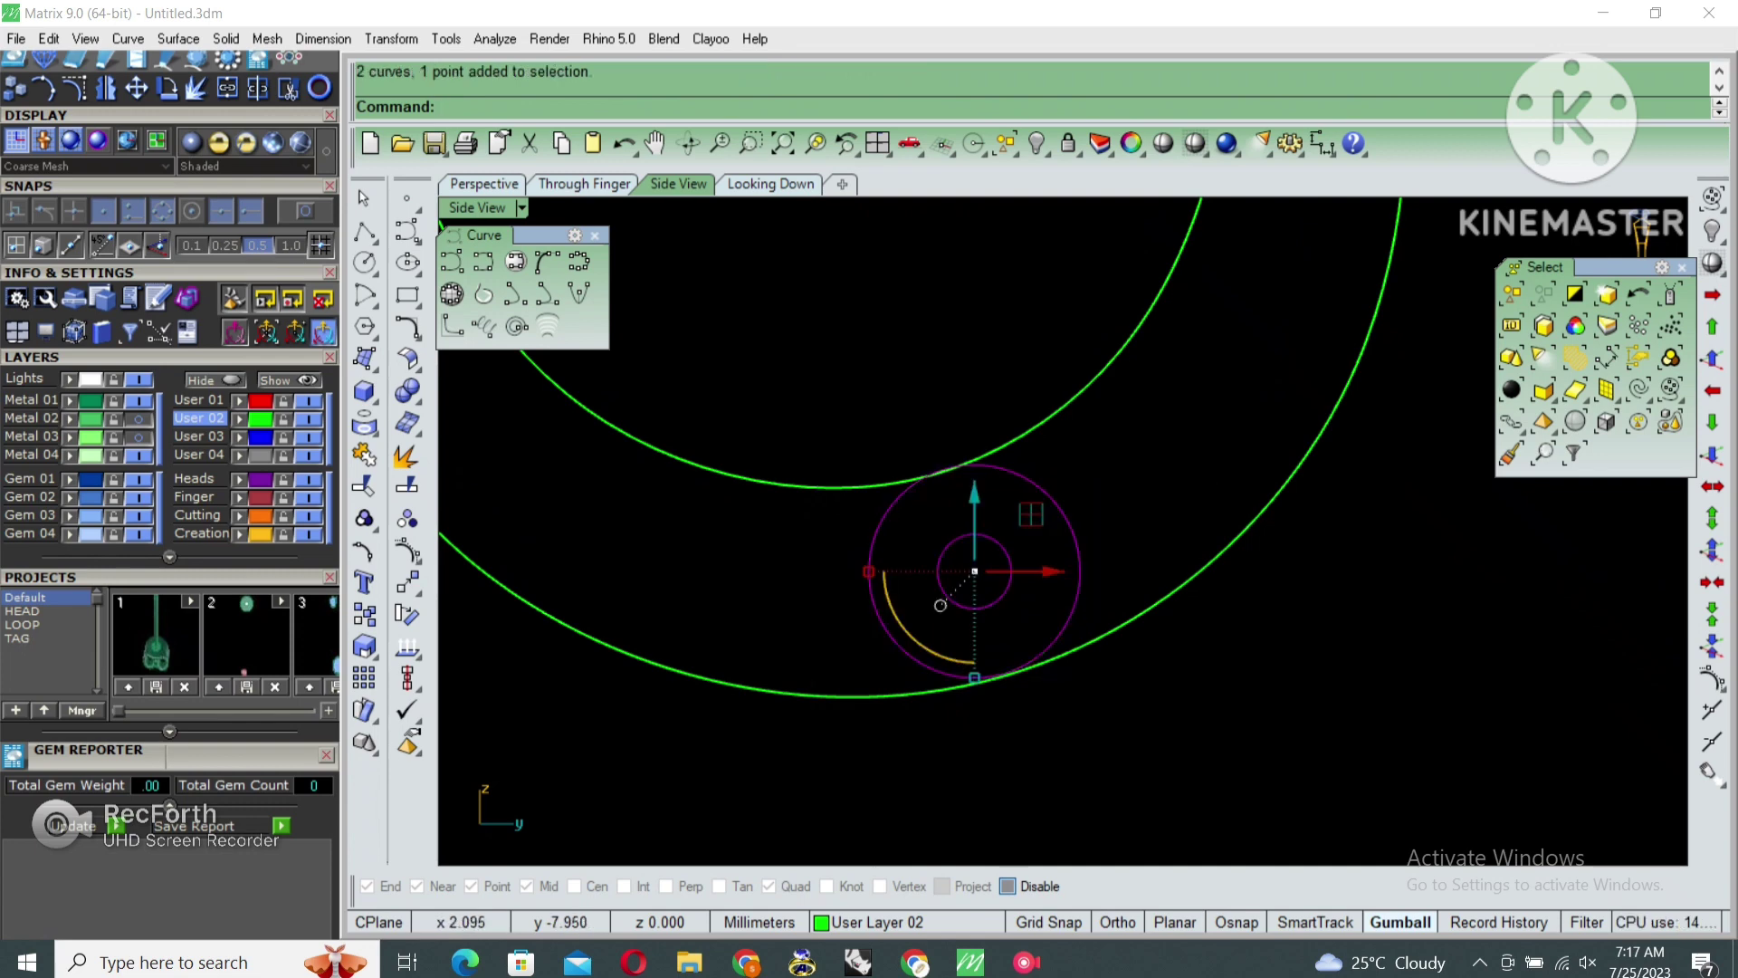
scroll(974, 571, up, 2)
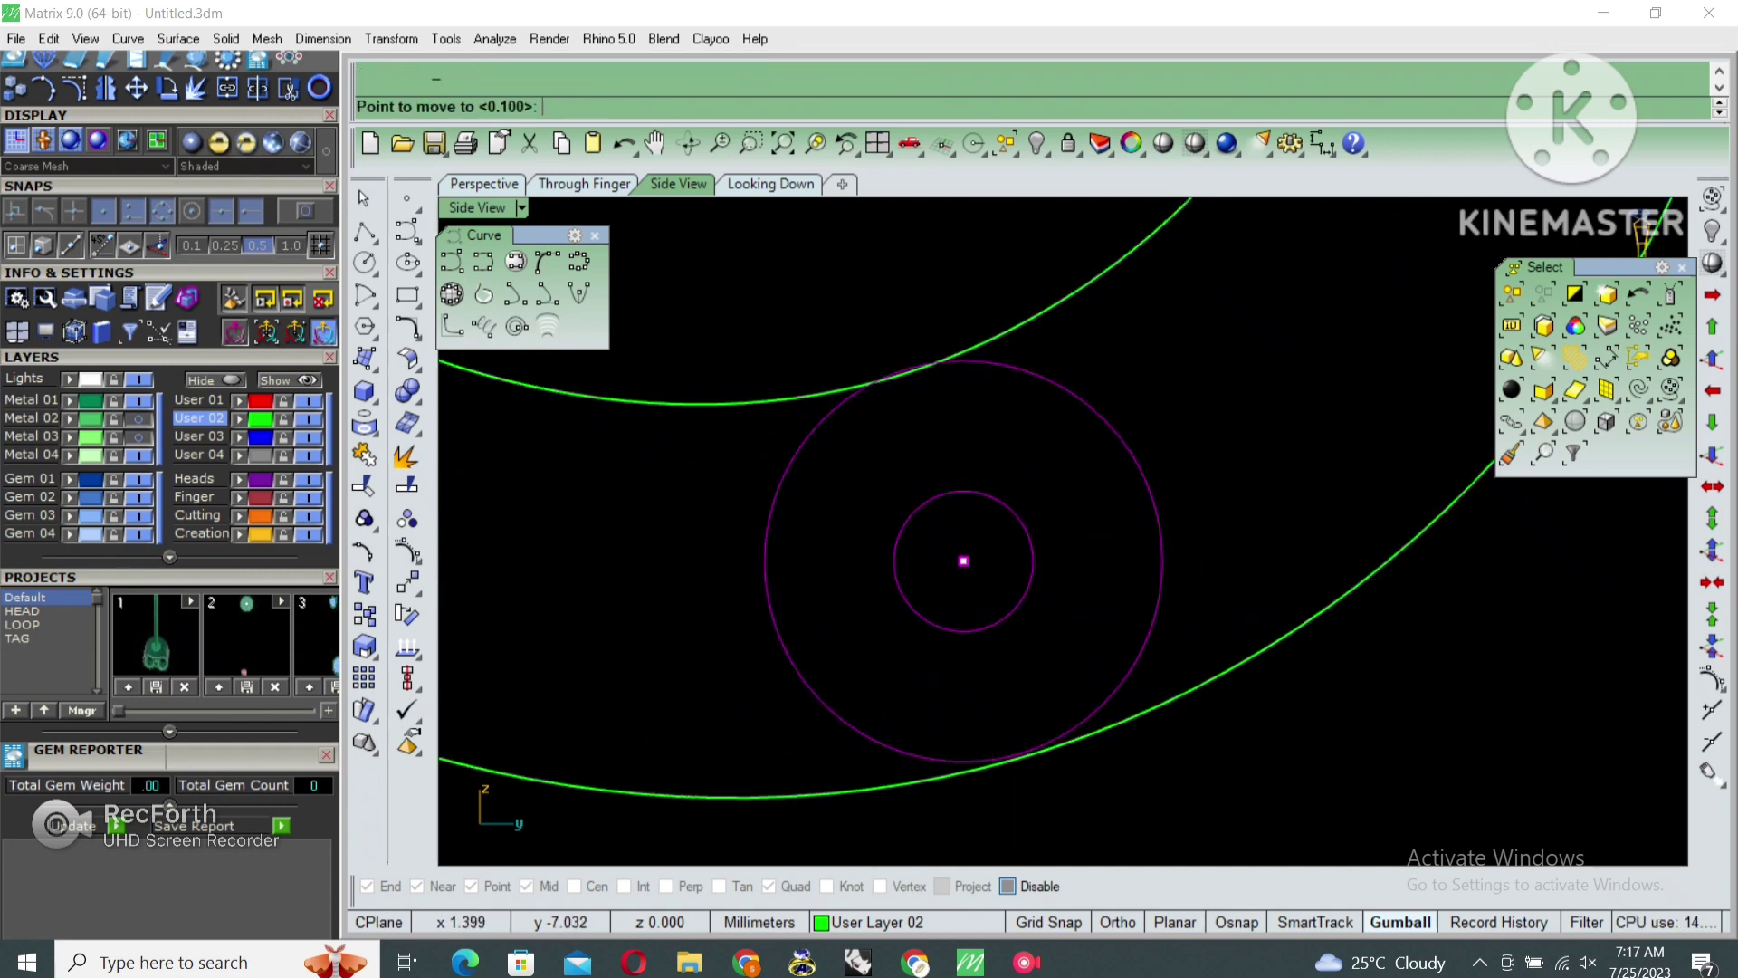
click(1042, 572)
key(Escape)
scroll(1066, 616, down, 3)
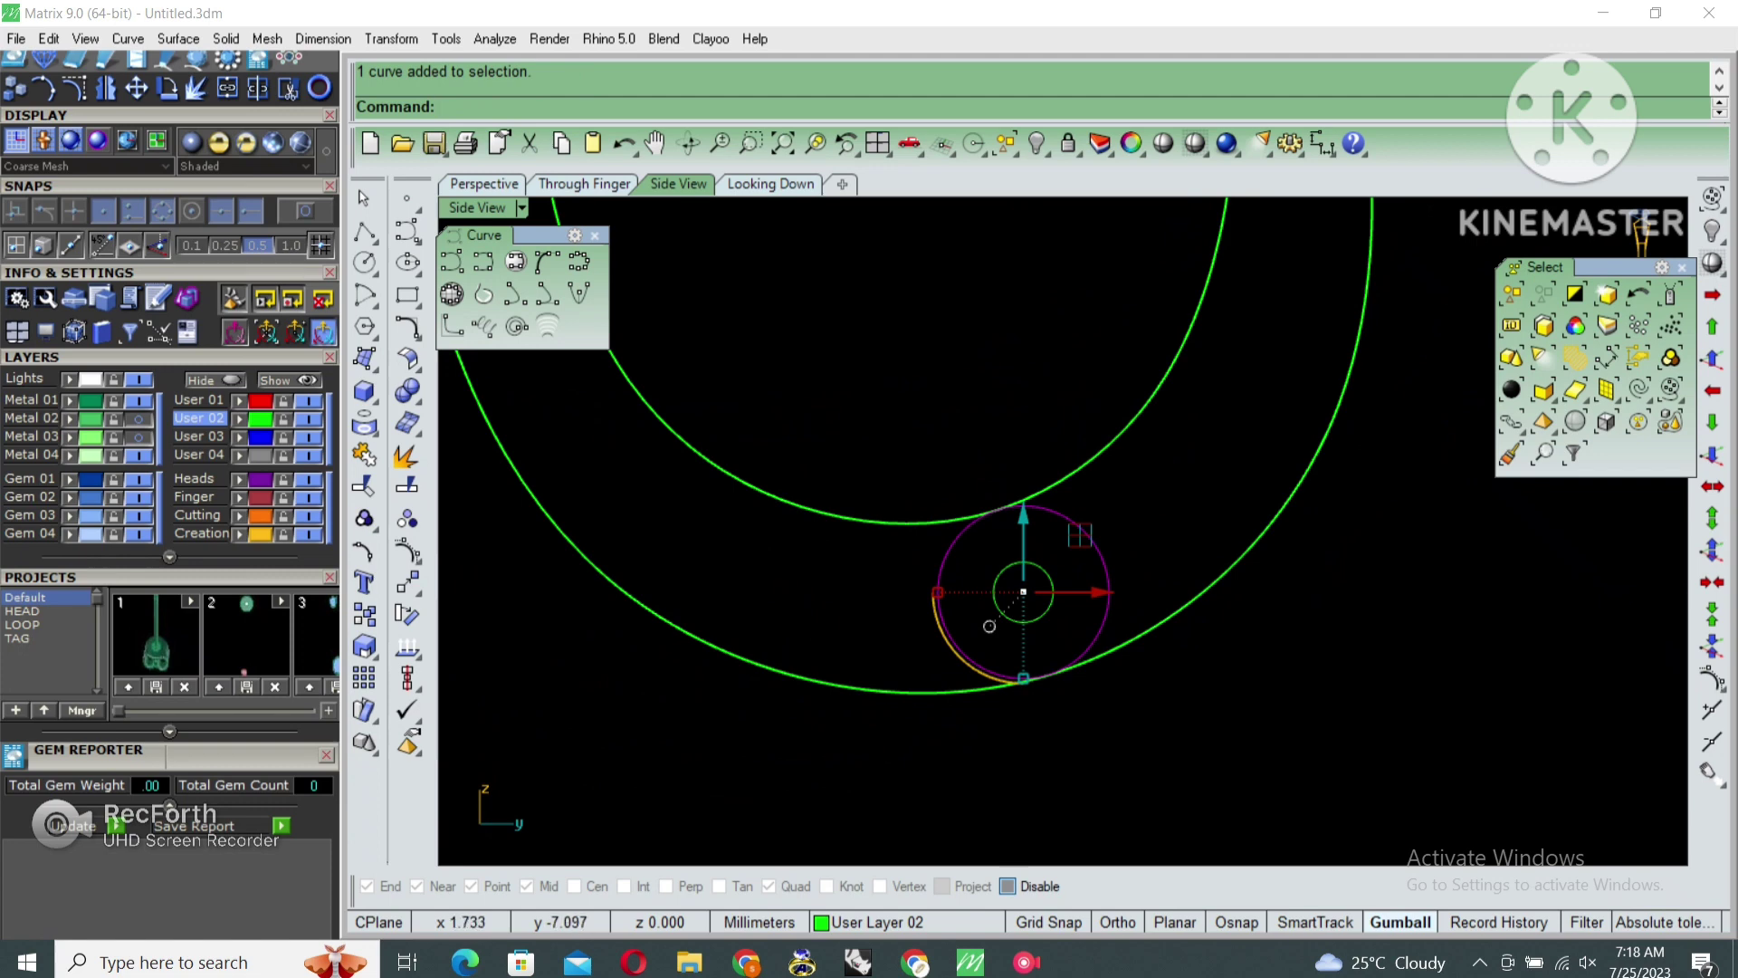
Scale the outer circle up about its centre until it slightly overlaps both edges of the band
key(s)
click(1023, 593)
click(1241, 592)
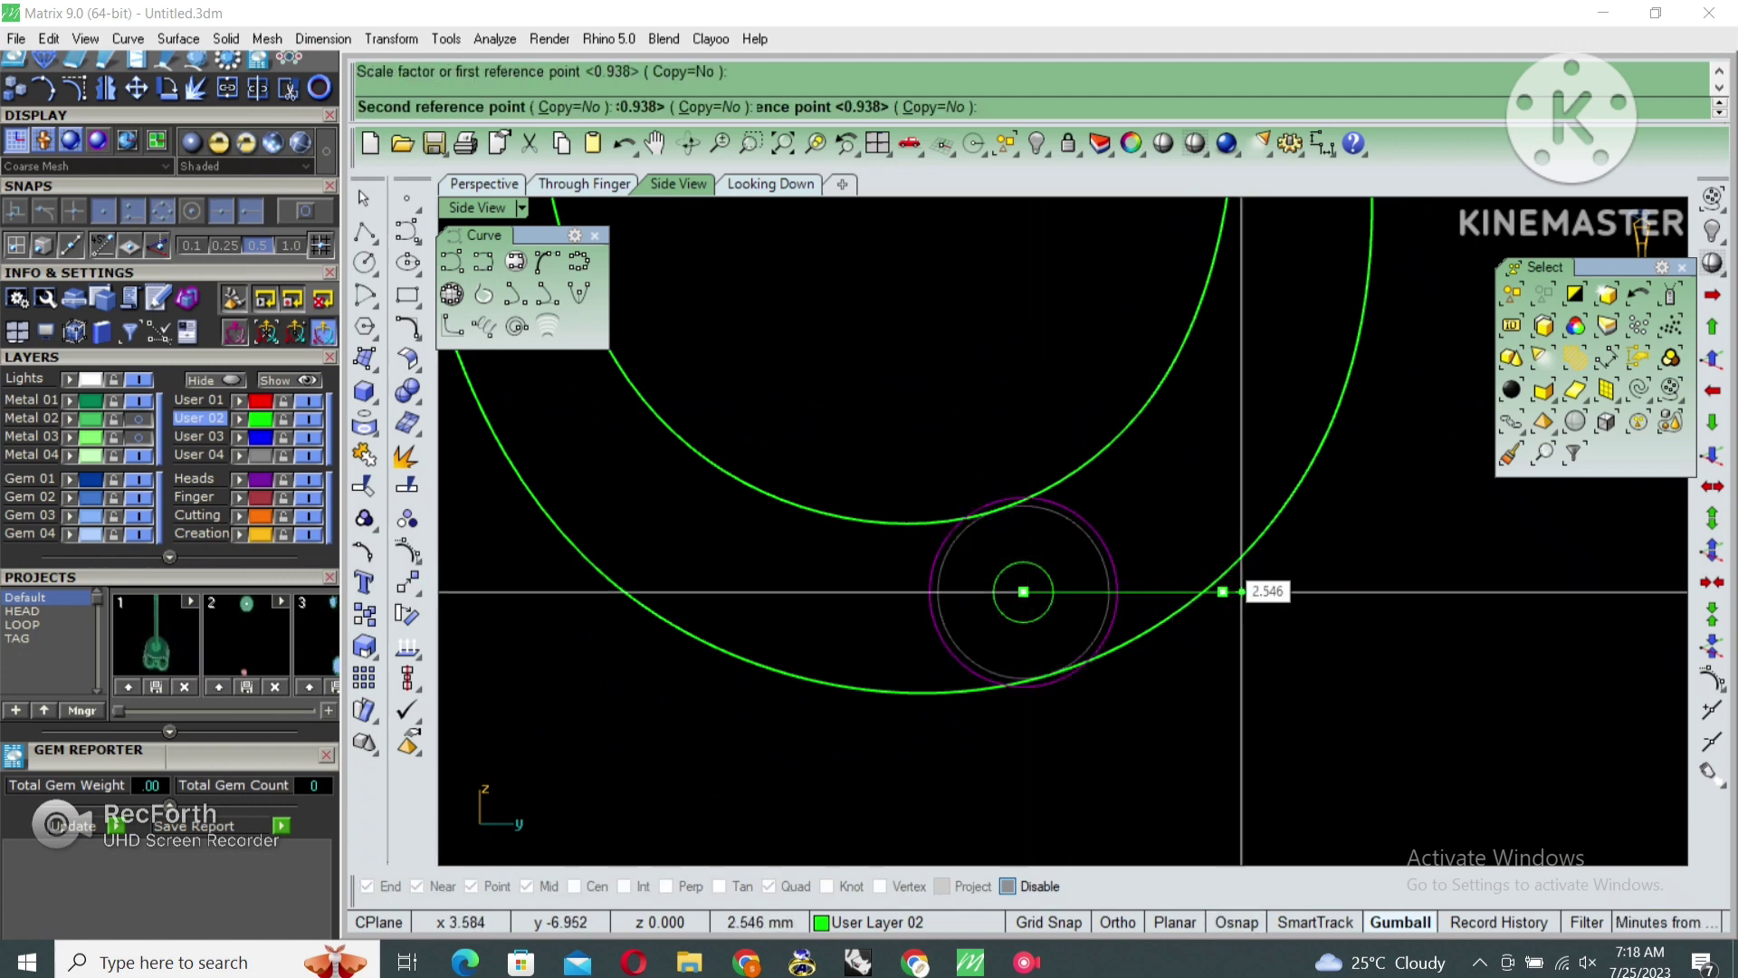
click(1260, 592)
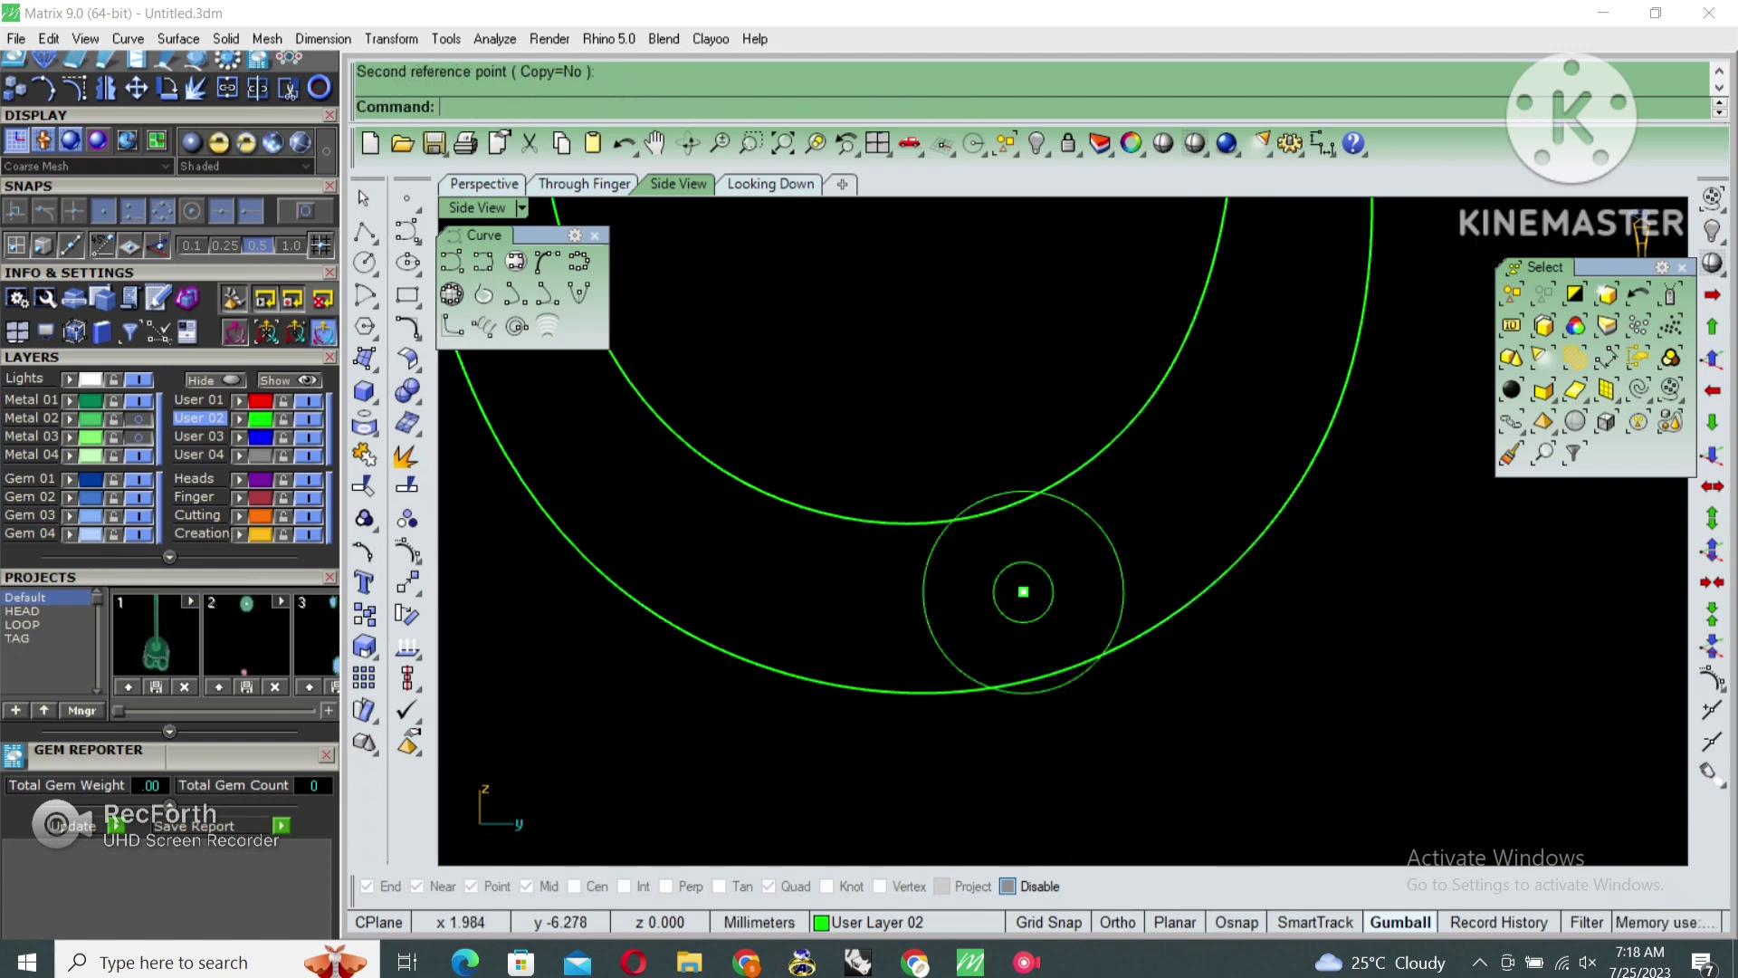
Extrude the enlarged outer circle to both sides as a solid cylinder passing through the band's full width
key(ctrl+m)
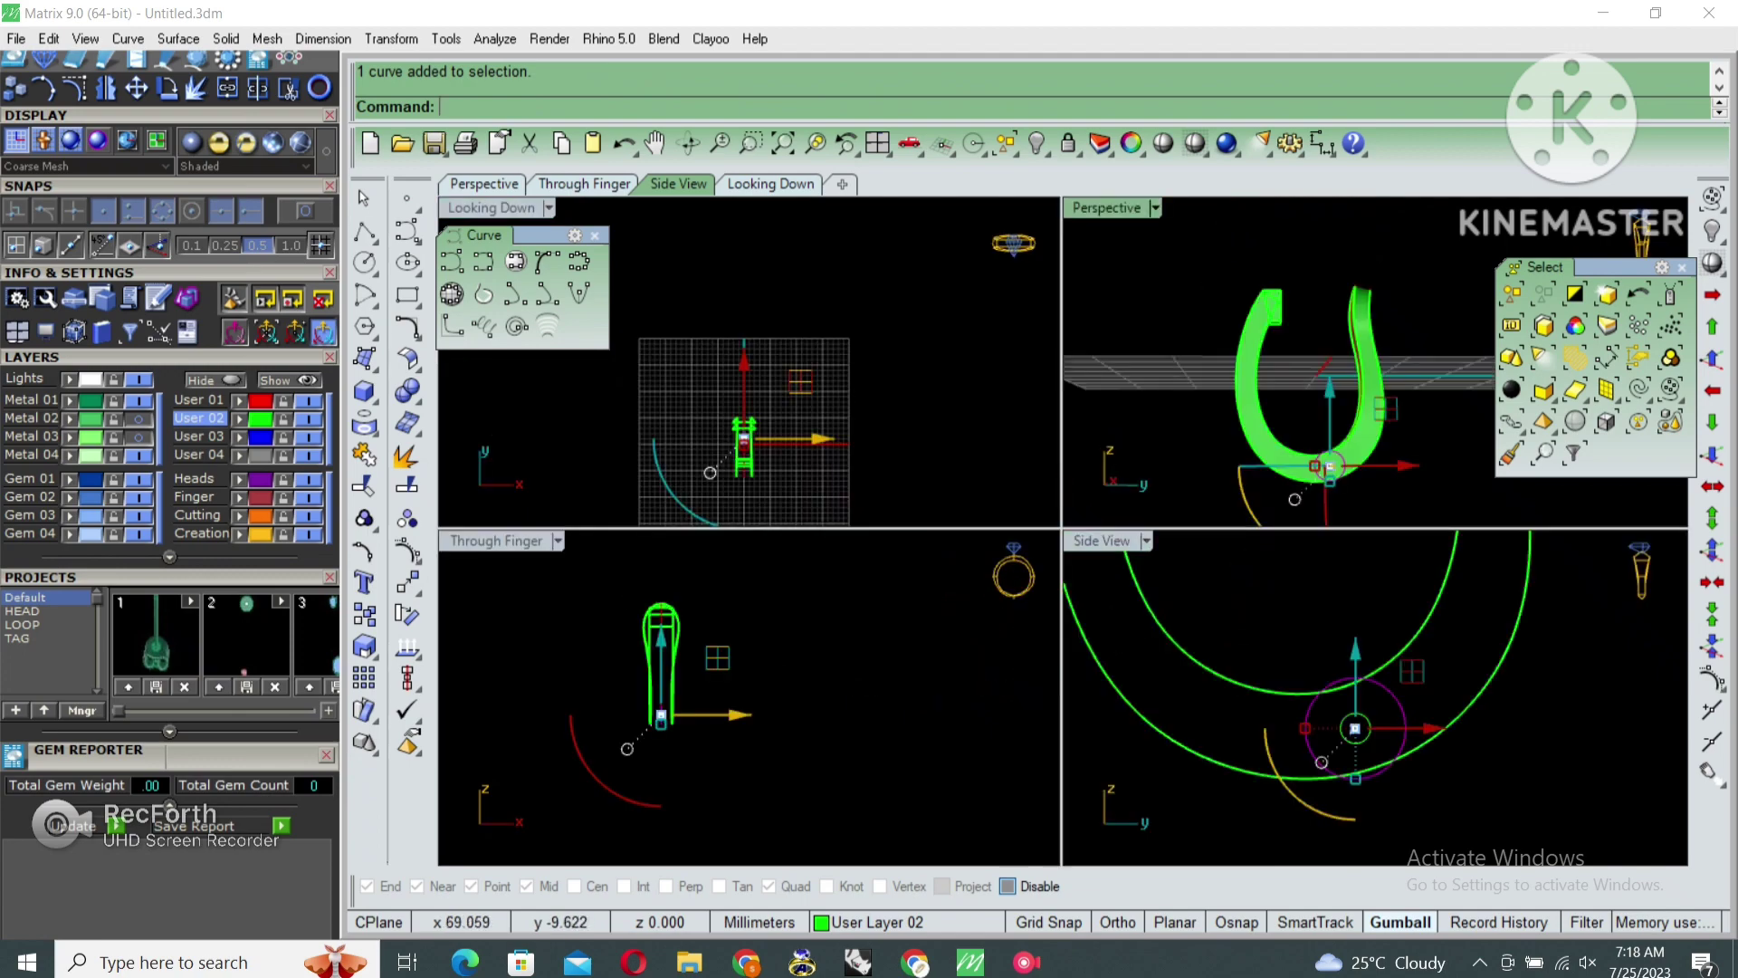
key(ctrl+m)
key(Left)
key(Left)
key(Left)
key(Left)
key(Left)
key(Left)
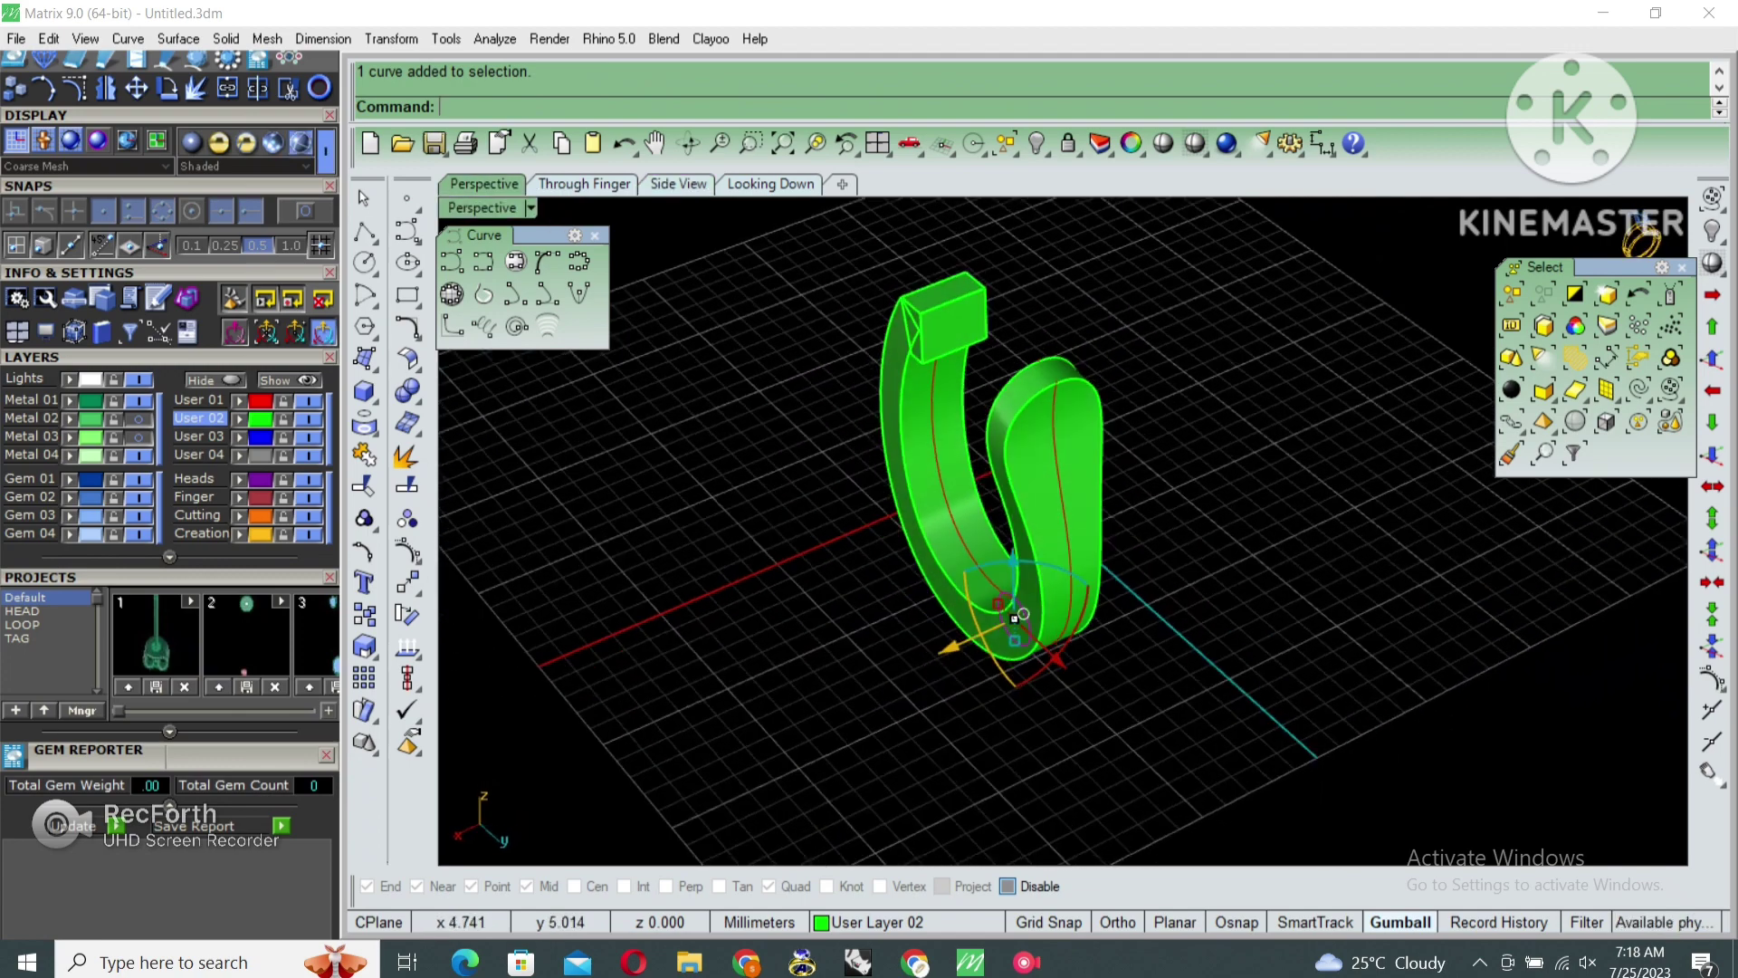
key(Return)
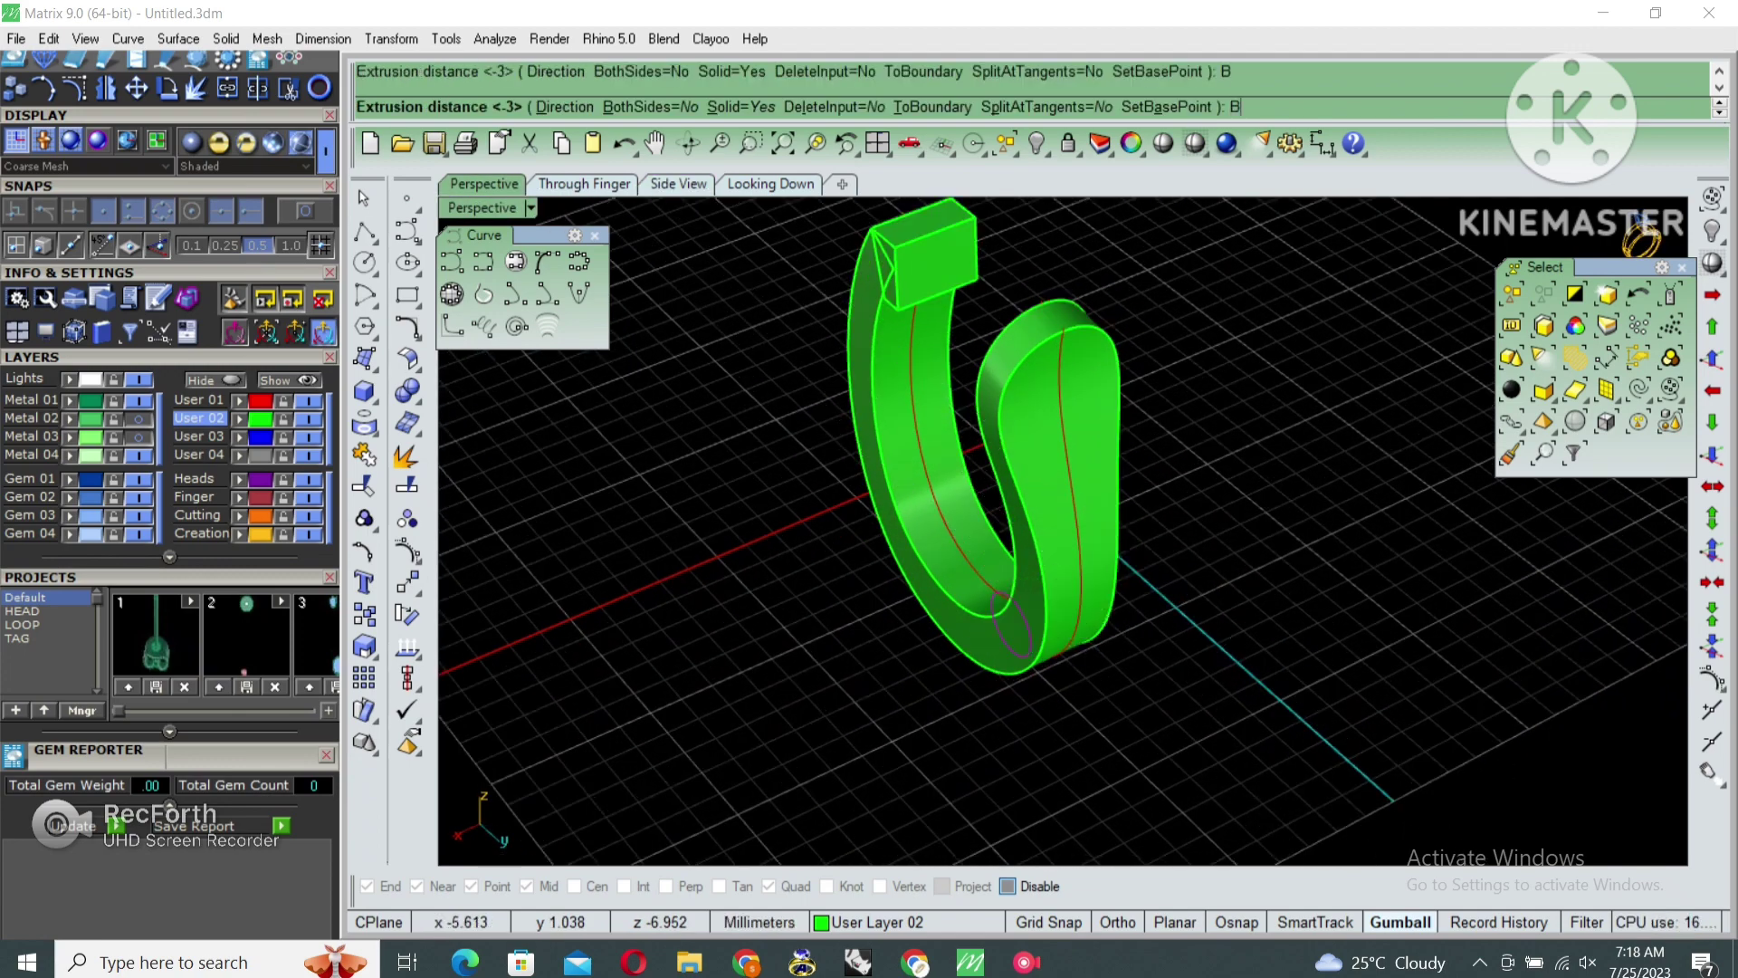
key(Return)
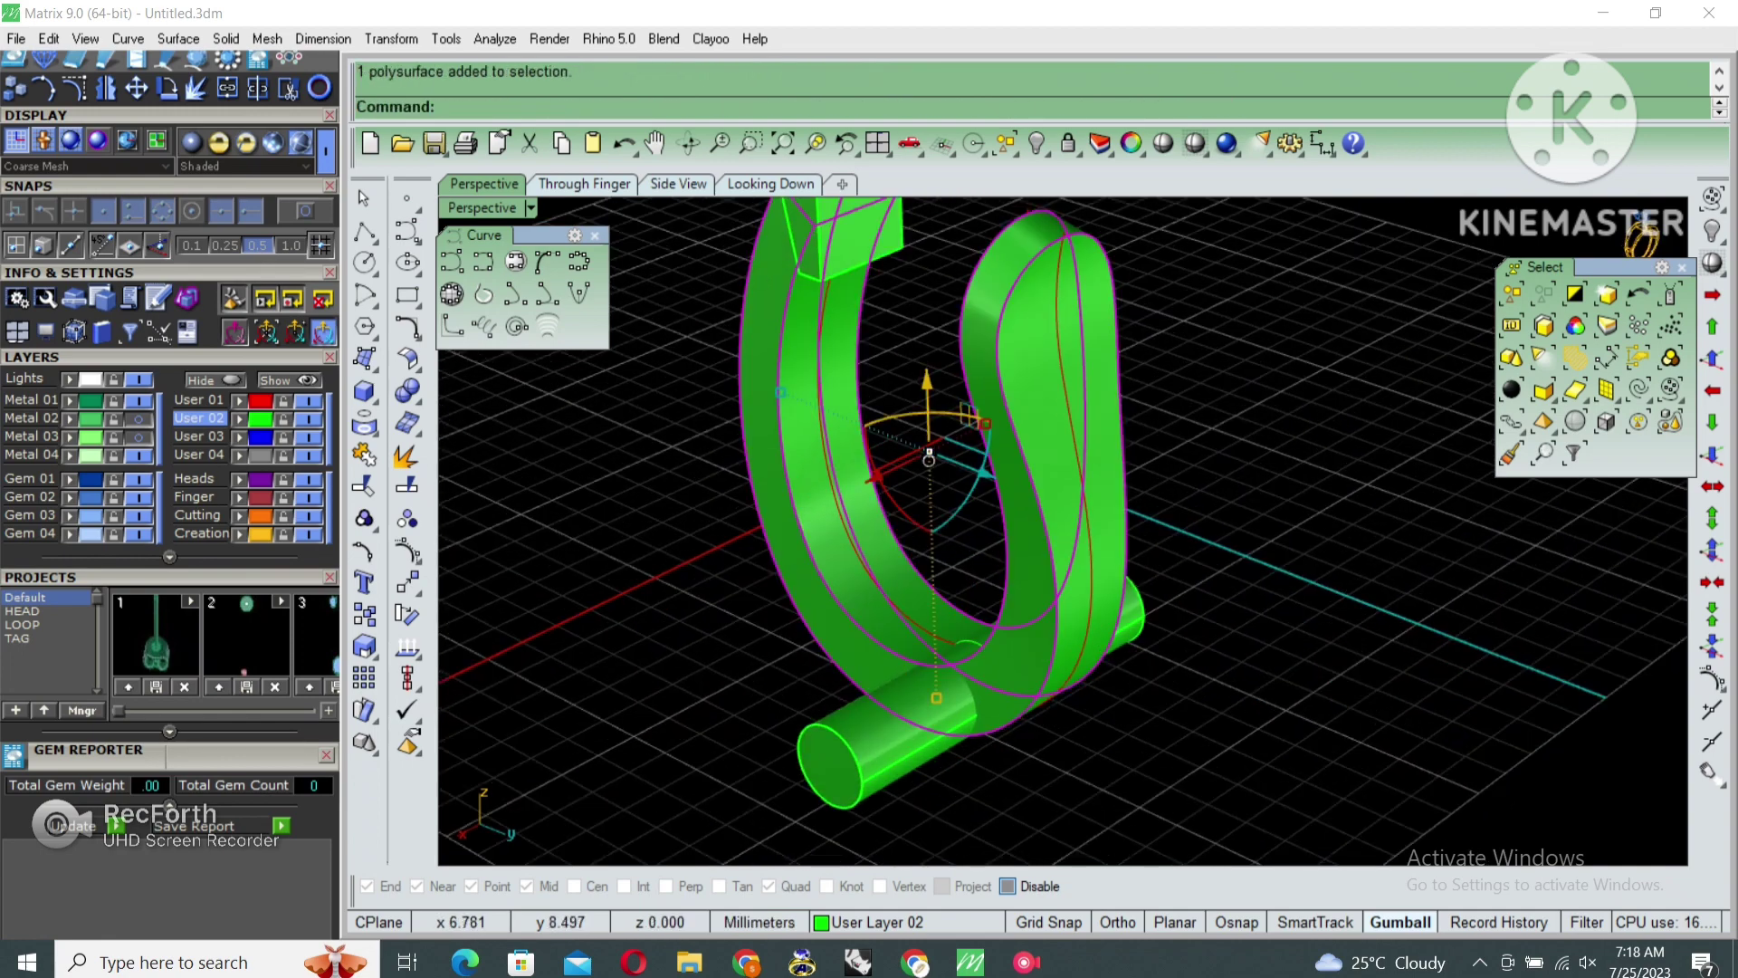
Split the band with the solid cylinder and delete the cylinder, leaving a separate hinge barrel
text(b)
key(Return)
click(1108, 588)
key(Return)
click(1021, 652)
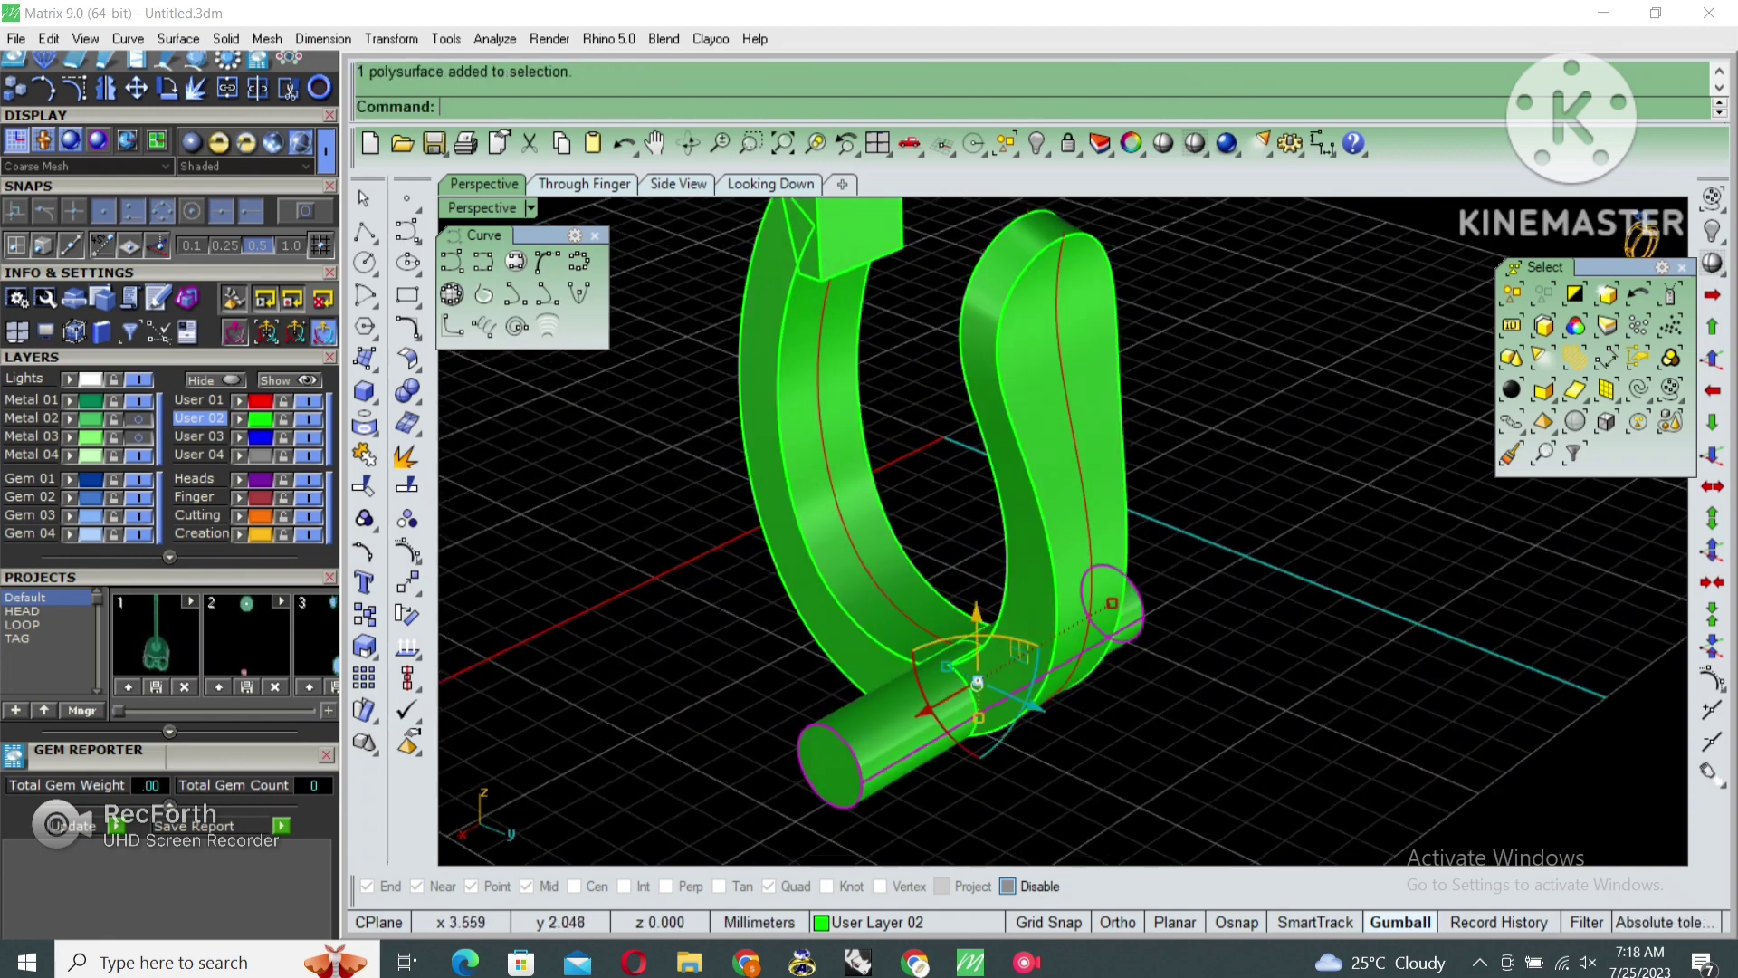
key(Delete)
Isolate the hinge barrel with its circles and centre point by hiding the other parts
scroll(1640, 237, down, 3)
drag(907, 611, 1061, 801)
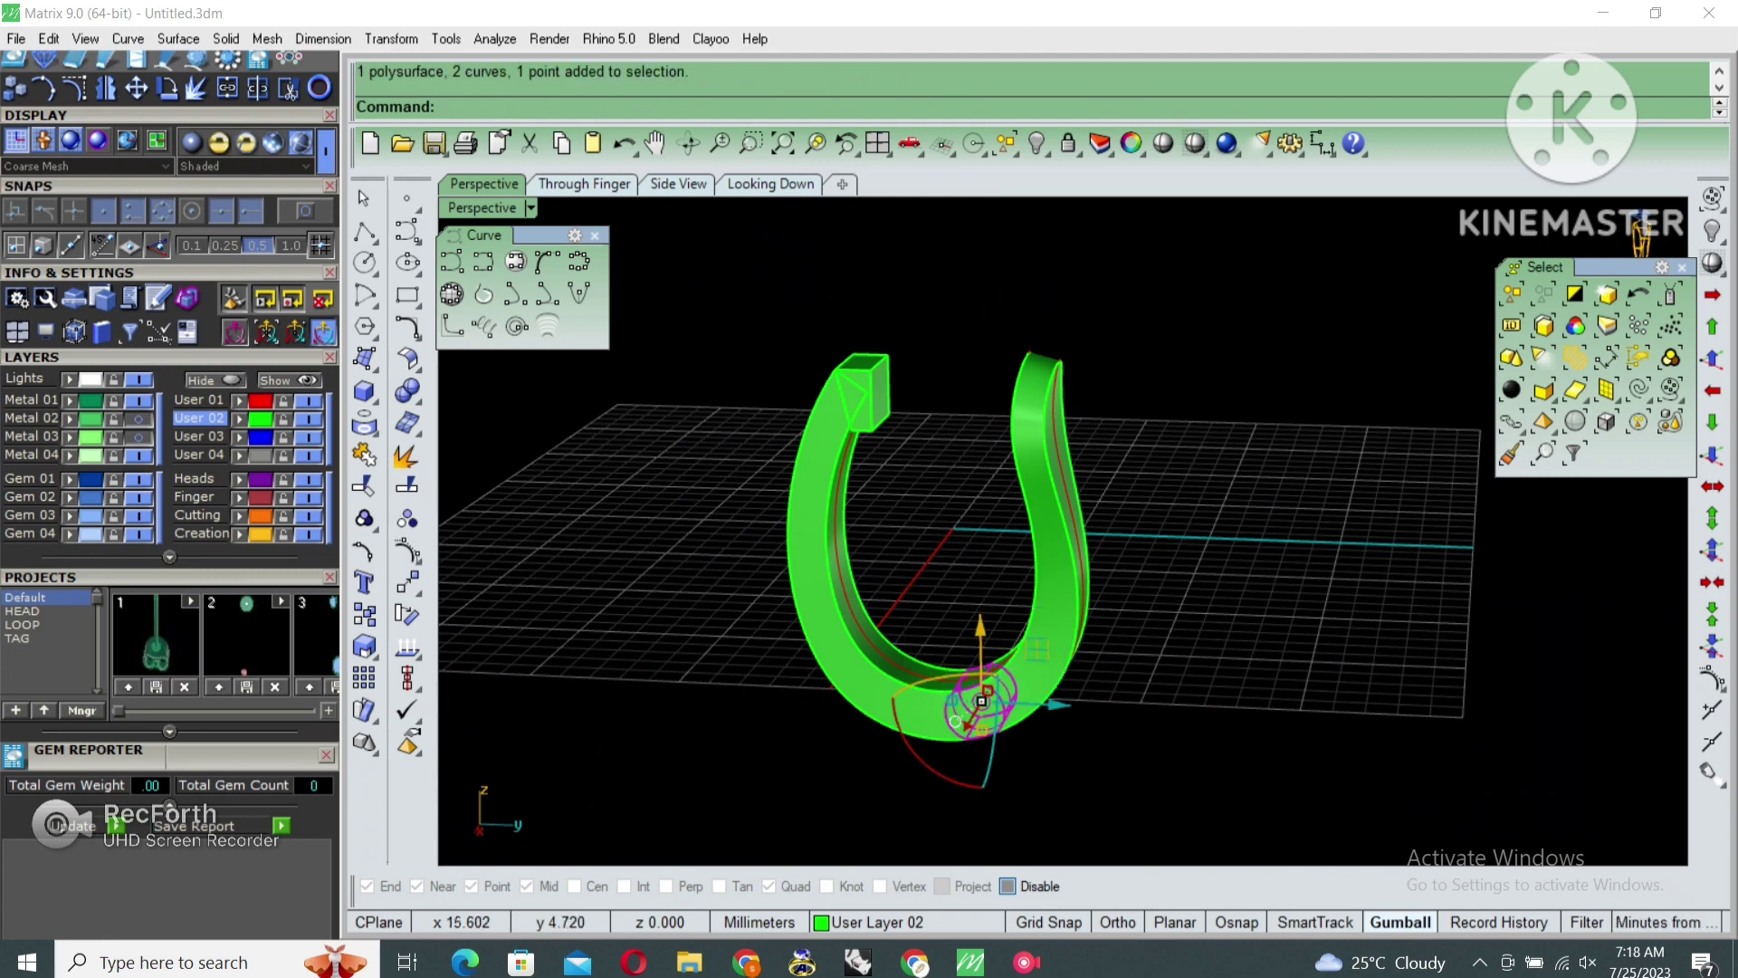
key(Return)
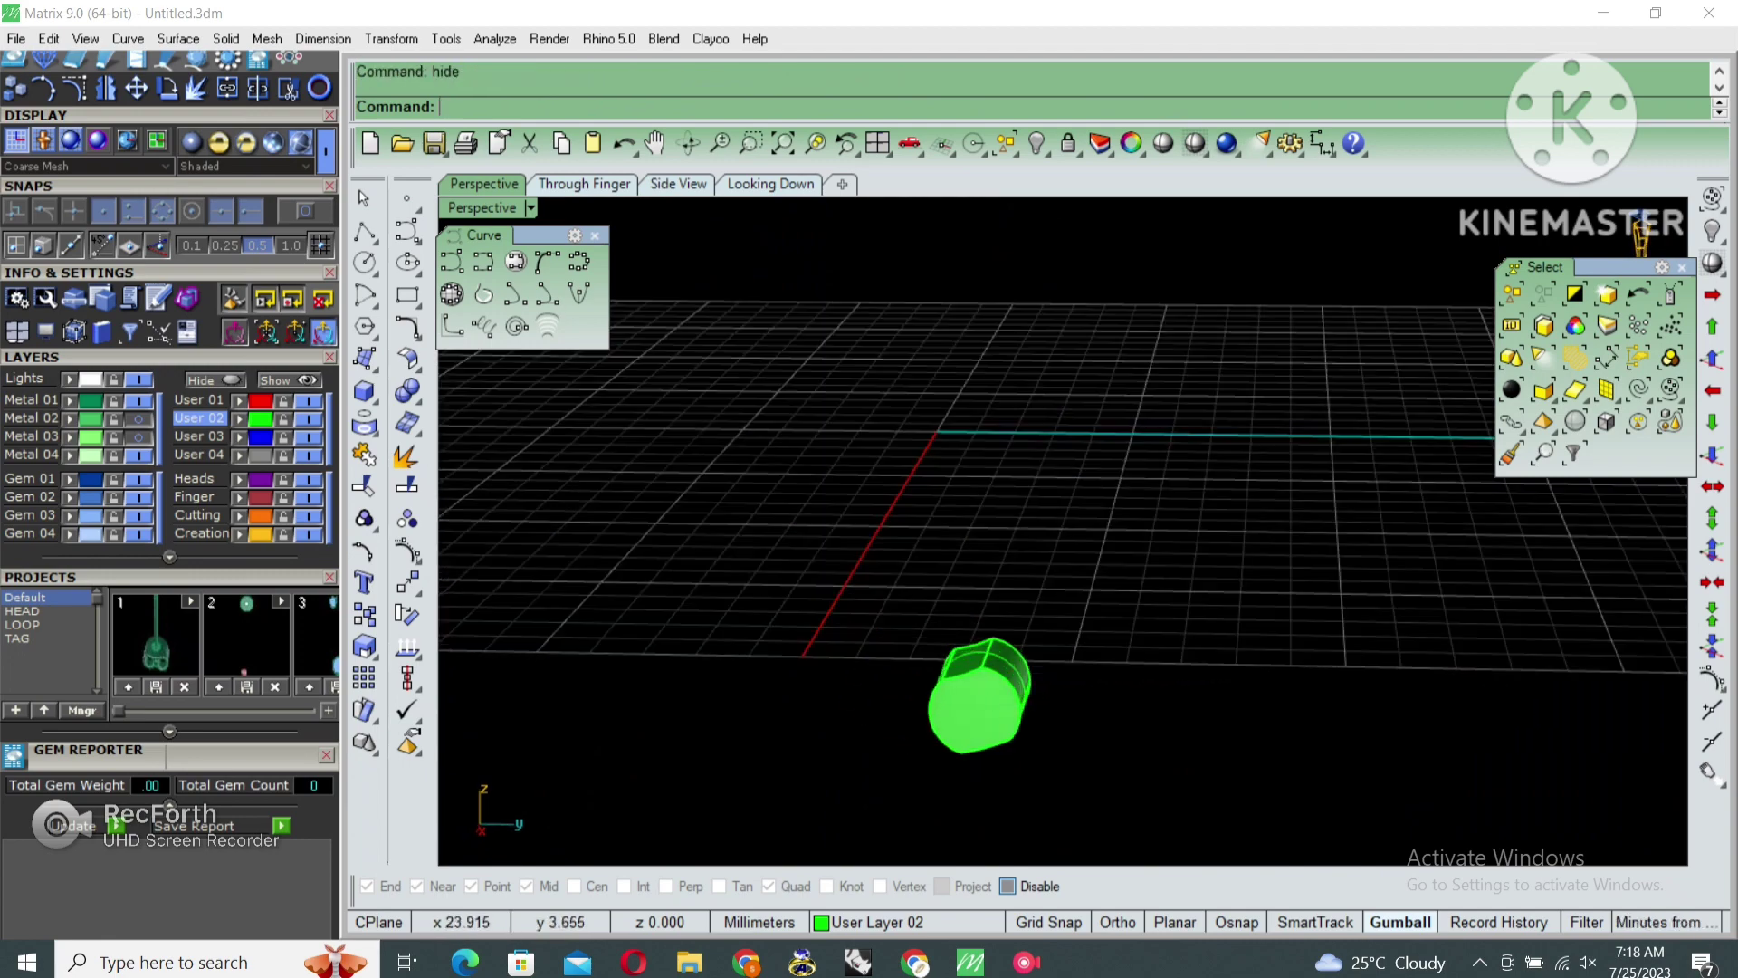
Extrude the 0.7 mm circle to both sides as a solid through the hinge barrel and subtract it to form the pin hole
text(ext)
key(Return)
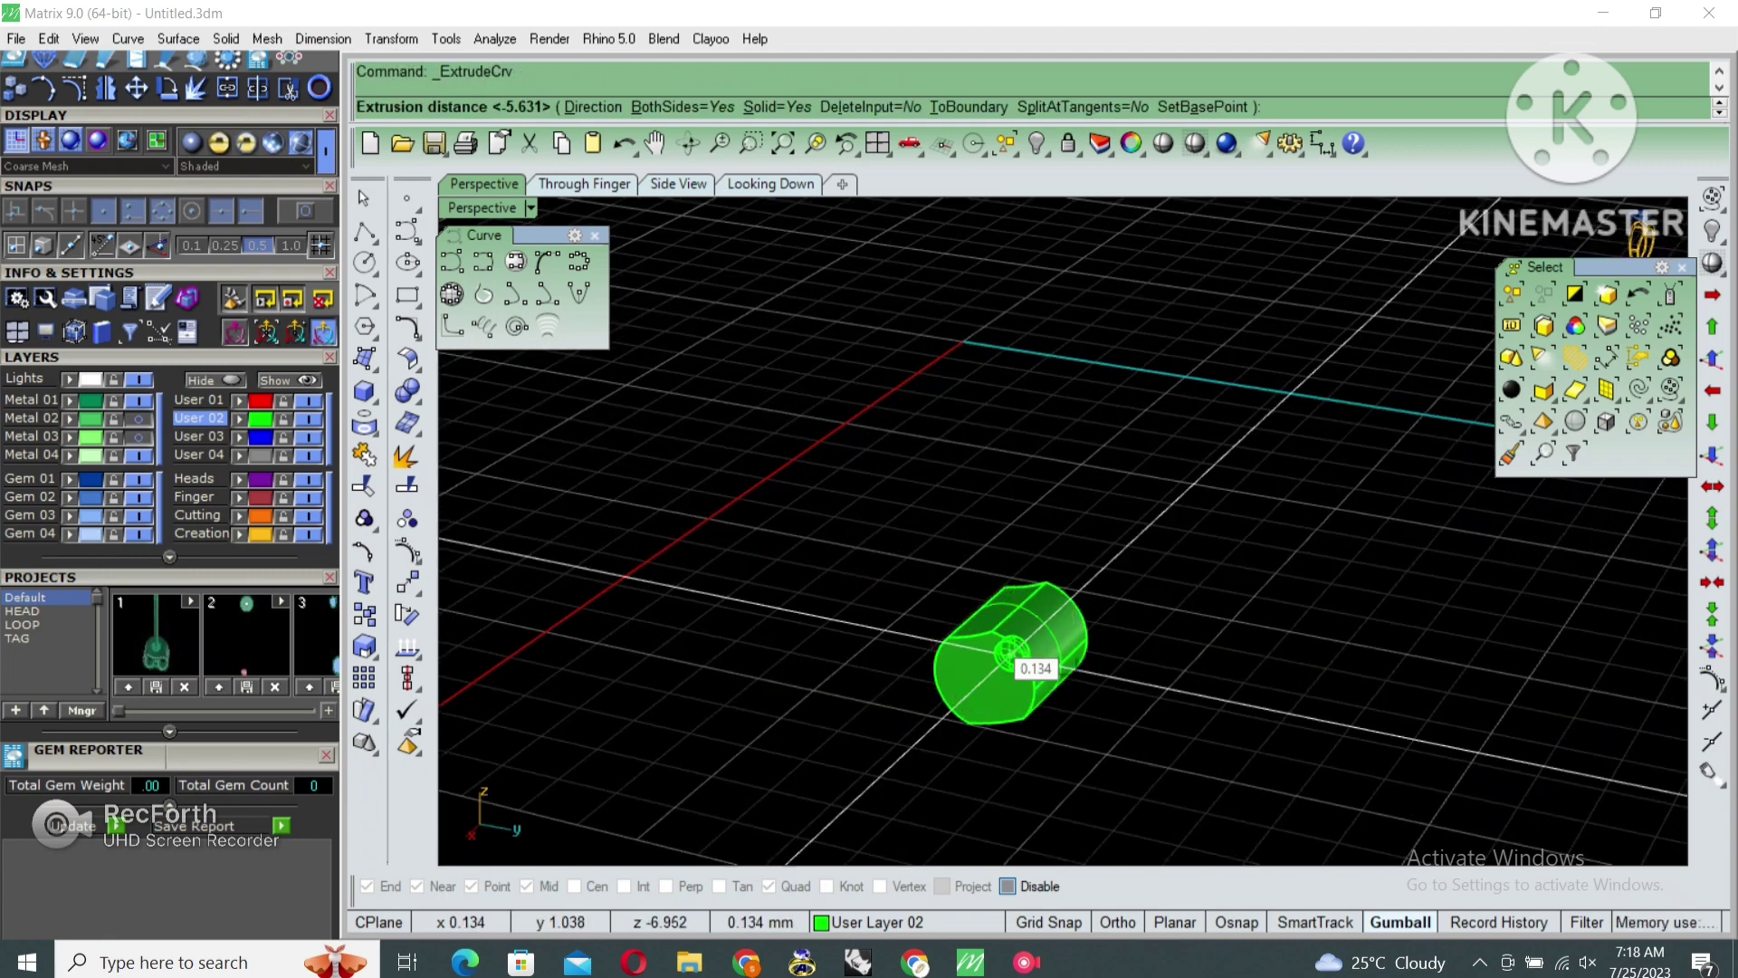
scroll(1012, 653, up, 2)
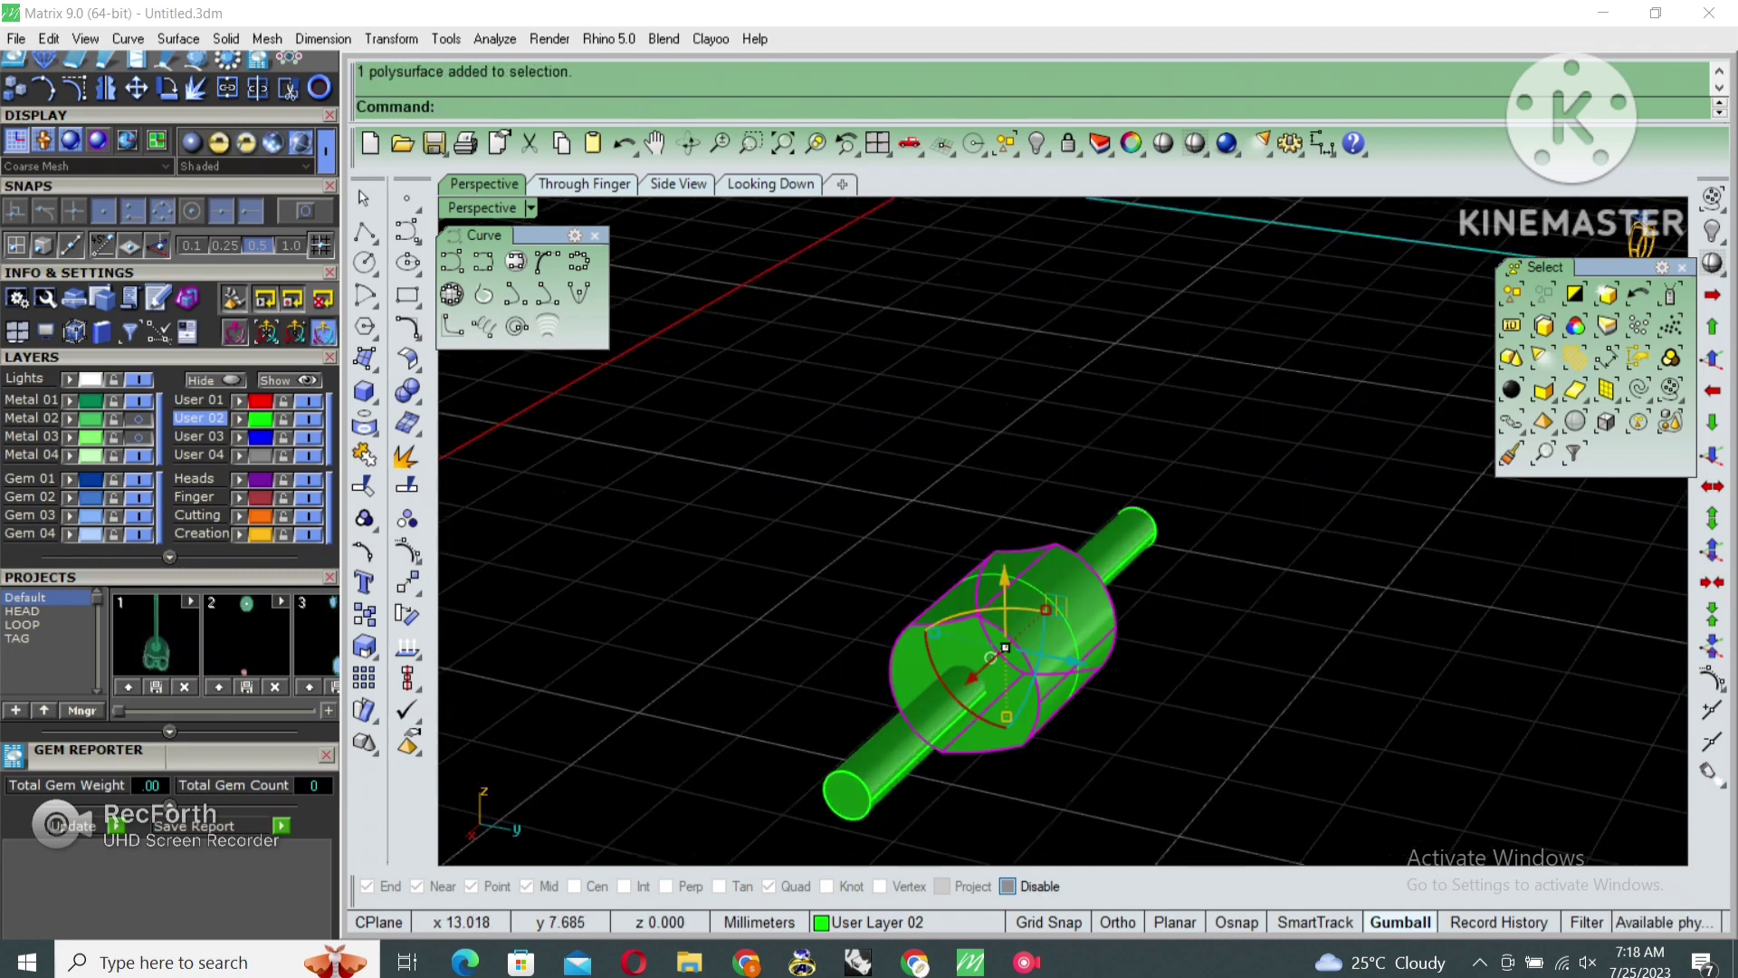
click(990, 657)
key(Return)
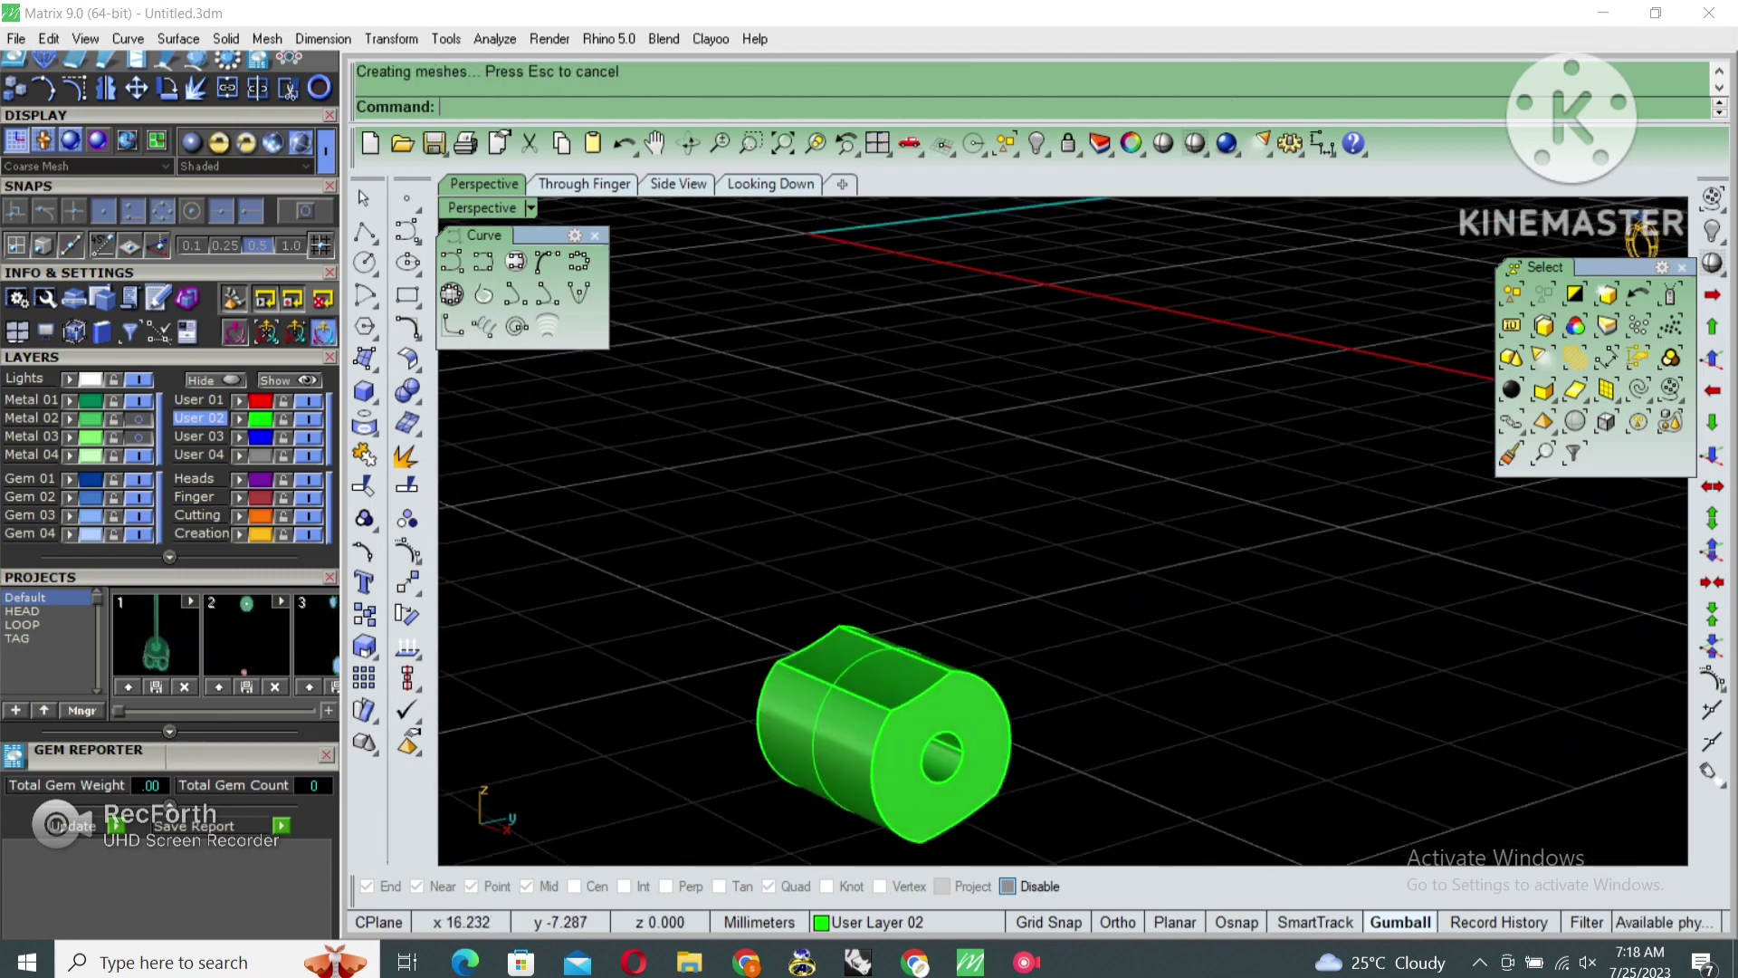
Duplicate a straight lengthwise edge of the hinge barrel and divide it into 3 segments with points
right_drag(996, 652, 1177, 652)
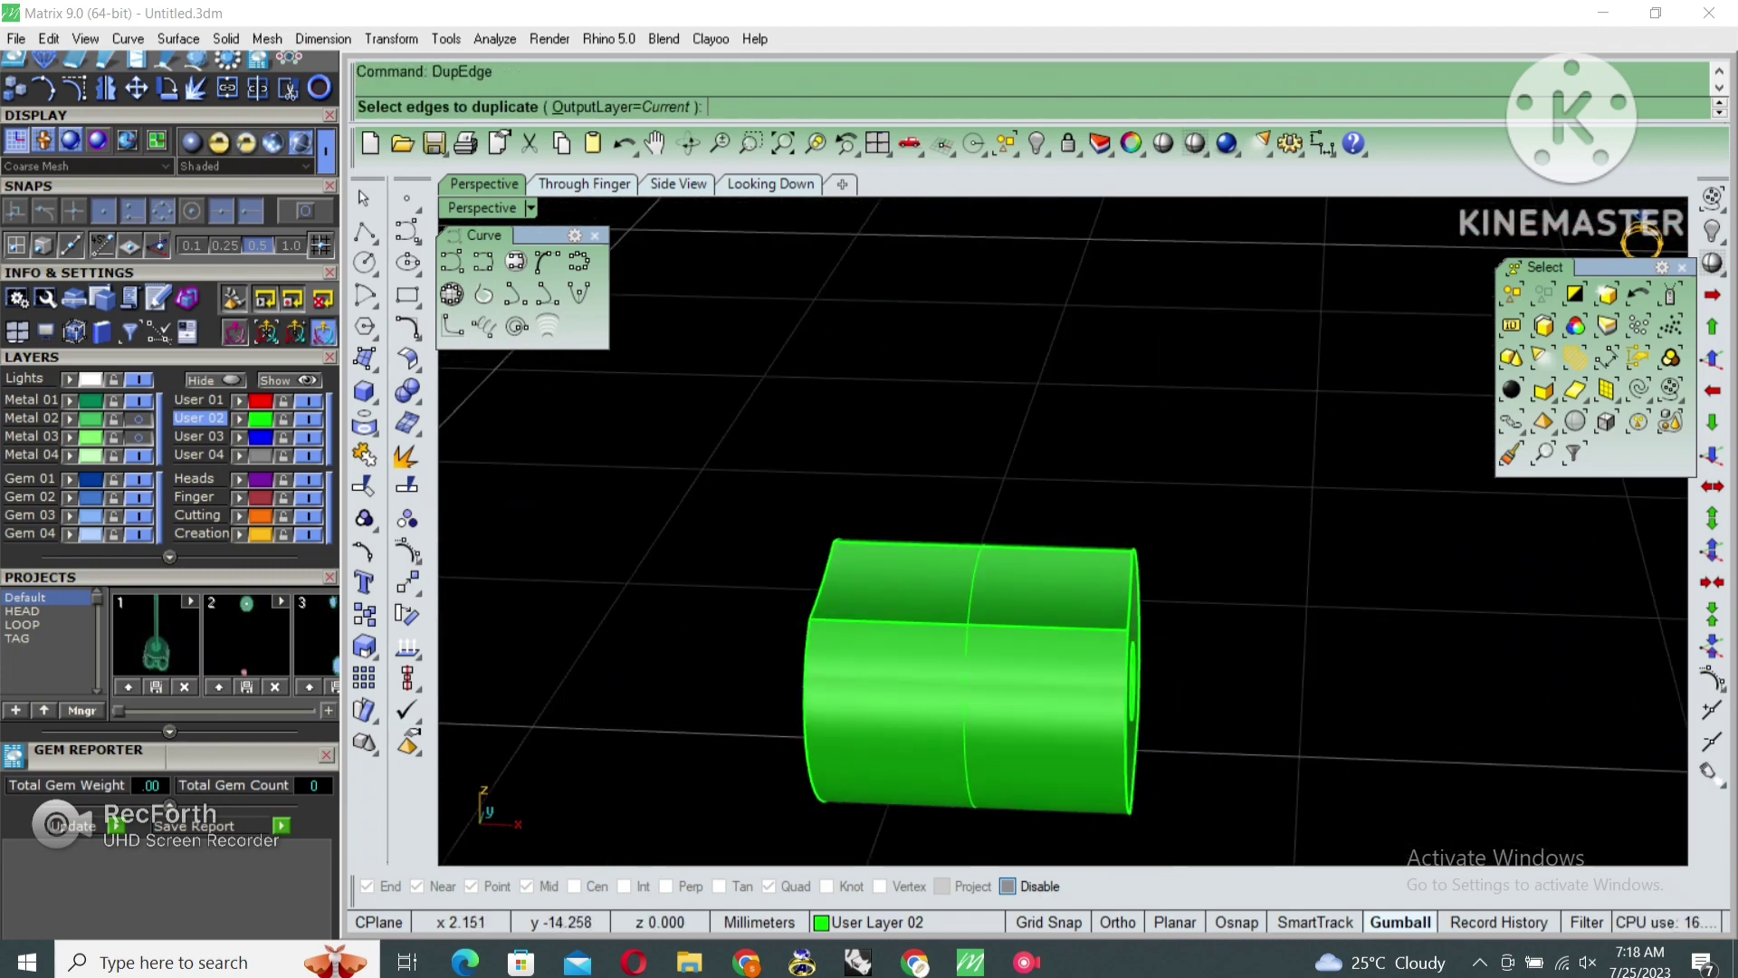
click(905, 623)
key(Return)
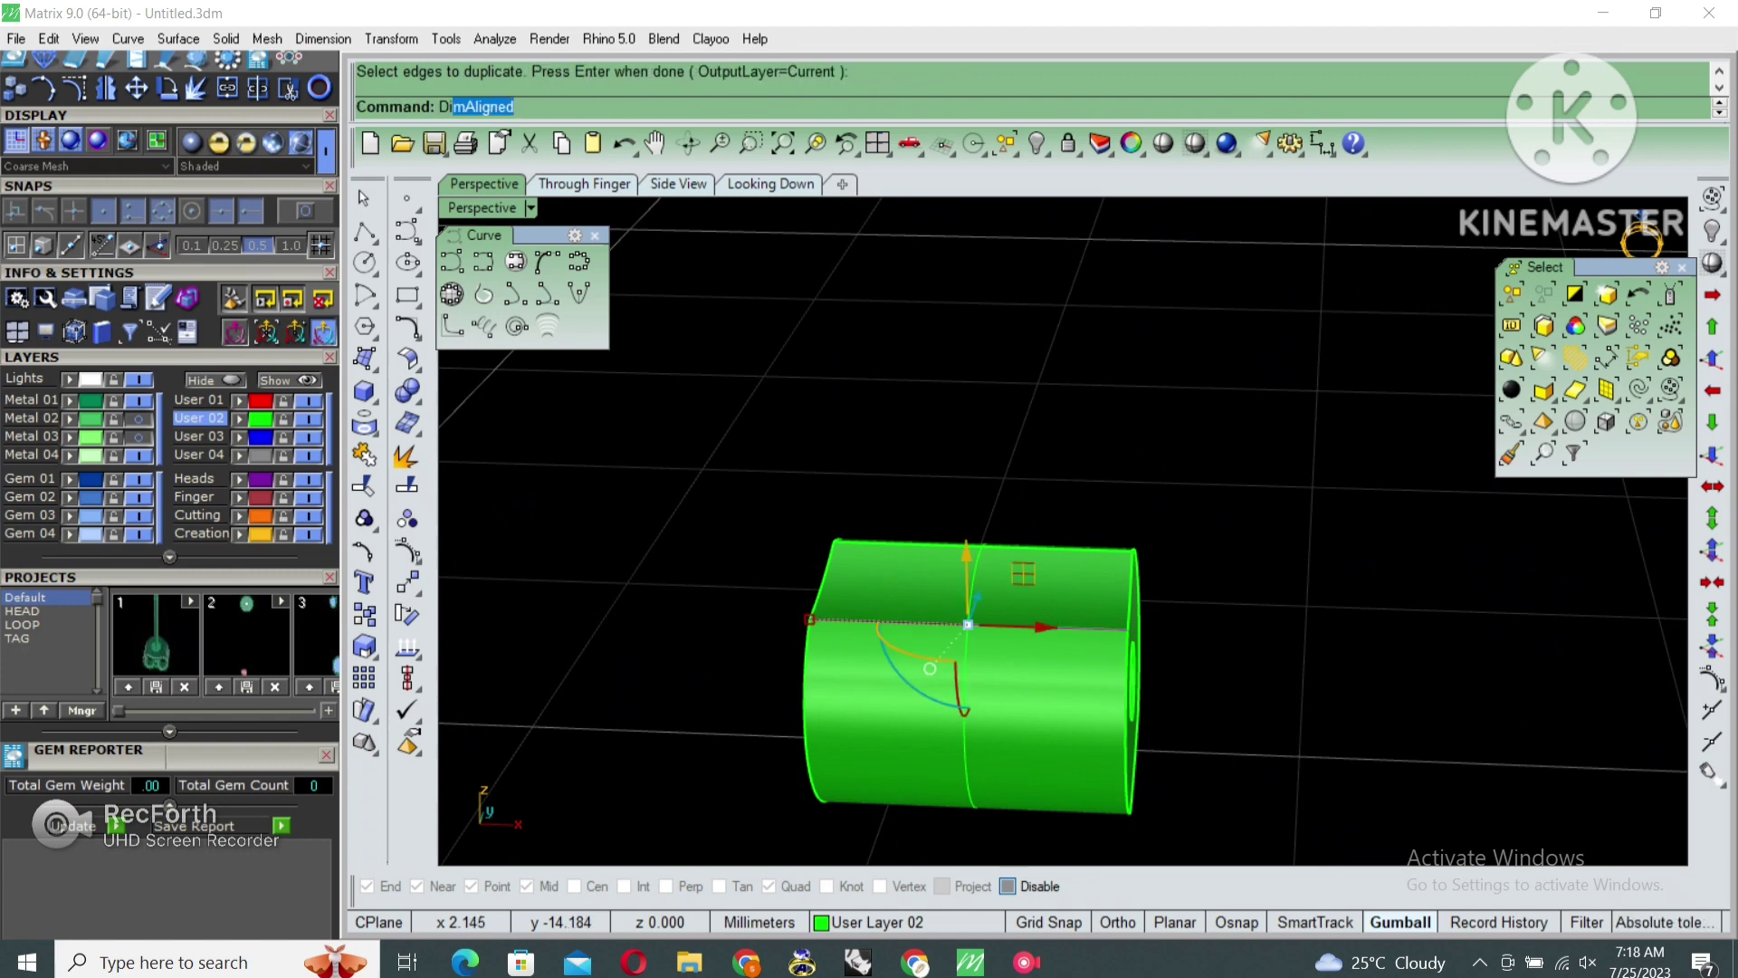
text(Divide)
key(Return)
key(Return)
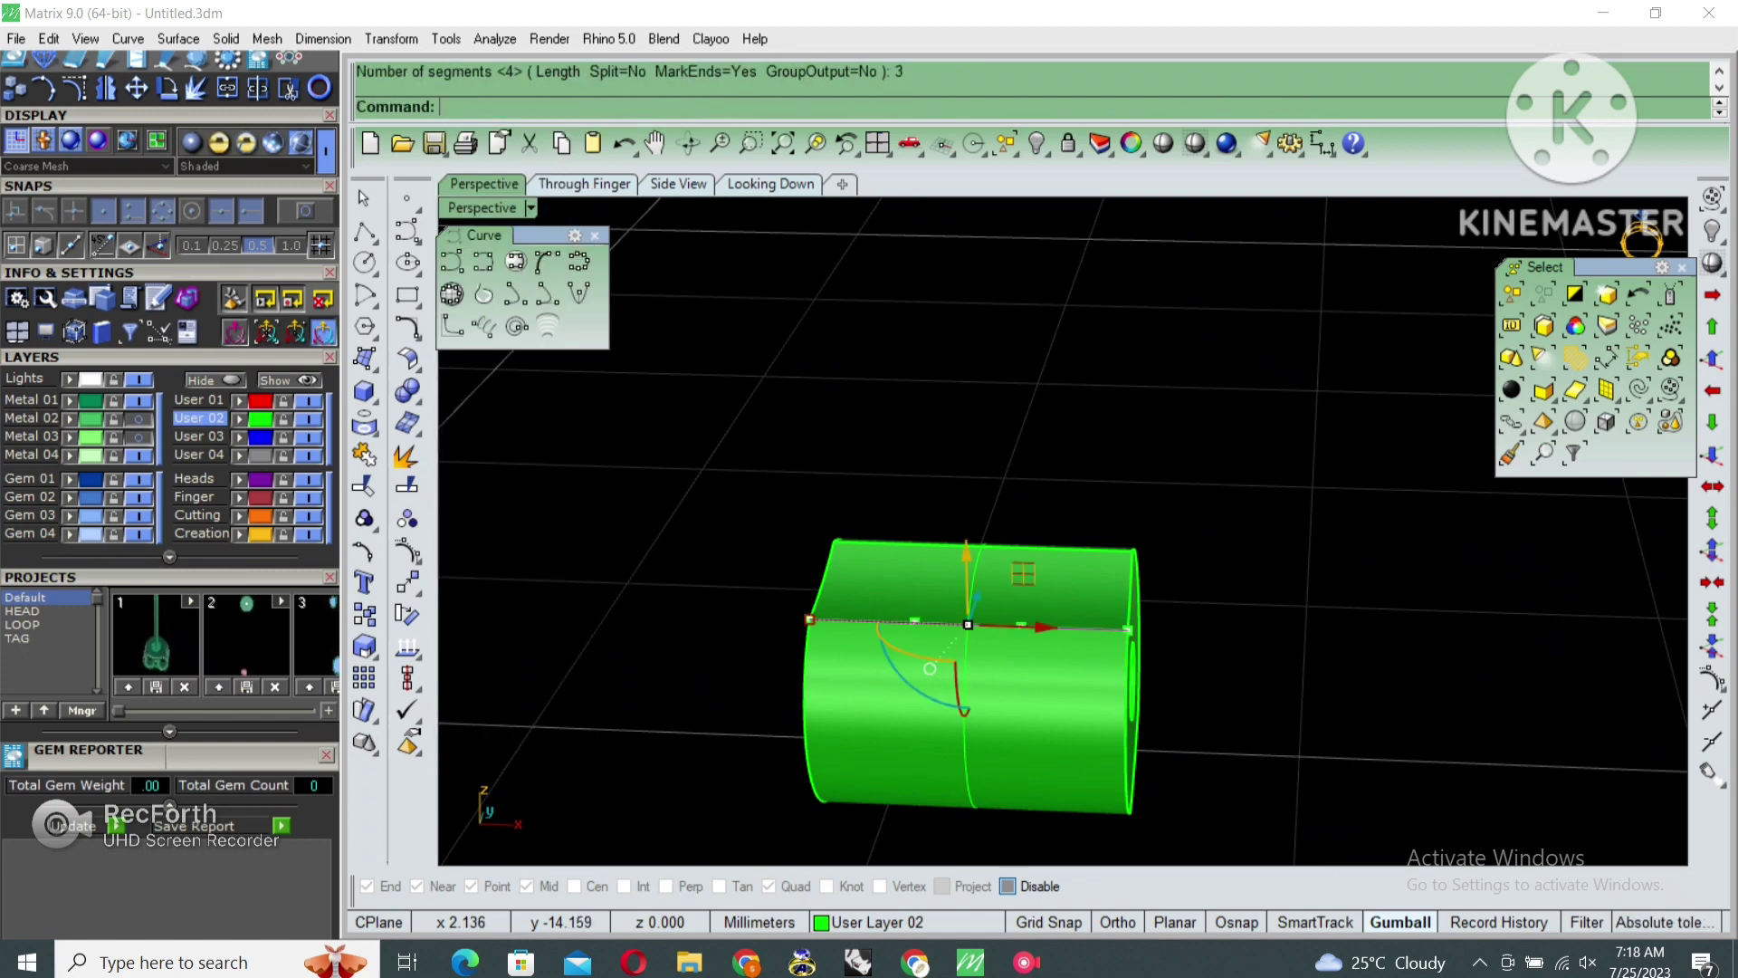
Create cut planes through the hinge barrel at the two inner division points
click(924, 688)
text(cutplane)
key(Return)
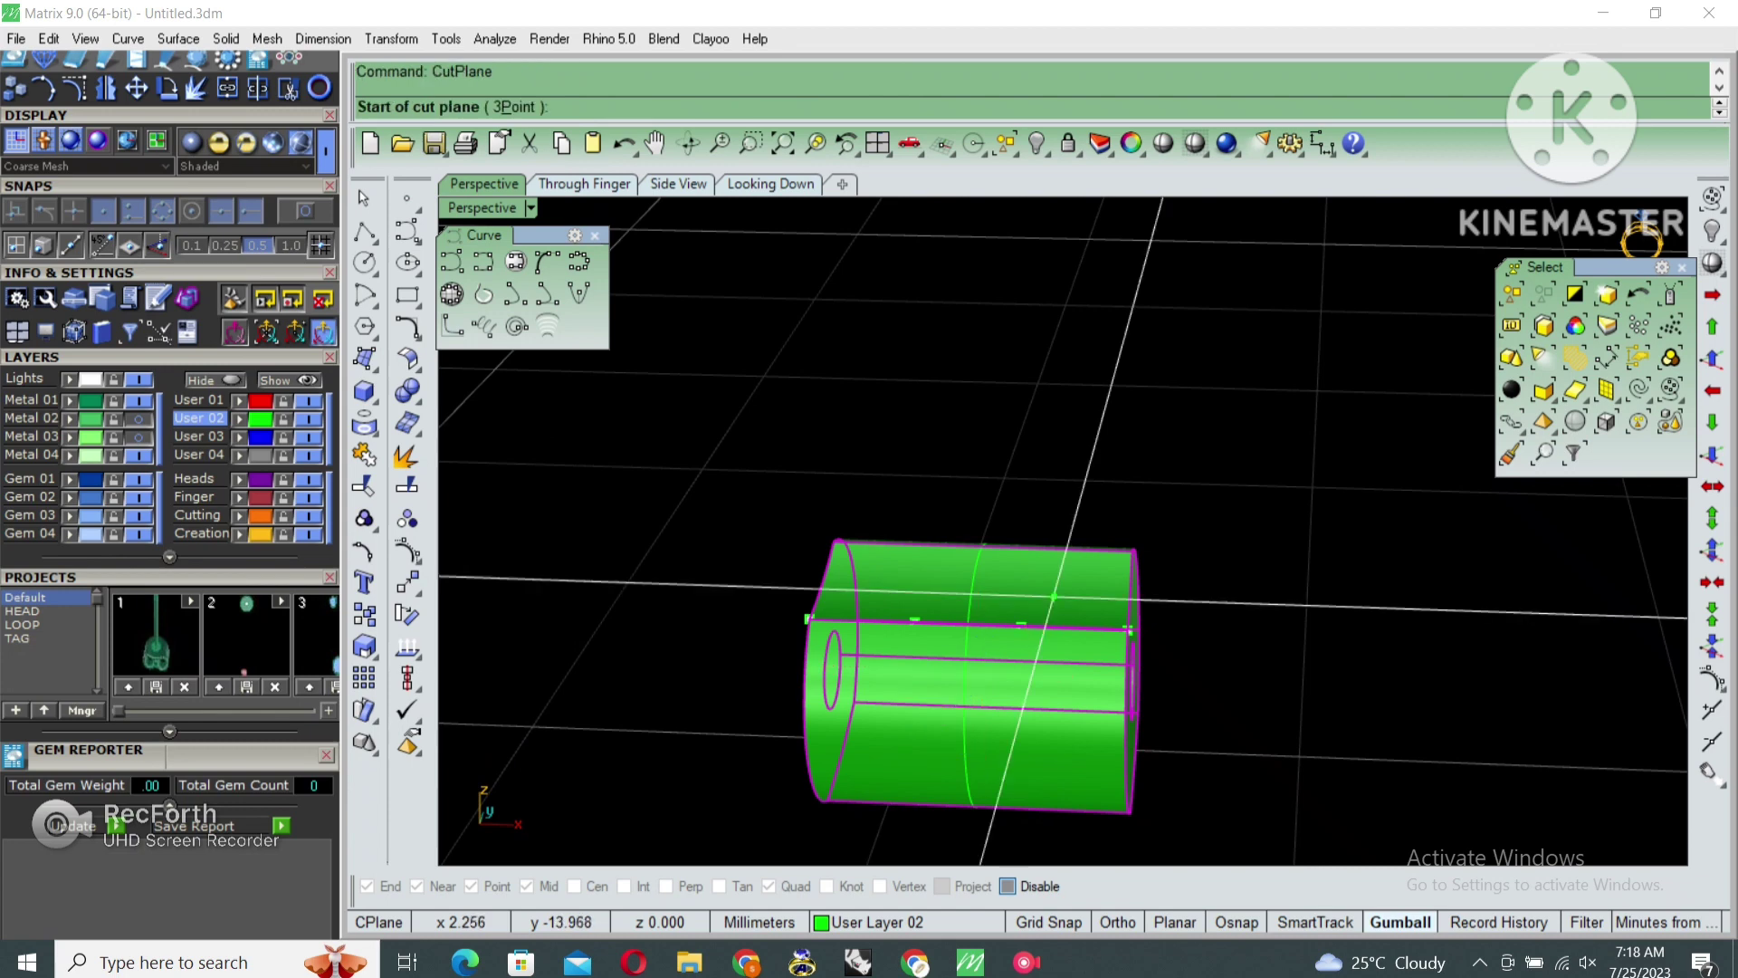
click(1021, 627)
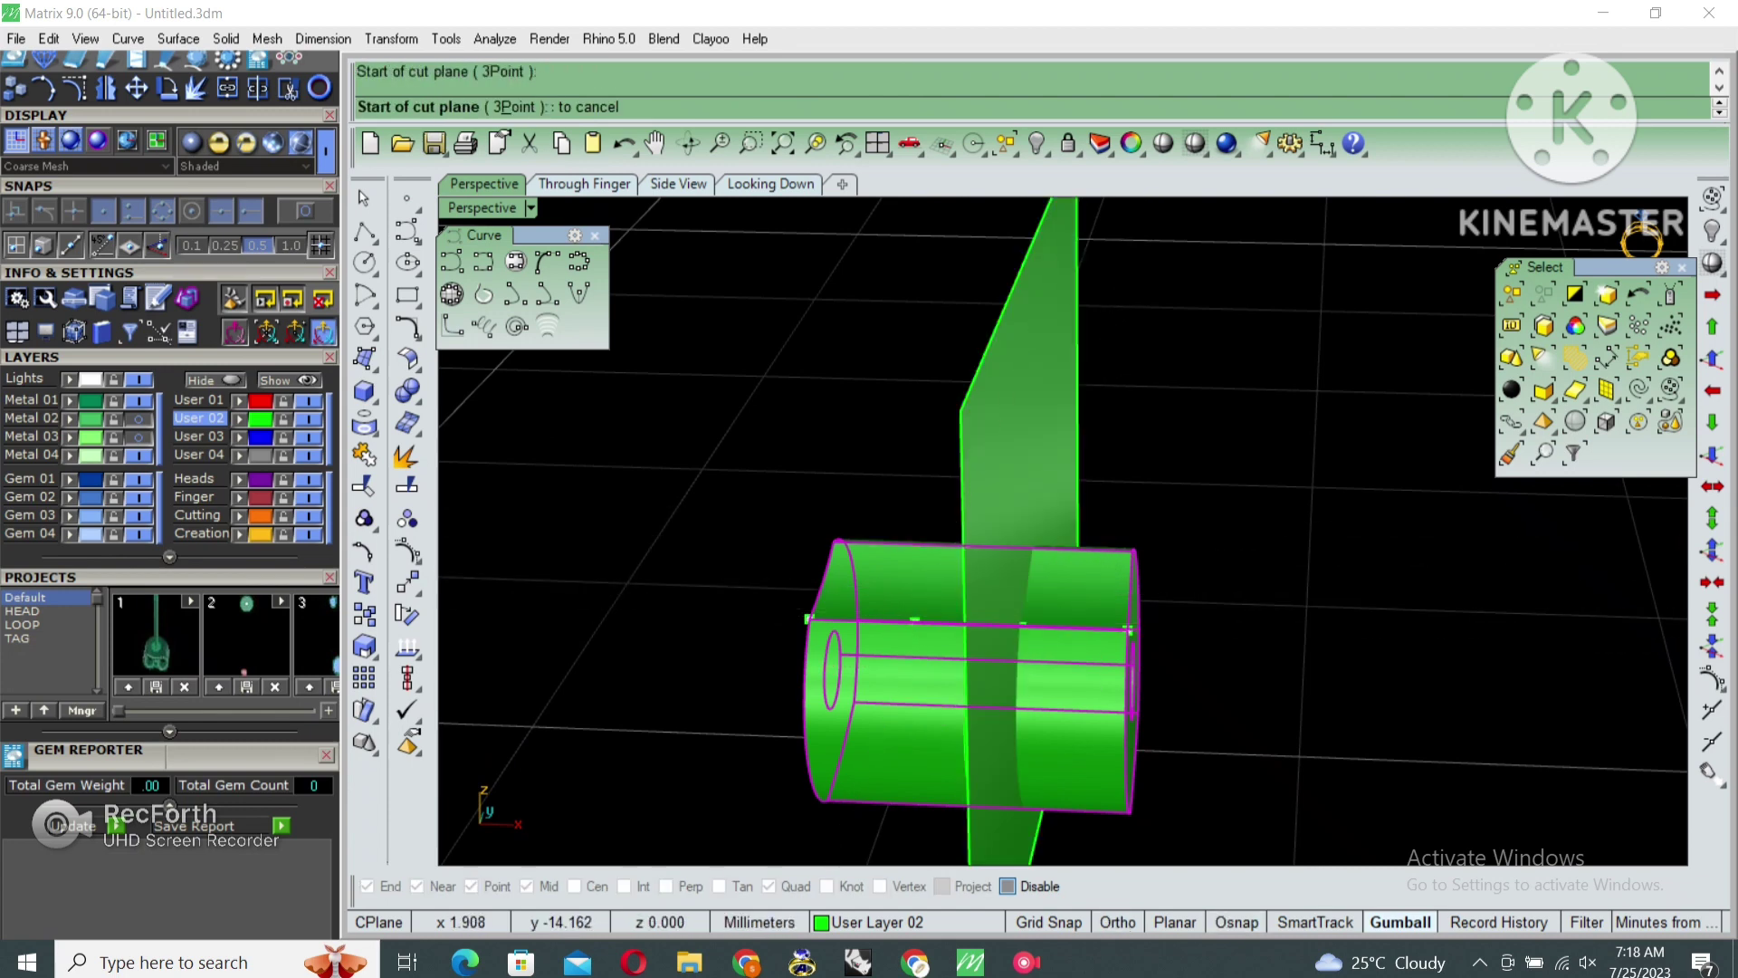
click(942, 526)
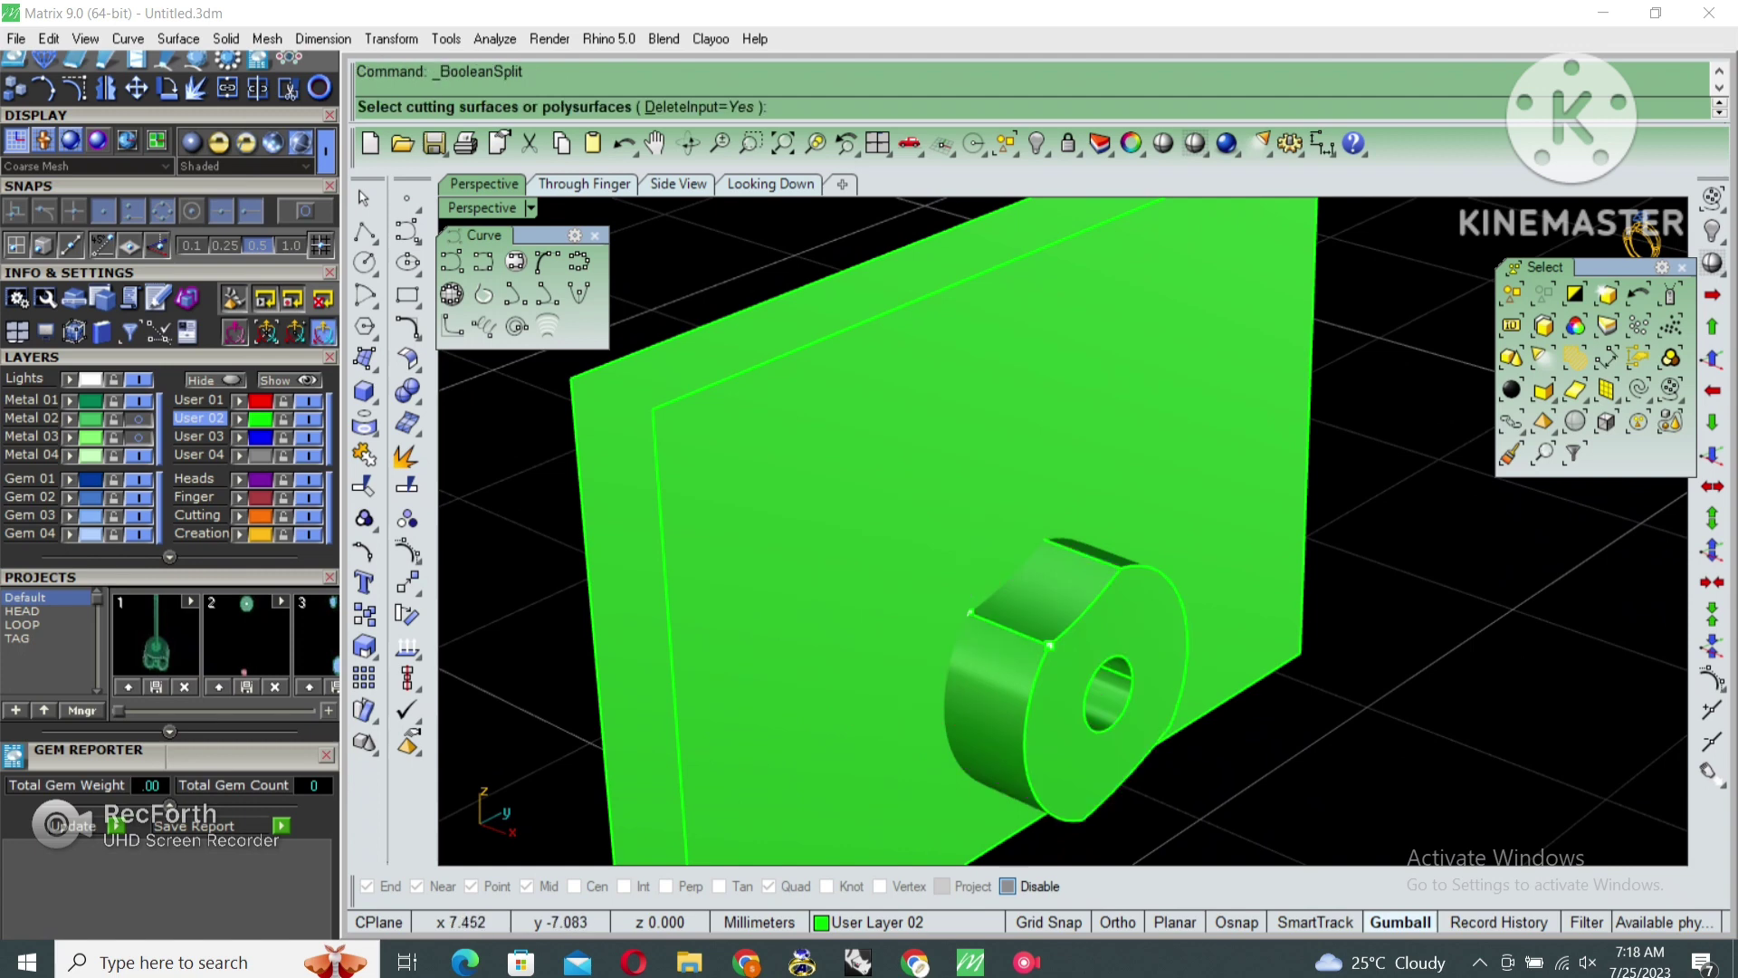
Boolean-split the hinge barrel with both cut planes, and delete the planes, the points and the duplicated edge
click(815, 543)
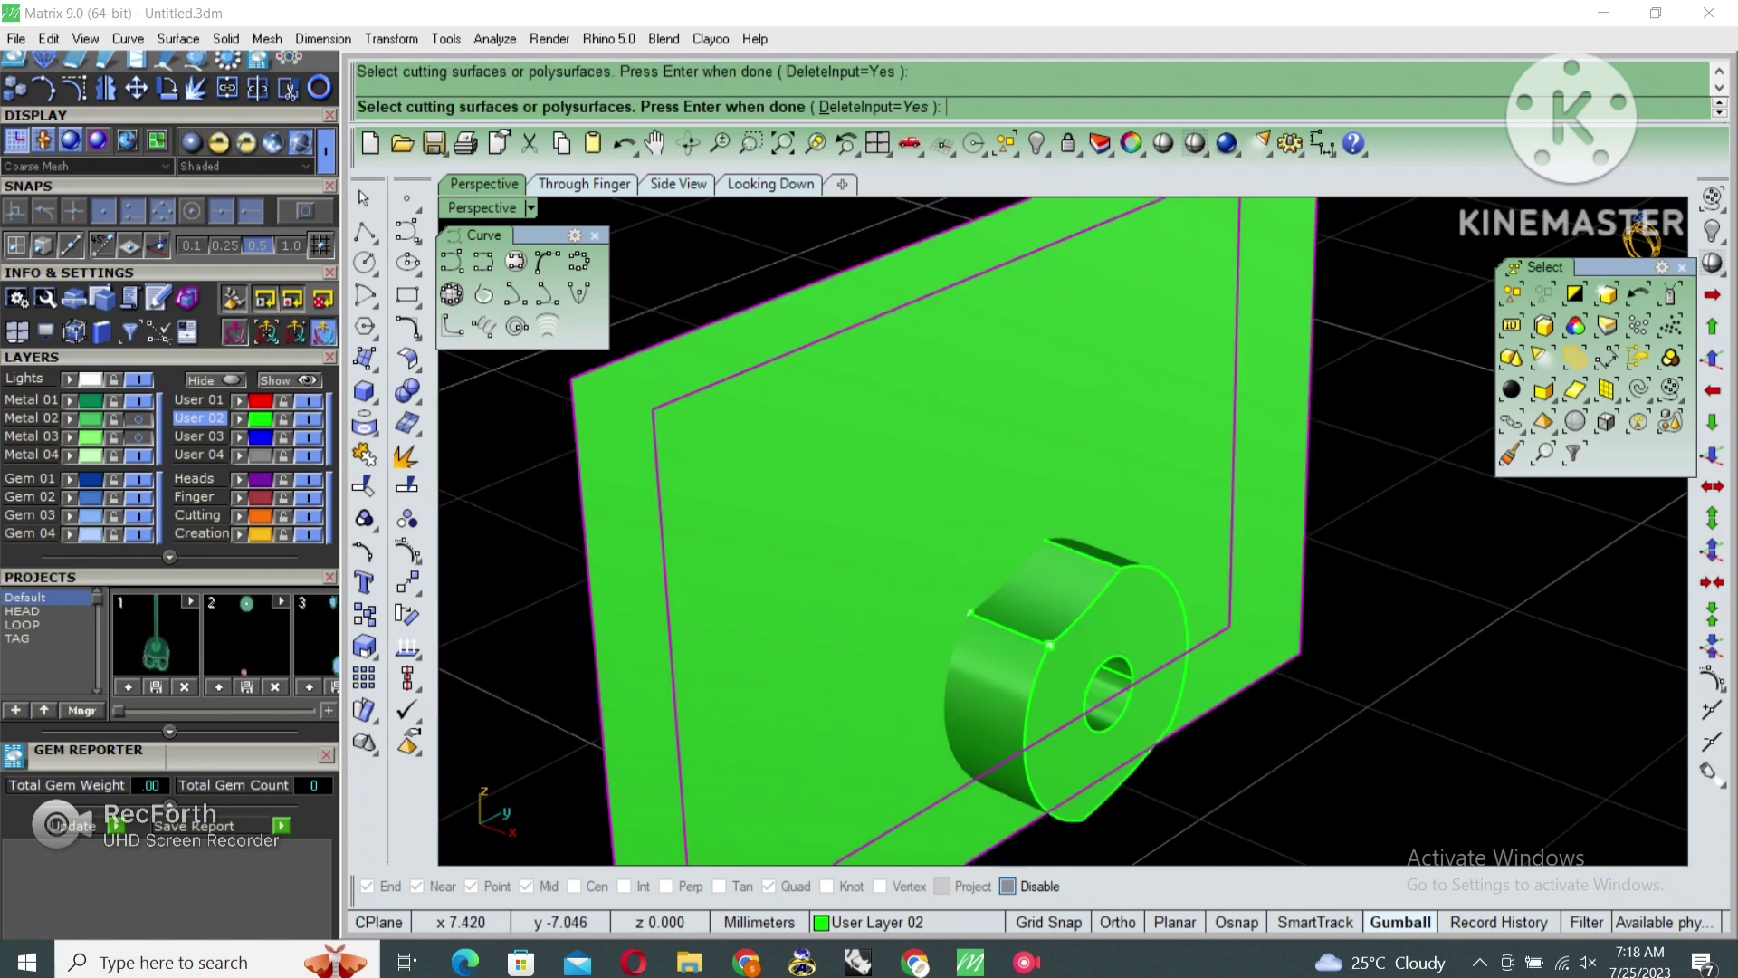
key(Delete)
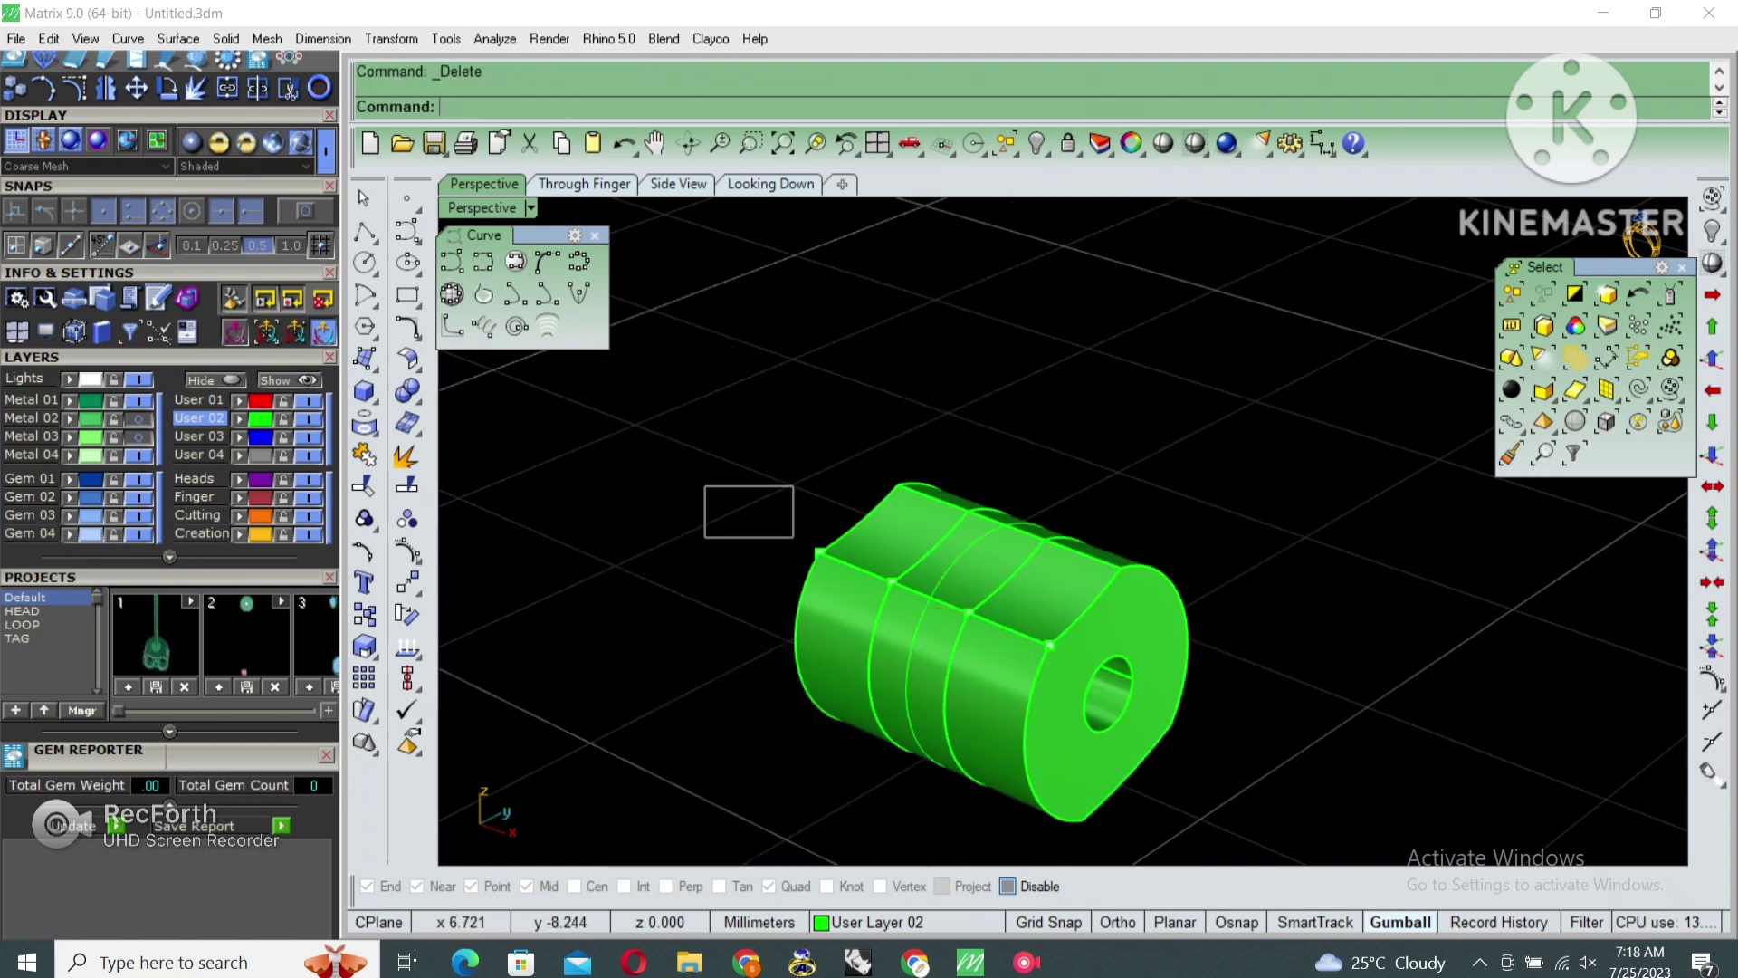
drag(1064, 665, 1063, 665)
right_drag(1064, 665, 1032, 706)
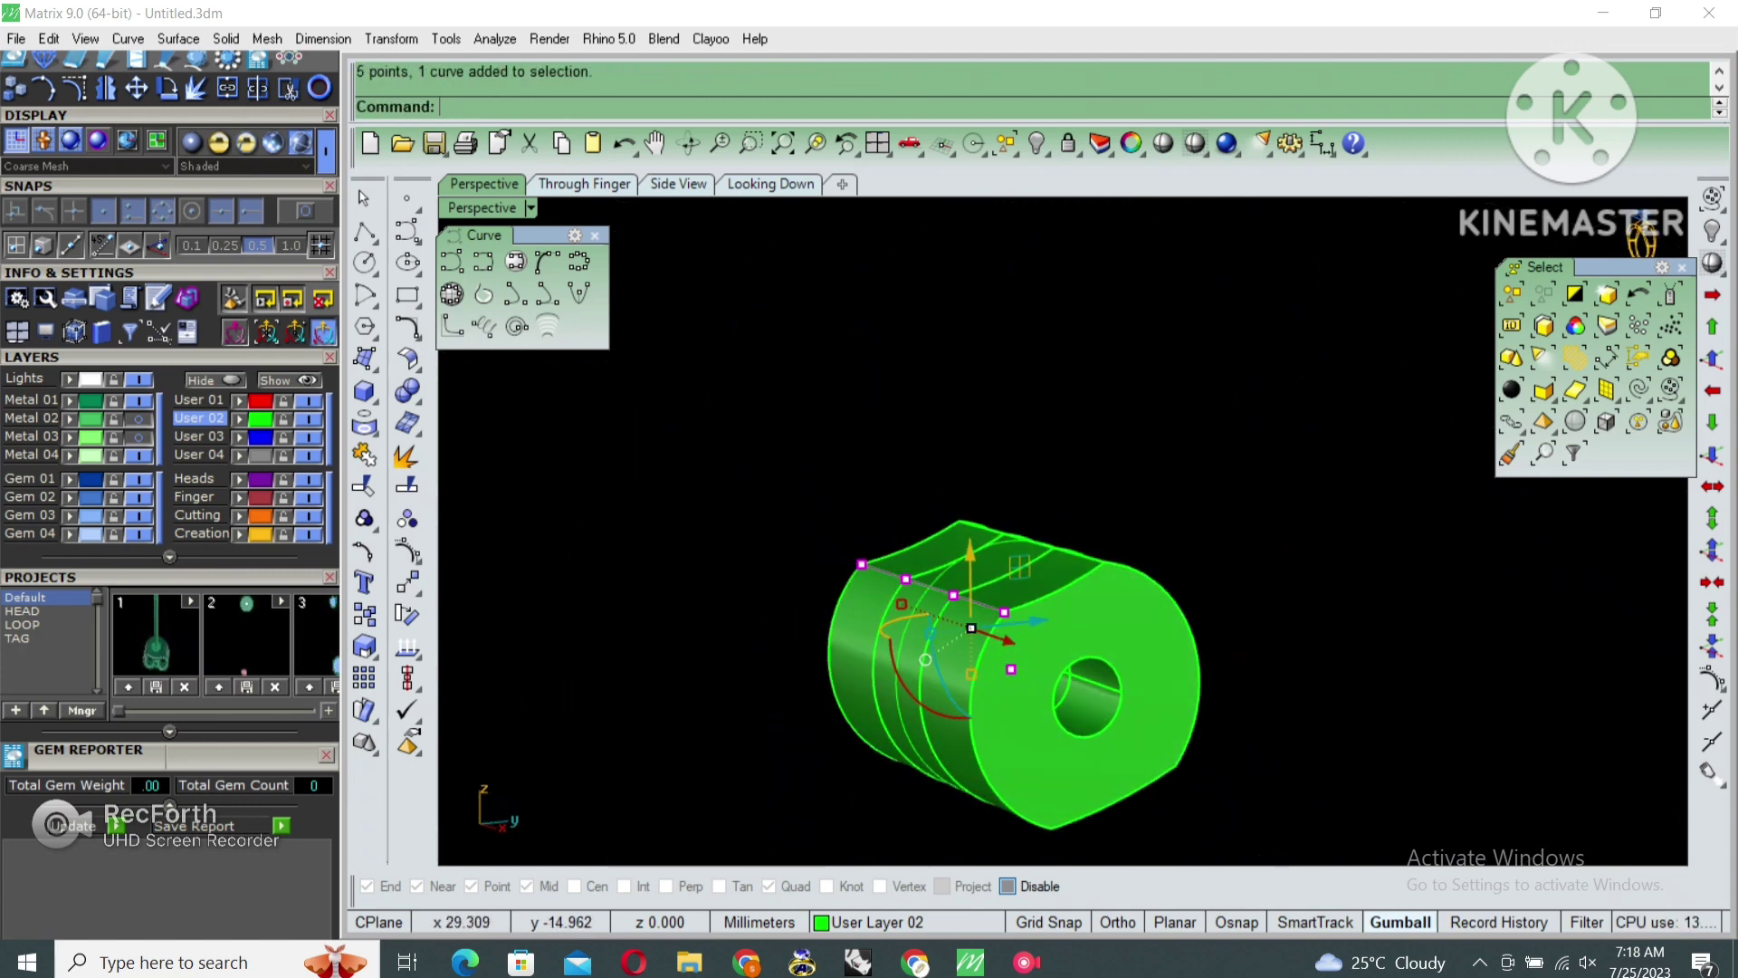
key(Delete)
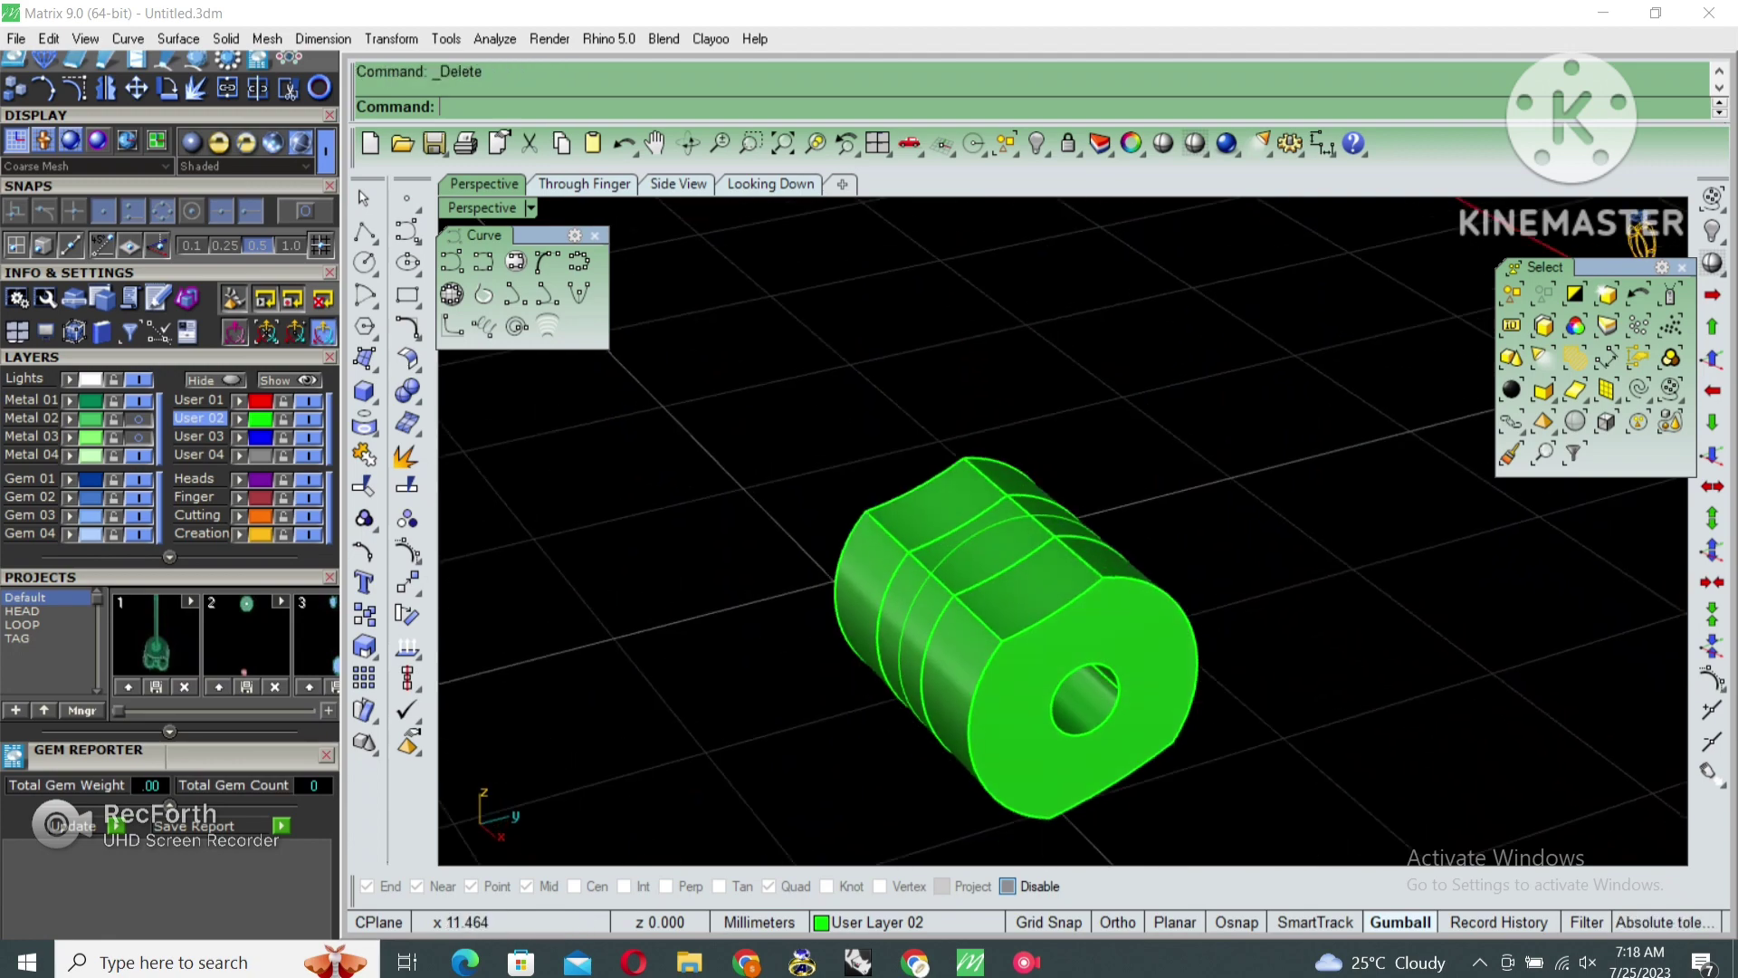
Show the hidden shaped front arm and unite it with the middle knuckle of the hinge barrel
scroll(1059, 534, up, 5)
key(Return)
scroll(1064, 530, down, 5)
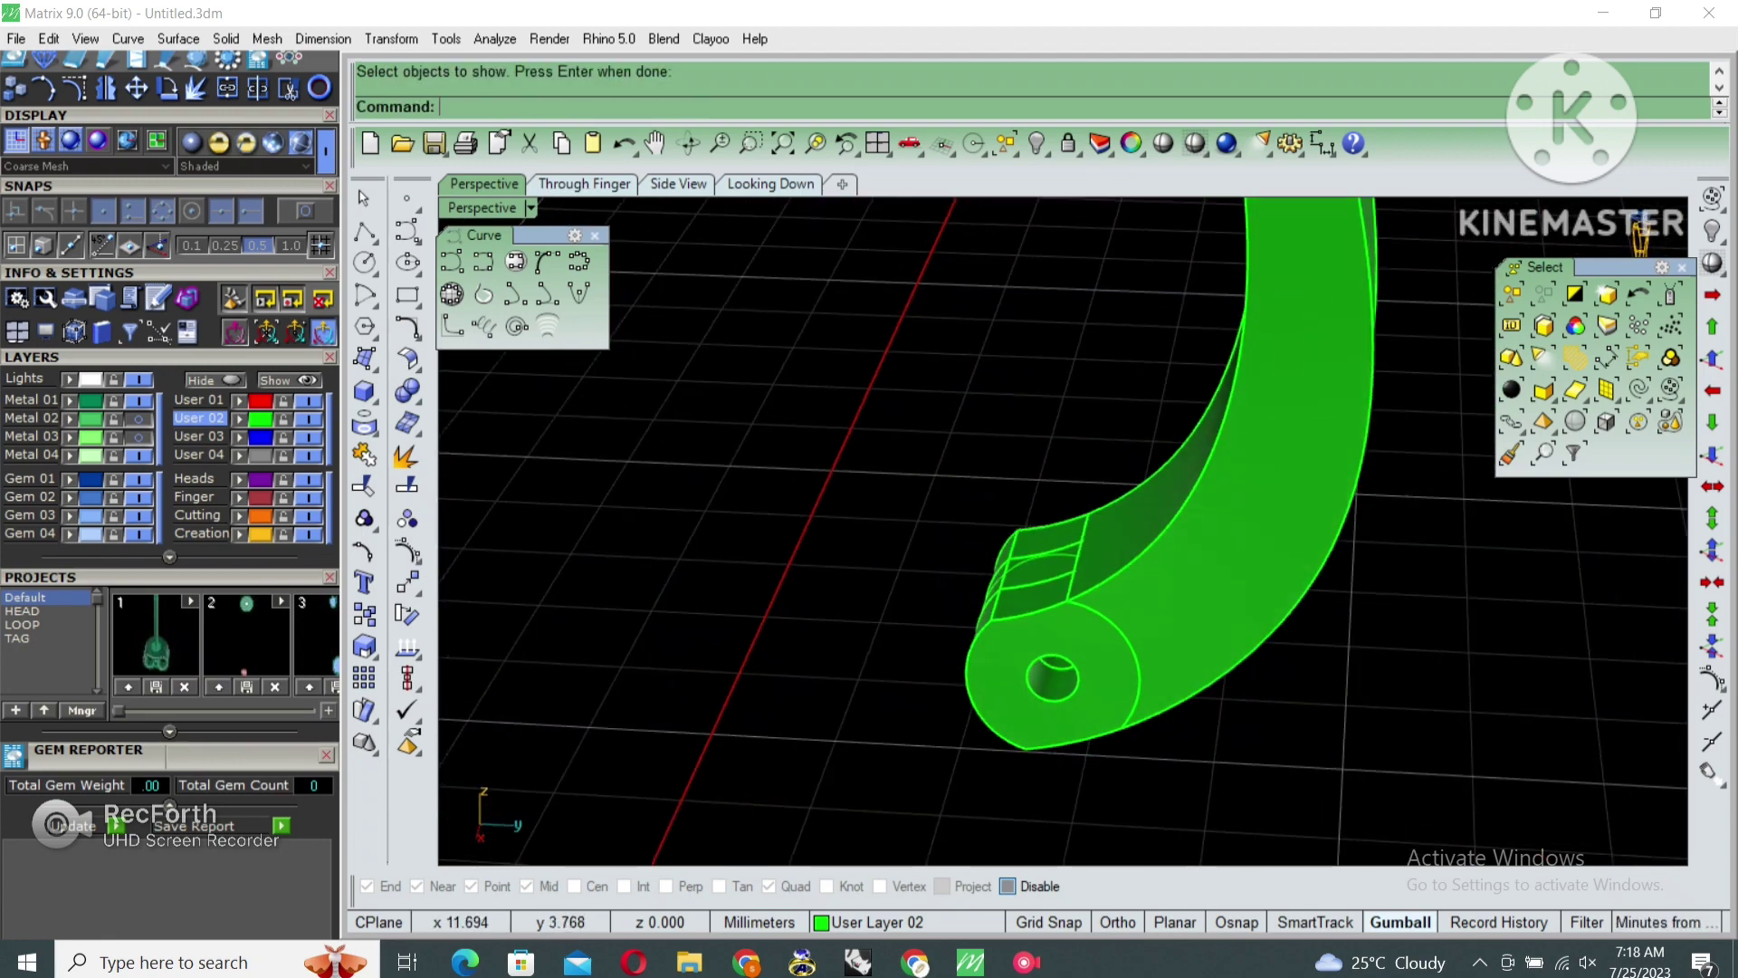
click(1164, 579)
scroll(1064, 529, up, 5)
scroll(1064, 539, down, 3)
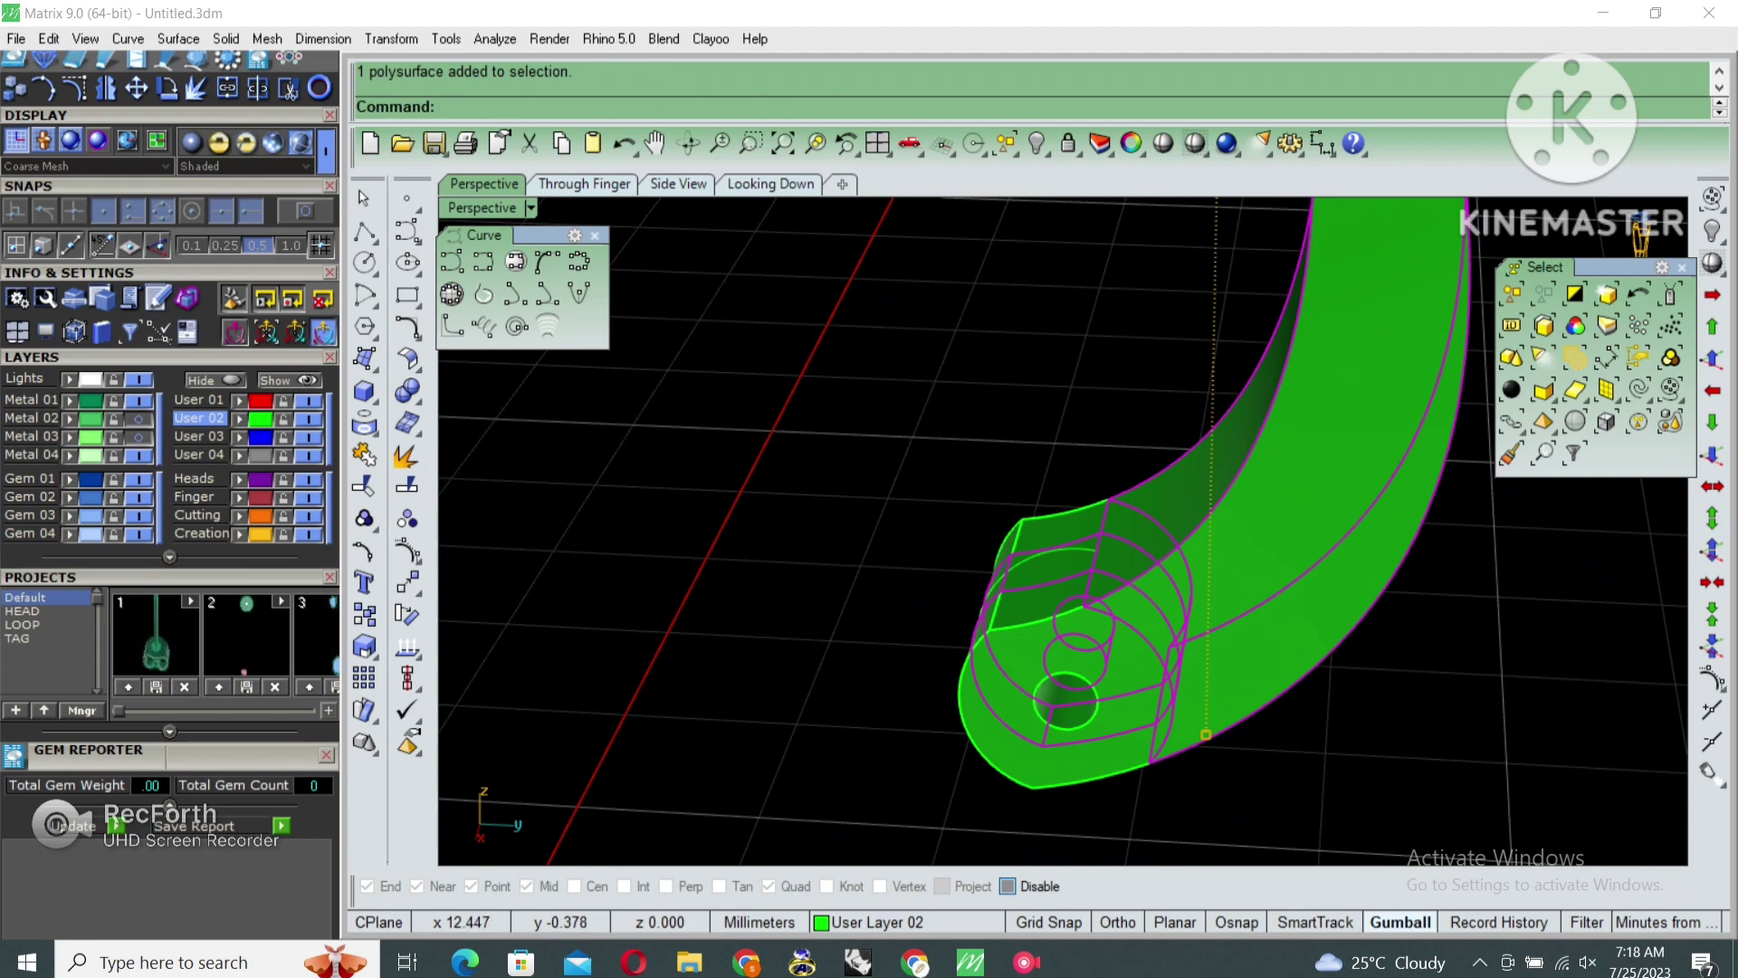
Give the united front arm and middle knuckle a gold display colour, and show the hidden plain arm
right_drag(1064, 530, 1064, 425)
scroll(1063, 530, up, 5)
scroll(1064, 530, down, 3)
key(Return)
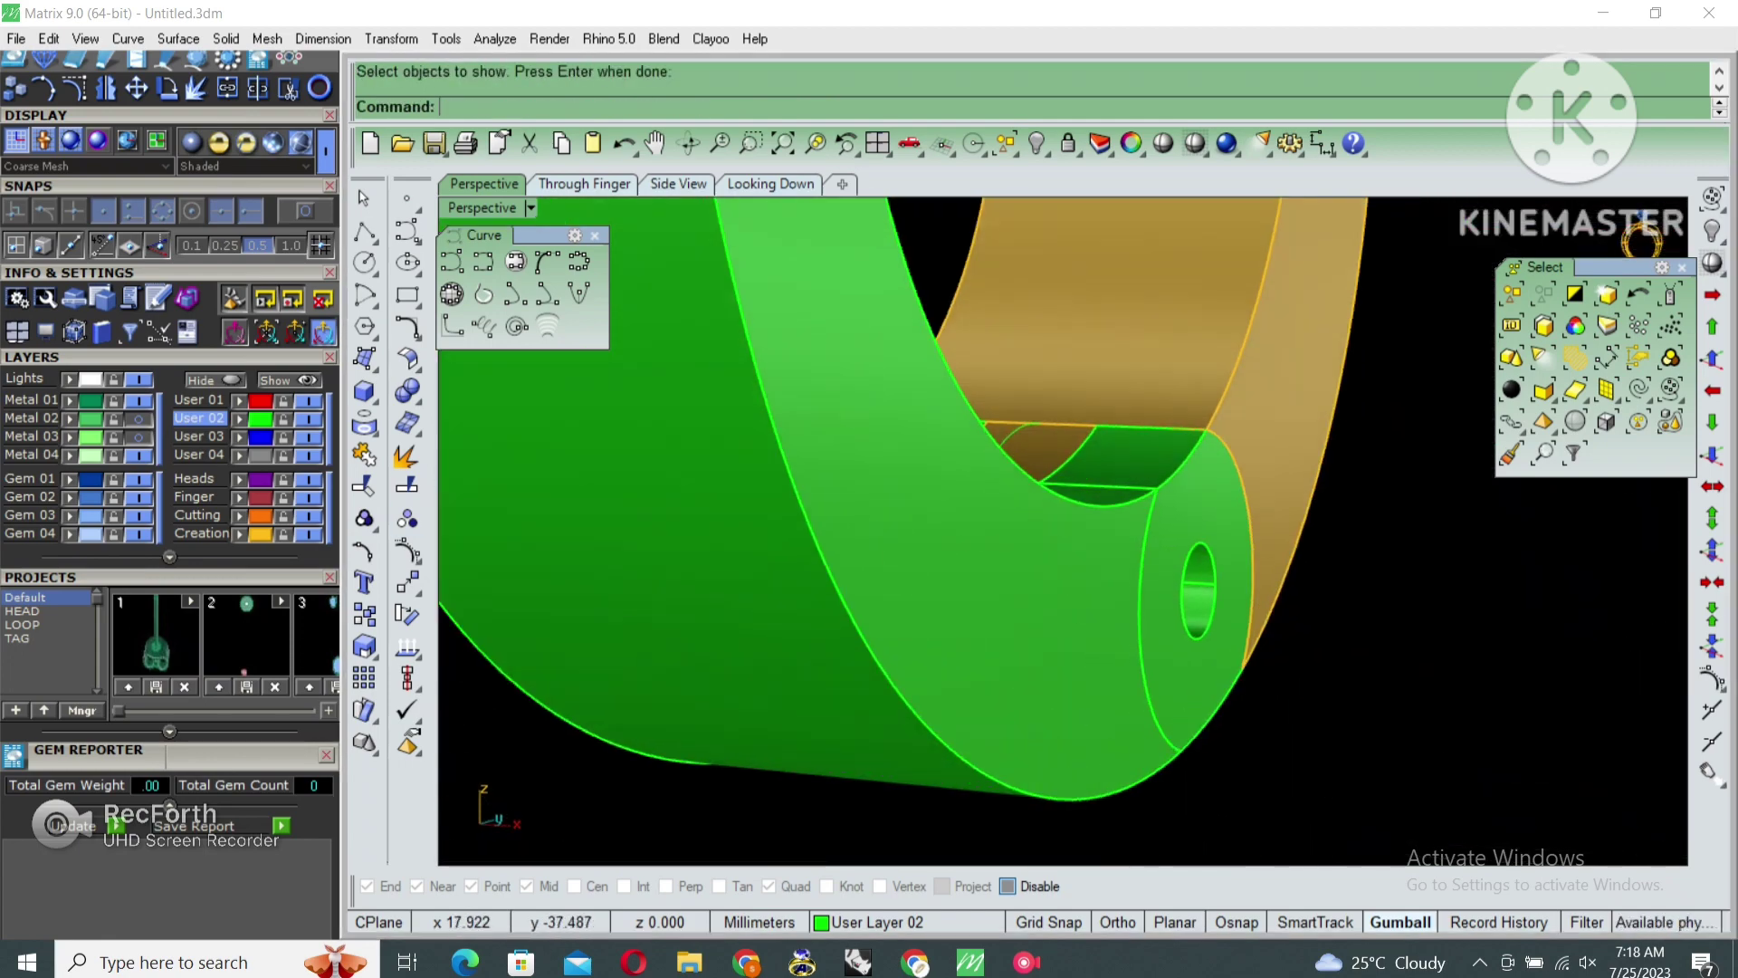
Group the plain green arm with the two outer knuckles of the hinge barrel
click(1065, 541)
scroll(1065, 541, up, 3)
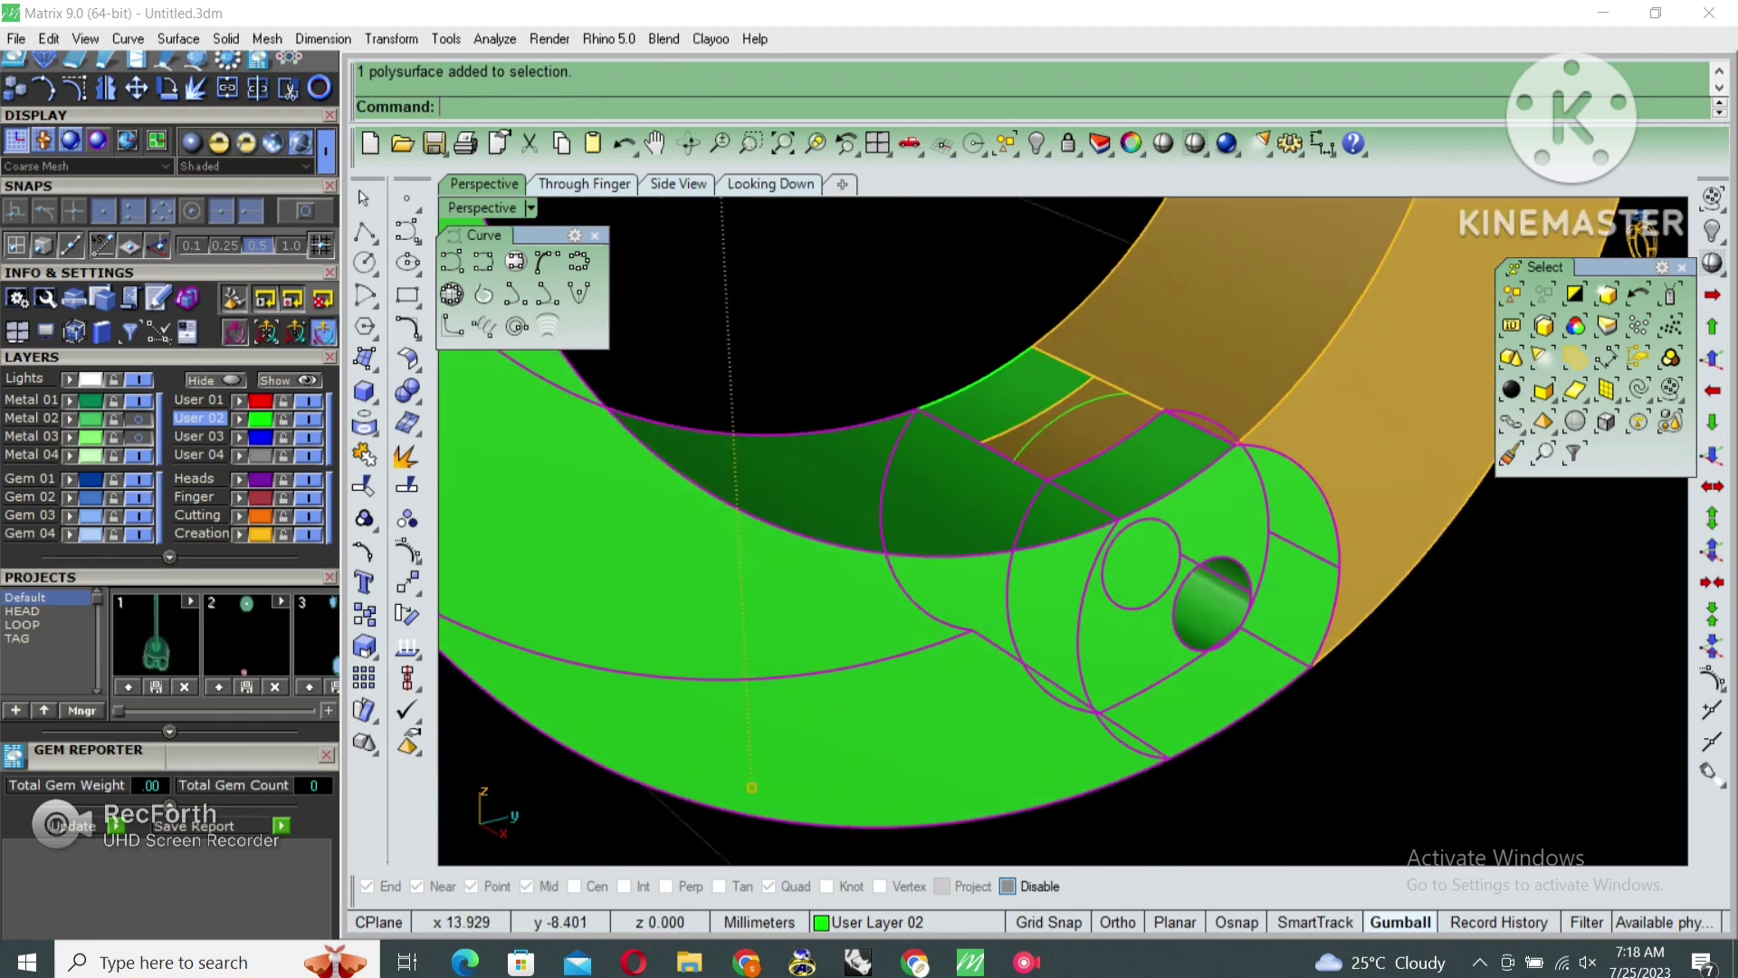
scroll(1065, 542, down, 3)
key(ctrl+g)
scroll(1065, 542, down, 4)
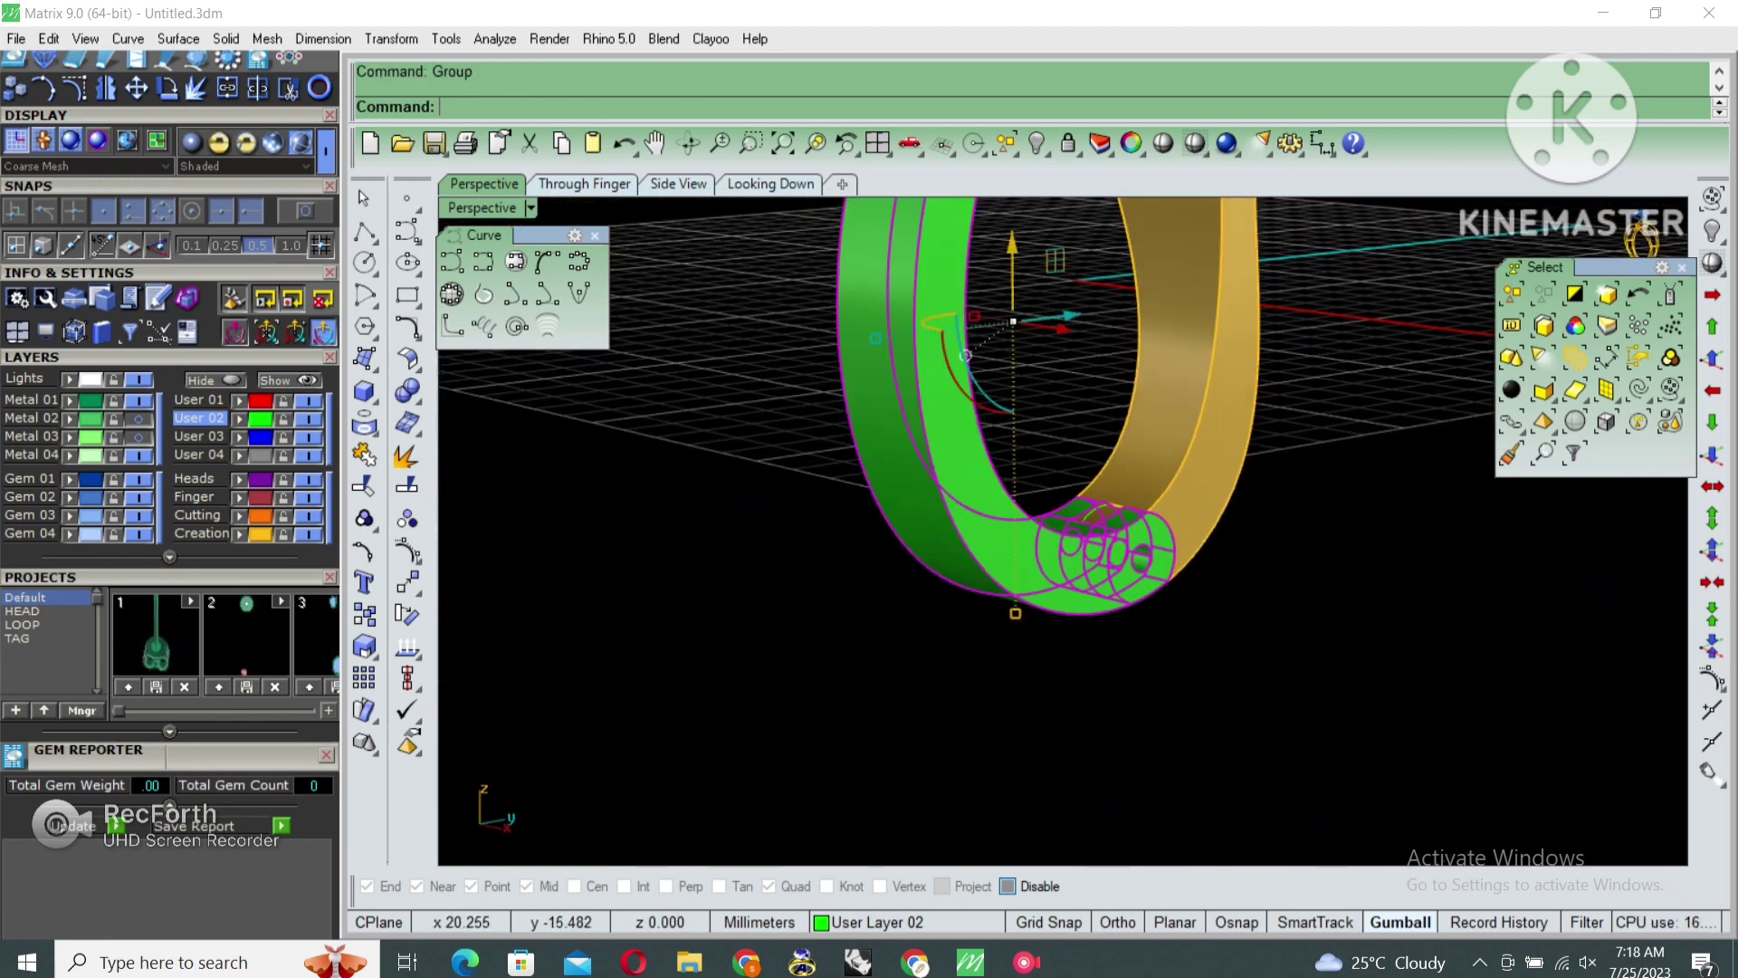
right_drag(1065, 541, 1132, 542)
click(1041, 434)
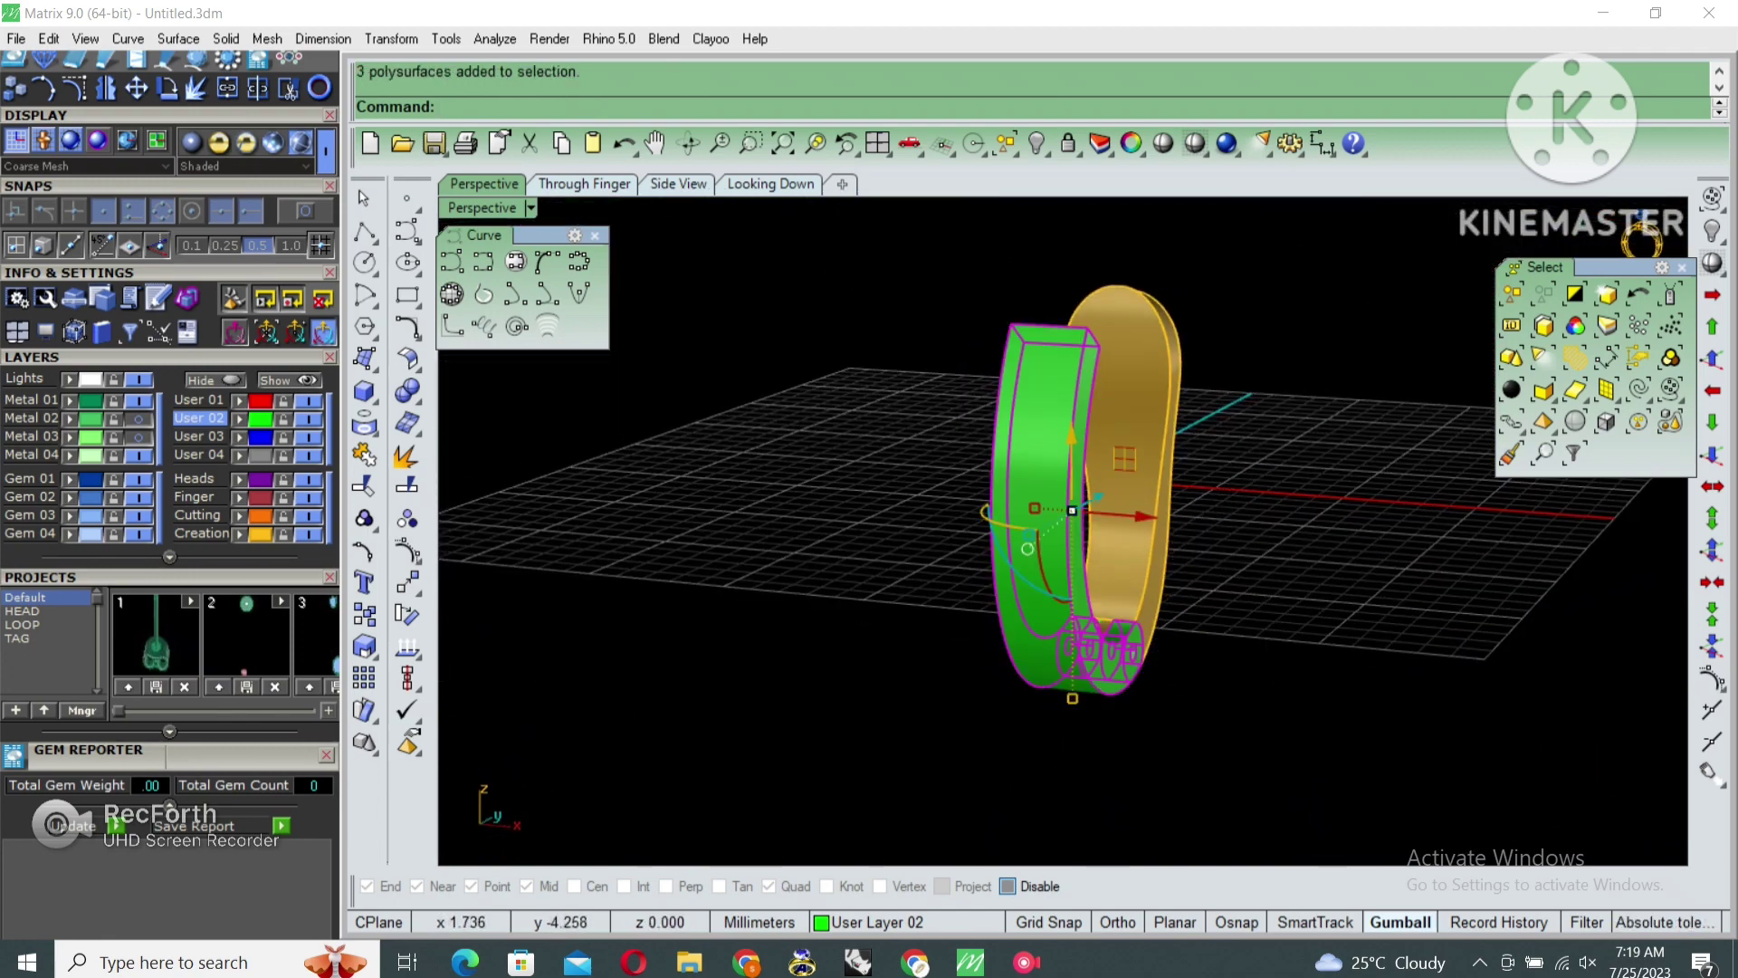
Show the hidden block at the green arm's upper end, and hide the gold arm
right_click(283, 380)
key(Return)
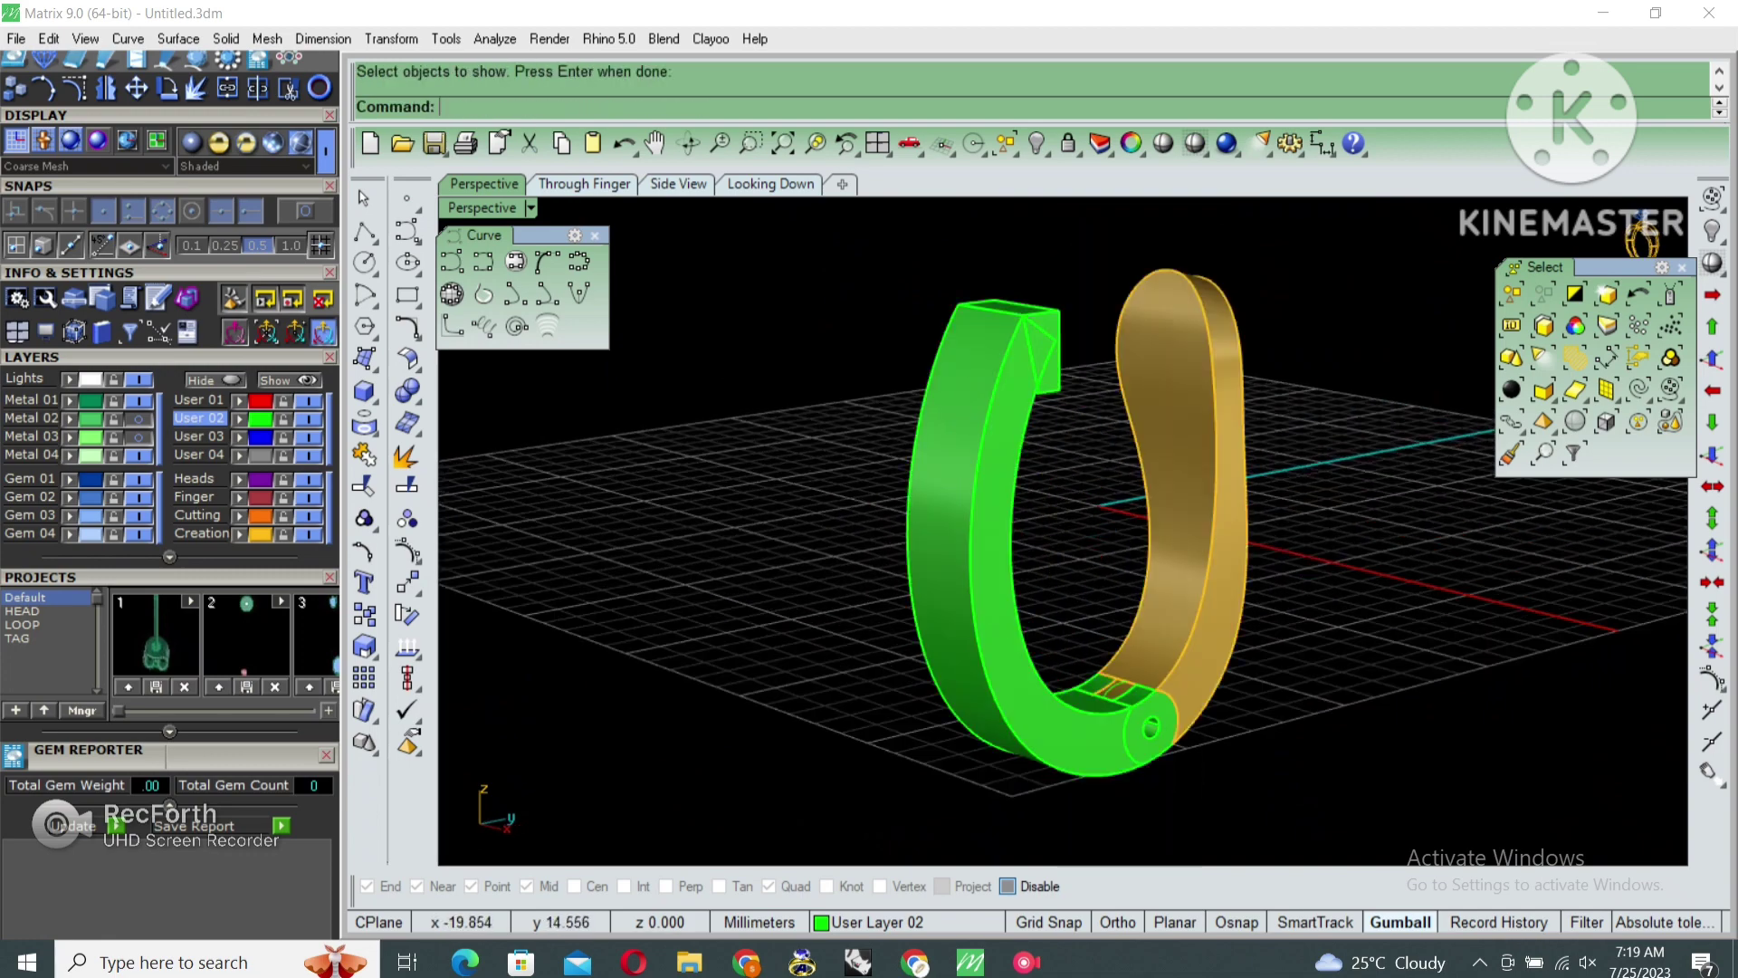
click(1020, 381)
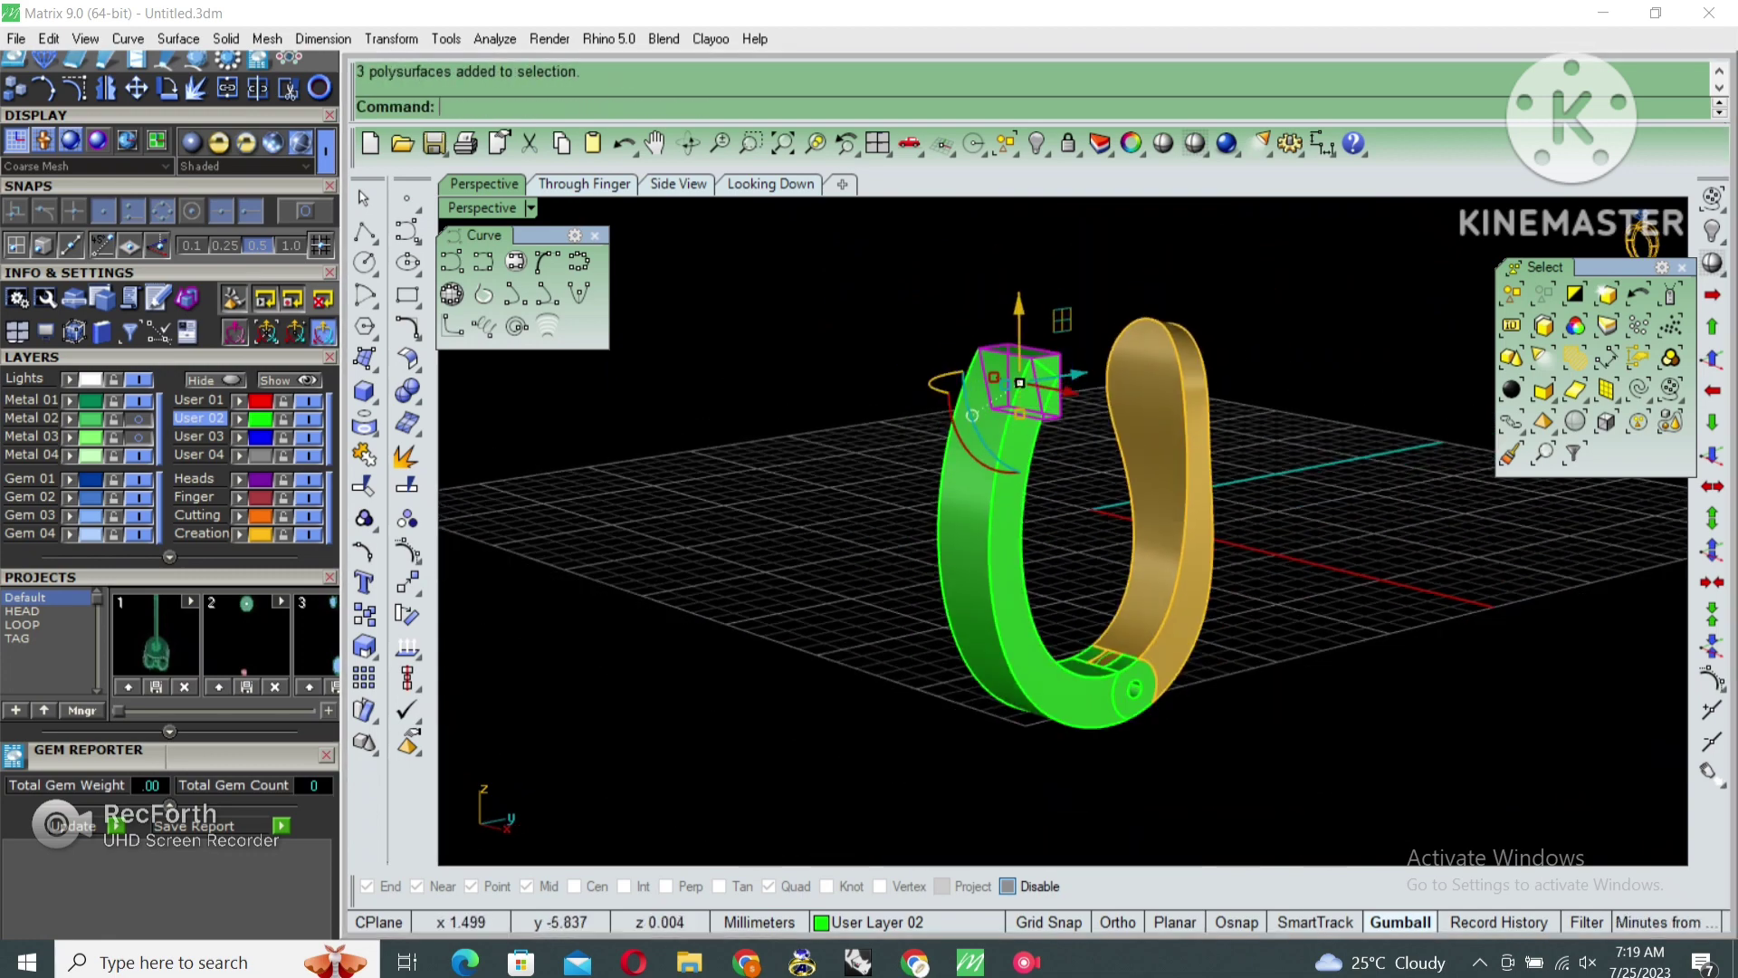
click(1020, 381)
text(hide)
key(Return)
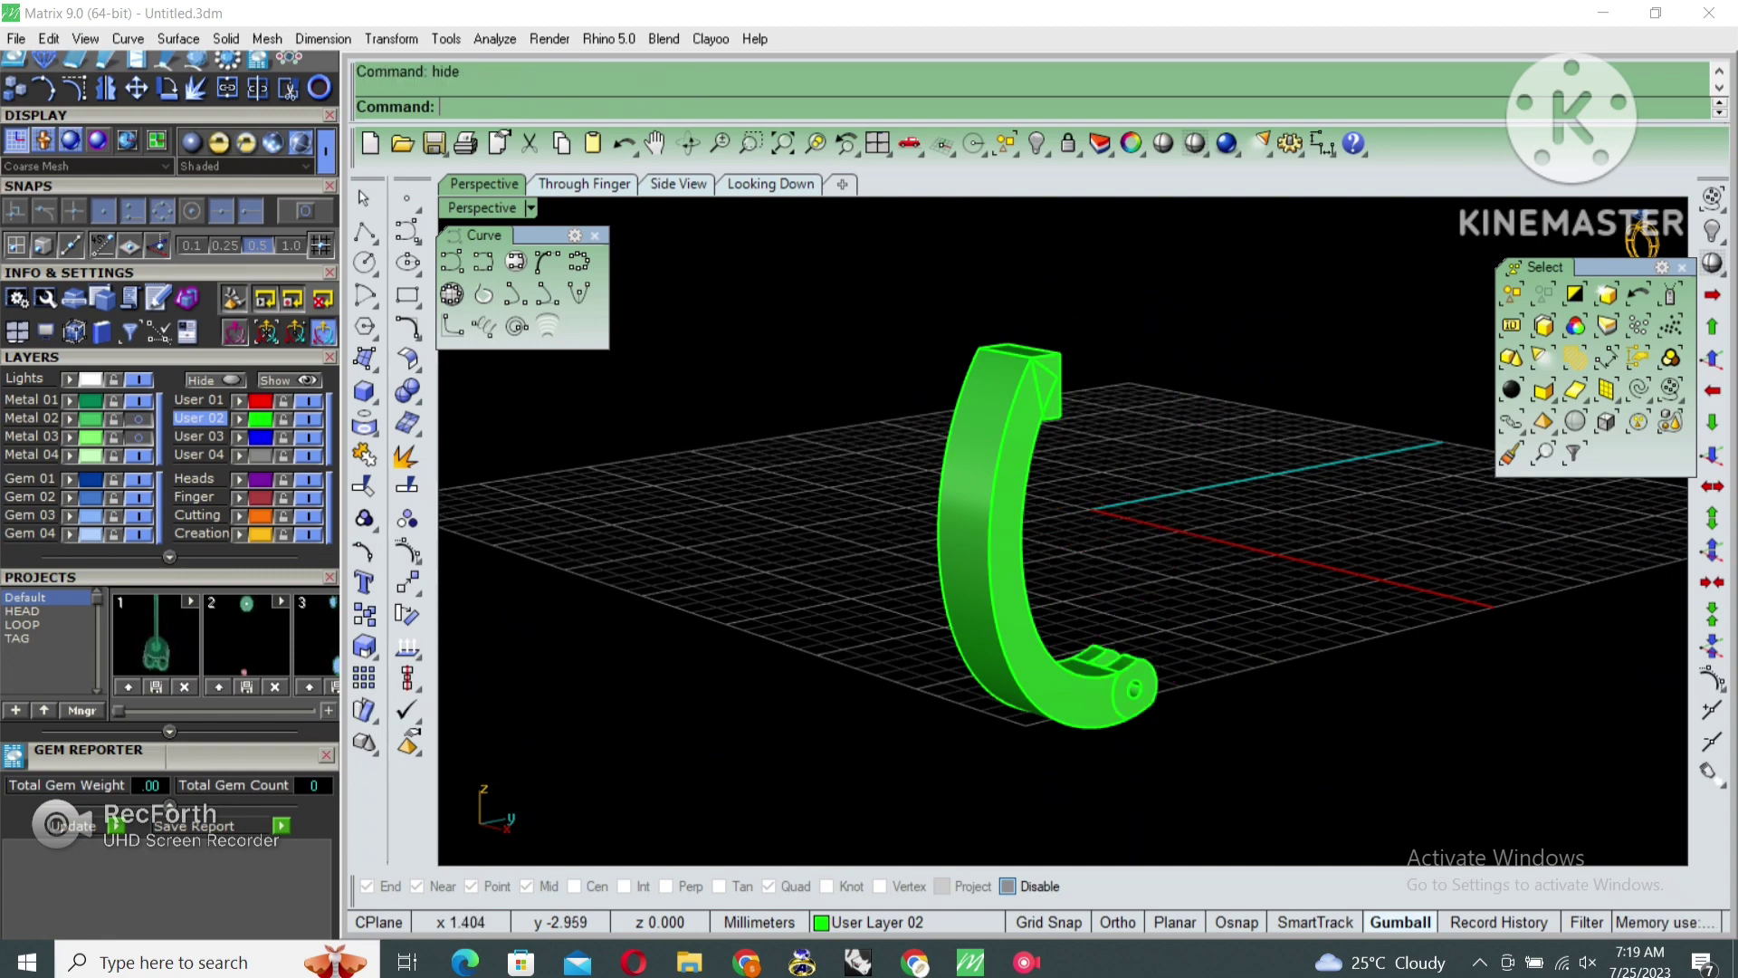
Extract the outer curved face of the green arm with ExtractSrf, using Copy=No
key(Left)
key(Left)
key(Left)
key(Left)
key(Left)
key(Left)
key(Left)
key(Left)
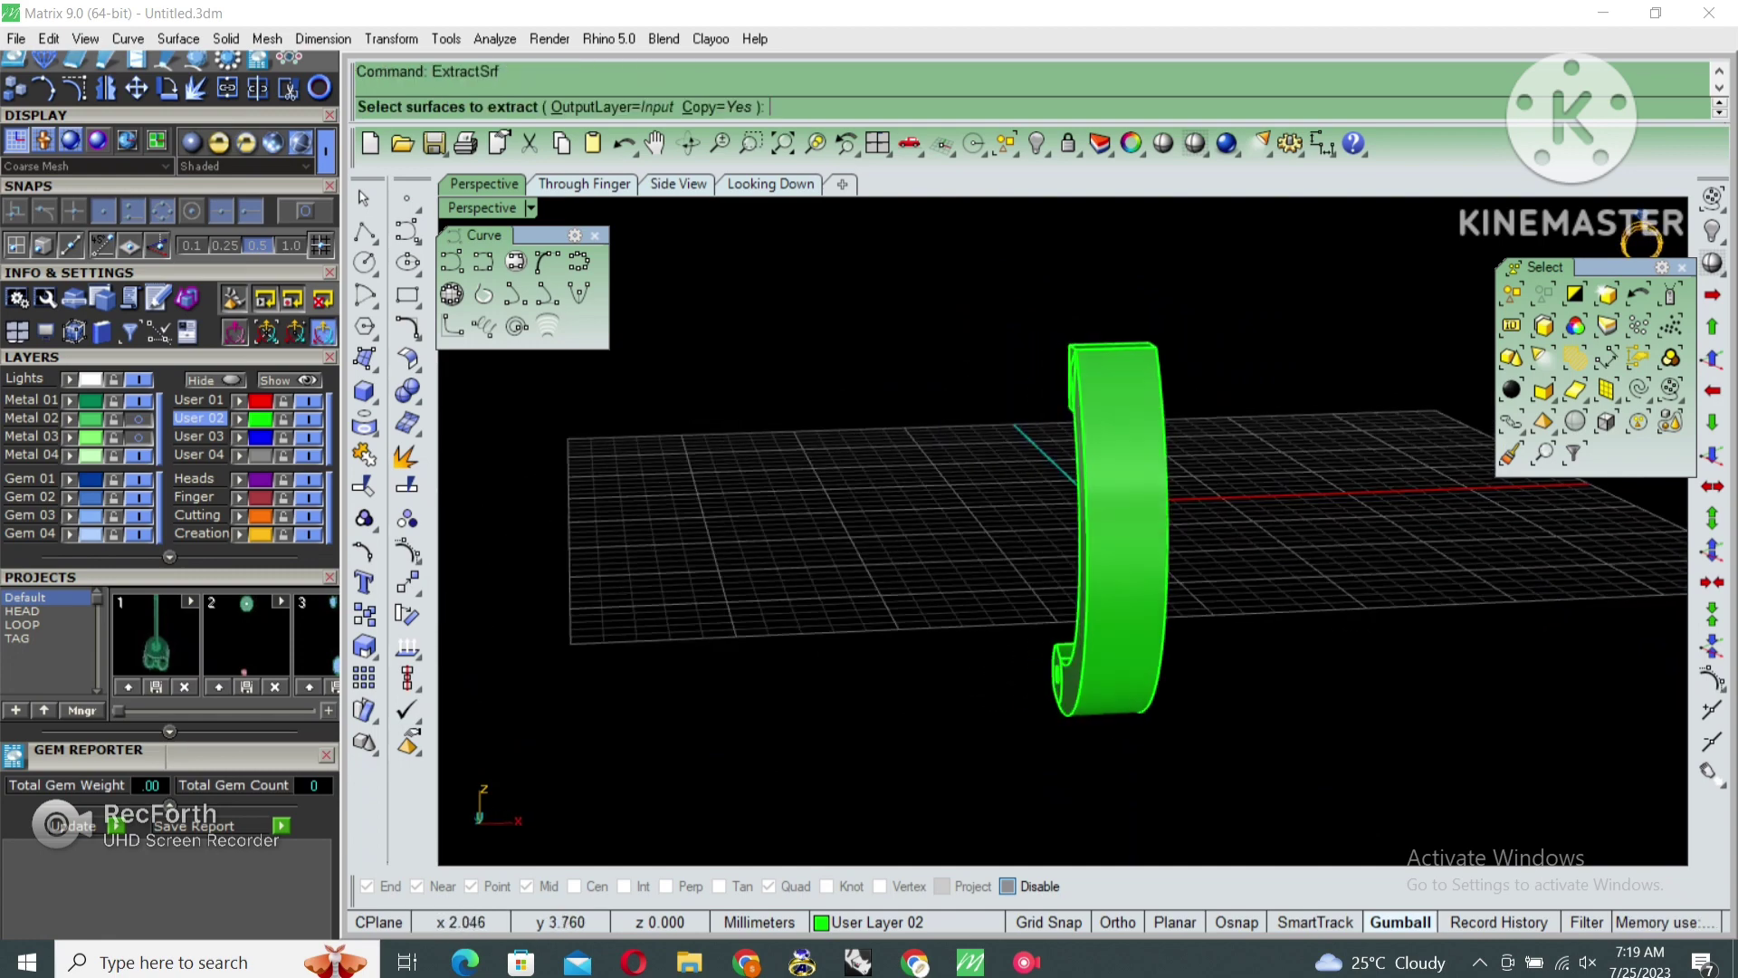
scroll(1130, 490, up, 3)
click(716, 107)
click(1114, 543)
key(Down)
key(Down)
key(Down)
key(Down)
key(Down)
key(Down)
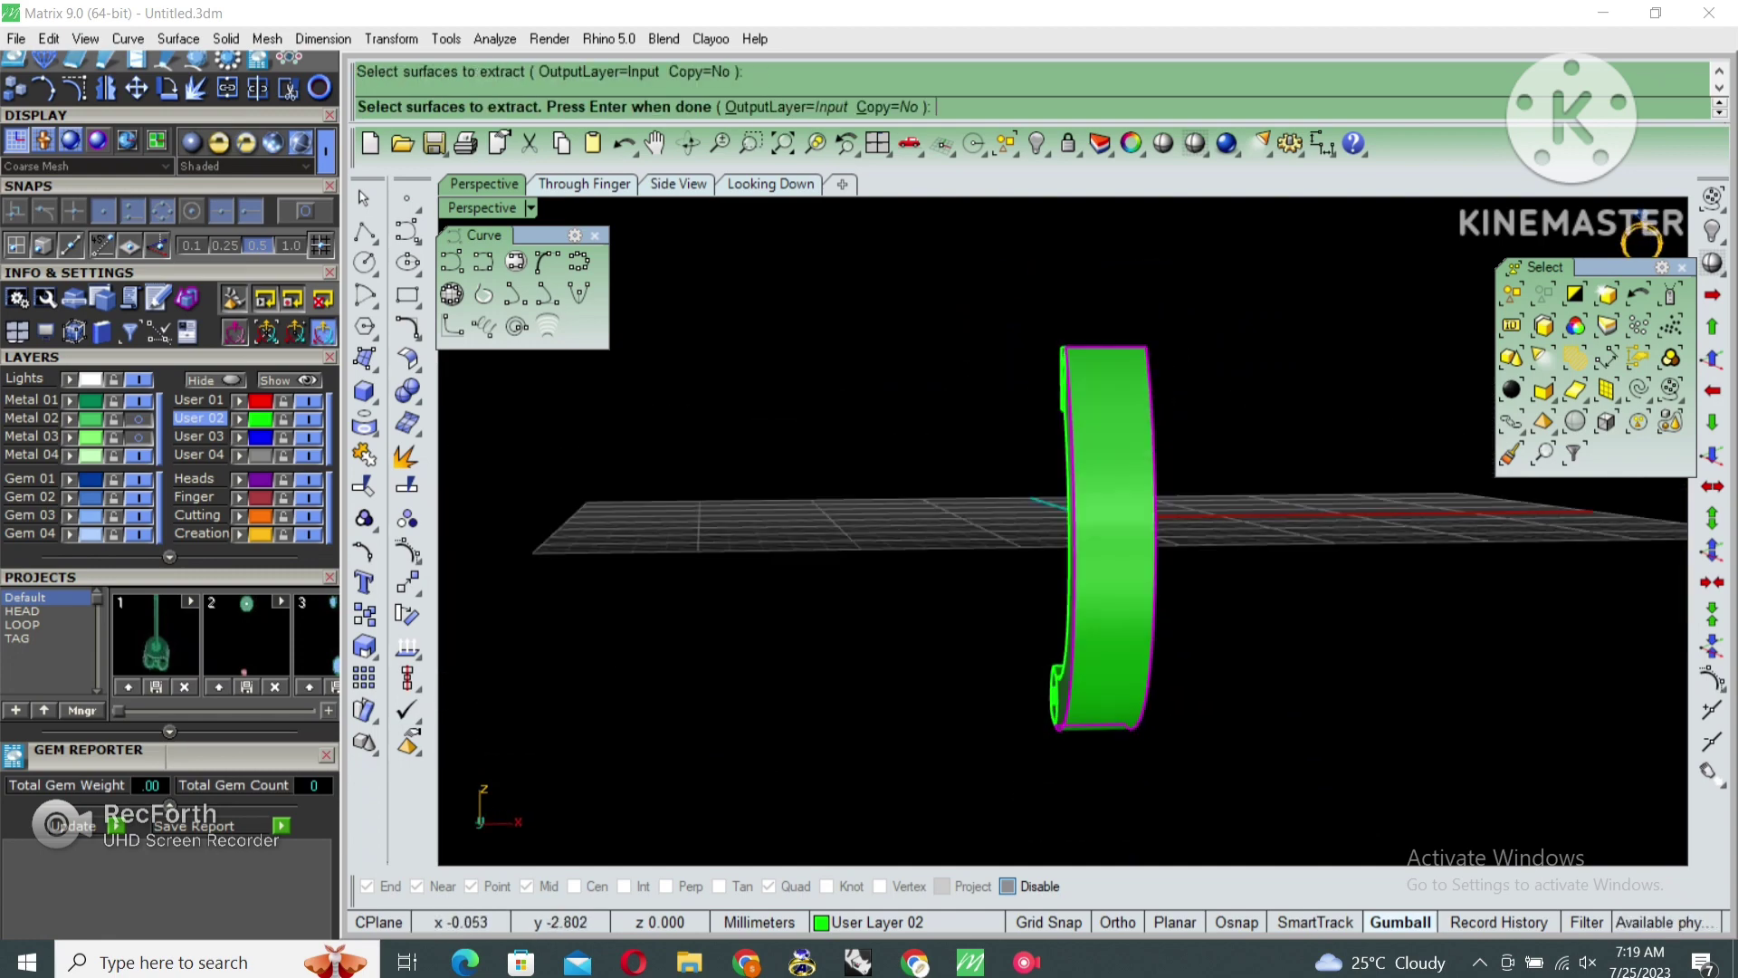
key(Up)
key(Up)
key(Up)
key(Up)
key(Up)
key(Up)
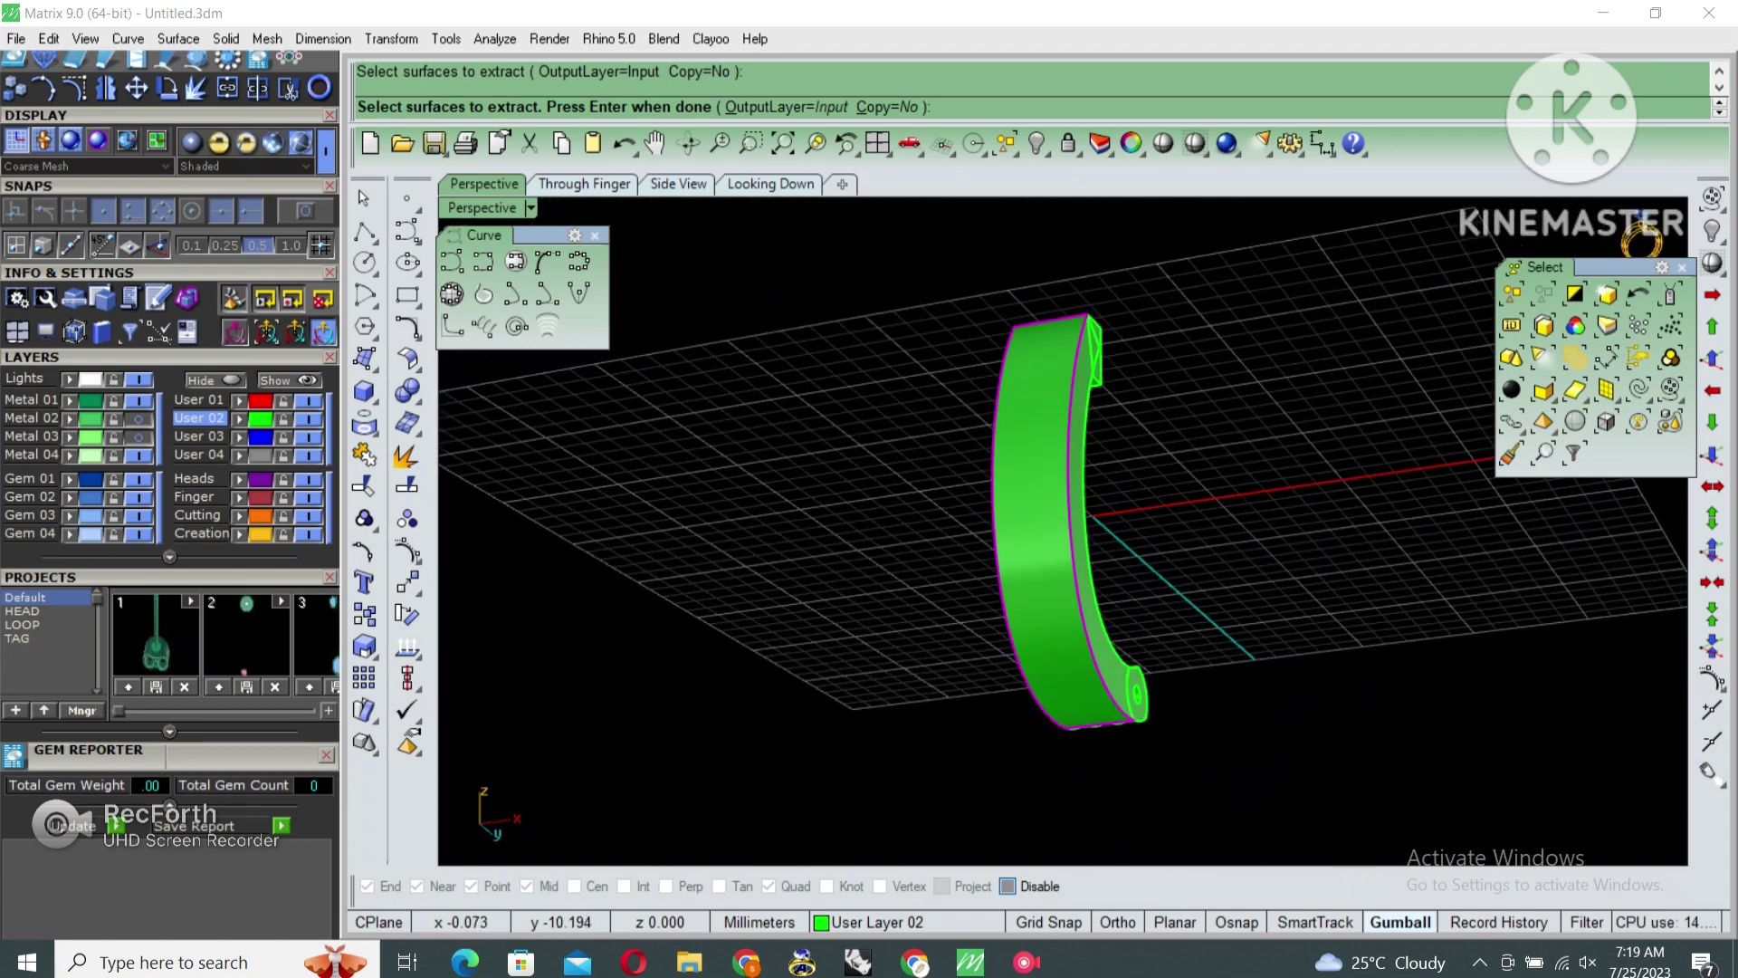
key(Return)
Lock everything except the extracted outer face, and duplicate that face's border
key(Left)
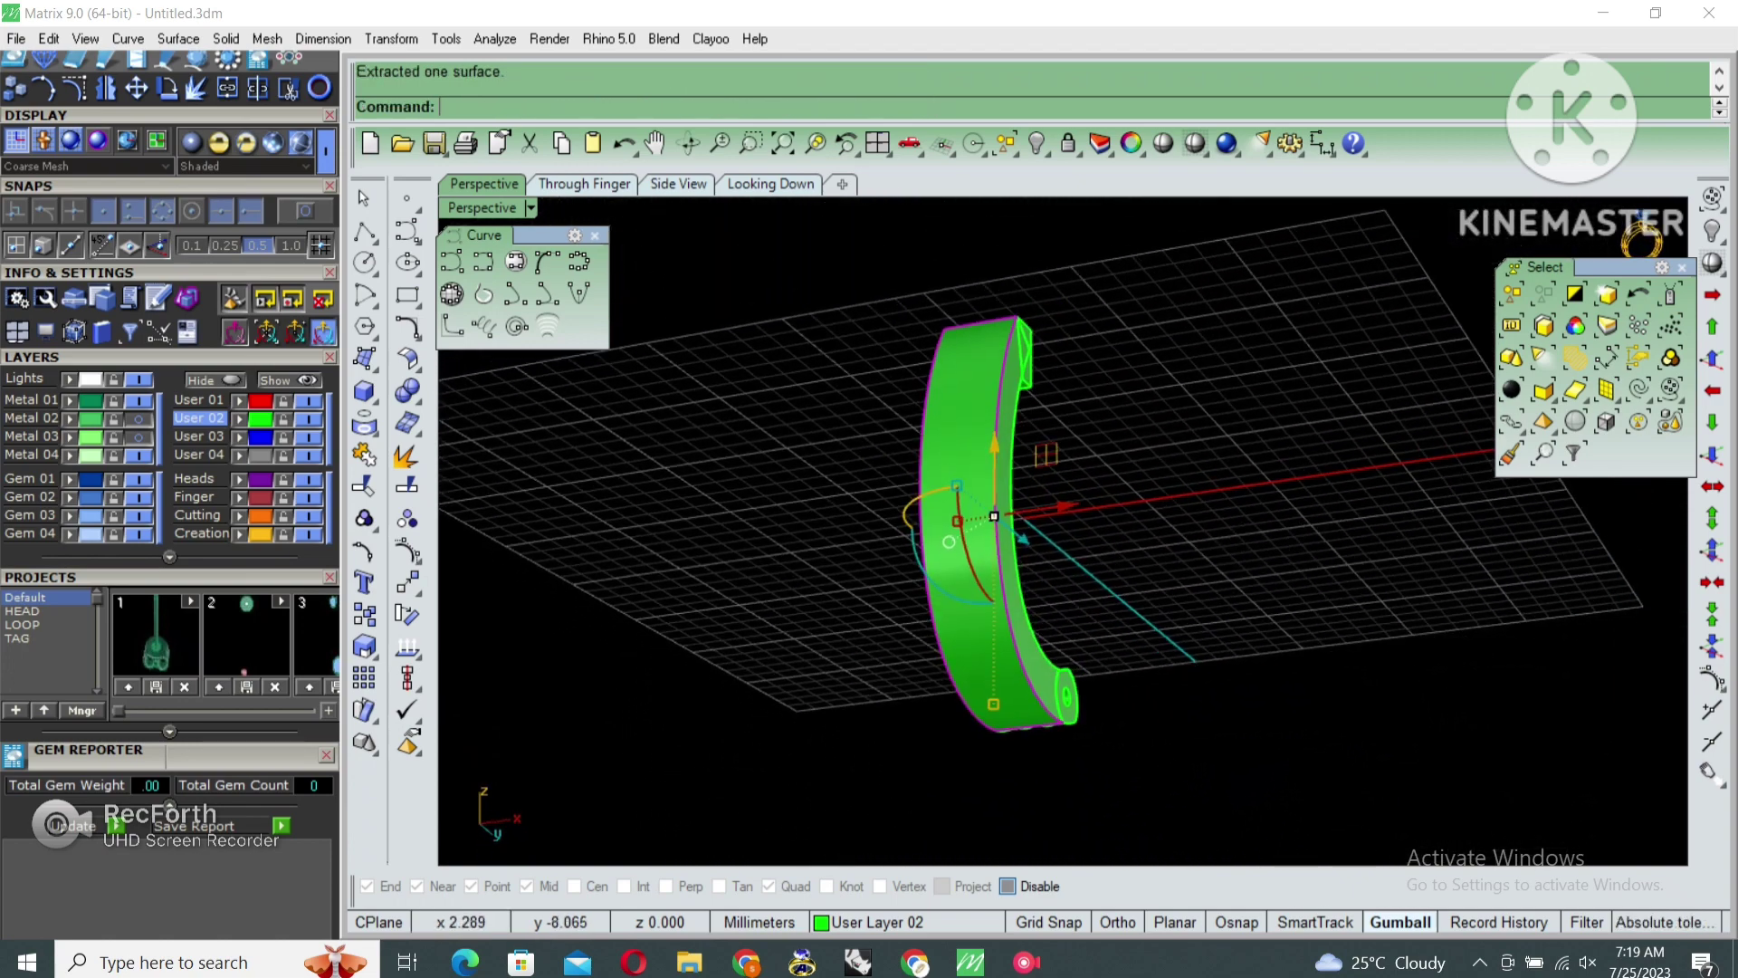
key(Up)
key(Up)
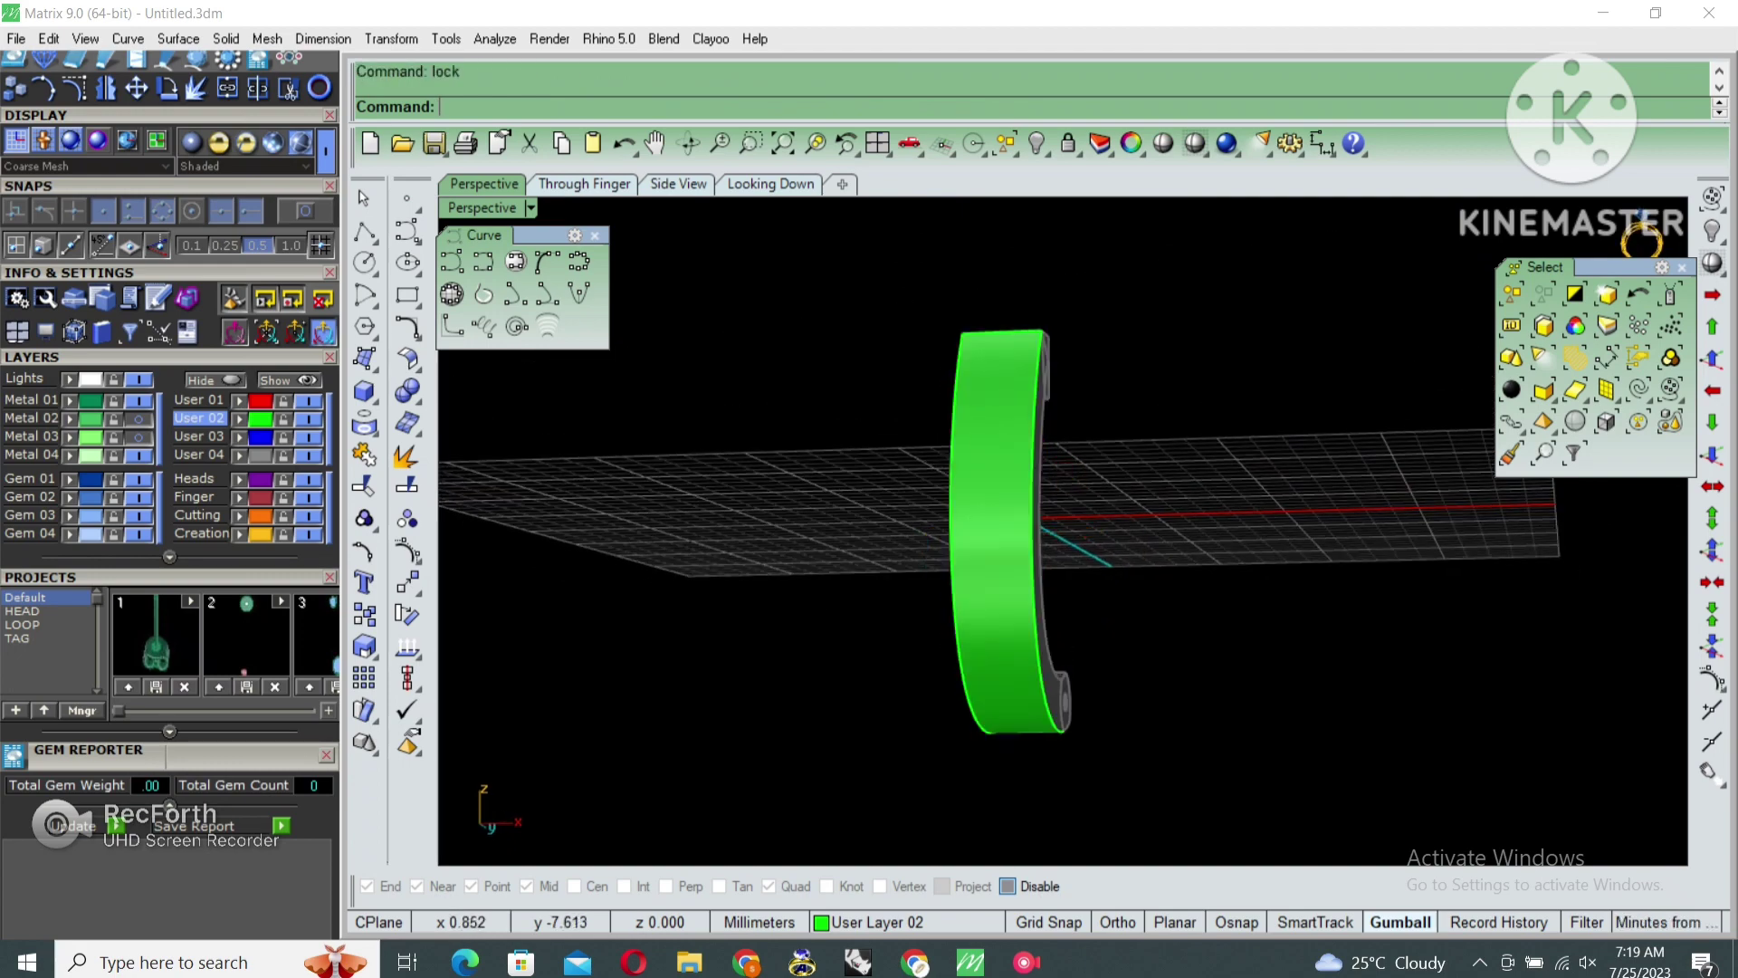
click(996, 452)
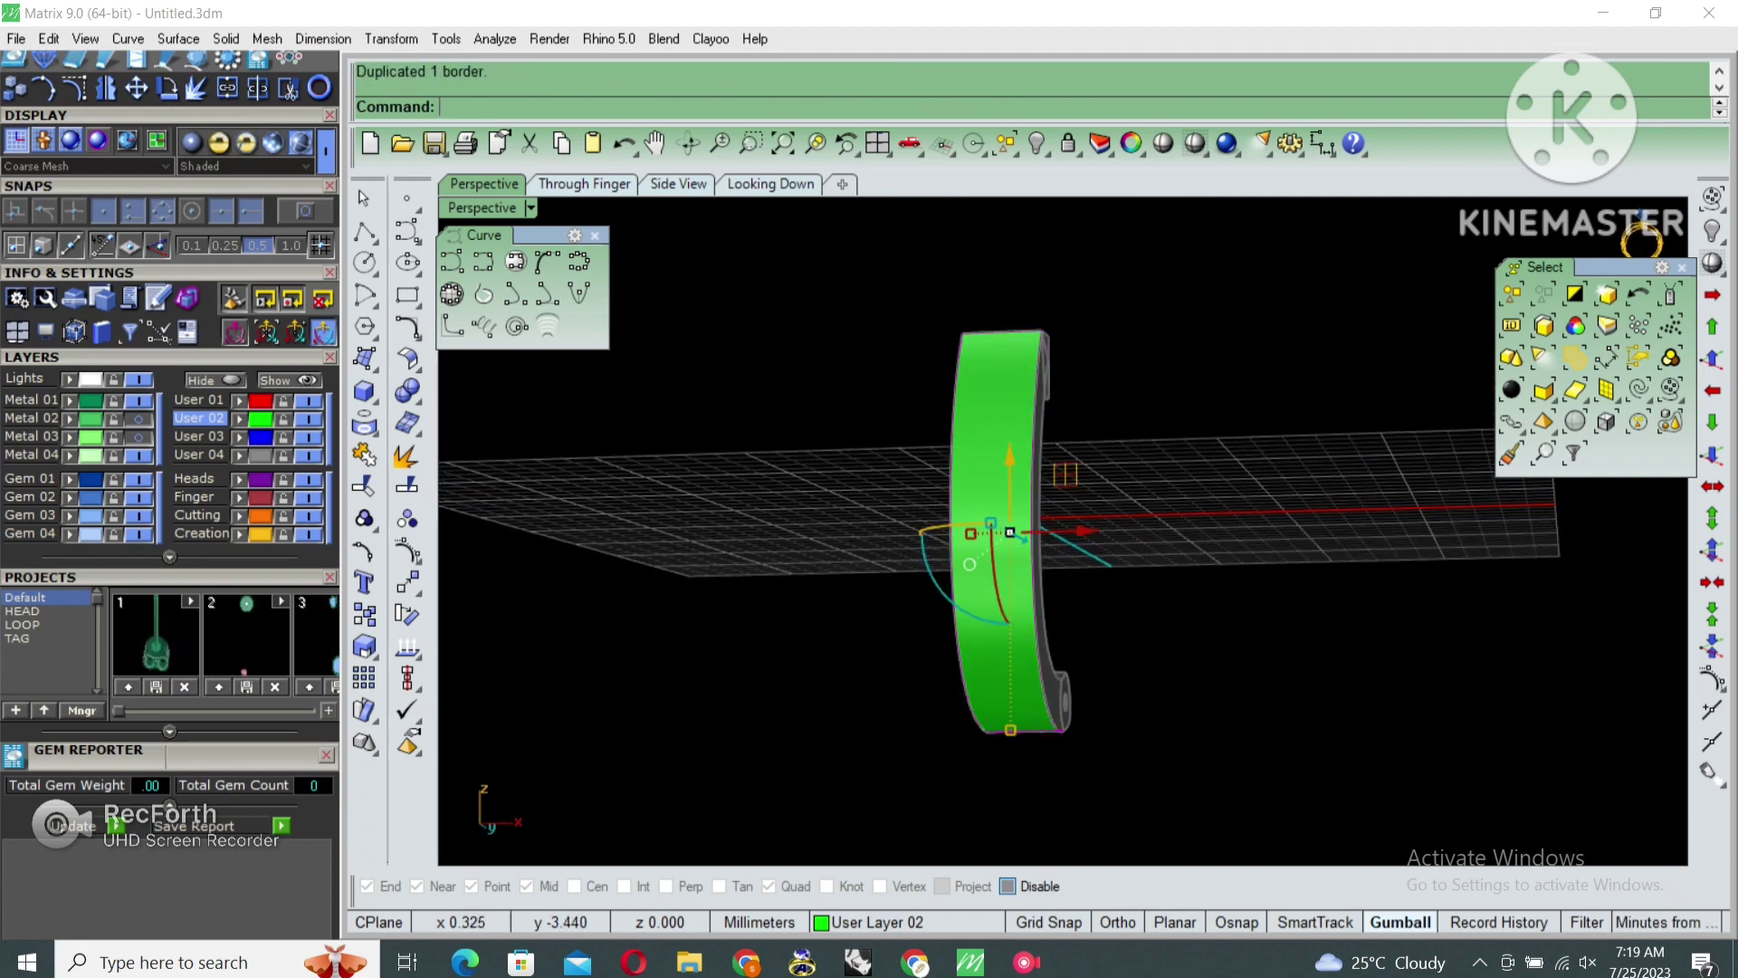
Try offsetting the face's border inward on the surface, starting with a distance of 0.5, and delete the trial curves
key(Up)
key(Return)
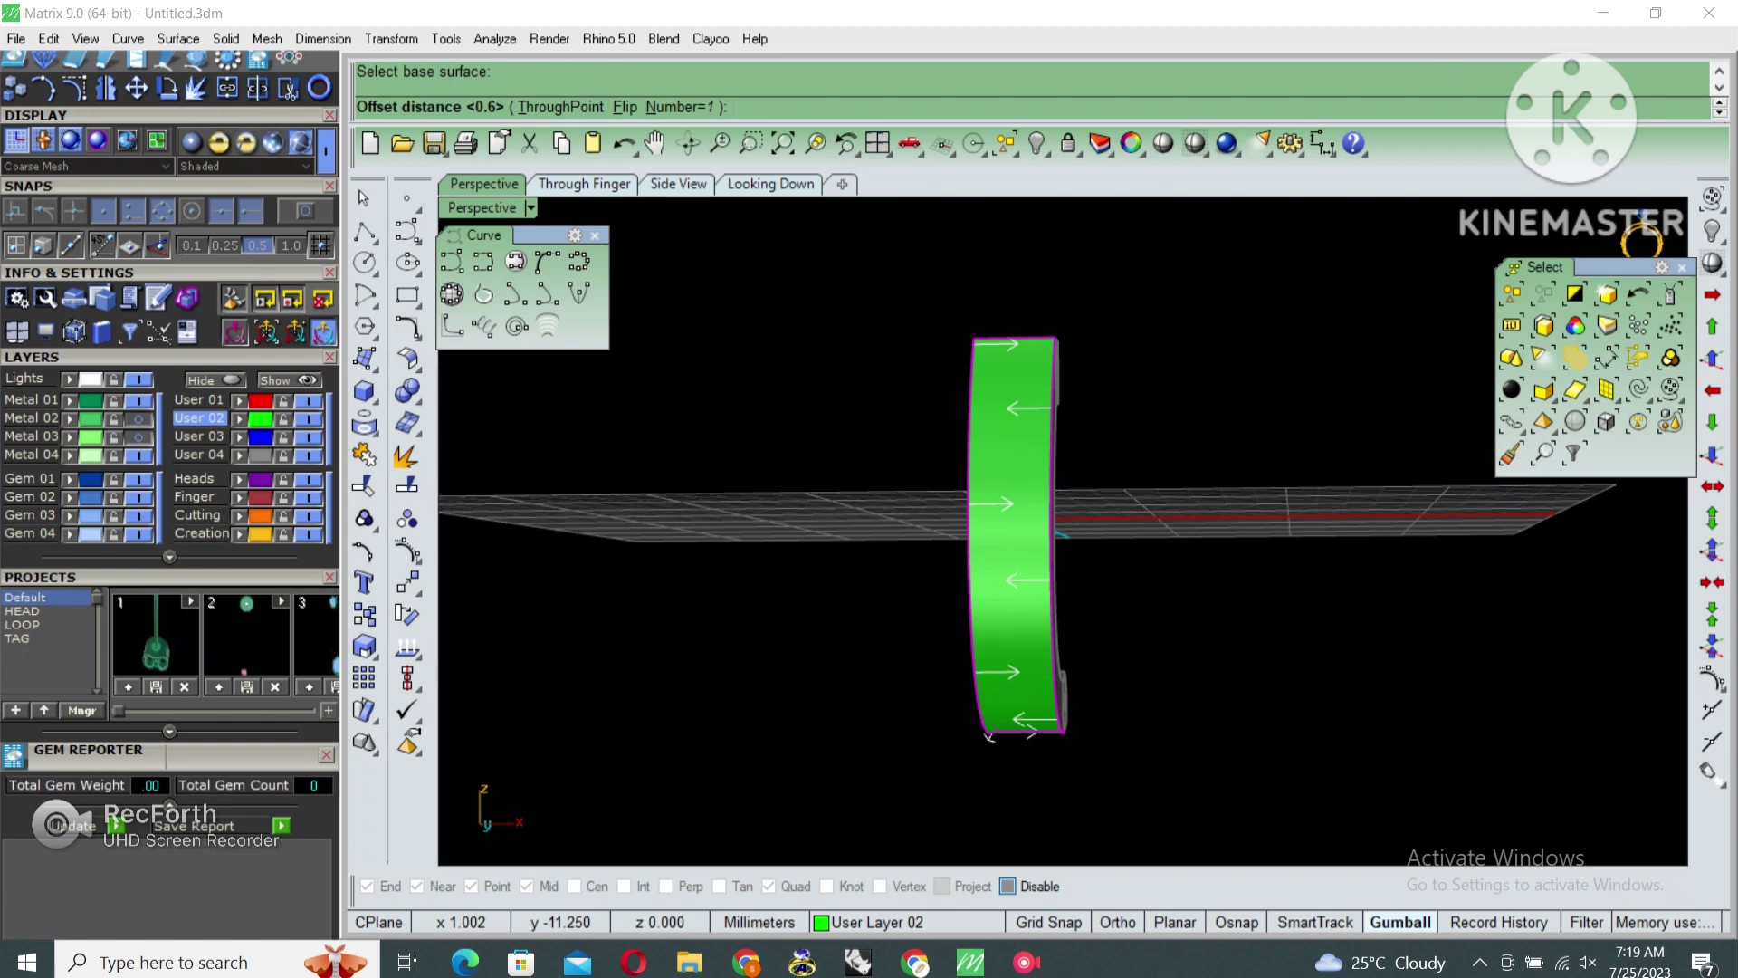
text(0.5)
key(Return)
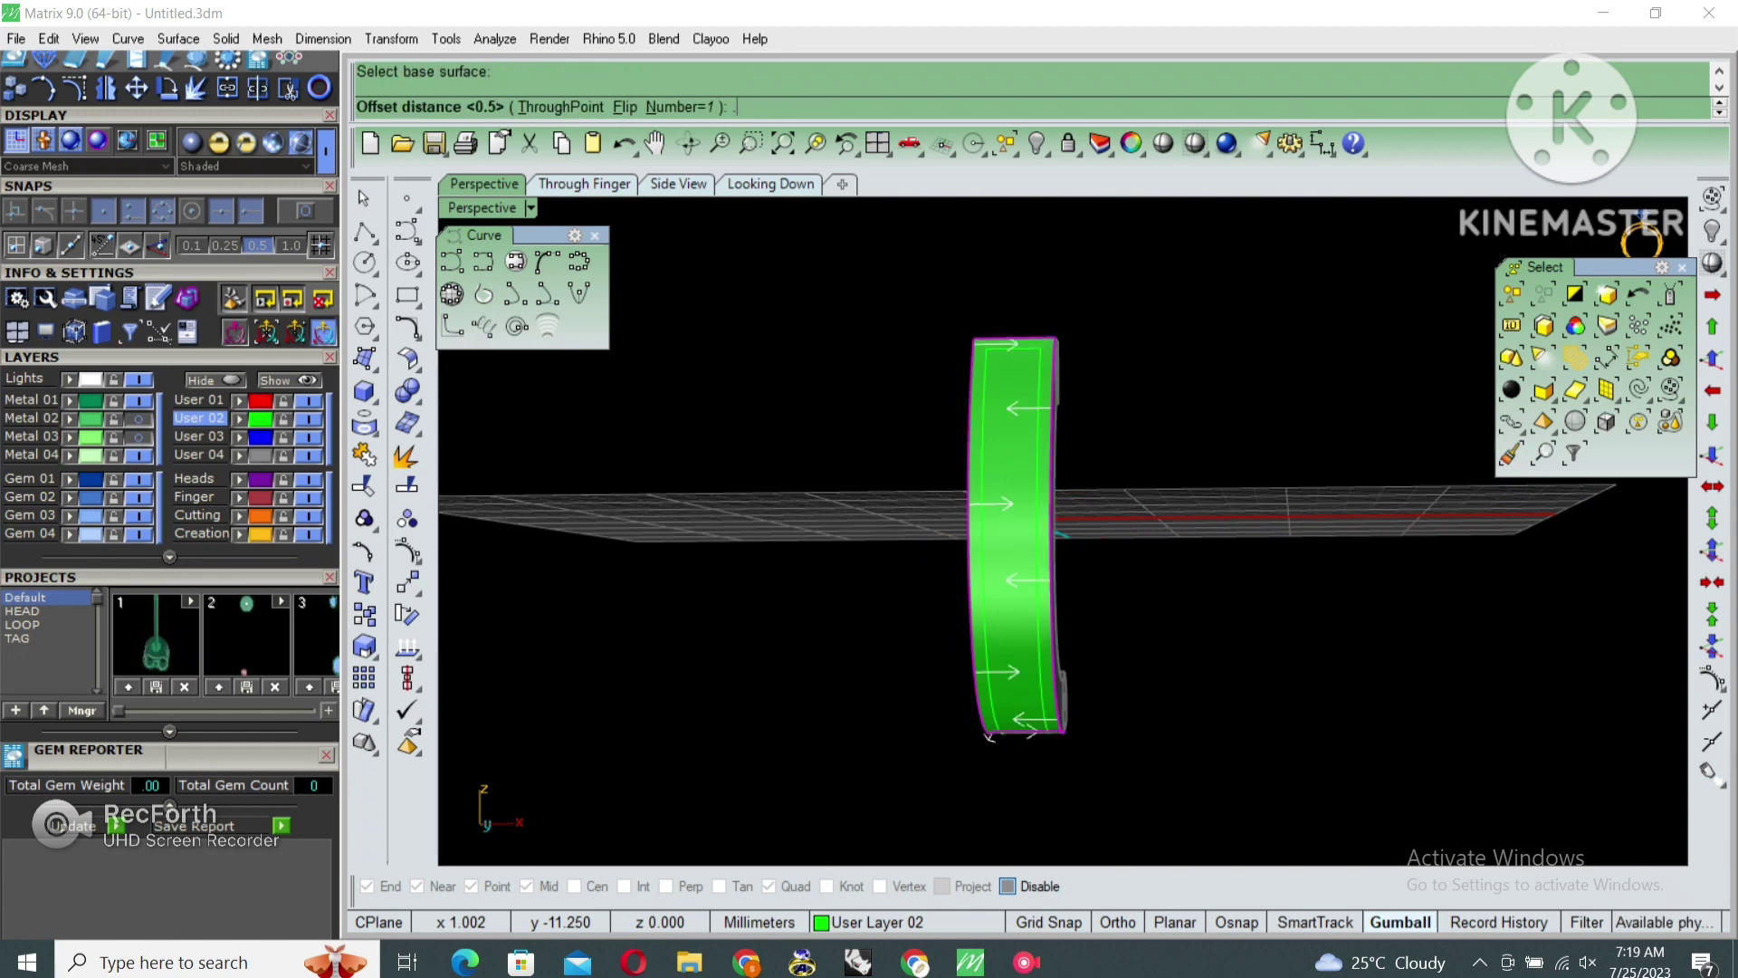
key(Return)
scroll(1014, 534, up, 3)
click(1021, 398)
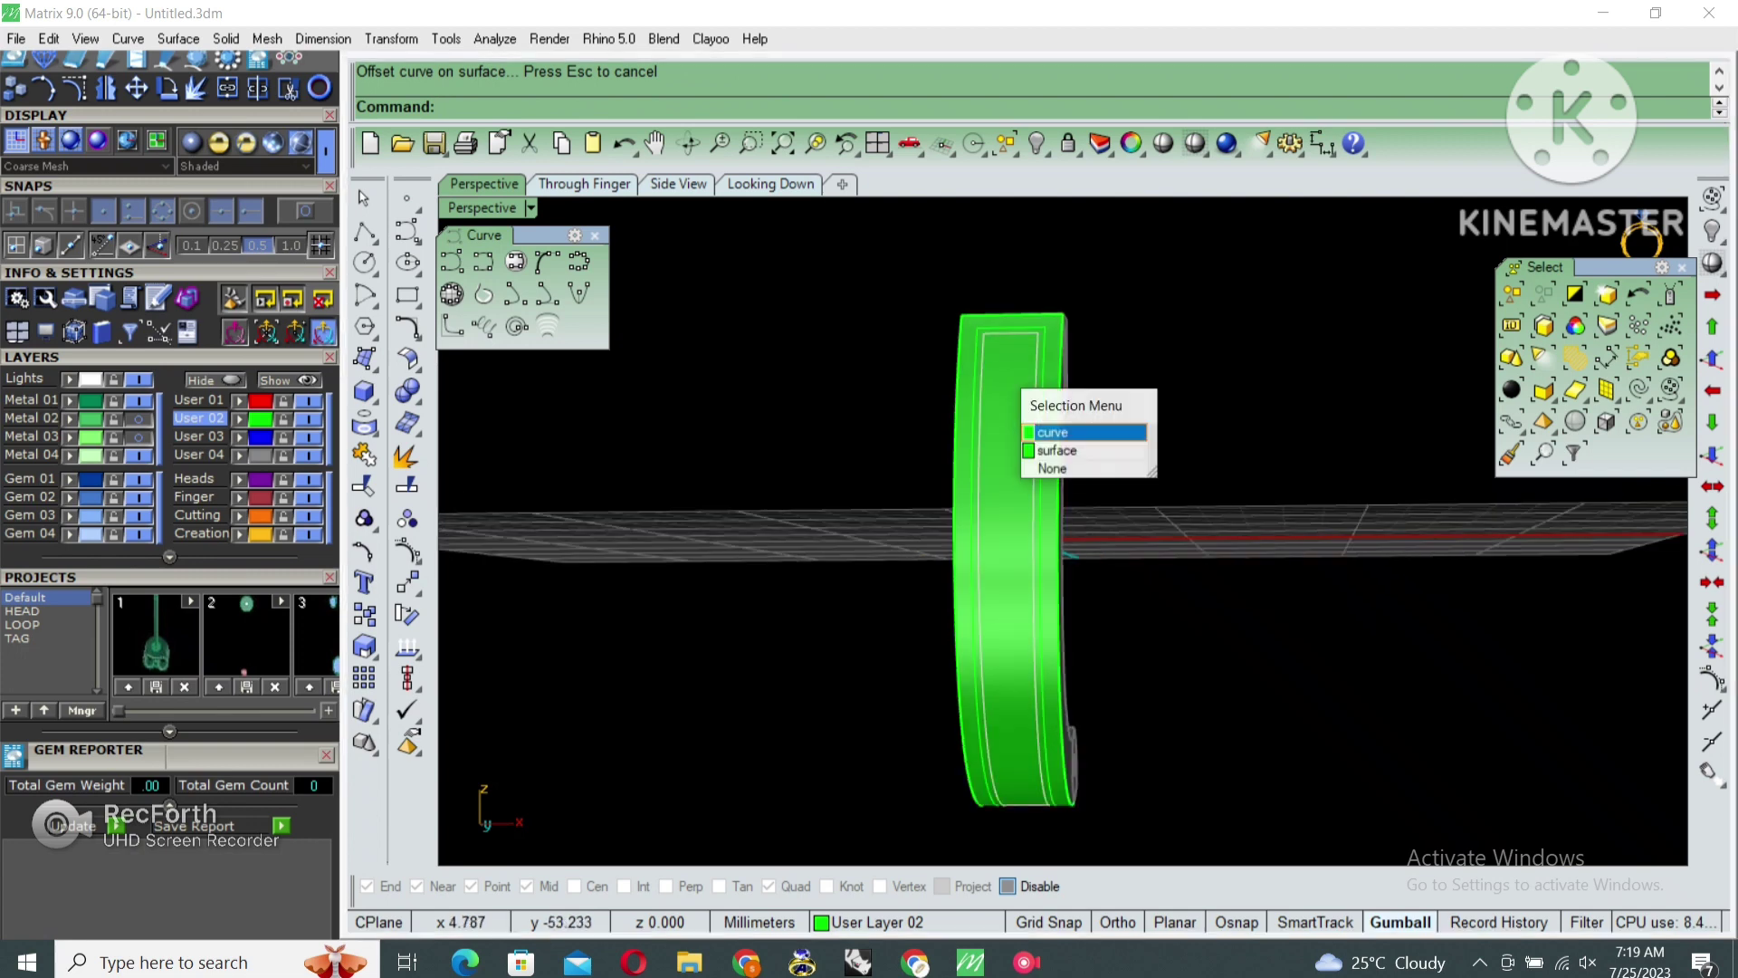
click(1056, 450)
scroll(1056, 450, up, 3)
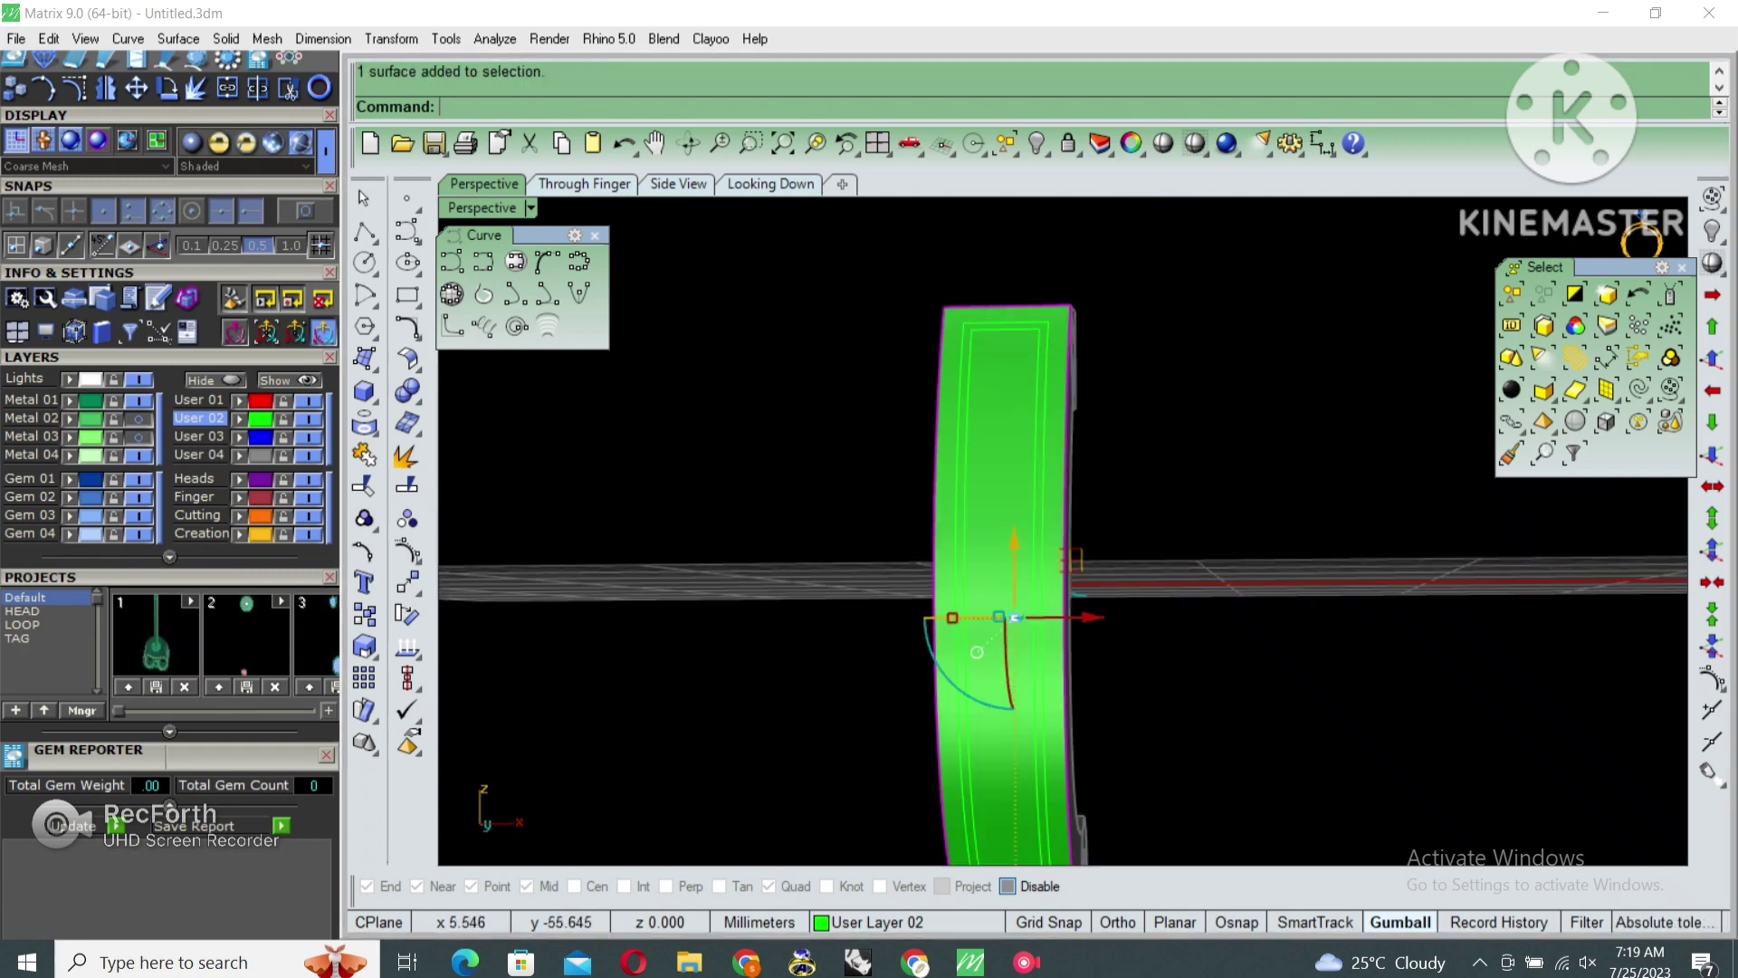
key(Delete)
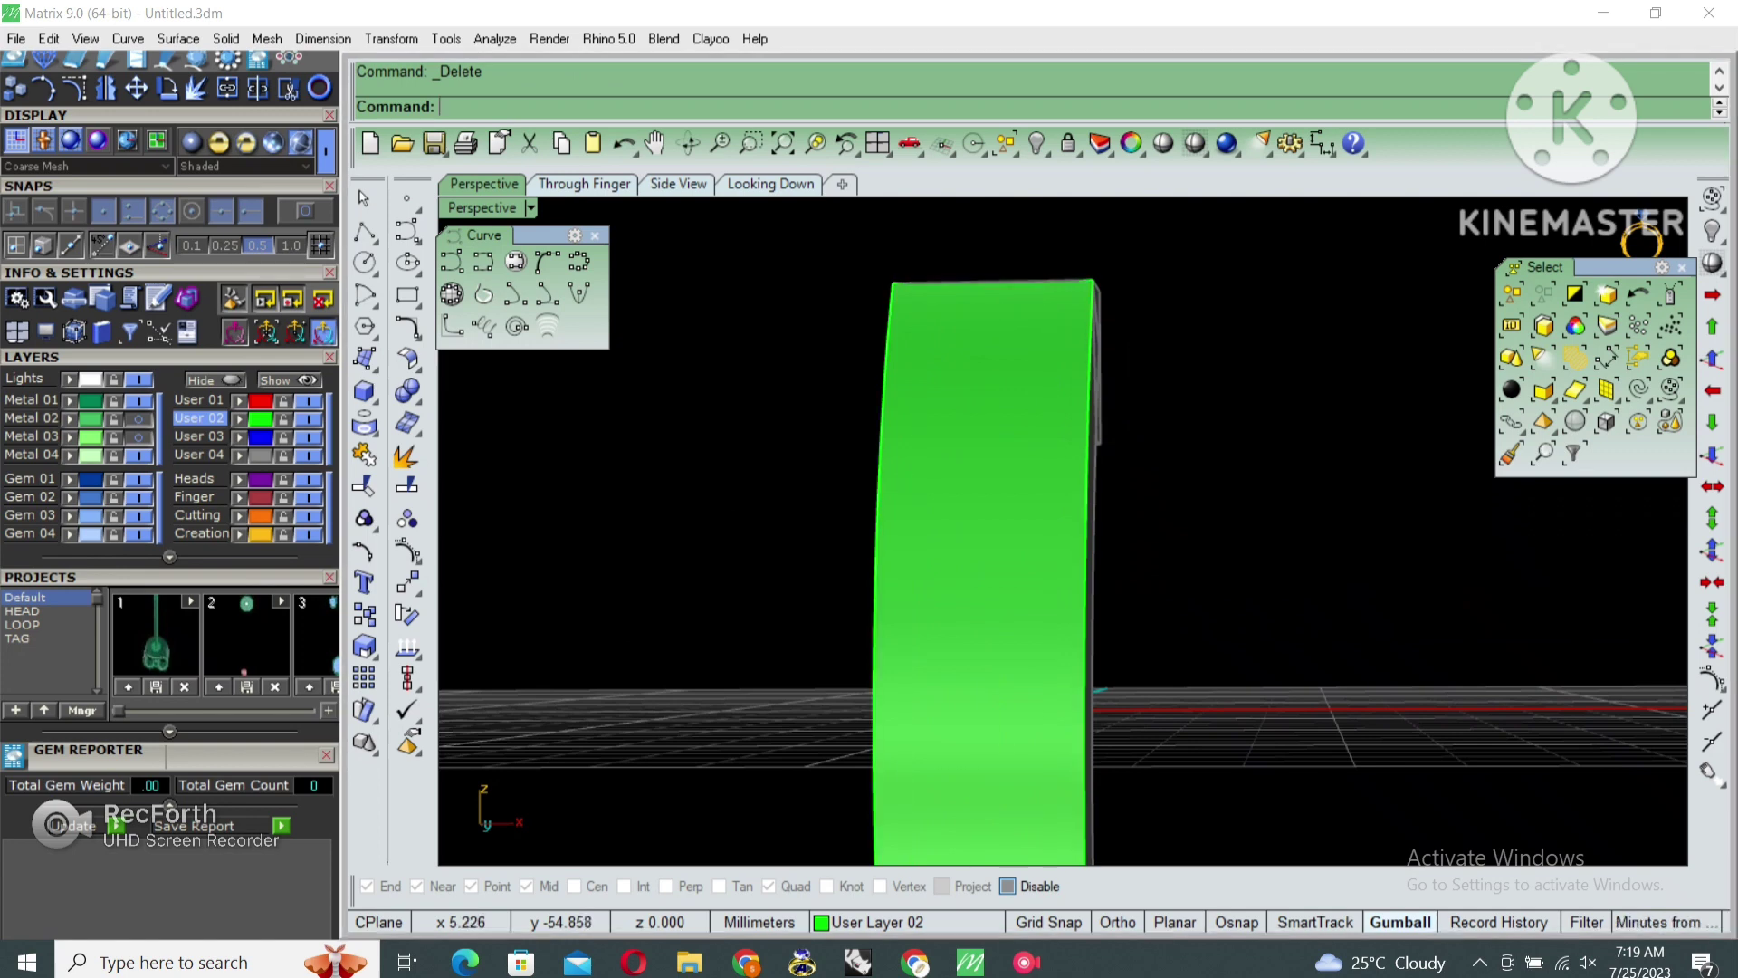
Offset the face's border inward on the surface by 0.4 and again further in, and split the face with both curves
key(Return)
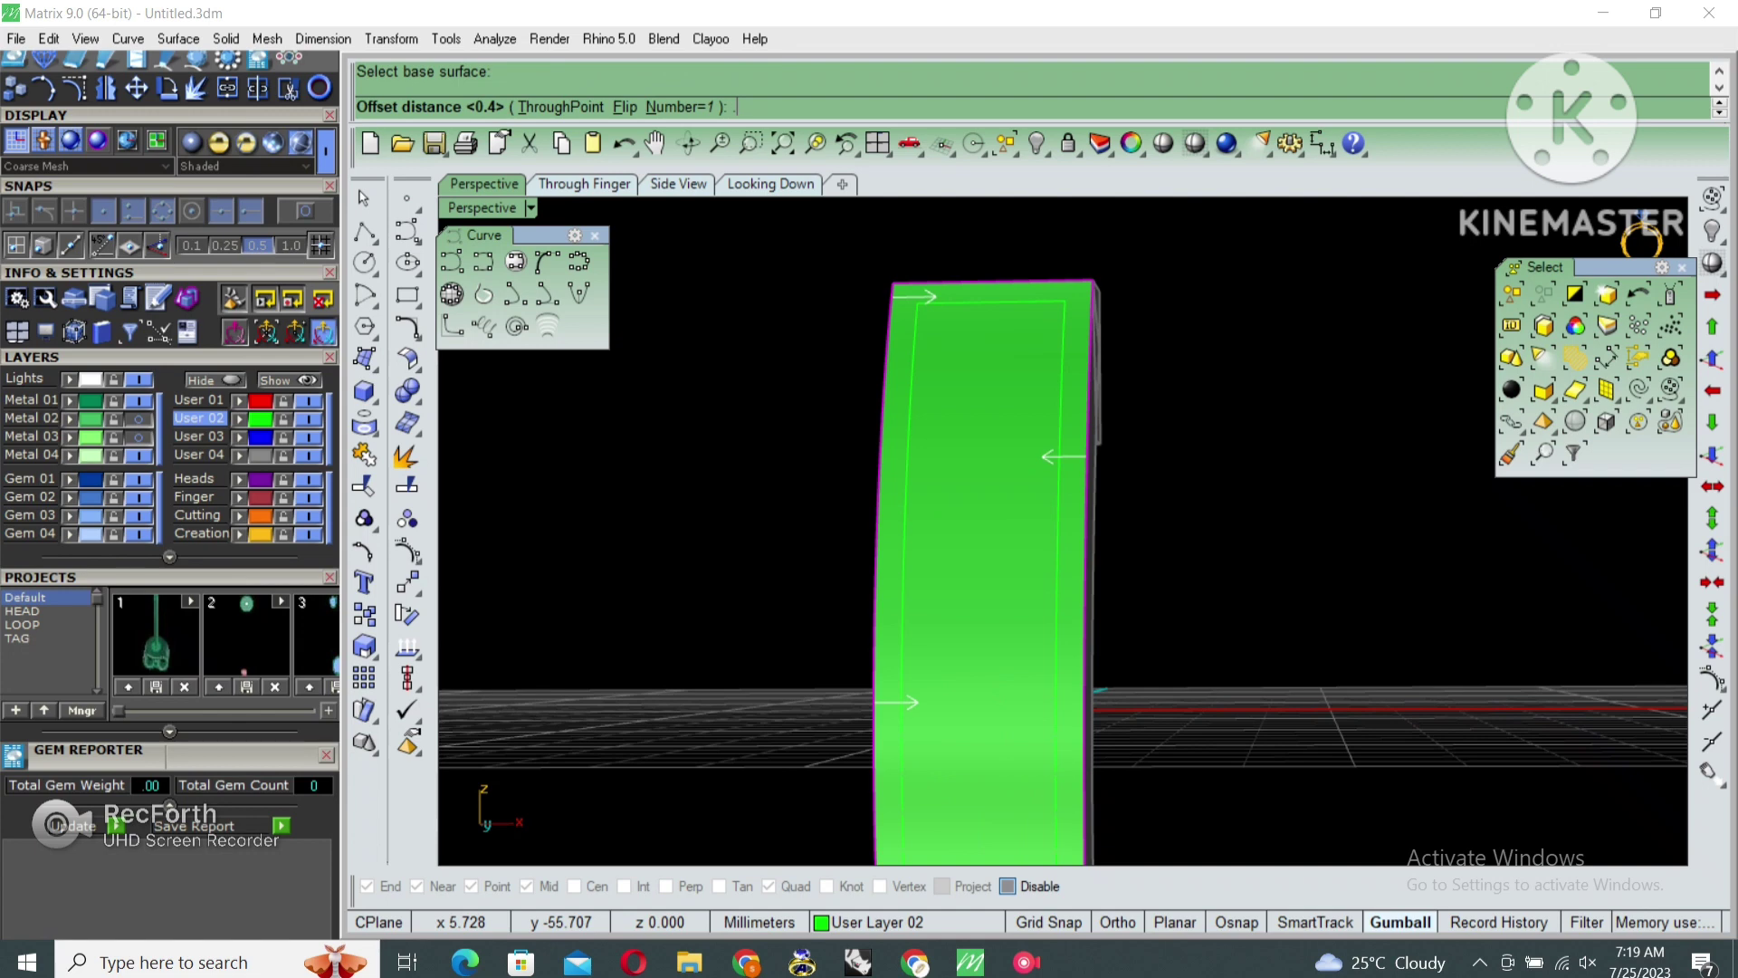
key(Return)
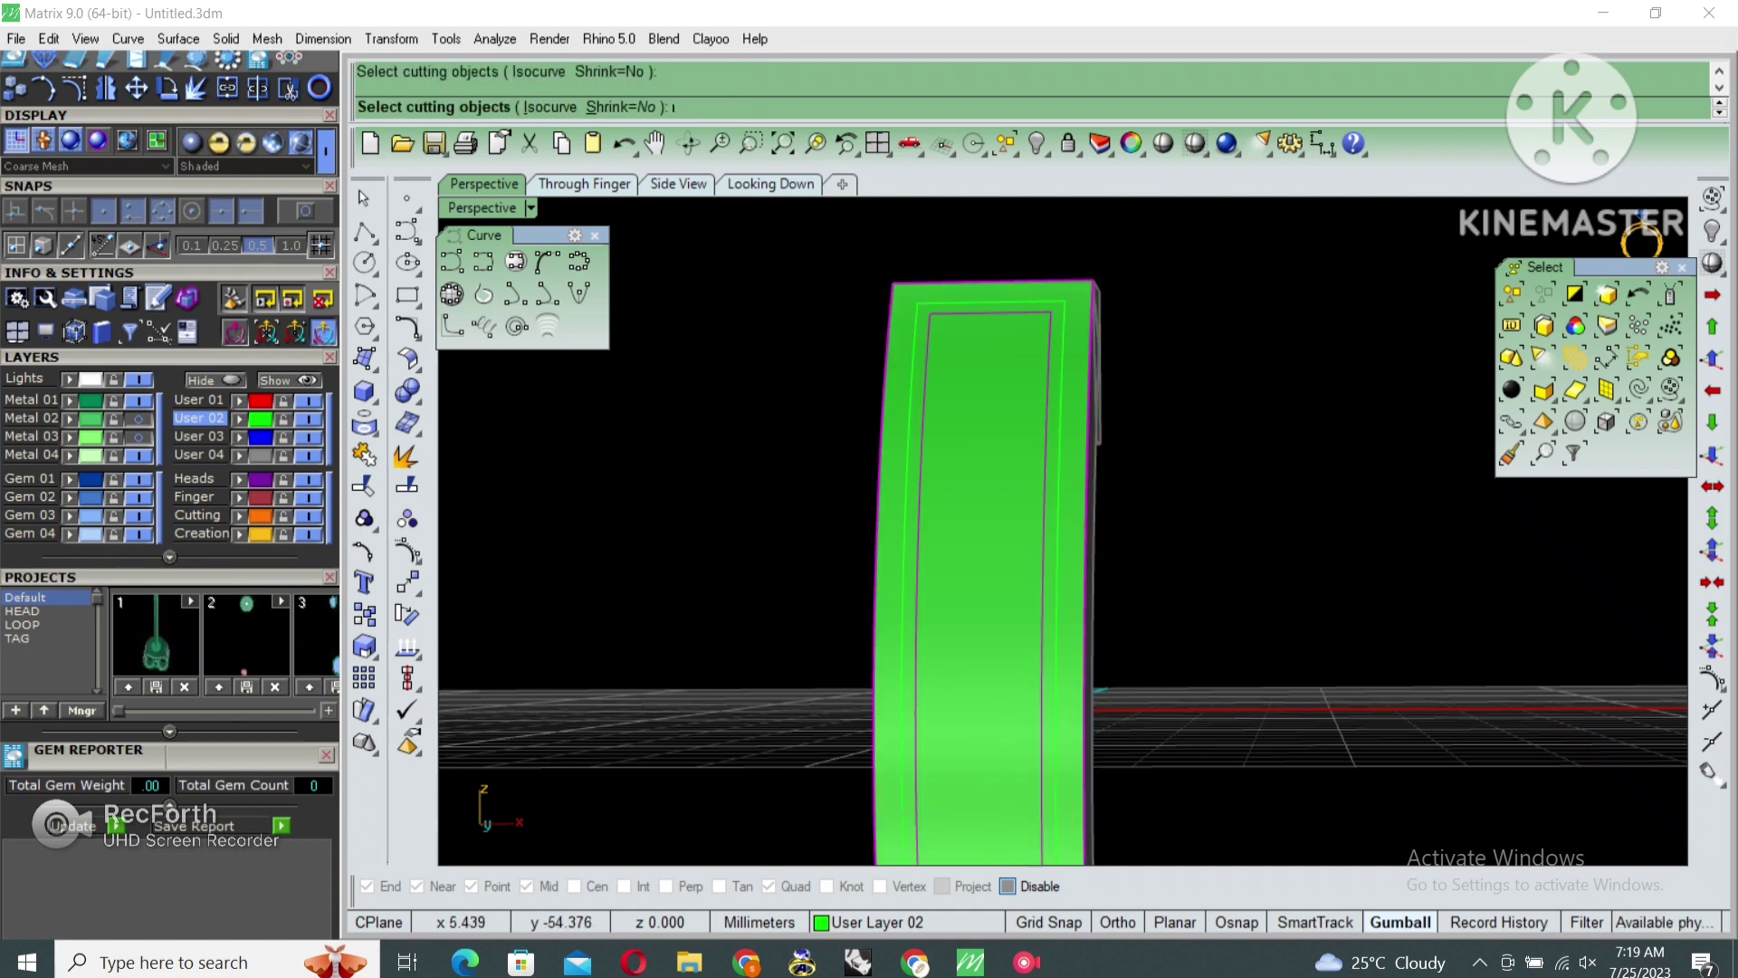
key(Return)
Delete the narrow strip of the outer face between the two offset outlines
scroll(1053, 344, up, 5)
click(1063, 453)
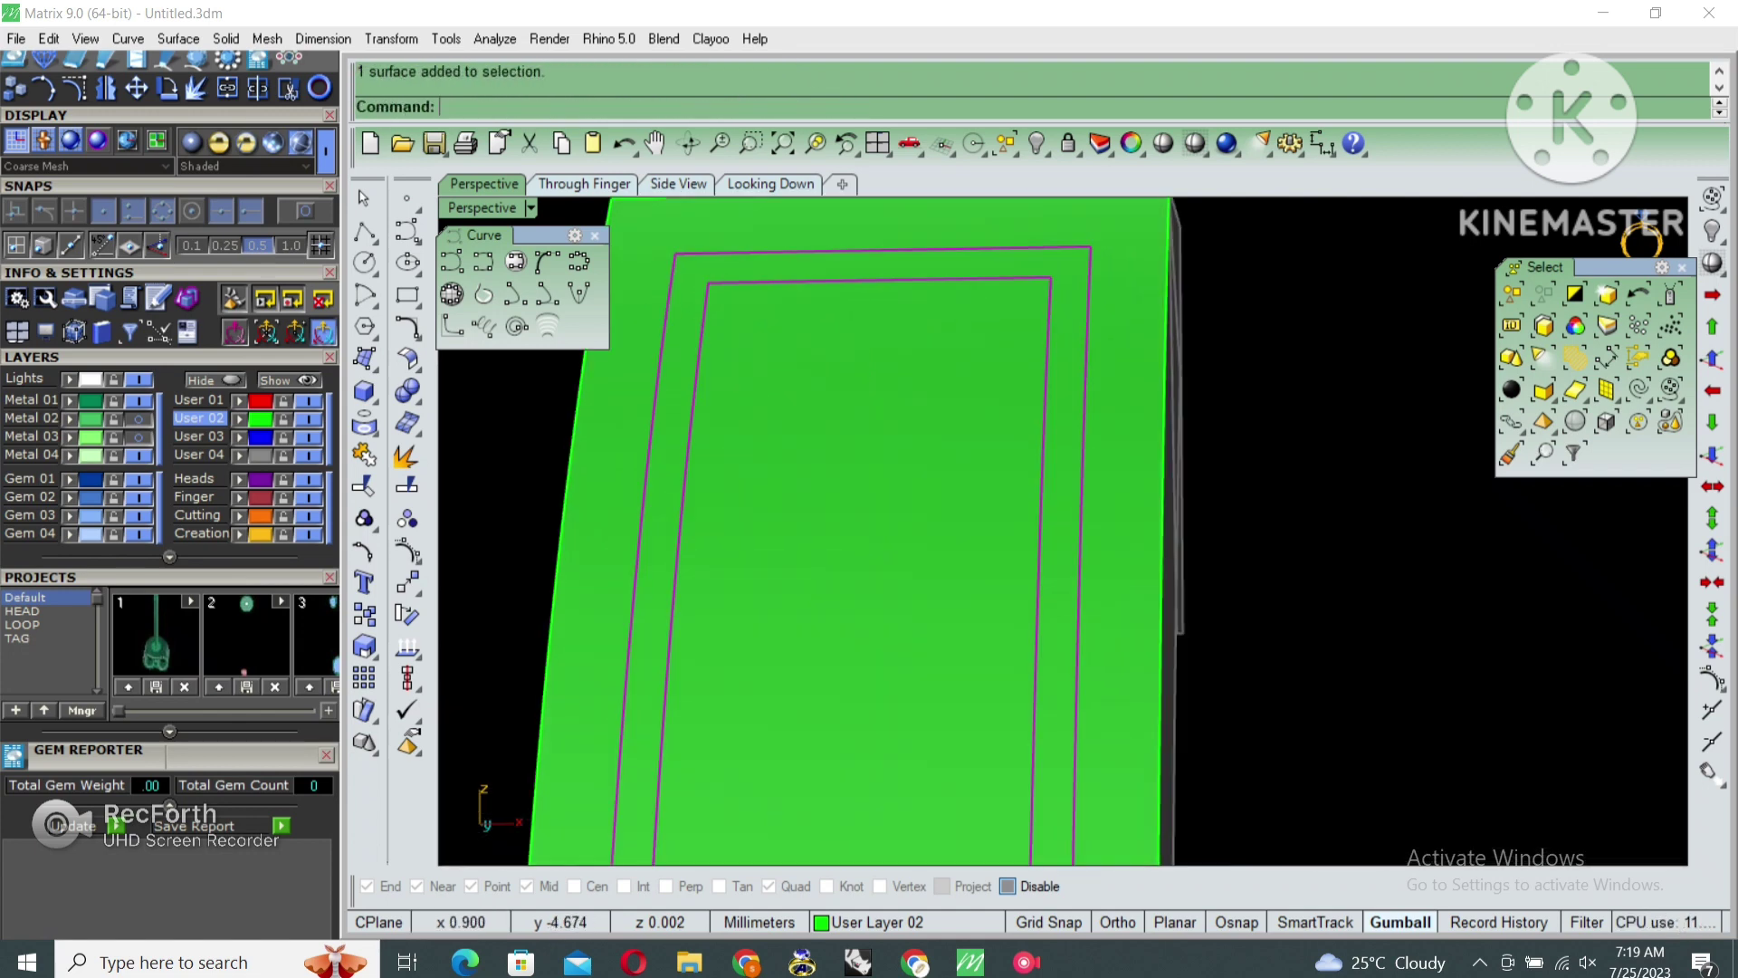
key(Delete)
scroll(1072, 344, down, 2)
Offset the inner panel 0.8 mm into the arm with Solid=No and the direction flipped, and delete the leftover geometry
click(1072, 337)
click(1113, 376)
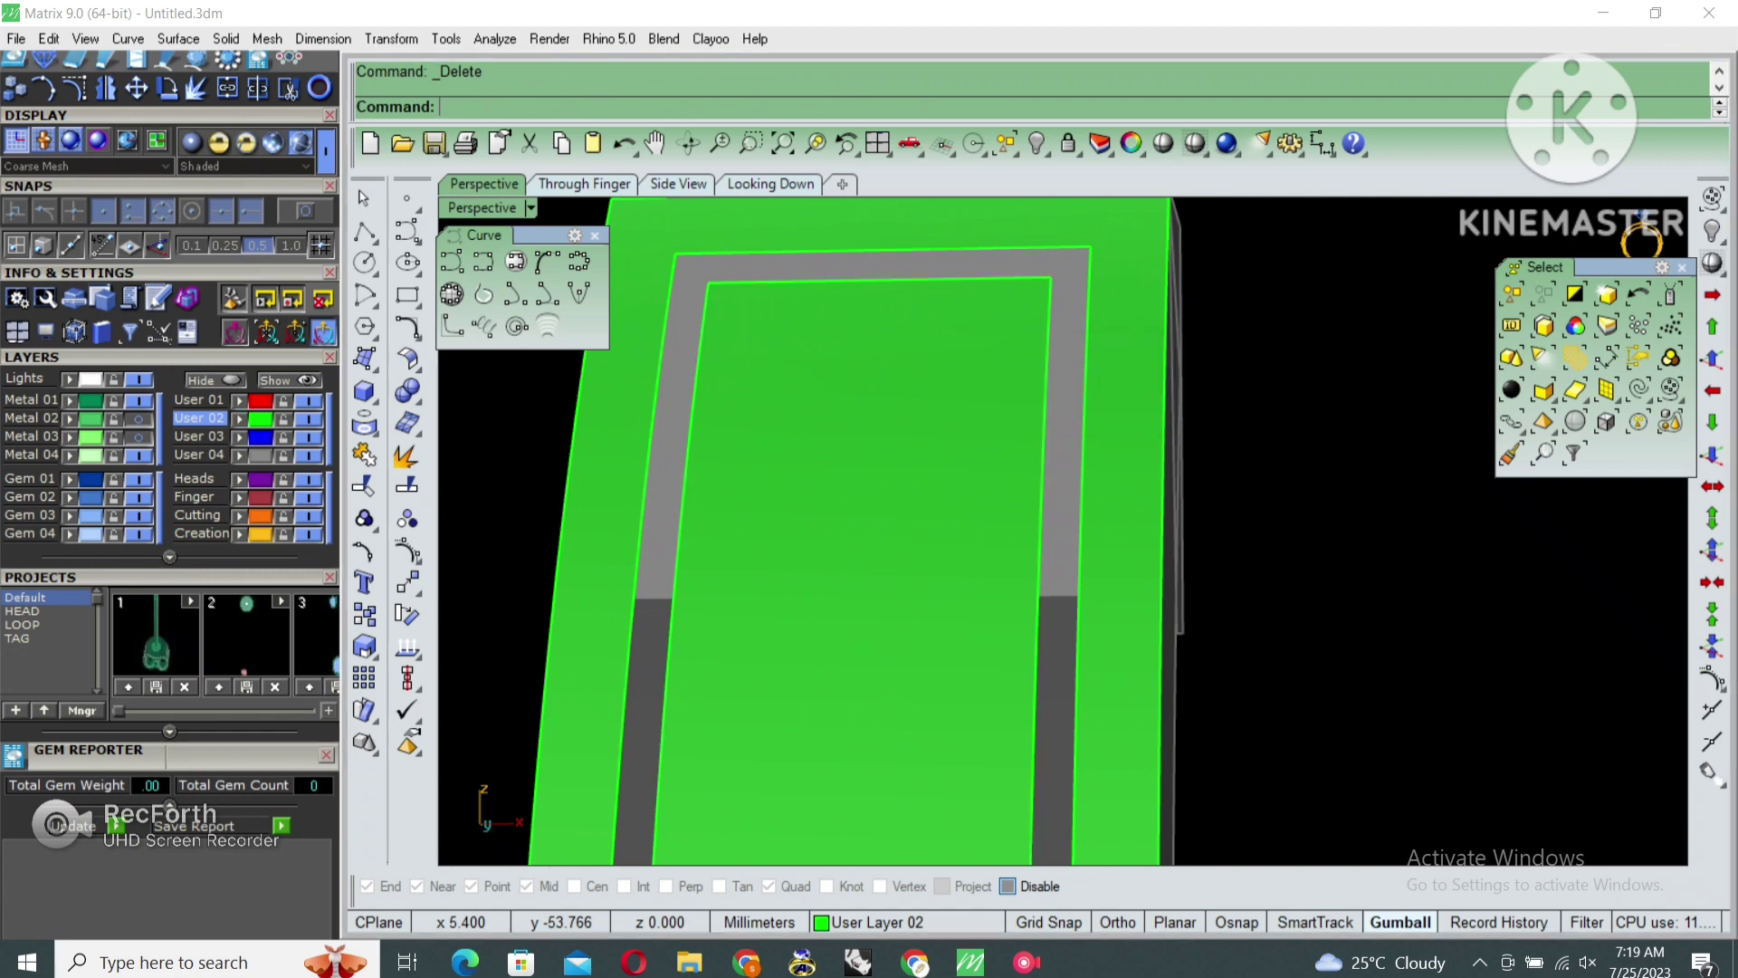
scroll(1078, 380, down, 3)
scroll(1041, 709, down, 2)
text(OffsetSrf)
key(Return)
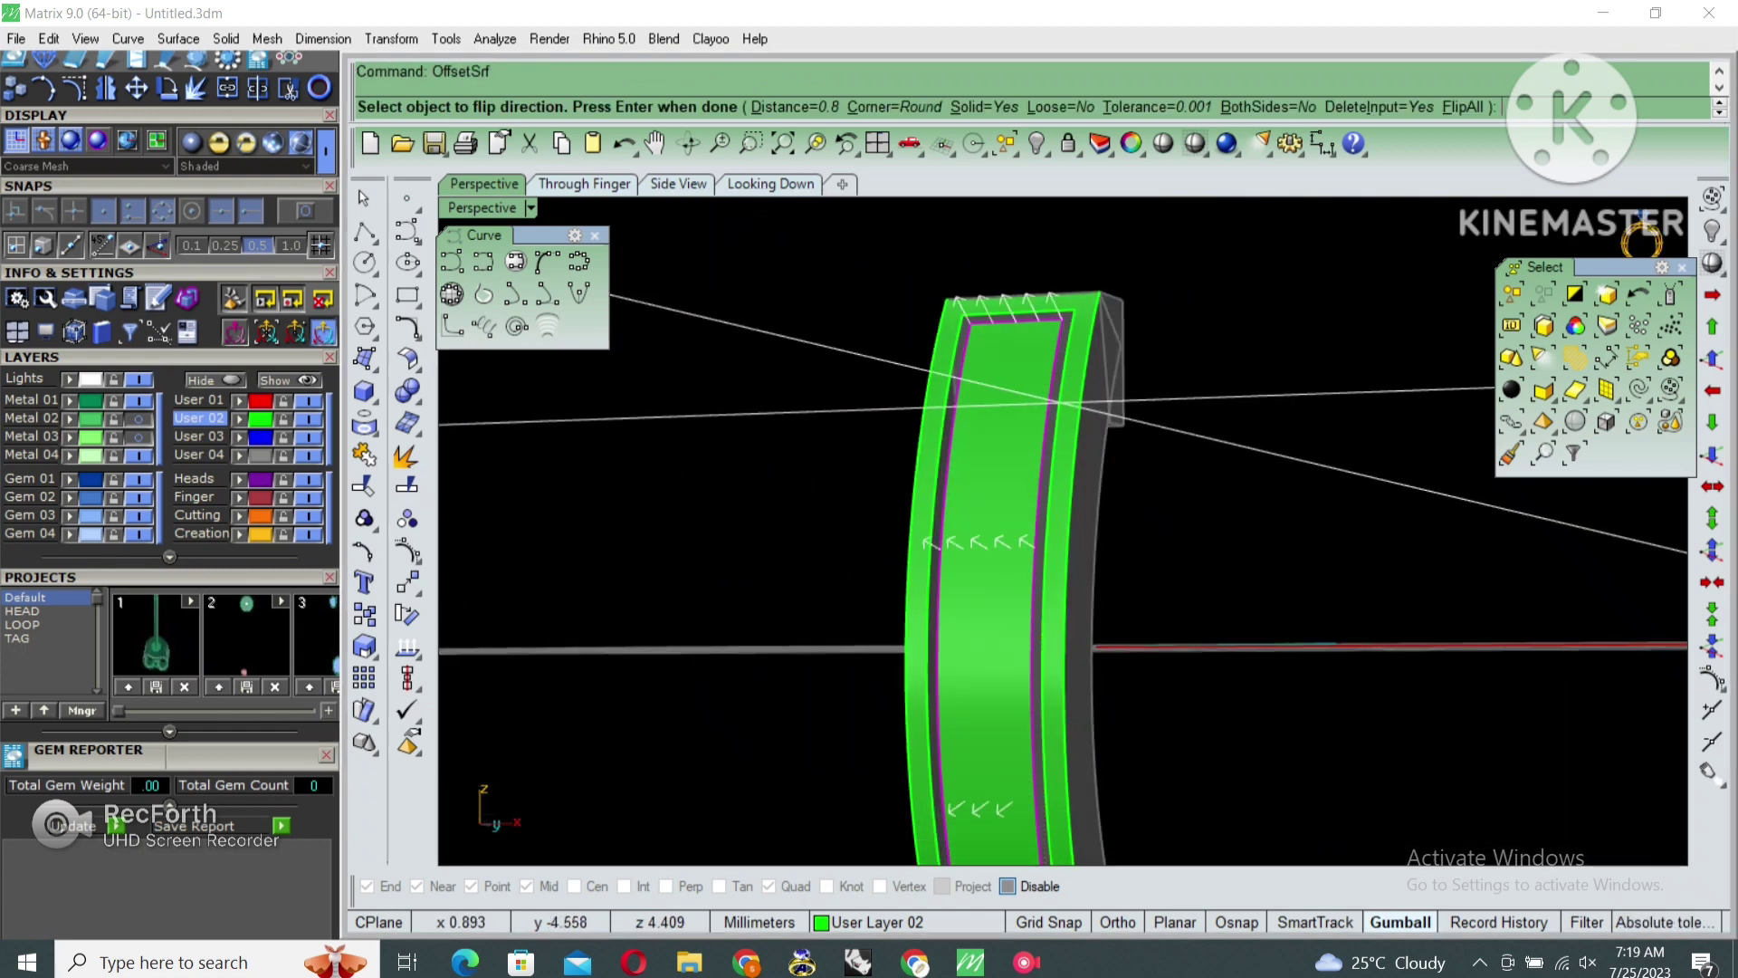
text(F)
key(Return)
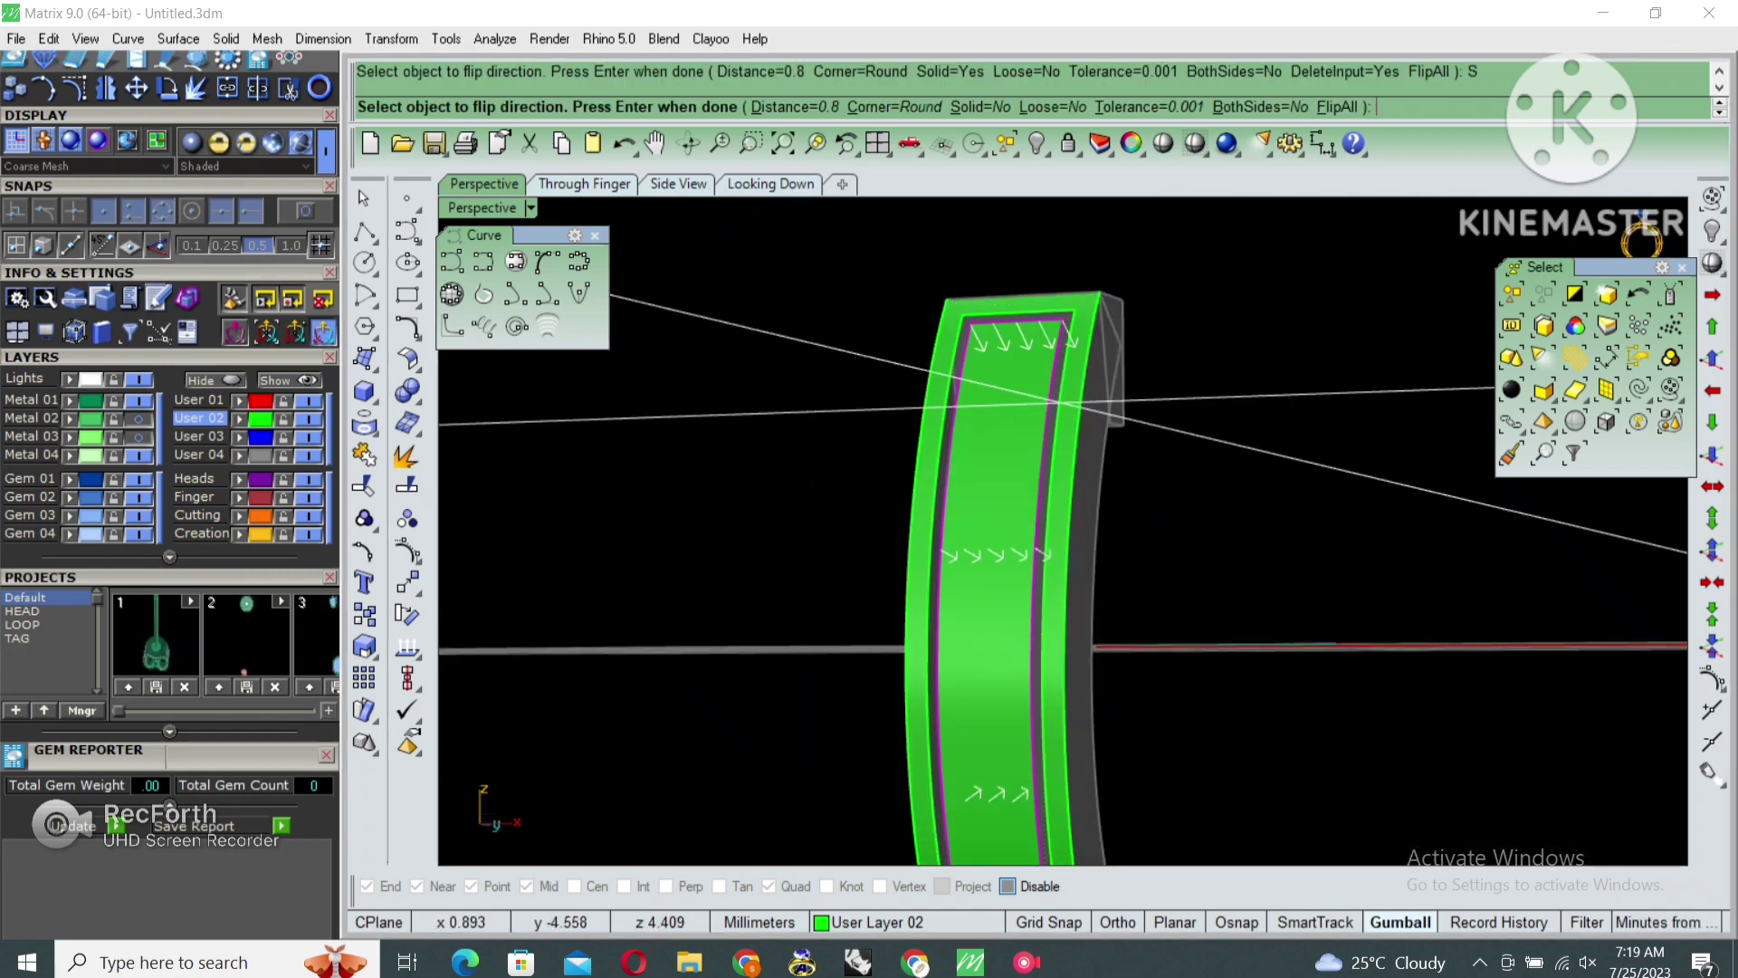
key(Return)
key(Delete)
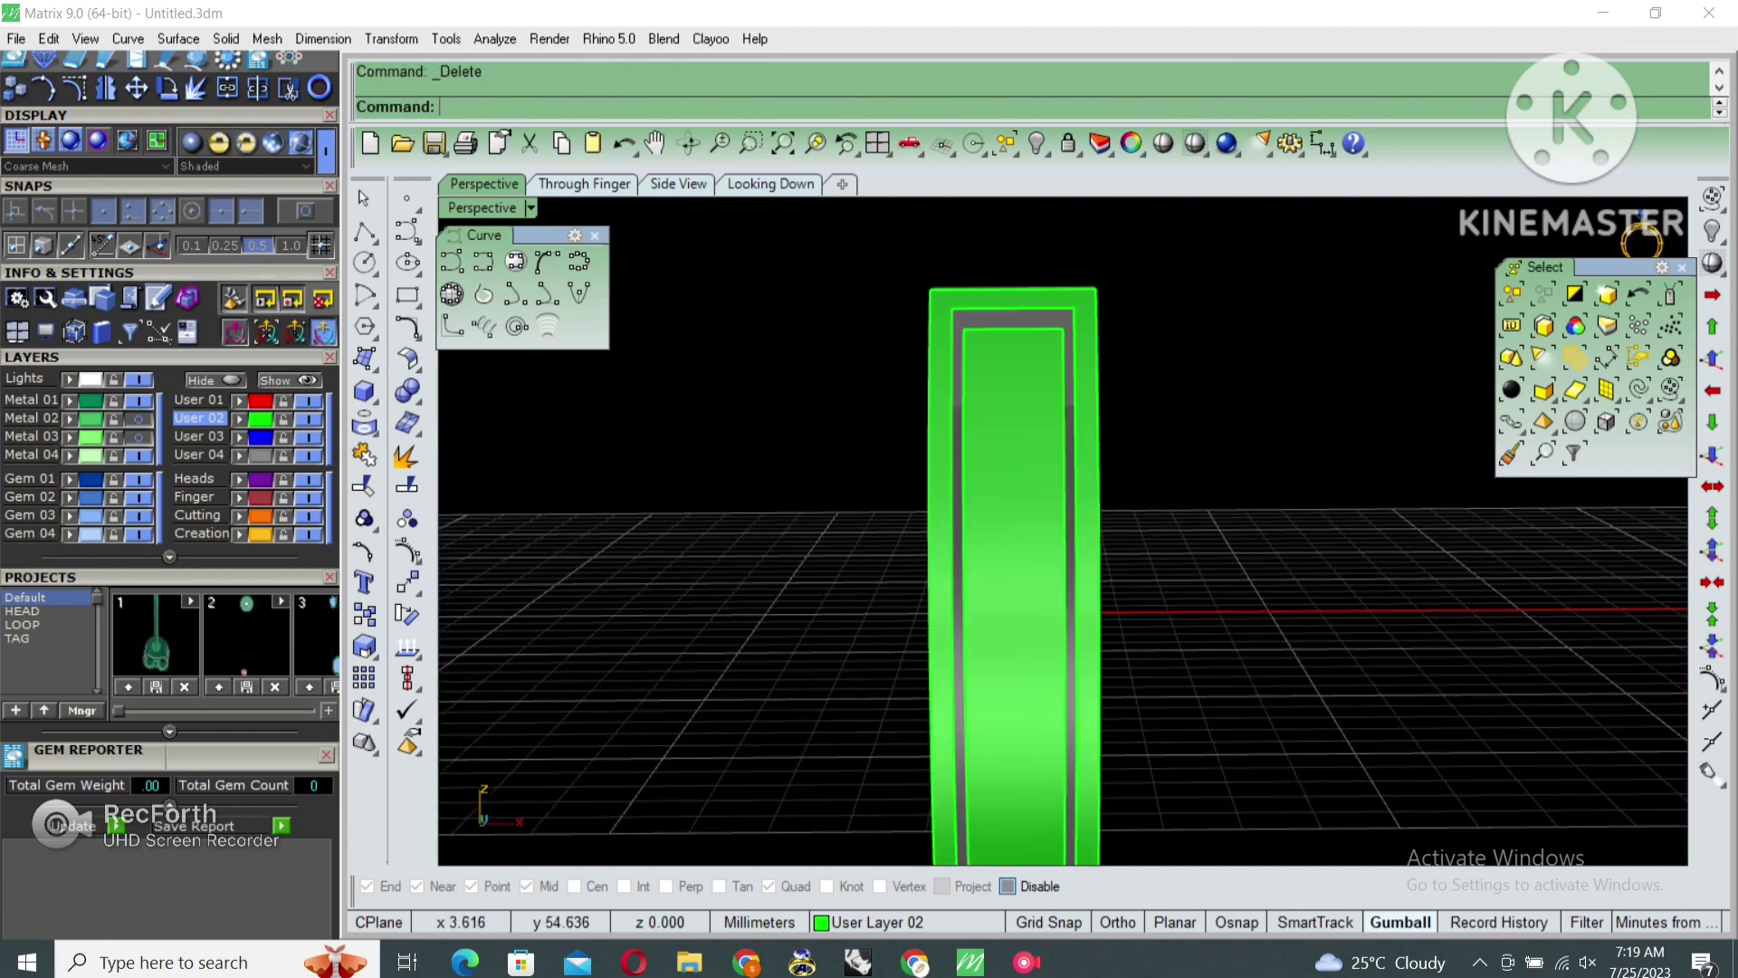
Duplicate the borders of the recessed panel and of the surrounding frame
right_drag(1132, 634, 1014, 670)
click(976, 710)
text(D)
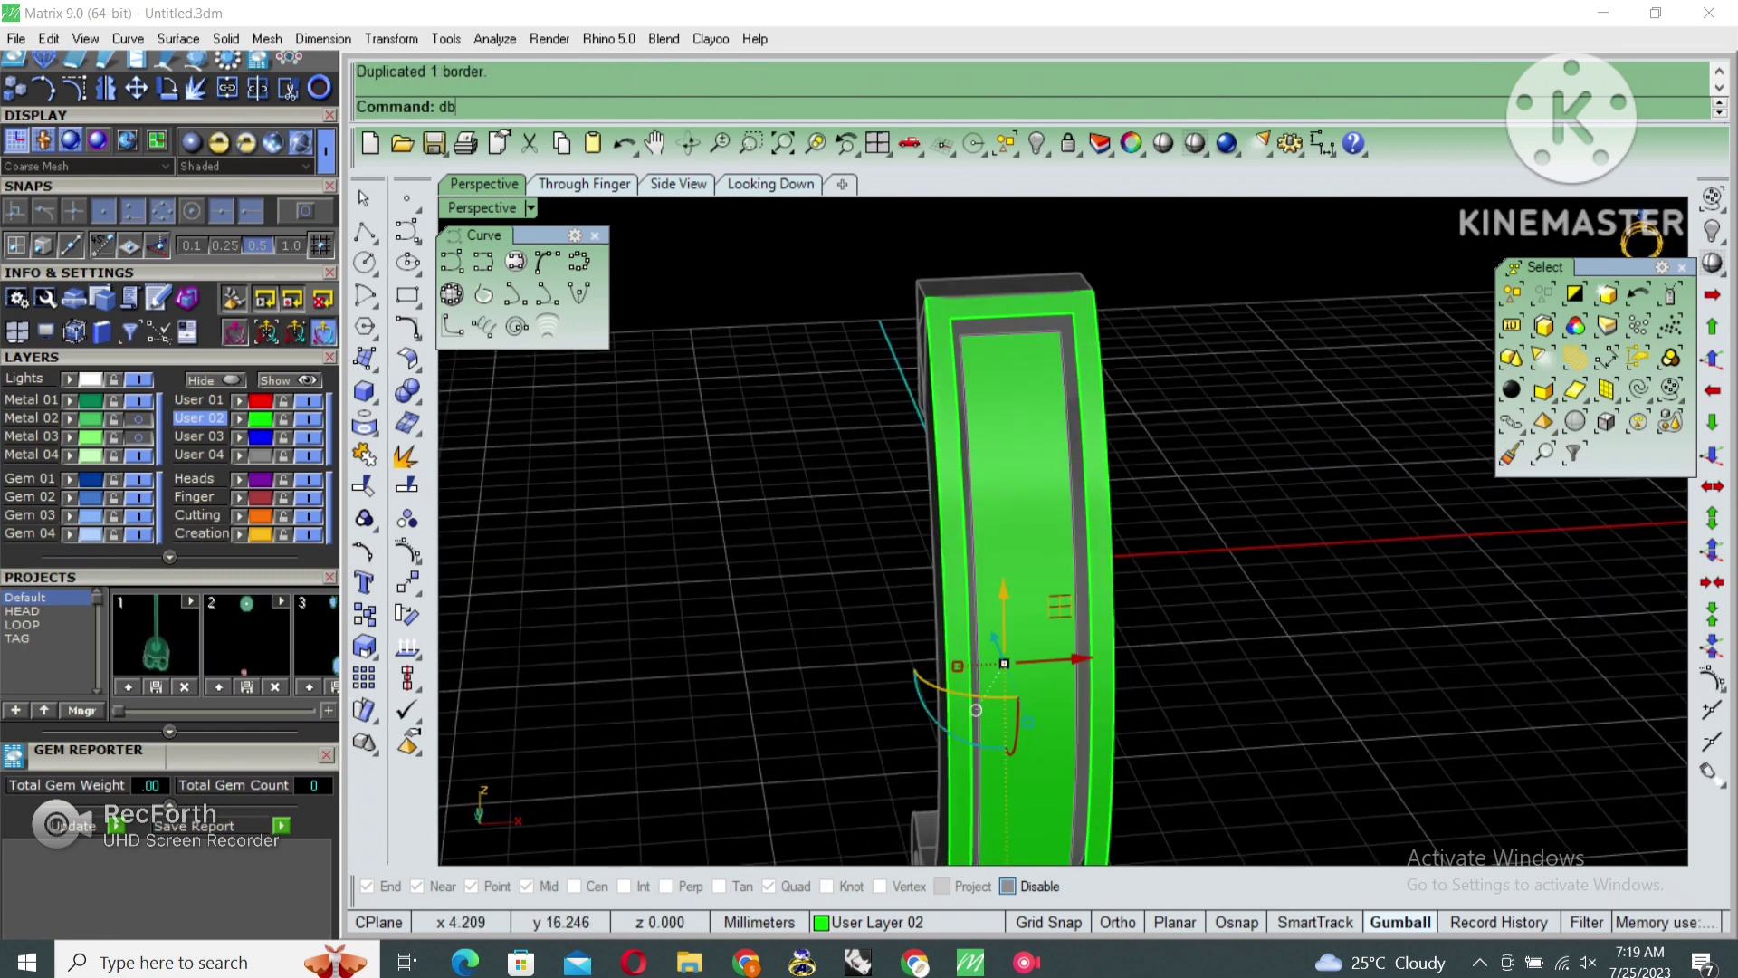
text(b)
key(Return)
click(1113, 358)
click(1168, 389)
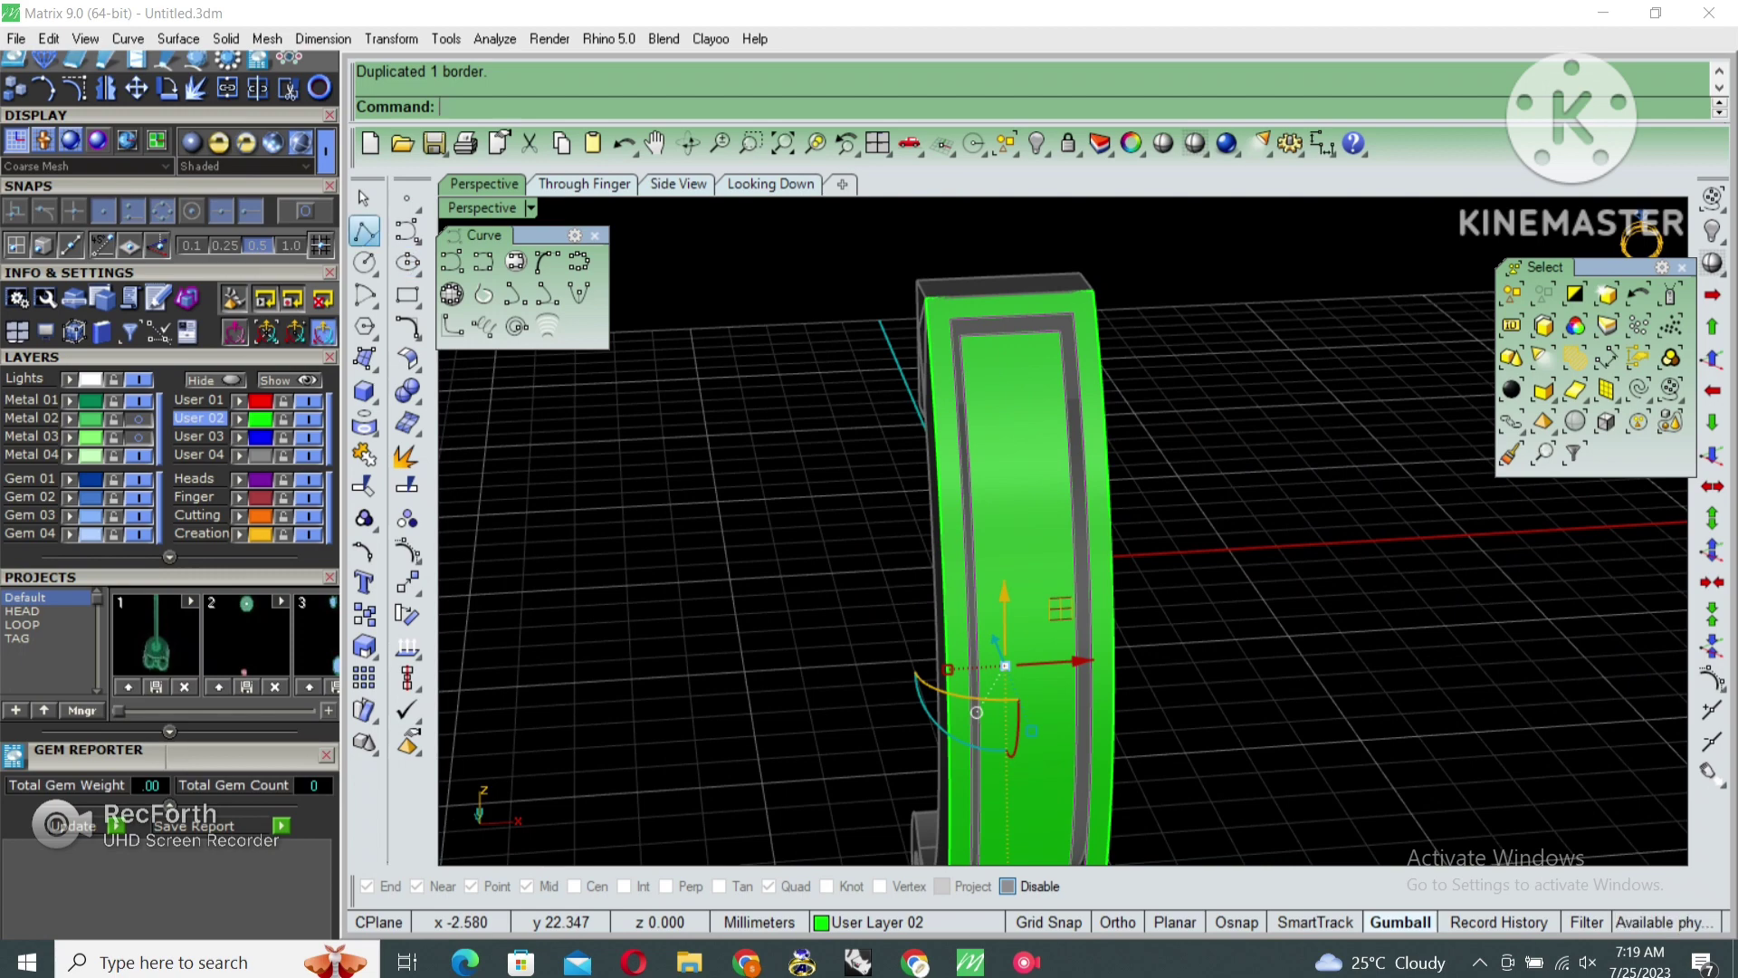
Draw a line between matching upper corners of the frame opening and recessed panel, and build the sloped wall along both borders
click(365, 232)
right_drag(1041, 561, 1050, 507)
click(1007, 323)
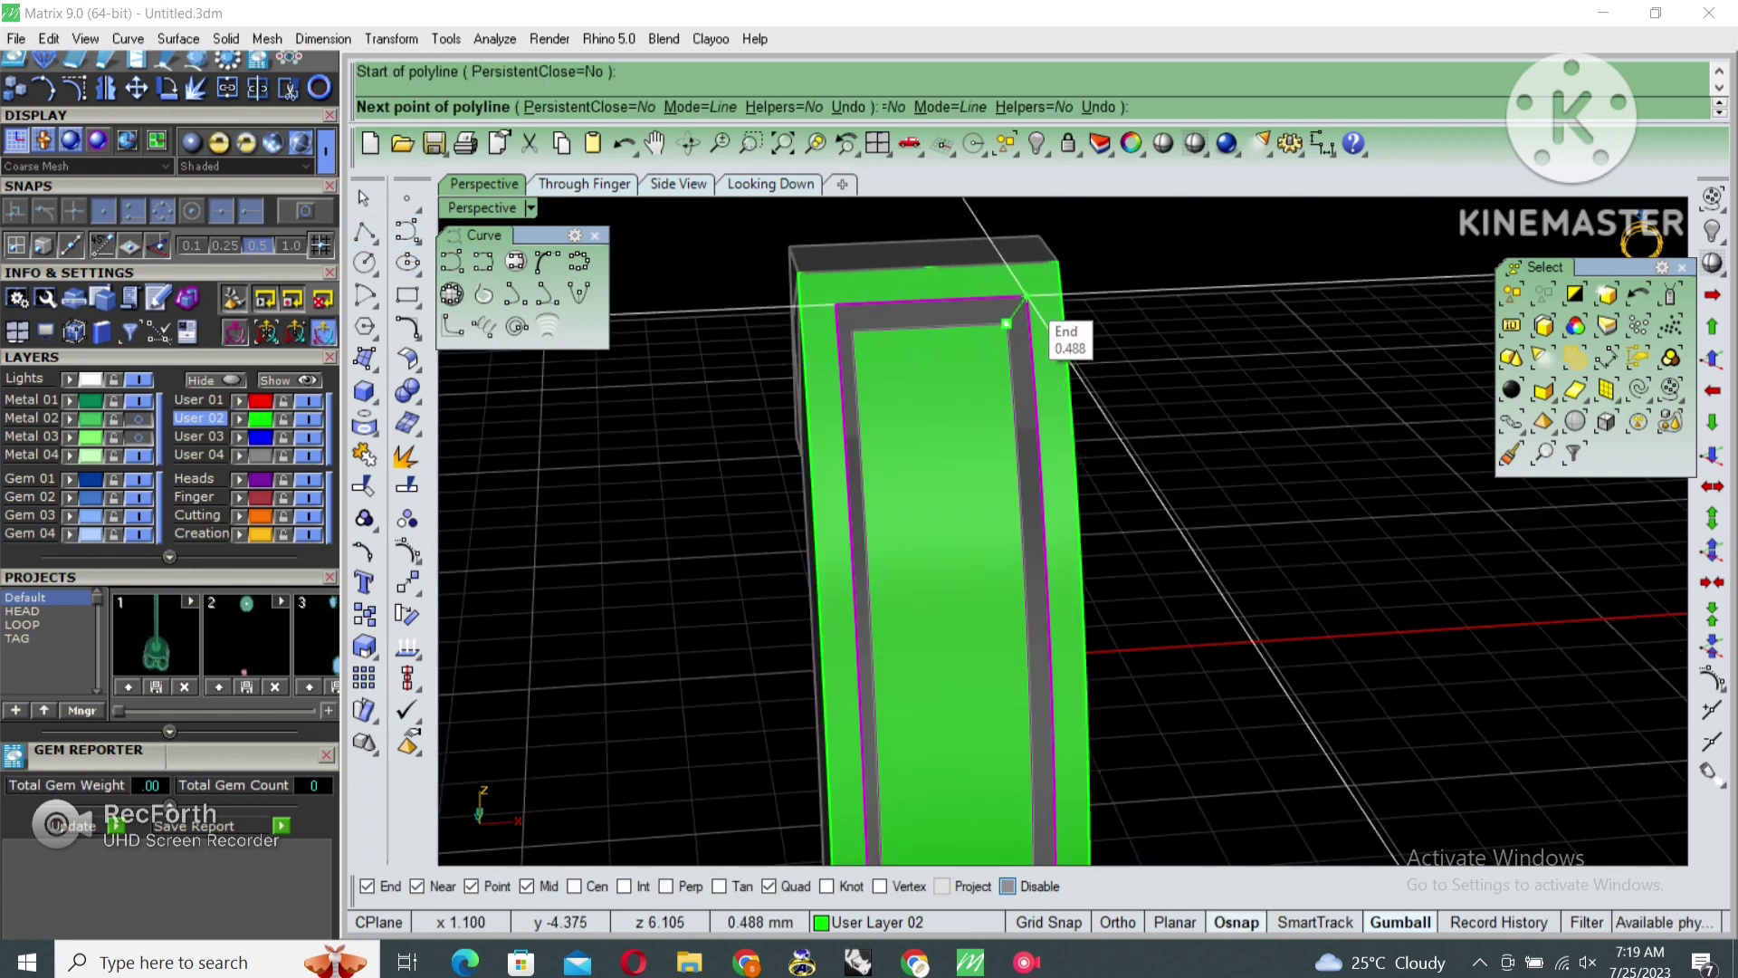
click(1042, 313)
key(Return)
right_drag(1042, 313, 1237, 590)
Delete the construction curves around the recess, and unlock the locked parts of the arm
key(BackSpace)
key(BackSpace)
key(Delete)
key(ctrl+shift+l)
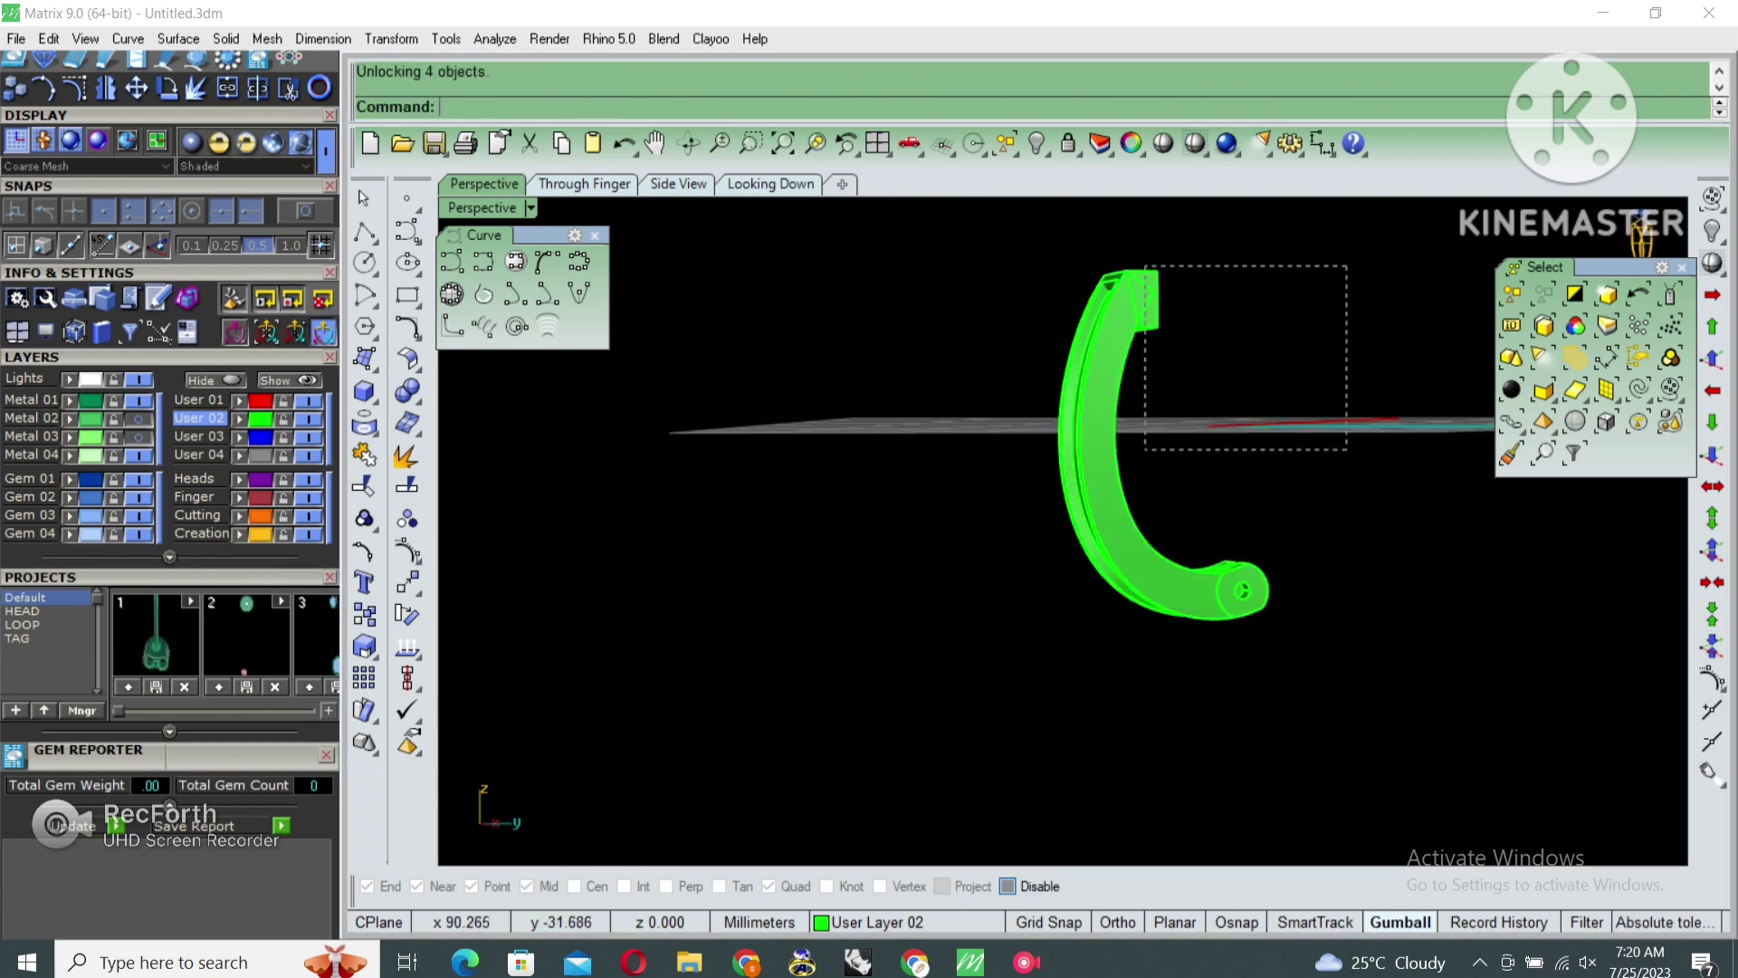
Join all surfaces of the green arm, and check the result for naked edges
drag(1348, 265, 1146, 450)
right_drag(1145, 450, 1050, 452)
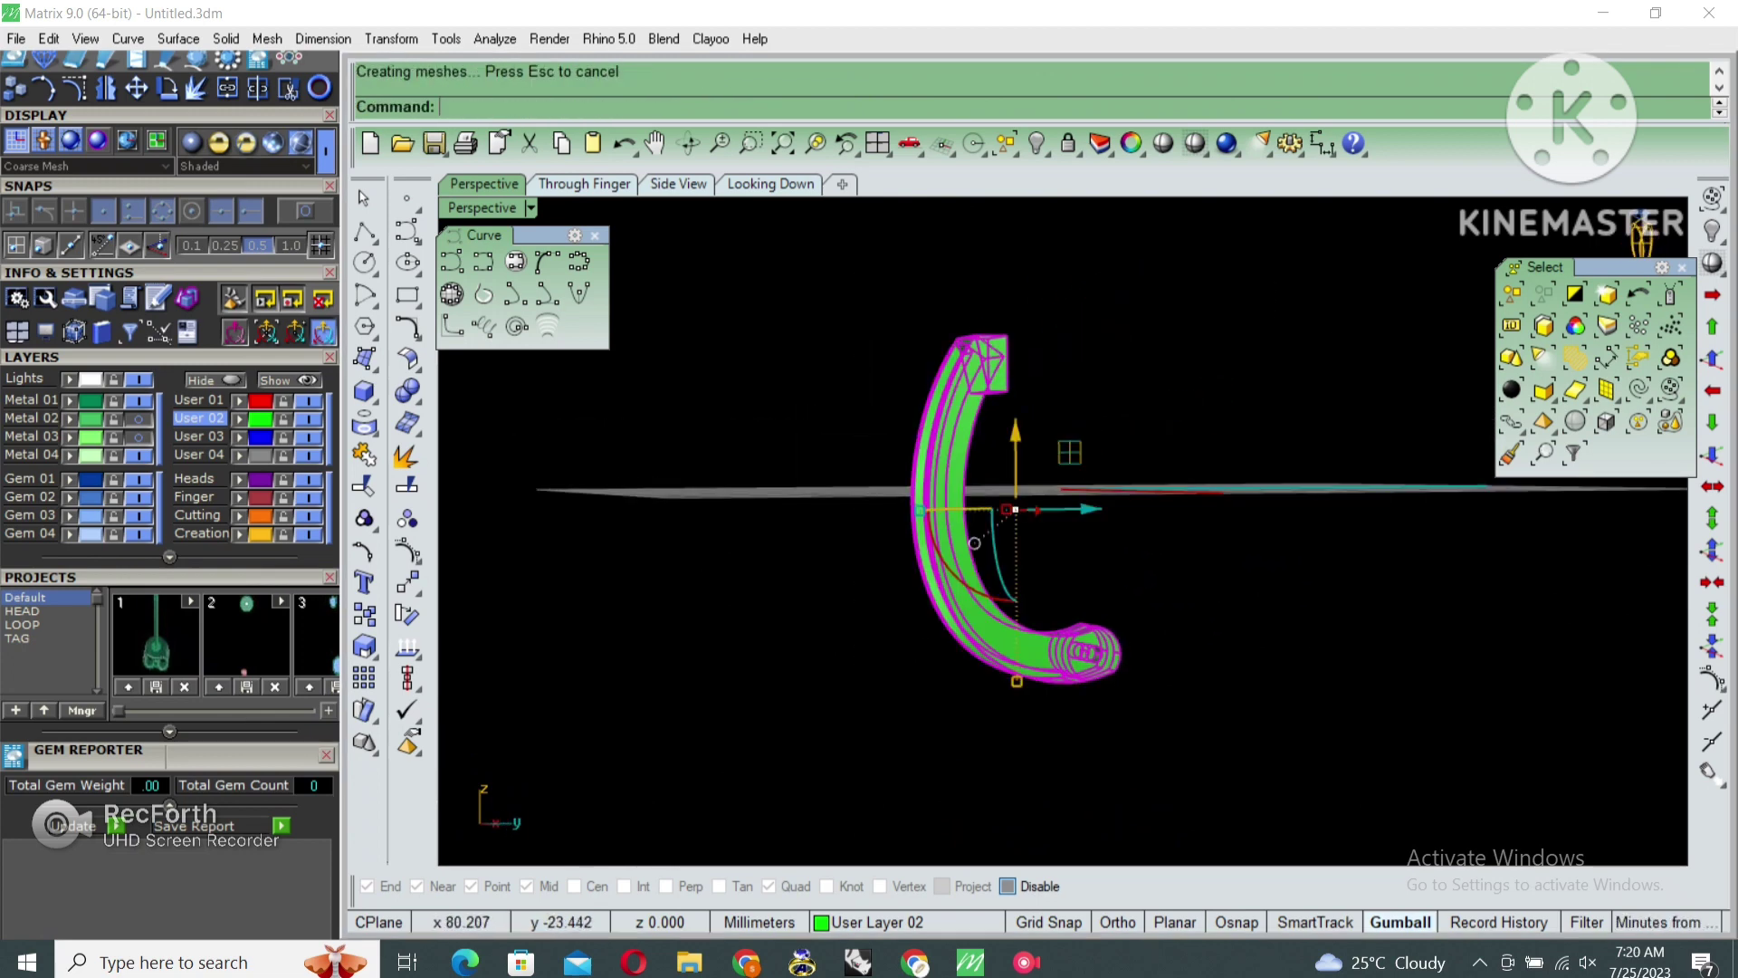
right_drag(974, 543, 974, 407)
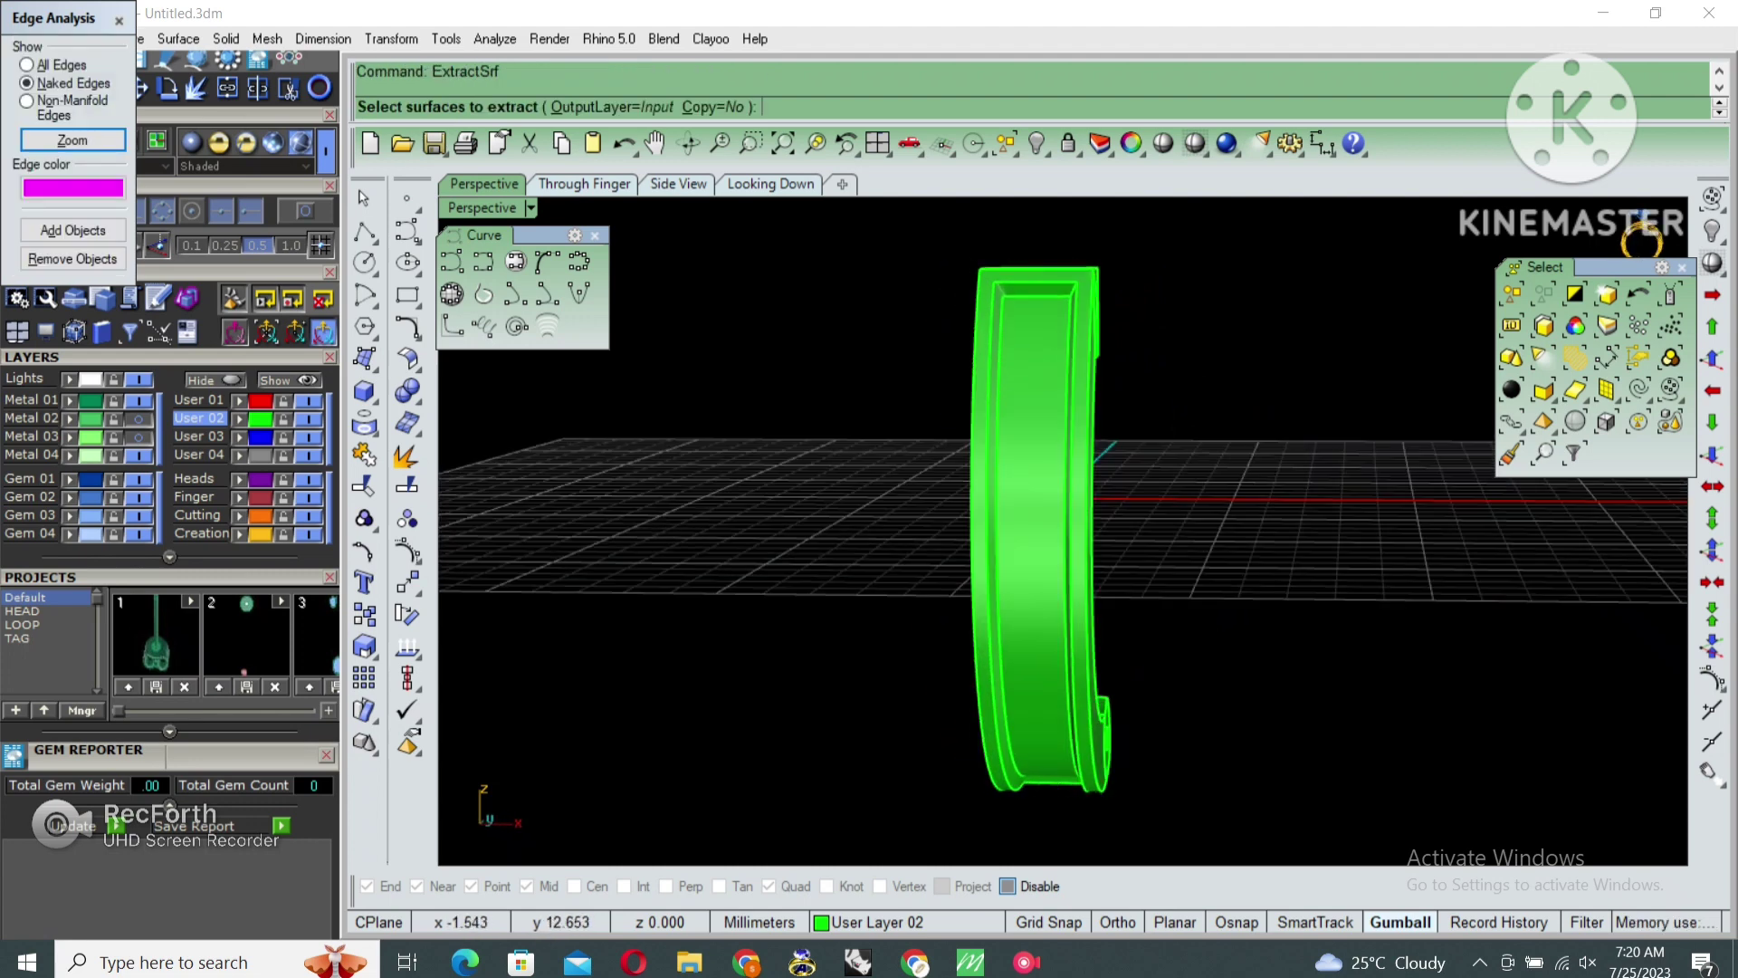
Extract the recessed panel surface from the green arm, and lock everything else
click(1041, 535)
mouse_move(1177, 588)
right_down()
mouse_move(1241, 589)
mouse_move(1204, 588)
right_up()
key(Return)
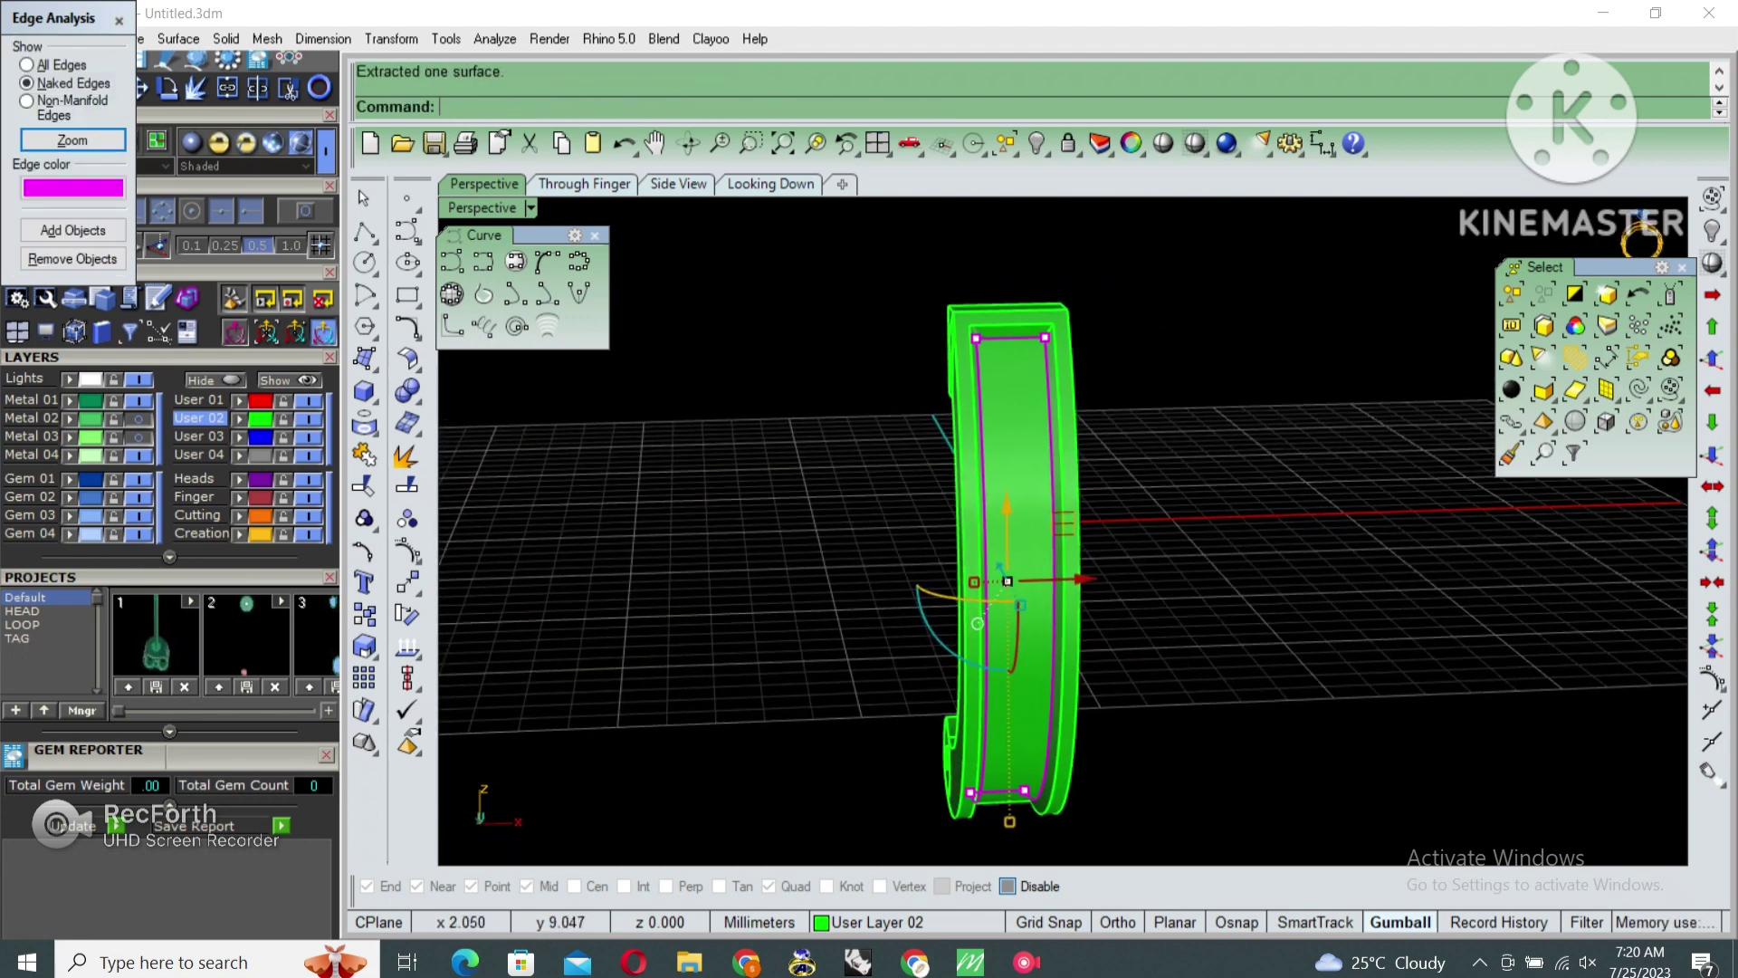
text(invert)
key(Return)
text(lock)
key(Return)
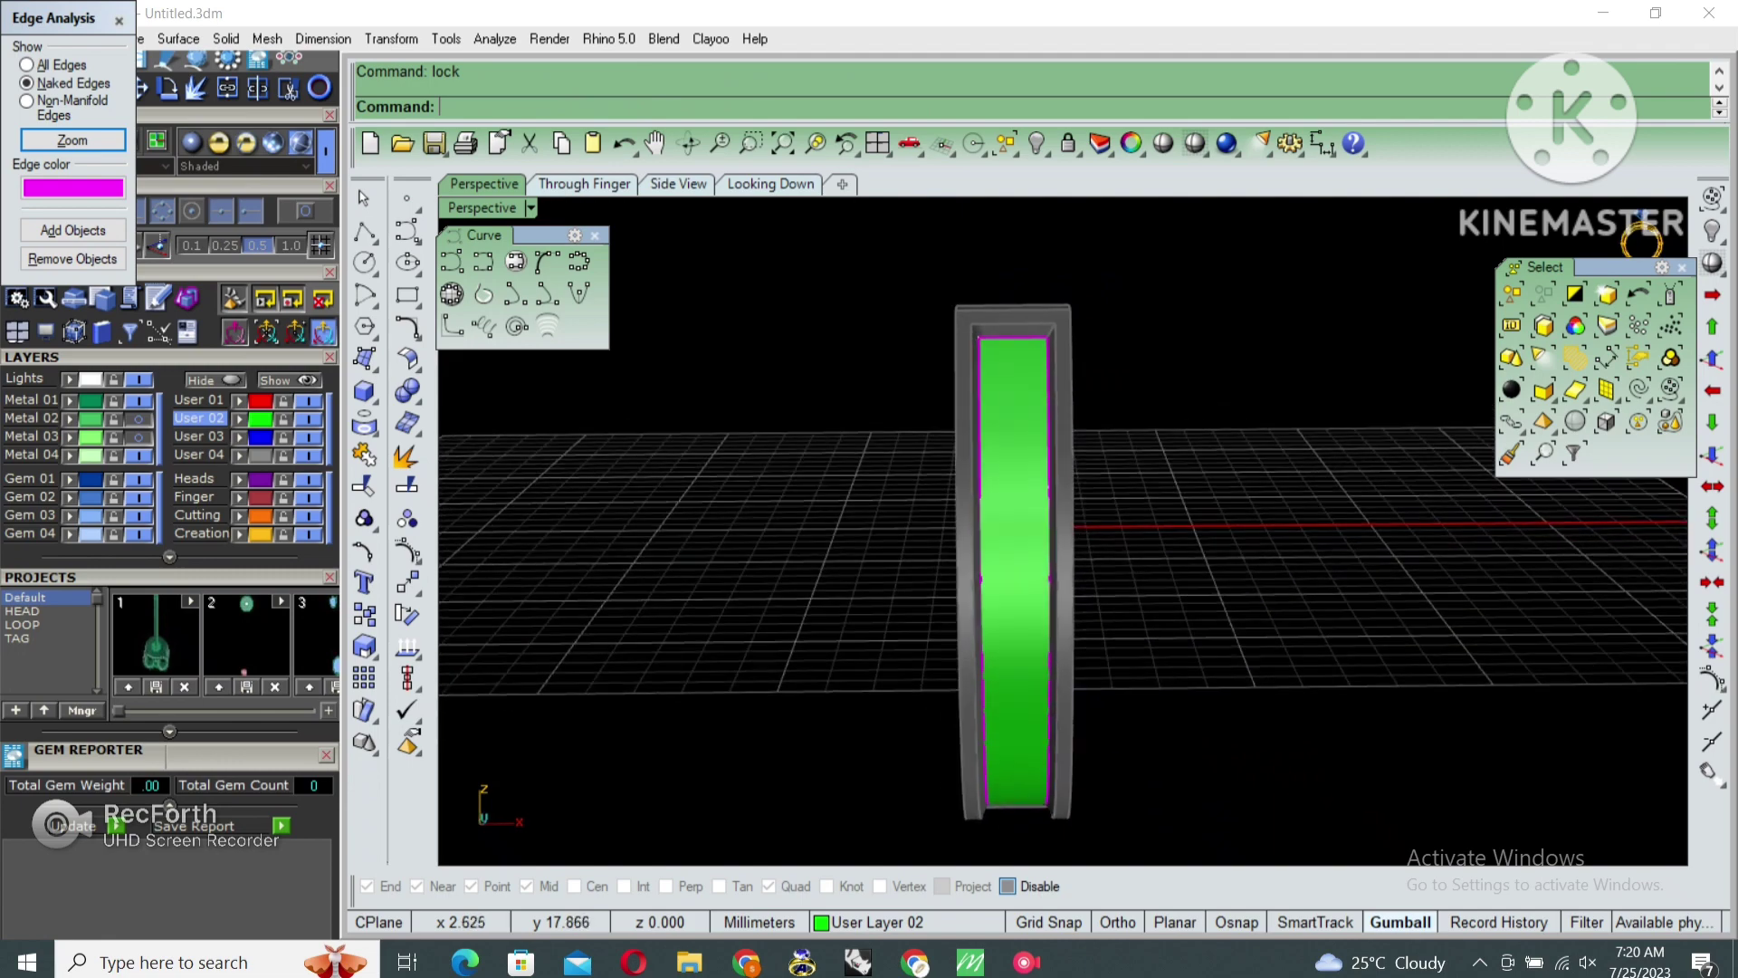
Extract a lengthwise V-direction isocurve through the middle of the recessed panel
click(1019, 408)
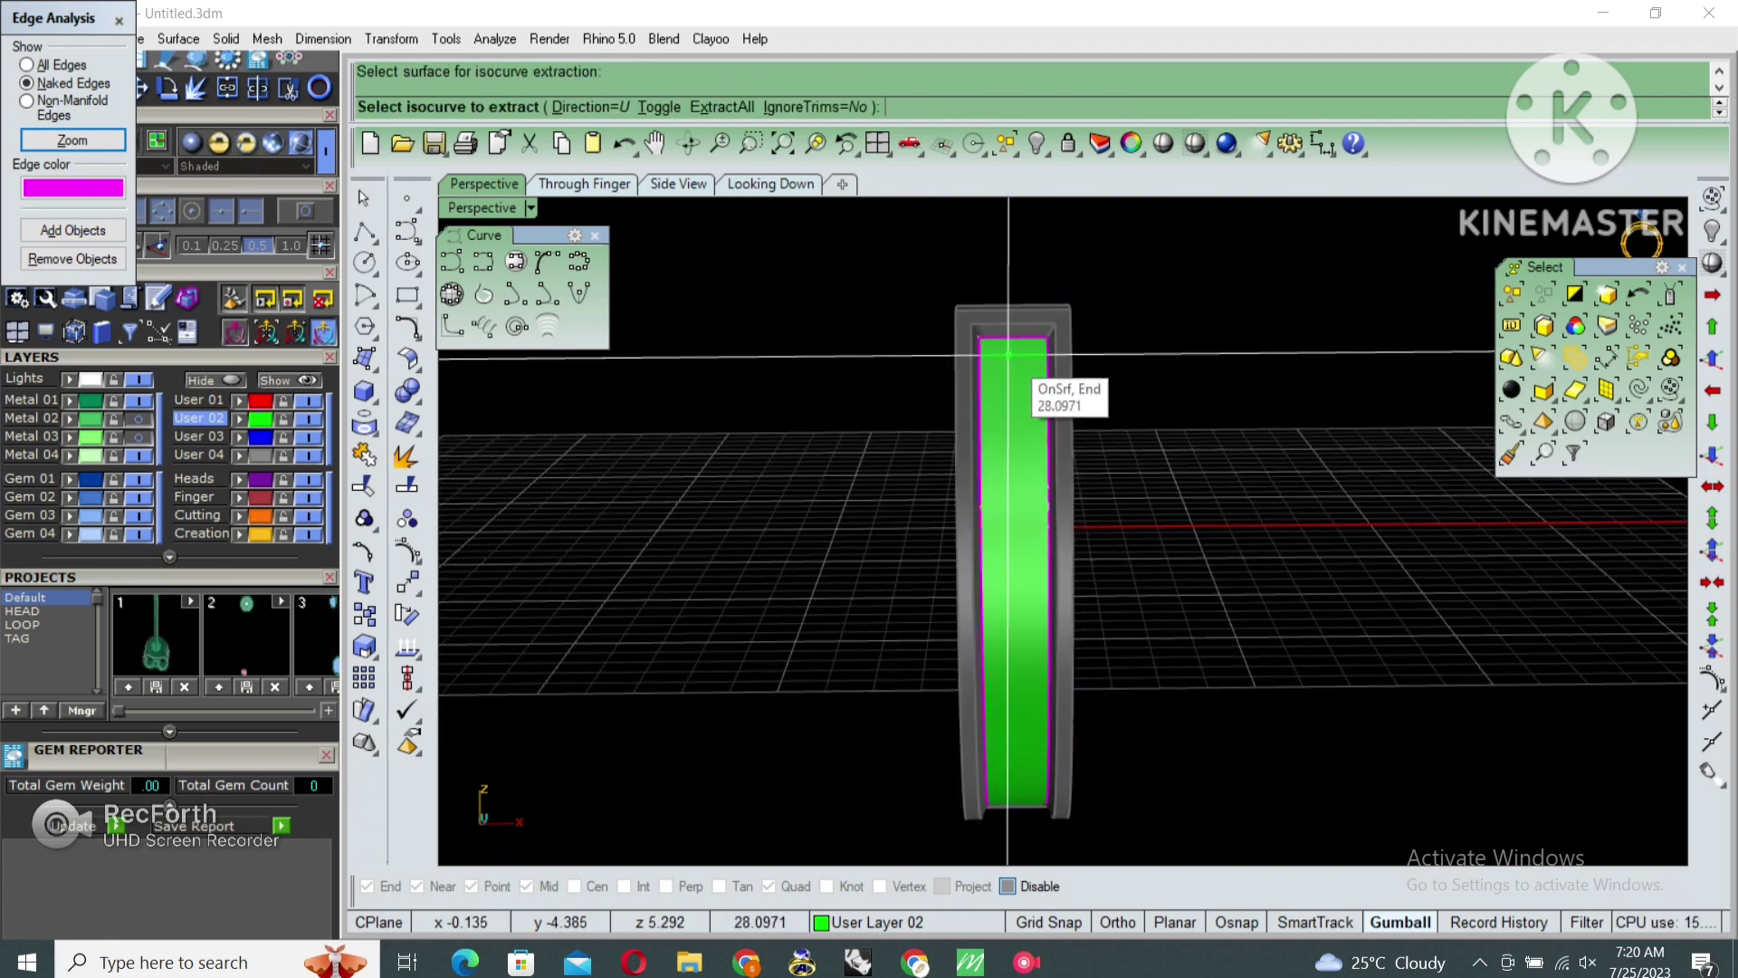
text(T)
key(Return)
click(1019, 389)
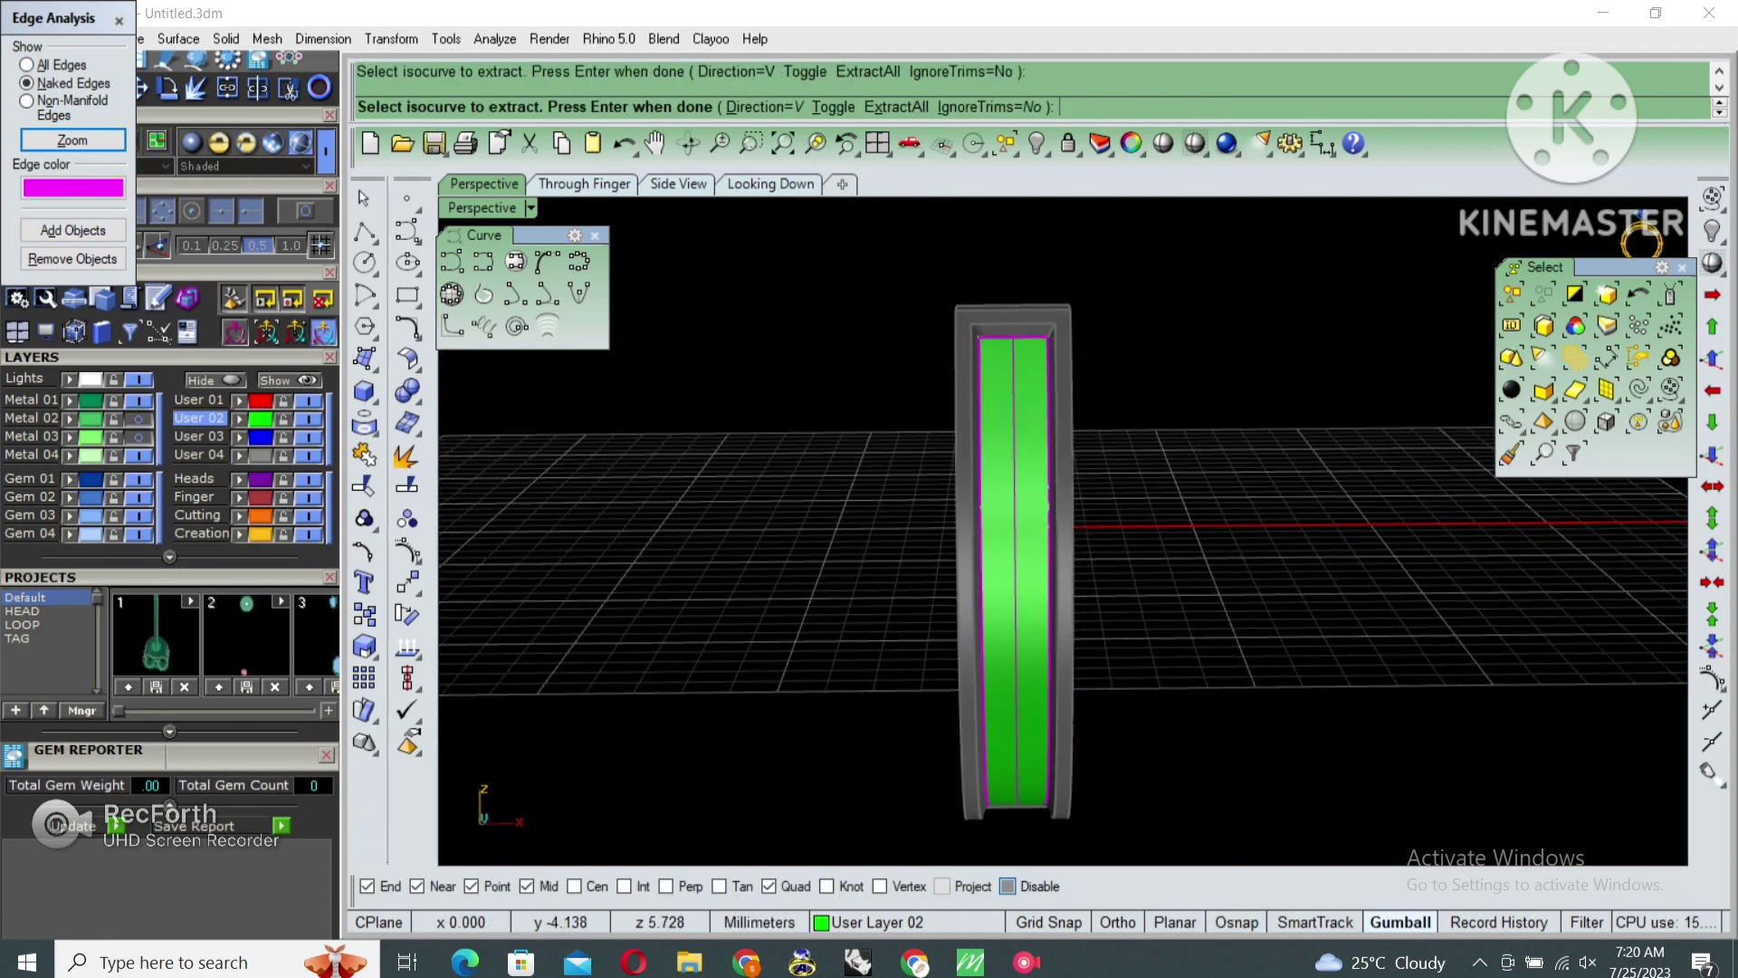
key(Return)
right_drag(1039, 381, 996, 362)
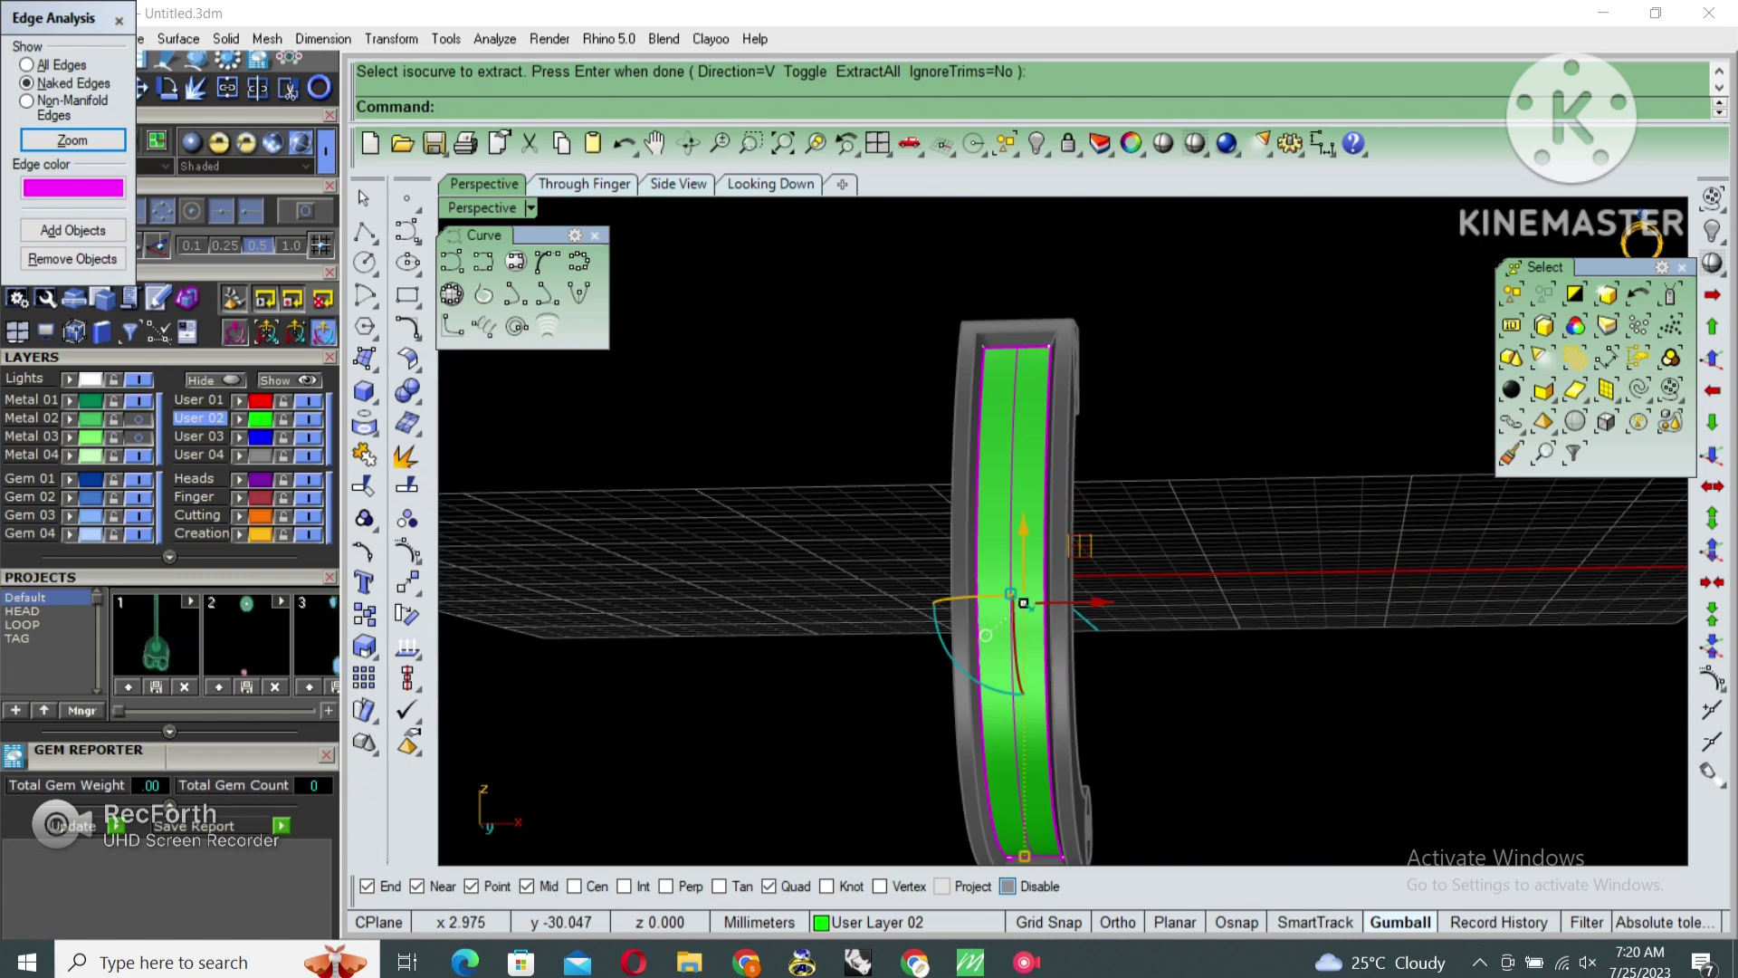
Place round gems along the recessed panel's middle curve, orienting their culets to the panel surface
middle_click(1023, 603)
key(Escape)
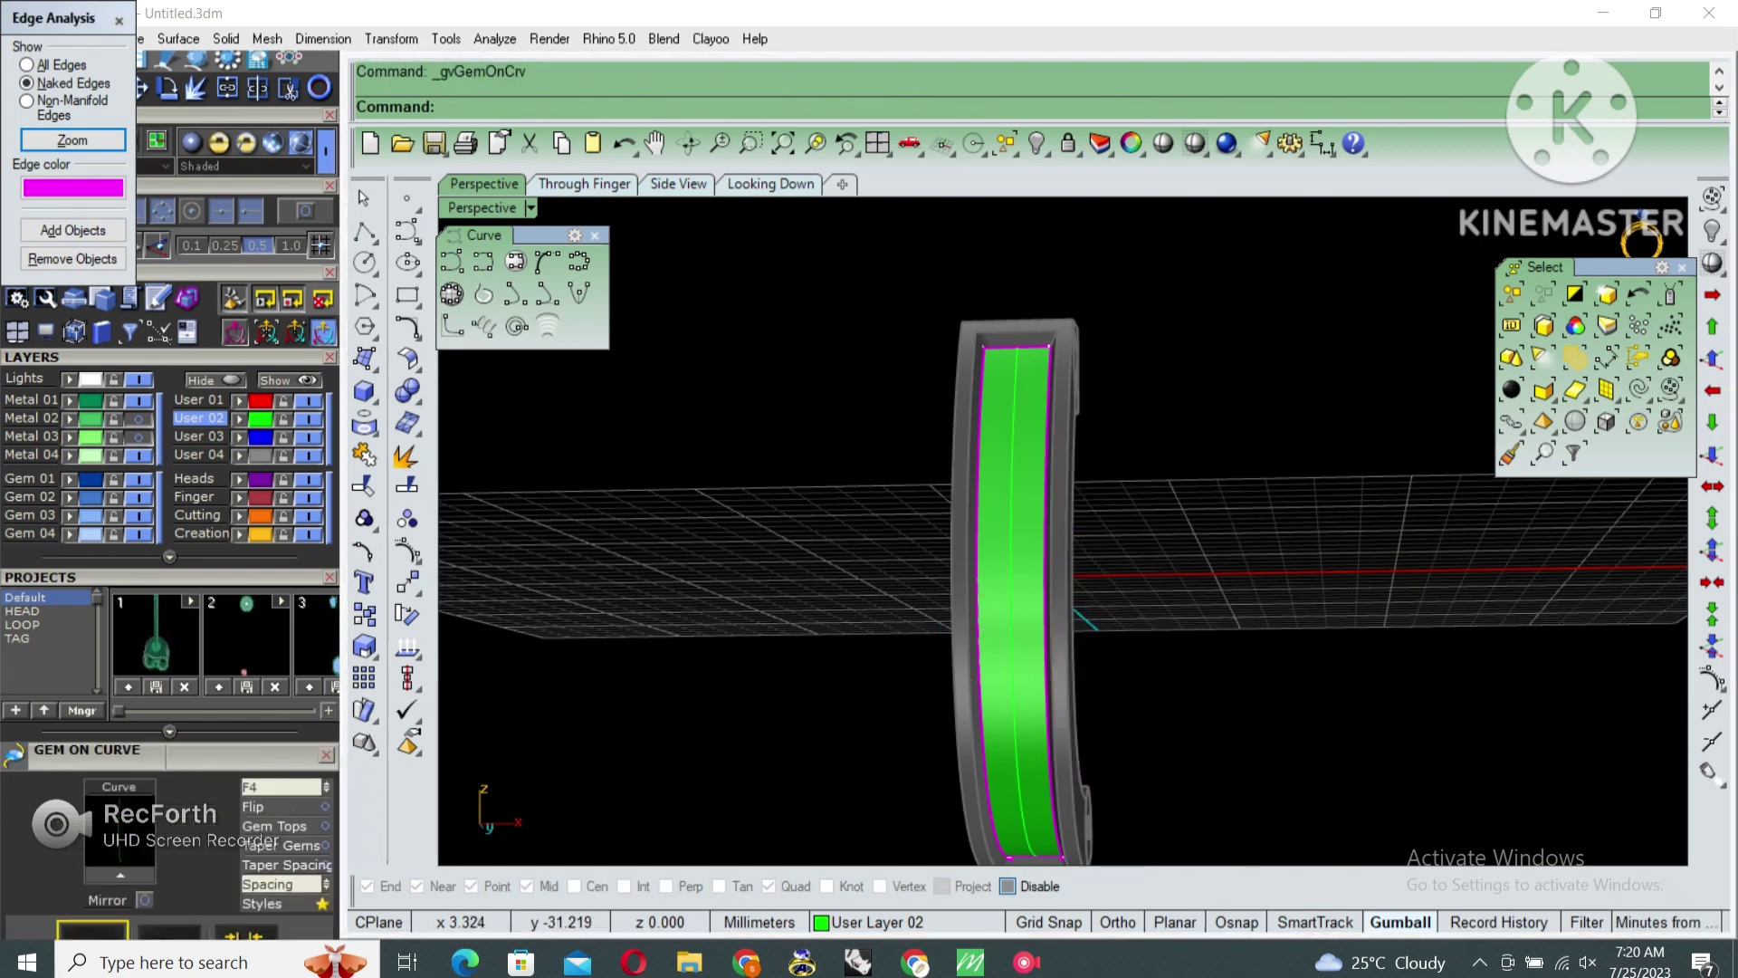
click(1014, 561)
right_drag(1014, 562, 993, 391)
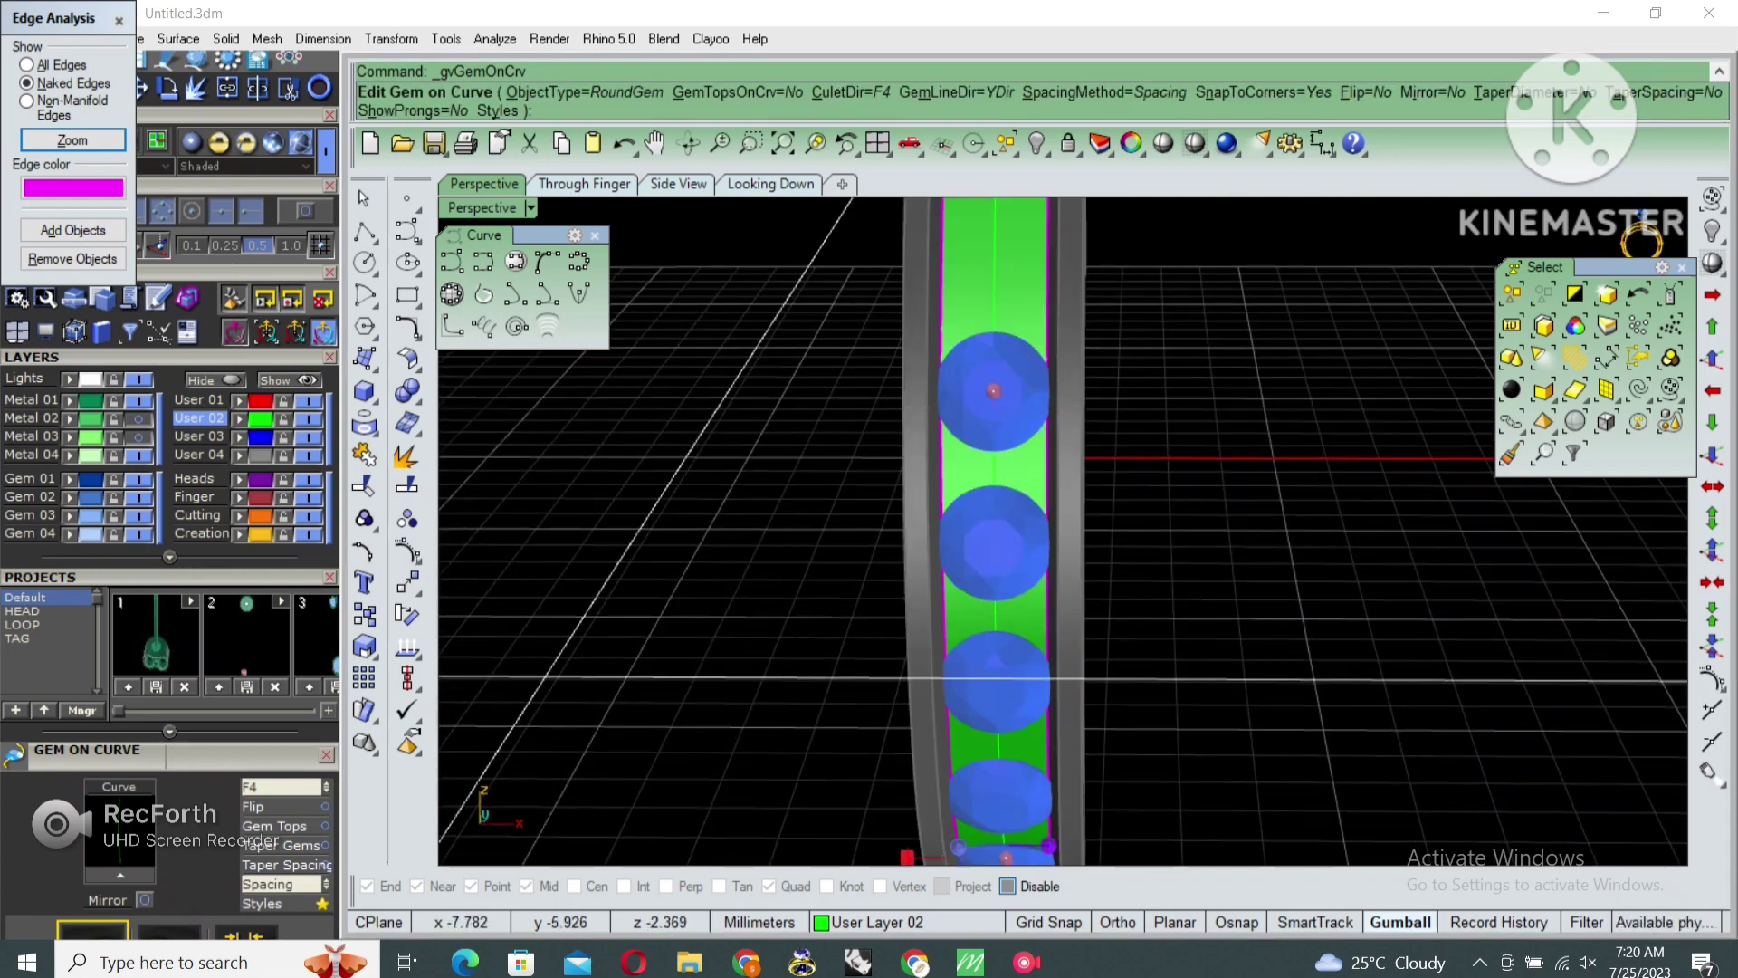
key(c)
key(Return)
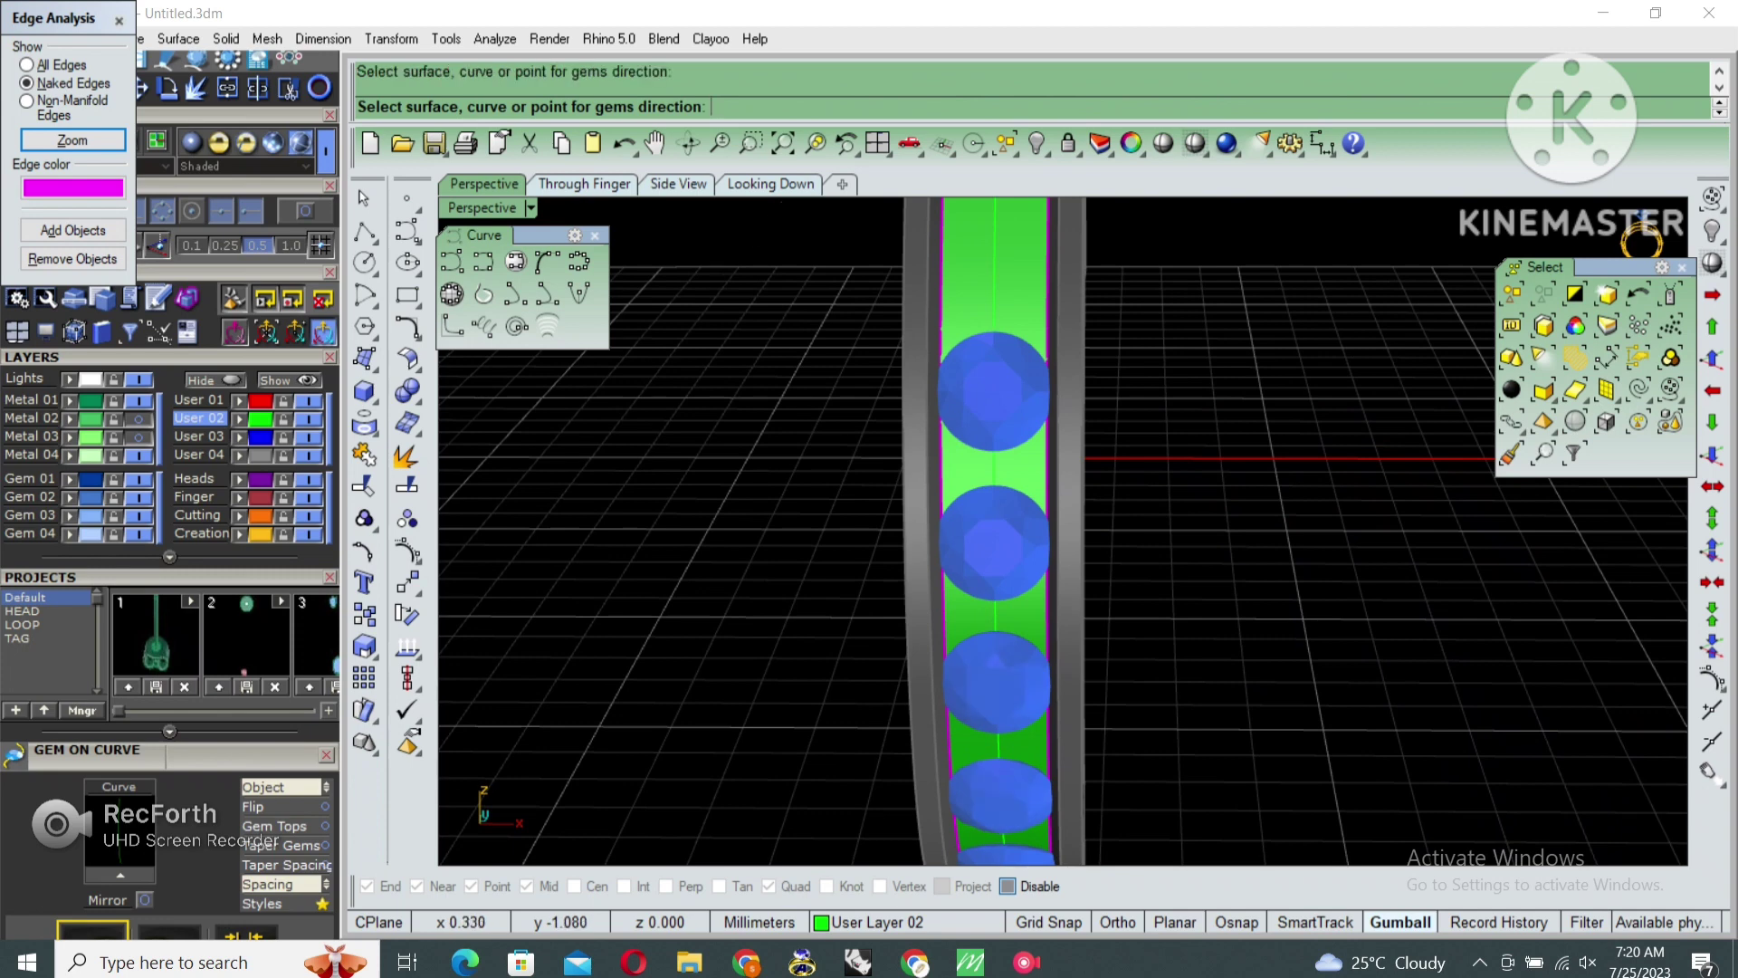
click(996, 472)
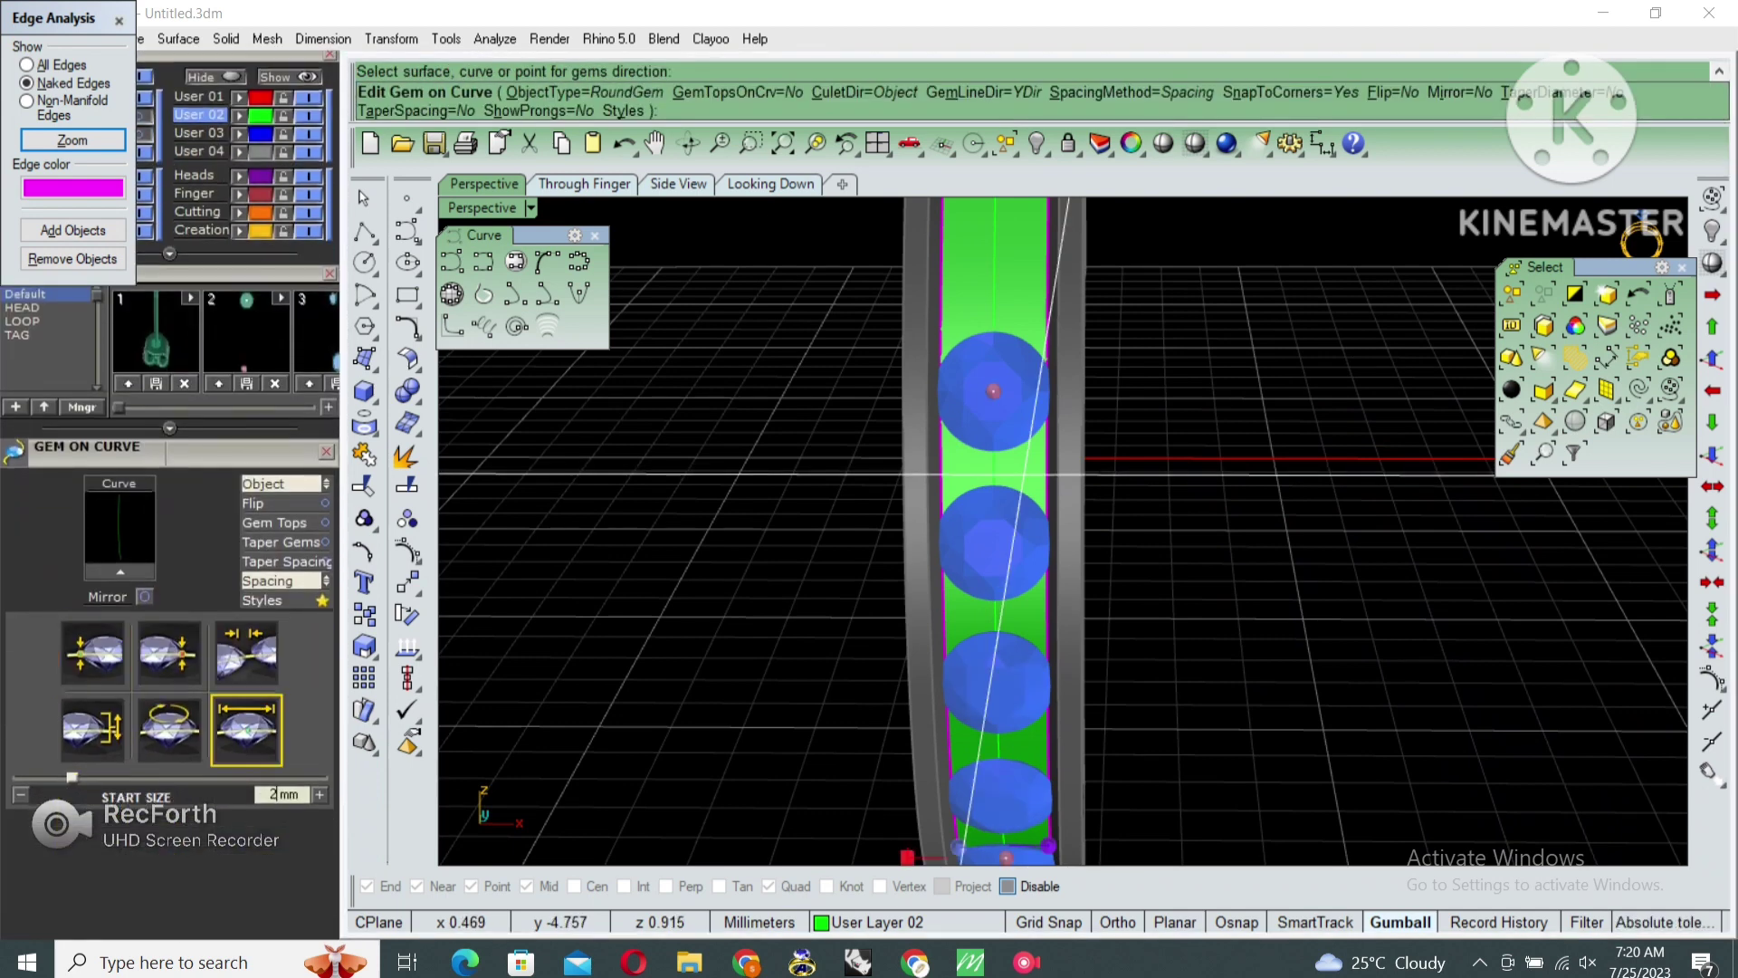
Set the gems' start size to 1.5 mm and their spacing to 0.15 mm
text(1.6)
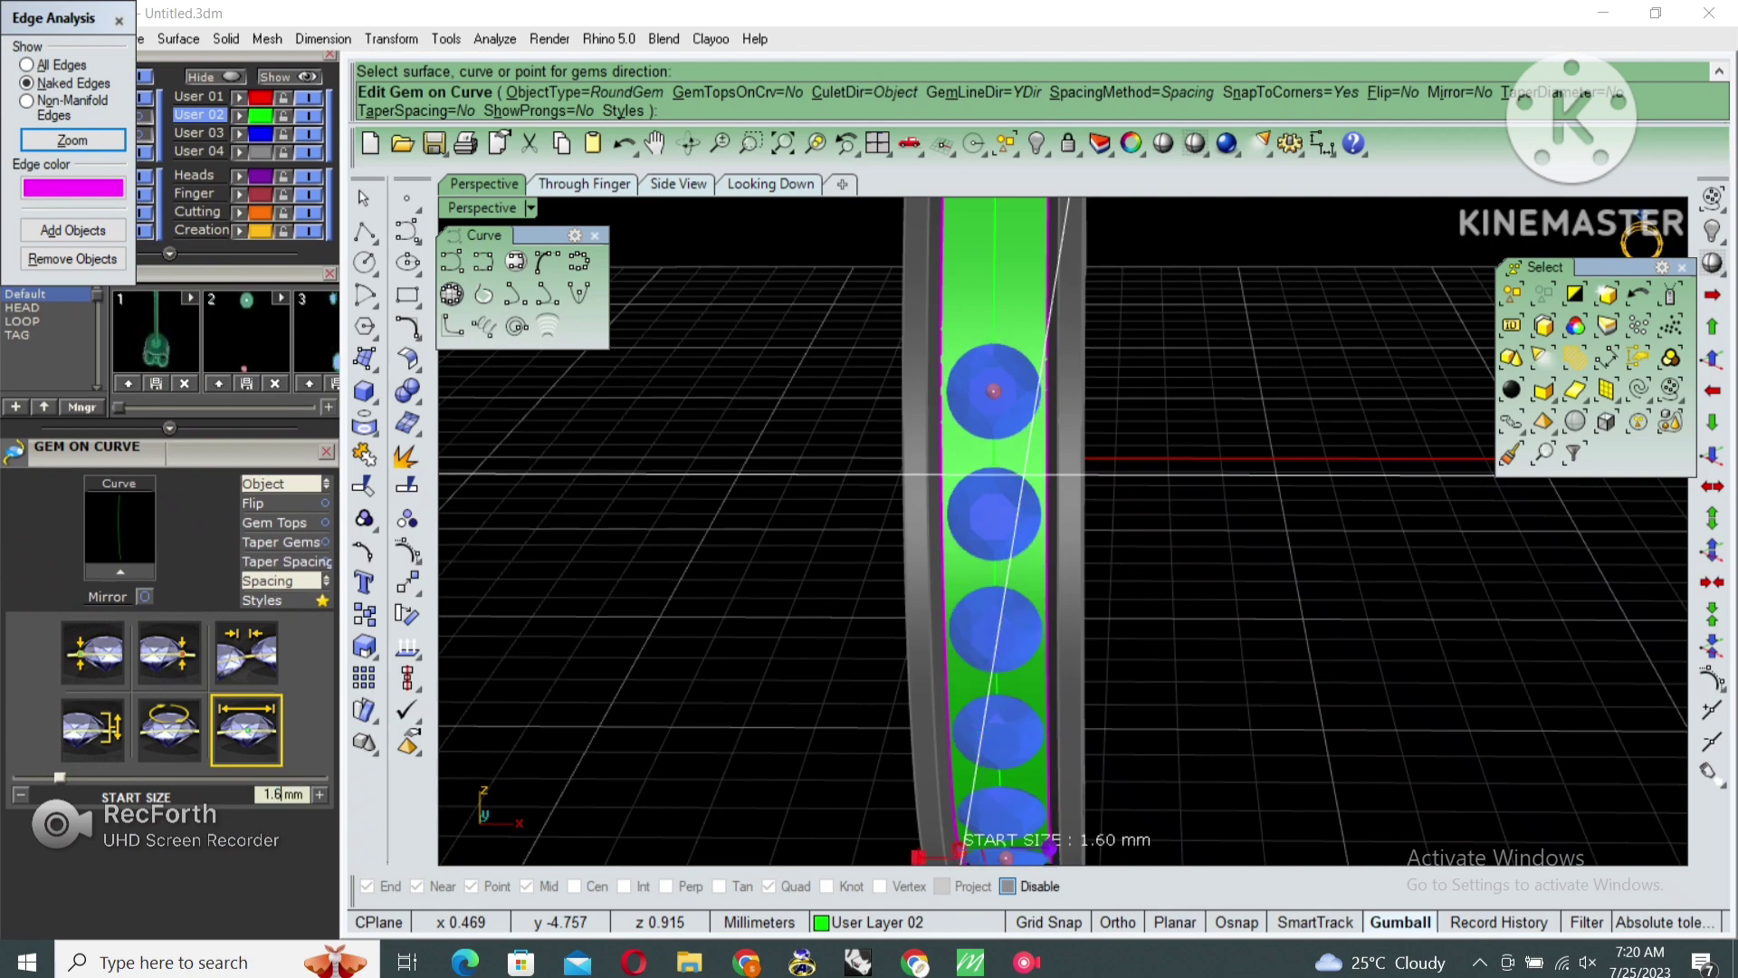
scroll(933, 544, down, 5)
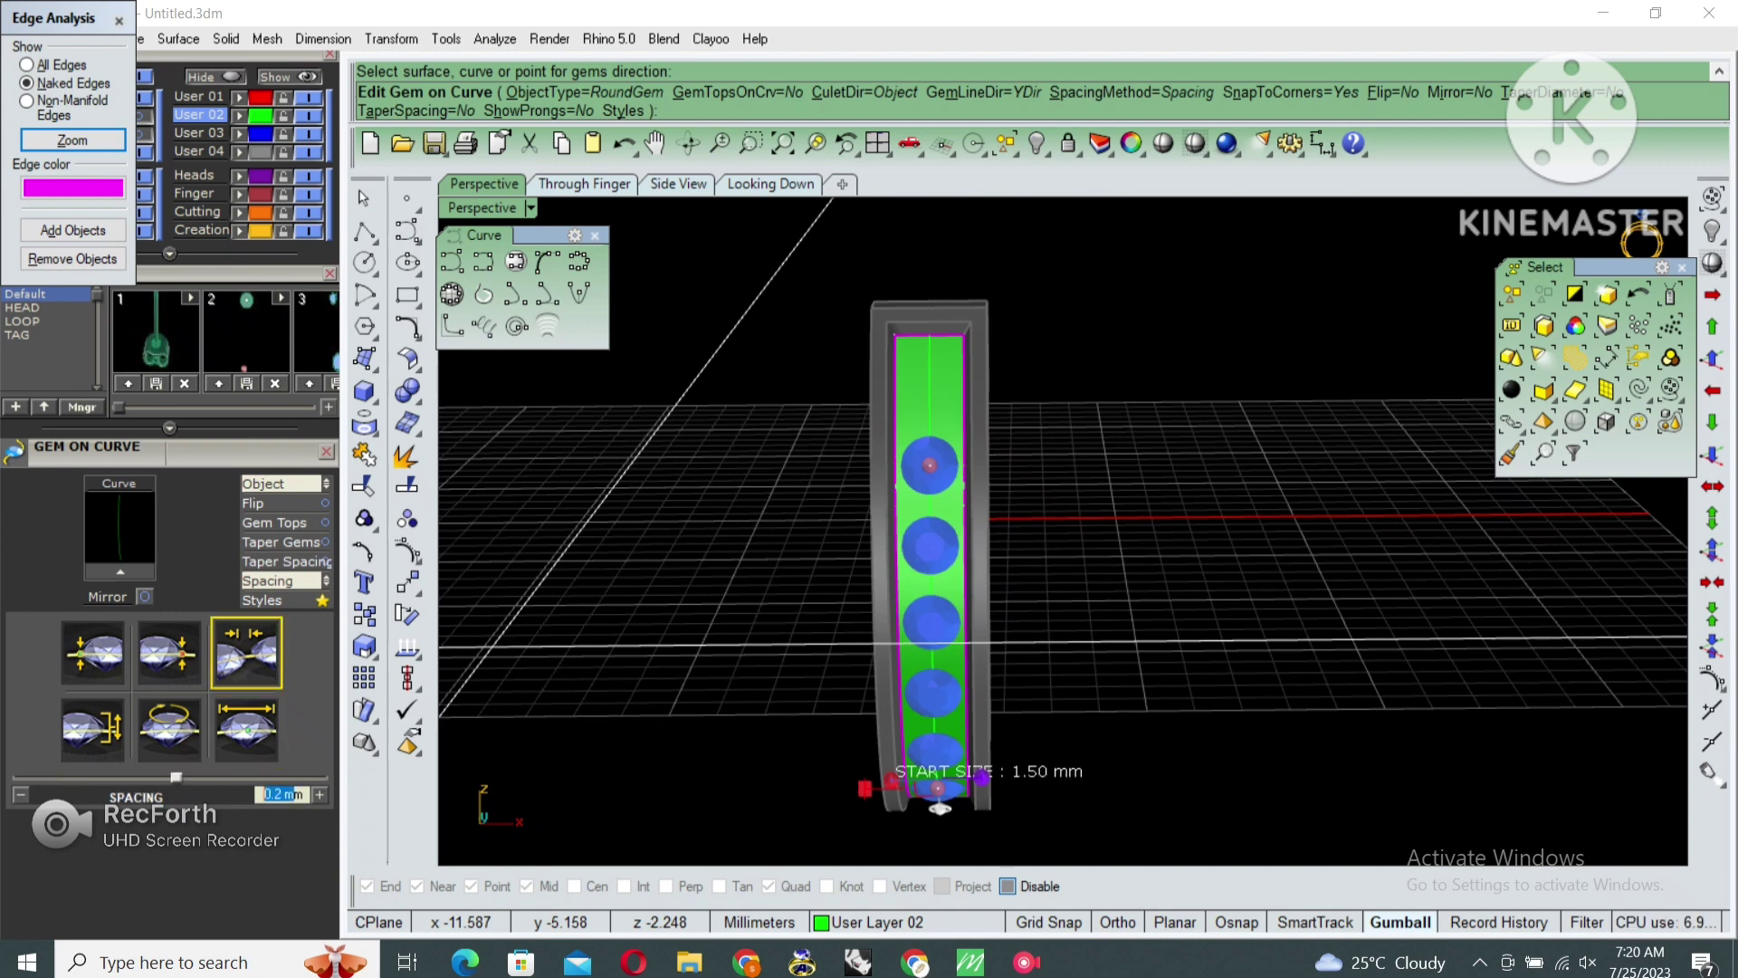
text(5)
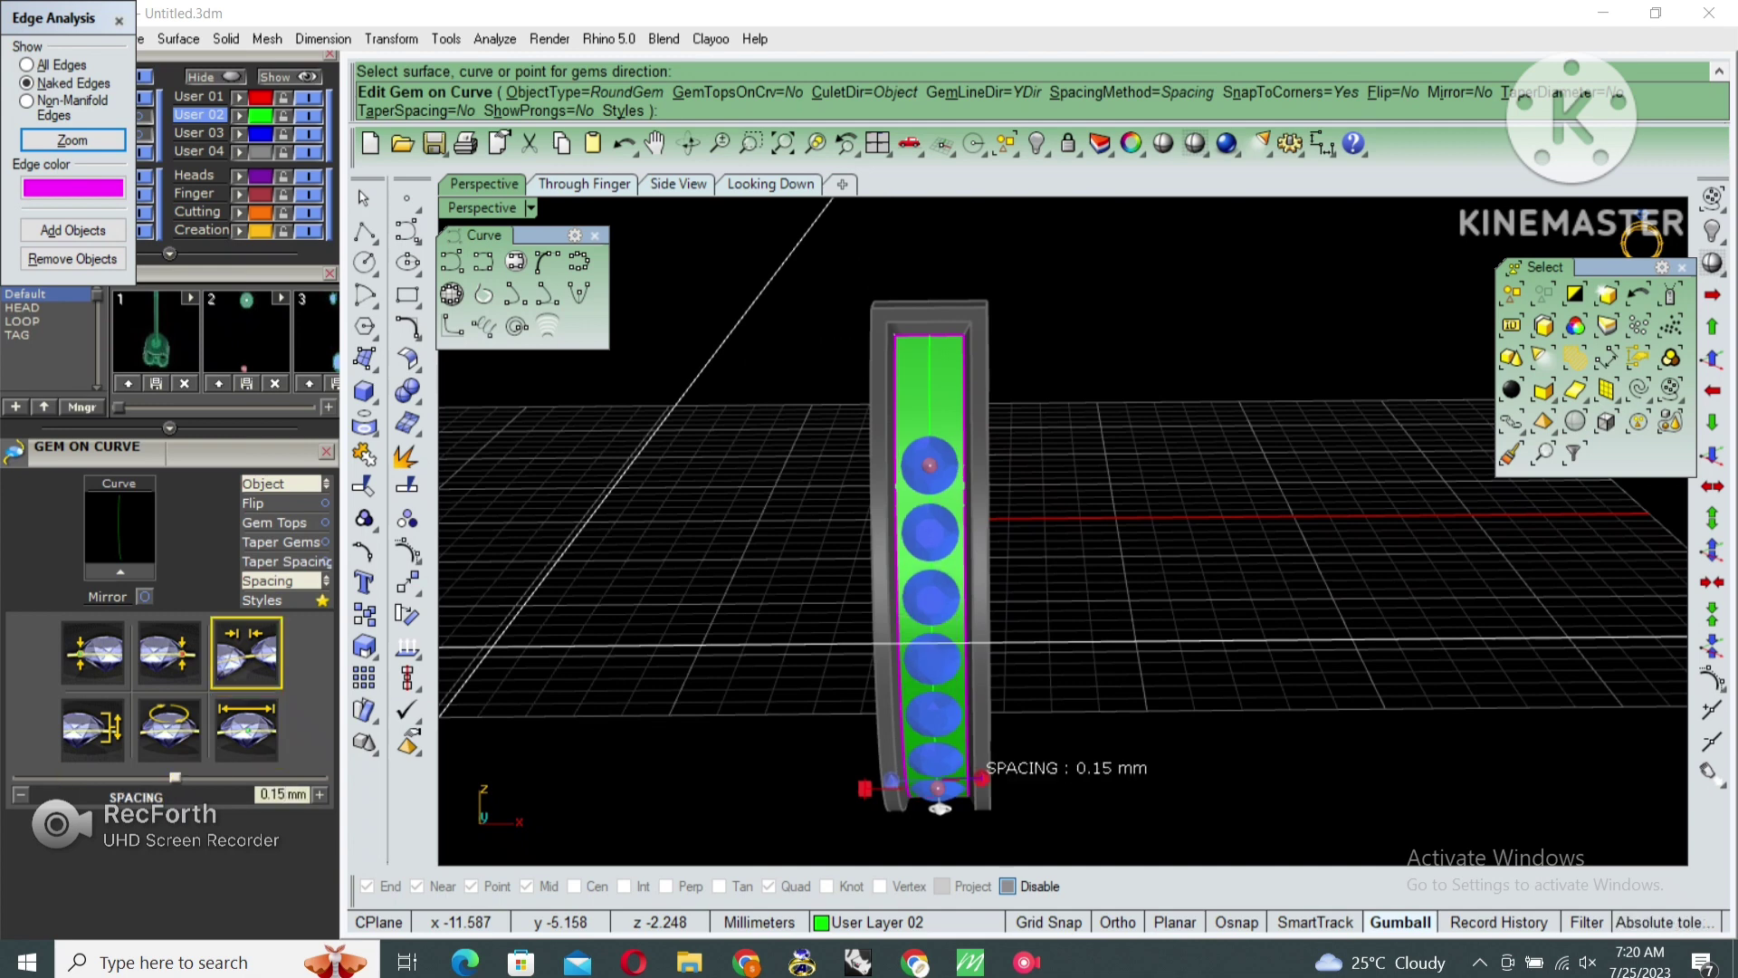
Use the Fixed spacing method with a 0.1 mm Z offset, and run the gem row from the recess's upper end to a 24.7% end position
click(281, 580)
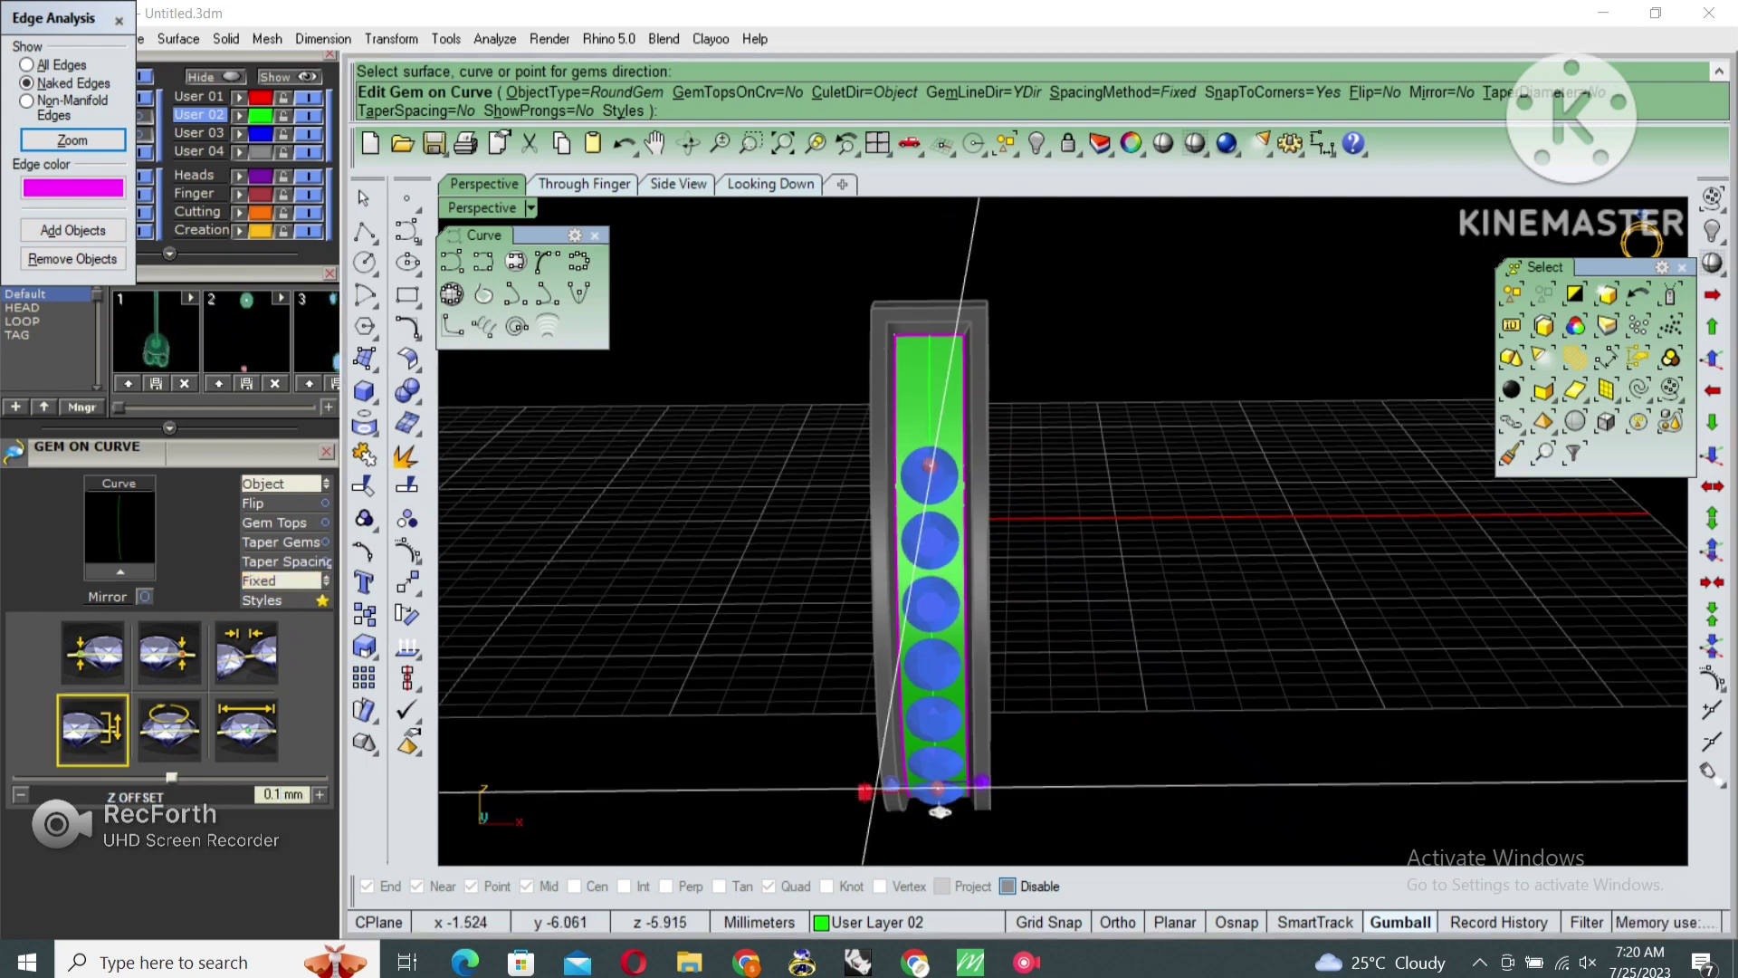
drag(940, 812, 930, 378)
drag(930, 449, 932, 770)
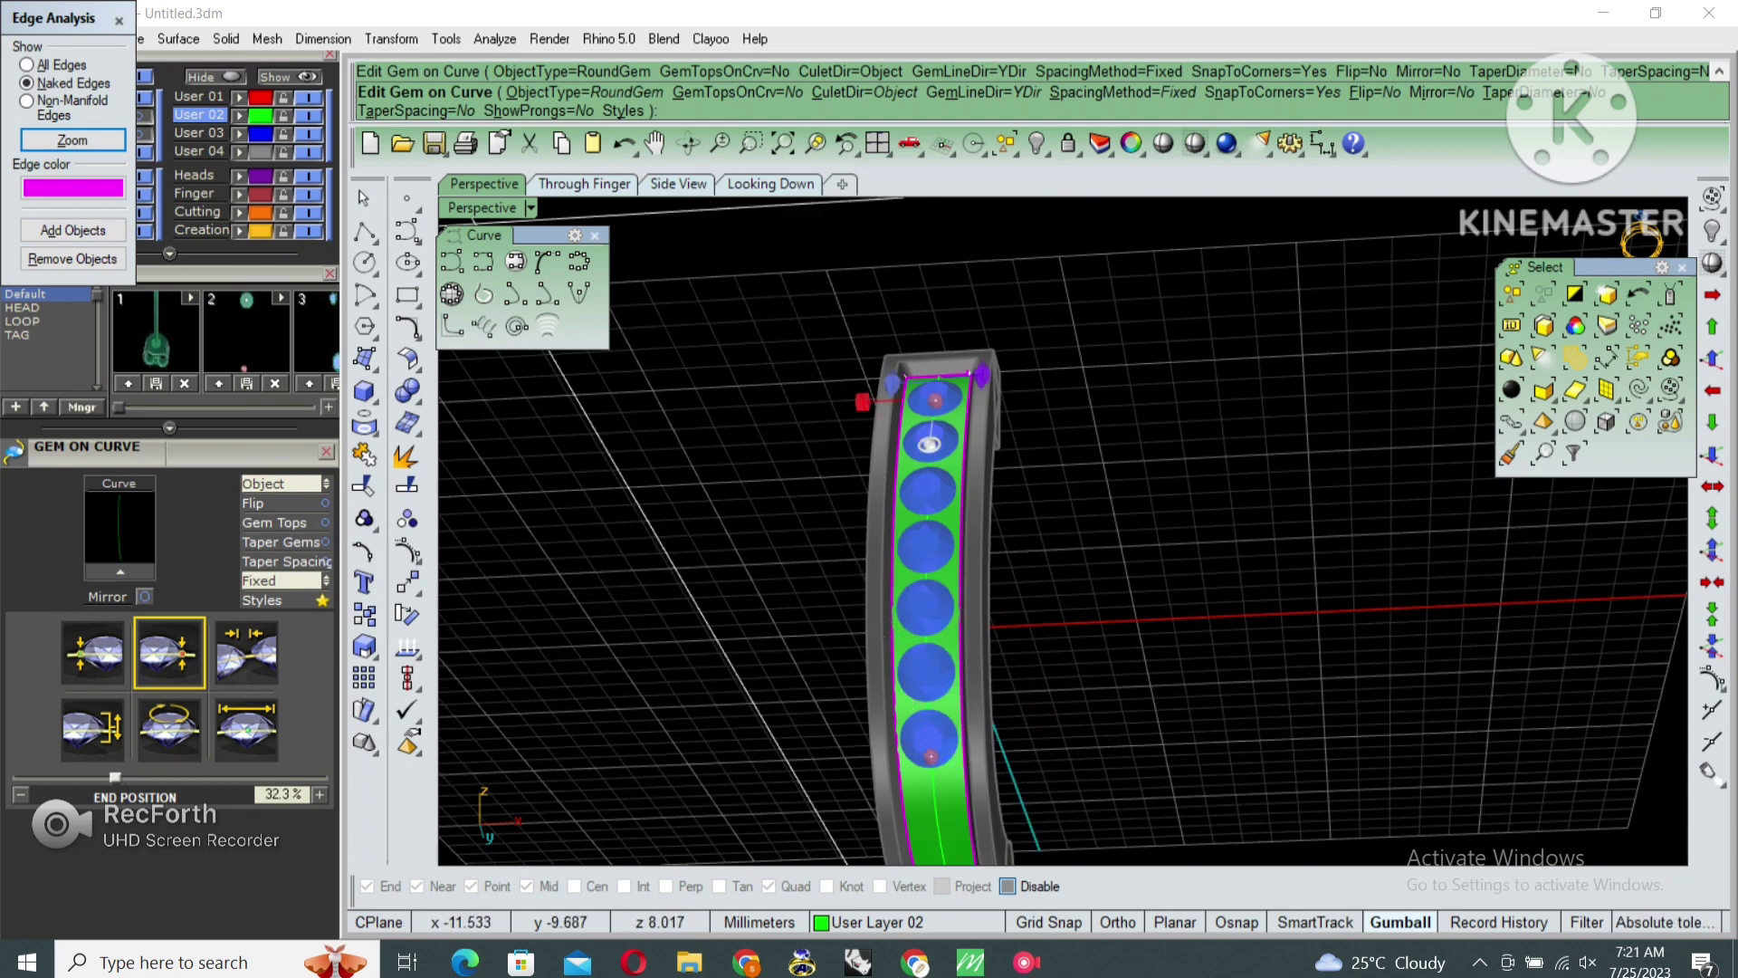
key(ctrl+m)
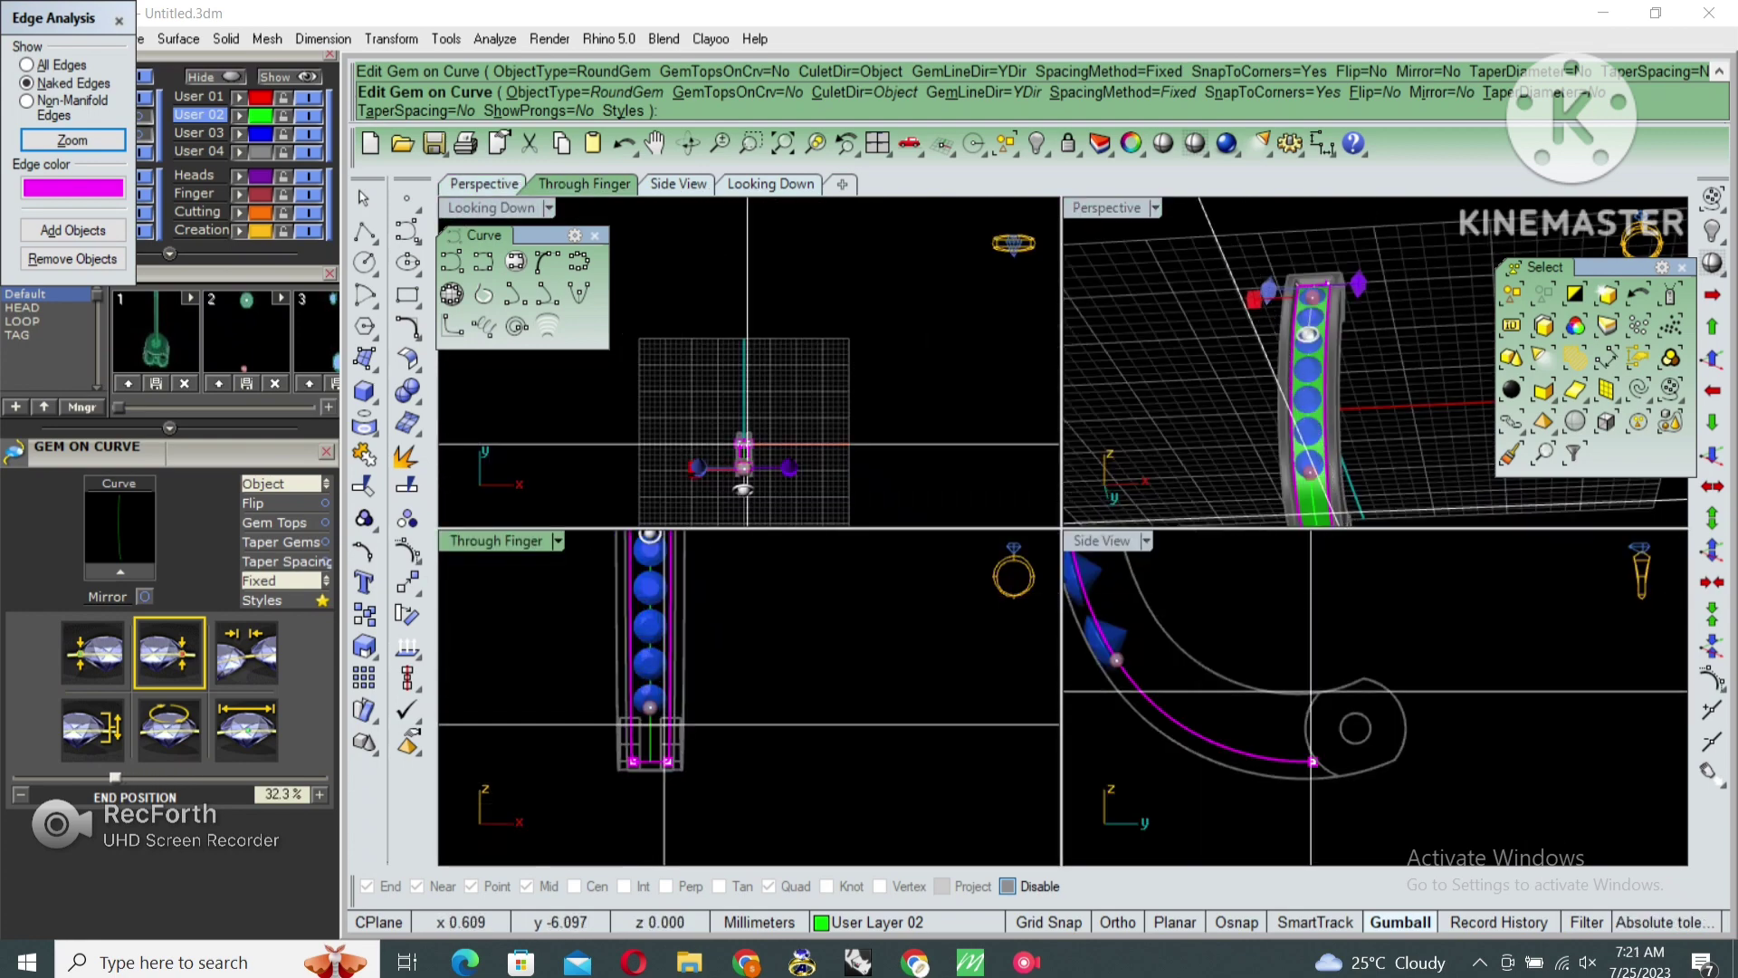
key(ctrl+m)
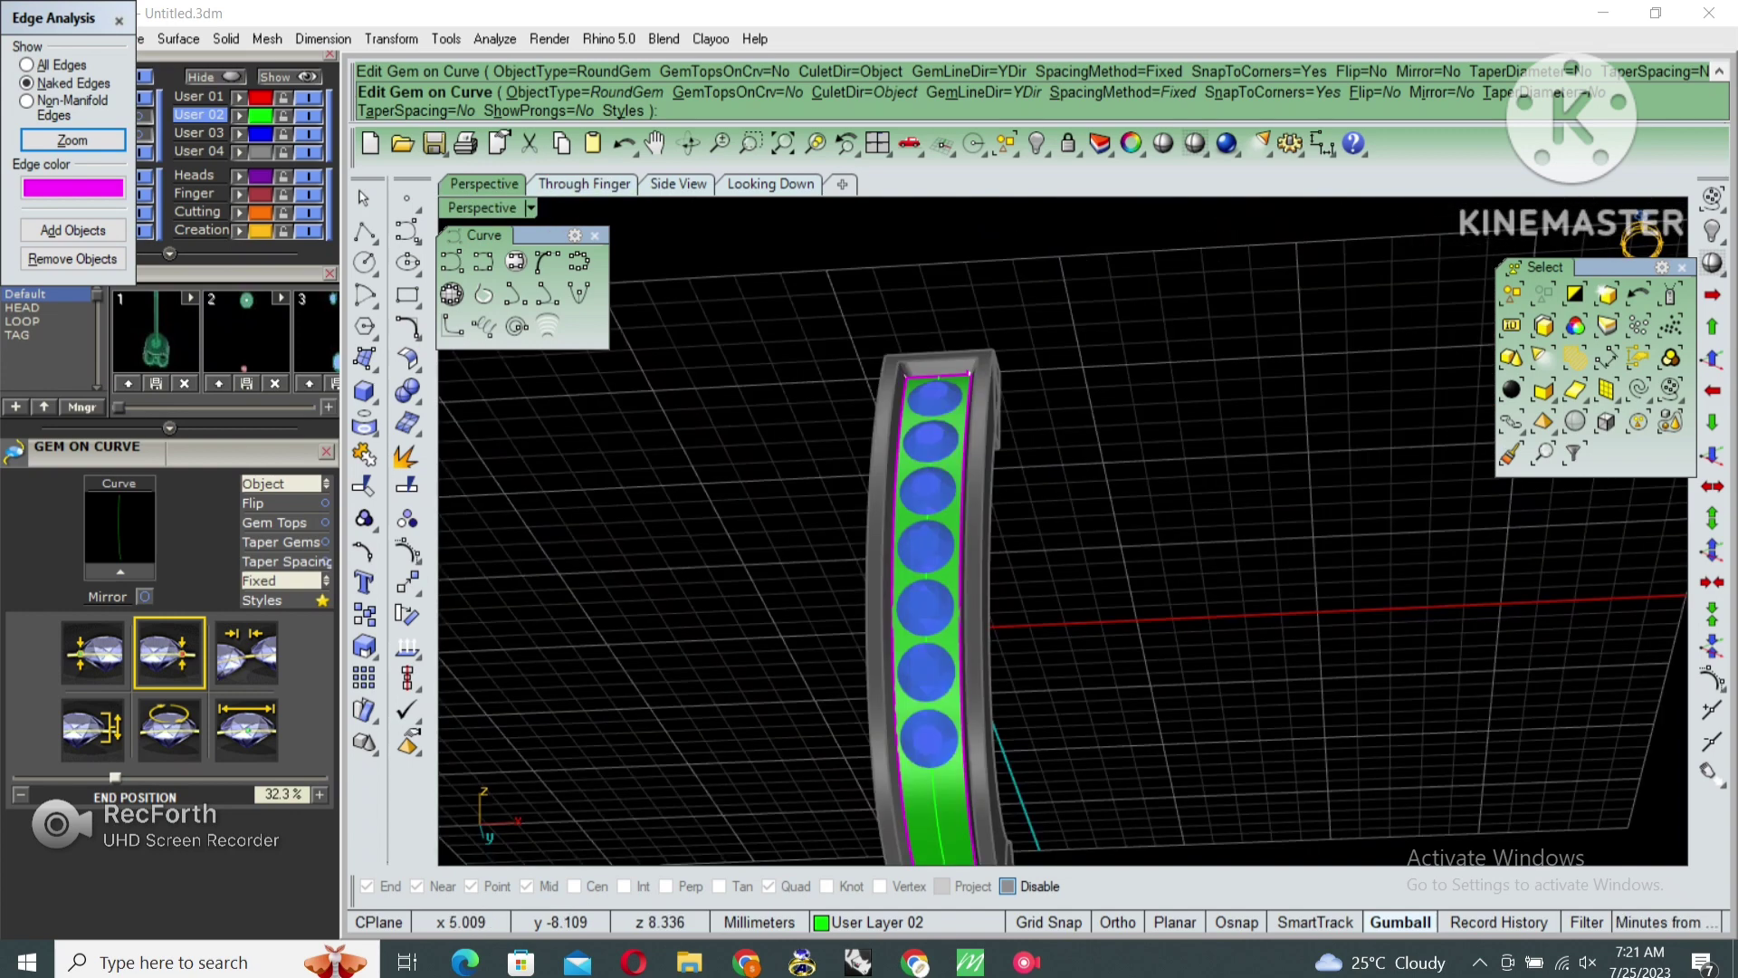
drag(961, 668, 962, 710)
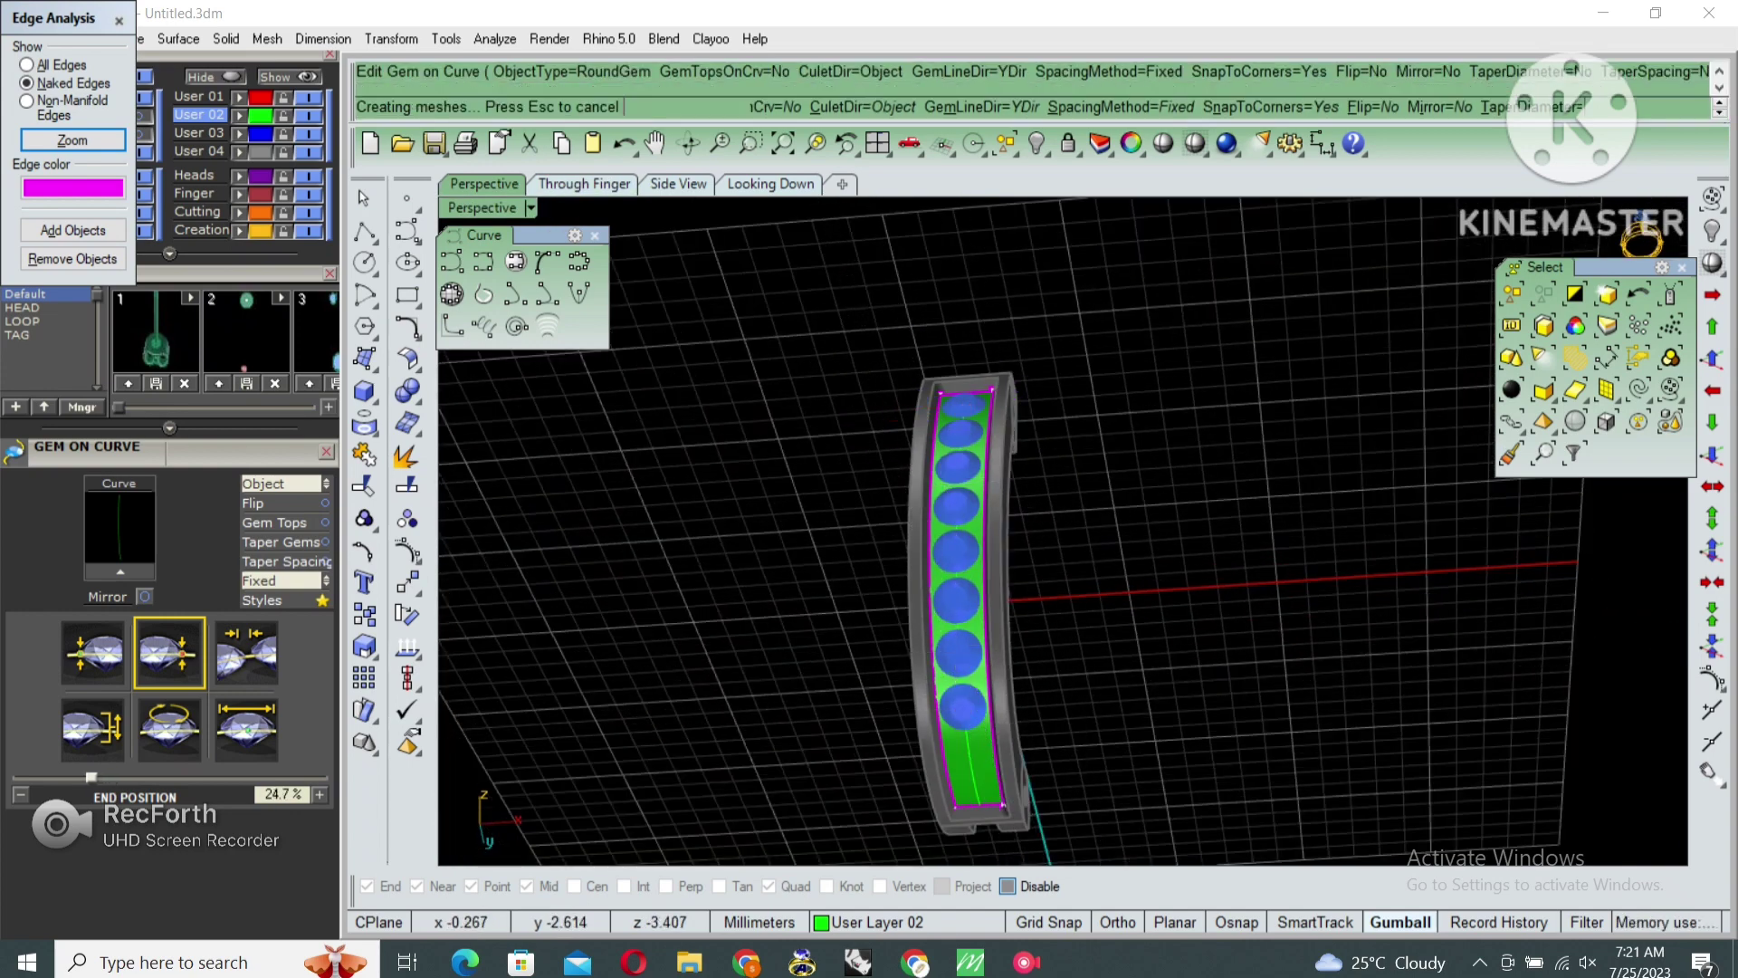
key(Return)
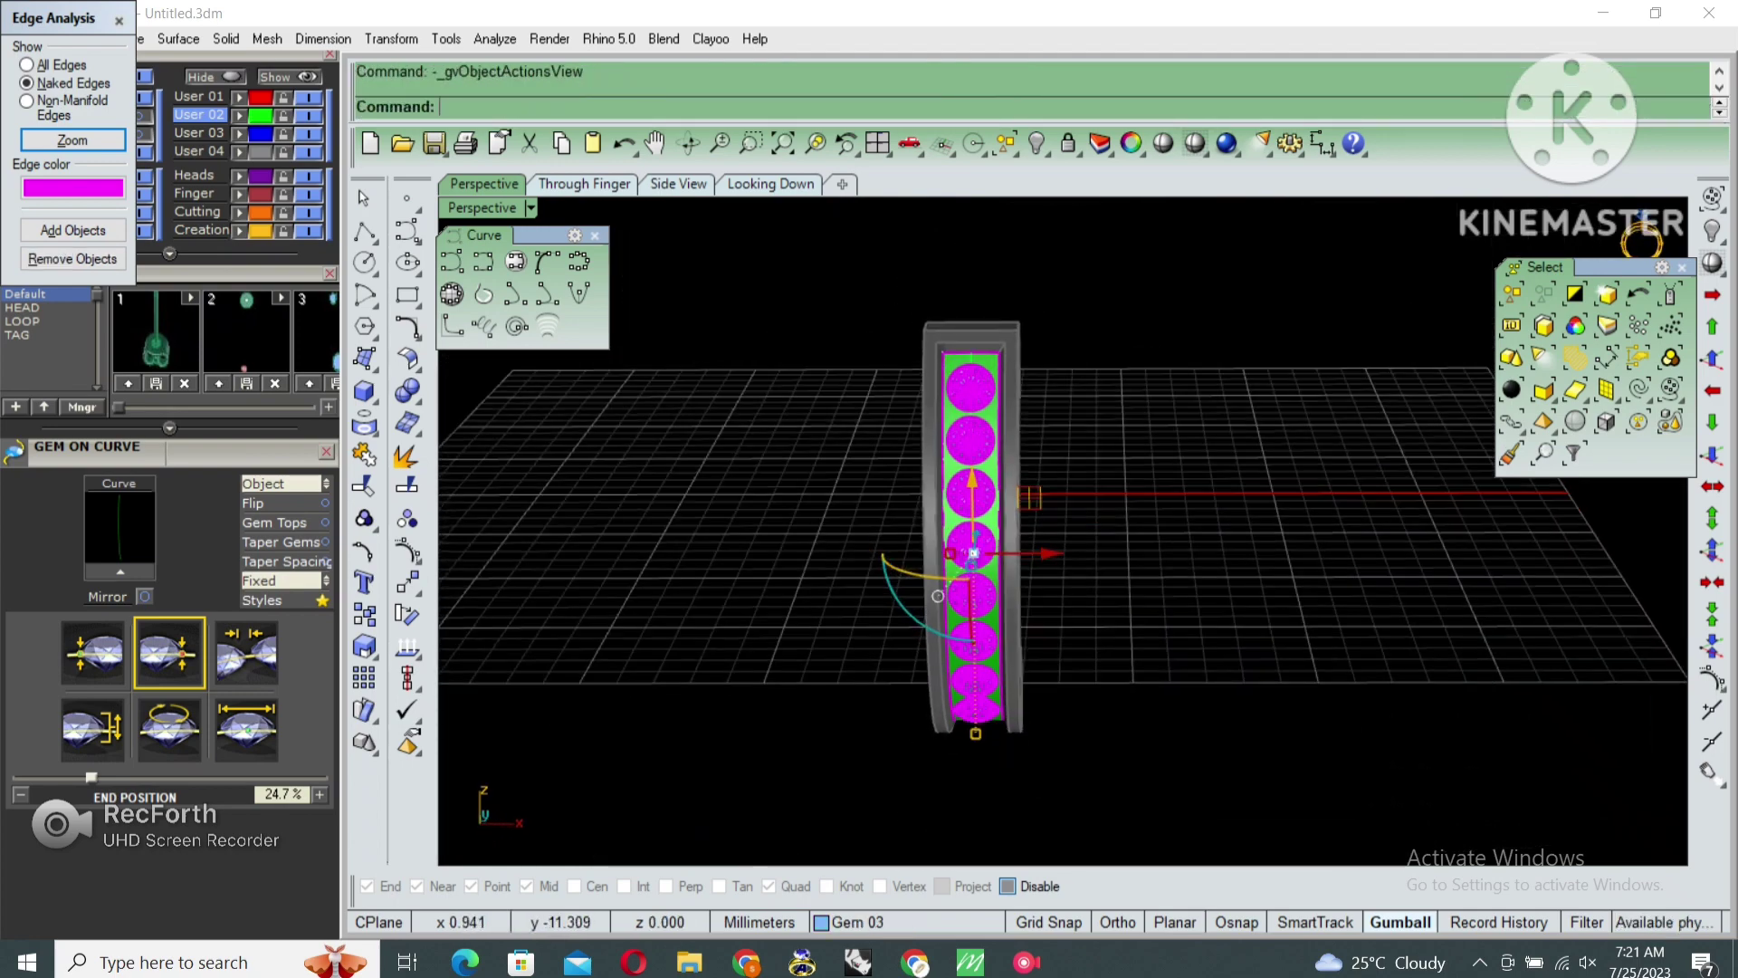
Add prongs to the gem row, using the two-shared-prongs layout with two prongs at each end
key(F6)
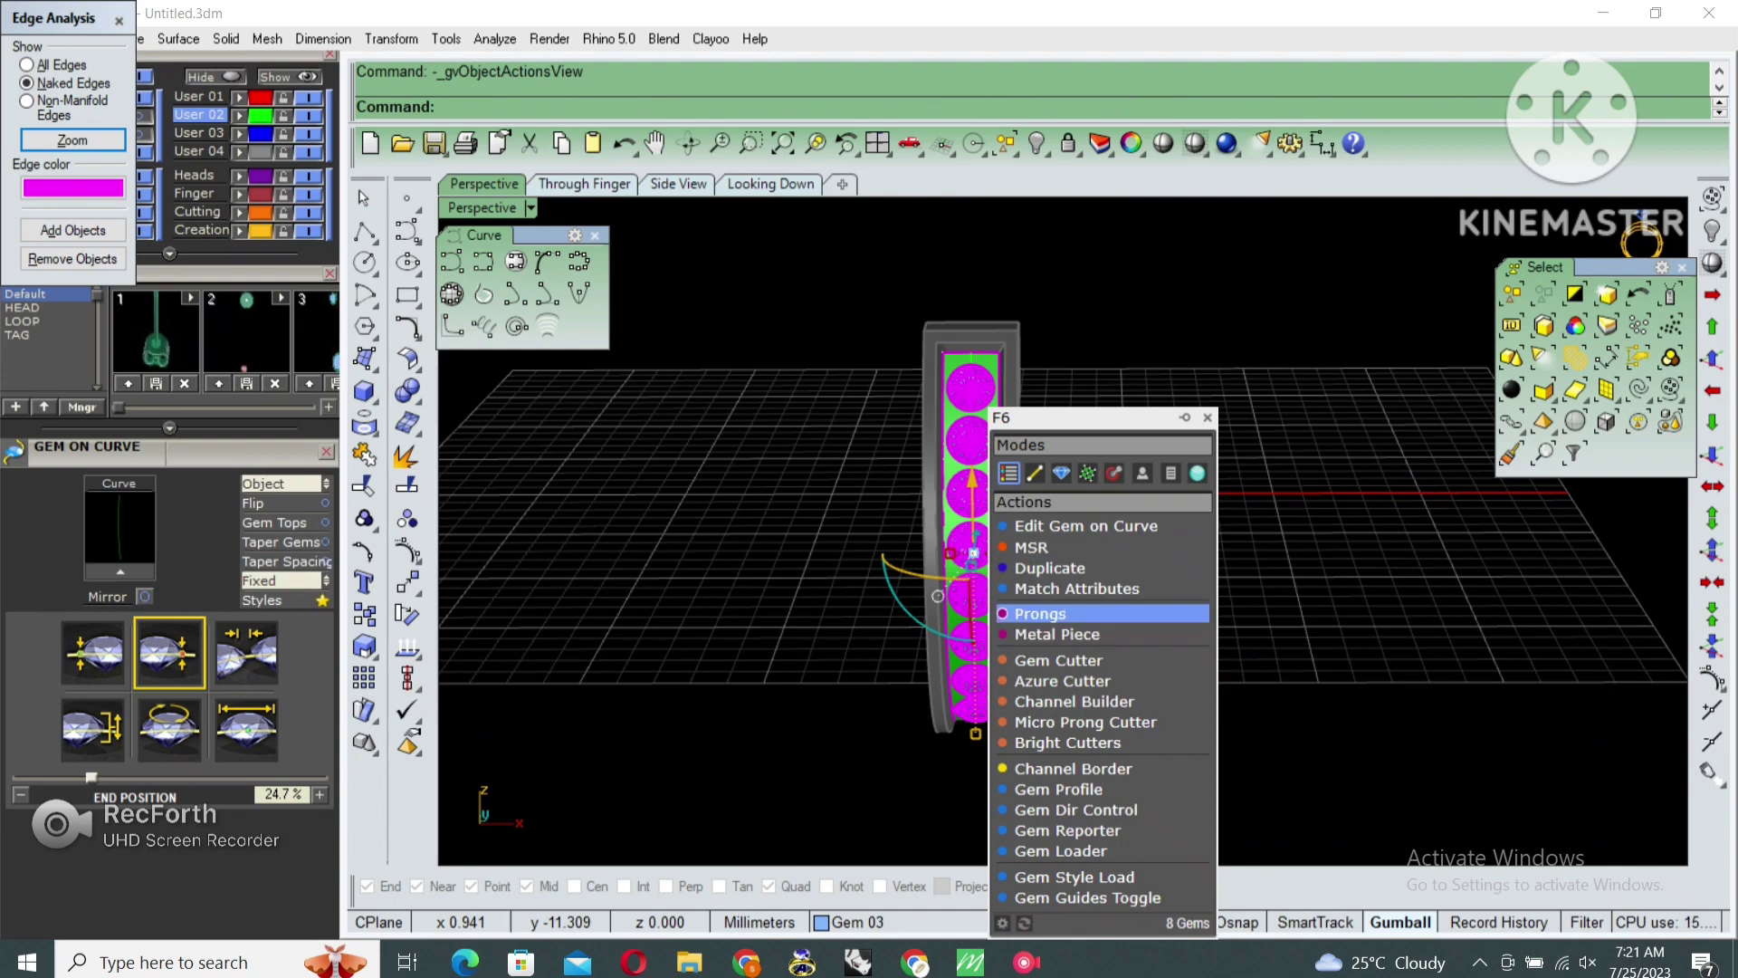
click(1040, 614)
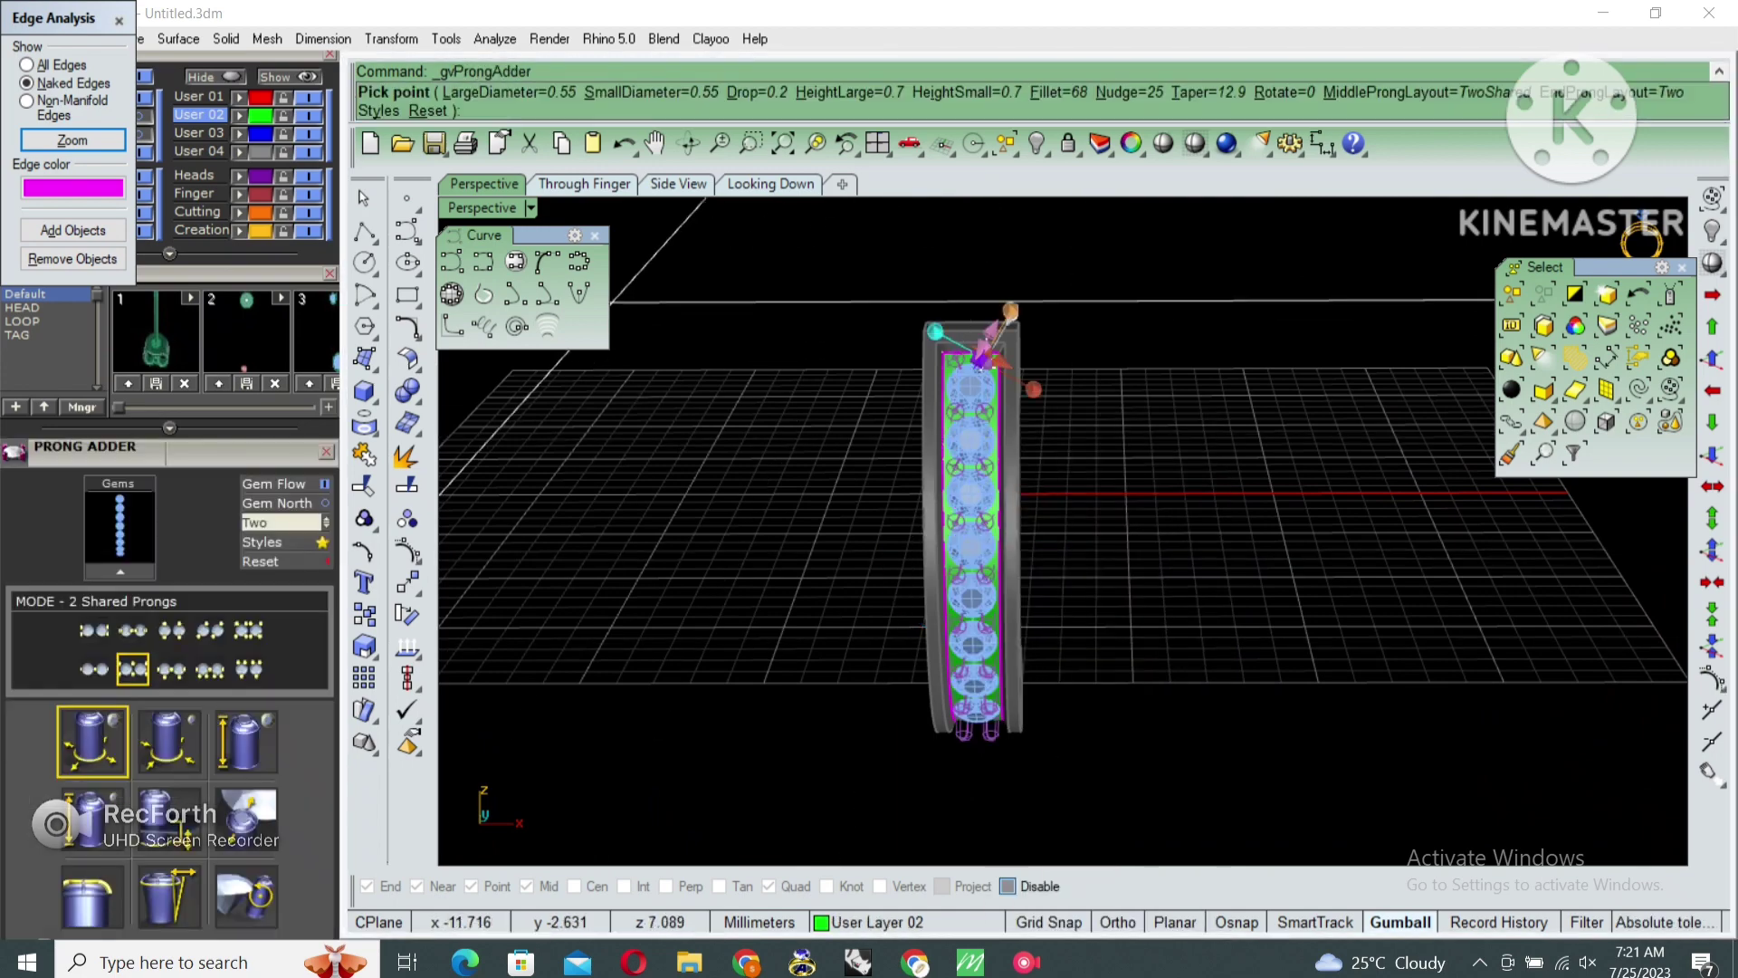
click(985, 358)
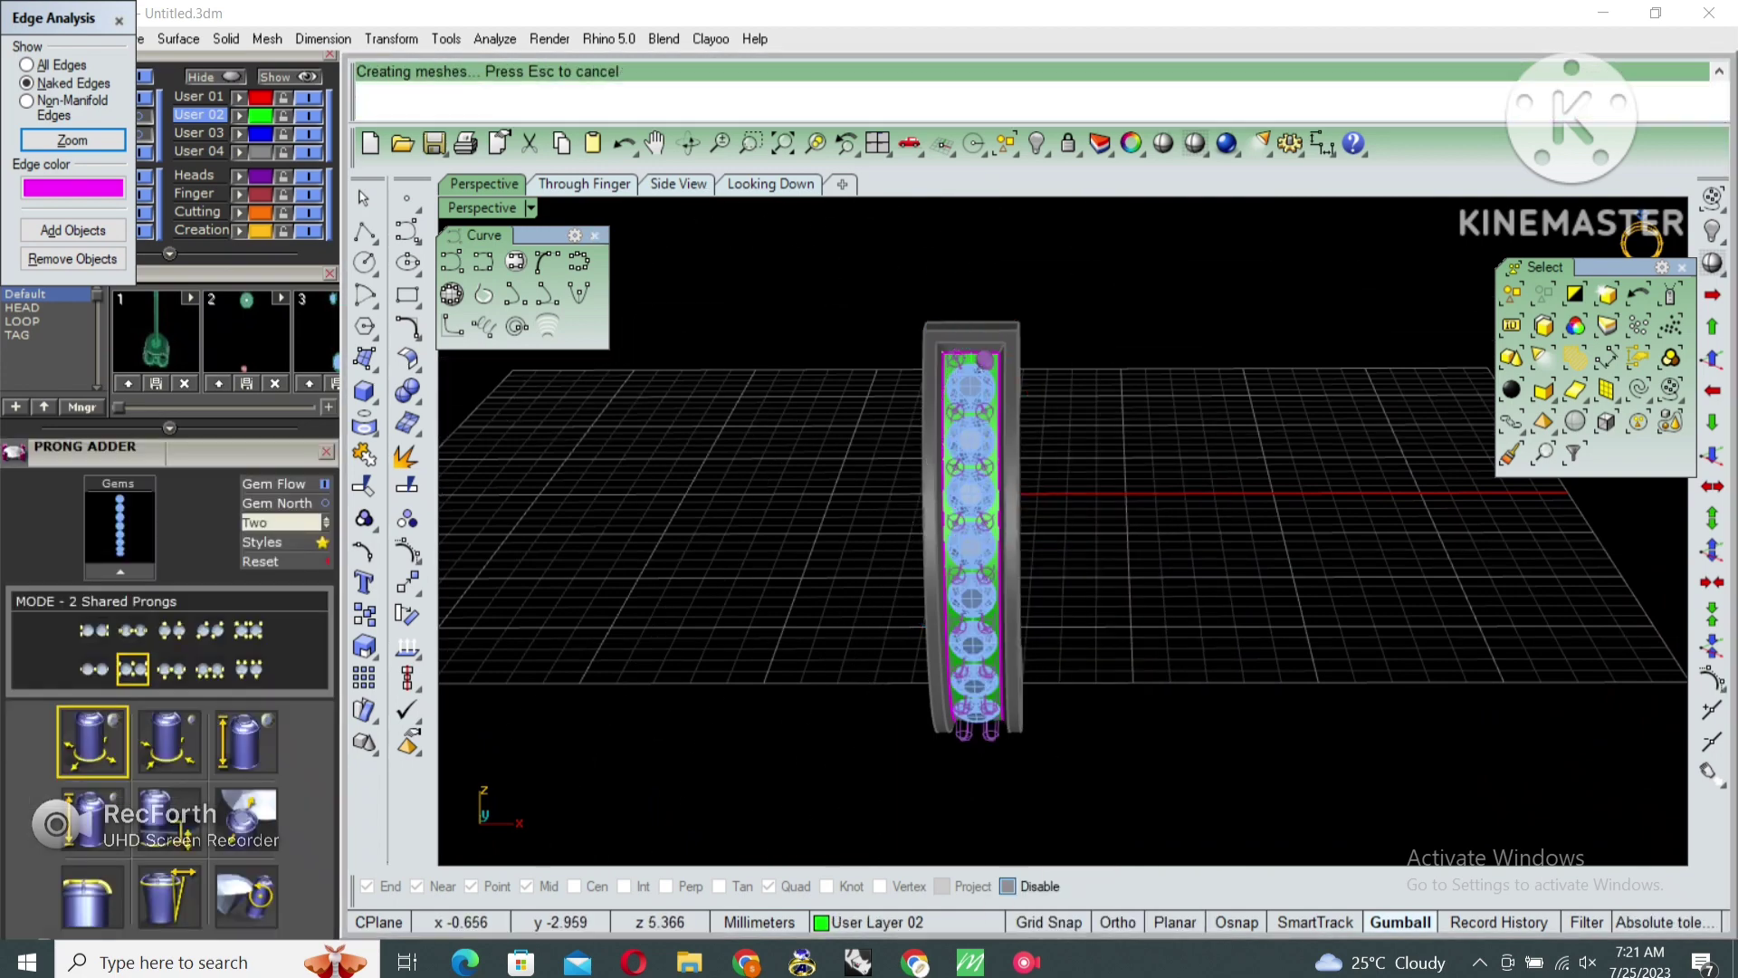
Delete the extracted recessed panel surface, and unlock all locked objects
scroll(985, 371, up, 5)
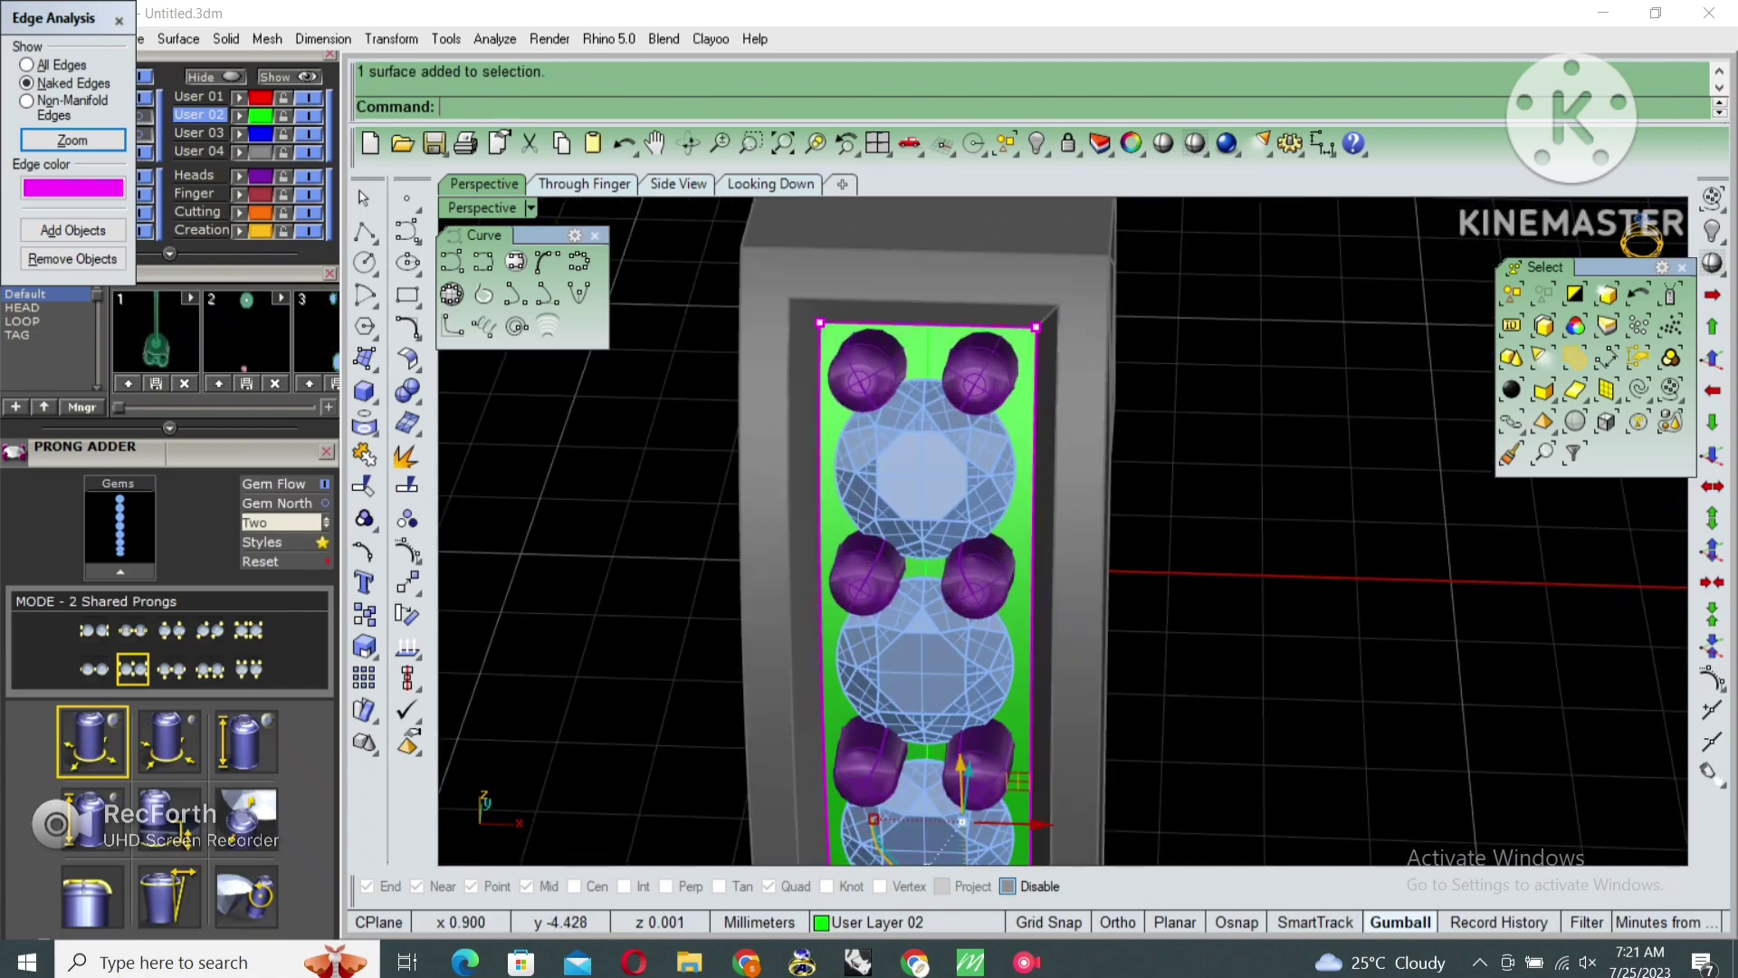
key(Delete)
scroll(1063, 530, down, 3)
right_drag(1063, 531, 1240, 479)
key(ctrl+alt+l)
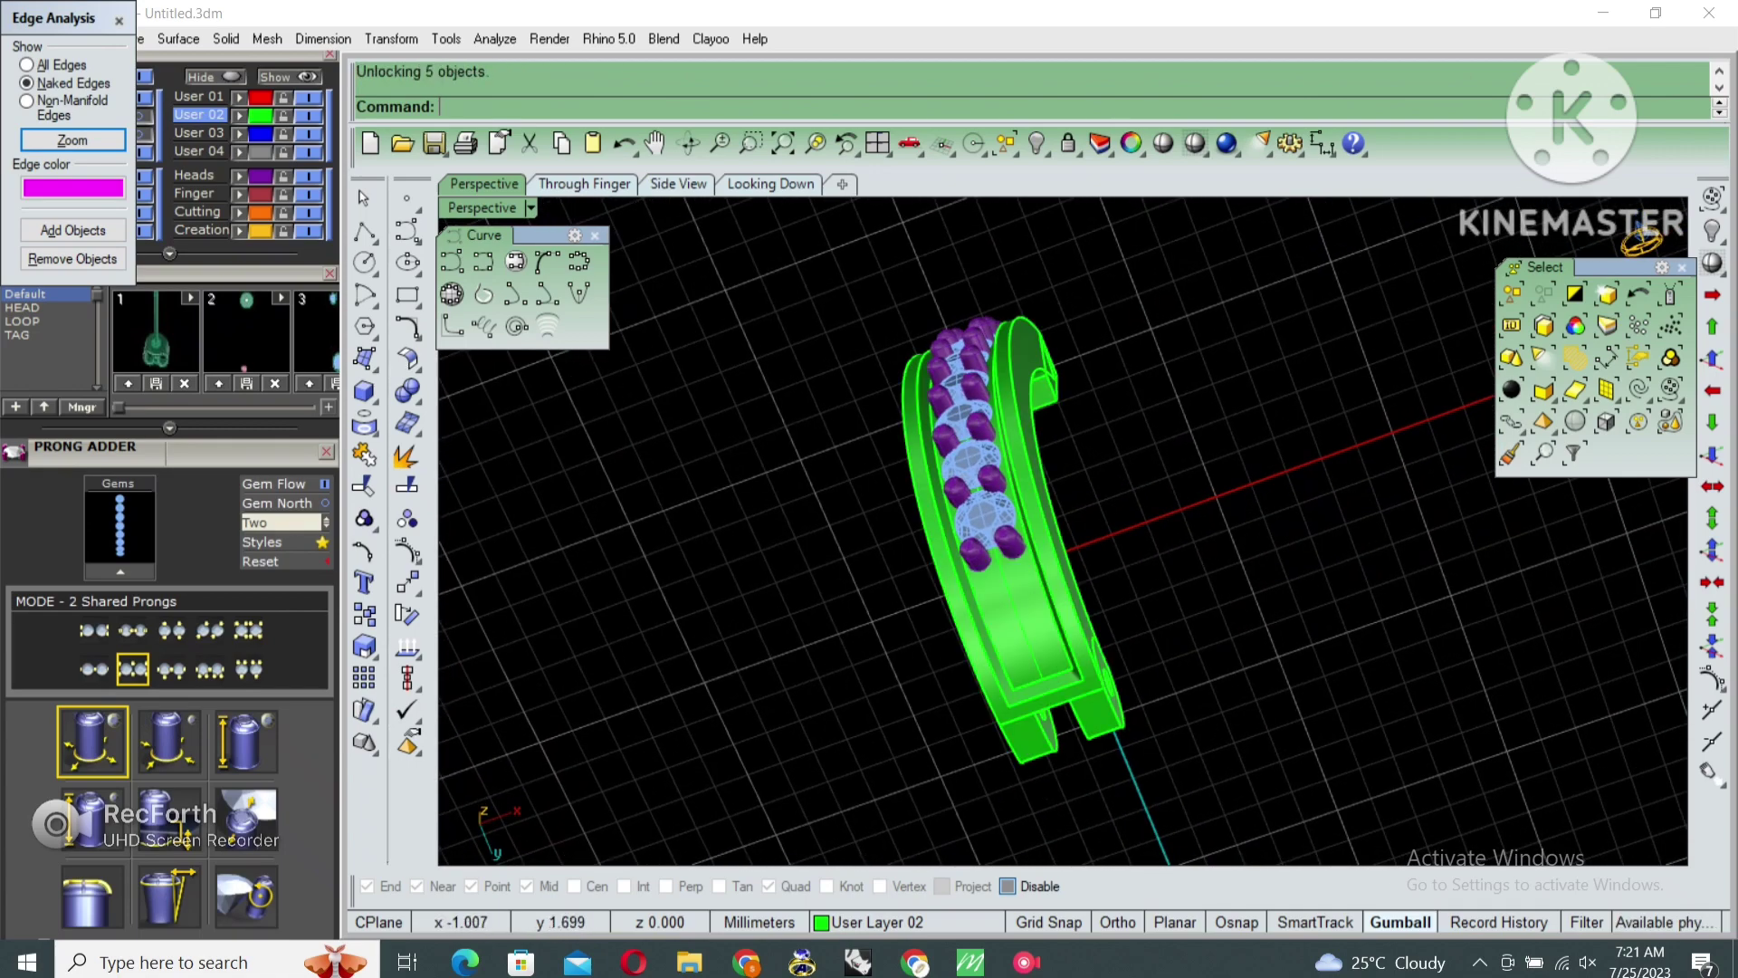
Loft a cover surface between the outer long edges of the recess in the green arm
scroll(1063, 531, up, 3)
text(DupEdge)
key(Return)
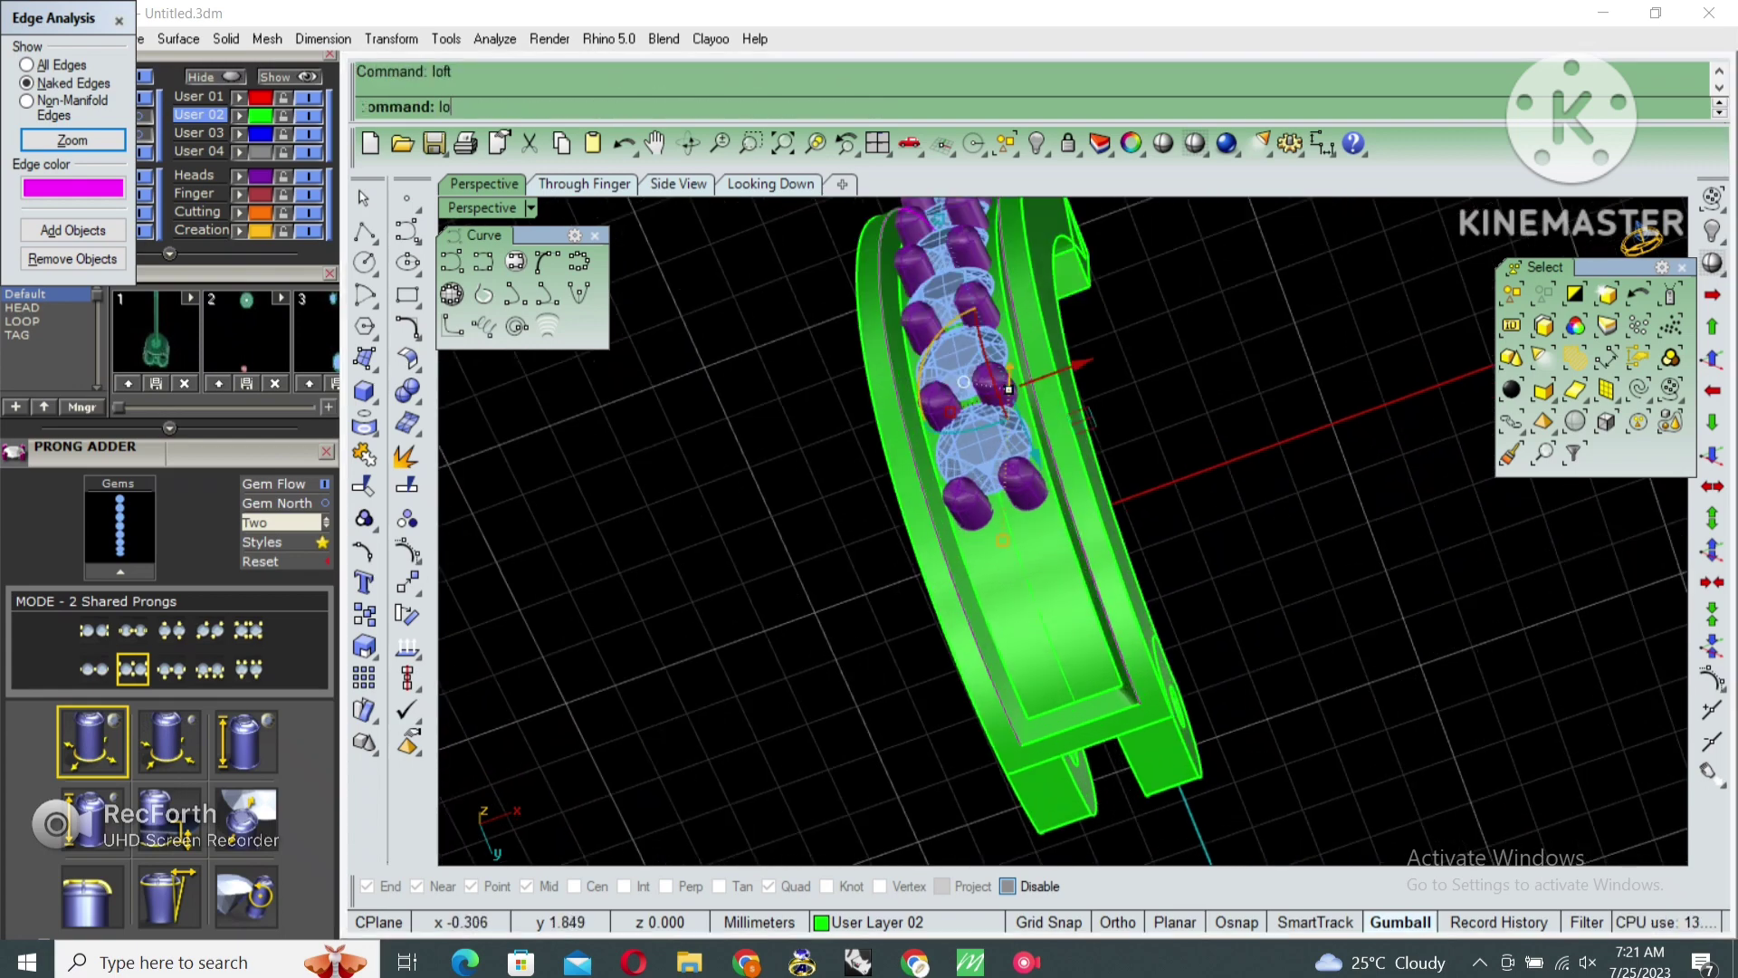
Split the lofted cover crosswise along an isocurve just past the last prongs, and delete the part covering the gems
text(Split)
key(Return)
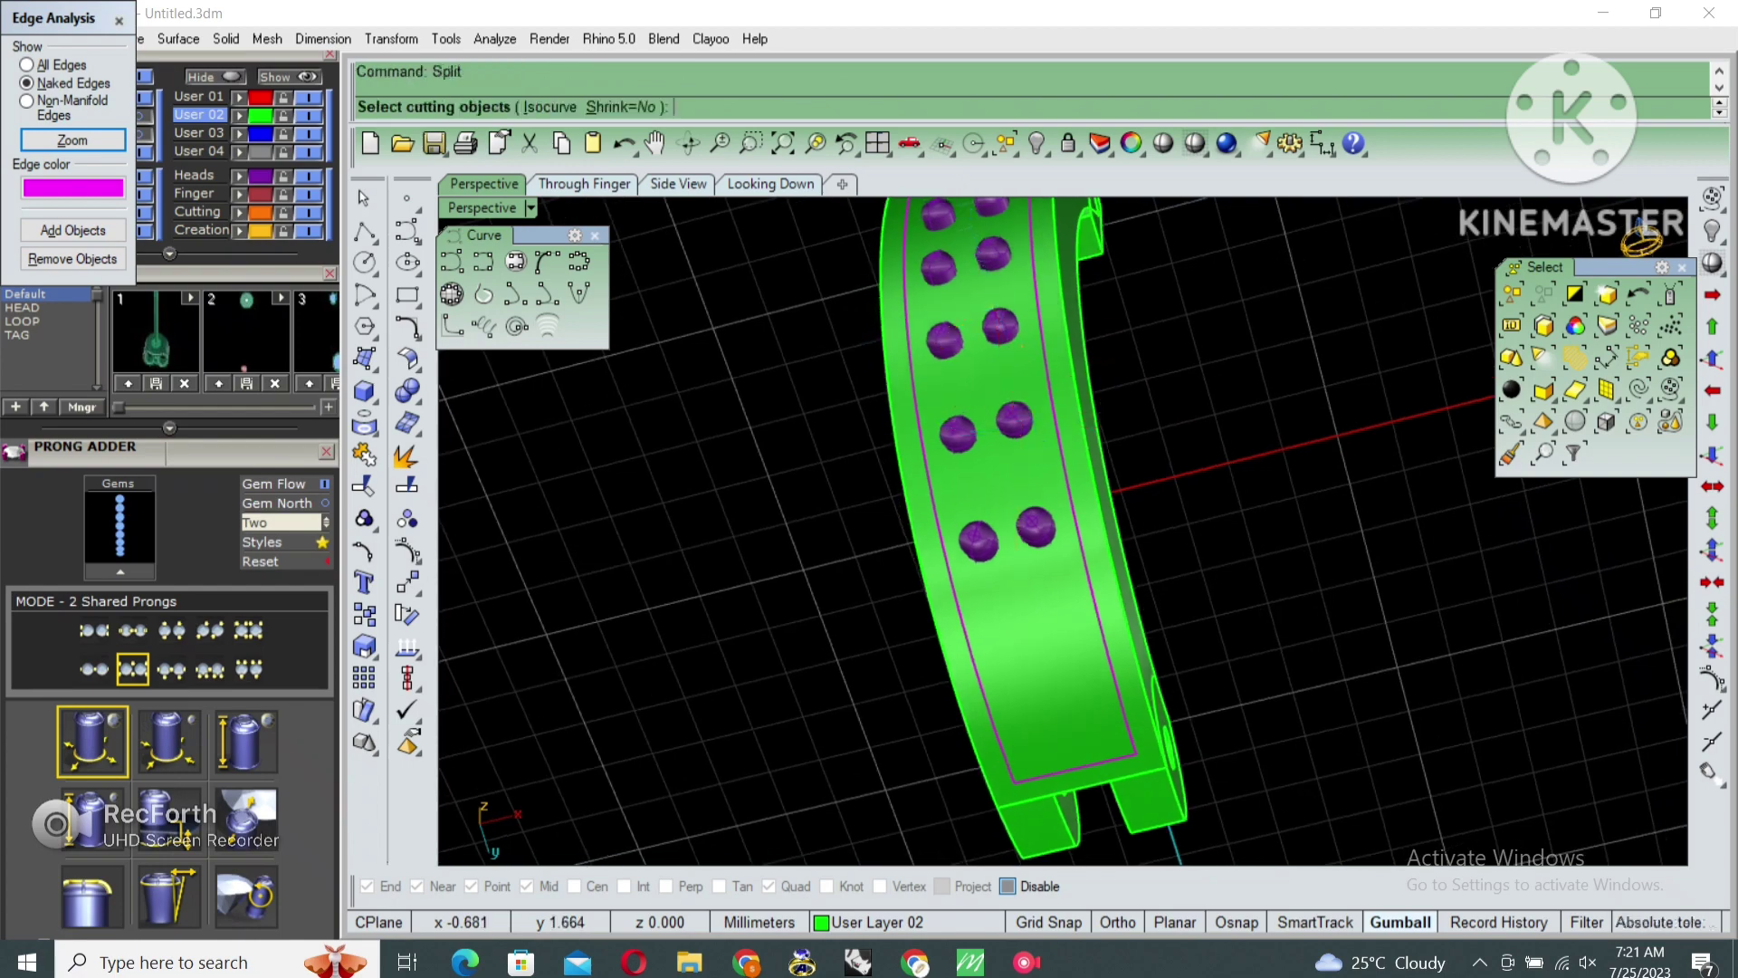
text(I)
key(Return)
scroll(1042, 584, up, 2)
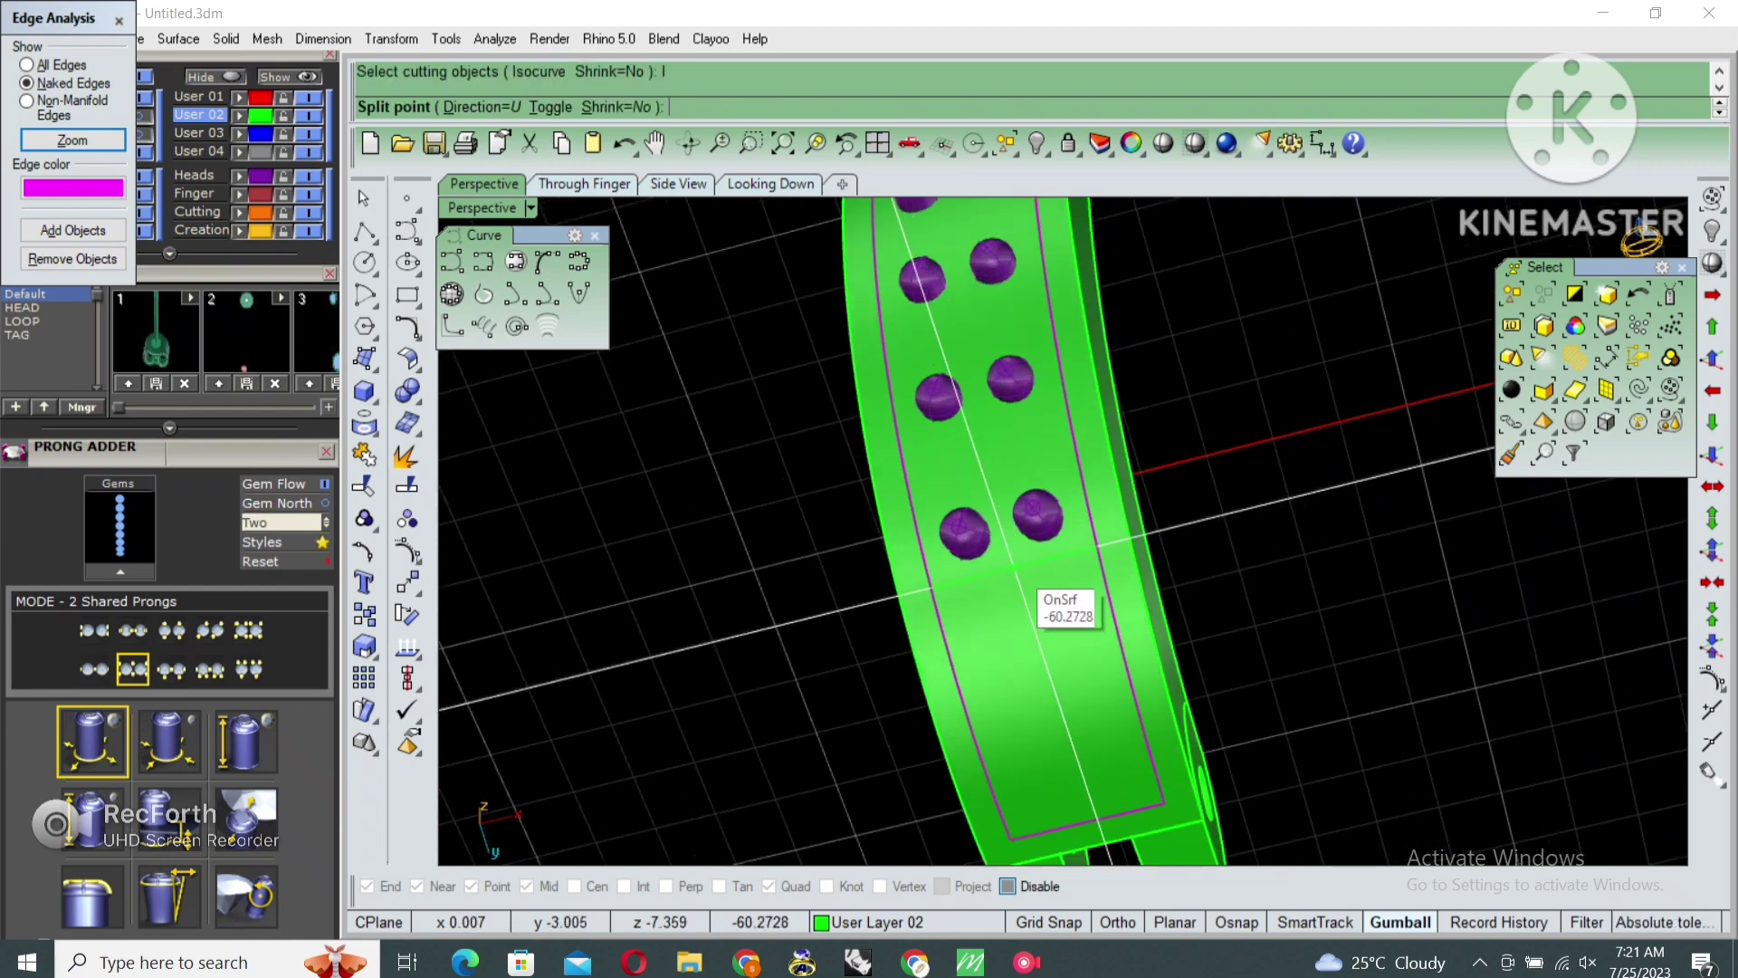
scroll(1063, 529, down, 3)
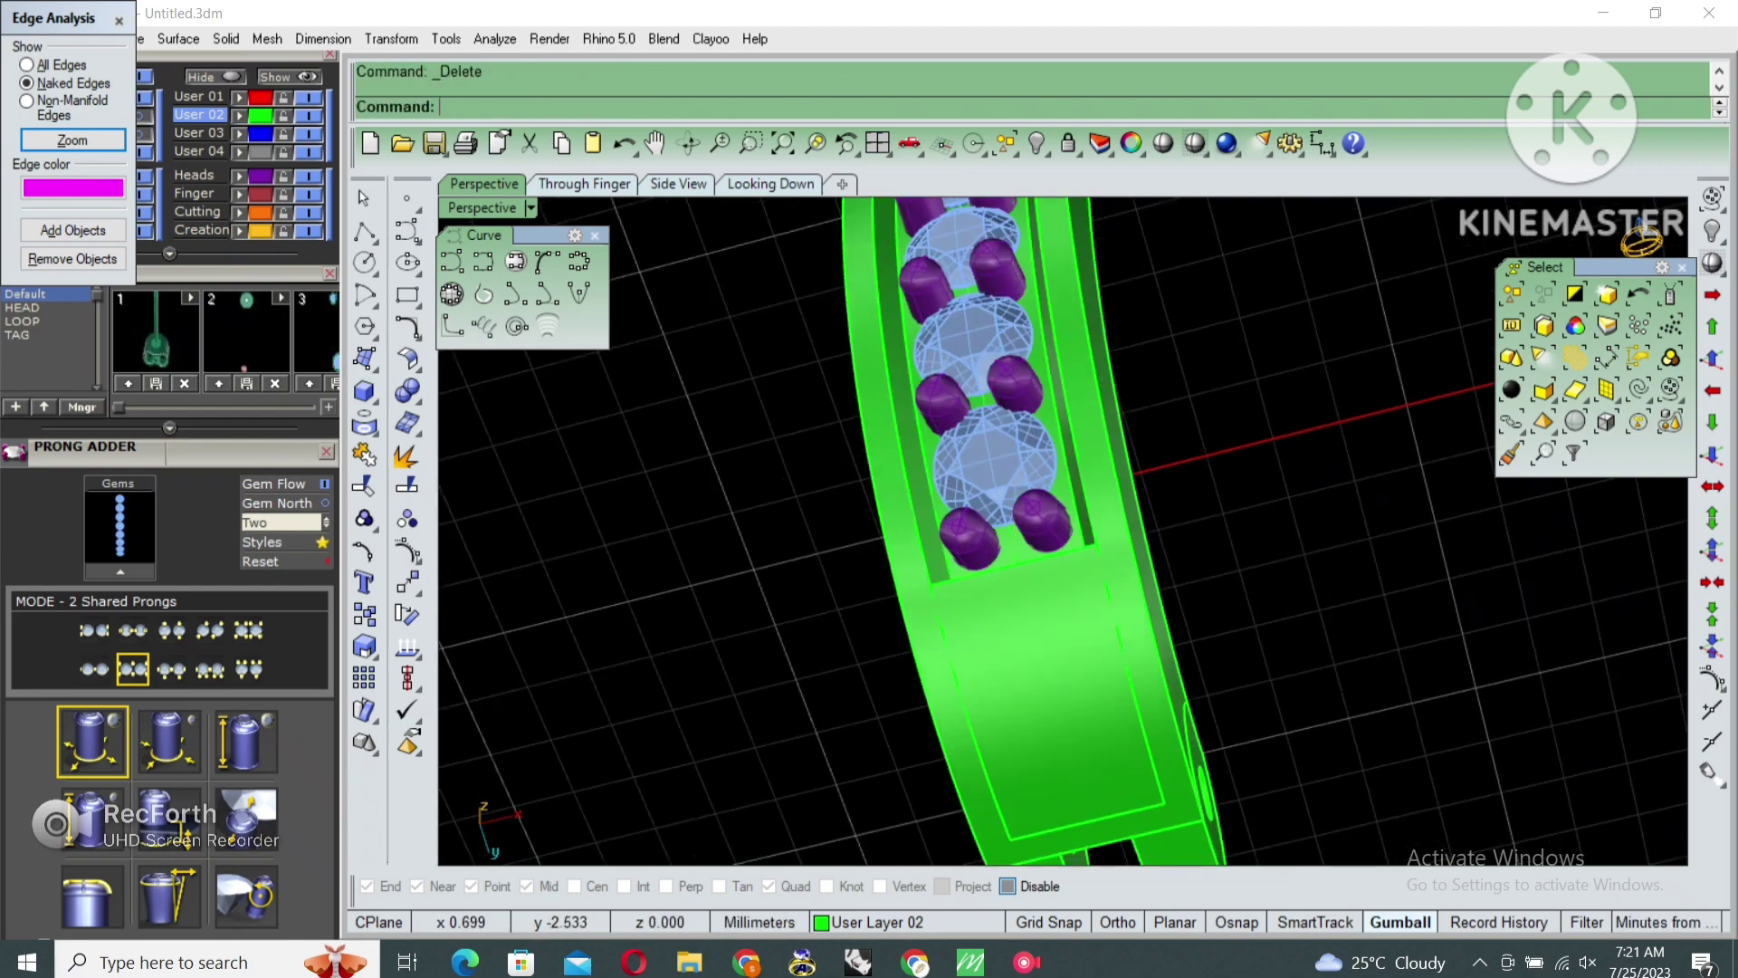
Offset the remaining cover surface 0.4 mm inward as a solid to fill the empty end of the recess
text(oo)
key(Return)
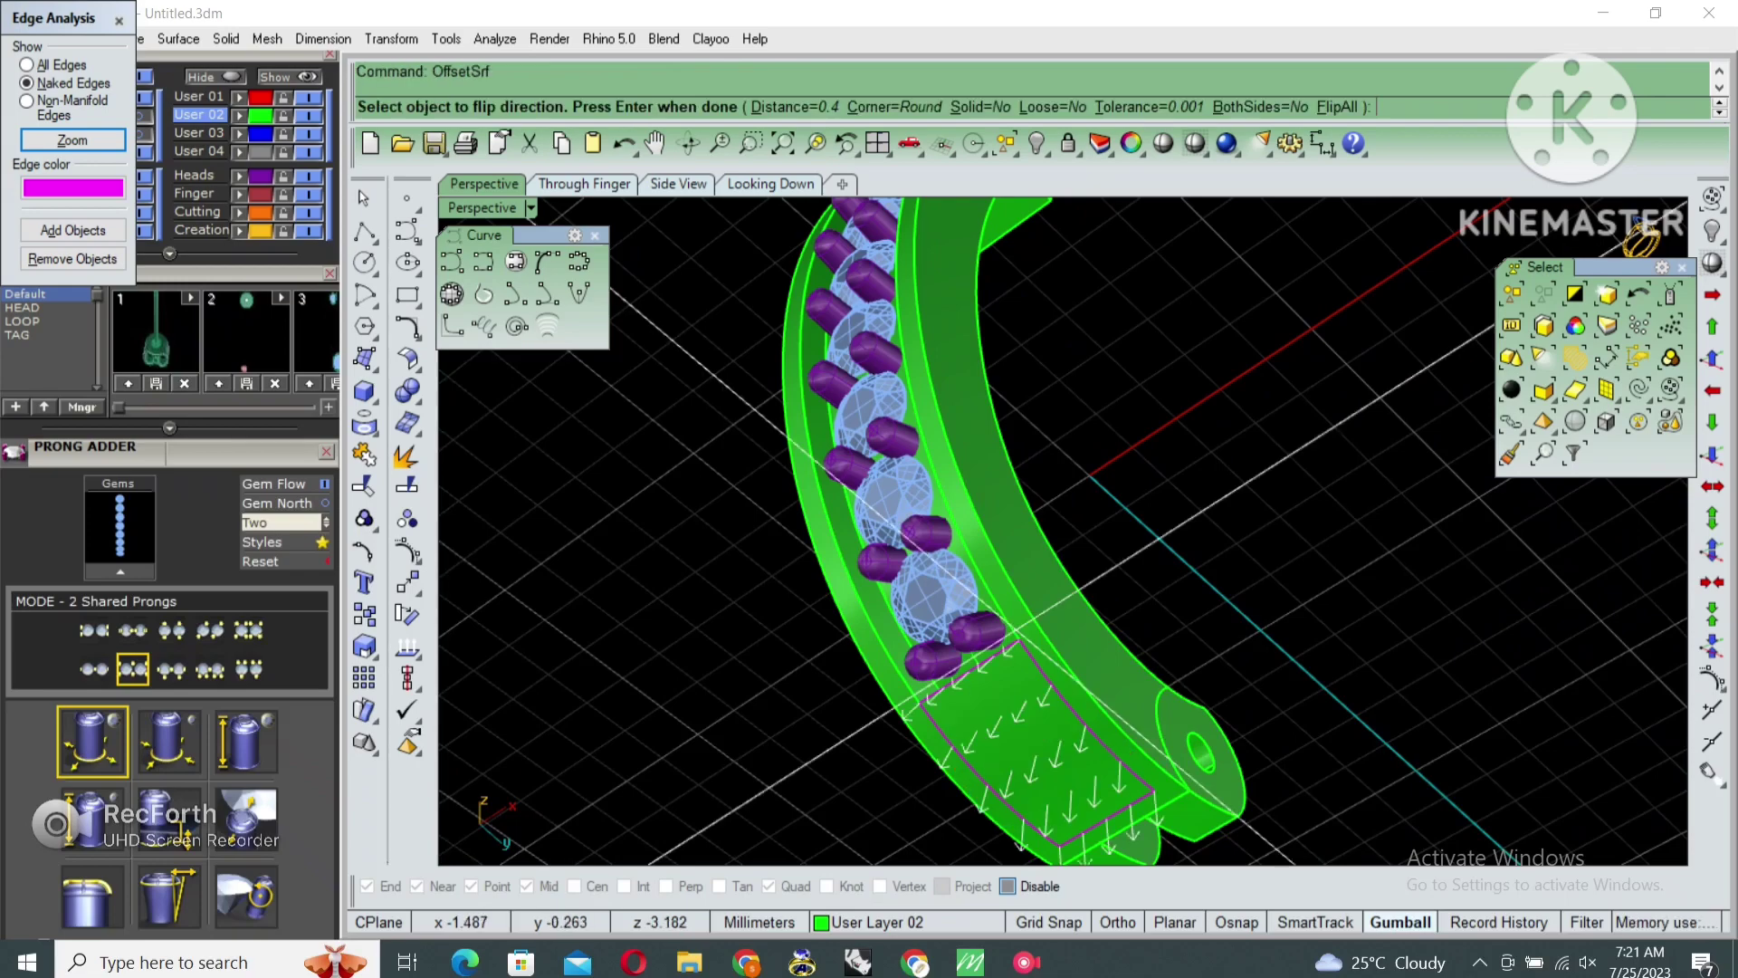
text(S)
key(Return)
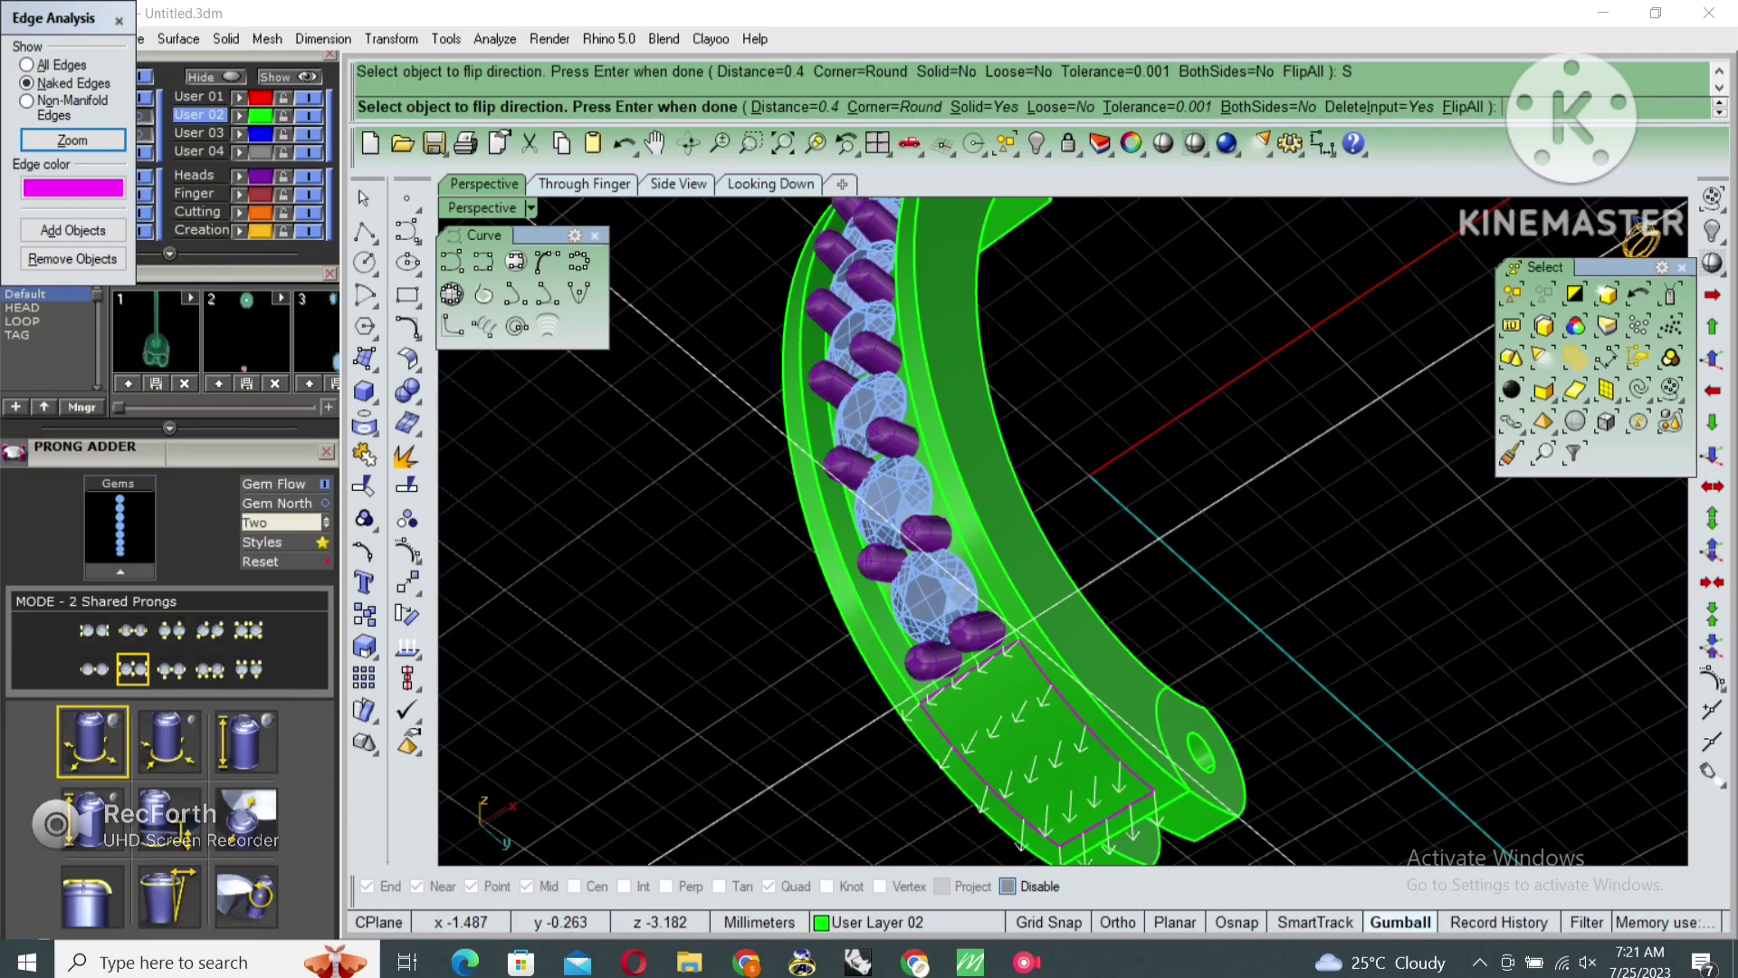
text(F)
key(Return)
key(Return)
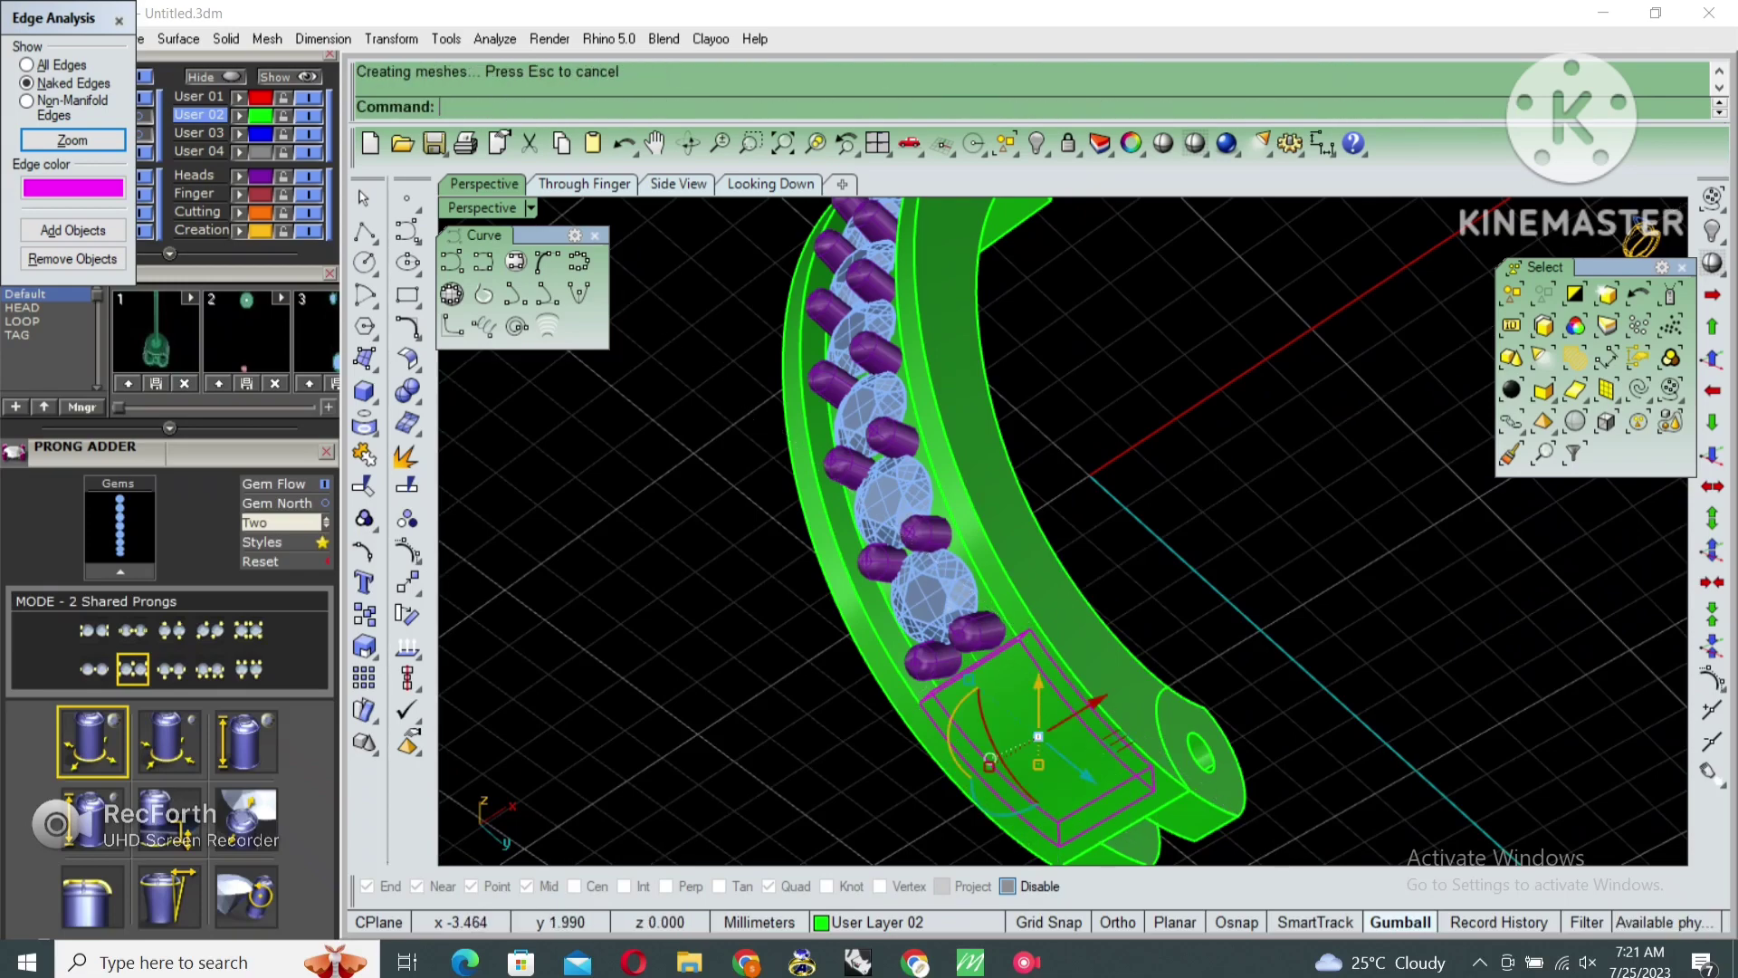
Create gem cutters with a 55% lower taper for all the gems in the row
scroll(1064, 529, down, 3)
right_drag(1064, 530, 1168, 498)
scroll(996, 589, up, 3)
drag(941, 416, 1055, 860)
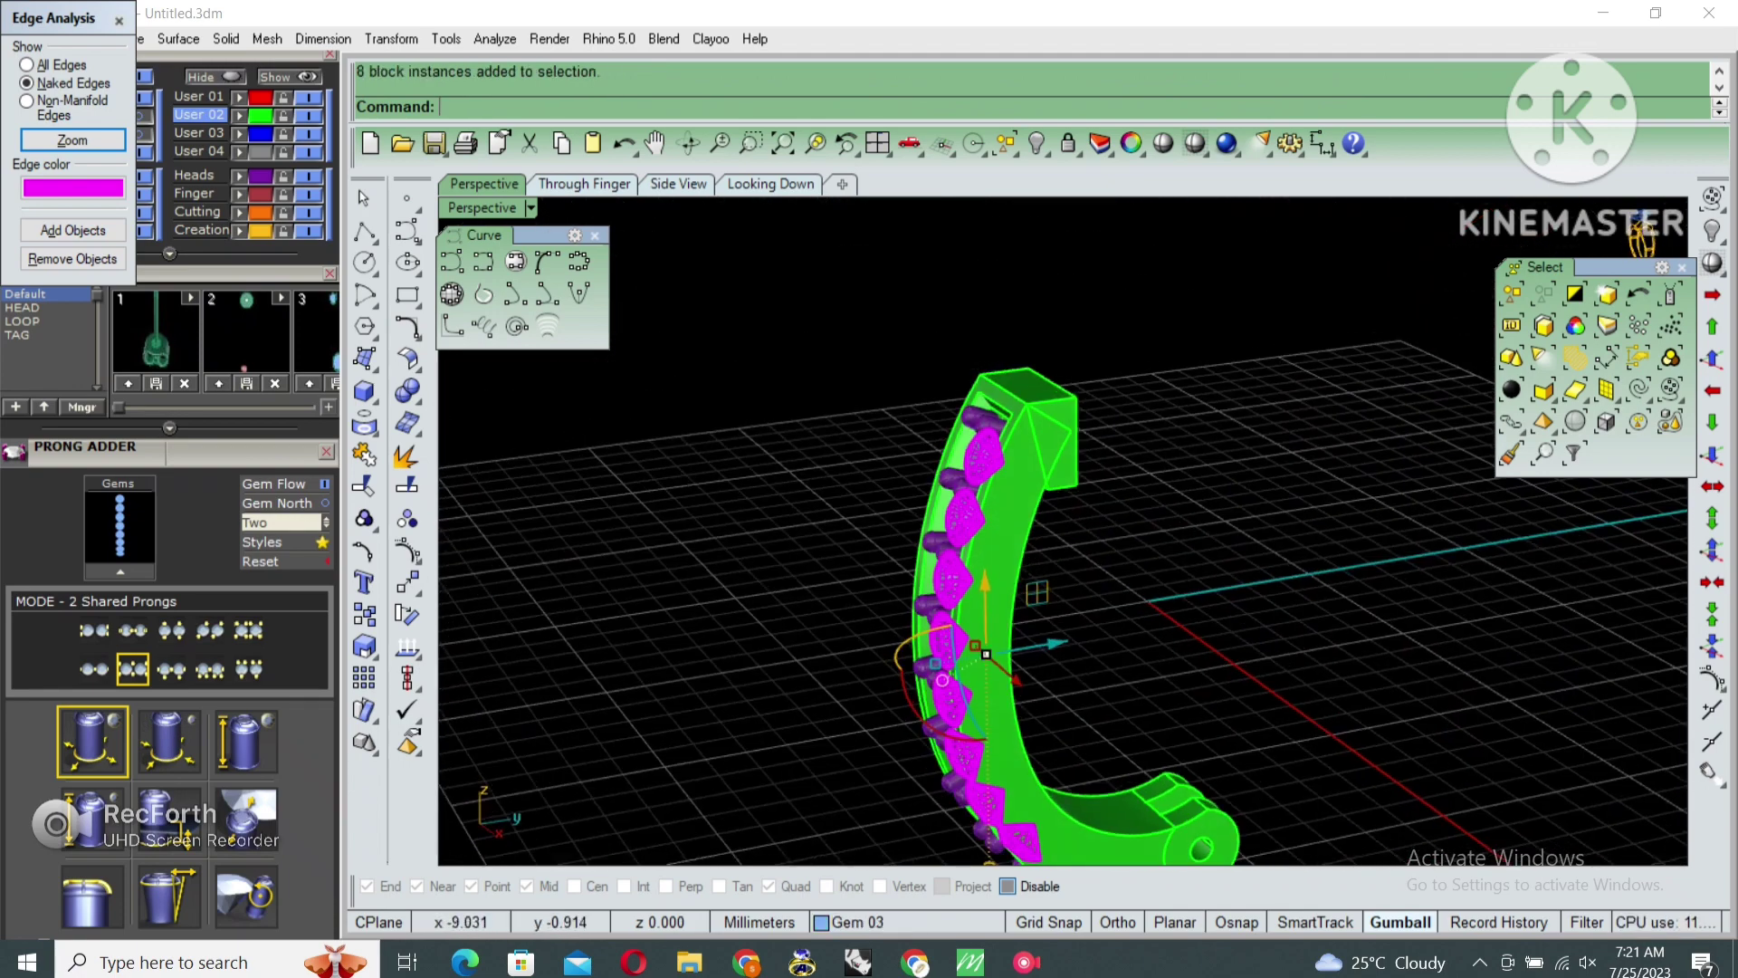
key(F6)
click(1045, 649)
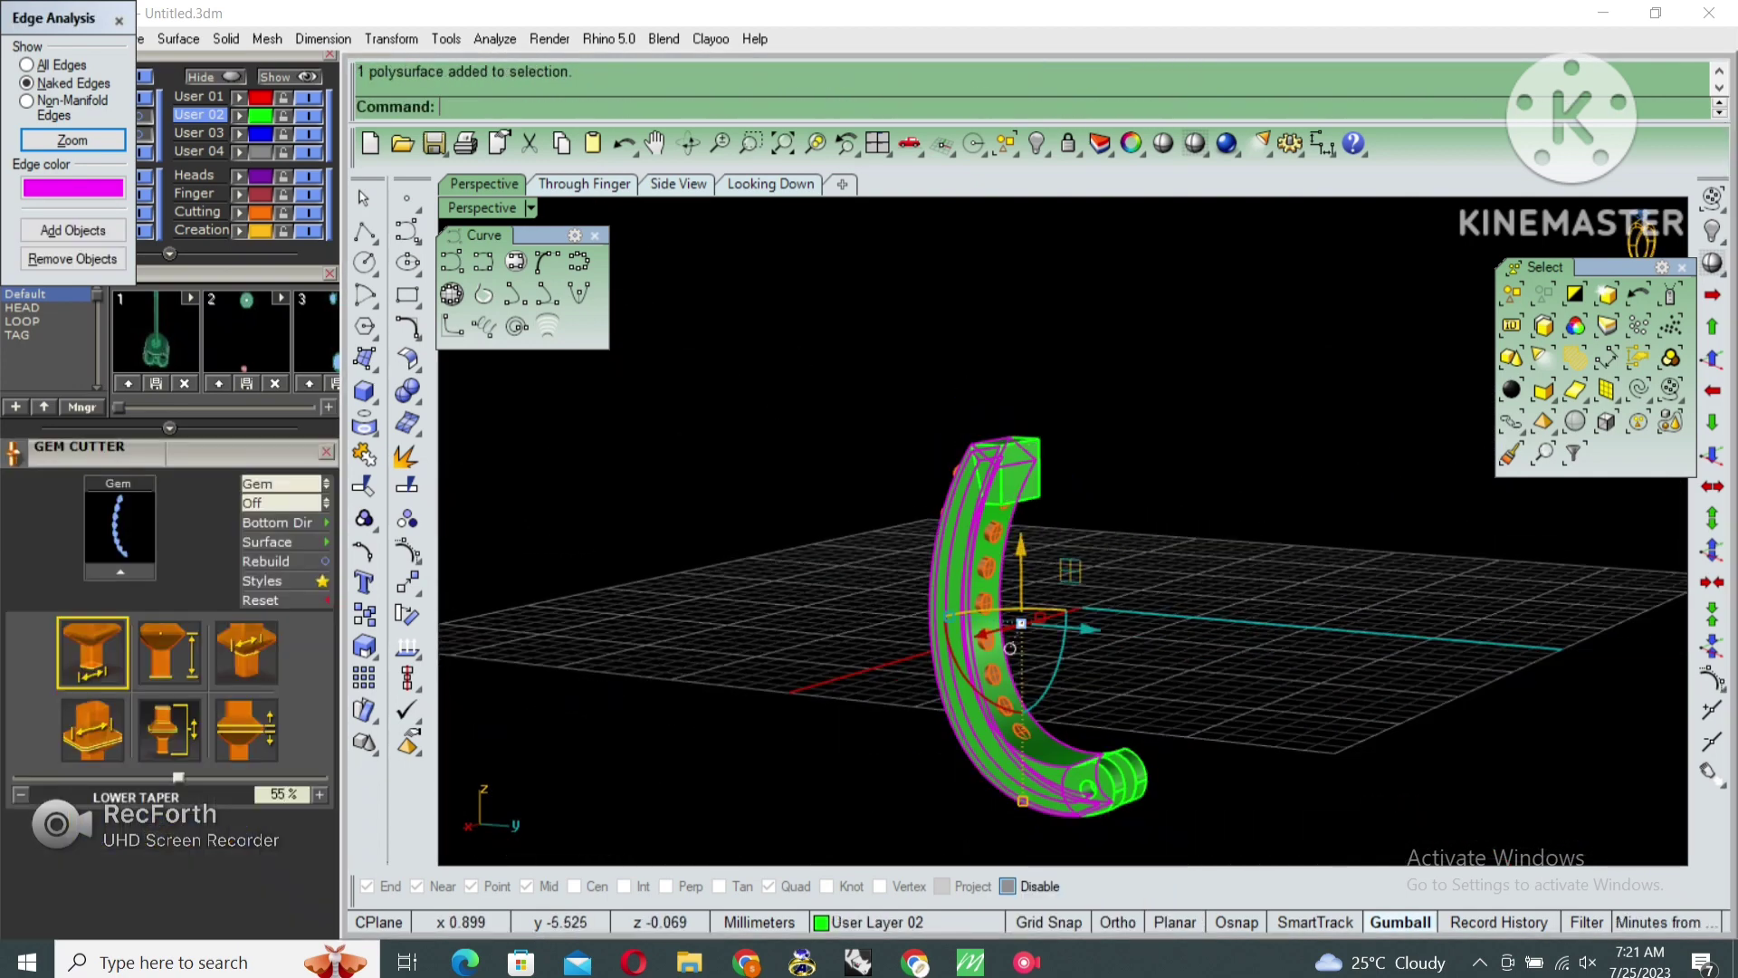
Subtract the gem cutters from the green arm with a Boolean difference
key(Return)
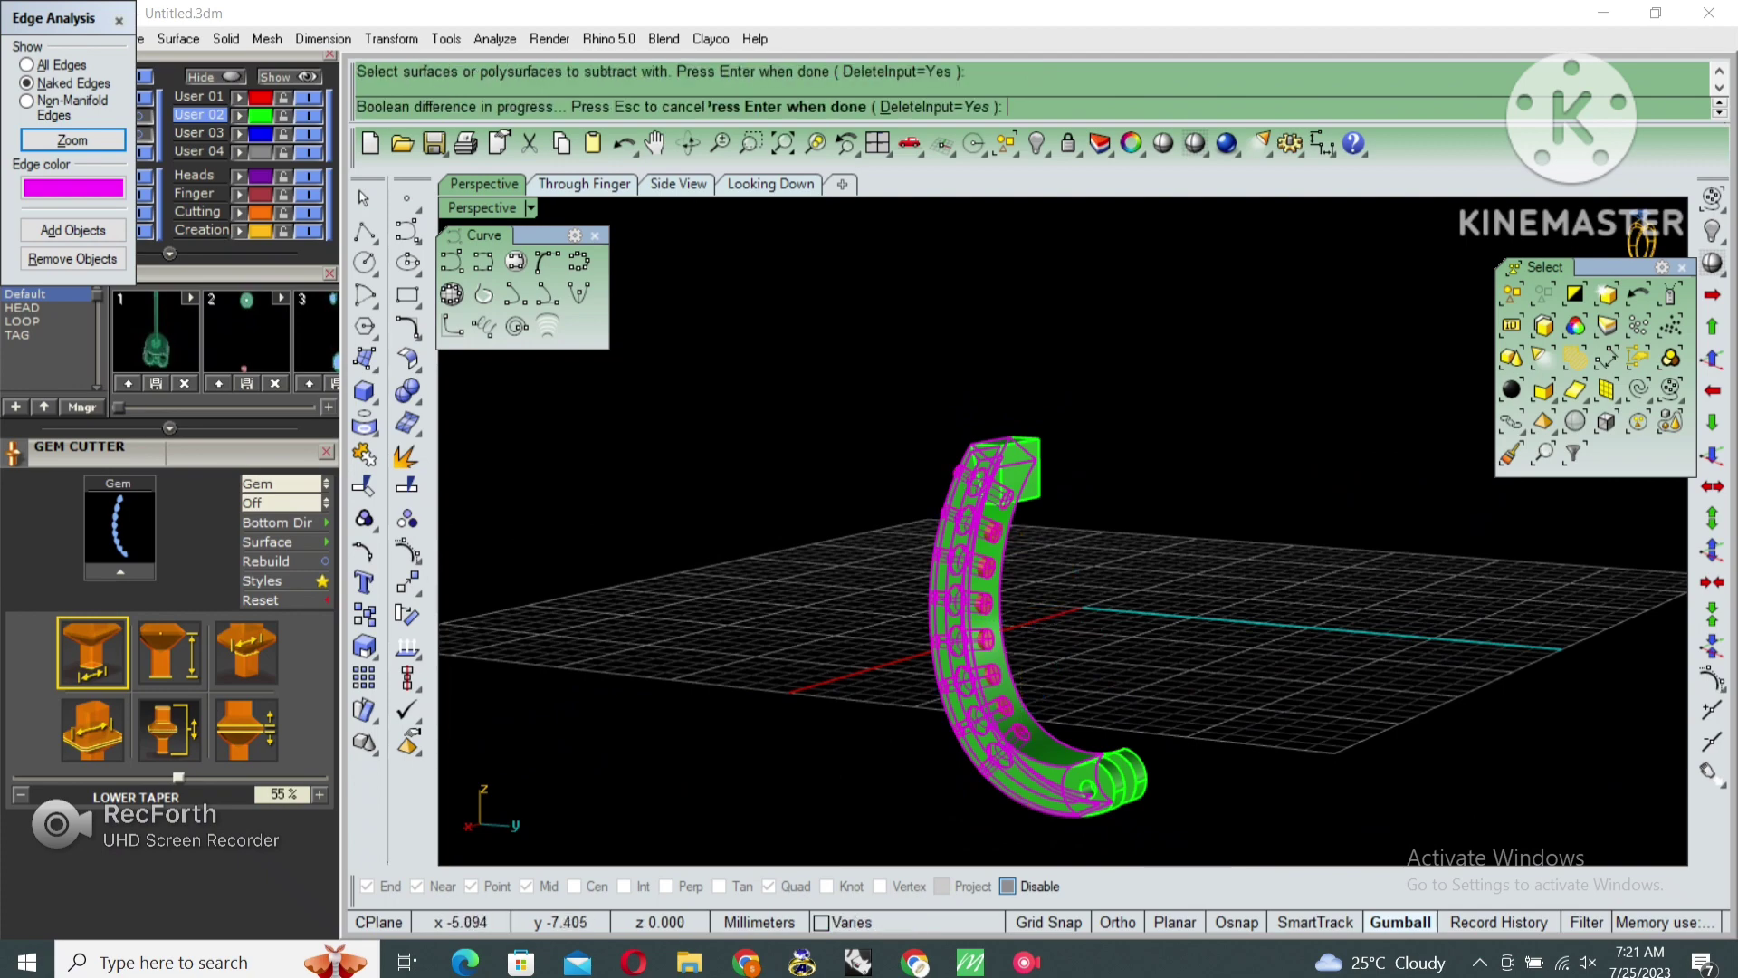
key(Left)
key(Left)
key(Left)
key(Left)
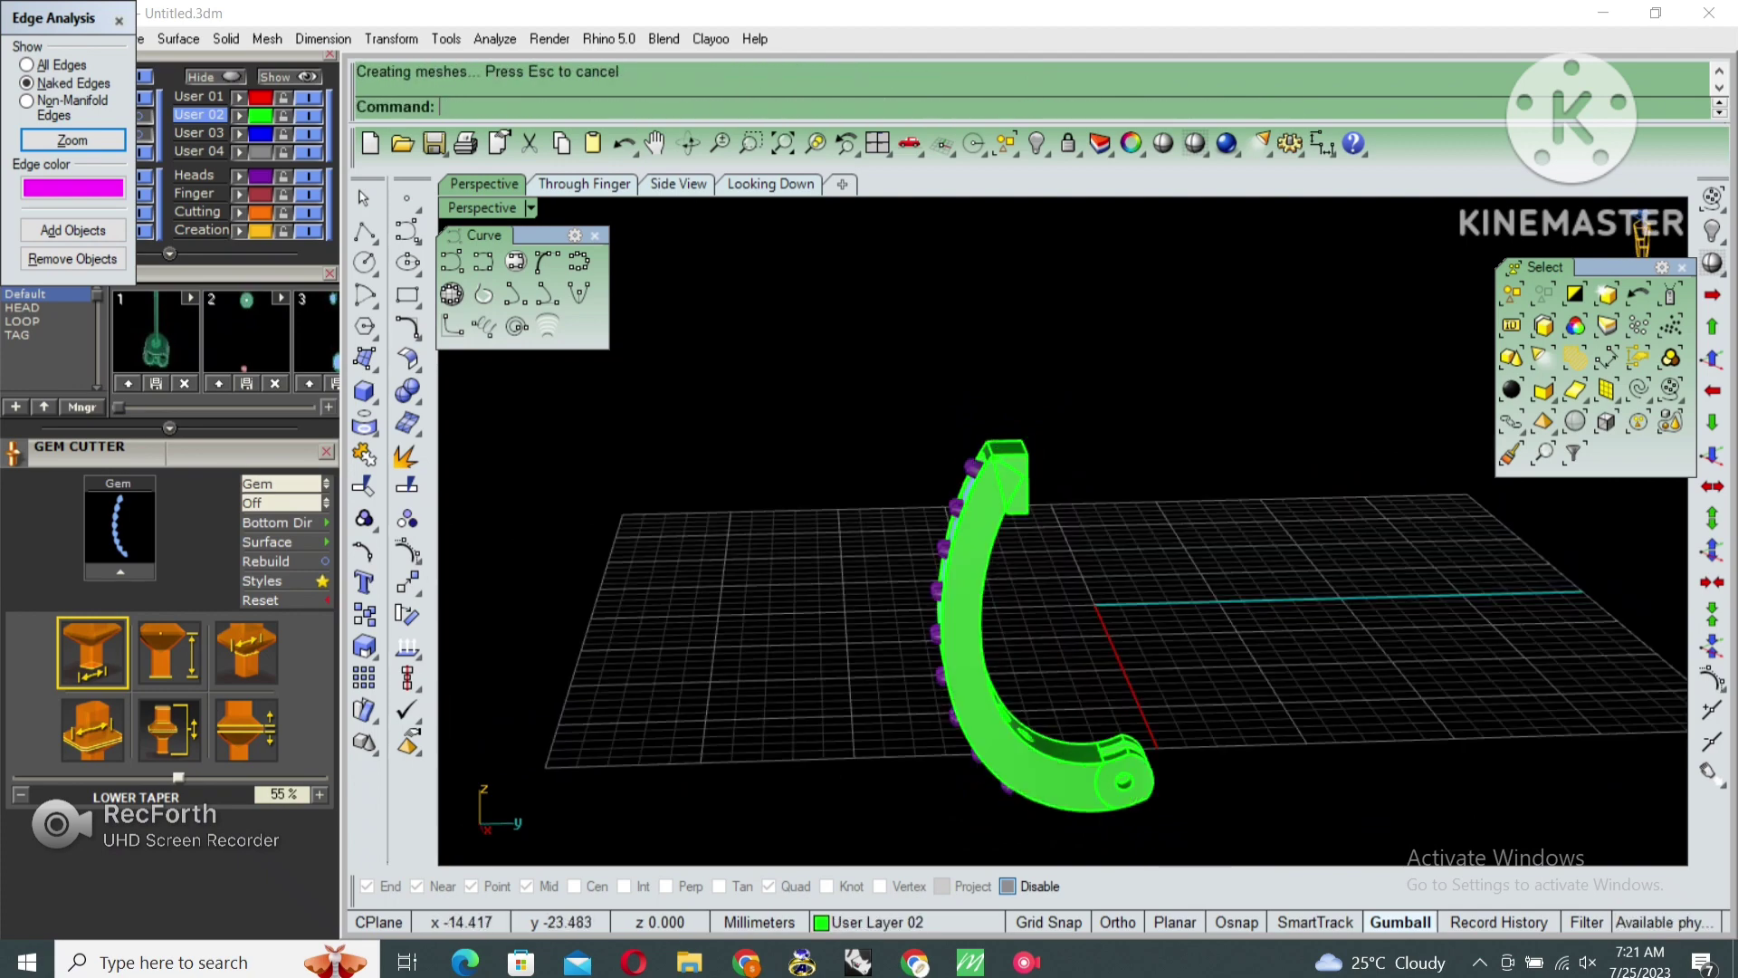
Group the front arm with its gems and prongs, and show the hidden rear arm
key(ctrl+g)
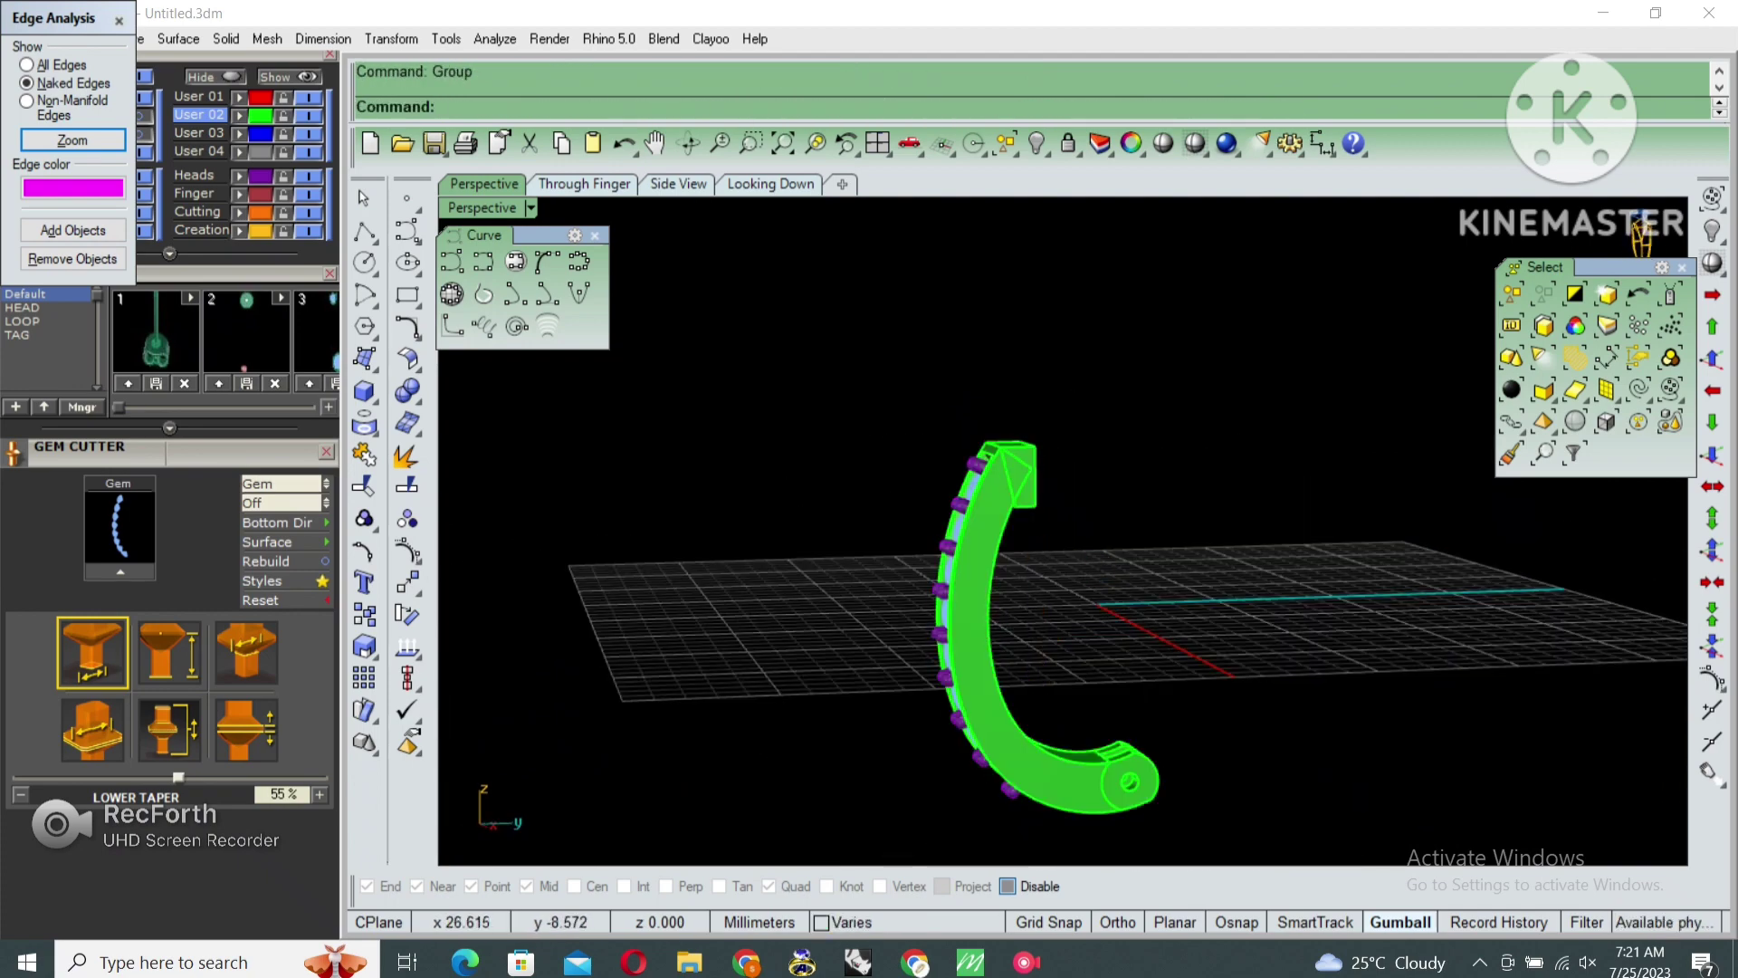
key(ctrl+shift+h)
key(Left)
key(Left)
key(Left)
key(Left)
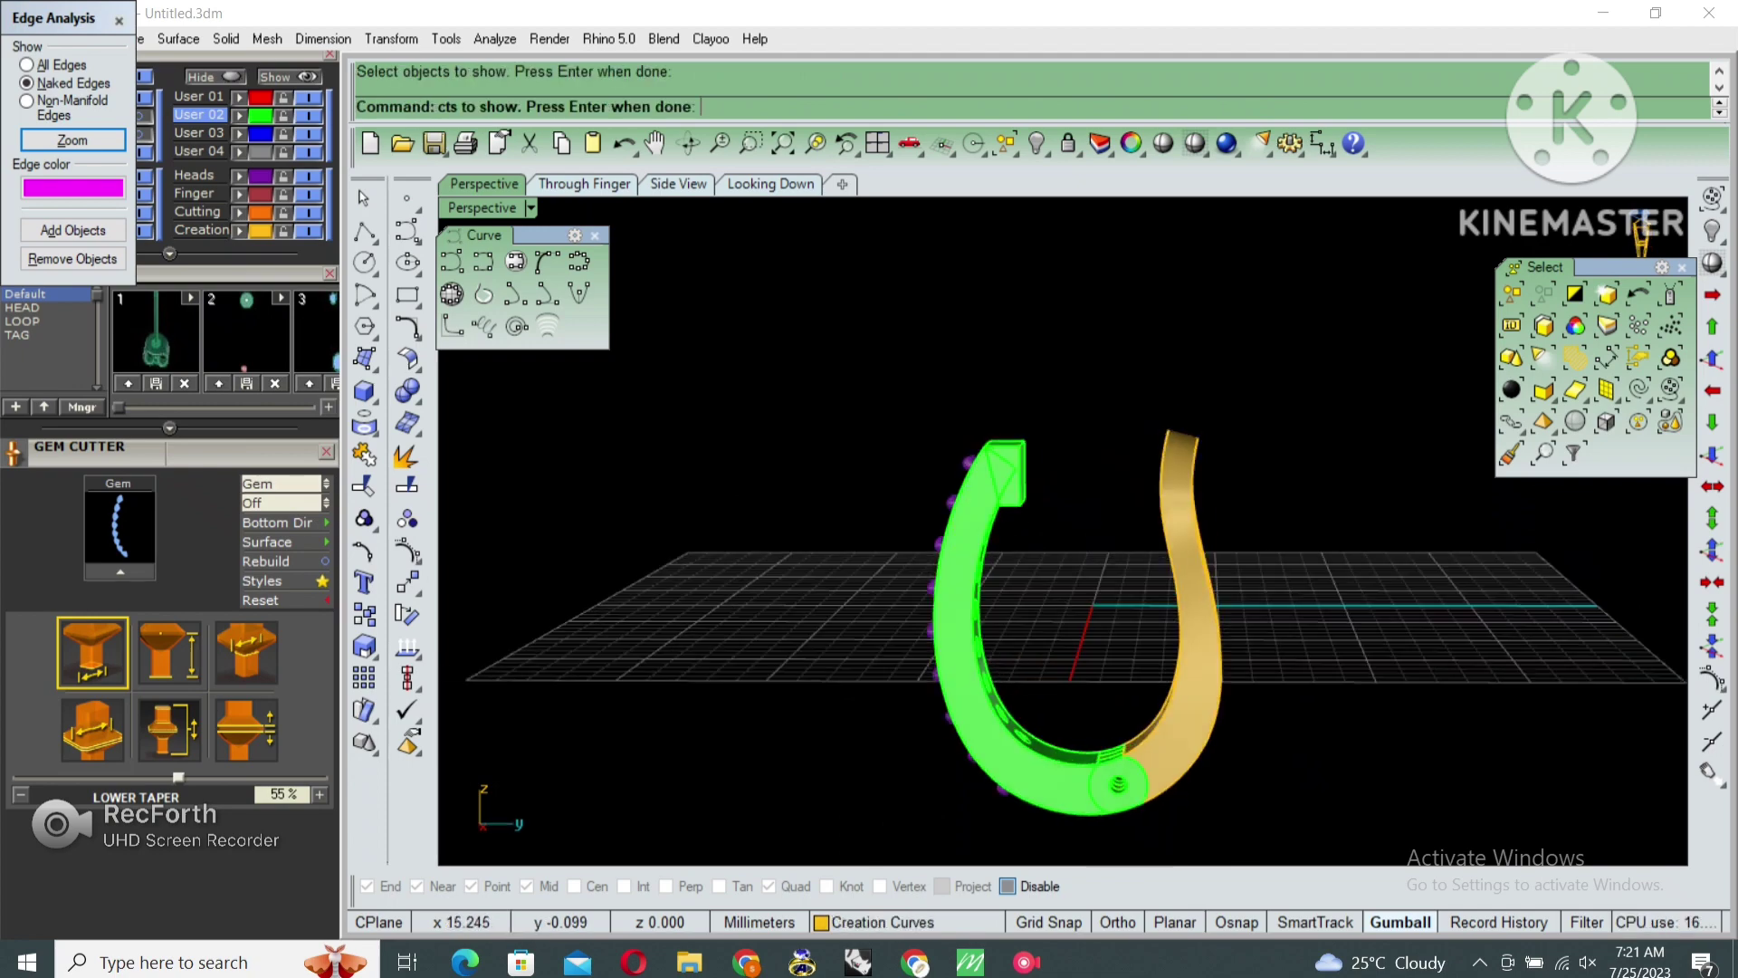
In the side view, draw a straight horizontal line from the front arm's end block through and past the rear arm
key(ctrl+a)
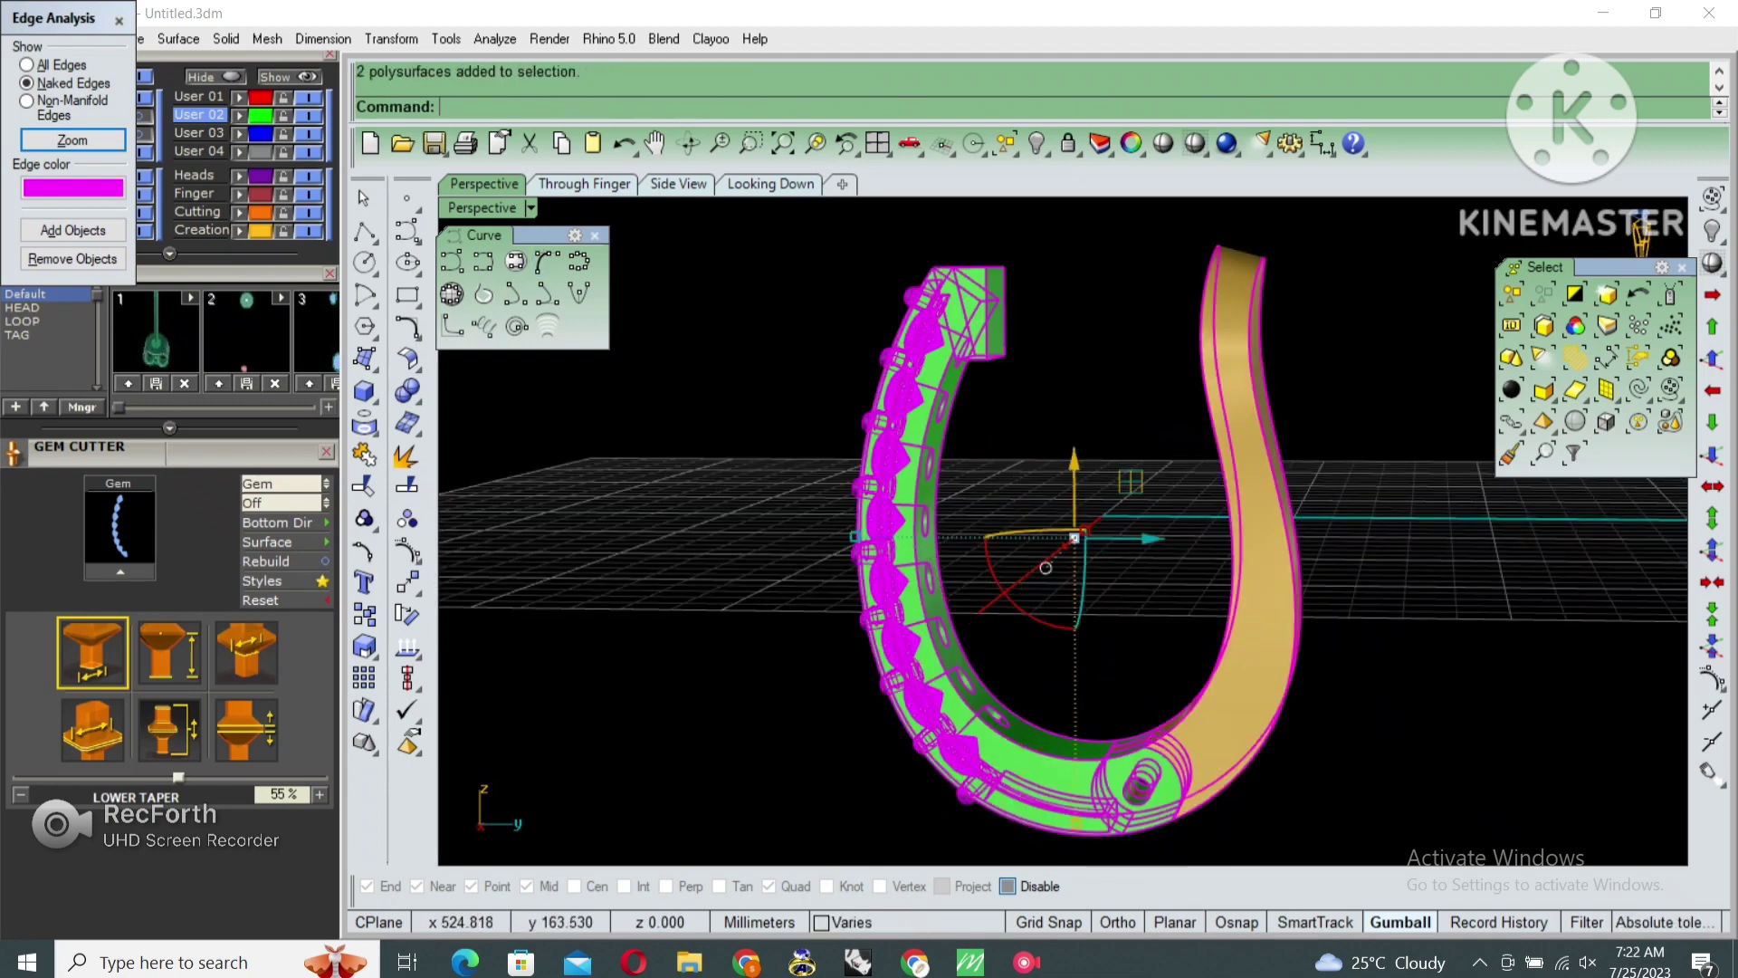
key(ctrl+m)
key(ctrl+m)
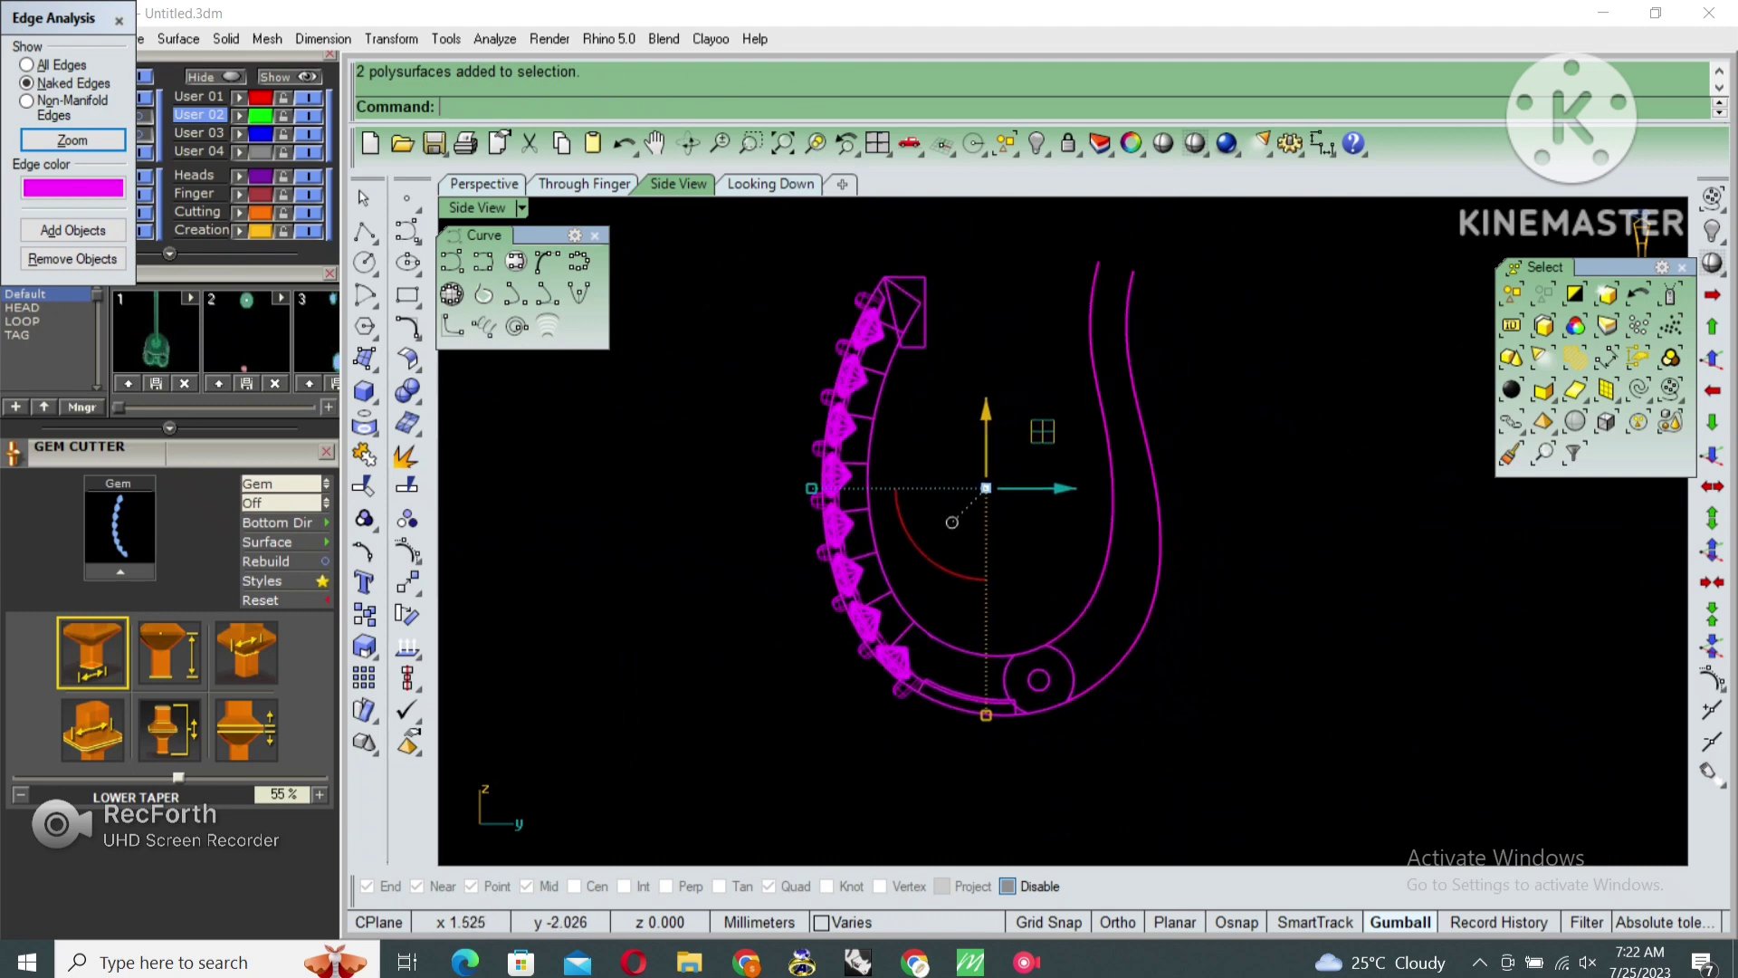
click(365, 232)
scroll(819, 380, up, 3)
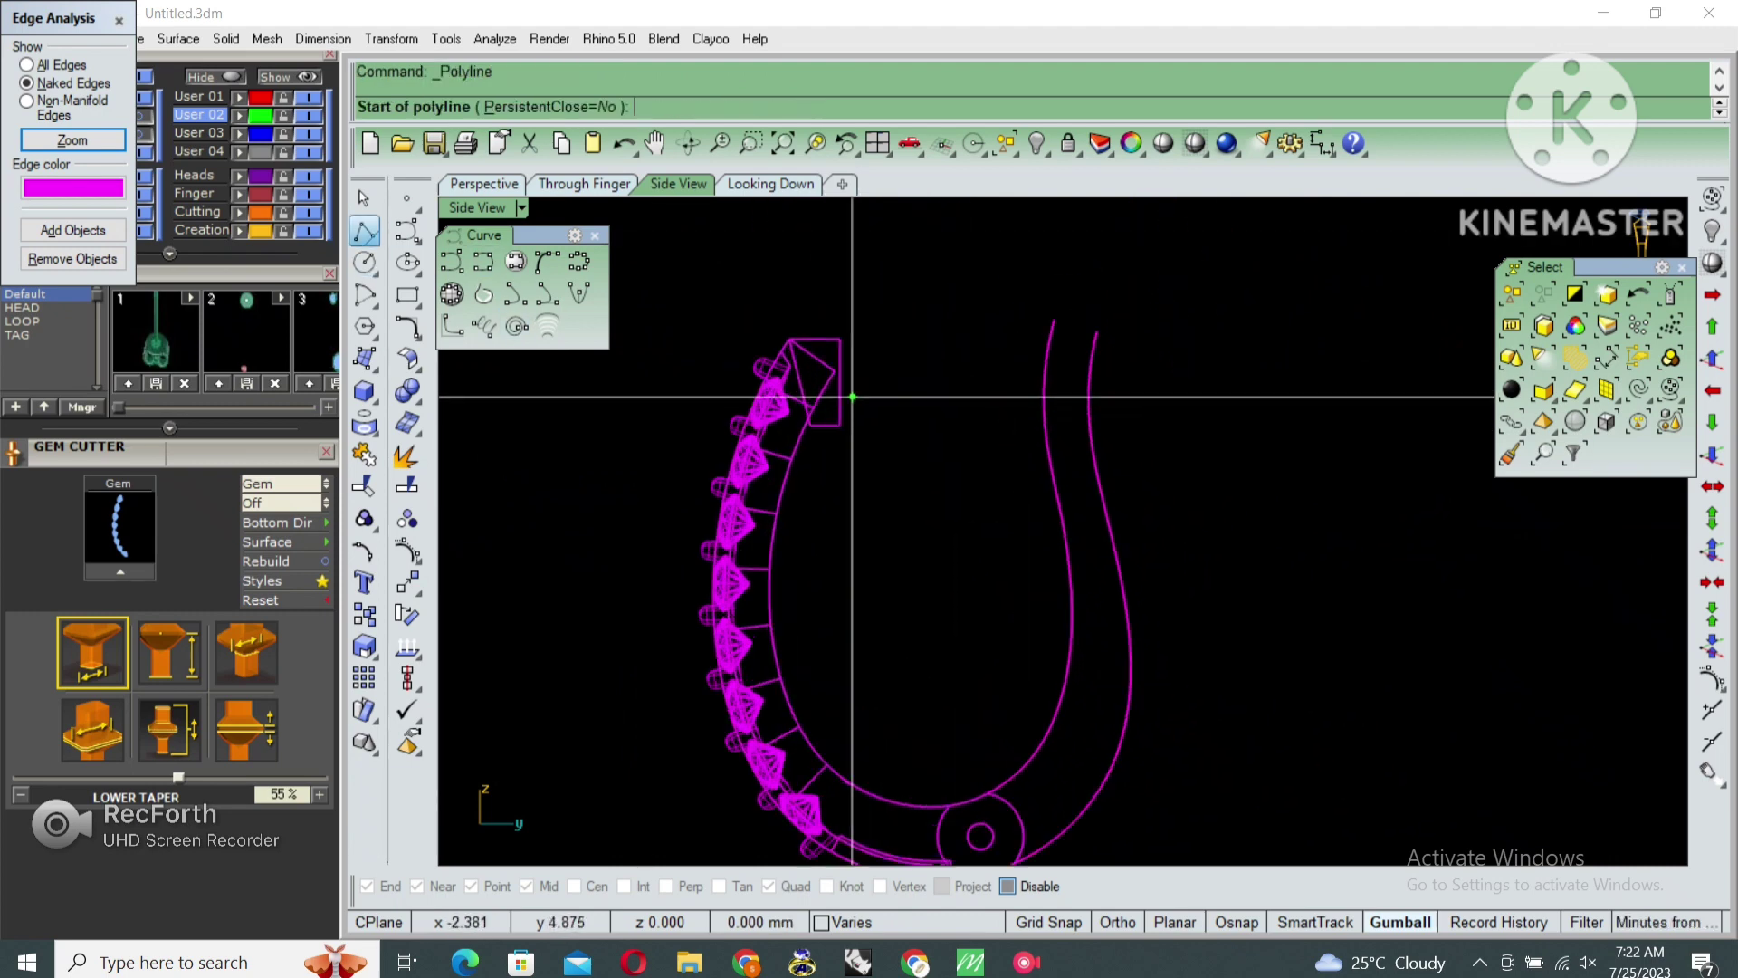
click(820, 388)
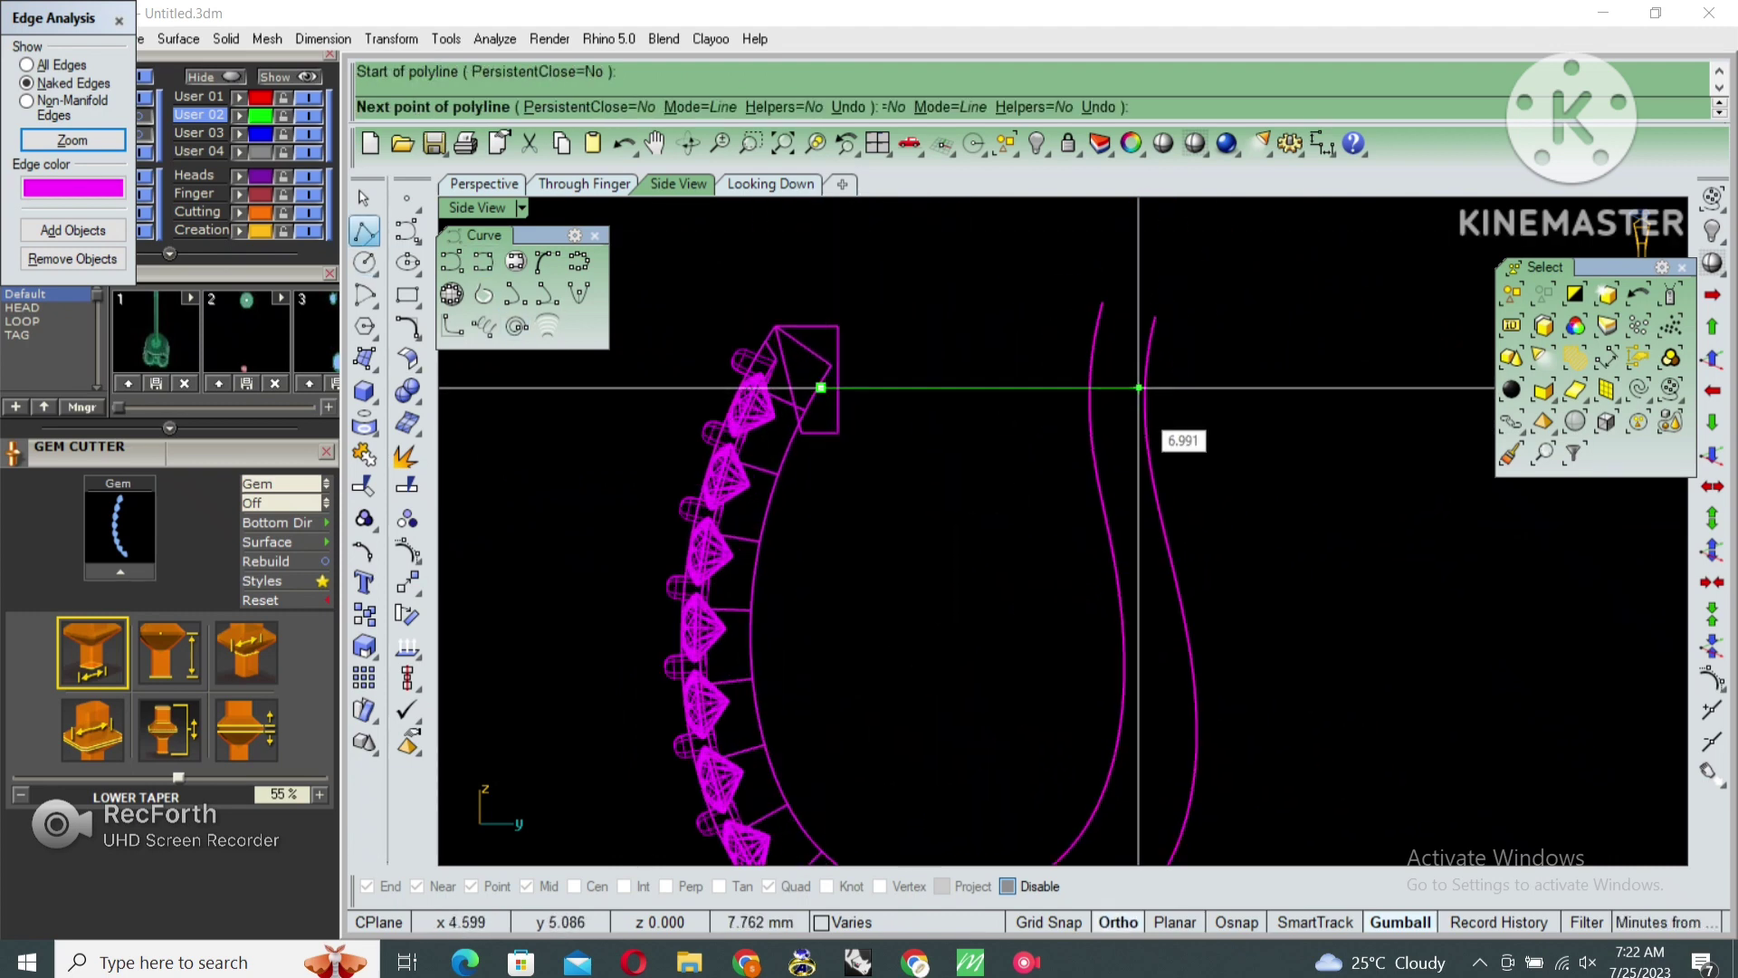
click(1214, 387)
key(Return)
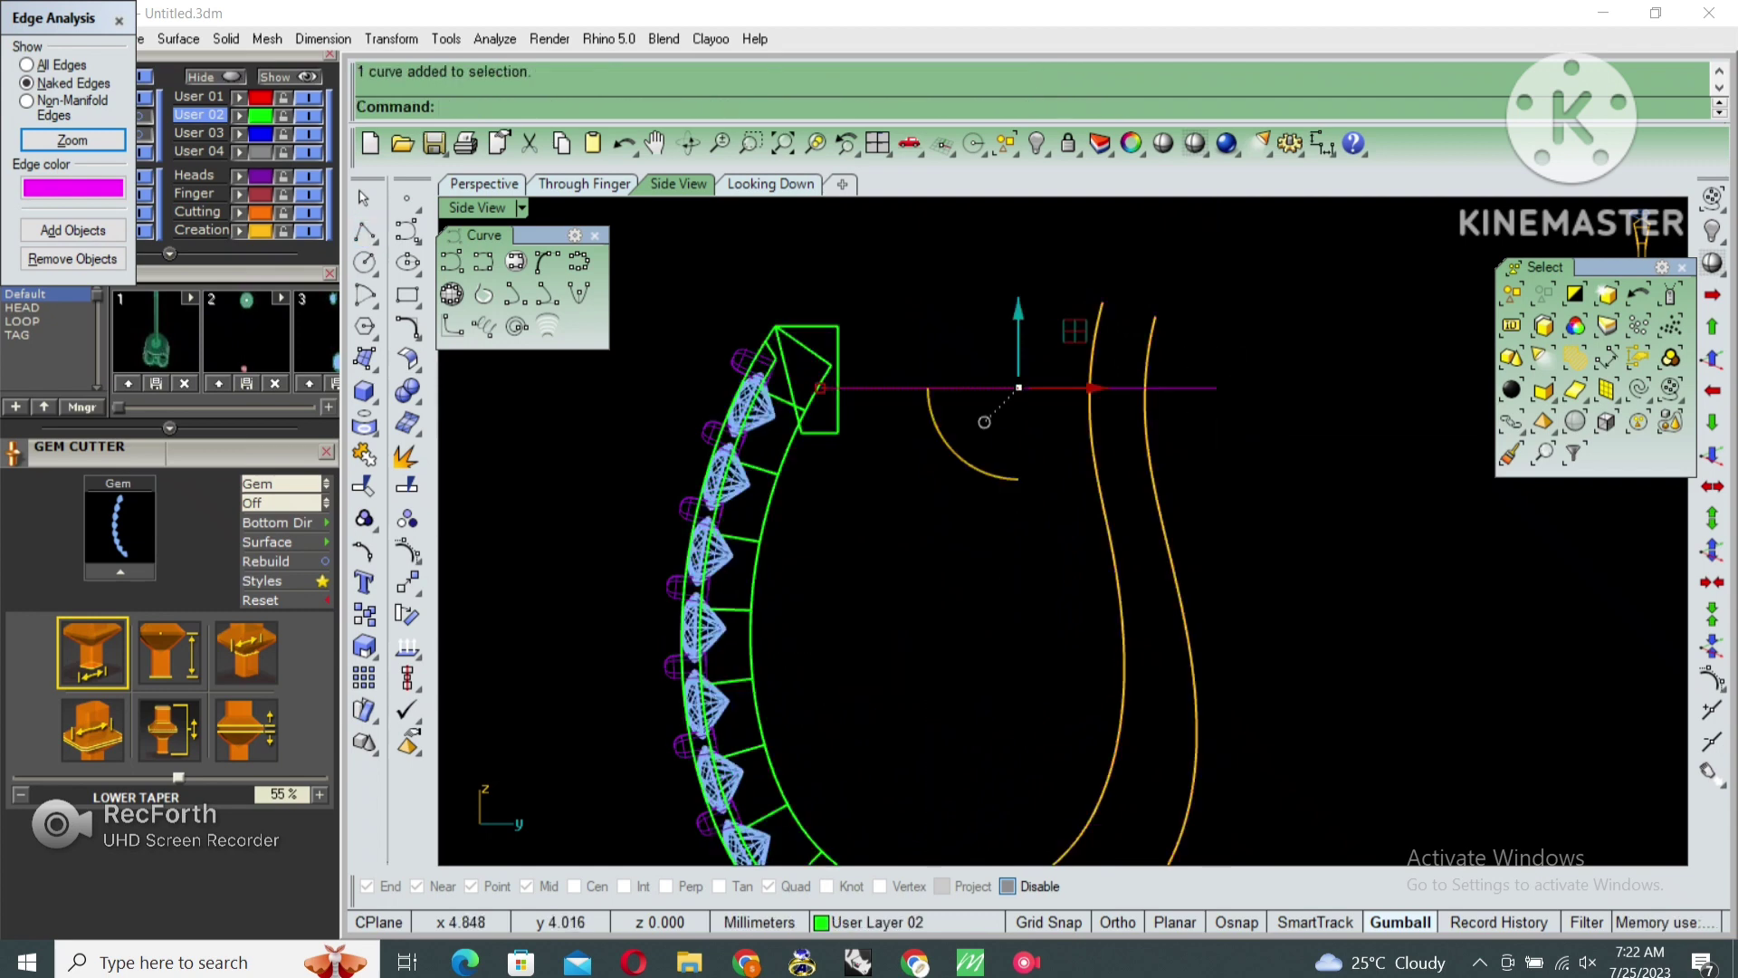
Turn the line into a post by creating a pipe with 0.5 mm radius, and shade the side view
key(Return)
text(.5)
key(Return)
key(Return)
key(Return)
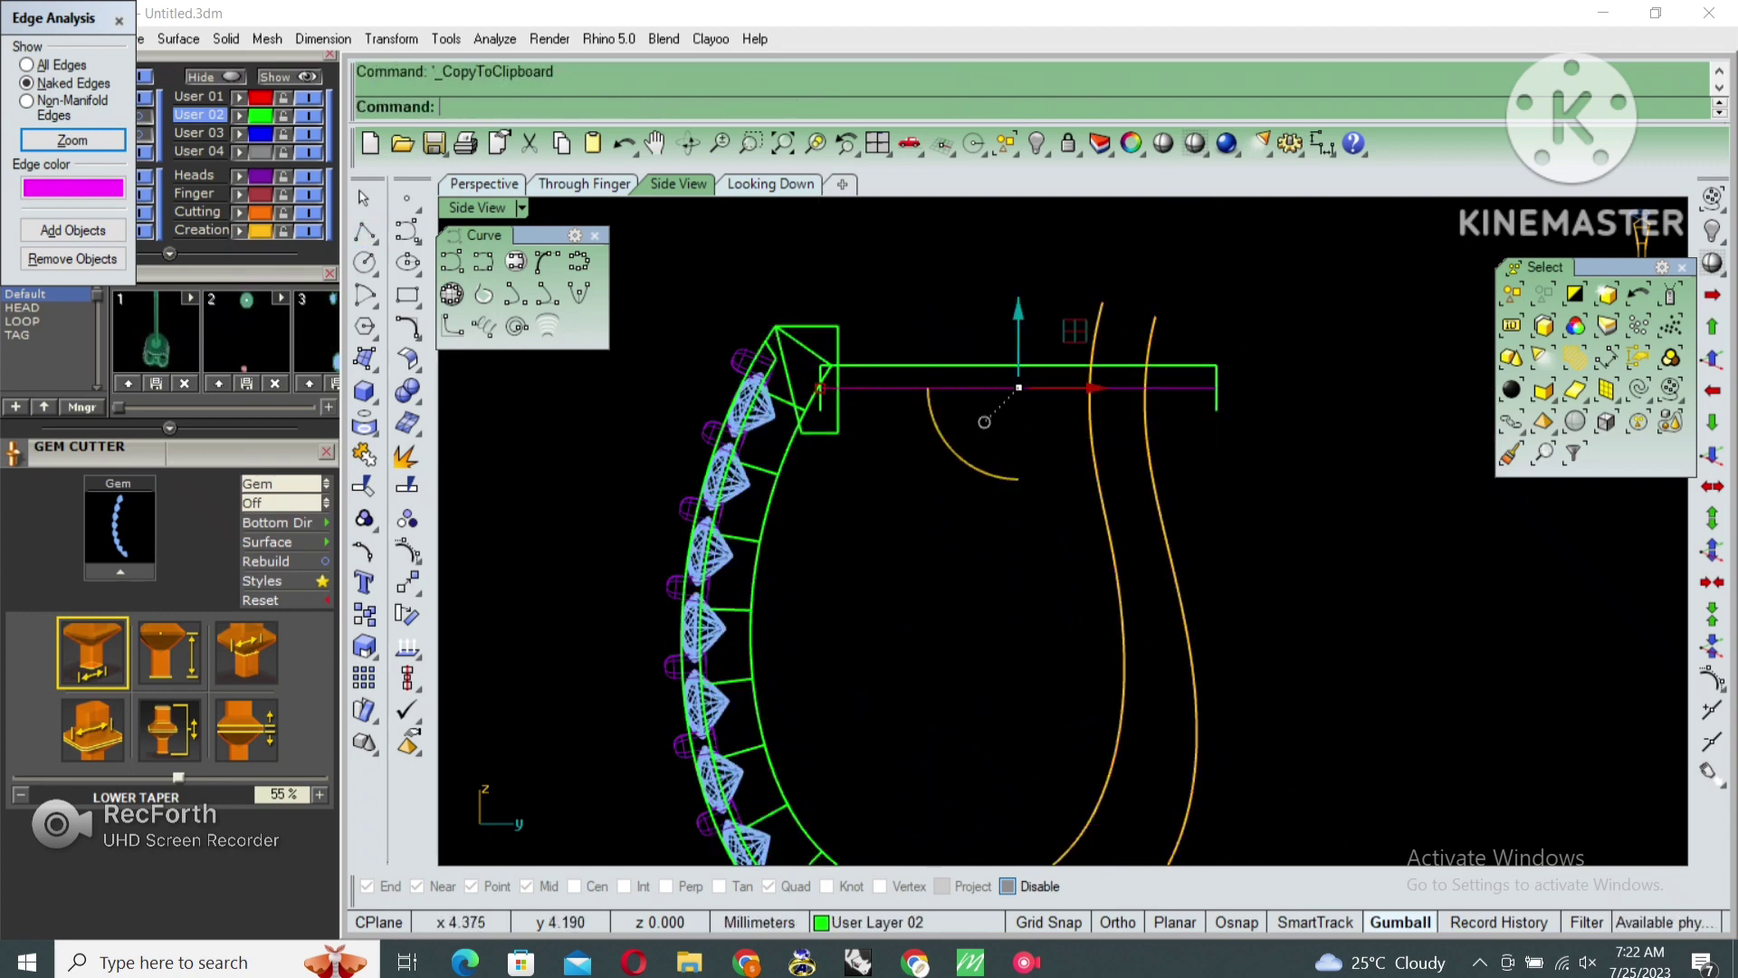
click(1195, 143)
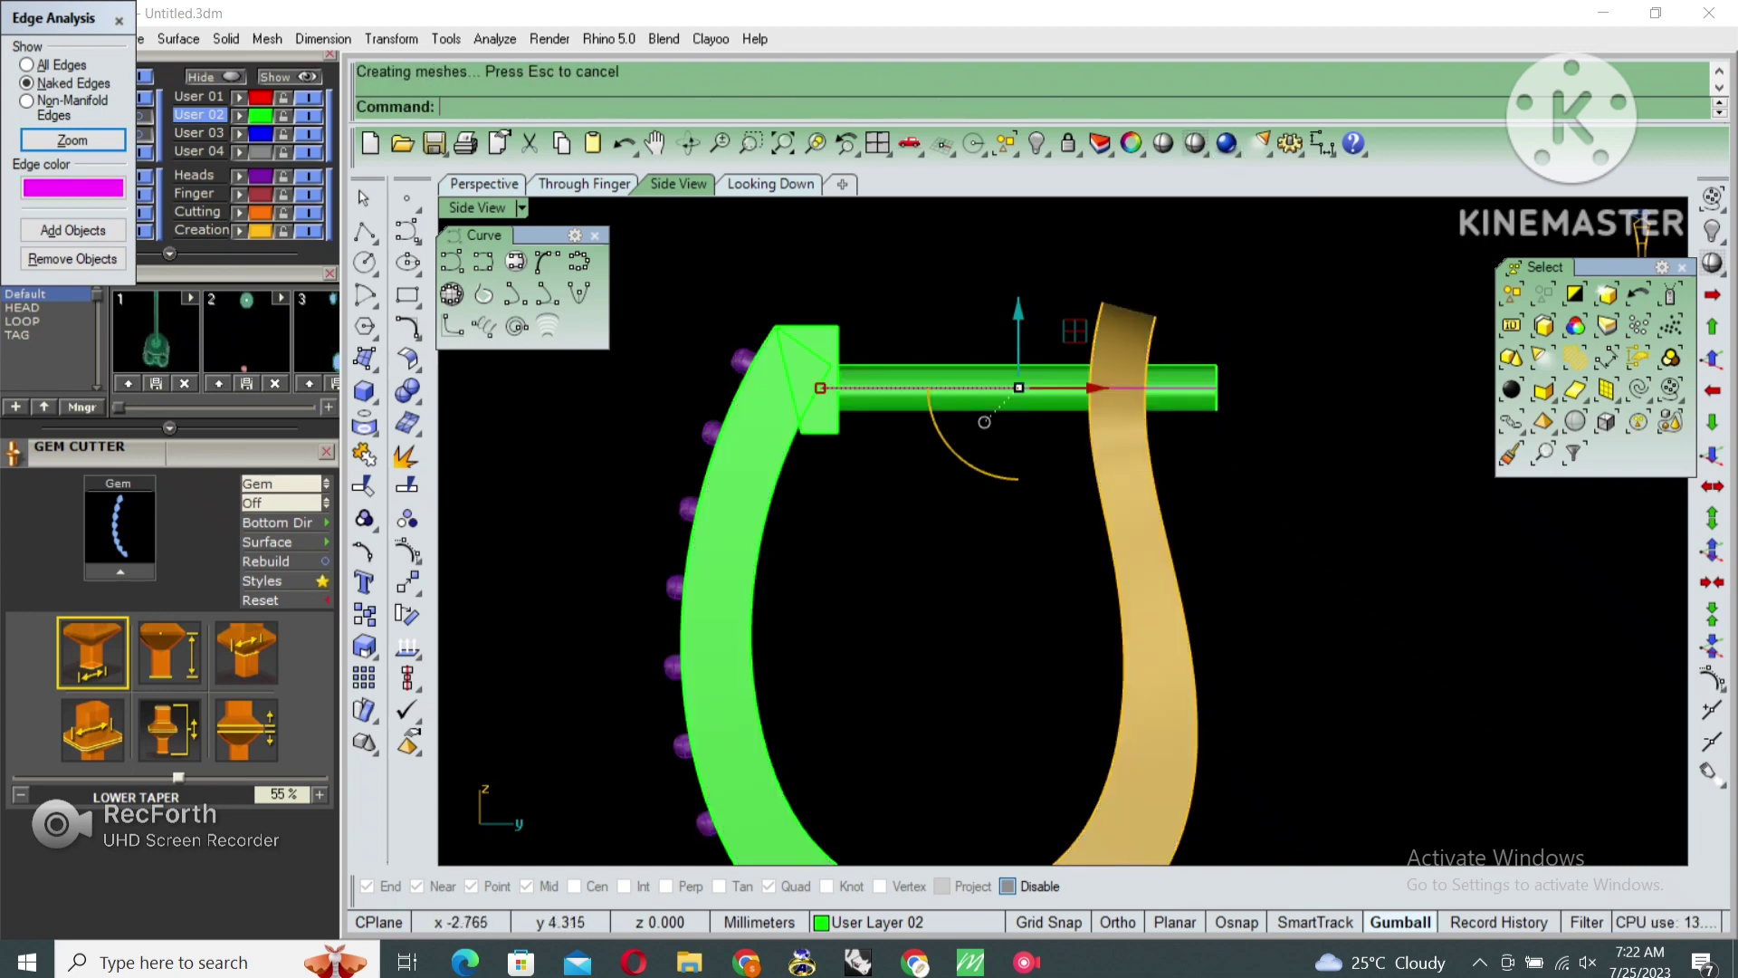
Group the front arm, its gems and prongs with the new post
key(ctrl+a)
scroll(933, 353, down, 3)
text(g)
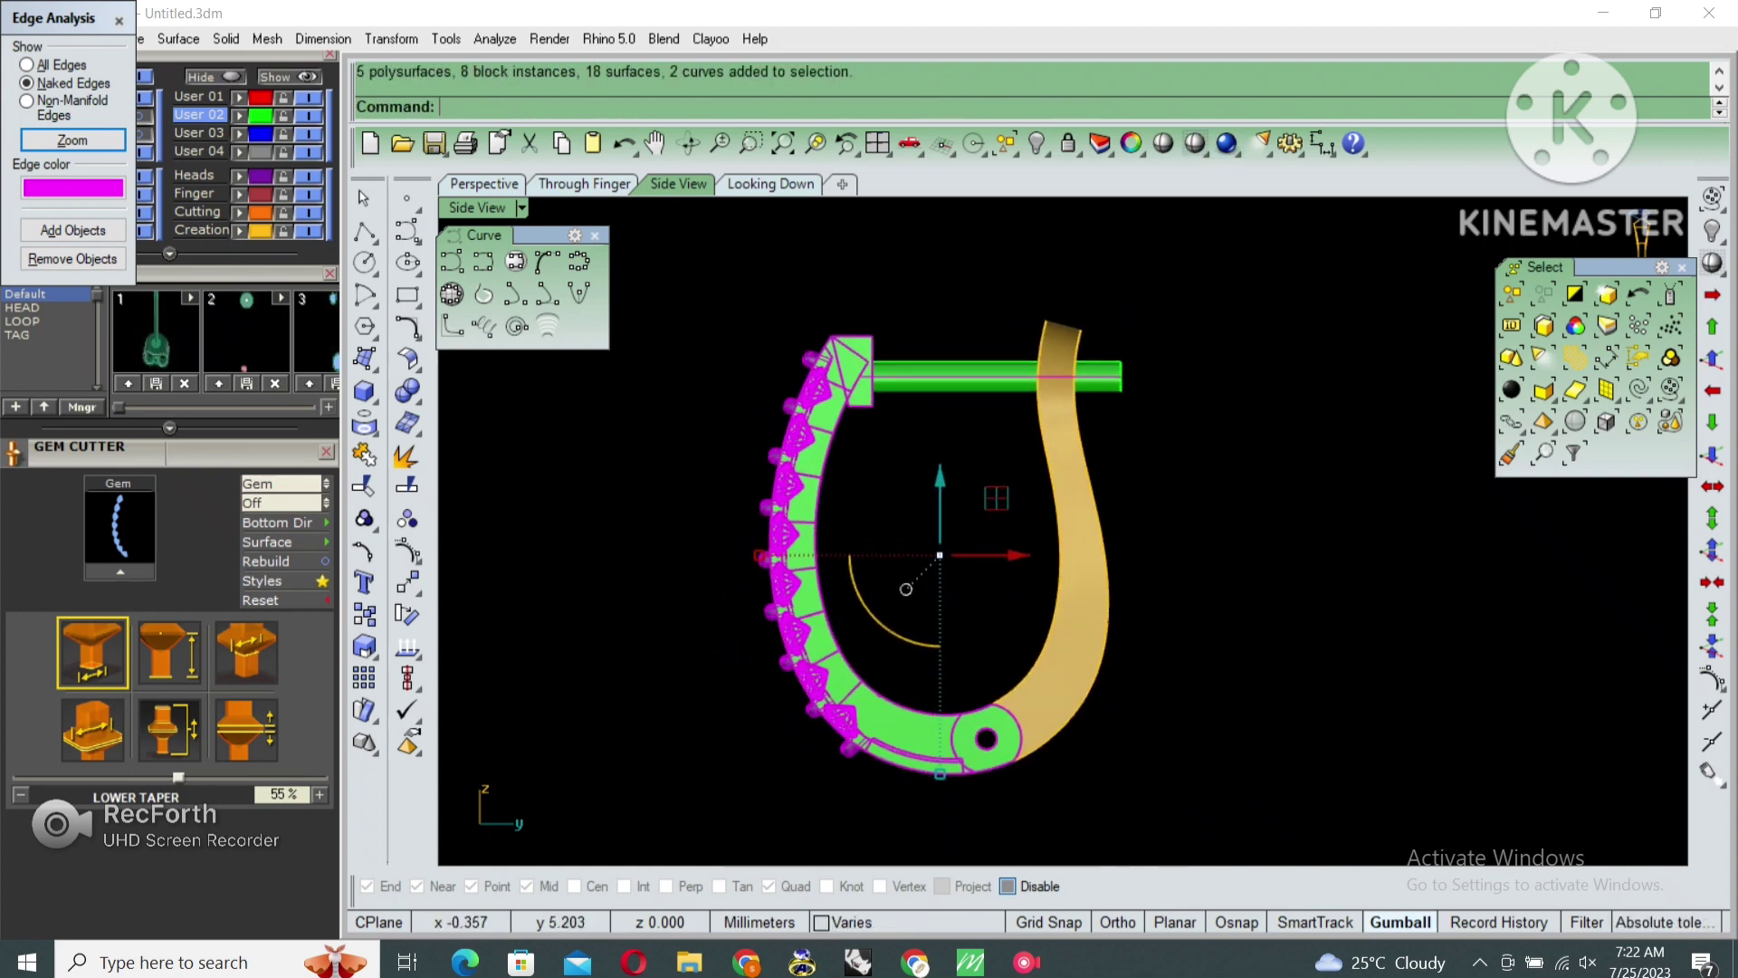
key(ctrl+g)
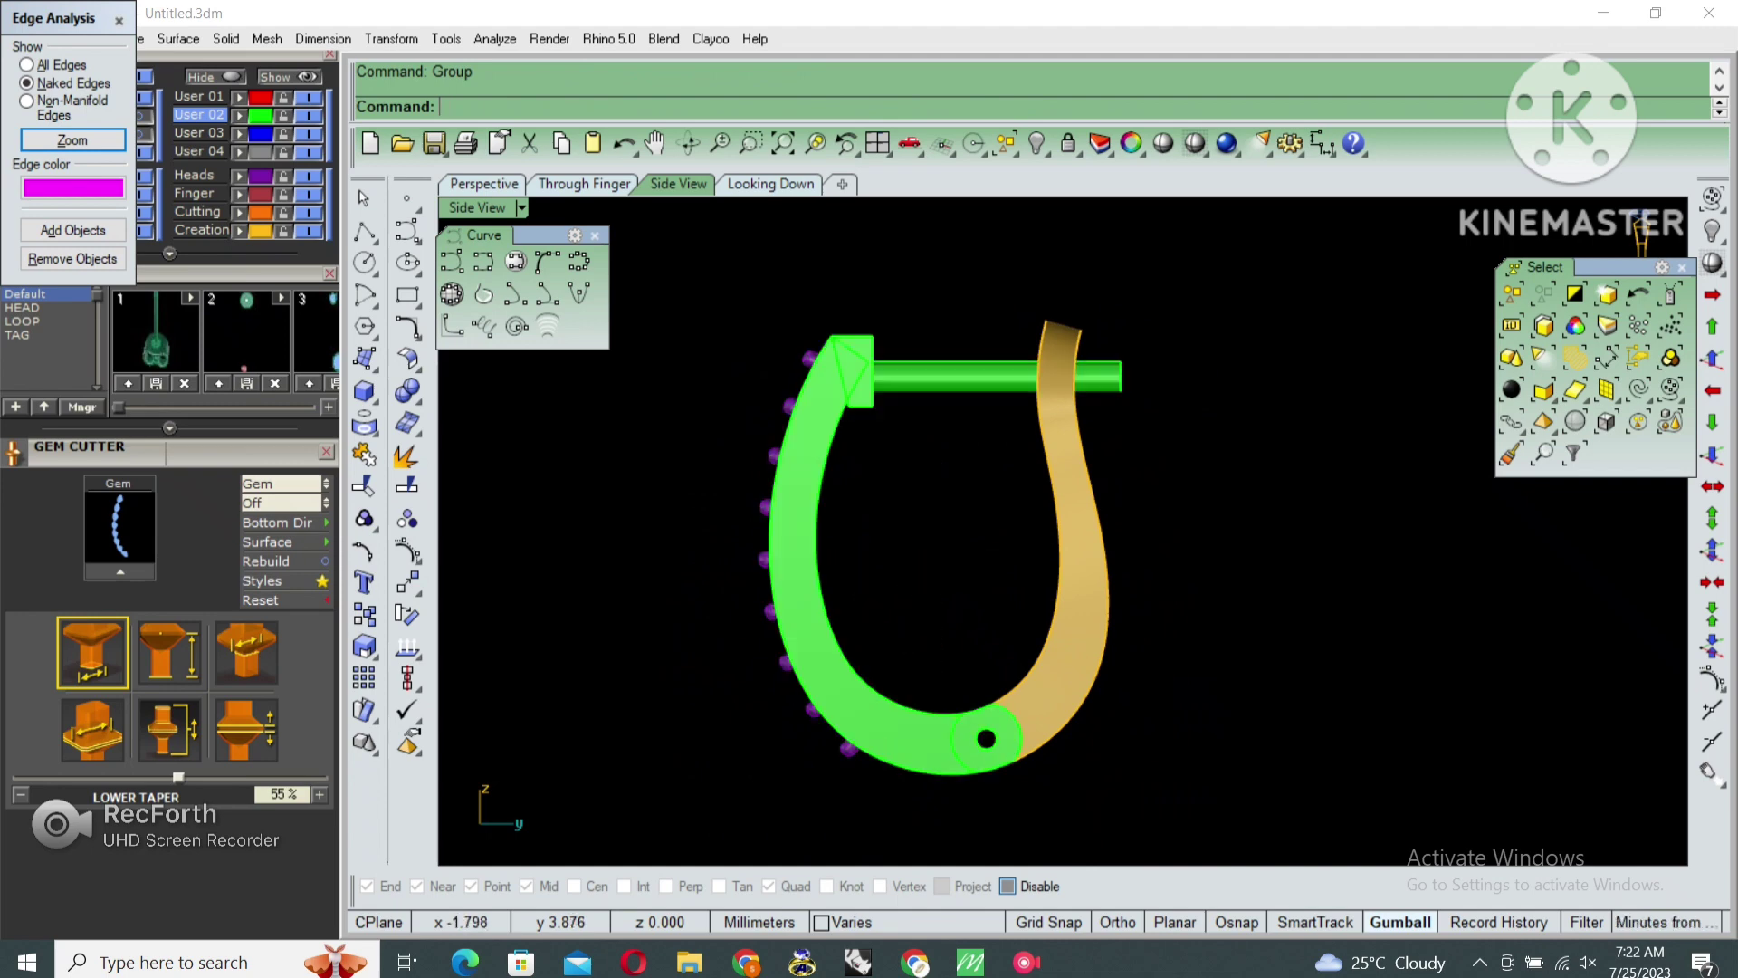
Measure the horizontal gap between the front arm's end block and the rear arm with a dimension, and remove the dimension
text(AD)
key(Return)
click(872, 425)
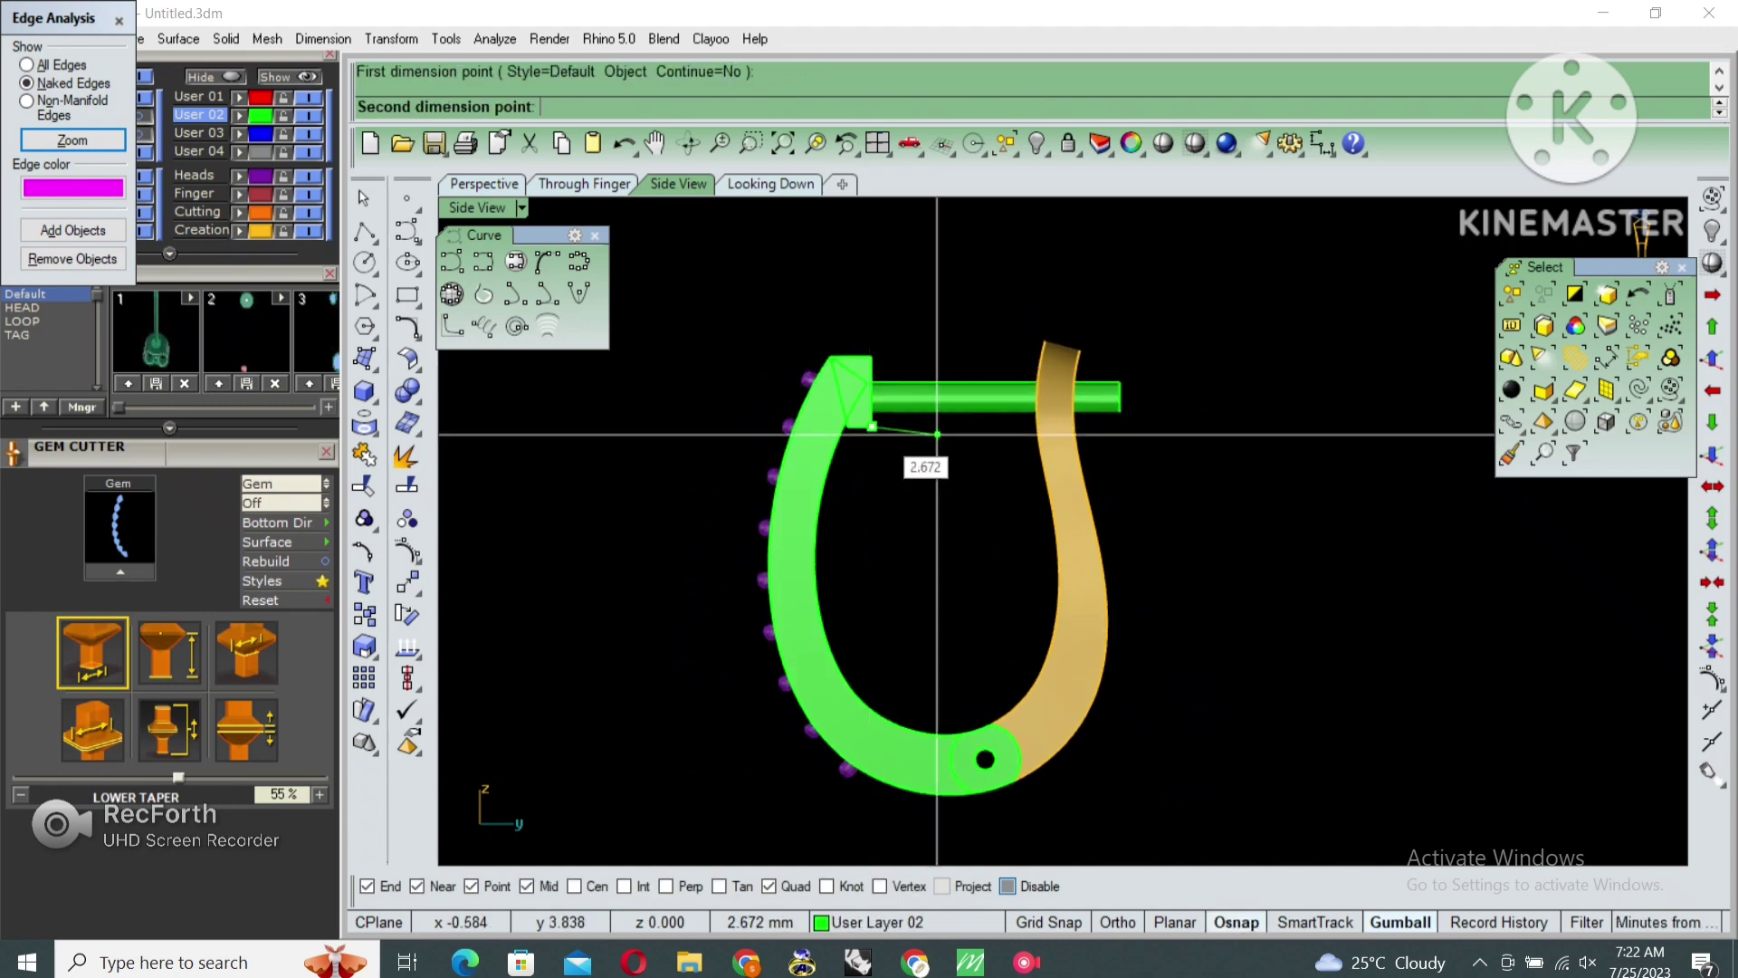
scroll(1035, 422, up, 2)
click(1035, 422)
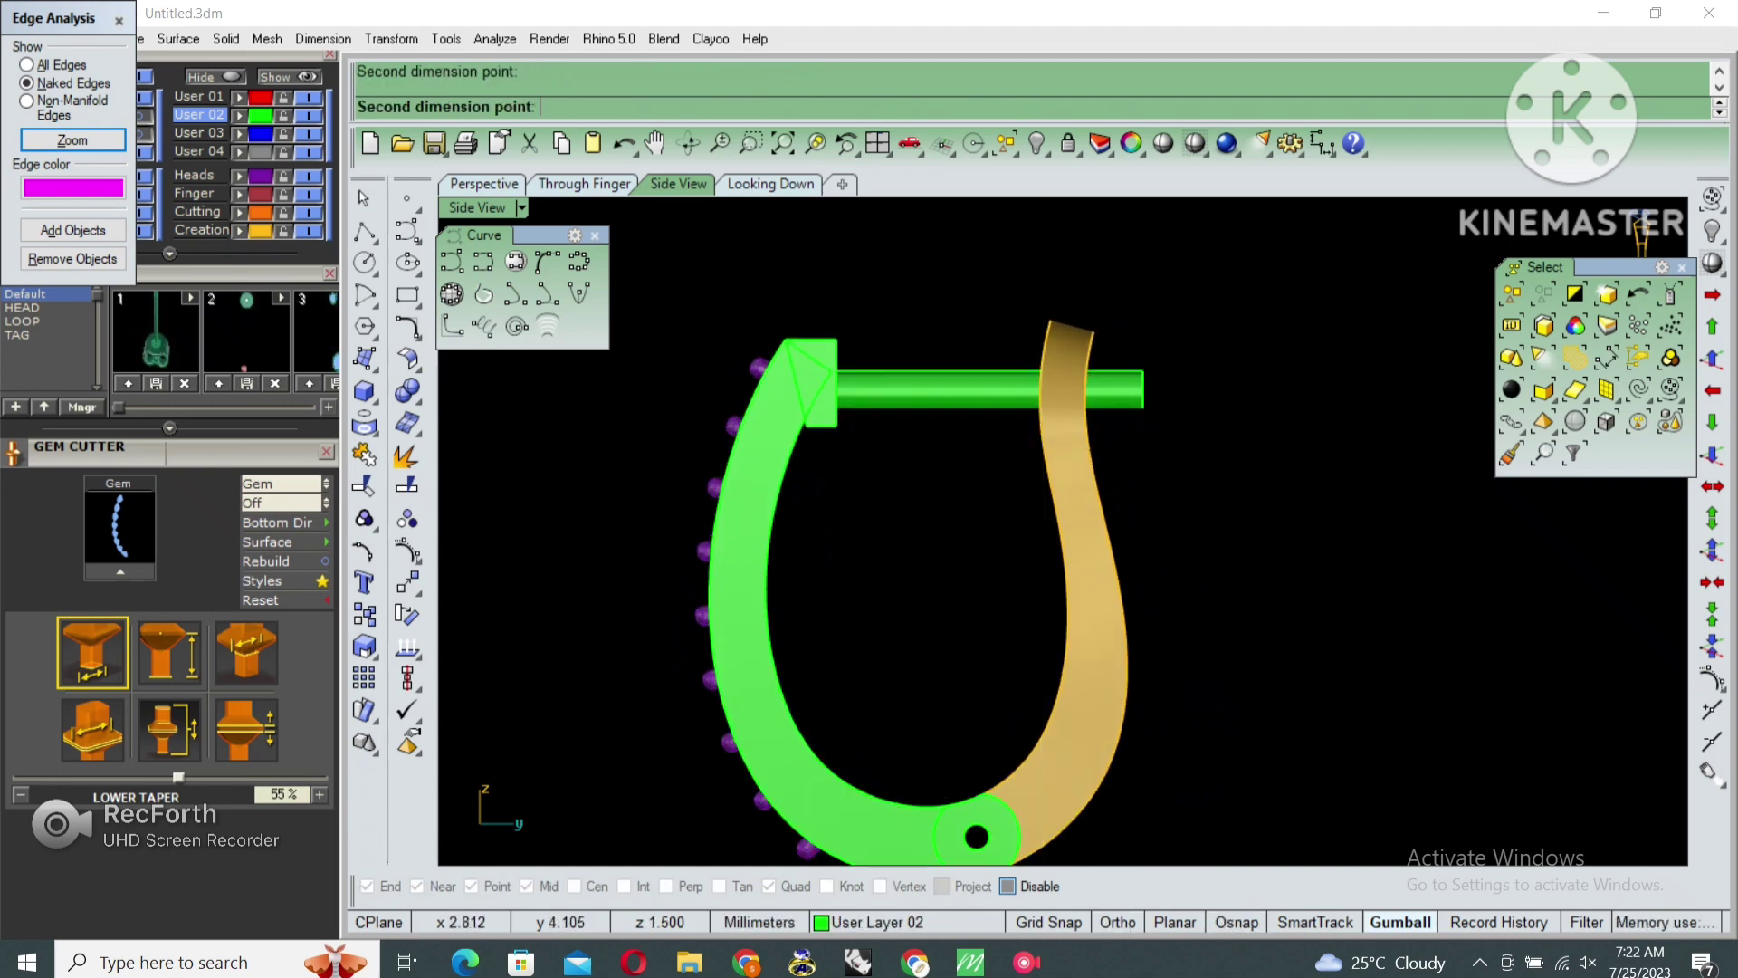
click(1040, 263)
scroll(1040, 359, down, 2)
double_click(1028, 264)
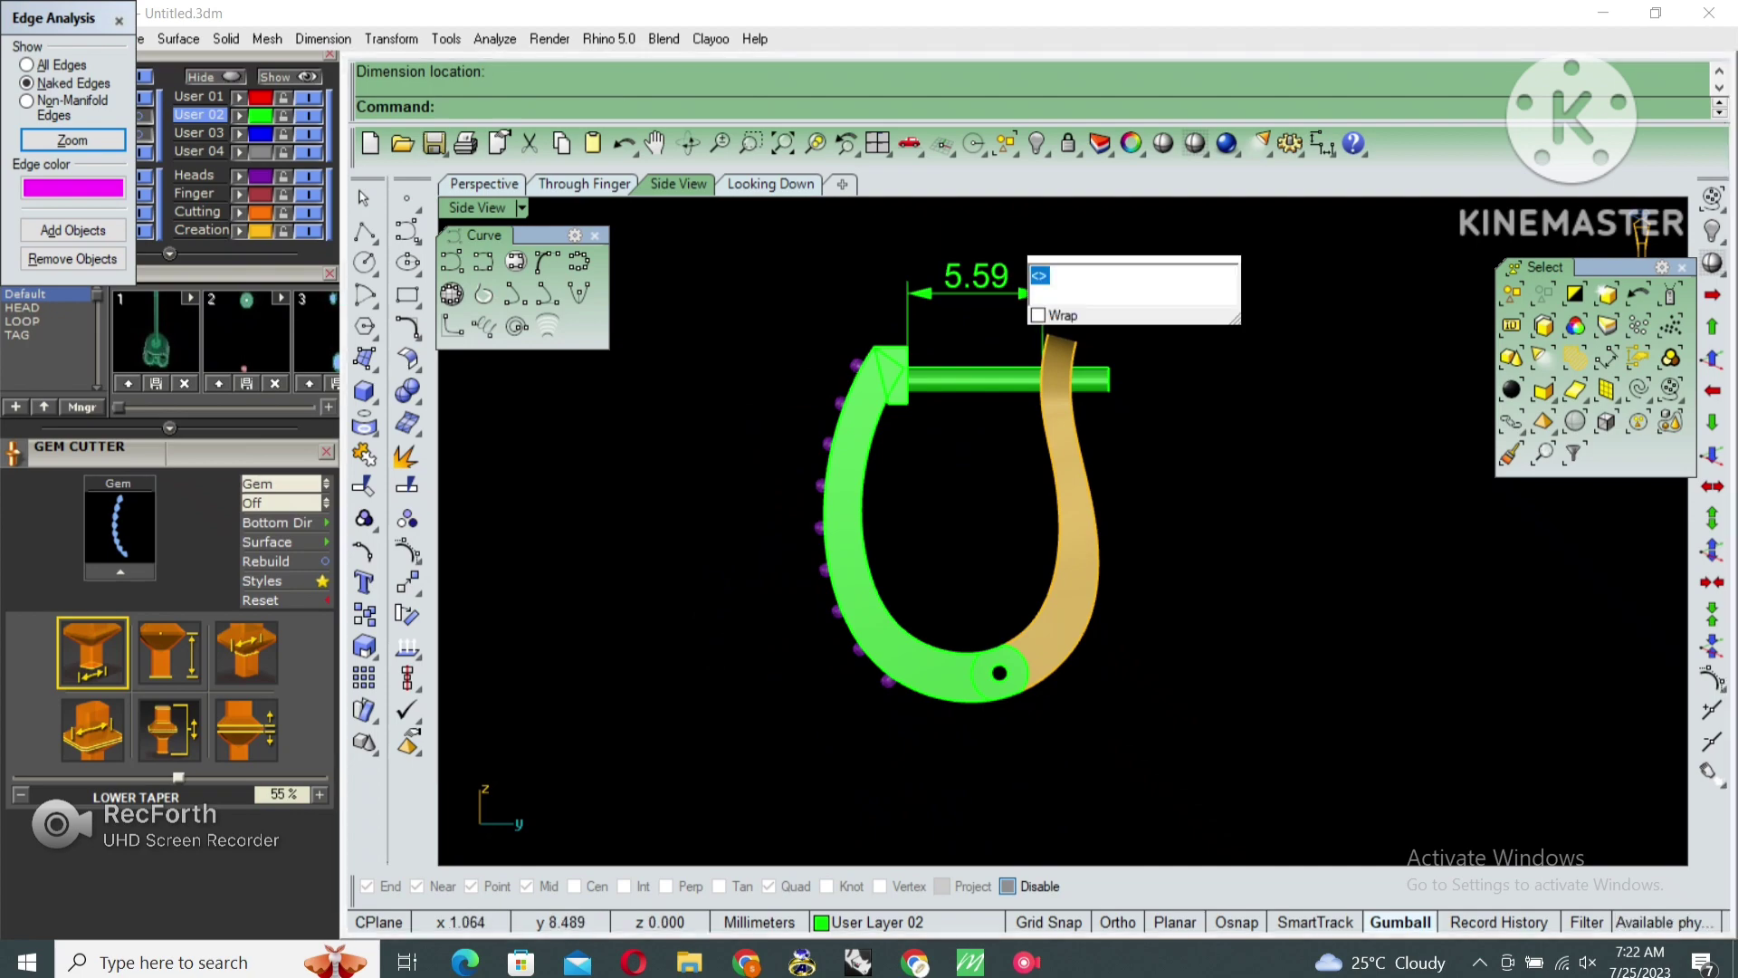
key(Escape)
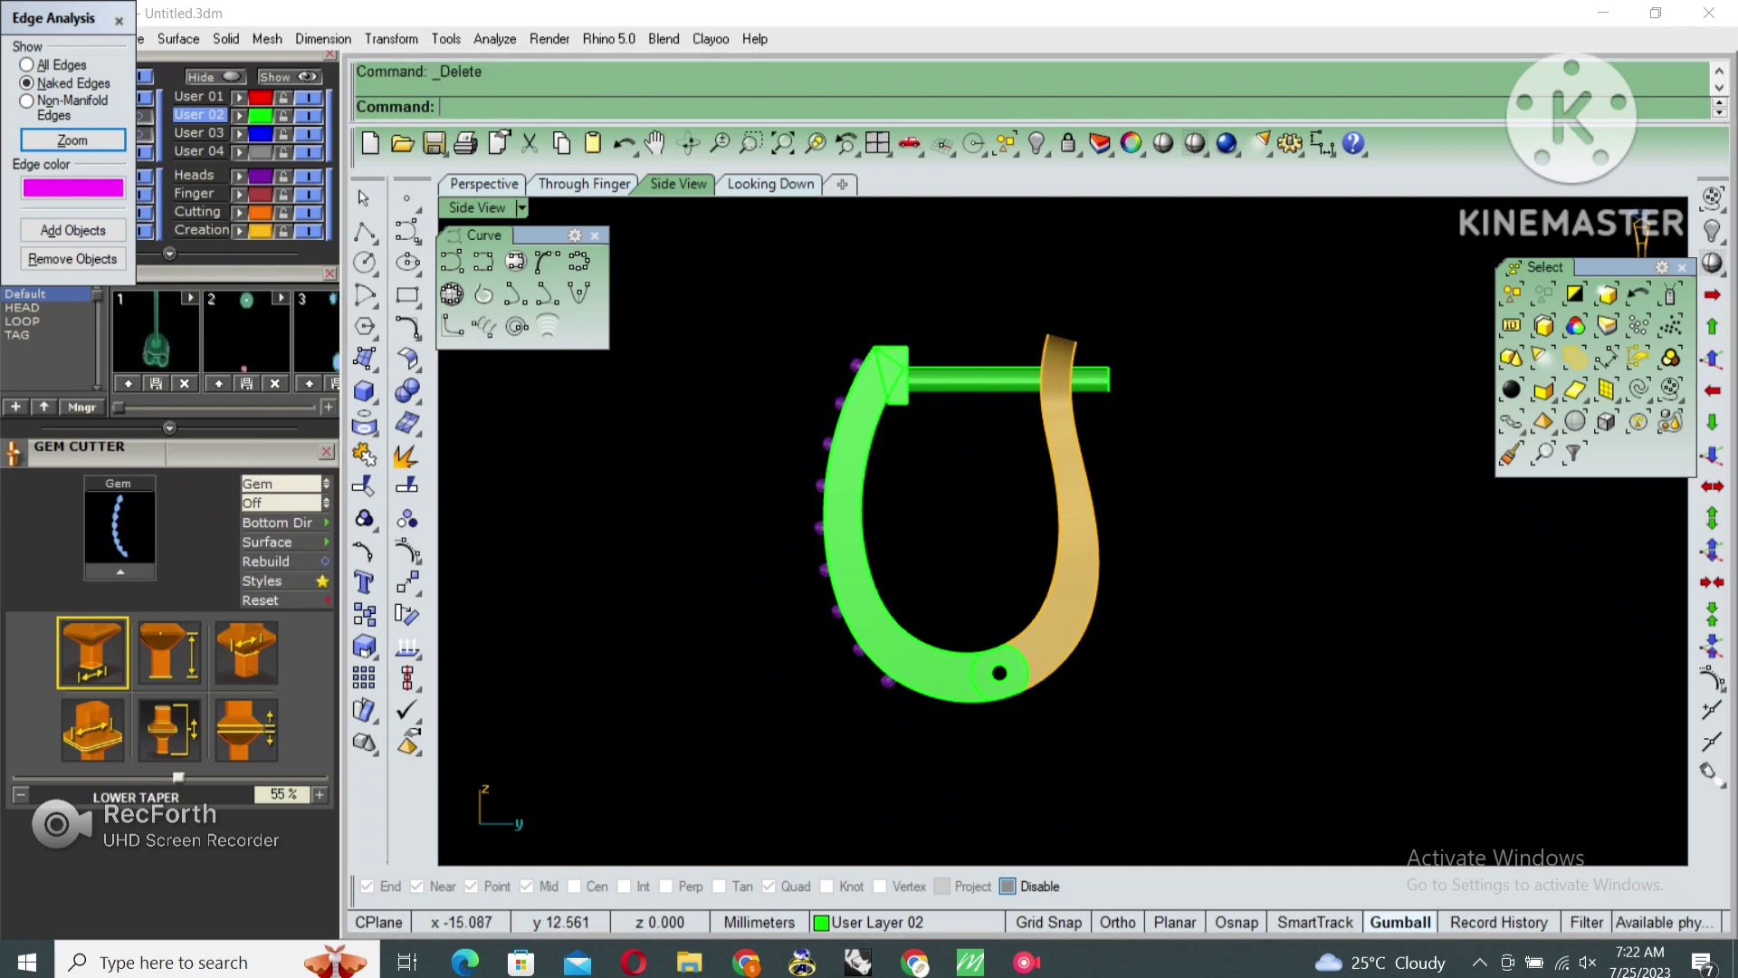
Hide the grouped front arm and create a 0.5 mm radius pipe along the post line through the rear arm
key(ctrl+Tab)
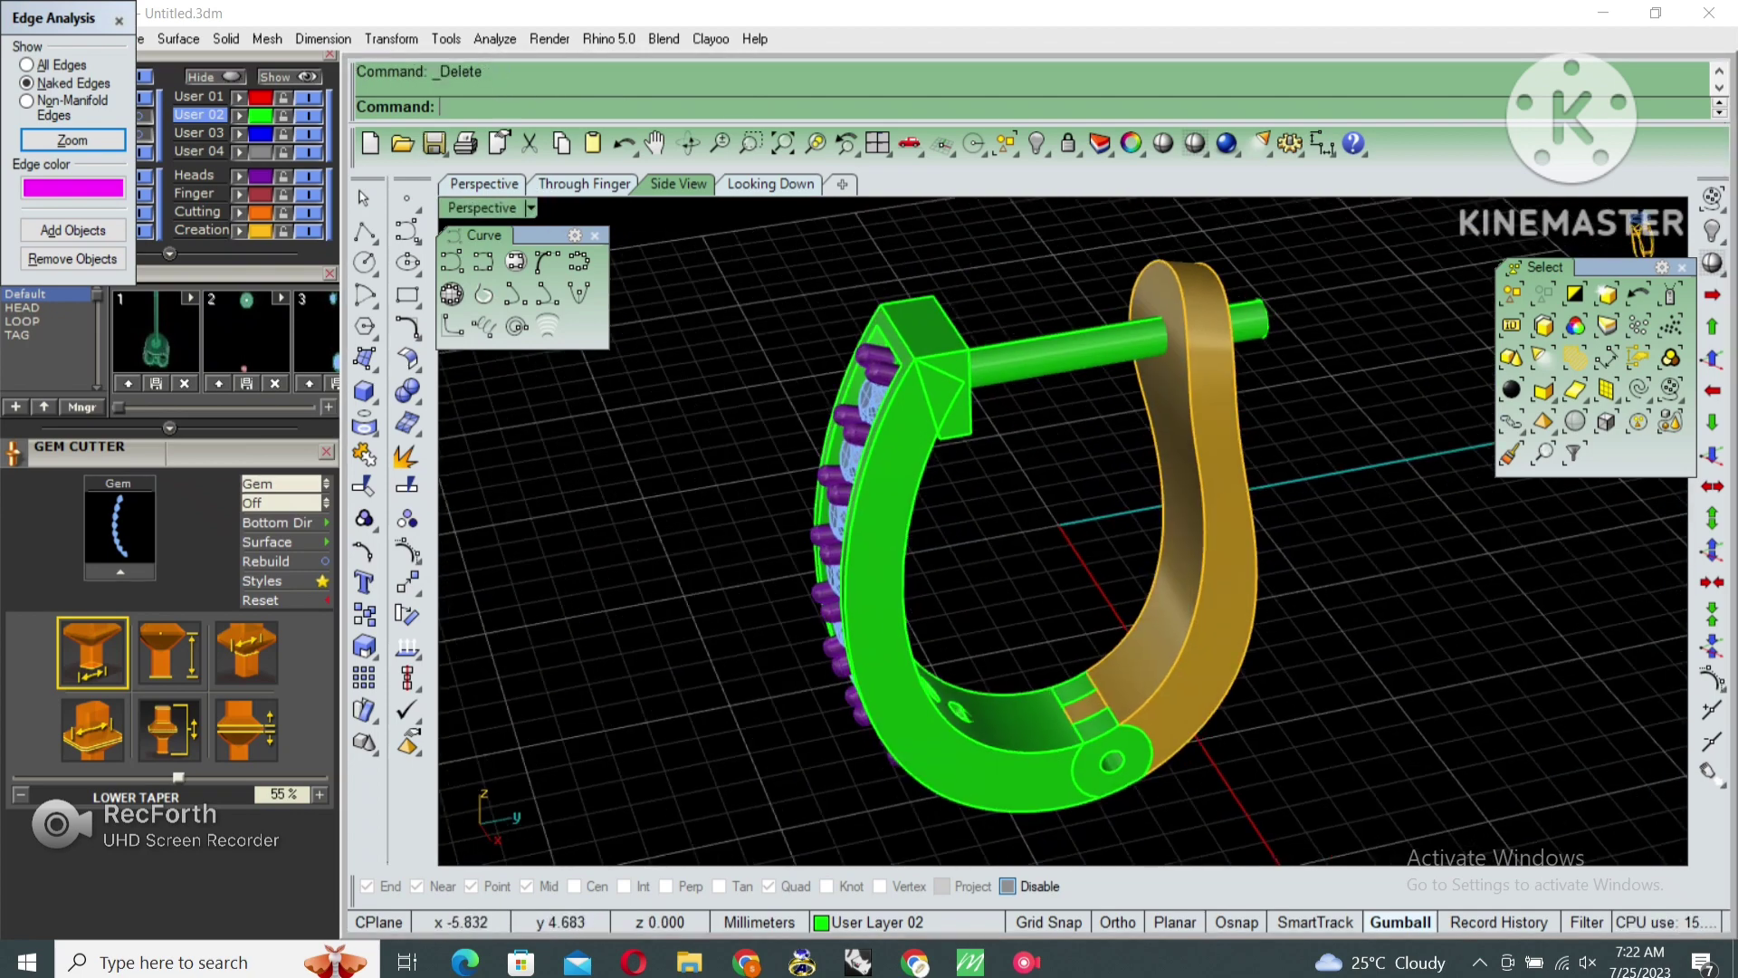
key(ctrl+a)
right_drag(1642, 233, 1641, 237)
key(ctrl+h)
key(Return)
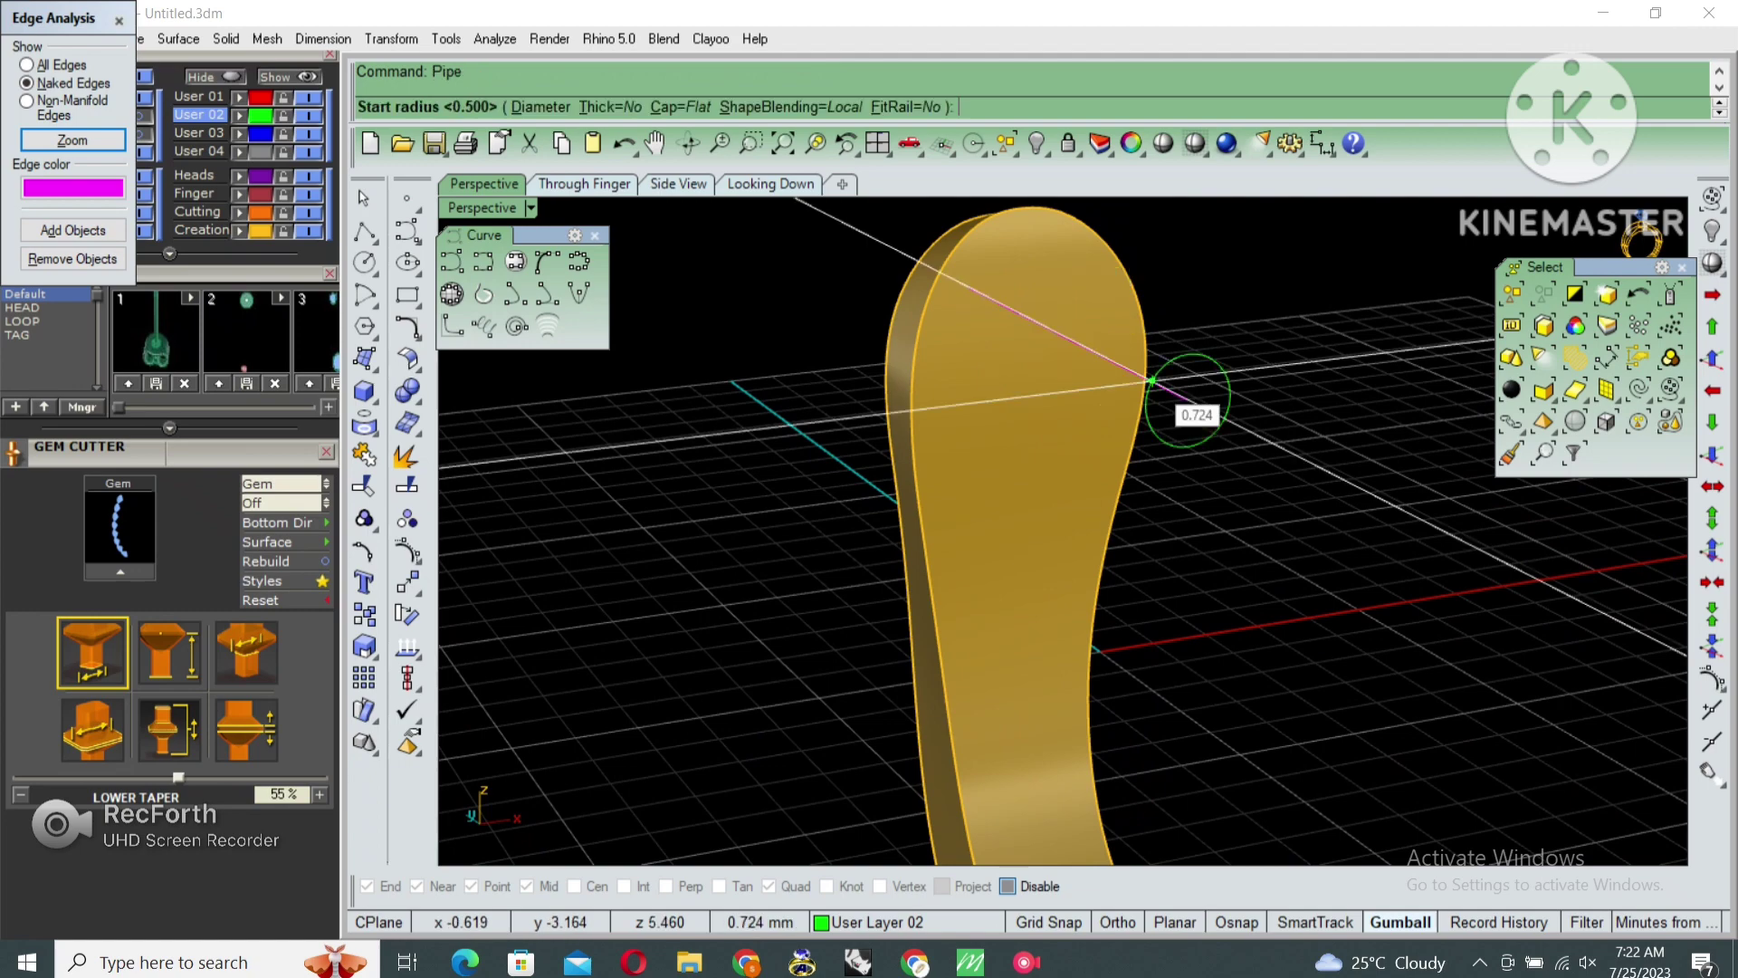
key(Return)
key(Return)
key(Return)
right_drag(1195, 412, 1159, 412)
scroll(1063, 532, up, 2)
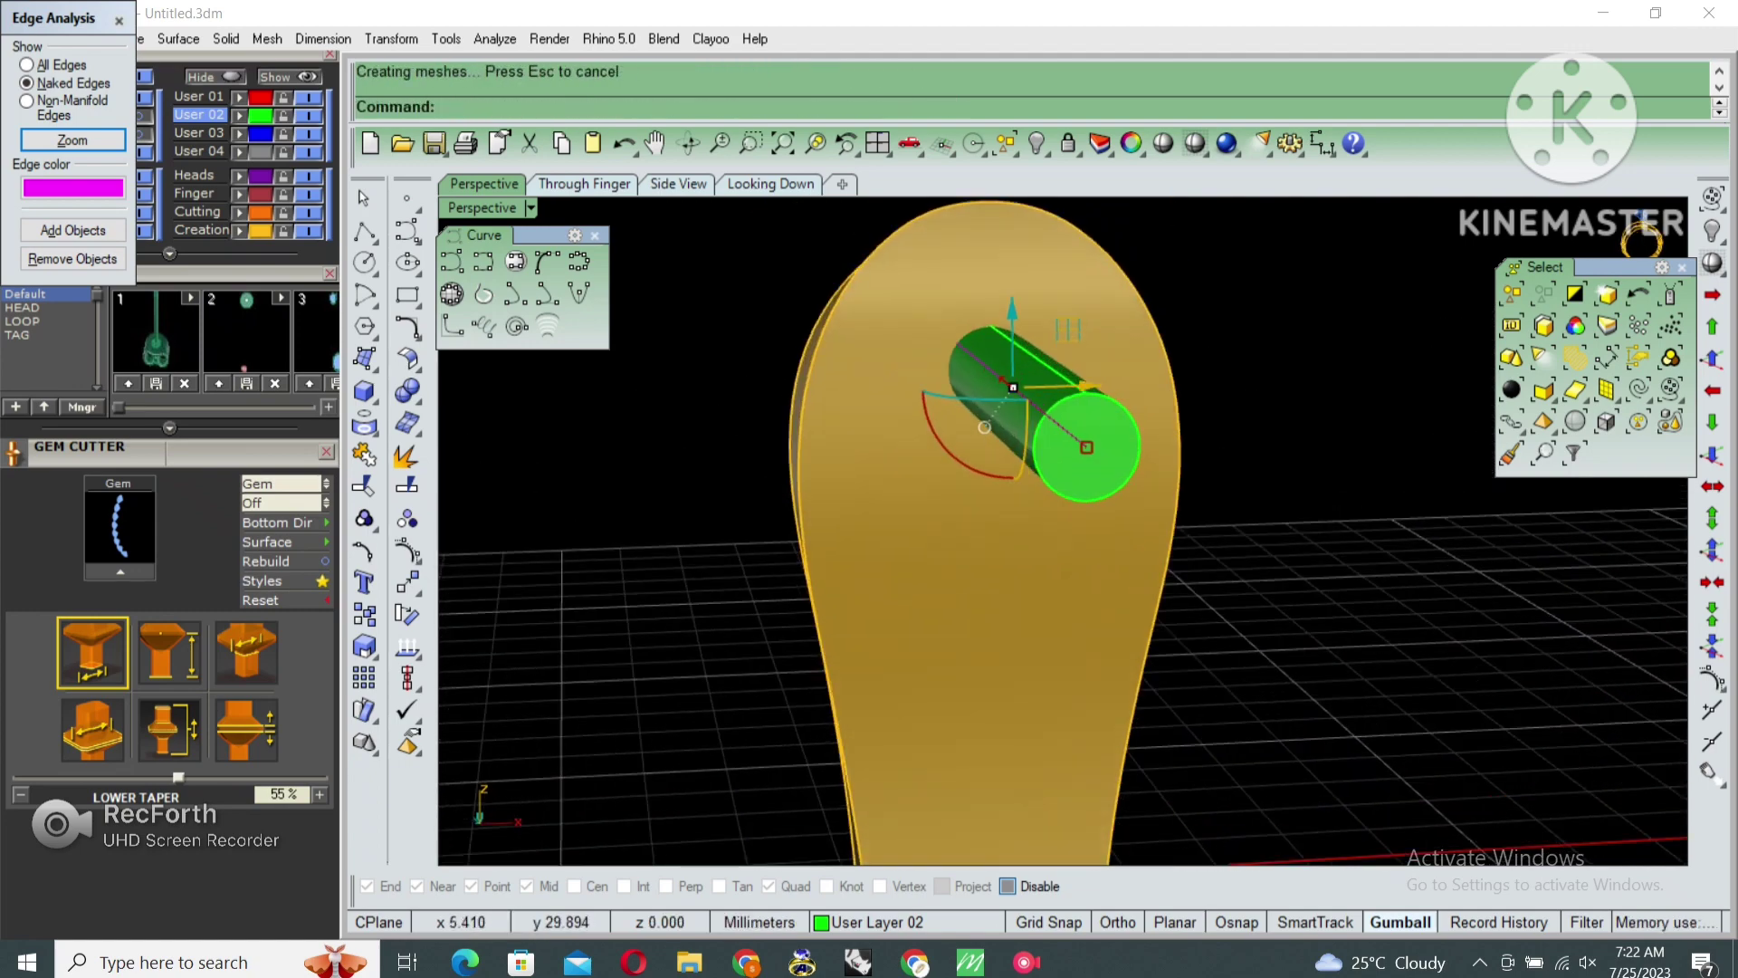
Stretch the pipe slightly in height and subtract it from the rear arm with a Boolean difference to cut the post hole
scroll(990, 412, up, 2)
mouse_move(1023, 444)
mouse_down()
mouse_move(1041, 485)
mouse_move(1023, 457)
mouse_up()
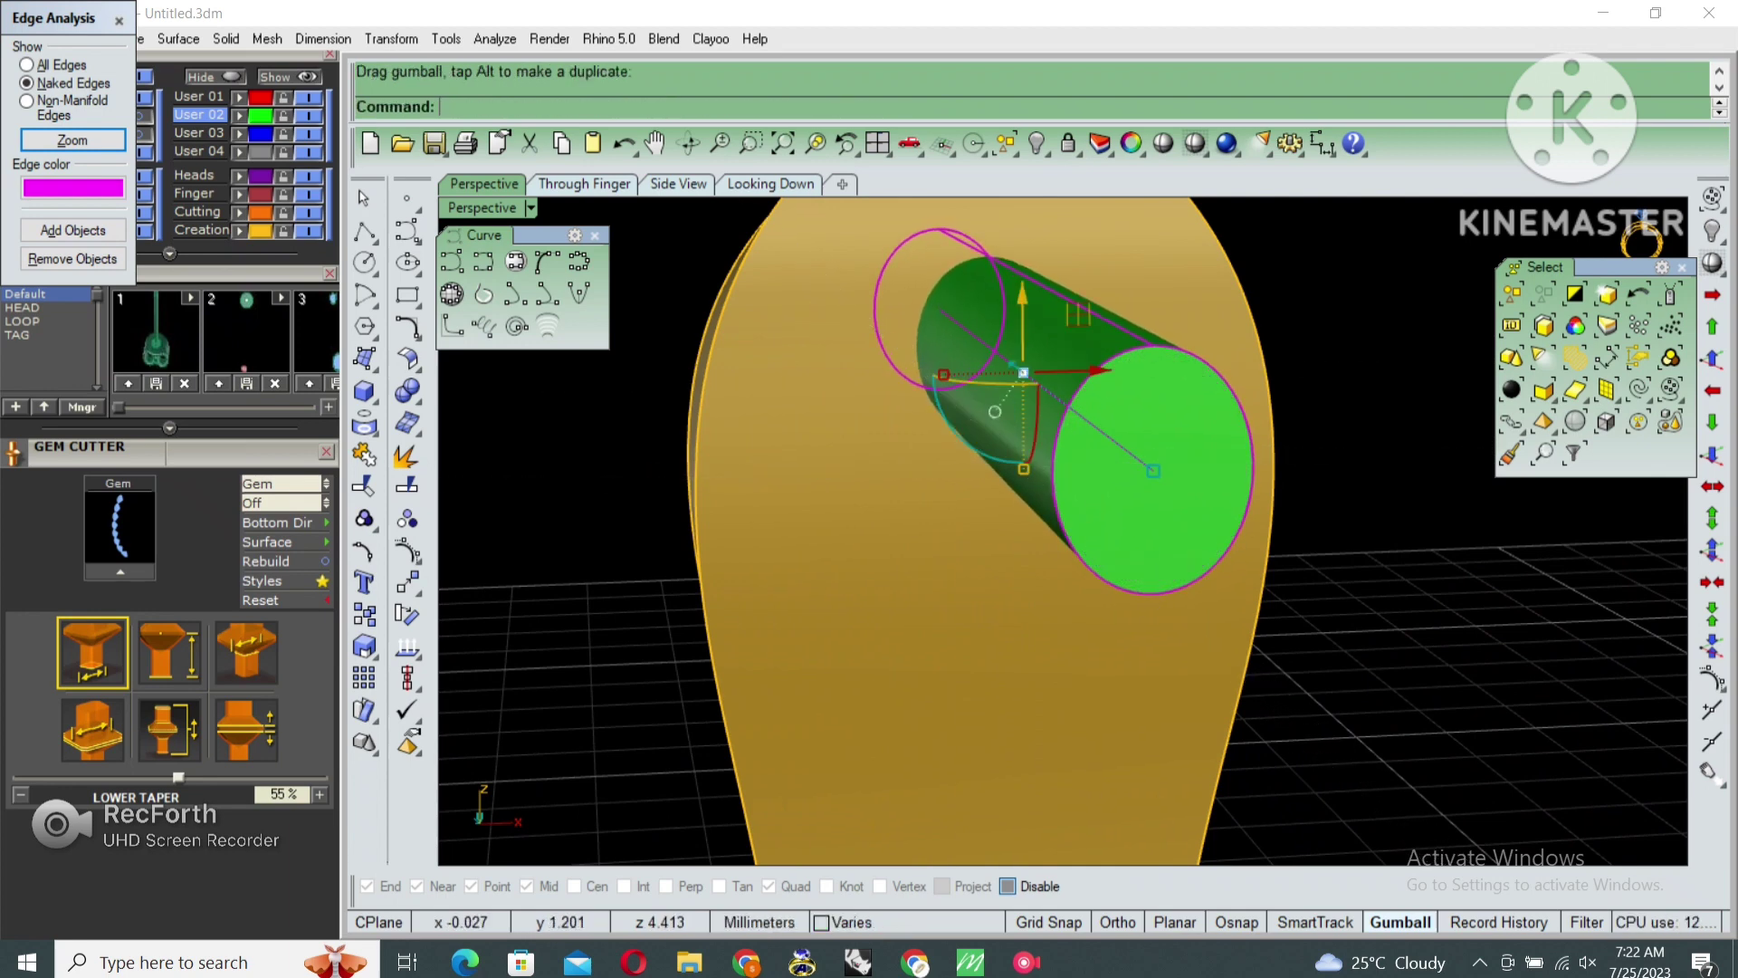
key(Escape)
scroll(1028, 489, down, 4)
click(1005, 634)
text(booleandifference)
key(Return)
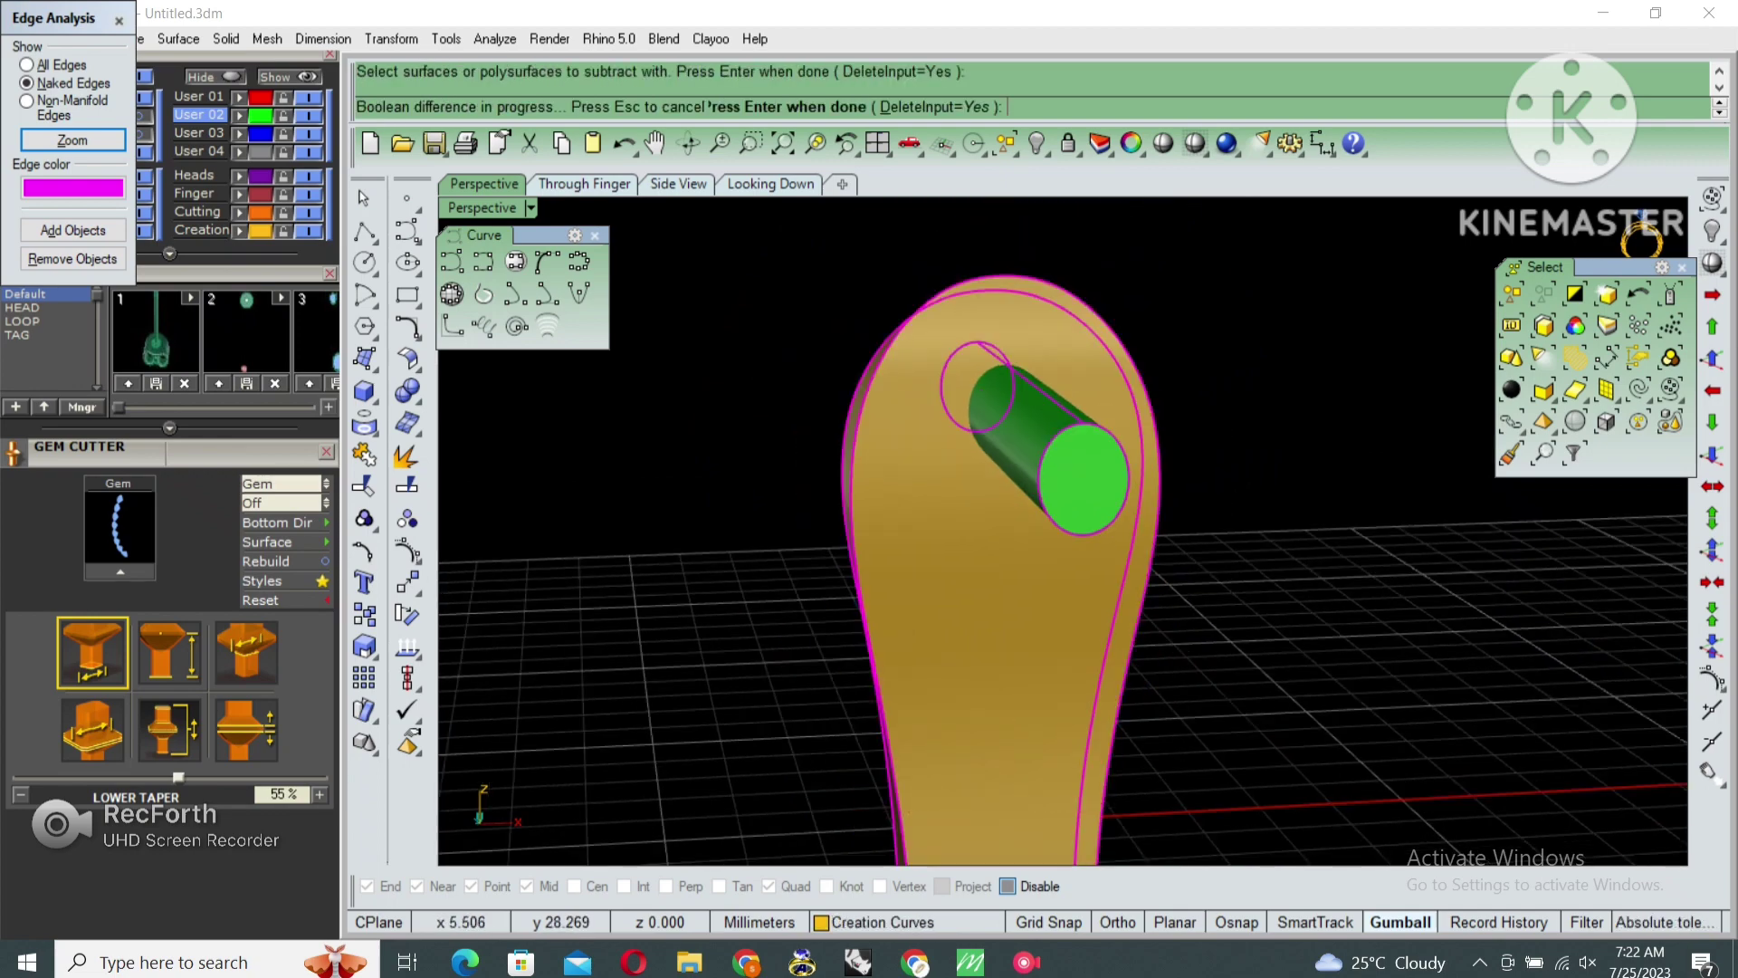
click(1082, 479)
key(Return)
right_drag(1042, 588, 1168, 570)
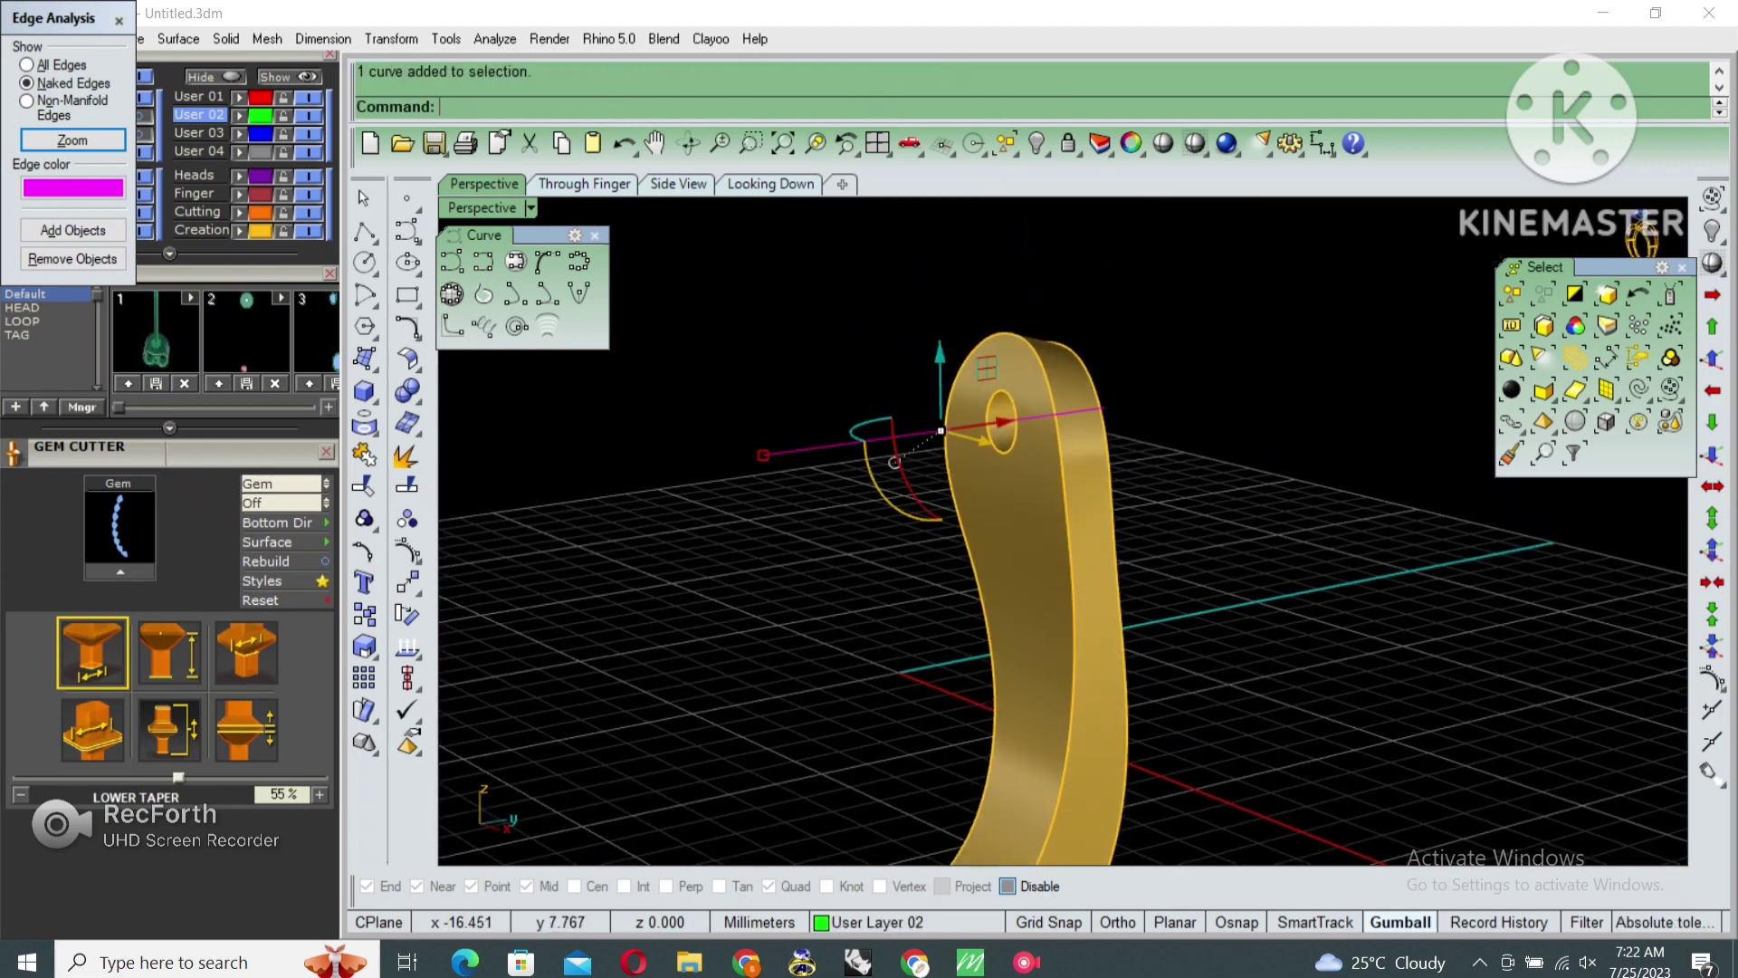
Delete the leftover post line and show the hidden front arm group
key(Delete)
key(ctrl+shift+h)
click(675, 580)
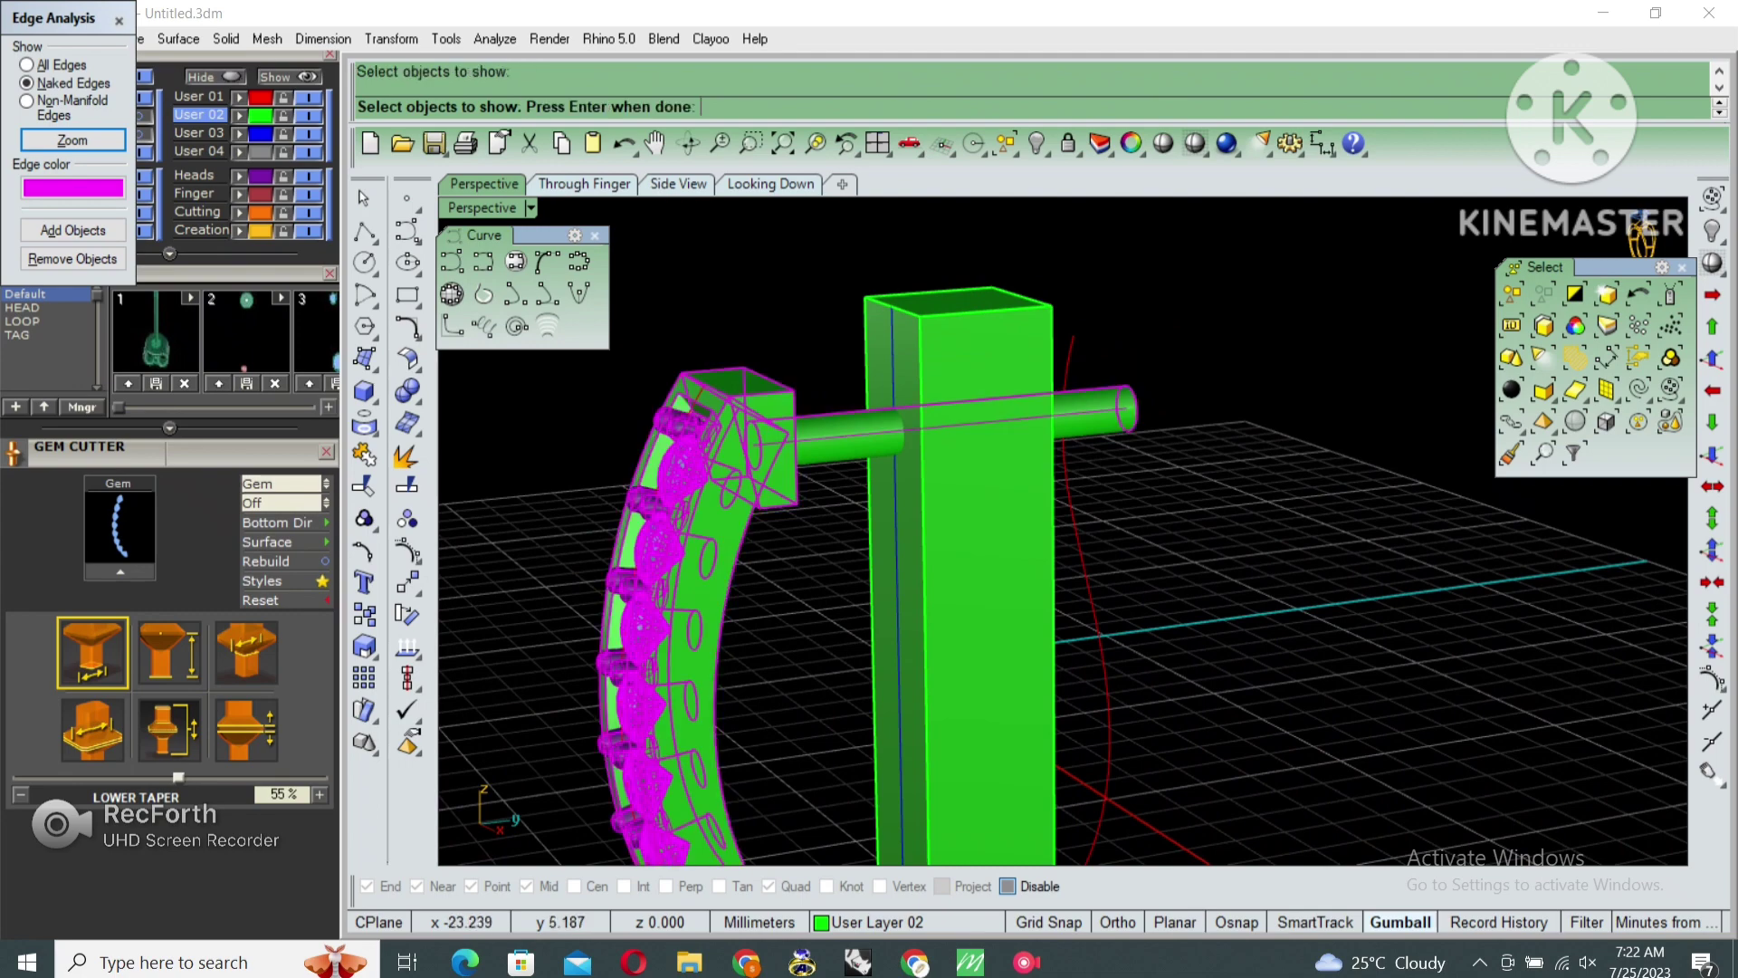
key(Return)
scroll(1064, 544, down, 8)
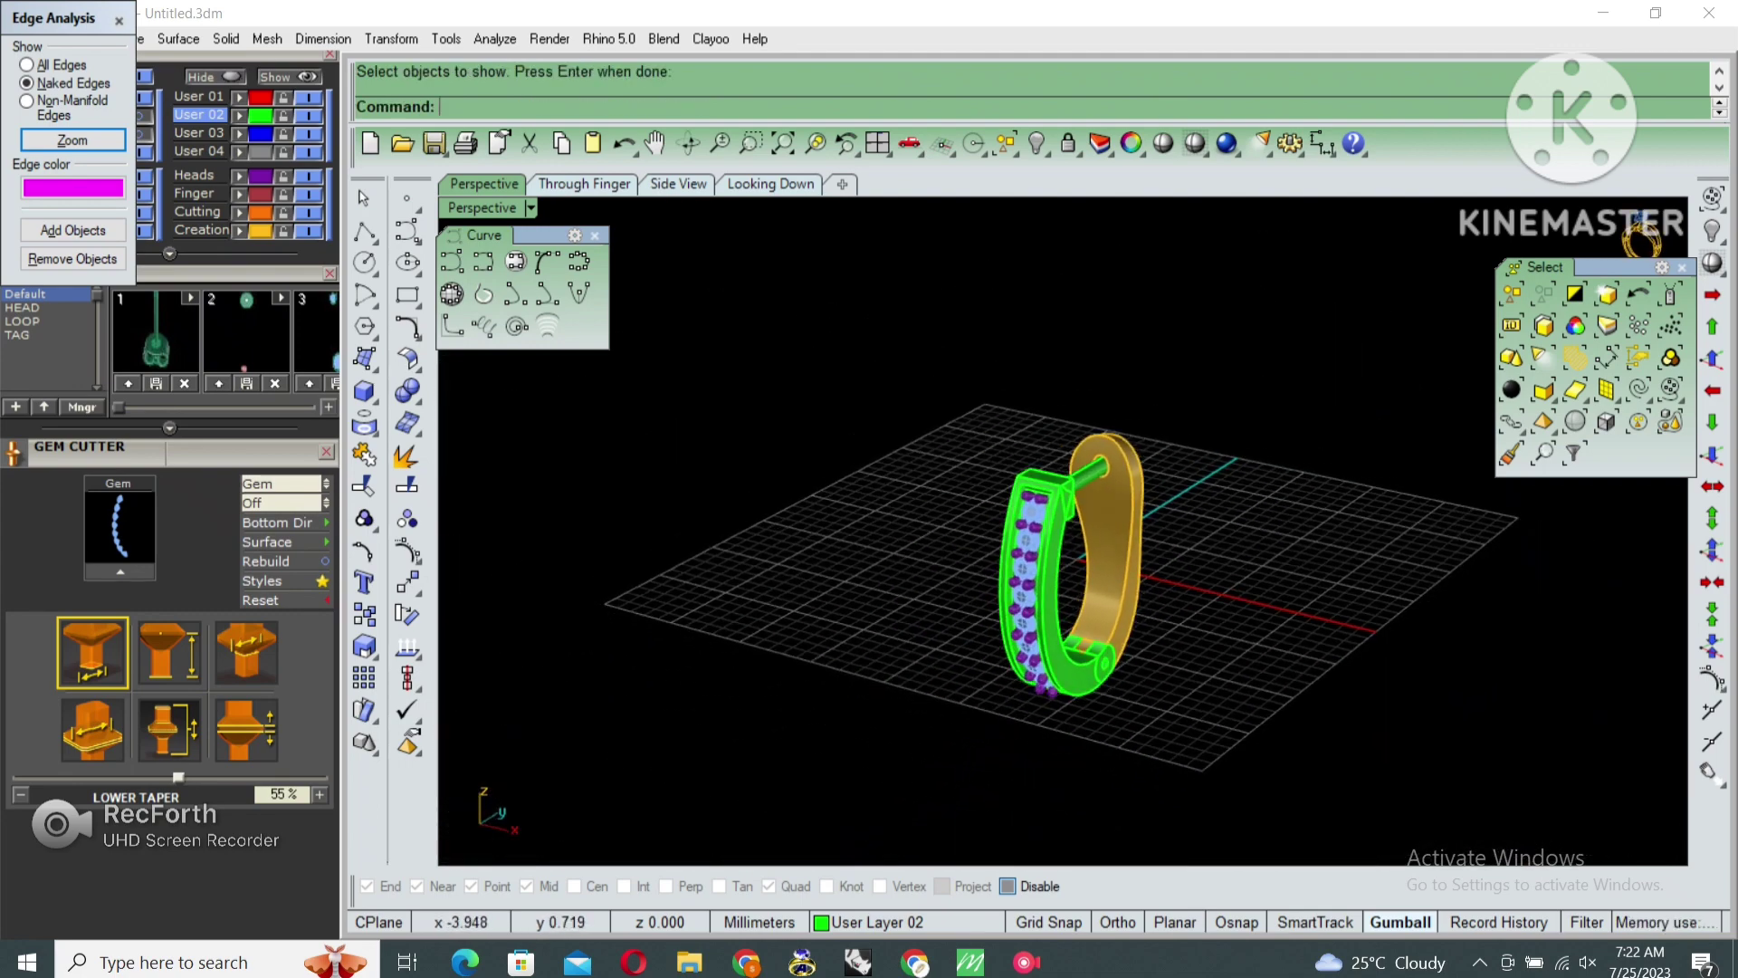
Close Edge Analysis and copy the complete earring 10 mm sideways to make a pair
right_drag(1063, 543, 1014, 516)
click(118, 20)
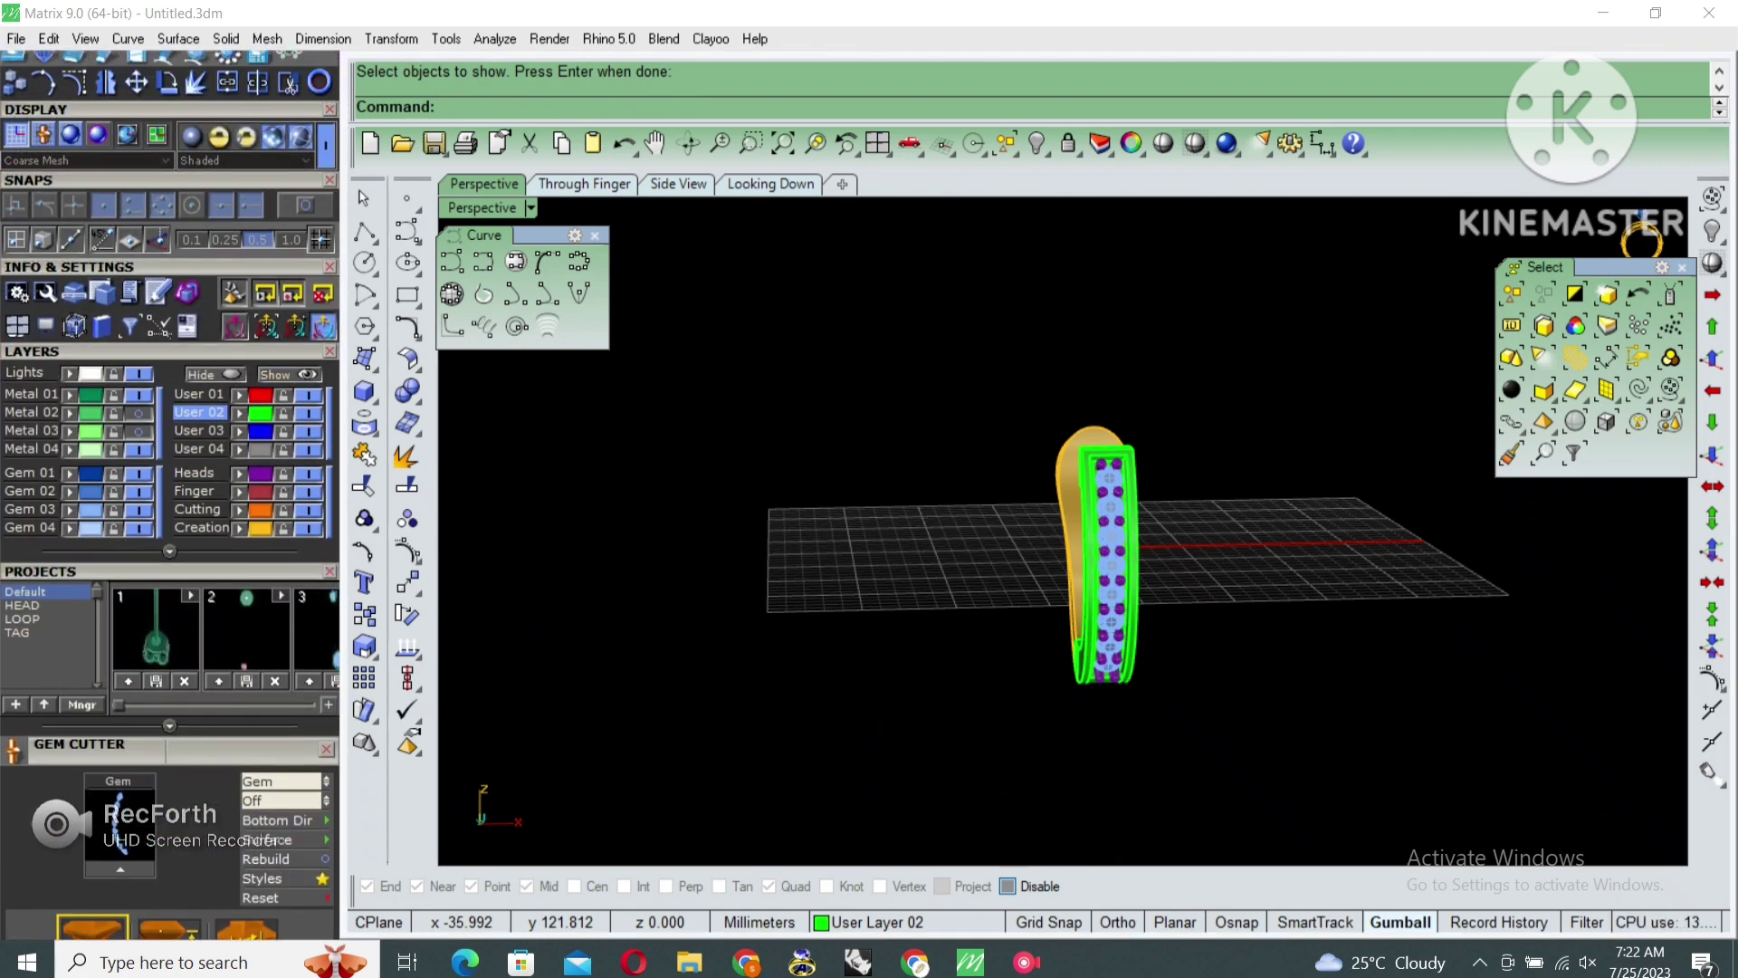
drag(1110, 369, 942, 671)
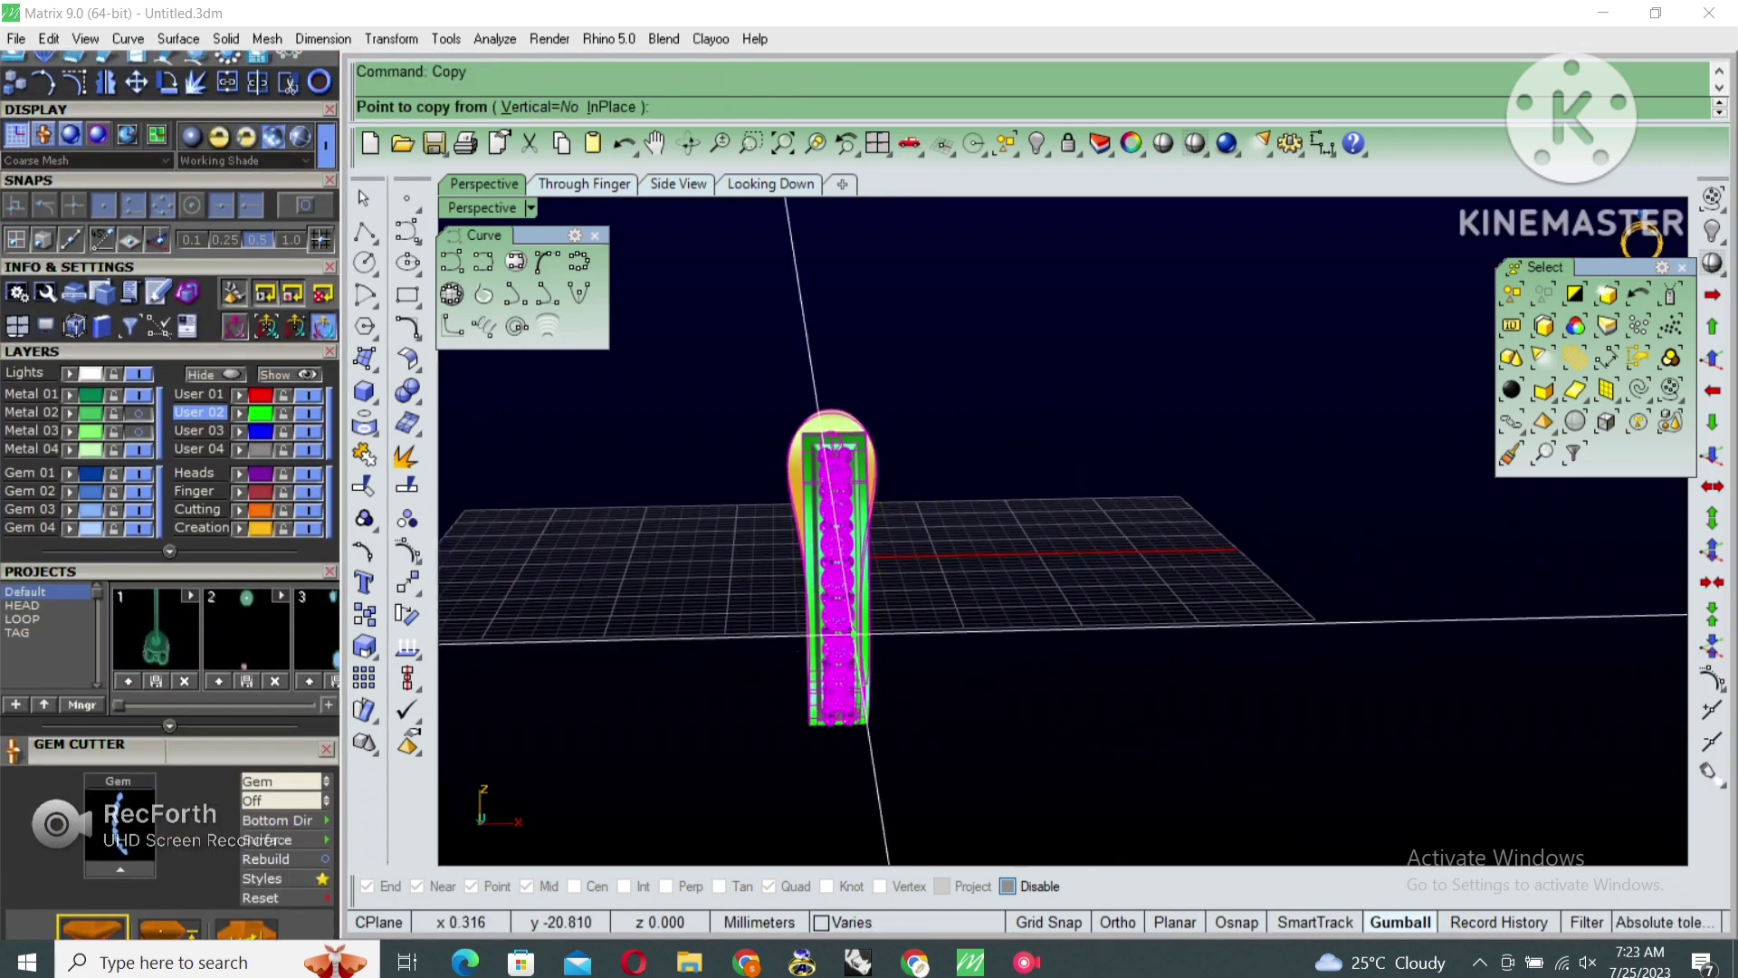
click(763, 600)
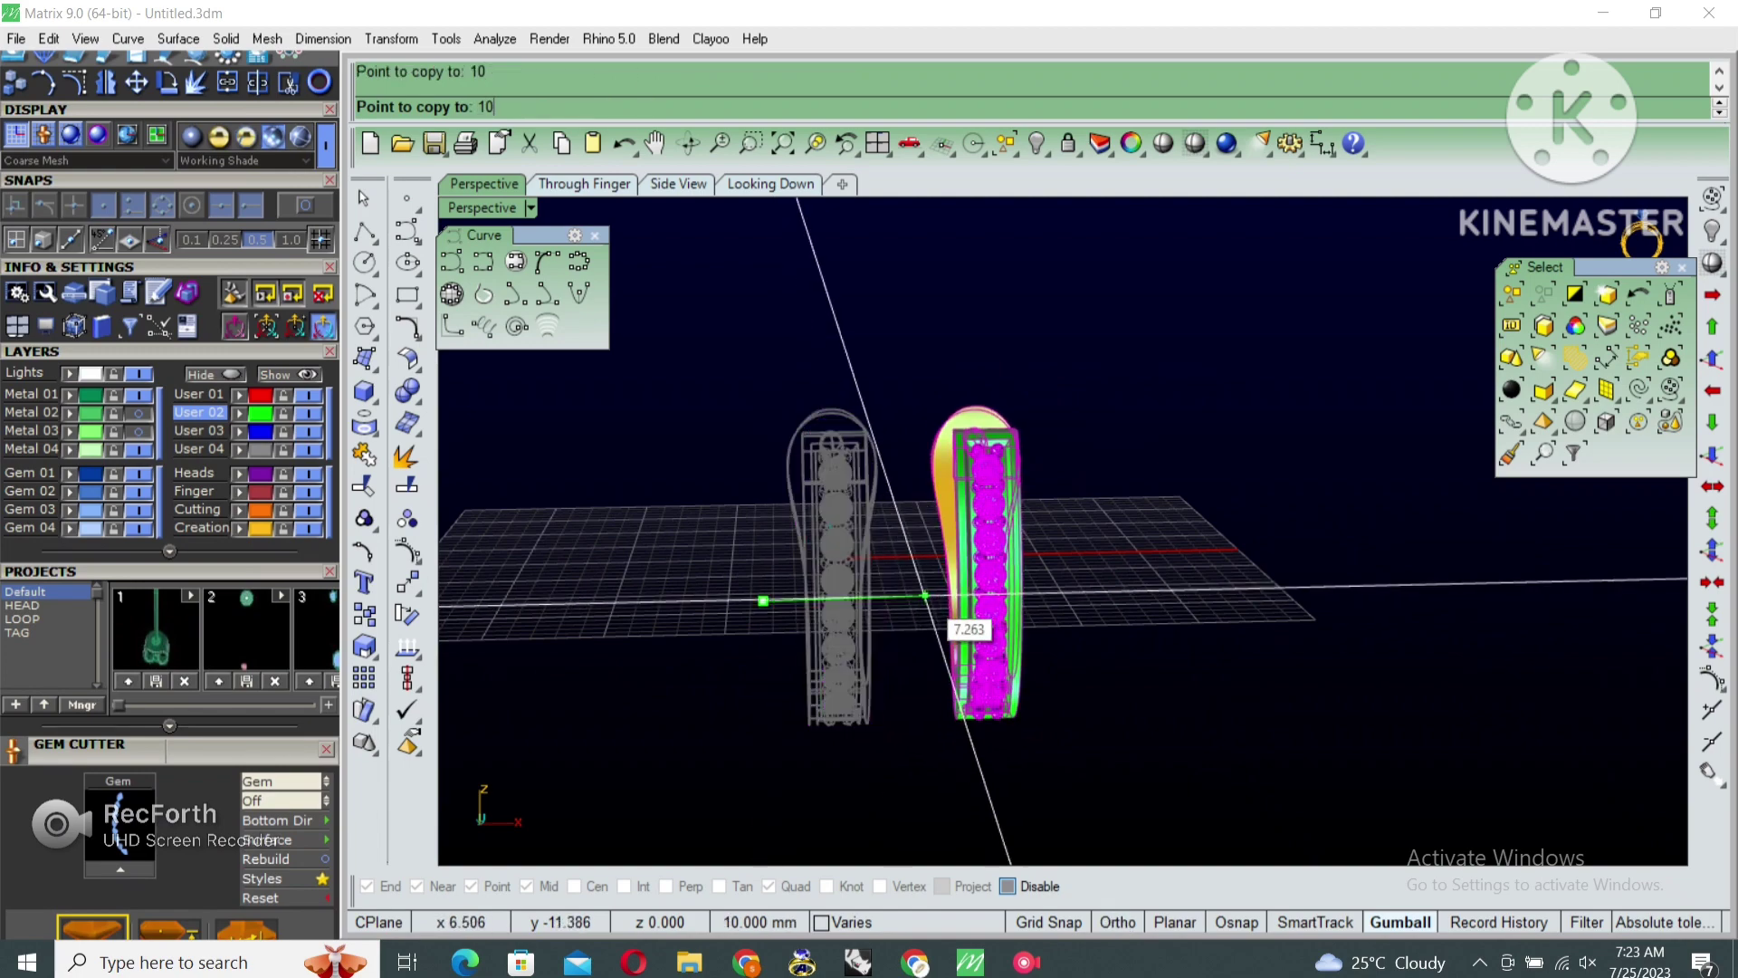
click(987, 597)
key(Return)
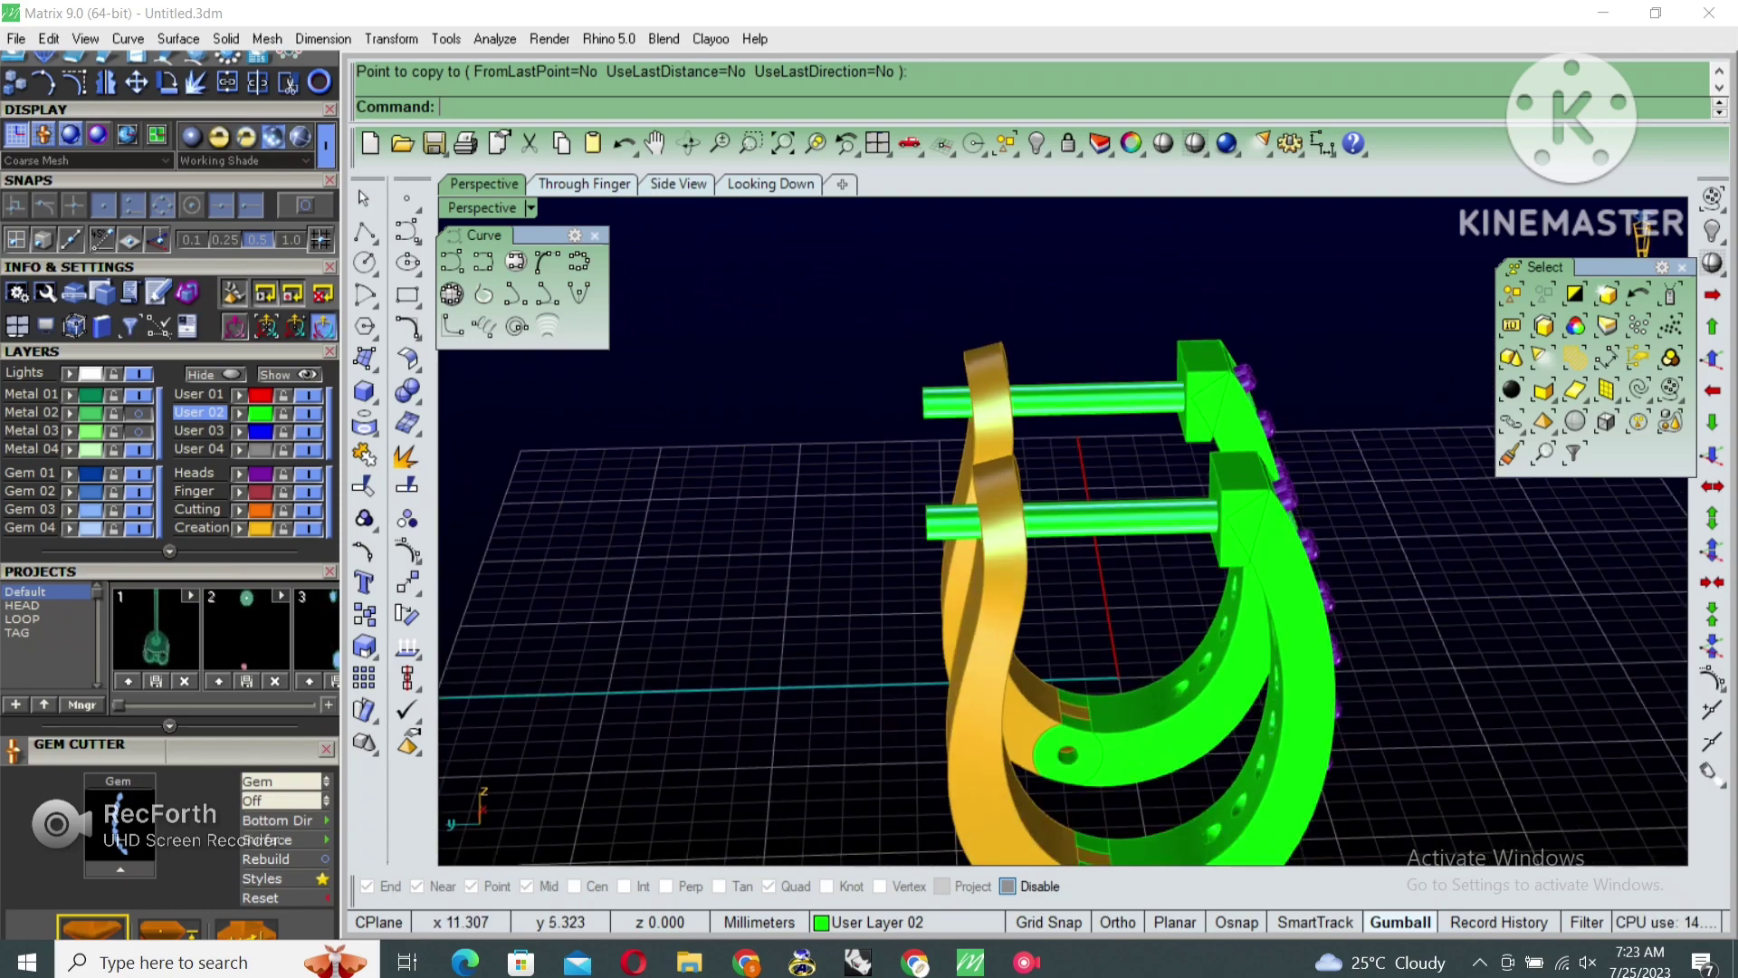
Fillet the free end edges of both earring posts with a 0.2 mm radius
text(illetEdge)
key(Return)
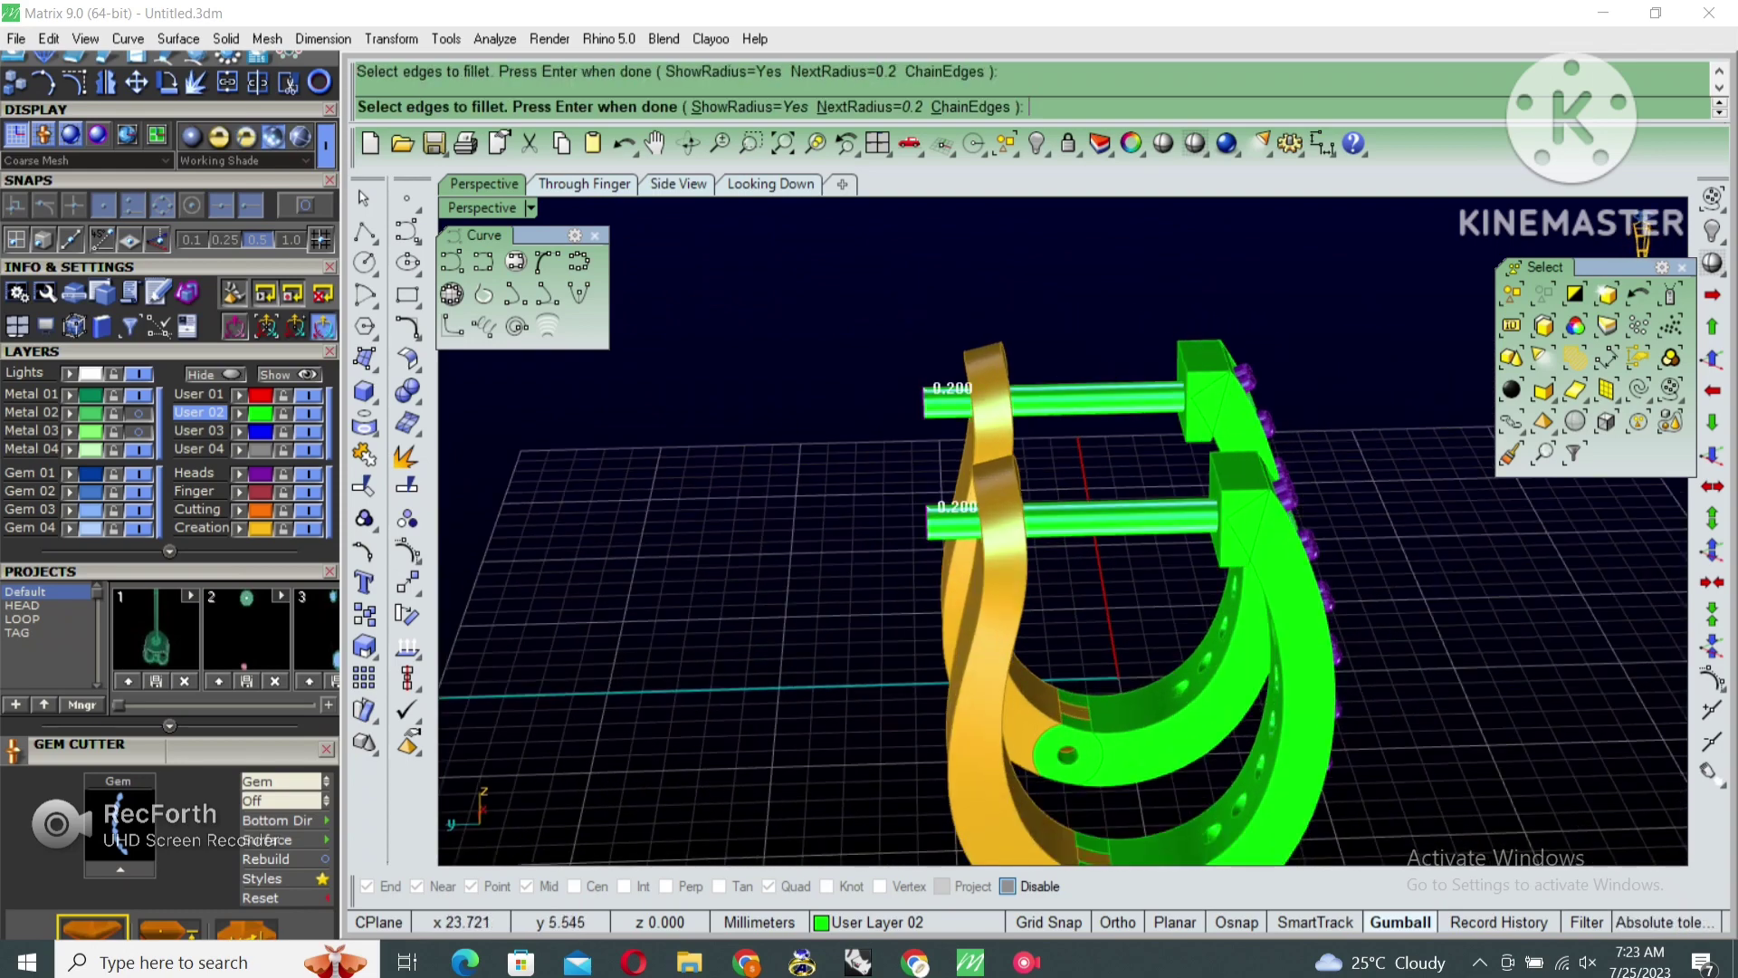
key(Return)
key(Return)
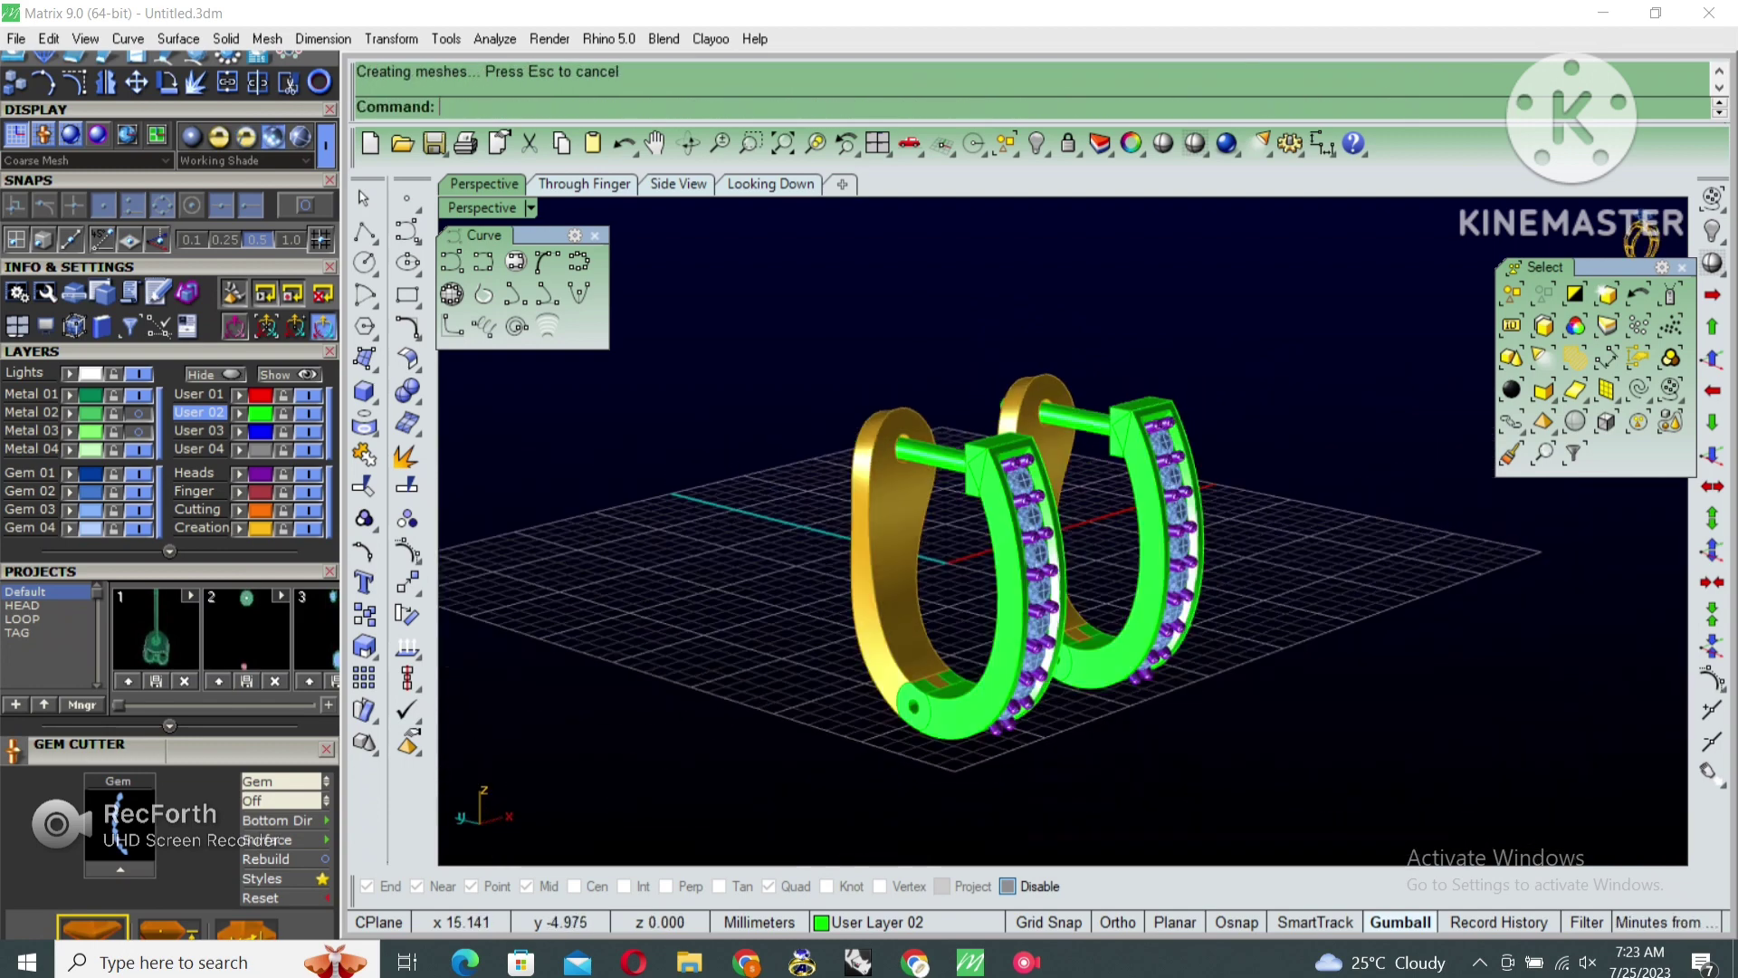